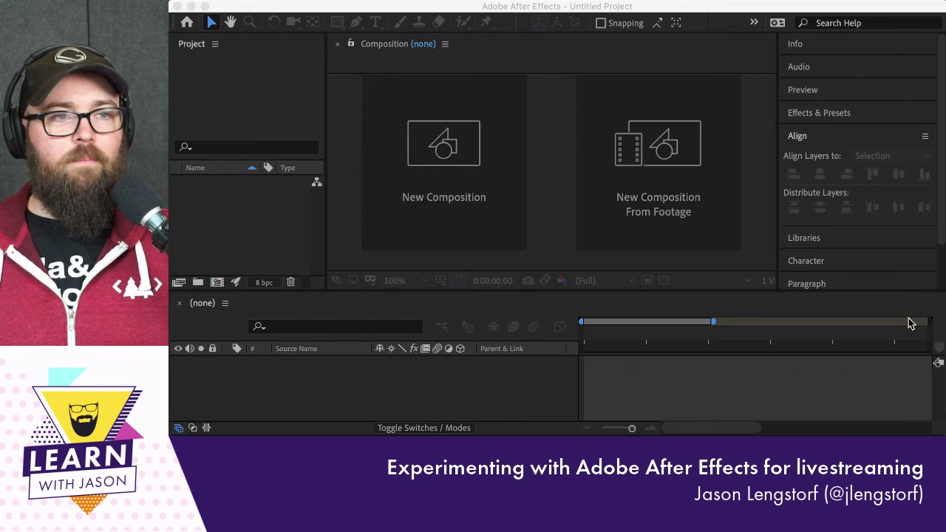
# Focus After Effects to reopen the recent livestream-frame-overlay.aep project
pyautogui.click(552, 153)
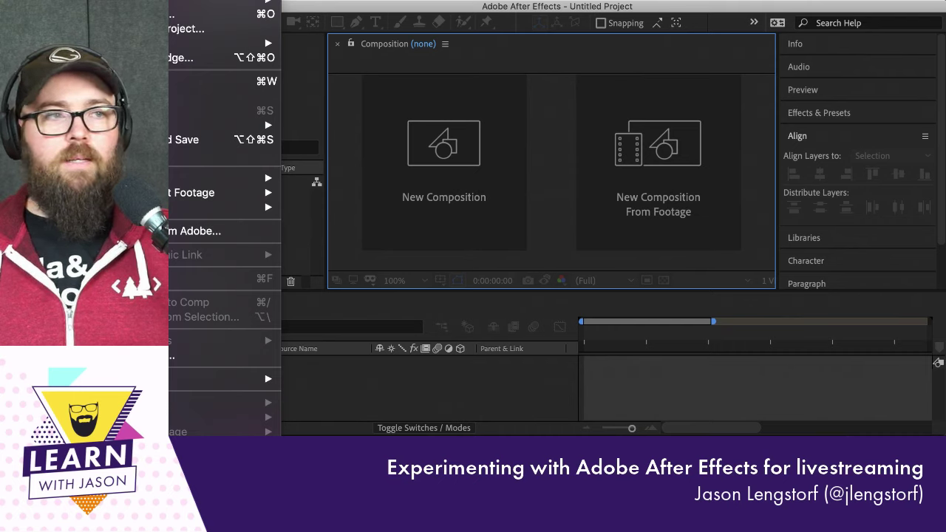
pyautogui.moveTo(159, 43)
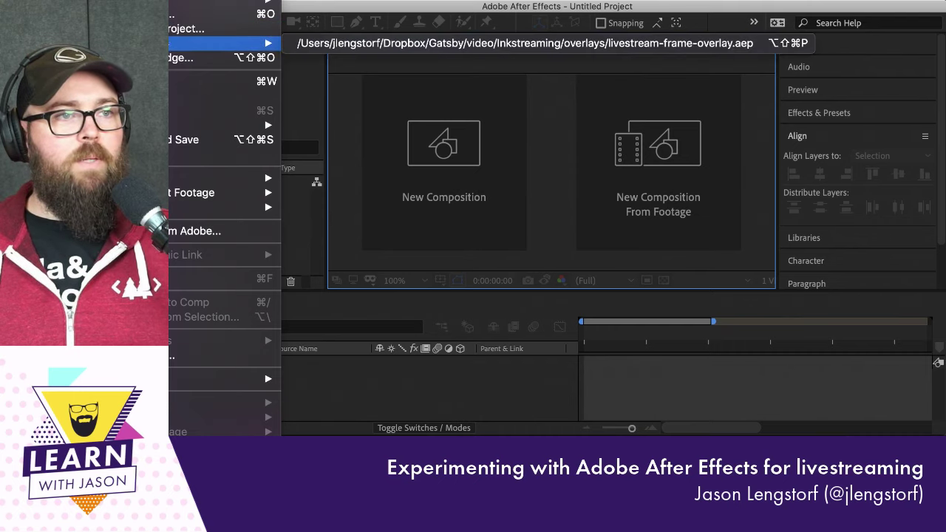
pyautogui.click(300, 47)
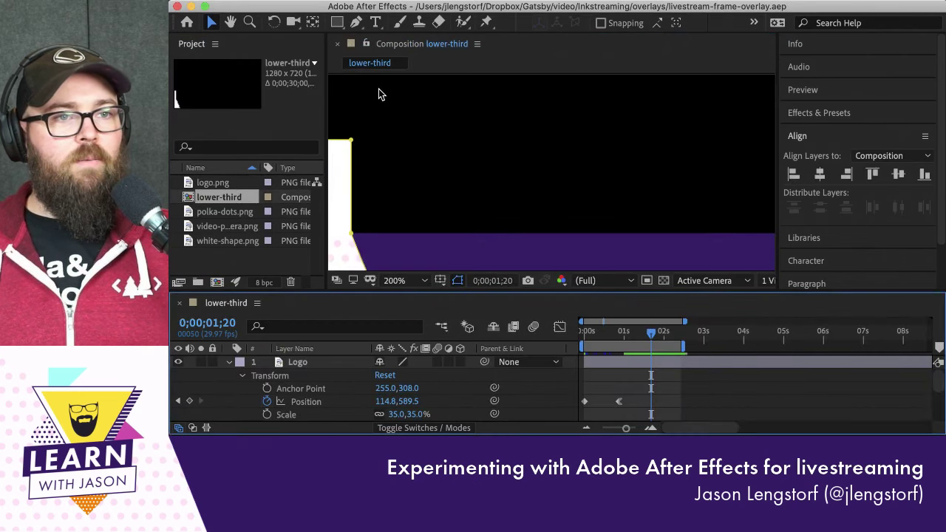
pyautogui.scroll(-2, 444, 204)
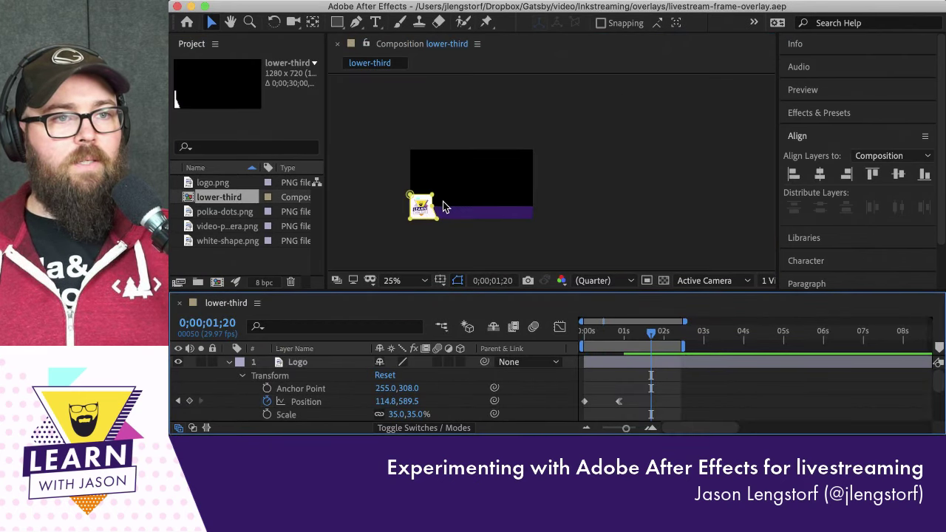
pyautogui.click(665, 208)
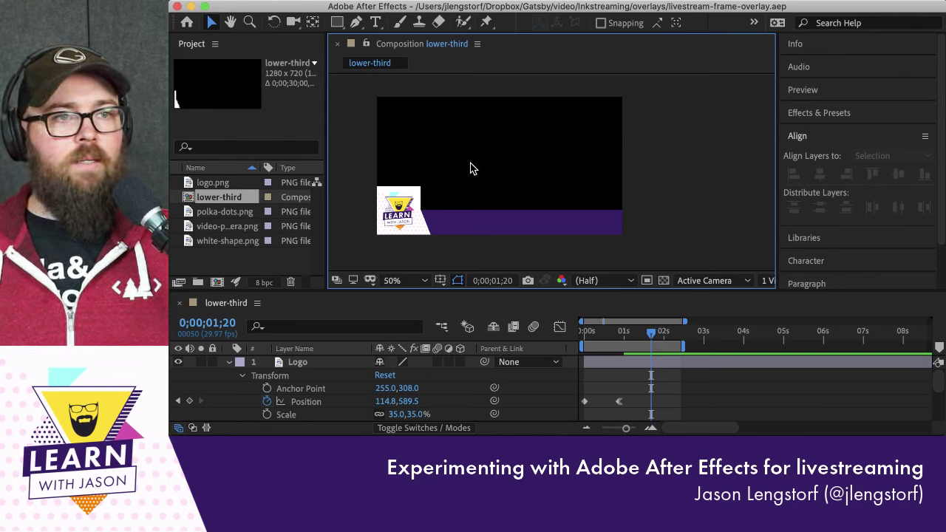
pyautogui.press('/')
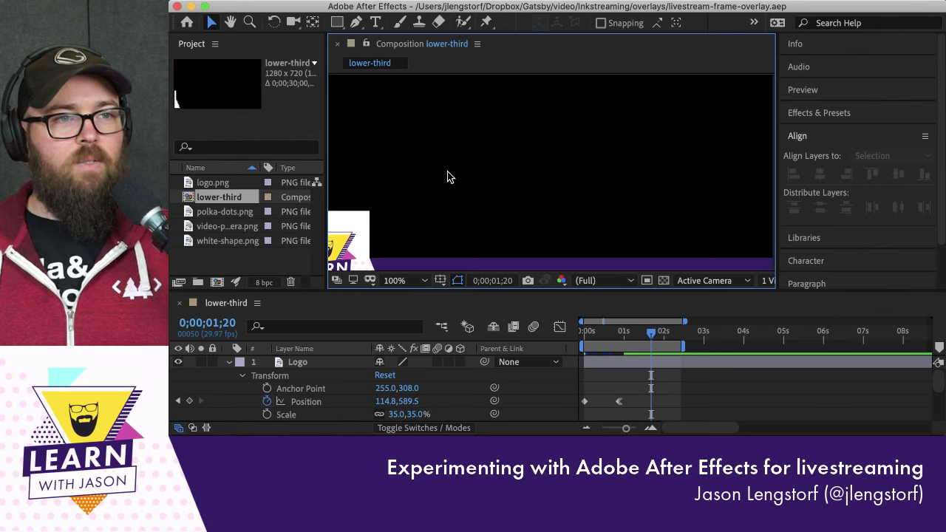
pyautogui.hotkey('shift', '/')
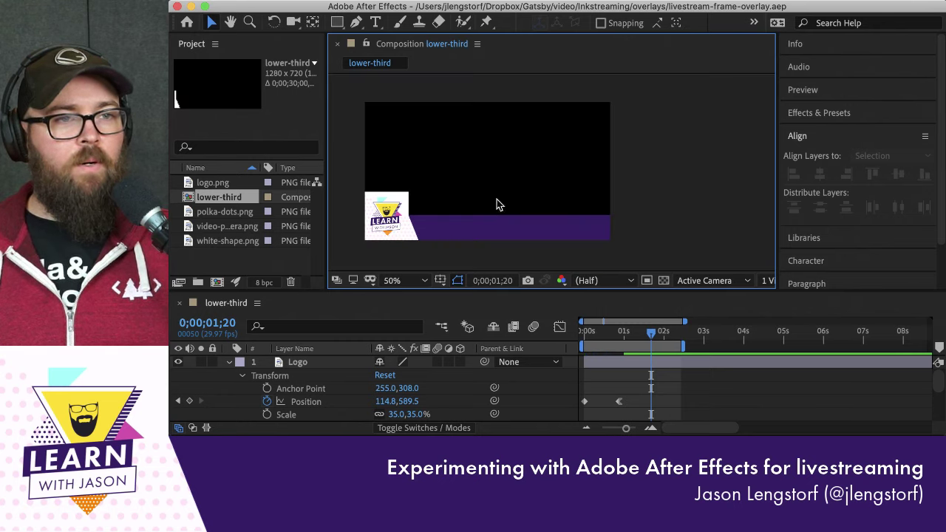
pyautogui.press('h')
pyautogui.moveTo(483, 169); pyautogui.dragTo(534, 176)
pyautogui.press('v')
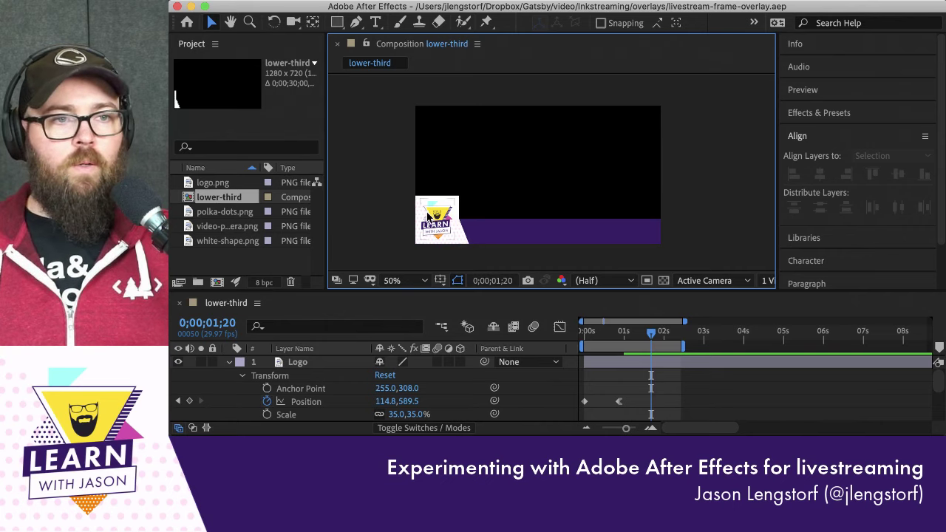
# Zoom and pan the Composition viewer so the whole lower-third composition shows
pyautogui.scroll(5, 436, 208)
pyautogui.scroll(-2, 436, 222)
pyautogui.scroll(-2, 429, 273)
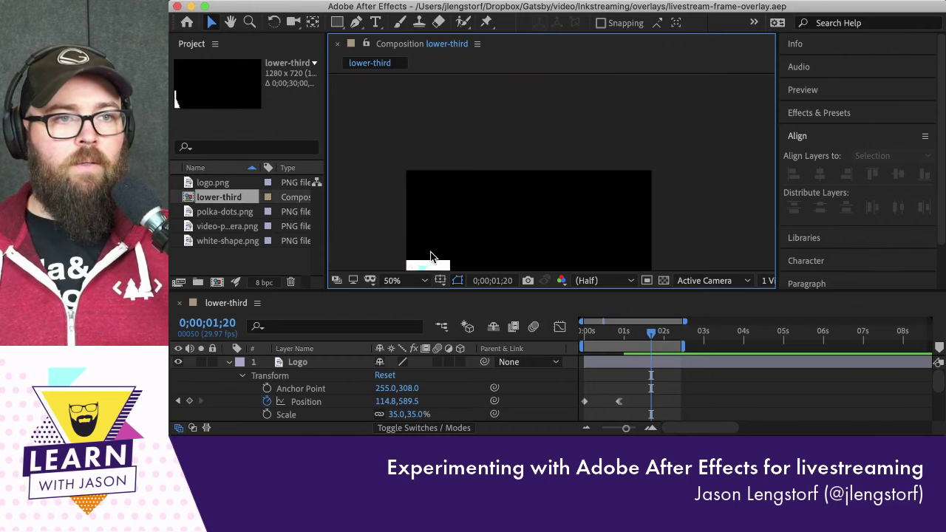
pyautogui.moveTo(422, 249); pyautogui.dragTo(454, 165)
pyautogui.scroll(4, 462, 191)
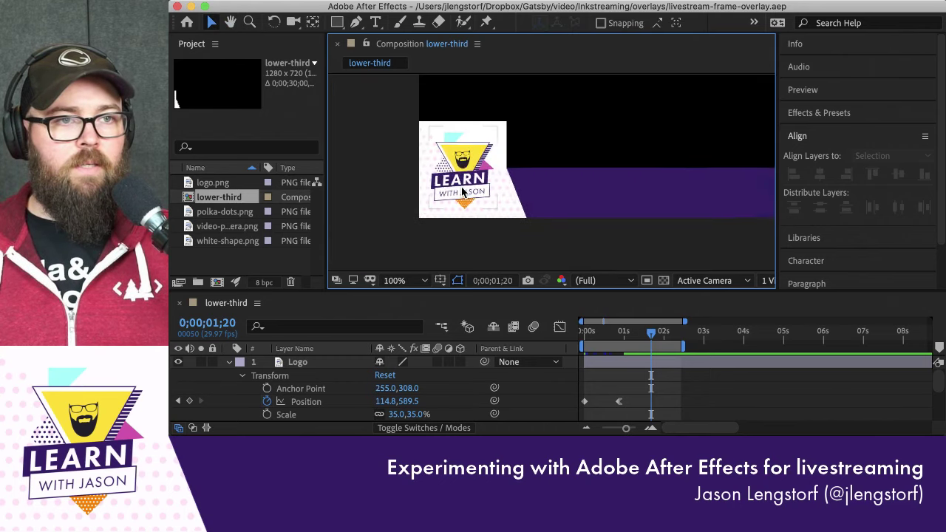
# Zoom in close on the logo and pan around it, then switch to Google Chrome
pyautogui.press('space')
pyautogui.moveTo(476, 163); pyautogui.dragTo(489, 184)
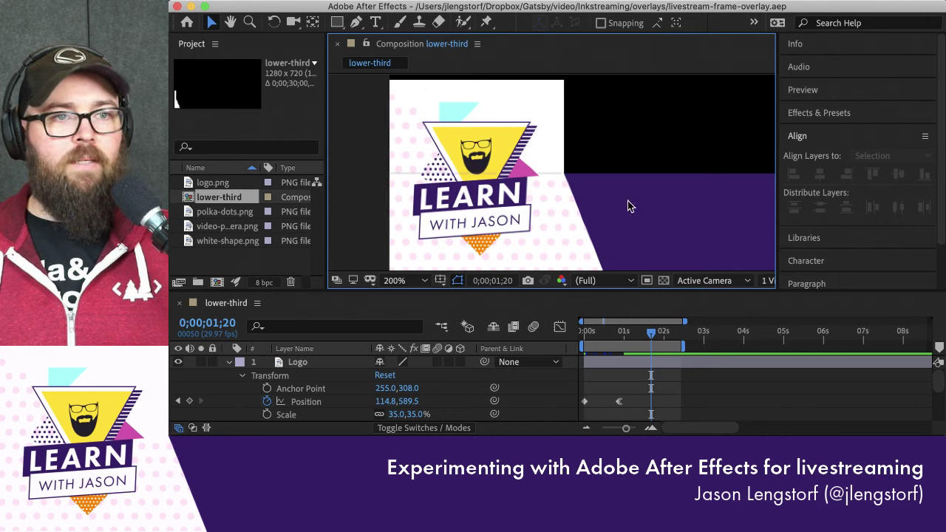
pyautogui.moveTo(627, 172); pyautogui.dragTo(610, 176)
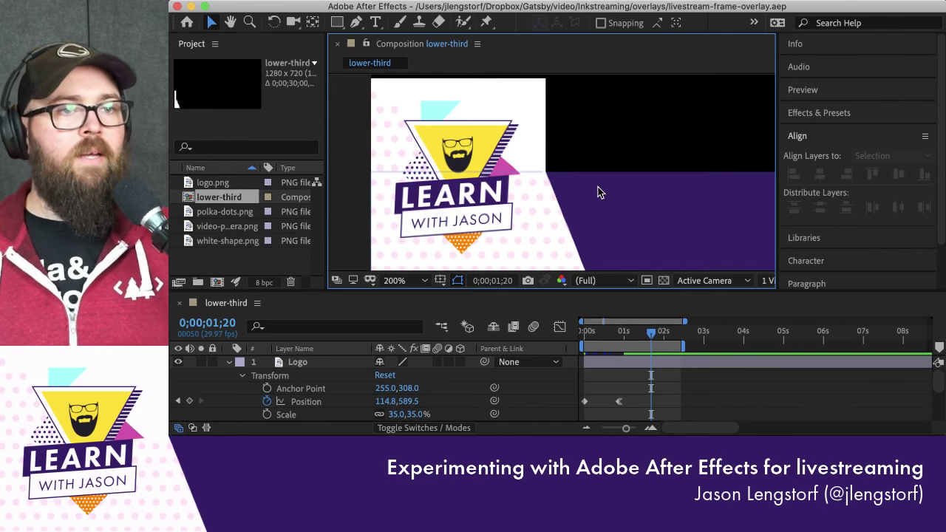
pyautogui.press('super+Tab')
pyautogui.press('super+Tab')
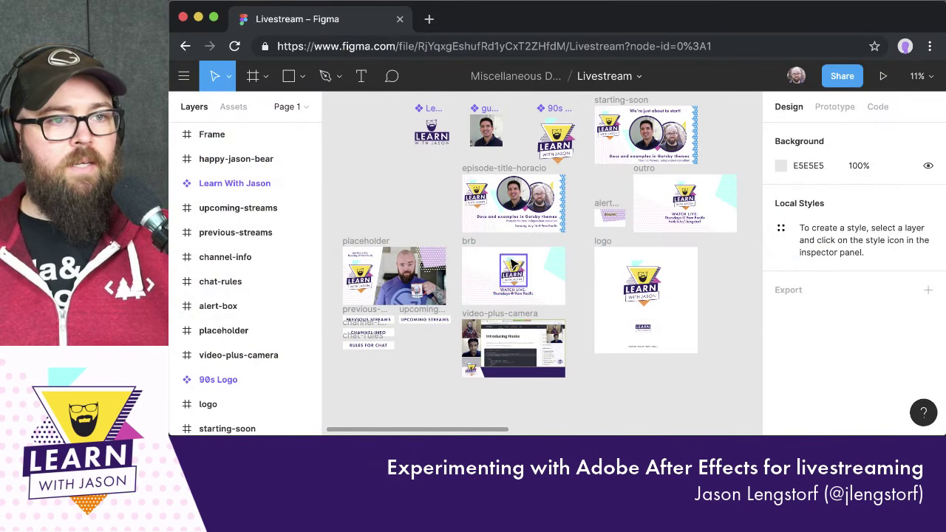
# Scroll the Figma canvas to the video-plus-camera frame, then switch back to After Effects
pyautogui.keyDown('ctrl'); pyautogui.scroll(5, 378, 286); pyautogui.keyUp('ctrl')
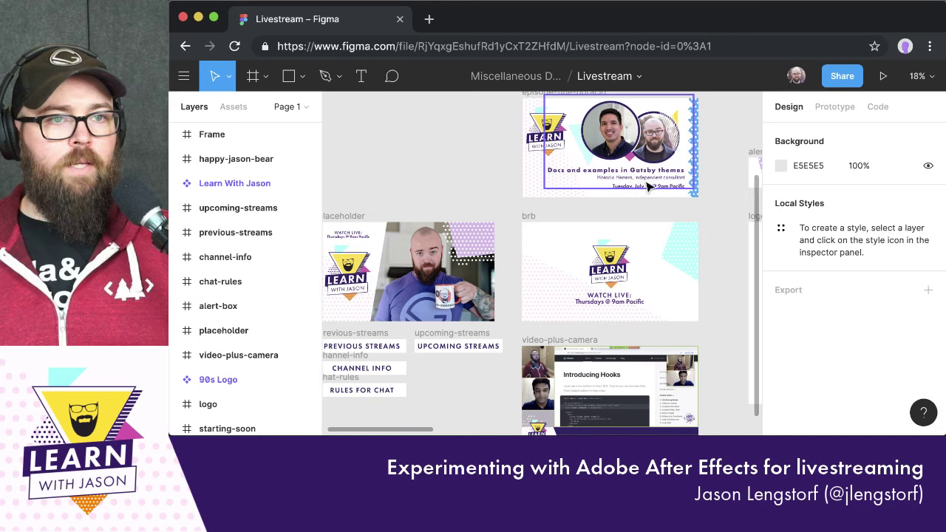
pyautogui.scroll(5, 663, 209)
pyautogui.hscroll(5, 663, 209)
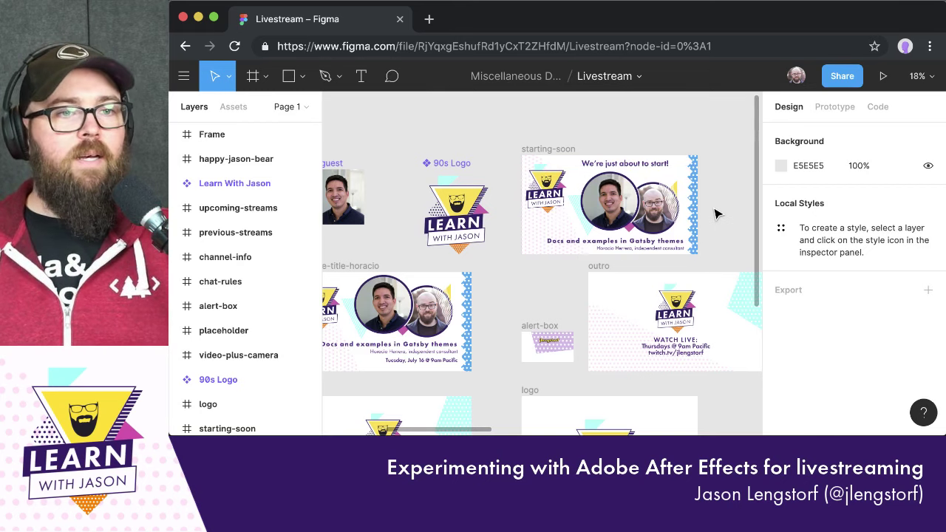
pyautogui.scroll(-5, 717, 218)
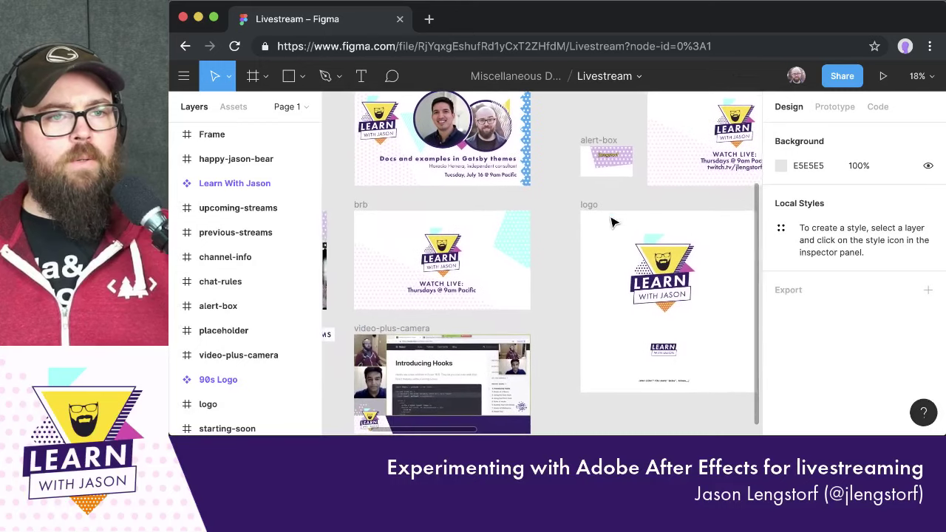
pyautogui.scroll(-5, 611, 222)
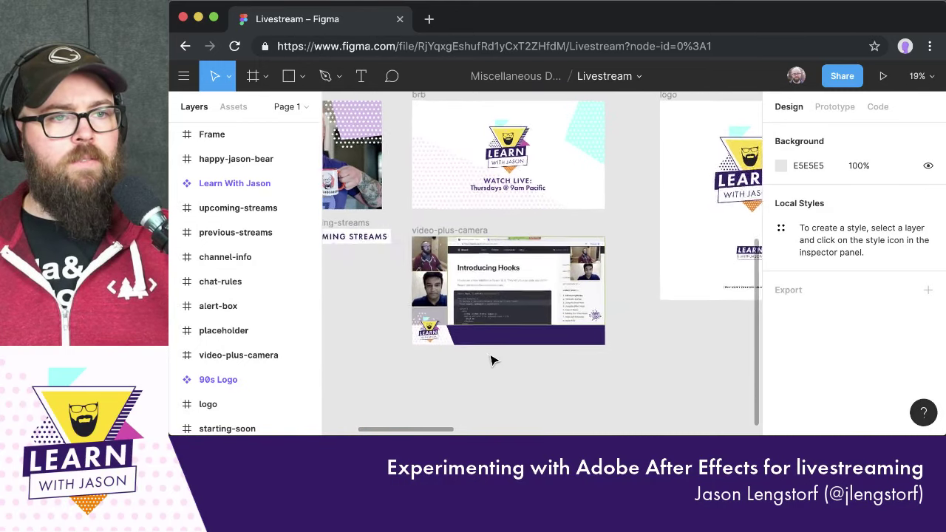
pyautogui.scroll(3, 493, 361)
pyautogui.scroll(1, 494, 361)
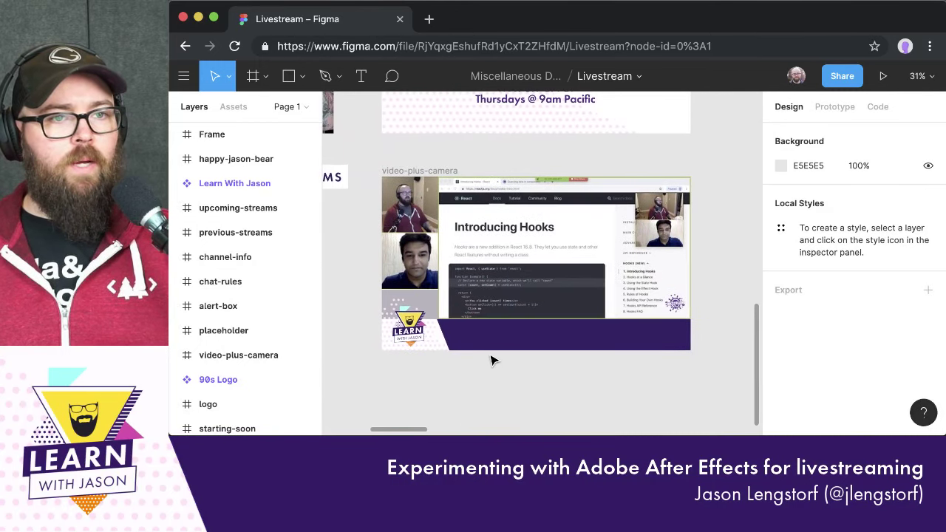
pyautogui.scroll(2, 482, 328)
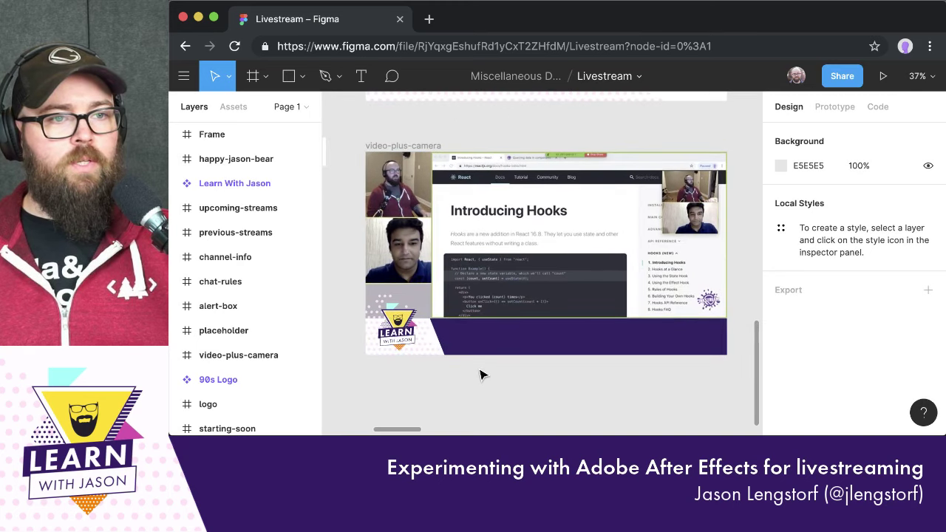
pyautogui.press('super+Tab')
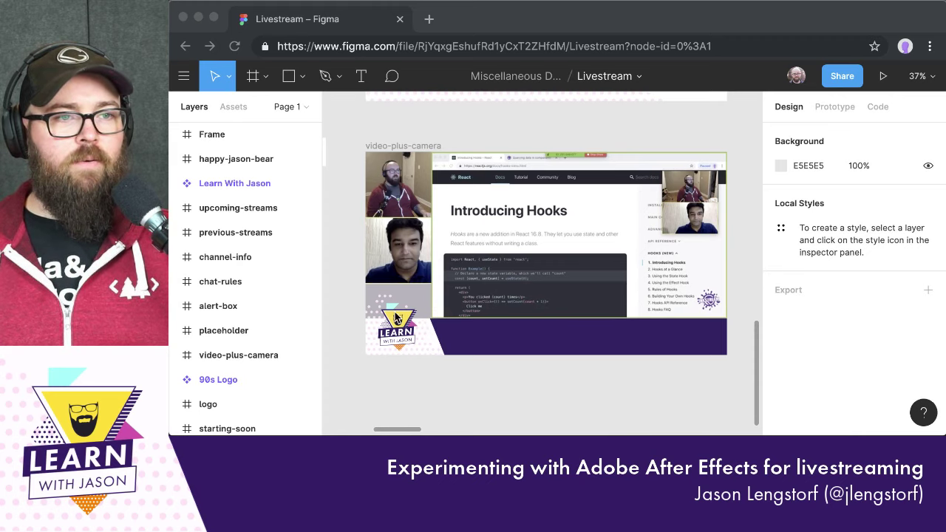
pyautogui.press('super+Tab')
pyautogui.press('super+Tab')
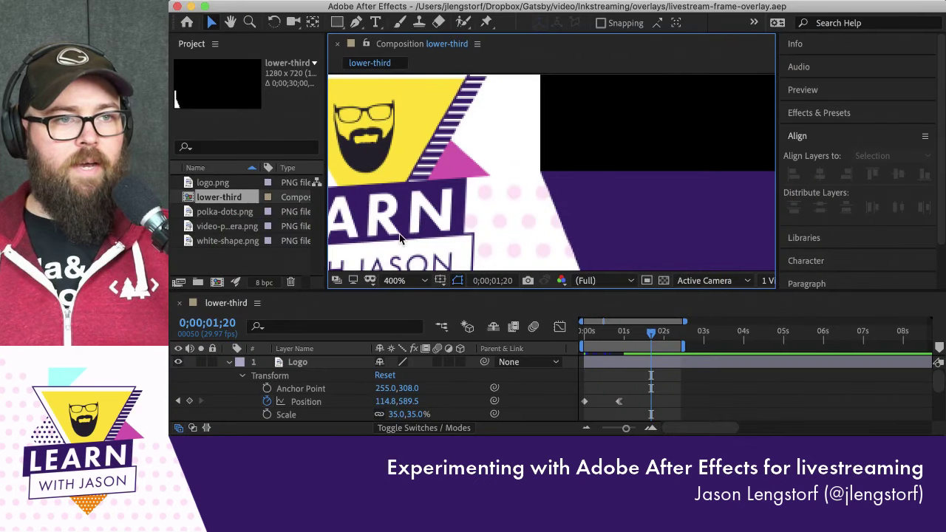
# Scroll-zoom around the logo in the composition, then cycle back to Chrome with Figma
pyautogui.scroll(-2, 453, 194)
pyautogui.scroll(2, 468, 185)
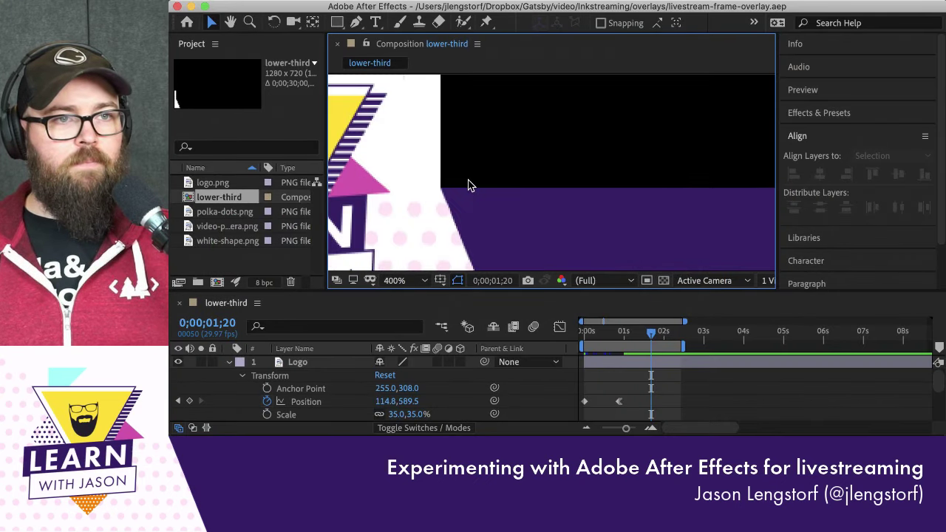
pyautogui.scroll(-1, 487, 200)
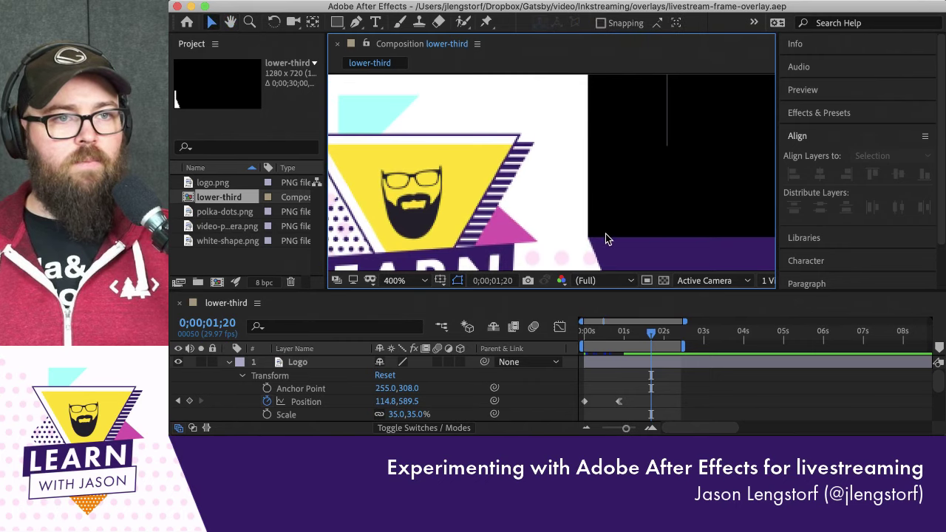
pyautogui.scroll(-1, 606, 236)
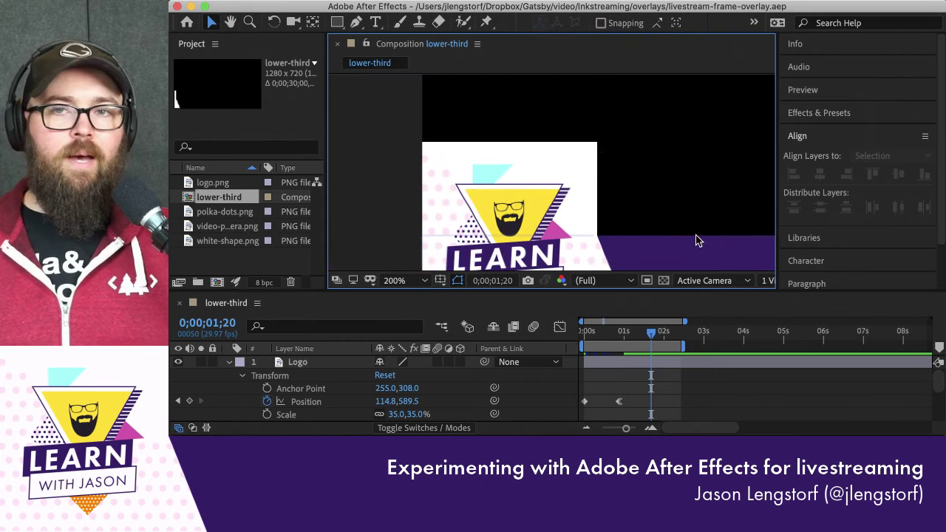
pyautogui.press('super+Tab')
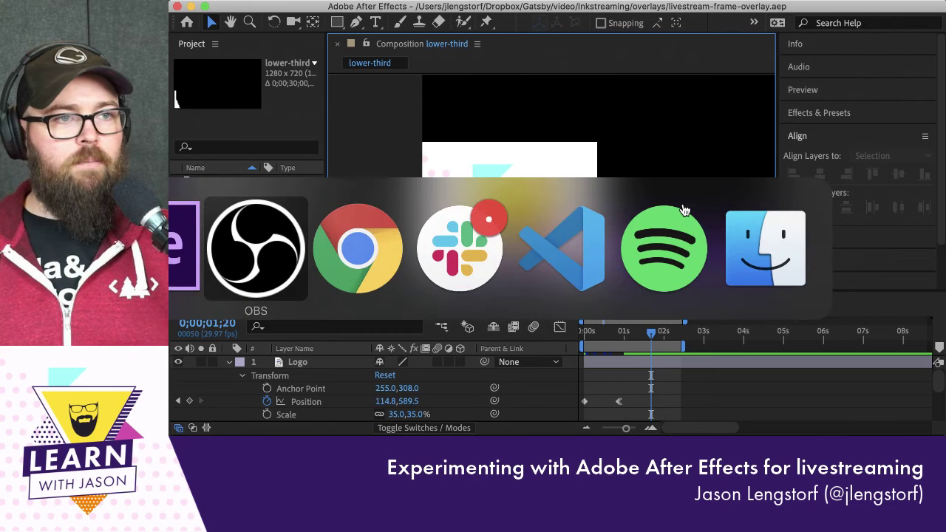
pyautogui.press('super+Tab')
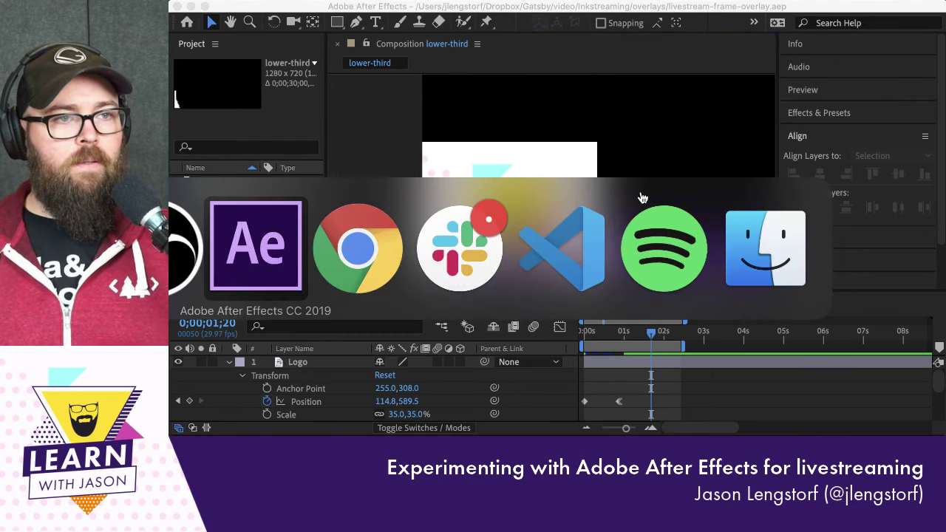
pyautogui.press('super+Tab')
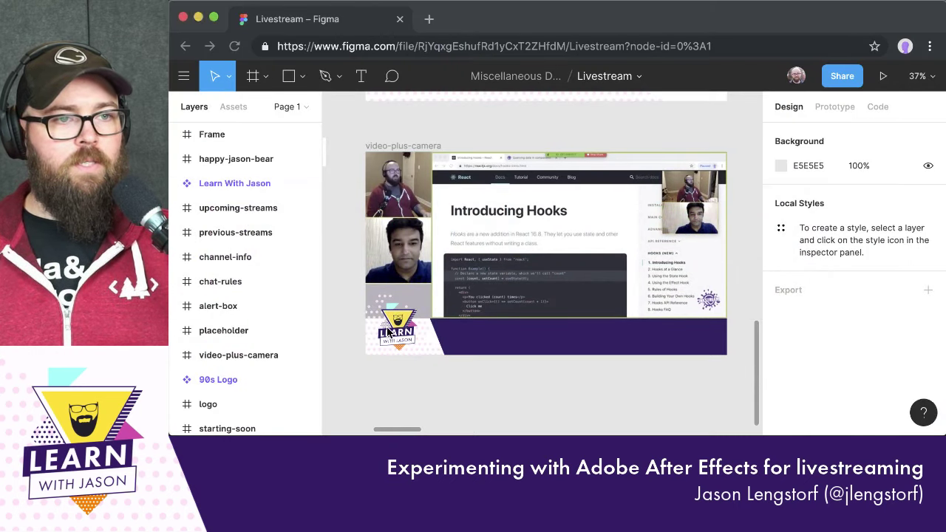
# Move the screenshot layer in the video-plus-camera frame down to Y 117
pyautogui.scroll(5, 388, 332)
pyautogui.hscroll(-2, 396, 332)
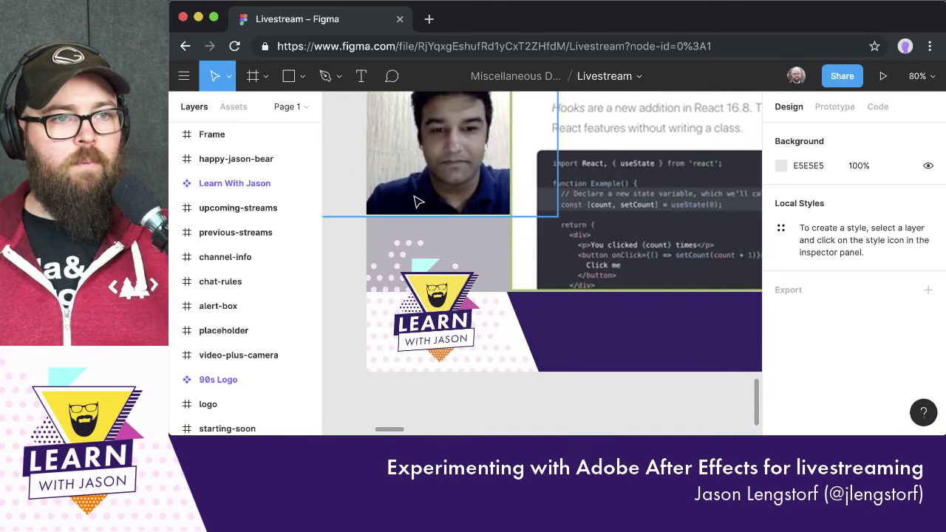
pyautogui.moveTo(416, 202); pyautogui.dragTo(419, 283)
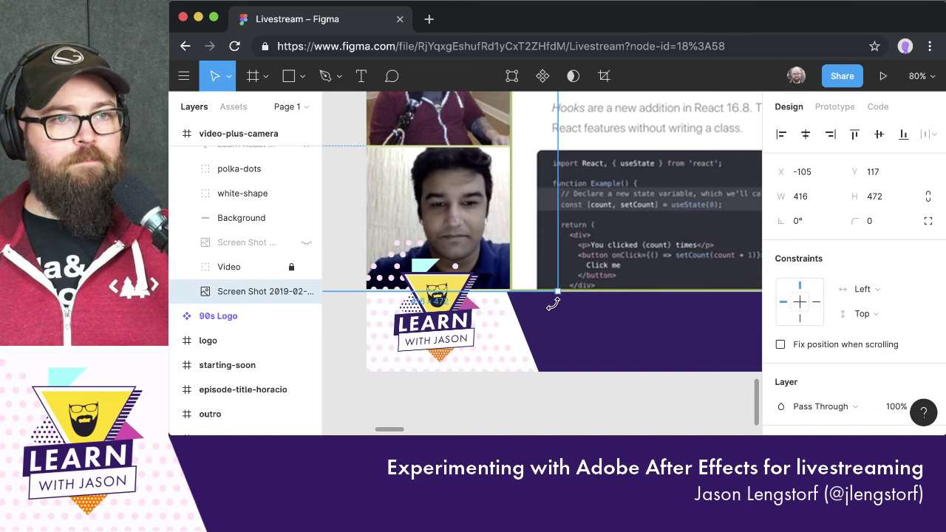
# Pan around the video-plus-camera frame to inspect it, then open a new blank Chrome tab
pyautogui.scroll(3, 556, 285)
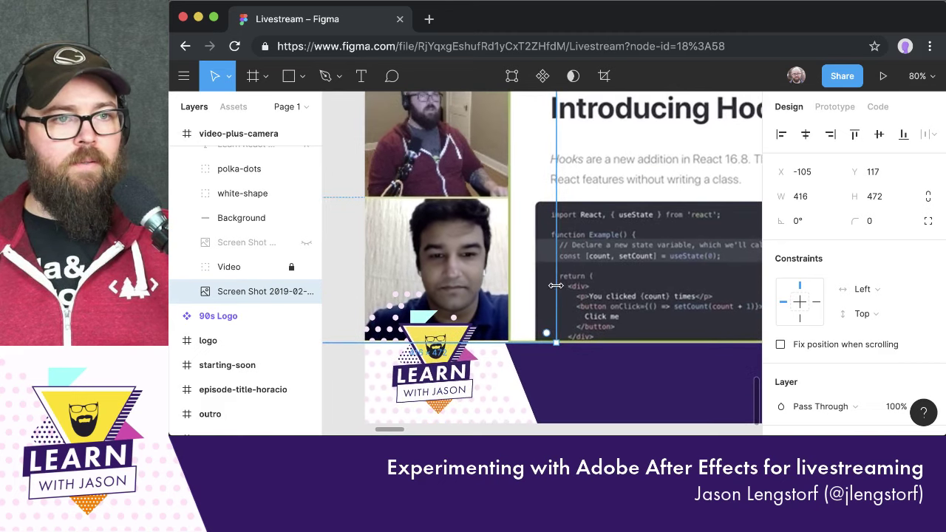
pyautogui.scroll(-2, 556, 285)
pyautogui.scroll(3, 556, 286)
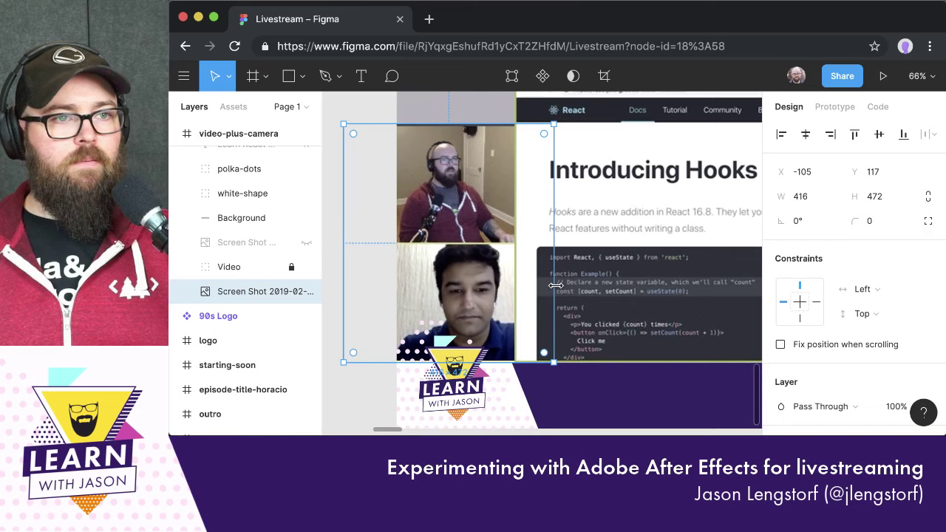
pyautogui.scroll(2, 556, 285)
pyautogui.hscroll(1, 556, 285)
pyautogui.scroll(-1, 558, 289)
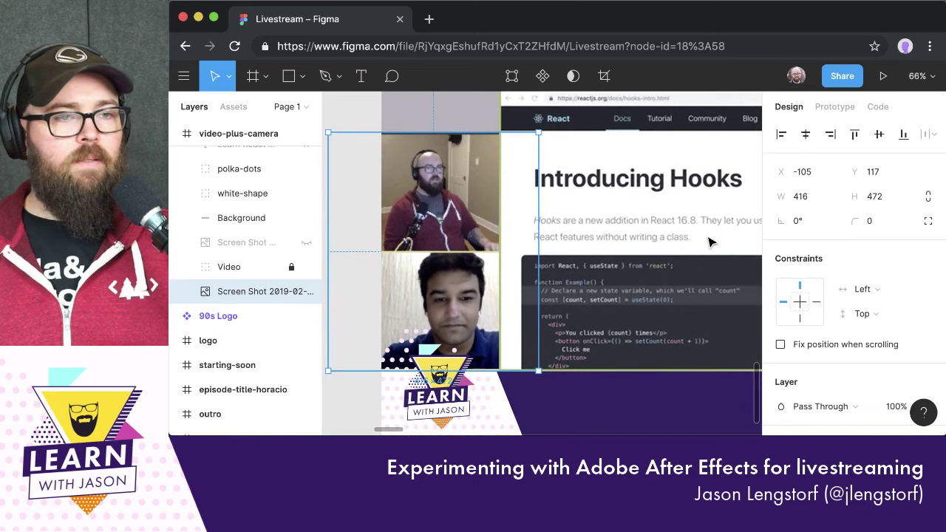
pyautogui.scroll(2, 657, 252)
pyautogui.hscroll(-2, 657, 251)
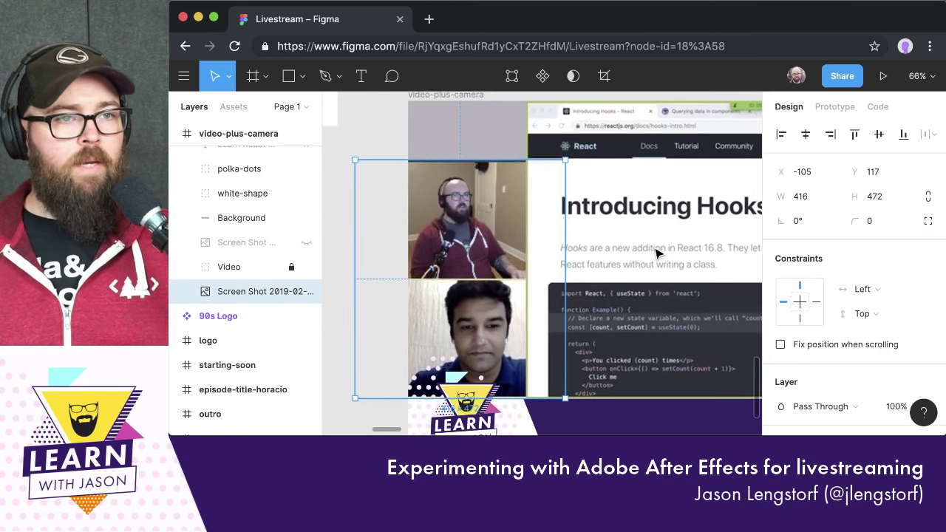
pyautogui.scroll(-2, 656, 252)
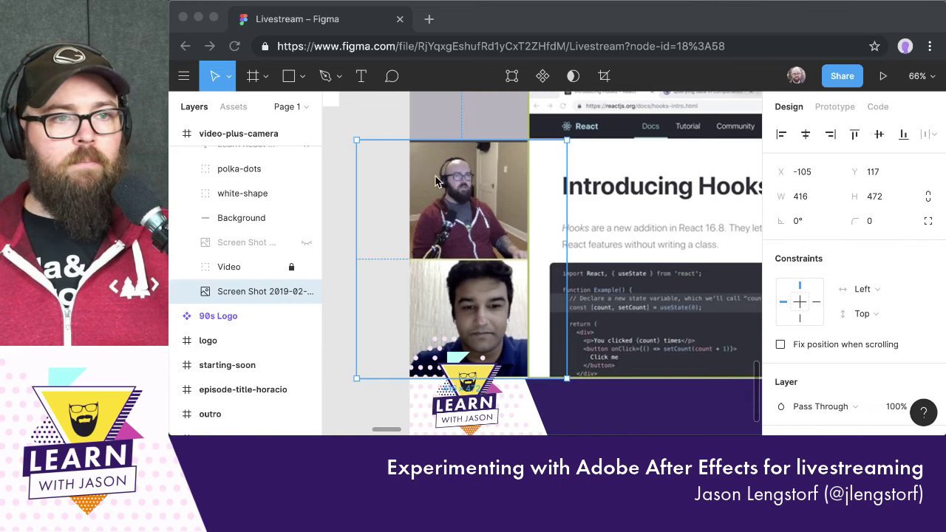
pyautogui.scroll(1, 440, 225)
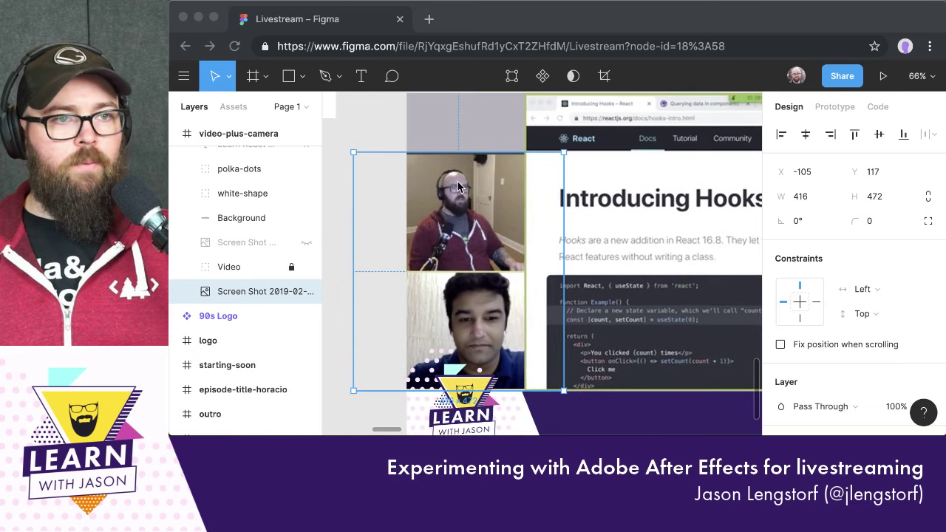
pyautogui.scroll(1, 458, 187)
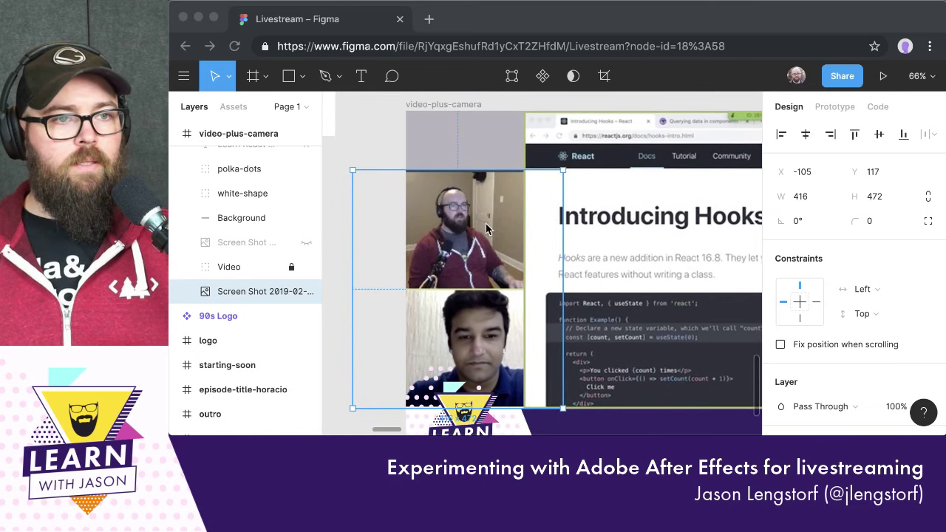
pyautogui.scroll(-1, 480, 246)
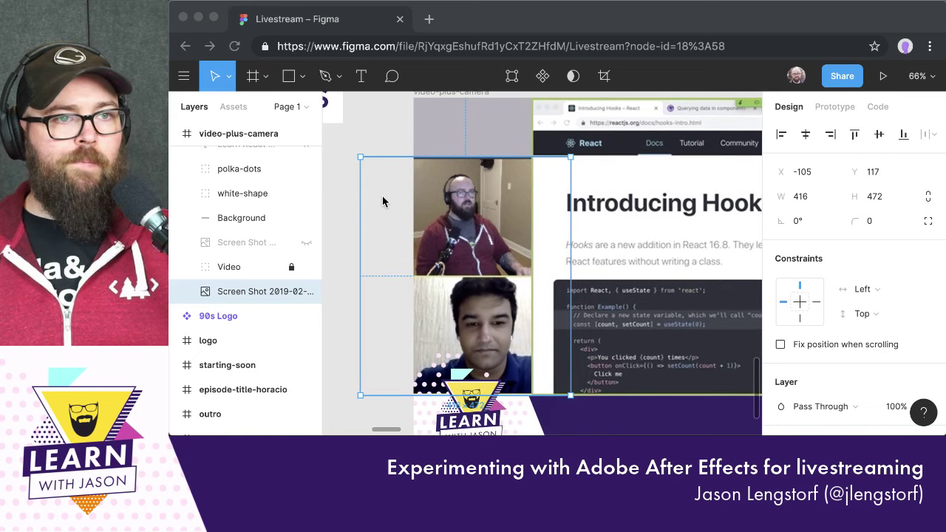
pyautogui.scroll(-2, 450, 144)
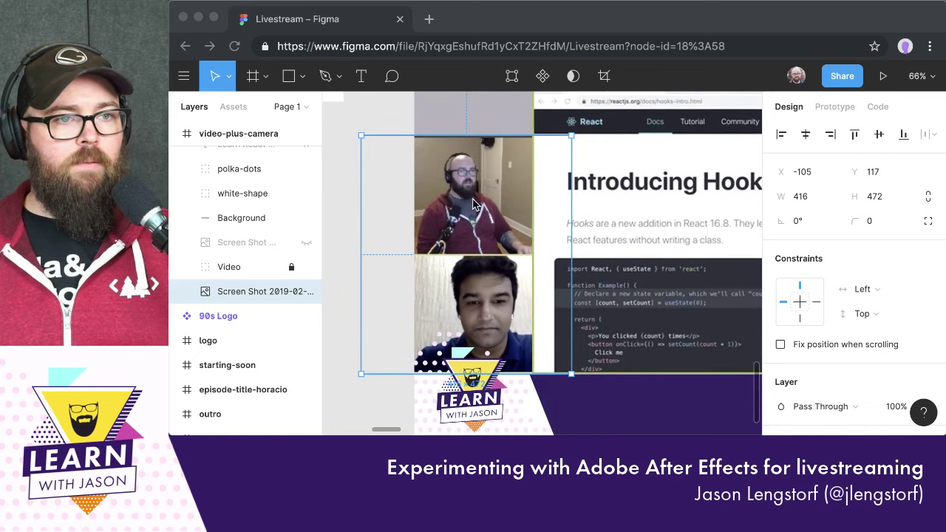
pyautogui.hscroll(5, 473, 204)
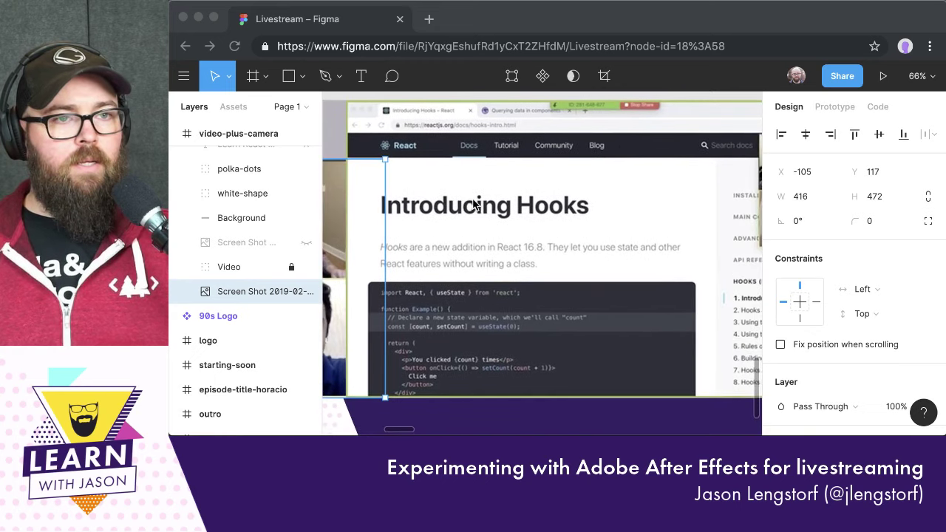
pyautogui.scroll(-1, 476, 205)
pyautogui.press('super+t')
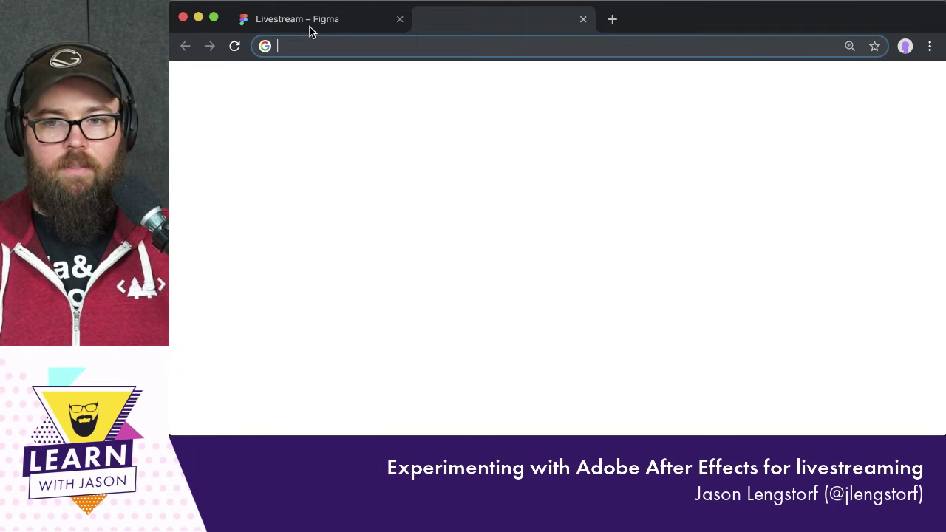
# Search the web for 'david k piano stream'
pyautogui.write('fra')
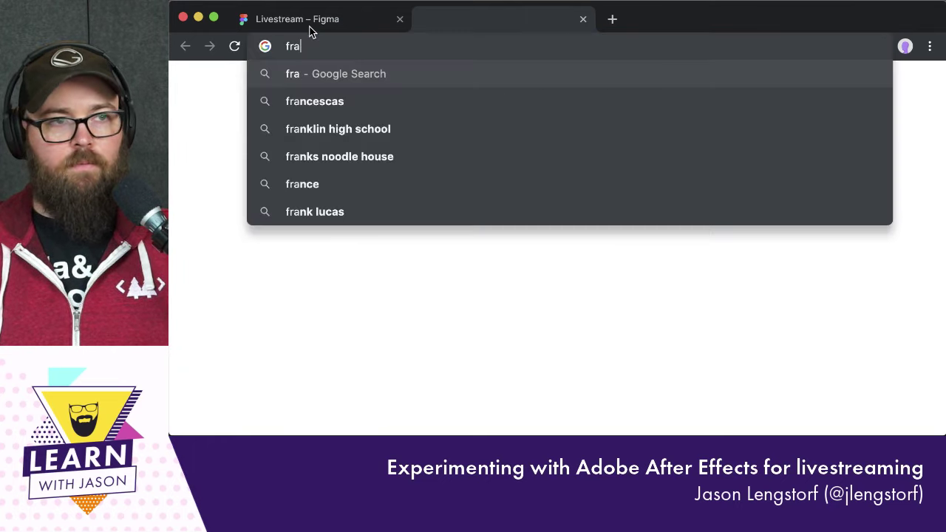
pyautogui.write('me')
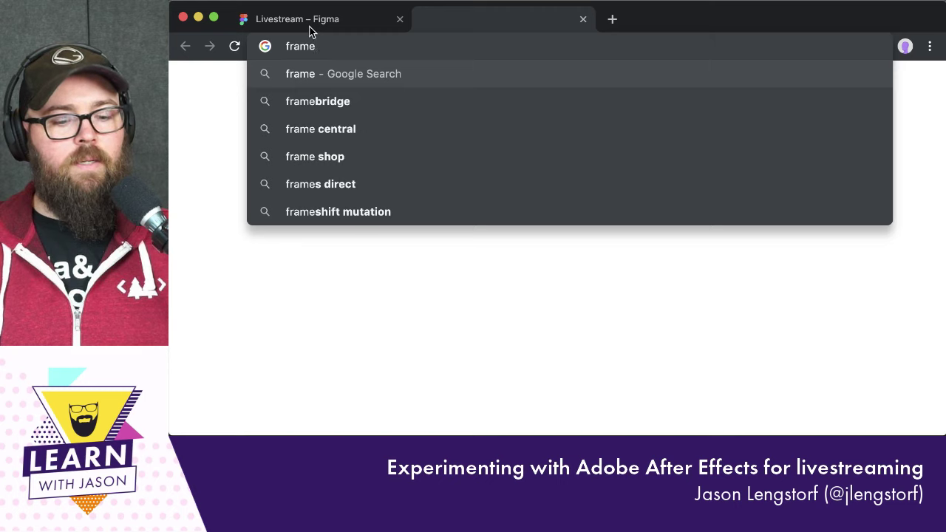
pyautogui.press('BackSpace')
pyautogui.press('BackSpace')
pyautogui.press('BackSpace')
pyautogui.press('BackSpace')
pyautogui.press('BackSpace')
pyautogui.write('davi')
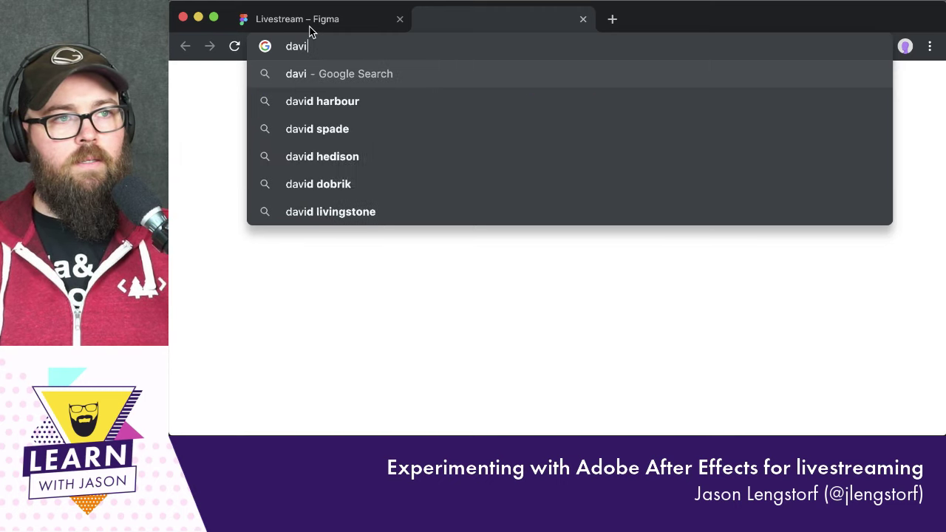
pyautogui.write('d k')
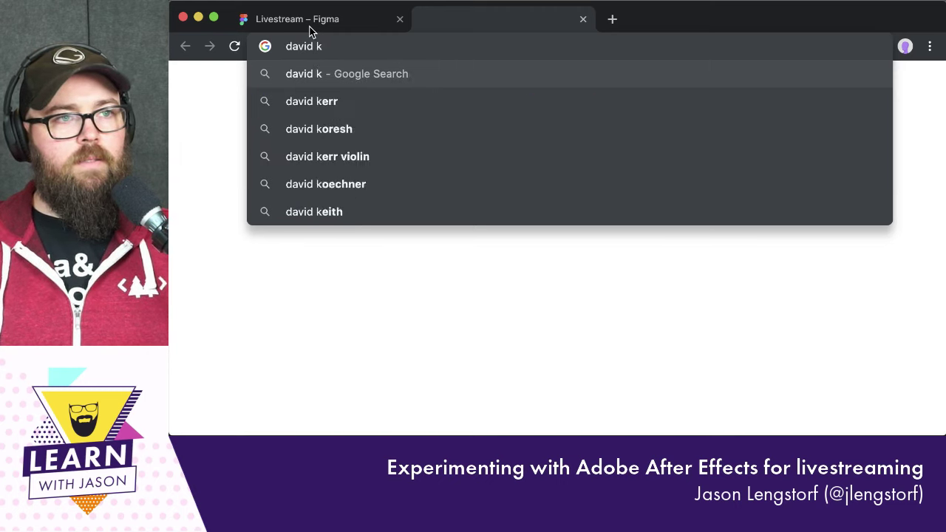
pyautogui.write(' piano ')
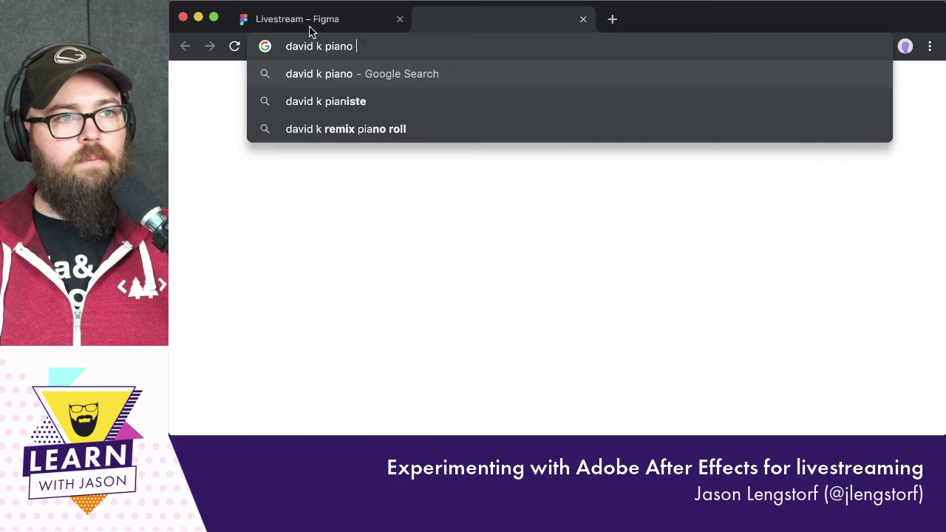
pyautogui.write('stream')
pyautogui.press('Return')
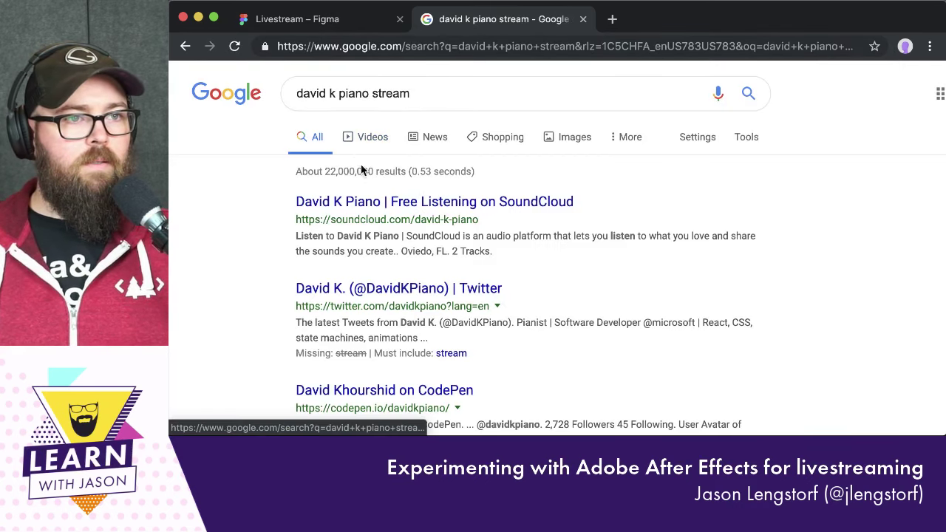
# Follow the developer's and show's Twitter profiles to the keyframers Twitch channel
pyautogui.click(363, 289)
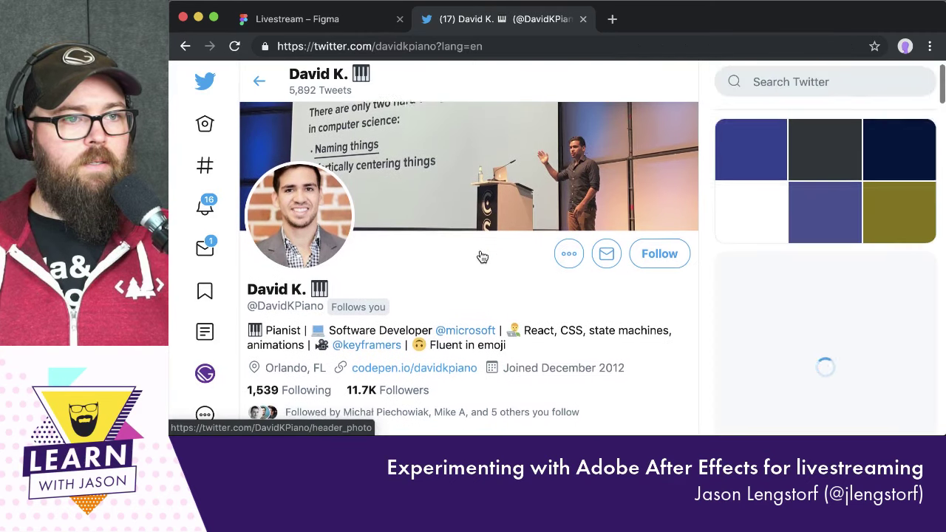
pyautogui.click(368, 336)
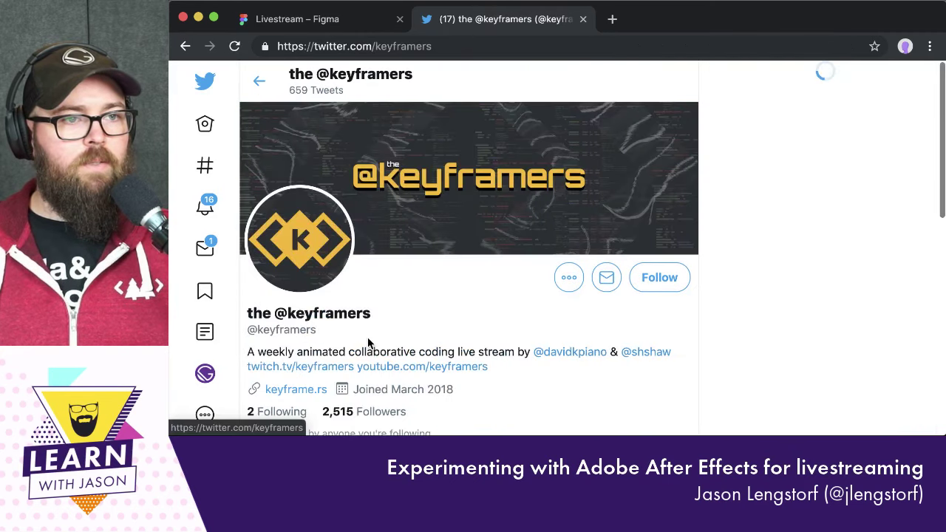
pyautogui.click(314, 328)
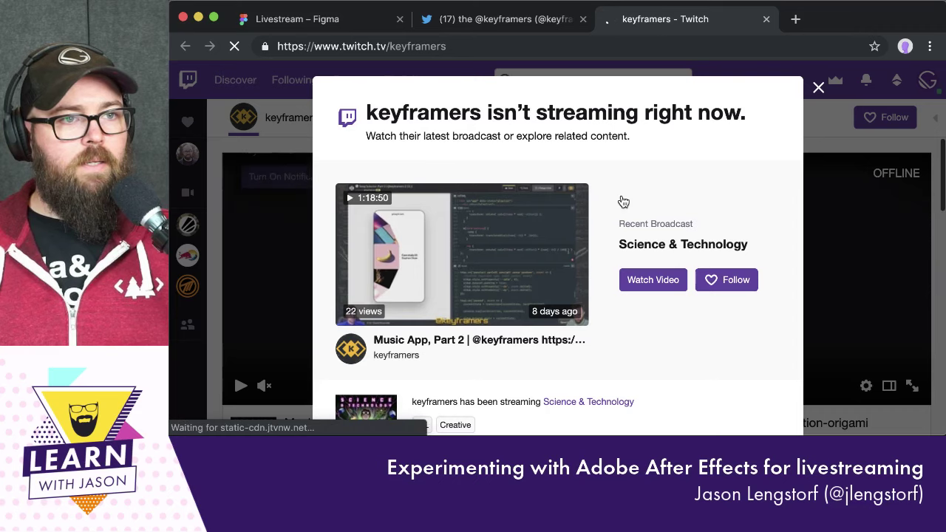
# Dismiss the offline notice and browse the channel's past videos
pyautogui.click(818, 89)
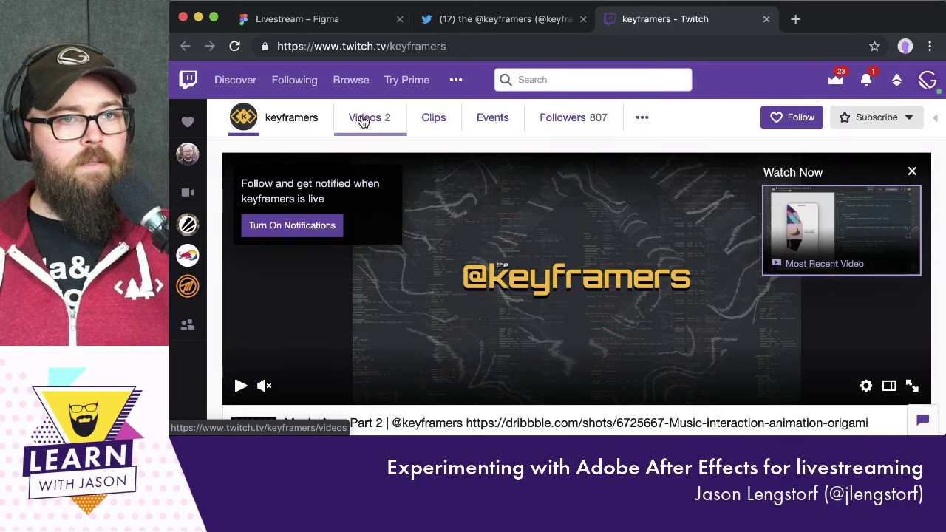
pyautogui.click(360, 119)
pyautogui.scroll(-3, 434, 252)
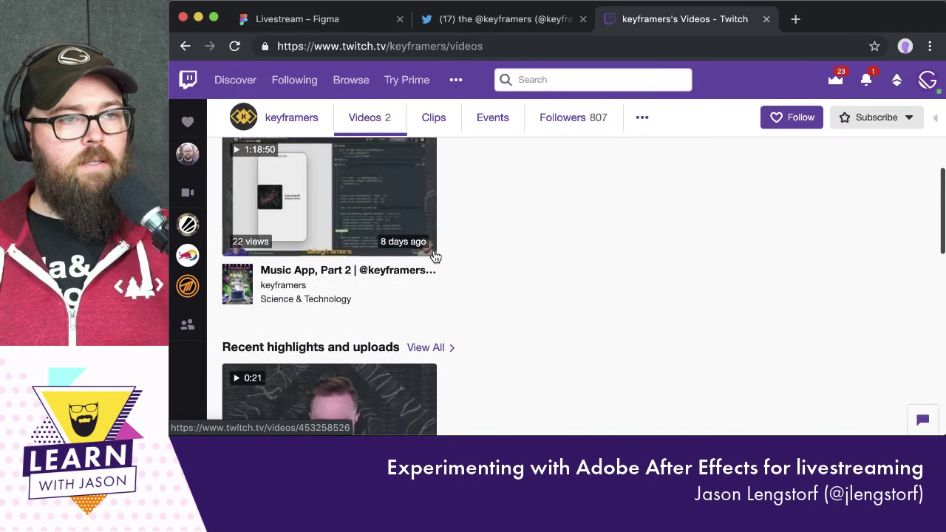
pyautogui.scroll(-3, 435, 259)
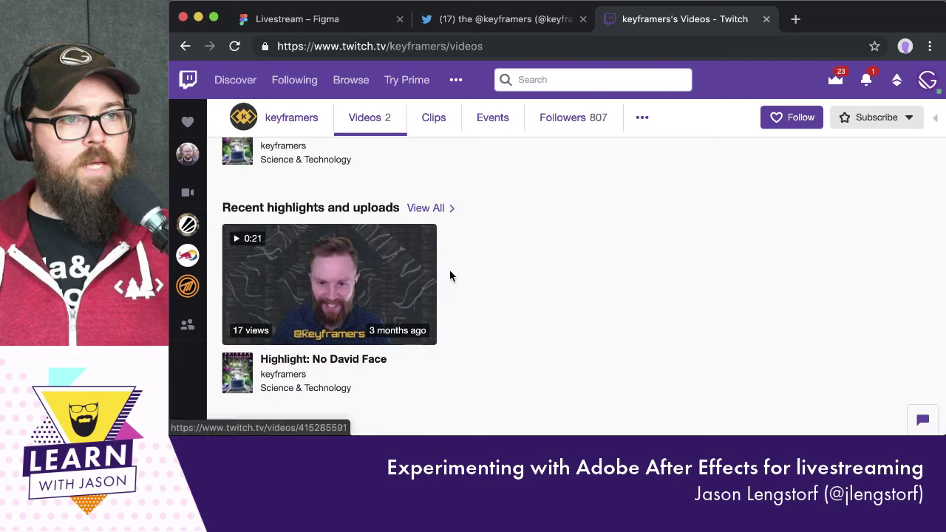
pyautogui.scroll(-1, 492, 321)
pyautogui.scroll(1, 494, 324)
pyautogui.scroll(5, 495, 330)
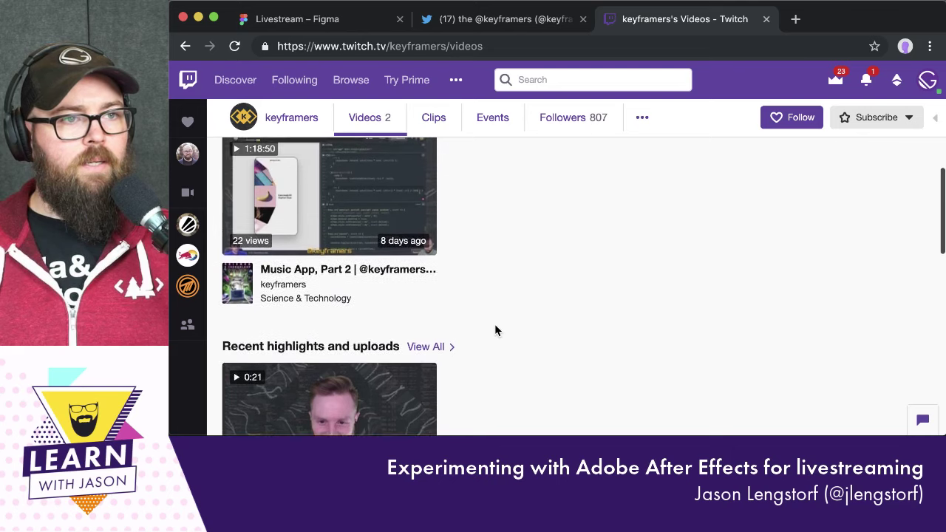
# Play the 'Music App, Part 2' broadcast, skip ahead, then return to the Figma tab
pyautogui.click(331, 261)
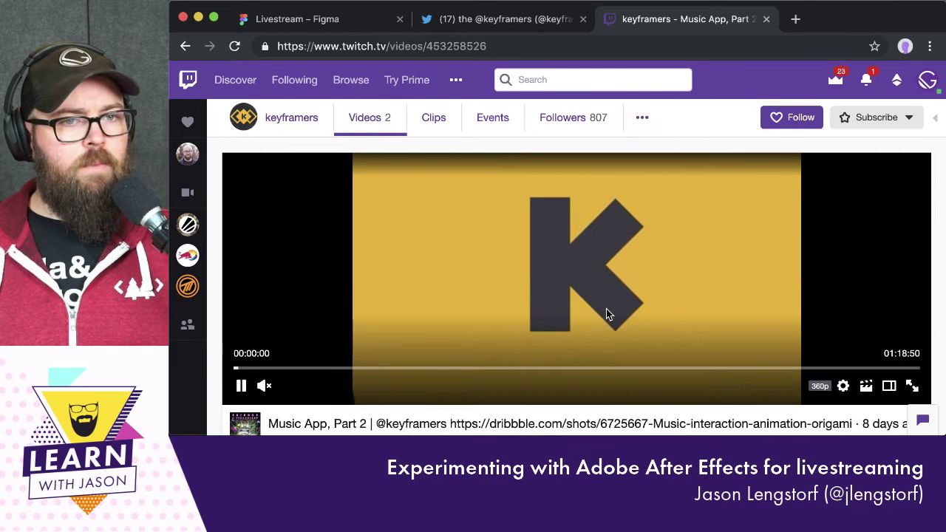
pyautogui.click(324, 377)
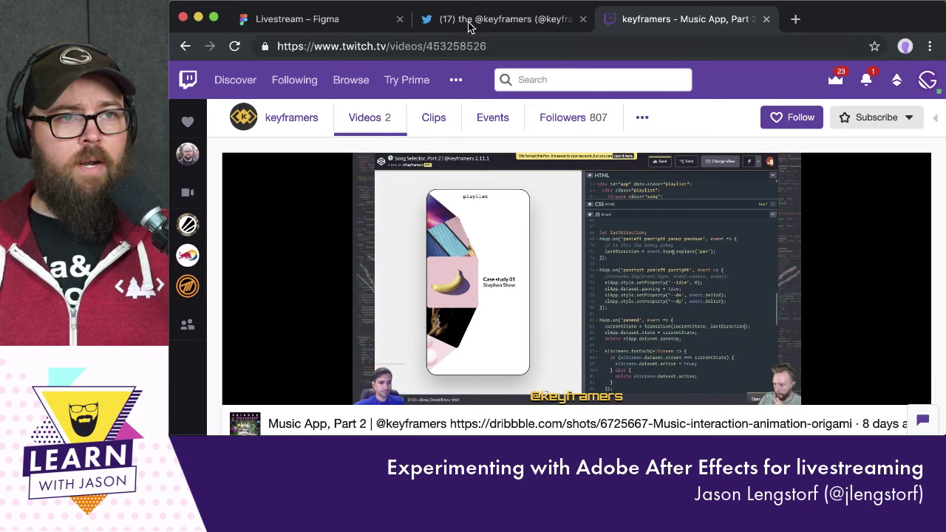
pyautogui.click(311, 26)
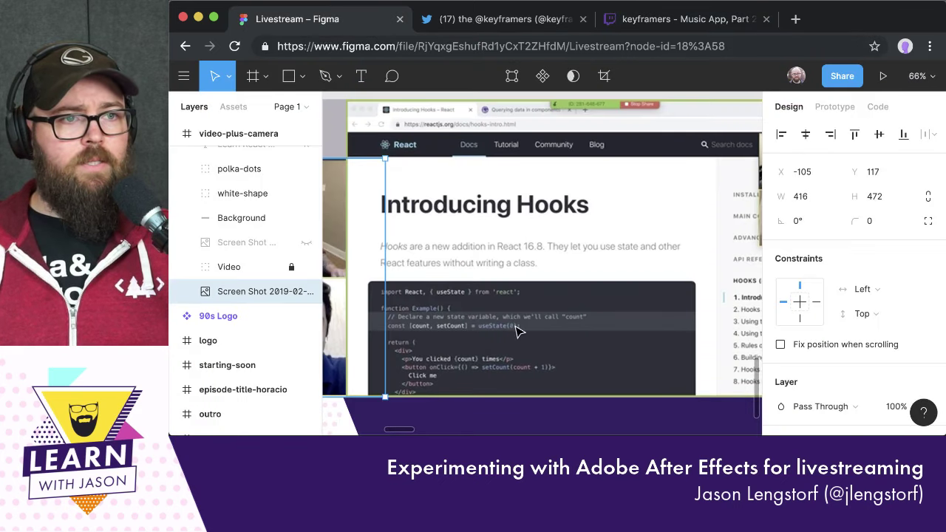
# Select the Video group and nudge it up slightly
pyautogui.press('Escape')
pyautogui.scroll(-3, 544, 287)
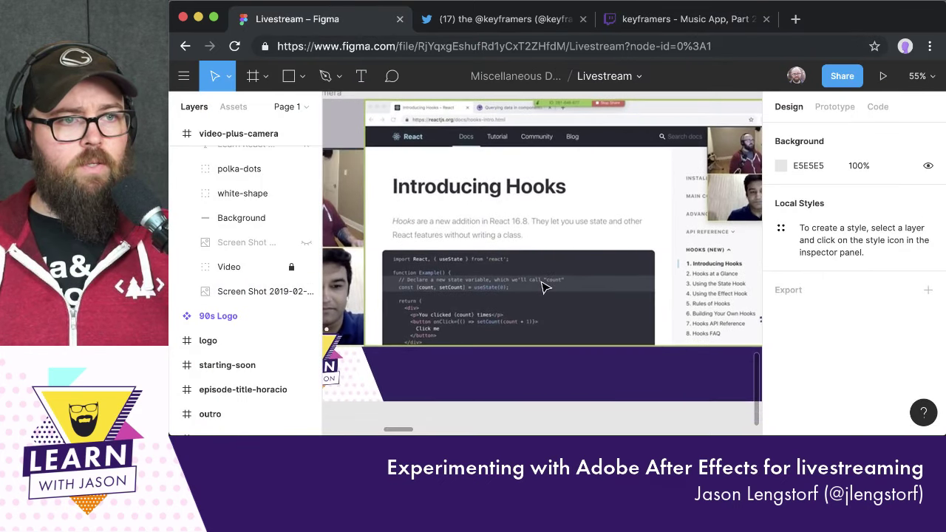
pyautogui.click(255, 292)
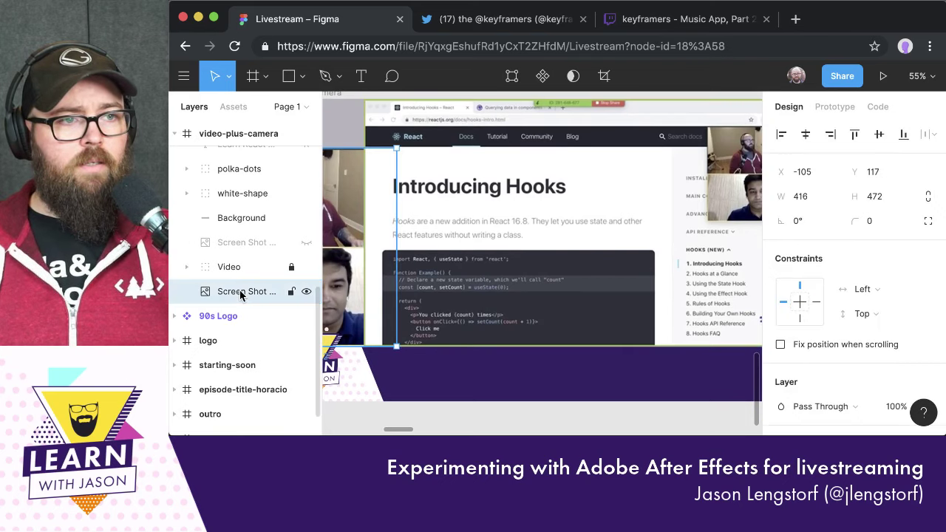
pyautogui.scroll(-3, 488, 259)
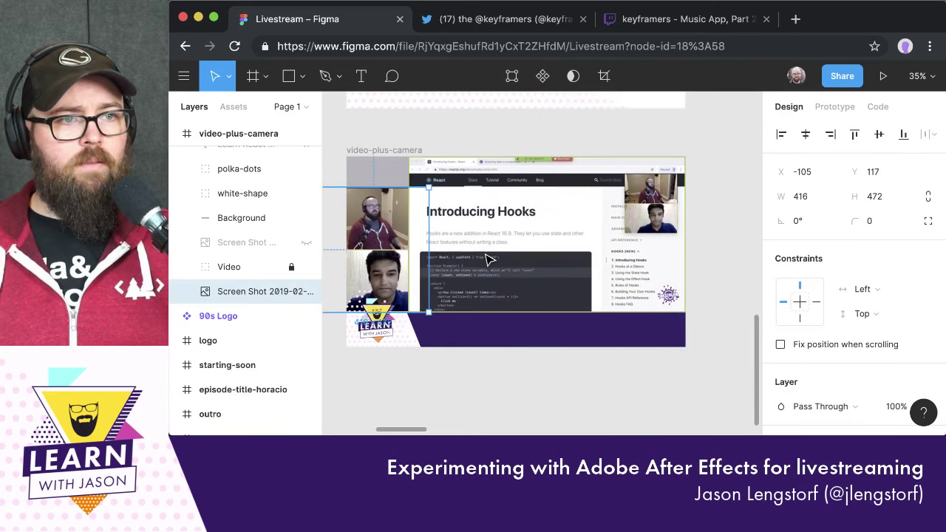
pyautogui.click(235, 269)
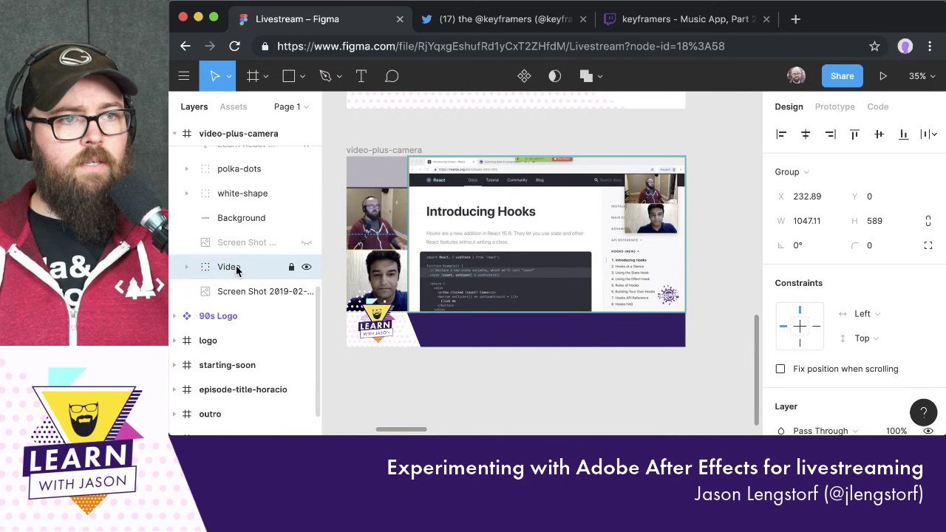
pyautogui.moveTo(490, 235)
pyautogui.mouseDown()
pyautogui.moveTo(507, 233)
pyautogui.moveTo(482, 229)
pyautogui.mouseUp()
# Draw a 1280×590 rectangle at 0,0 over the frame's whole video area
pyautogui.scroll(3, 467, 260)
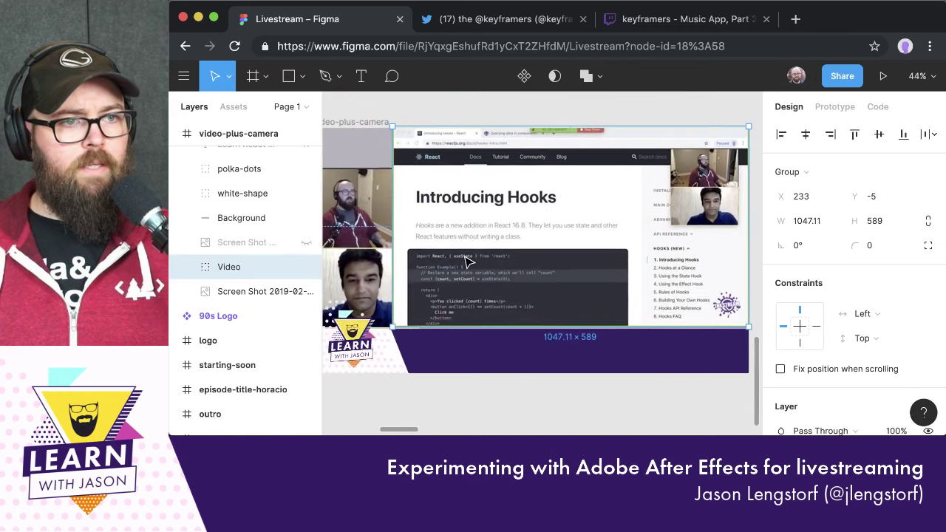
pyautogui.scroll(2, 535, 262)
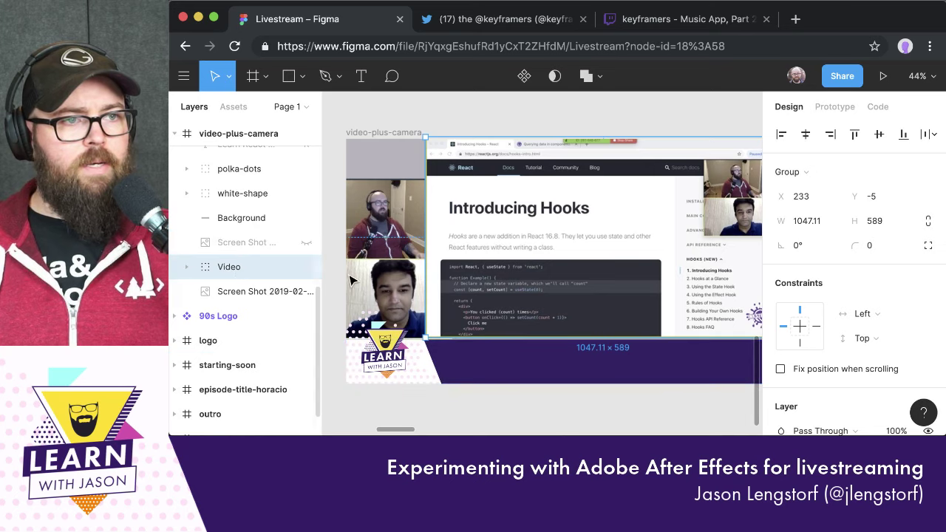
pyautogui.press('r')
pyautogui.hscroll(2, 415, 178)
pyautogui.scroll(1, 414, 178)
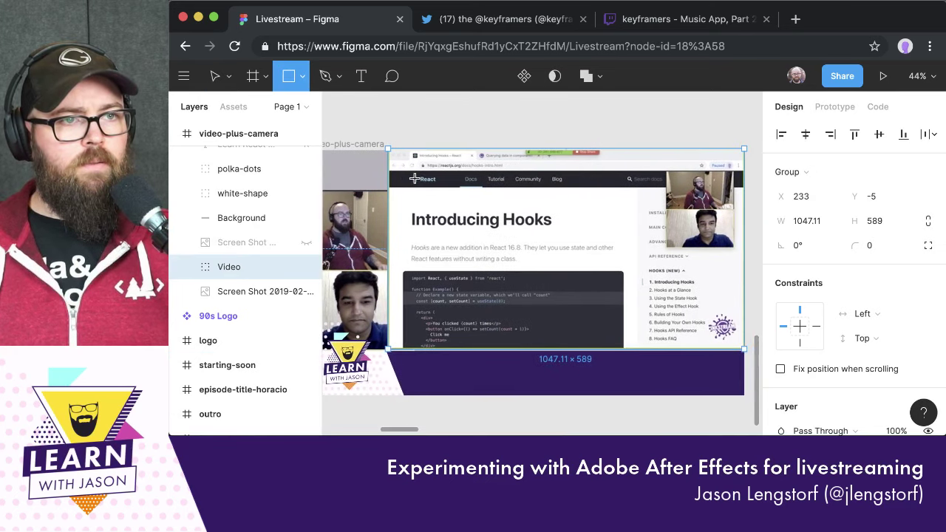
pyautogui.moveTo(329, 144); pyautogui.dragTo(617, 346)
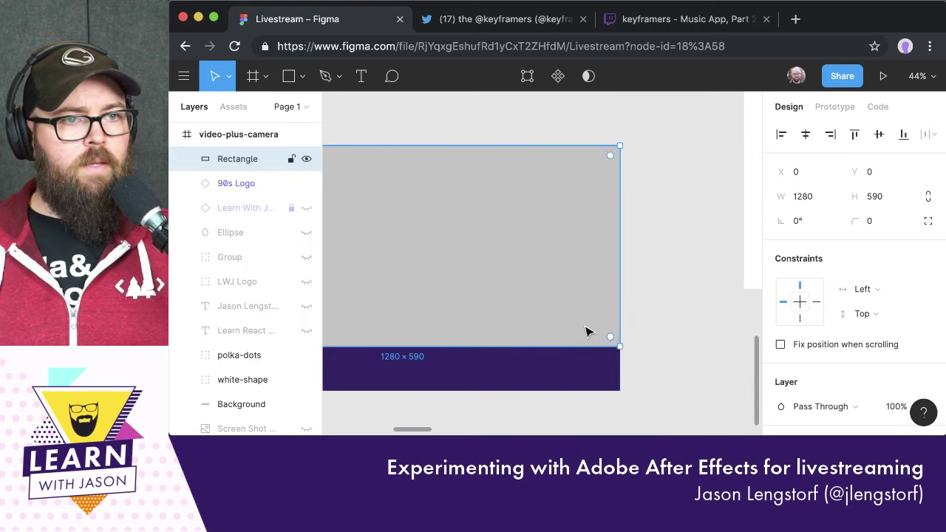
# Draw a smaller rectangle inside the first and nudge it up 1 px and left 2 px
pyautogui.hscroll(-4, 584, 329)
pyautogui.press('r')
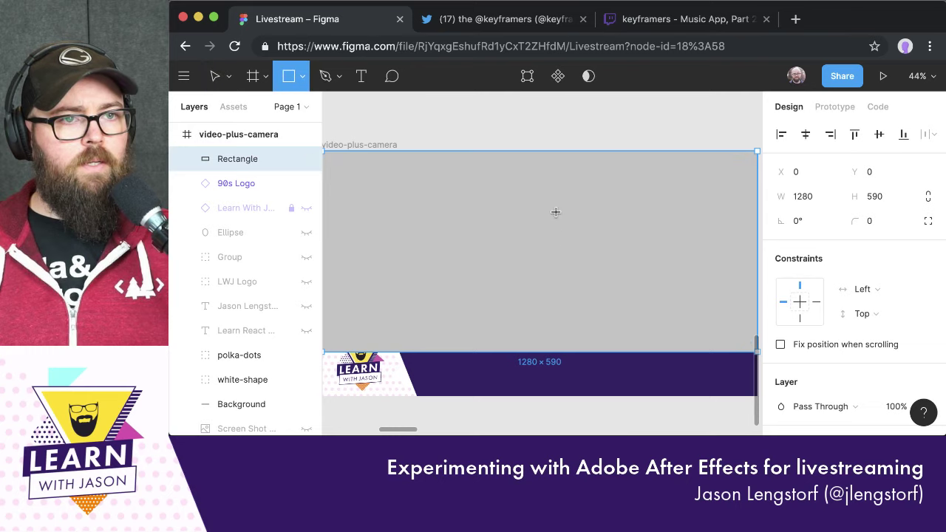
pyautogui.moveTo(744, 165); pyautogui.dragTo(382, 314)
pyautogui.hscroll(2, 604, 285)
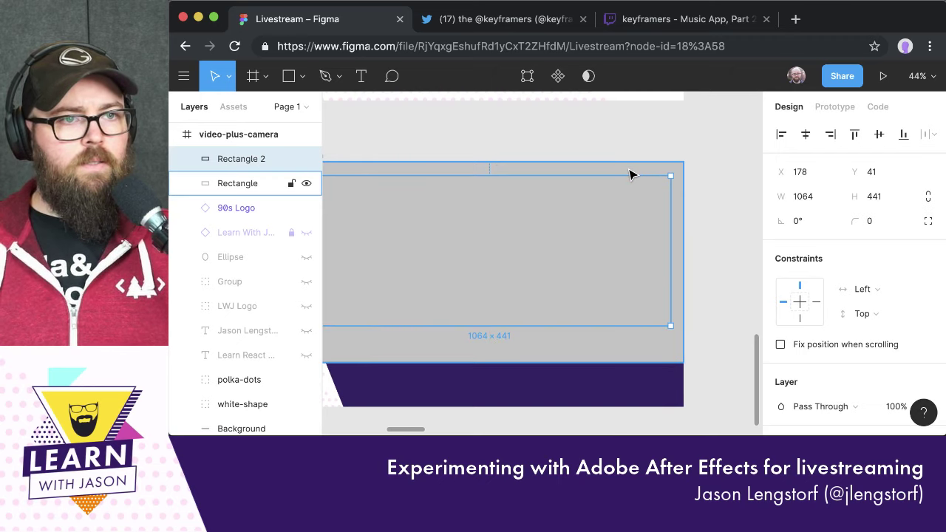
pyautogui.press('Up')
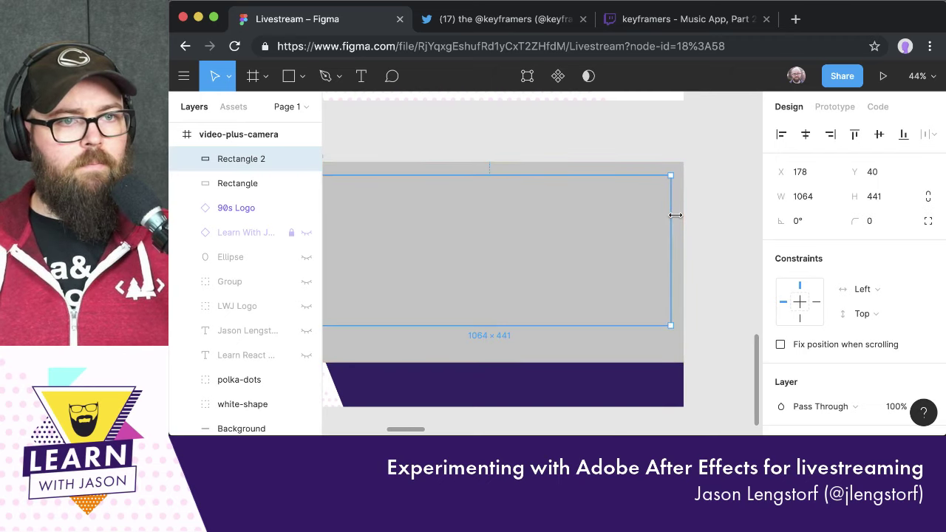
pyautogui.press('Left')
pyautogui.press('Left')
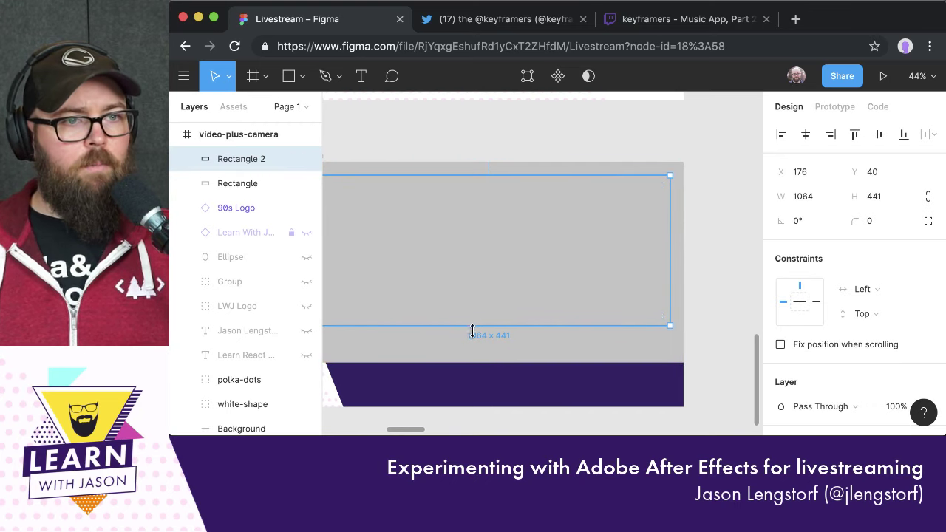
# Resize the inner rectangle to 1013×550 at X 227, Y 40, then select both rectangles
pyautogui.moveTo(473, 331); pyautogui.dragTo(471, 363)
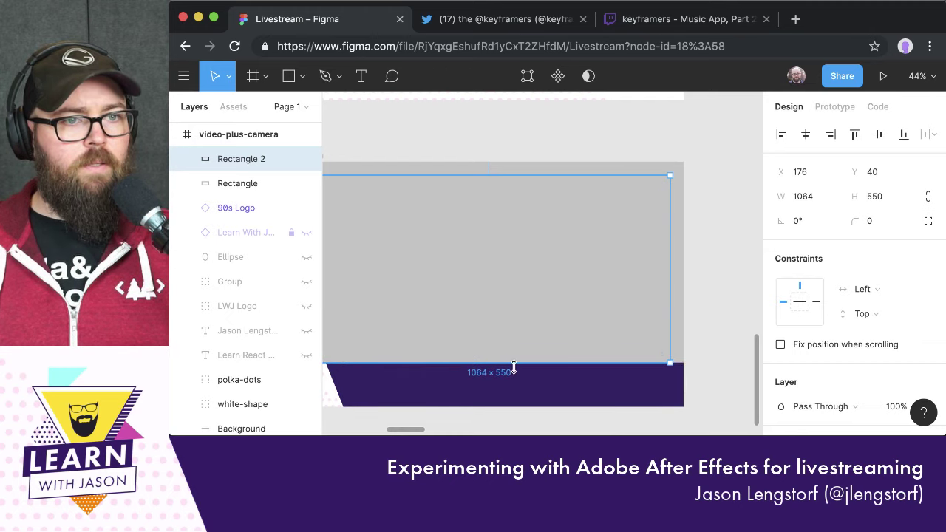
pyautogui.scroll(5, 514, 367)
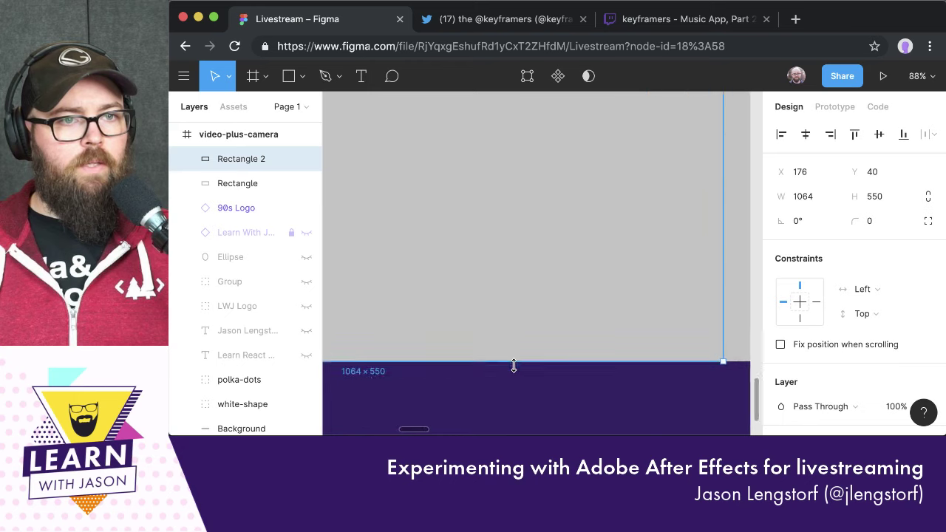
pyautogui.hscroll(-10, 513, 366)
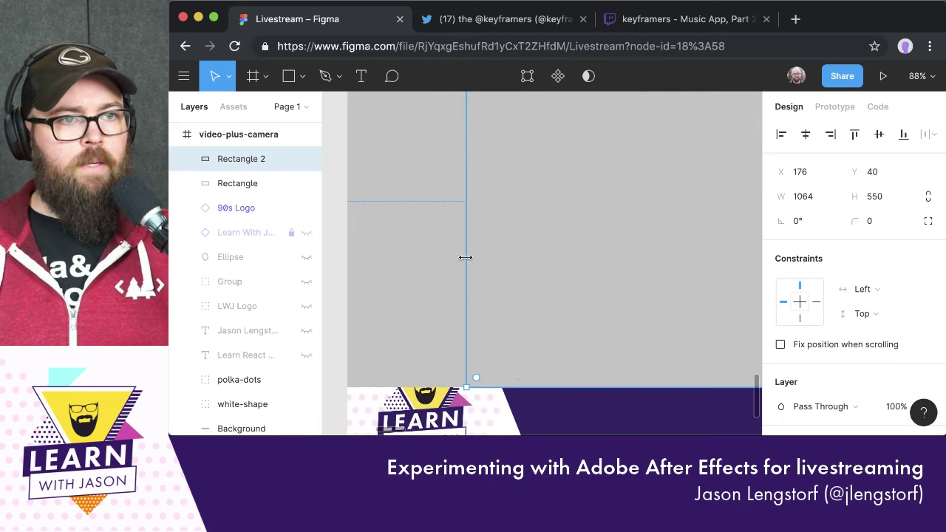
pyautogui.moveTo(464, 256); pyautogui.dragTo(502, 263)
pyautogui.scroll(-2, 542, 287)
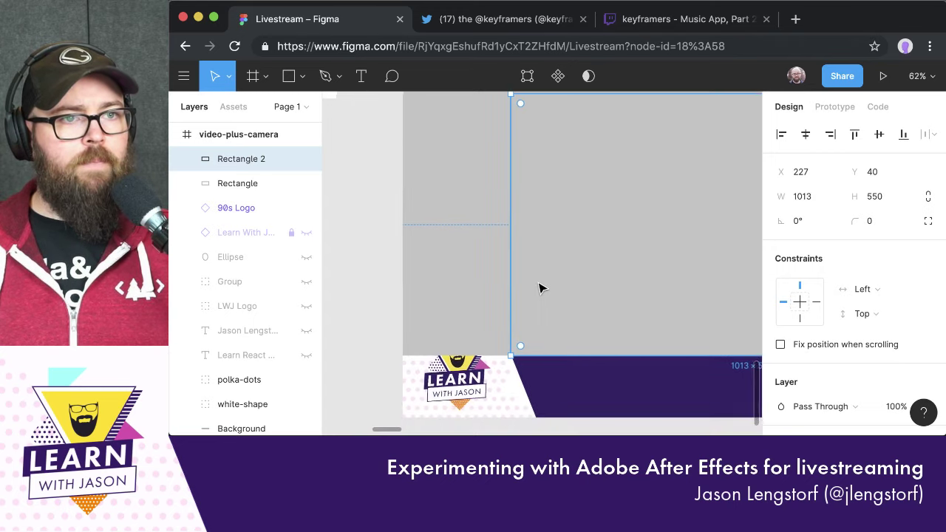
pyautogui.scroll(-5, 534, 280)
pyautogui.keyDown('shift'); pyautogui.click(341, 206); pyautogui.keyUp('shift')
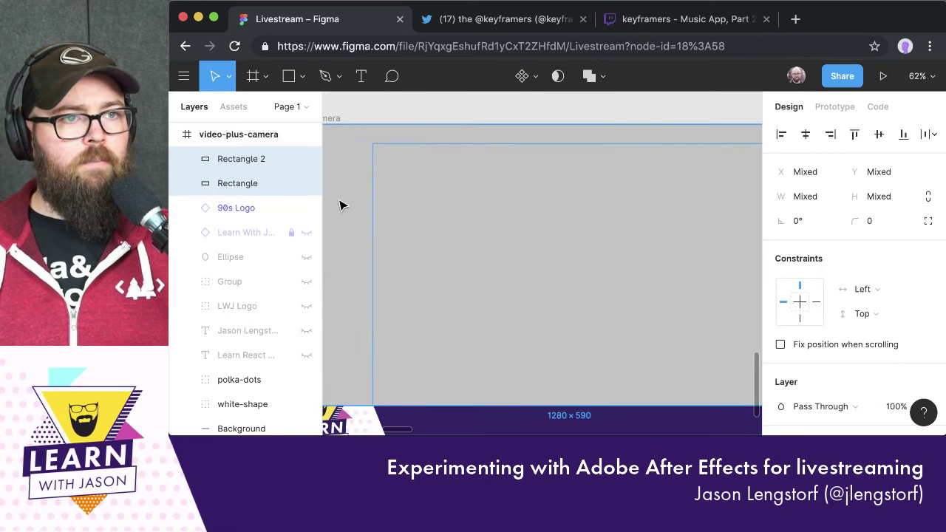
# Try masking the two rectangles in both stacking orders, undoing each attempt
pyautogui.click(559, 77)
pyautogui.press('super+z')
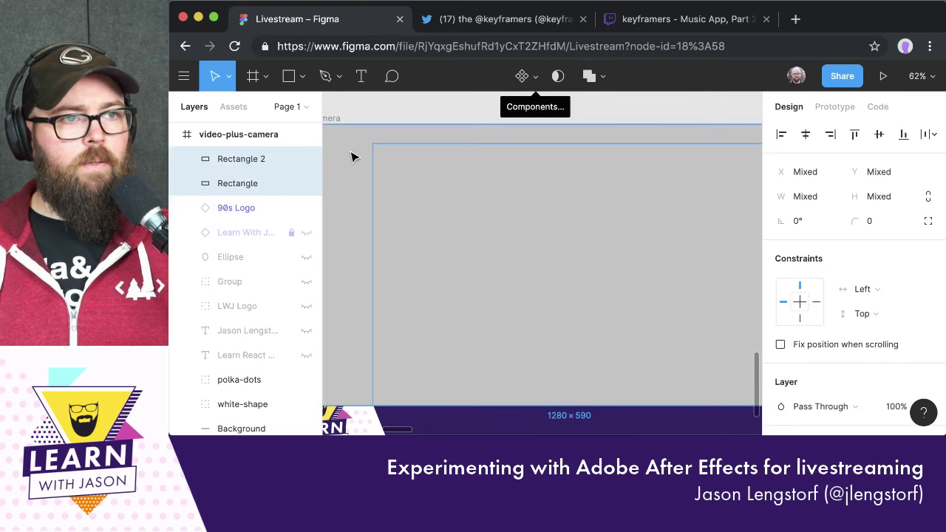
pyautogui.moveTo(231, 183); pyautogui.dragTo(232, 156)
pyautogui.keyDown('shift'); pyautogui.click(247, 188); pyautogui.keyUp('shift')
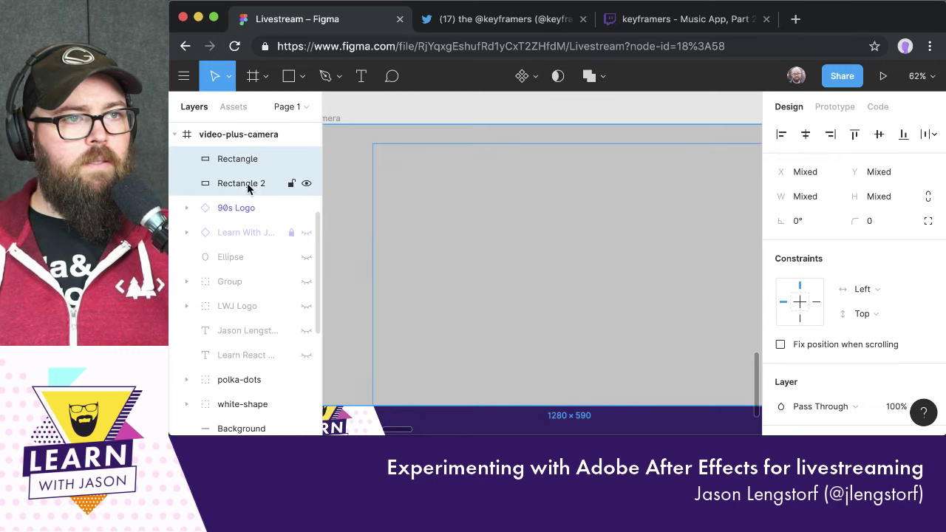
pyautogui.click(558, 76)
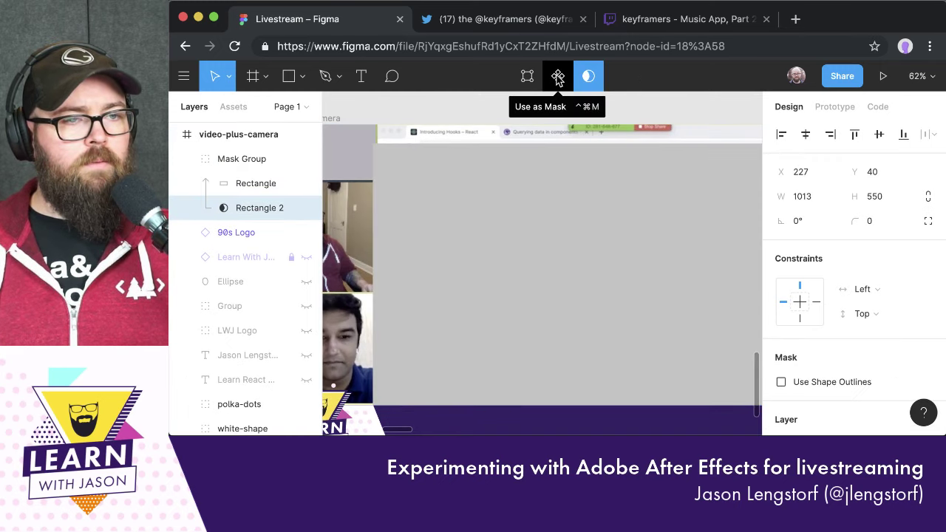
pyautogui.press('super+z')
# Put Rectangle 2 above Rectangle and subtract it, leaving a 1280×590 Subtract shape
pyautogui.click(599, 77)
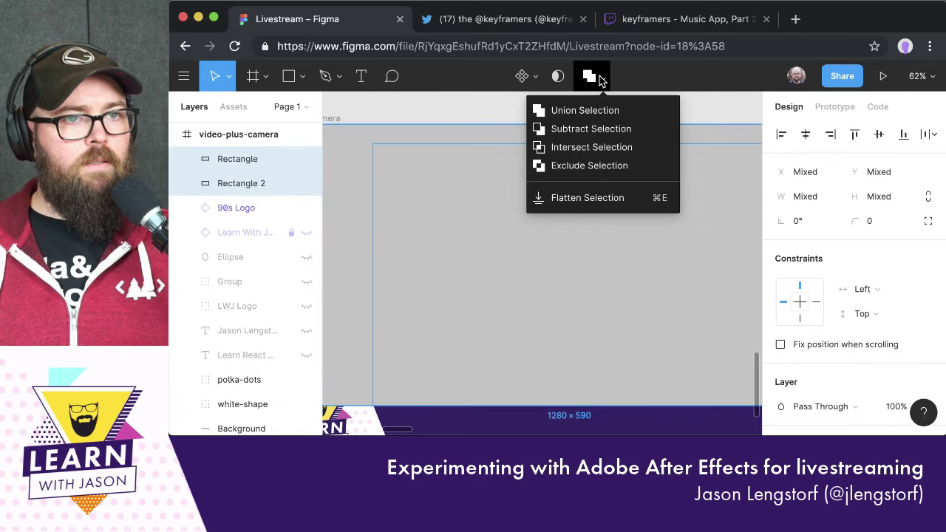
pyautogui.click(588, 129)
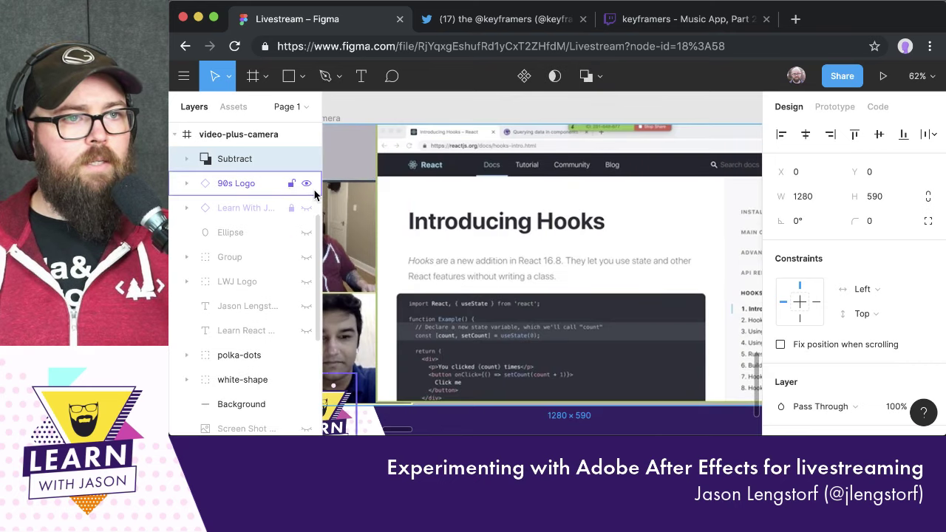
pyautogui.press('super+z')
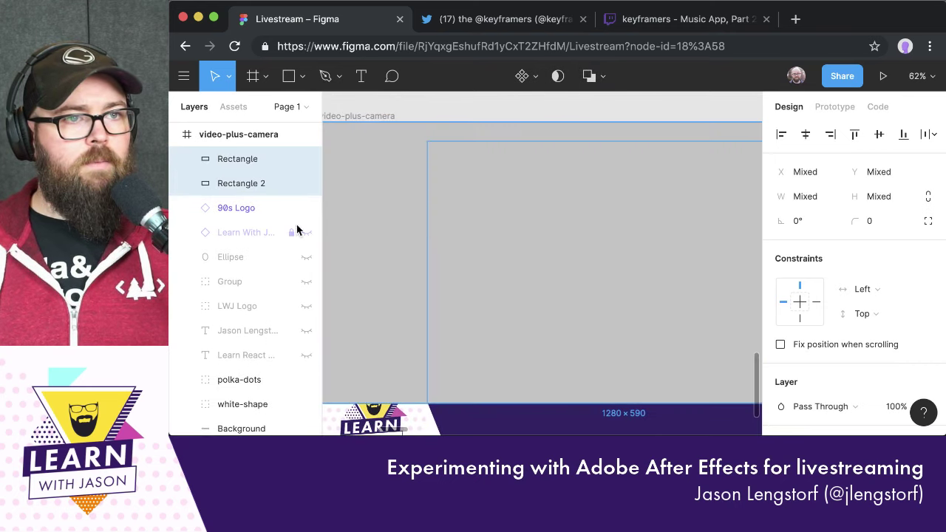
pyautogui.click(238, 182)
pyautogui.moveTo(238, 182); pyautogui.dragTo(243, 149)
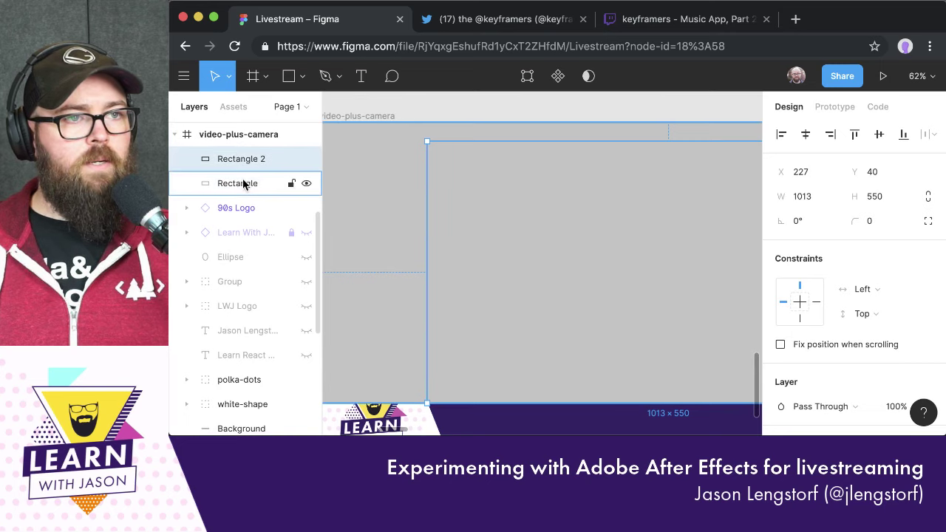
pyautogui.keyDown('shift'); pyautogui.click(243, 183); pyautogui.keyUp('shift')
pyautogui.click(586, 77)
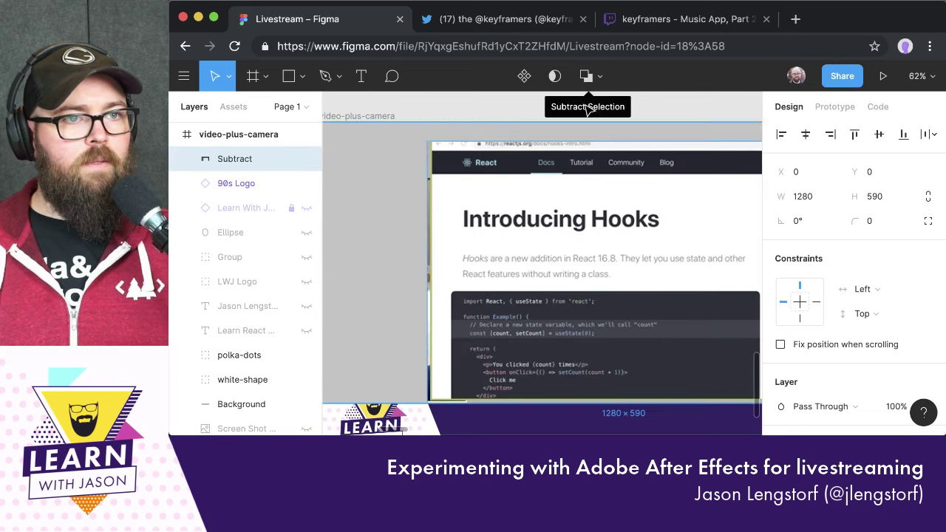
pyautogui.scroll(-5, 609, 154)
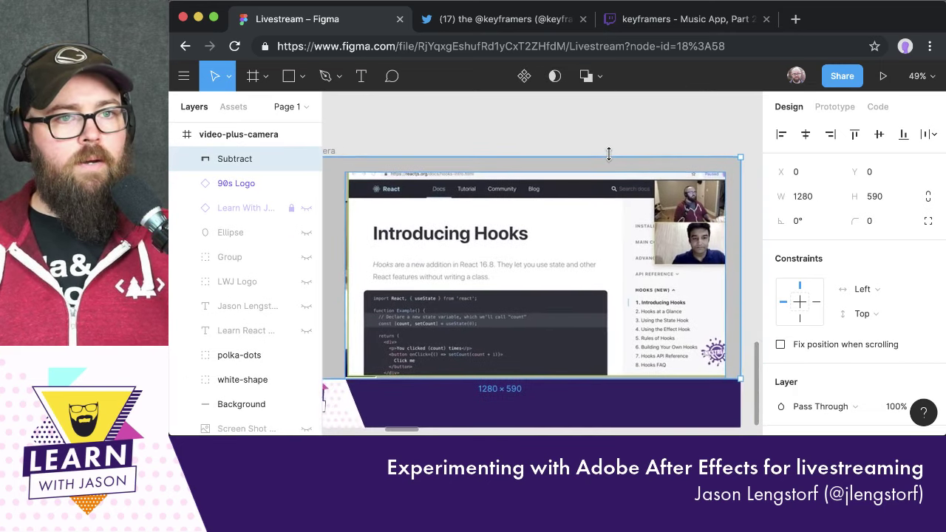
# Try the Blue 200 colour style as the cut-out shape's fill
pyautogui.scroll(-2, 609, 154)
pyautogui.hscroll(-3, 611, 161)
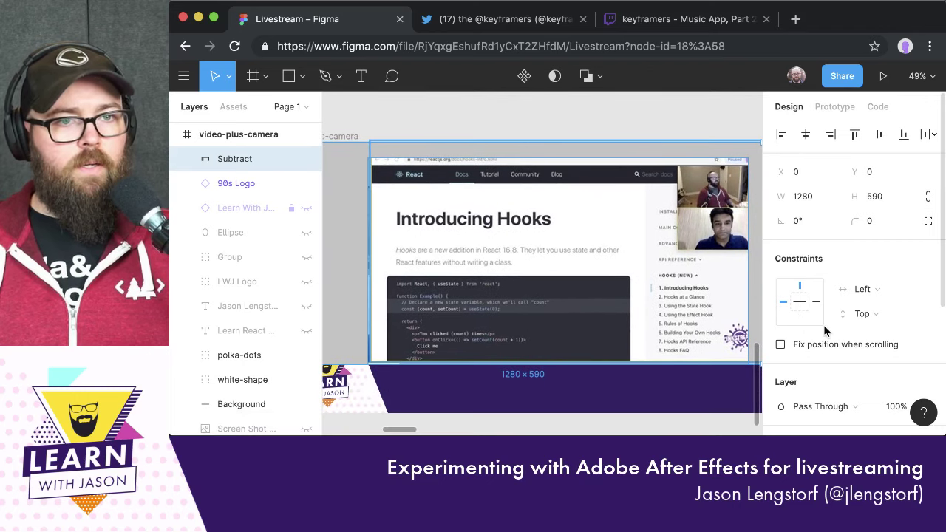
pyautogui.scroll(-5, 833, 358)
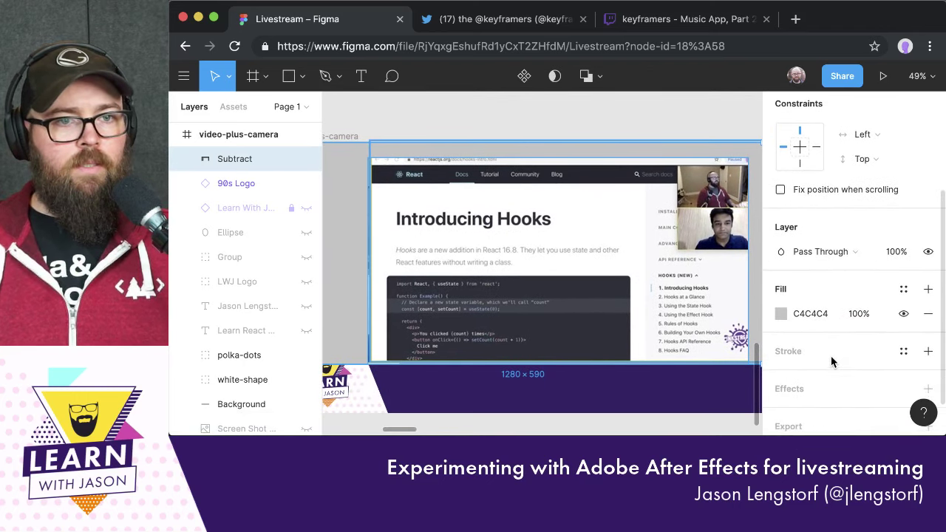
pyautogui.click(903, 290)
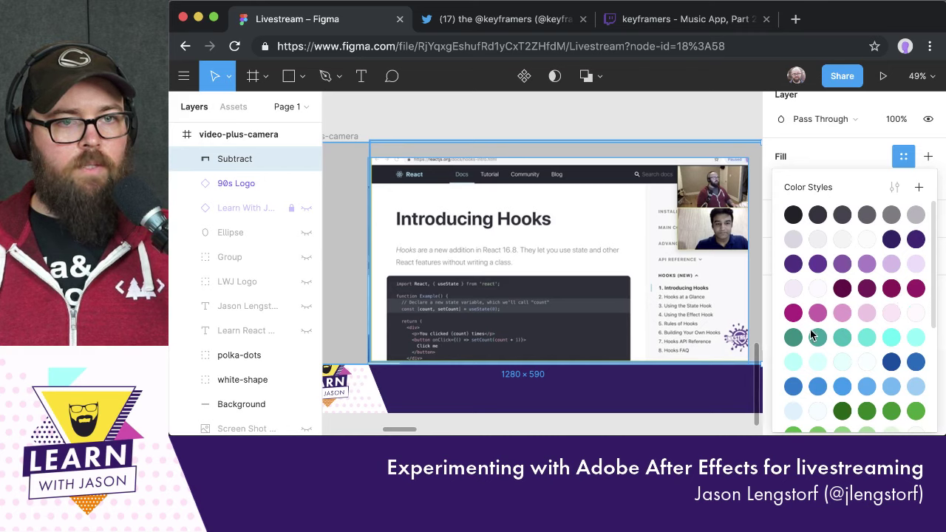
pyautogui.scroll(-2, 795, 367)
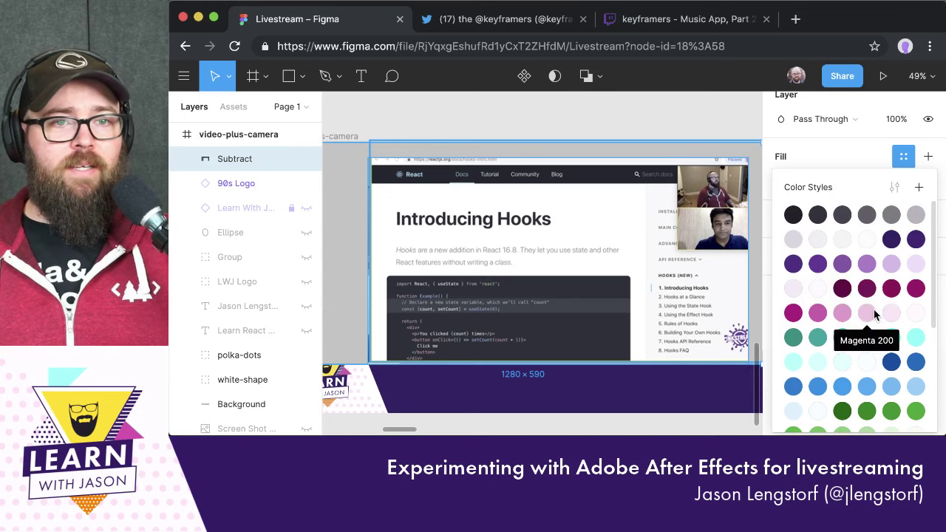
pyautogui.scroll(1, 875, 314)
pyautogui.scroll(-2, 872, 318)
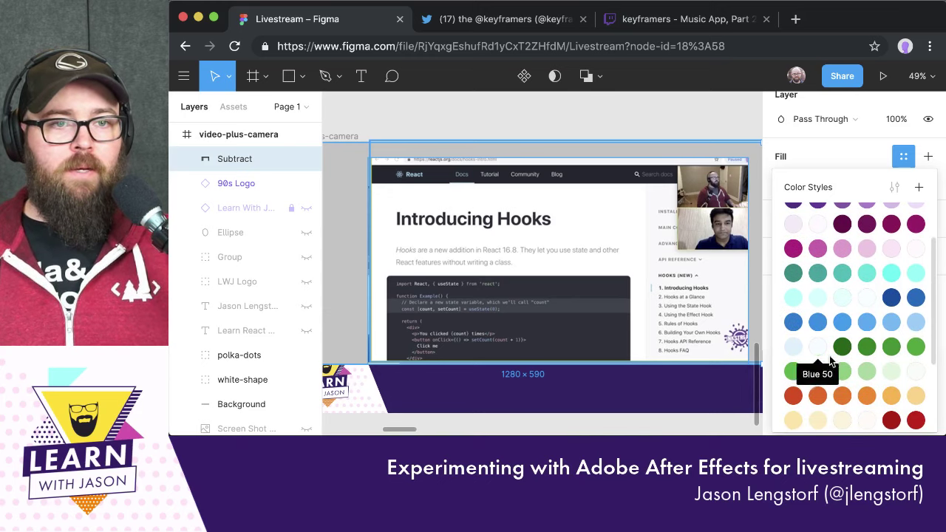
pyautogui.scroll(-1, 847, 362)
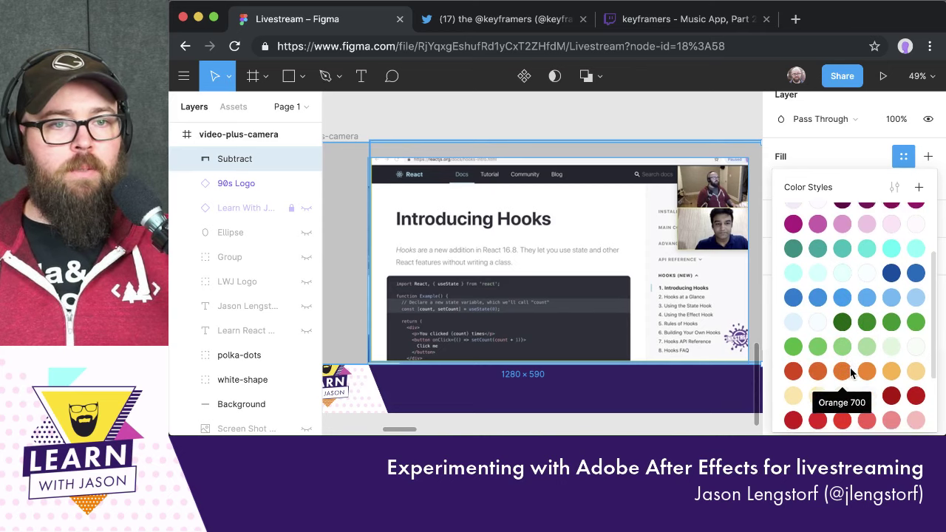
pyautogui.scroll(1, 856, 294)
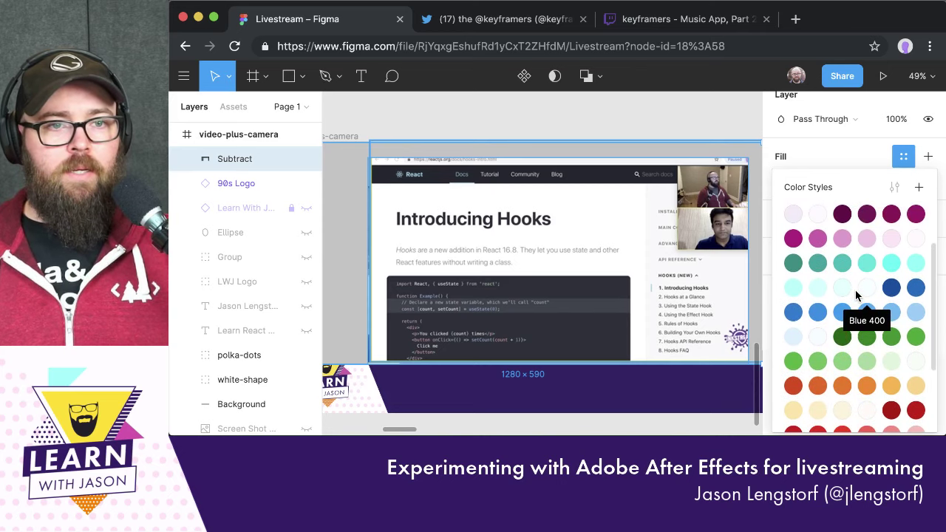
pyautogui.click(917, 314)
# Switch the fill back to the Magenta 900 colour style
pyautogui.hscroll(-3, 621, 321)
pyautogui.scroll(-2, 621, 322)
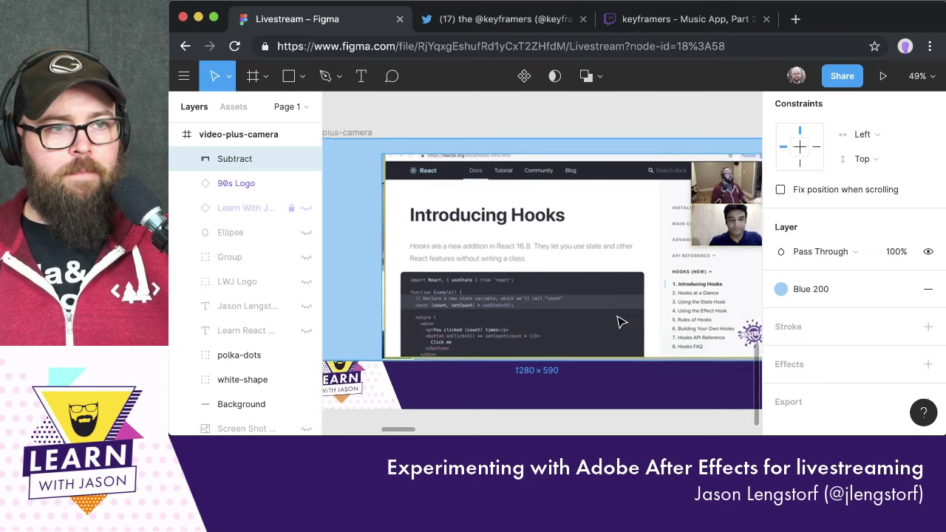
pyautogui.scroll(1, 621, 322)
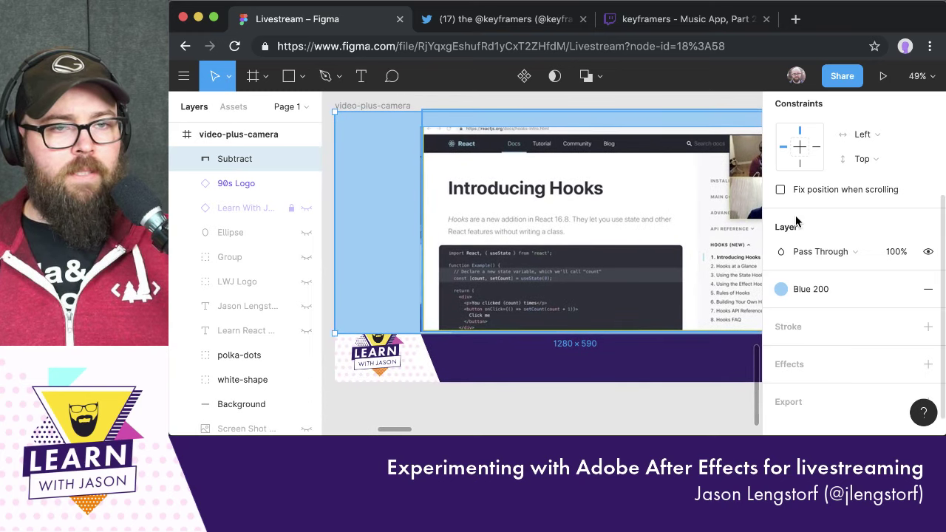
pyautogui.click(799, 298)
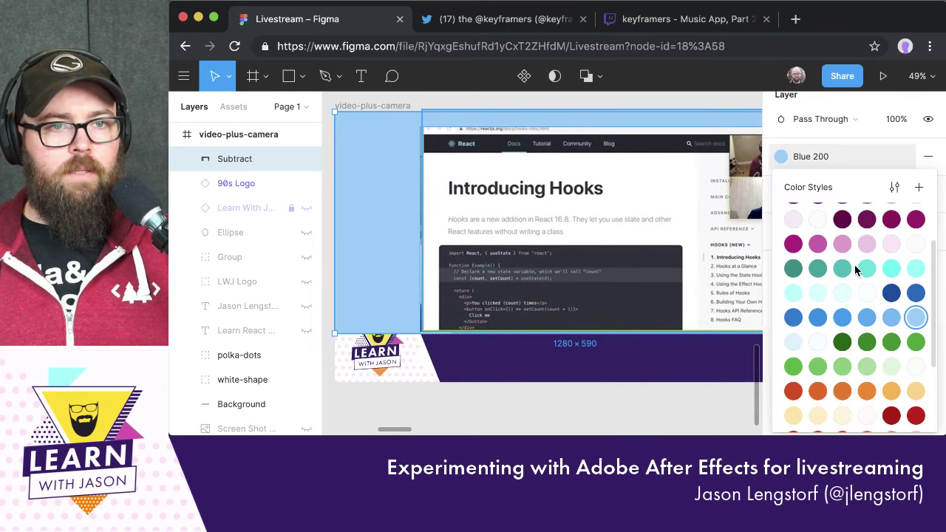
pyautogui.click(843, 221)
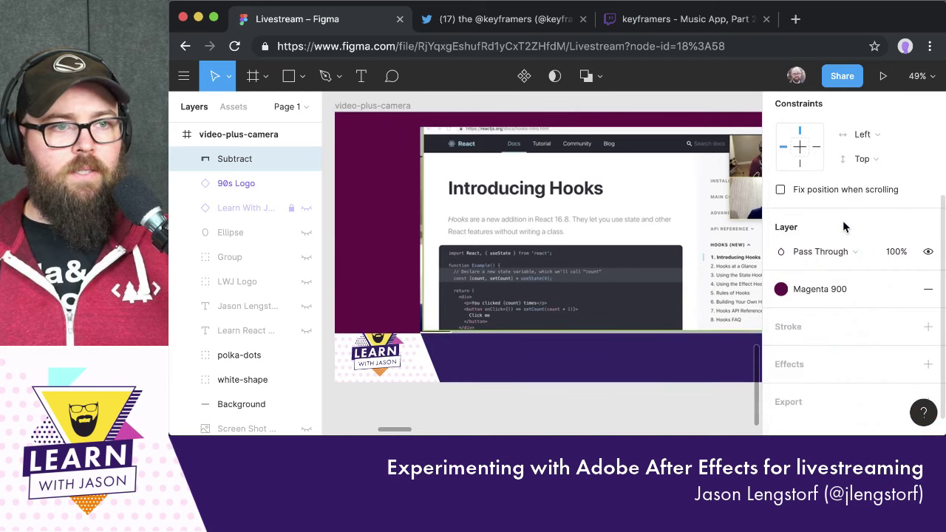
# Apply the Grey 700 colour style to the frame's fill
pyautogui.click(817, 292)
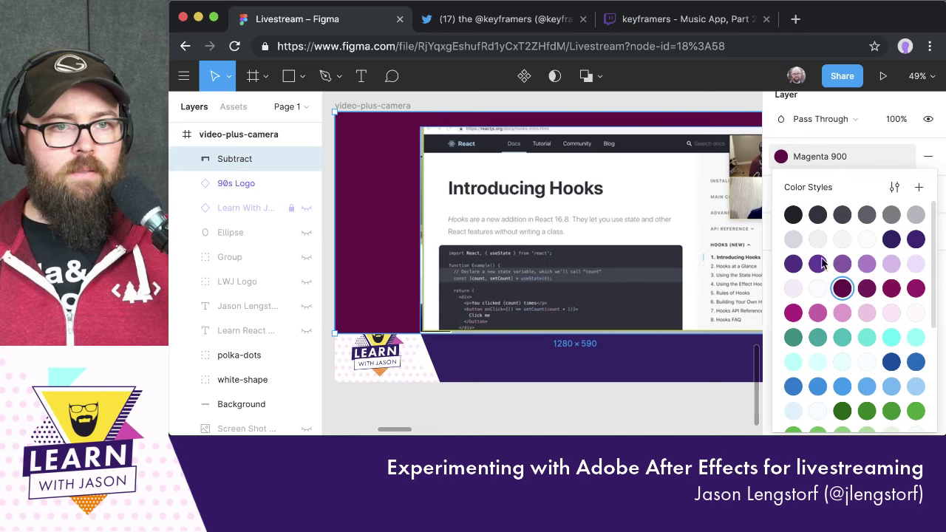
pyautogui.scroll(-4, 887, 267)
pyautogui.scroll(4, 887, 267)
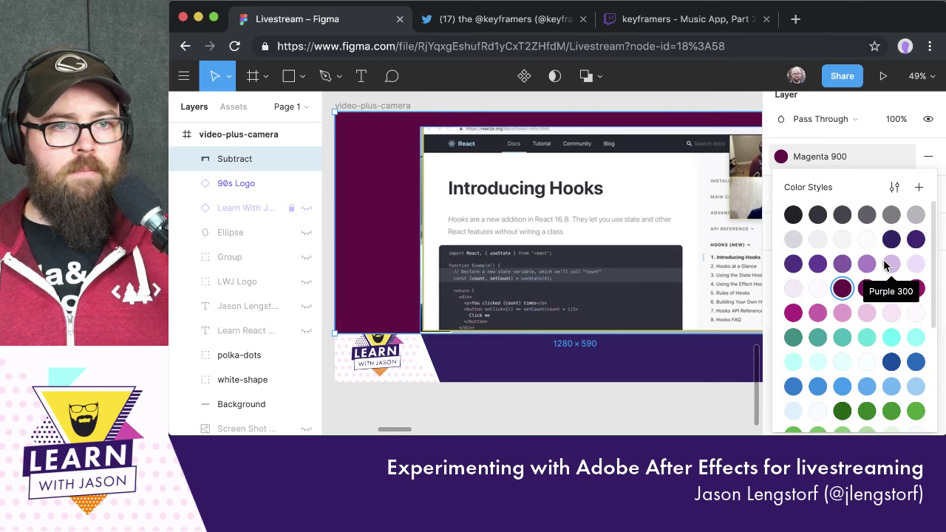
pyautogui.click(843, 215)
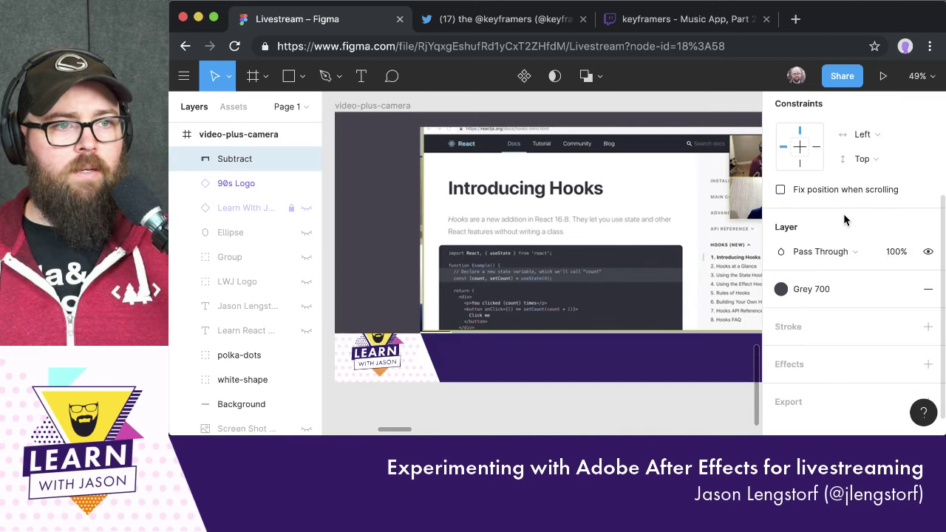
# Nudge the Video screenshot 10 px left and two steps down, then deselect it
pyautogui.hscroll(2, 613, 254)
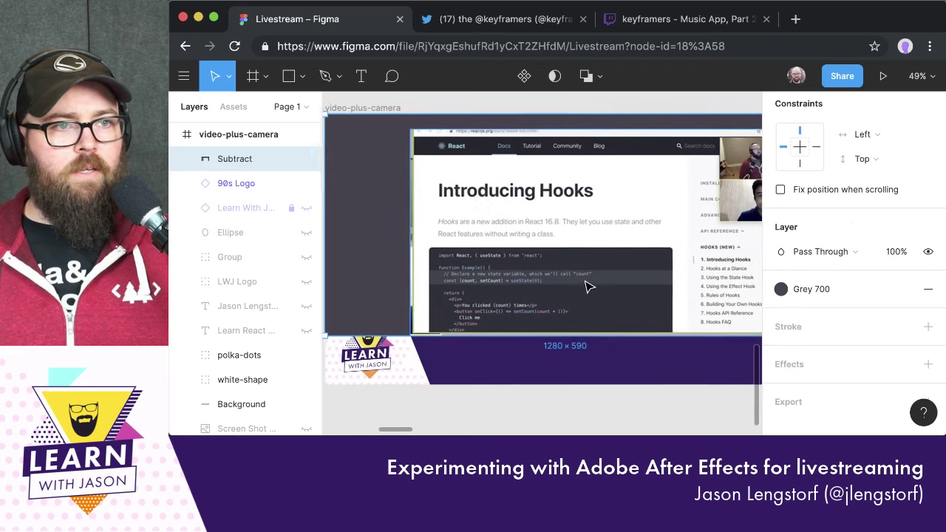
pyautogui.scroll(-2, 241, 392)
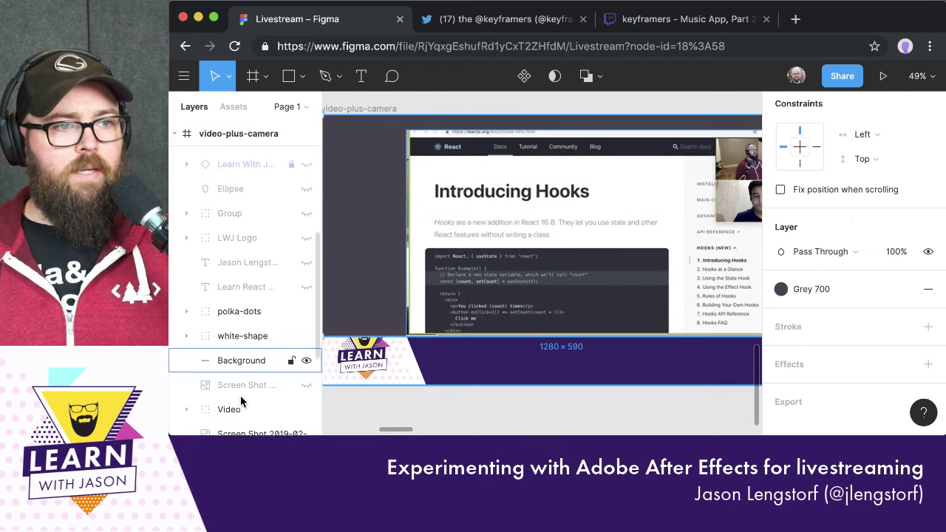
pyautogui.scroll(-1, 239, 393)
pyautogui.click(239, 384)
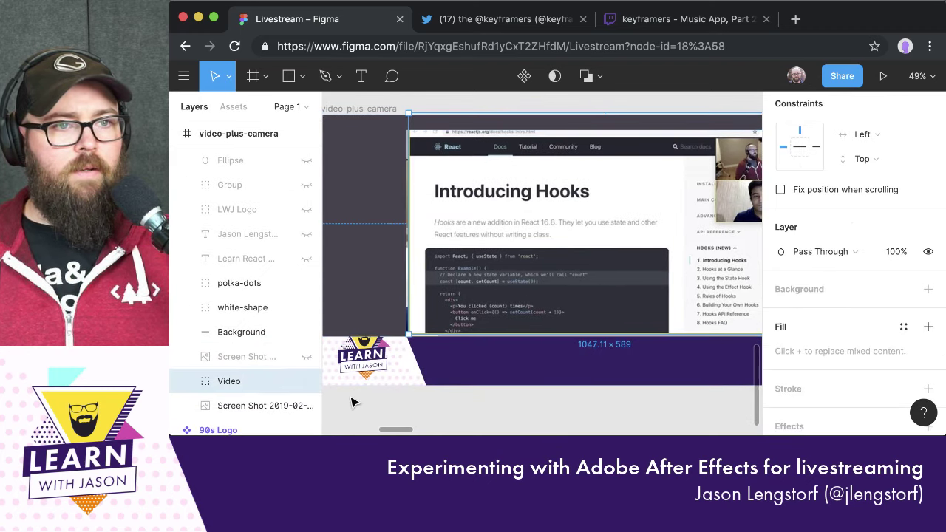
pyautogui.hotkey('shift', 'Left')
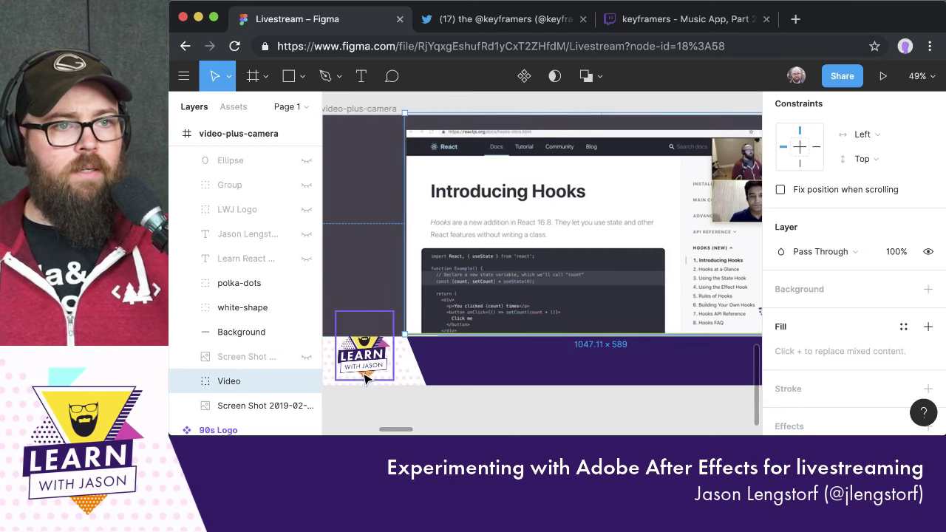
pyautogui.hscroll(3, 363, 376)
pyautogui.scroll(1, 363, 376)
pyautogui.press('Down')
pyautogui.press('Down')
pyautogui.press('Down')
pyautogui.press('Down')
pyautogui.press('Down')
pyautogui.press('Down')
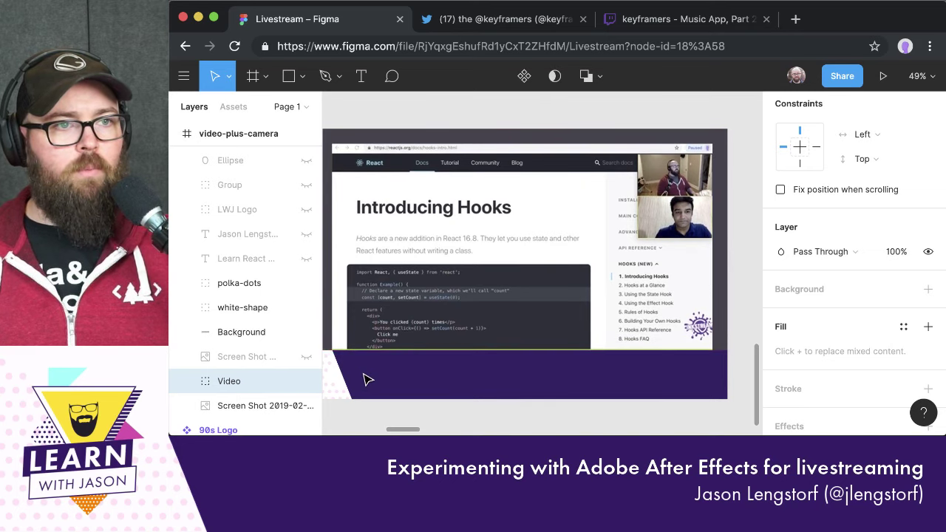
pyautogui.press('Down')
pyautogui.press('Down')
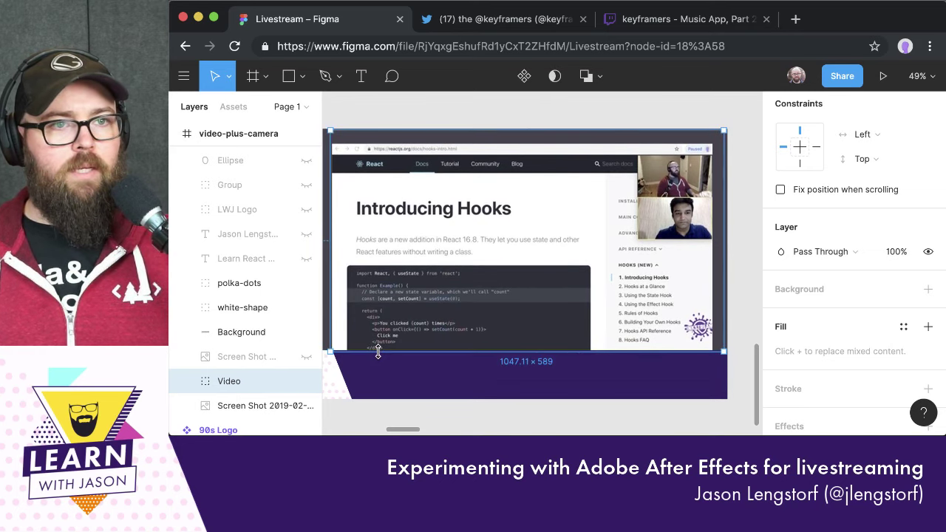
pyautogui.hscroll(-2, 378, 356)
pyautogui.scroll(1, 378, 356)
pyautogui.click(396, 126)
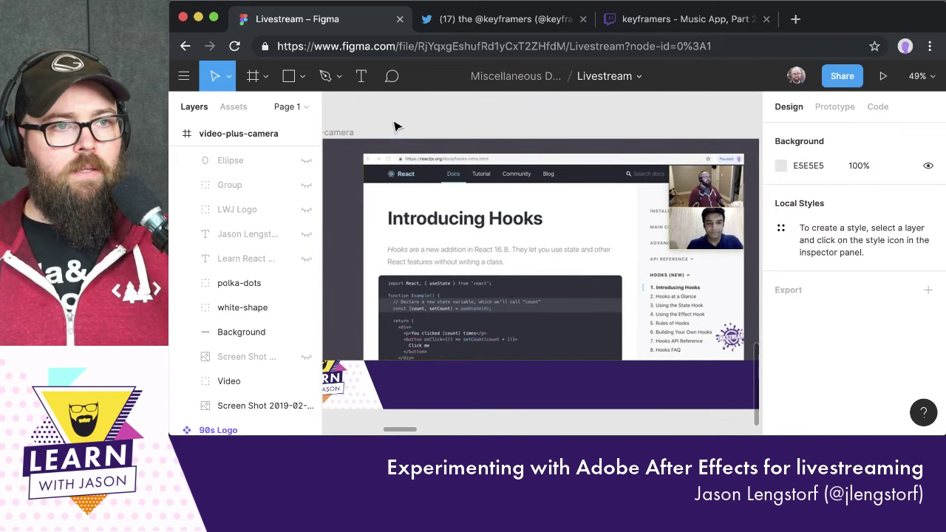
# Reselect the Video screenshot on the canvas
pyautogui.scroll(-2, 399, 124)
pyautogui.hscroll(-1, 399, 124)
pyautogui.hscroll(1, 399, 121)
pyautogui.scroll(1, 399, 122)
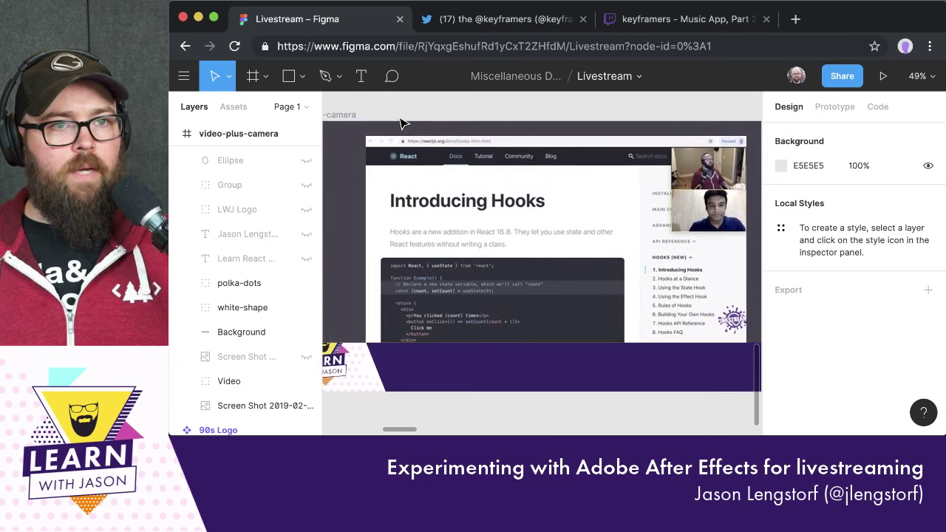
pyautogui.click(638, 235)
pyautogui.hscroll(-2, 485, 189)
pyautogui.scroll(-1, 486, 189)
pyautogui.hscroll(-2, 494, 218)
pyautogui.scroll(1, 494, 219)
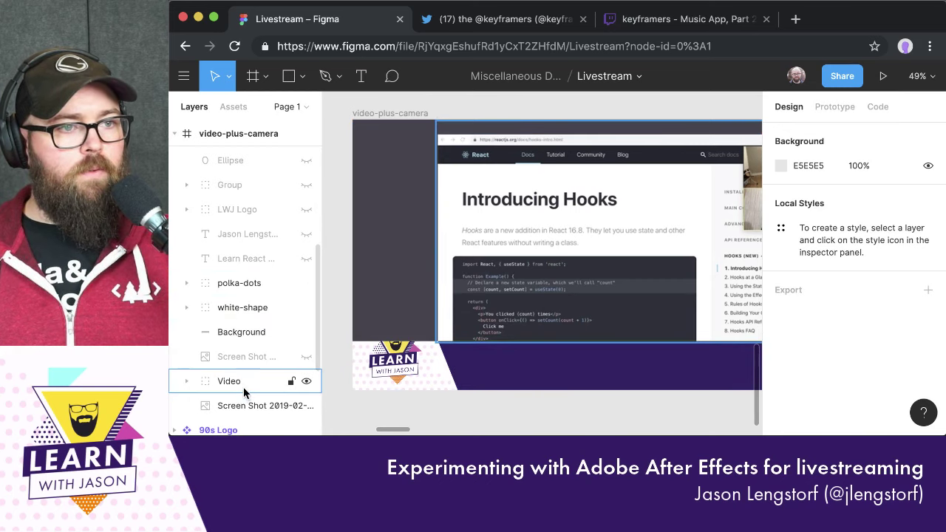
# Move the Subtract layer beneath Background in the Layers panel
pyautogui.click(238, 332)
pyautogui.scroll(4, 237, 199)
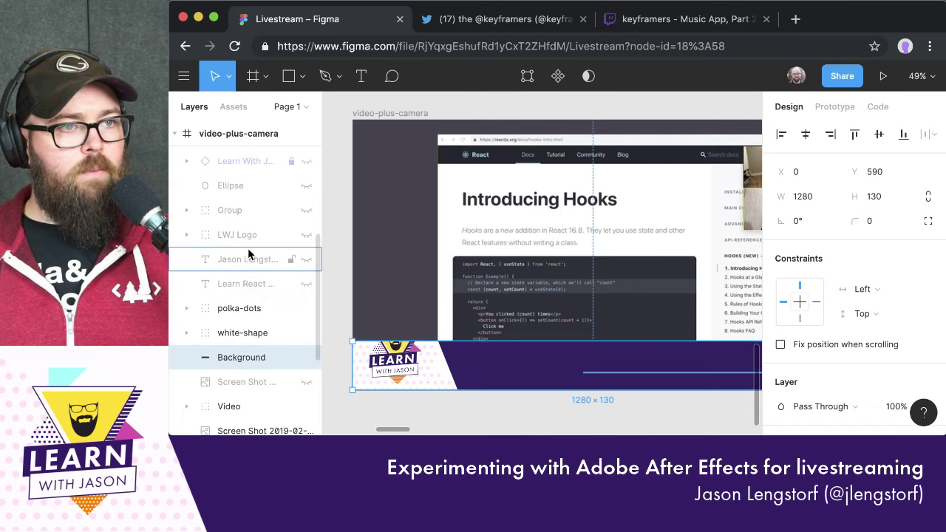
pyautogui.moveTo(230, 161); pyautogui.dragTo(244, 427)
pyautogui.scroll(-2, 245, 406)
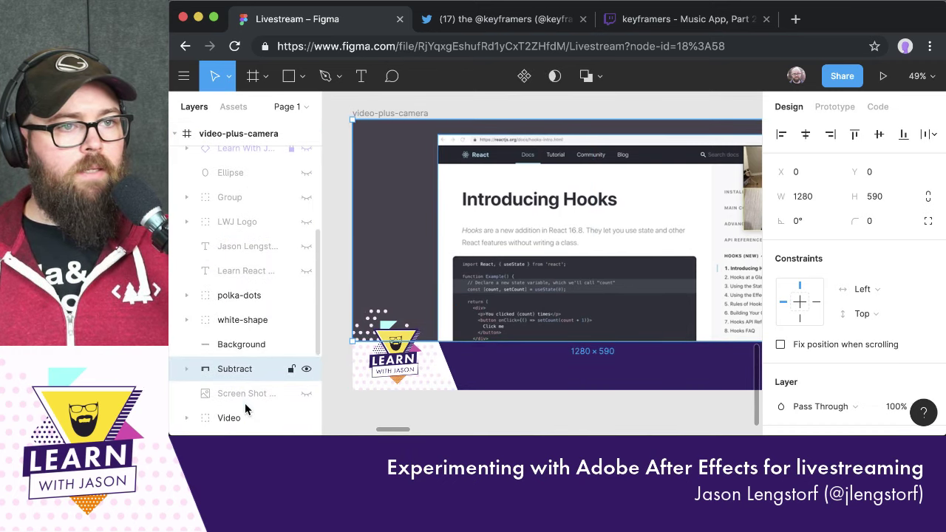
pyautogui.click(397, 403)
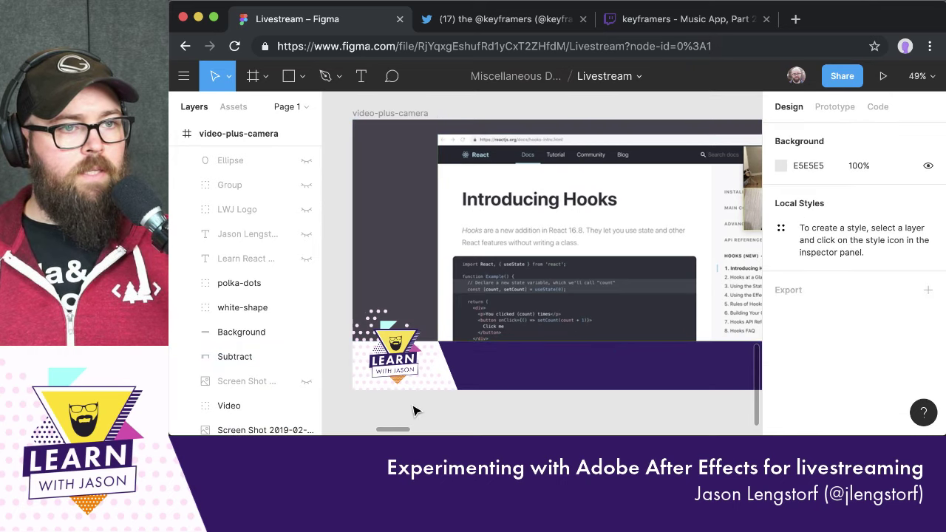
# Select the bottom Screen Shot layer
pyautogui.scroll(-2, 426, 408)
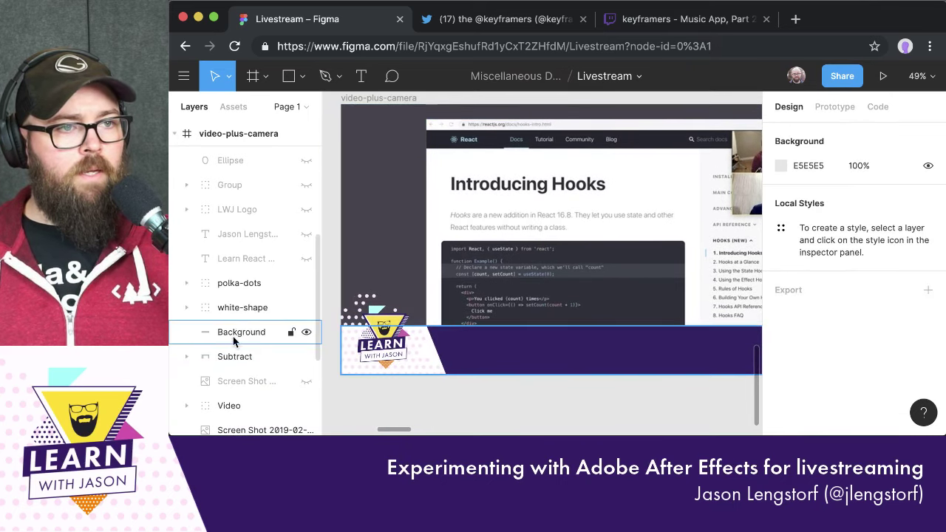
pyautogui.scroll(-1, 244, 396)
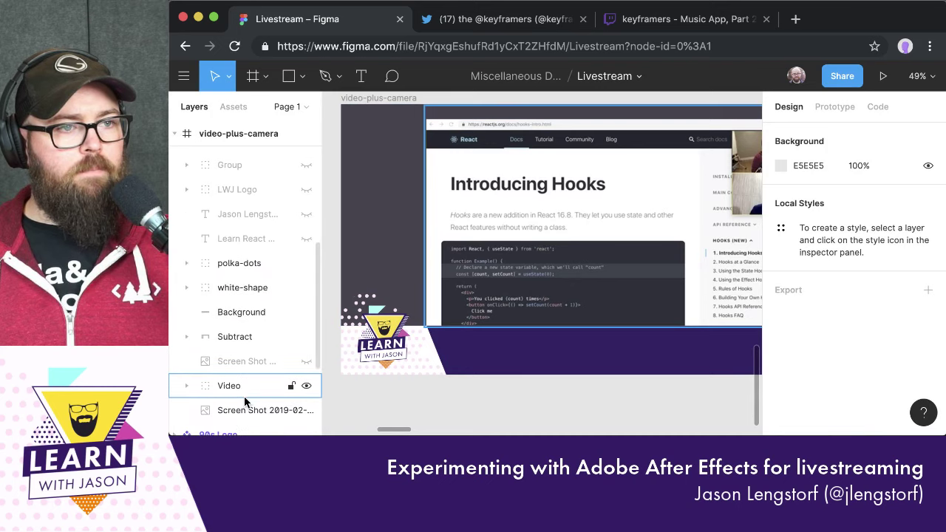
pyautogui.click(250, 410)
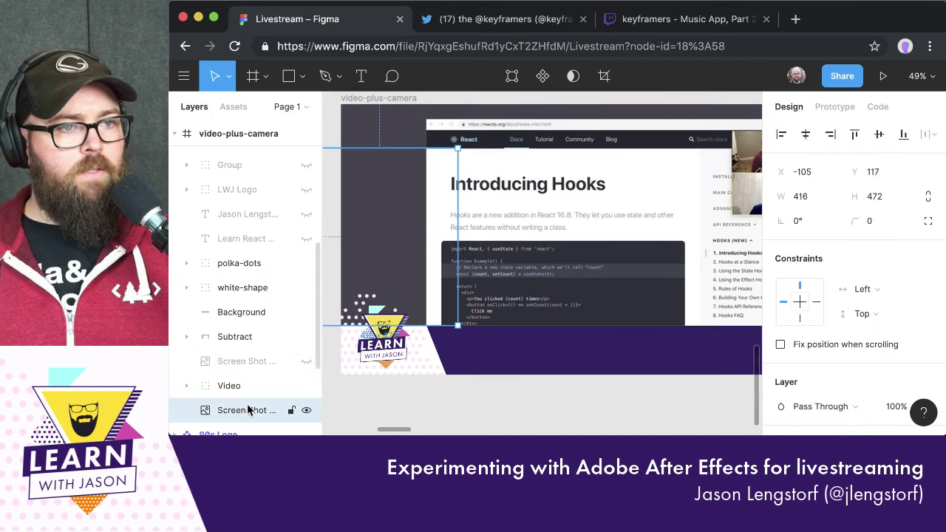
# Reorder the webcam Screen Shot layer above Subtract so the camera image shows
pyautogui.moveTo(250, 410); pyautogui.dragTo(233, 403)
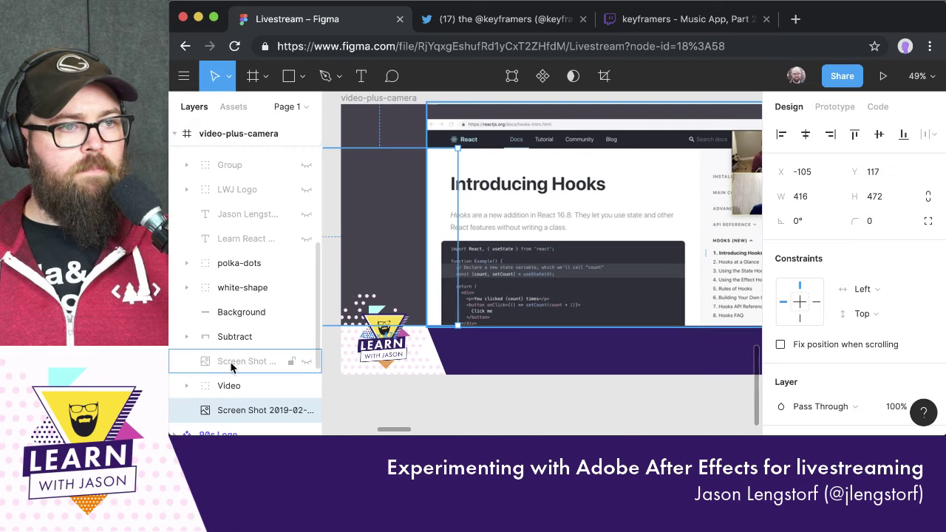
pyautogui.moveTo(224, 336)
pyautogui.mouseDown()
pyautogui.moveTo(221, 410)
pyautogui.moveTo(218, 328)
pyautogui.mouseUp()
pyautogui.click(222, 410)
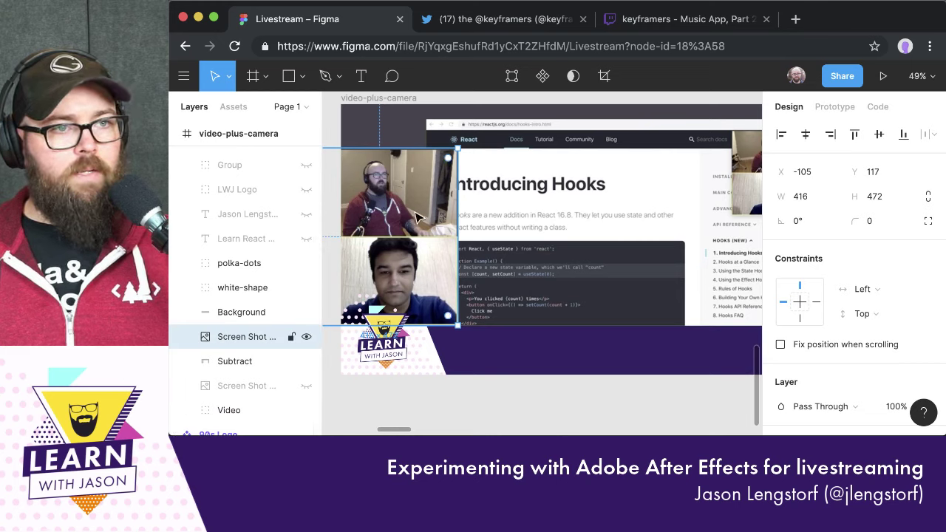
# Paste a duplicate of the webcam screenshot
pyautogui.rightClick(231, 341)
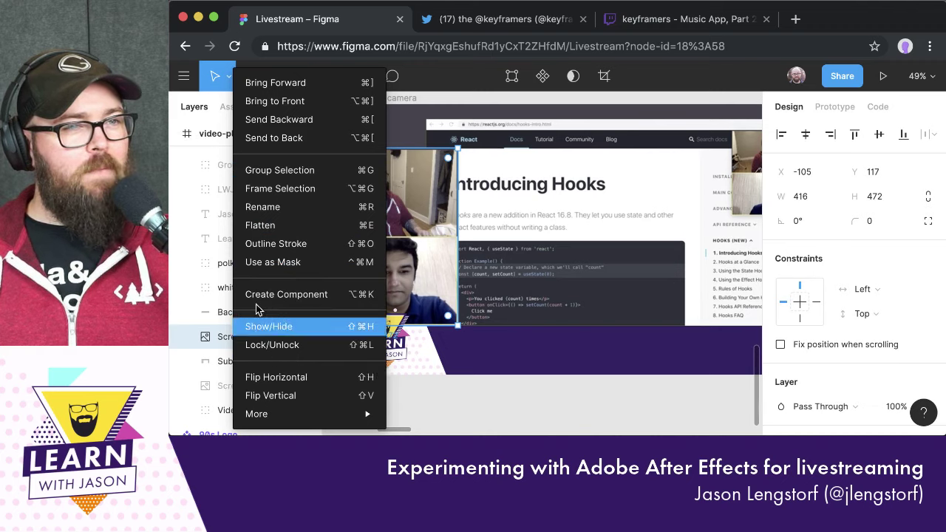
pyautogui.click(218, 343)
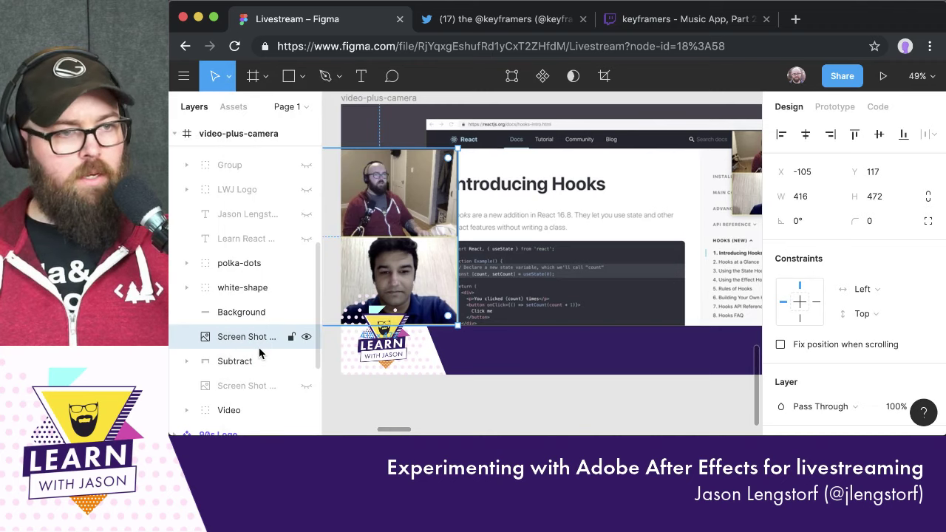
pyautogui.press('super+v')
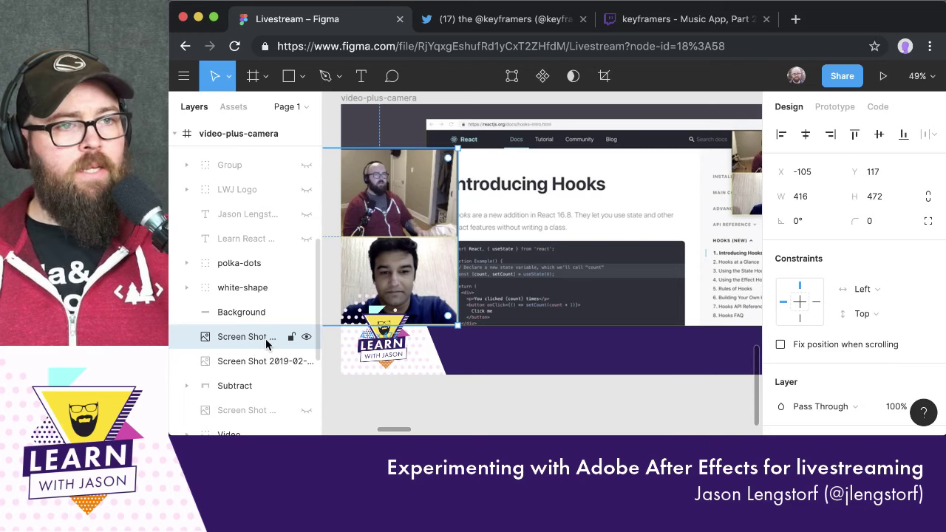
# Draw a rectangle over the top camera image and try masking, then undo
pyautogui.press('r')
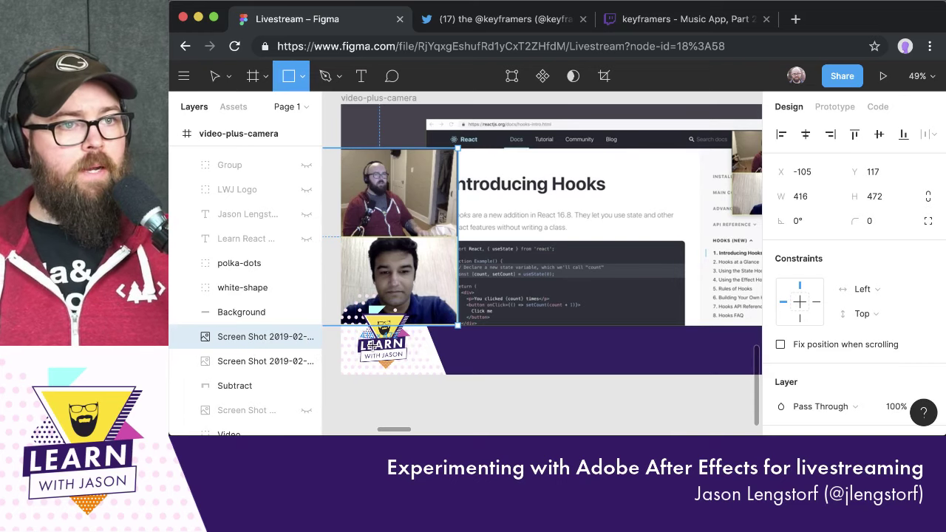
pyautogui.moveTo(341, 152); pyautogui.dragTo(432, 236)
pyautogui.scroll(-1, 259, 369)
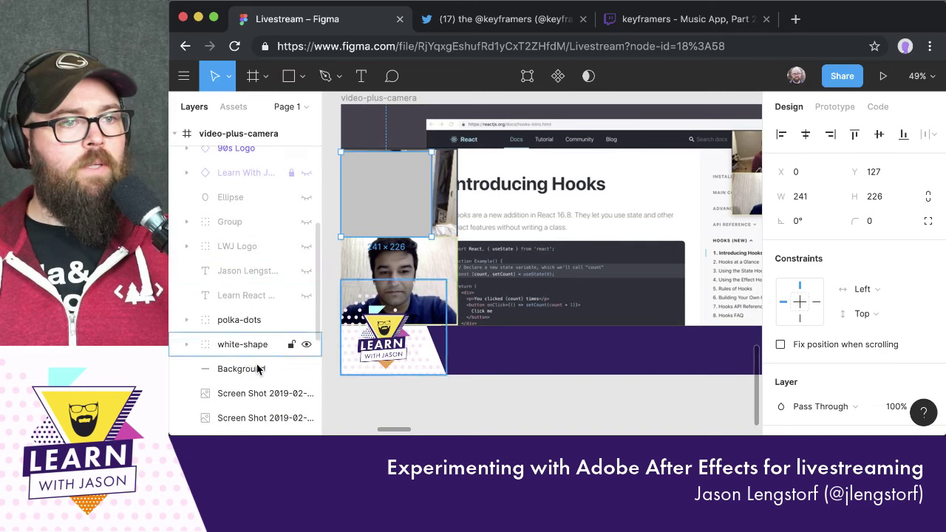
pyautogui.keyDown('shift'); pyautogui.click(256, 392); pyautogui.keyUp('shift')
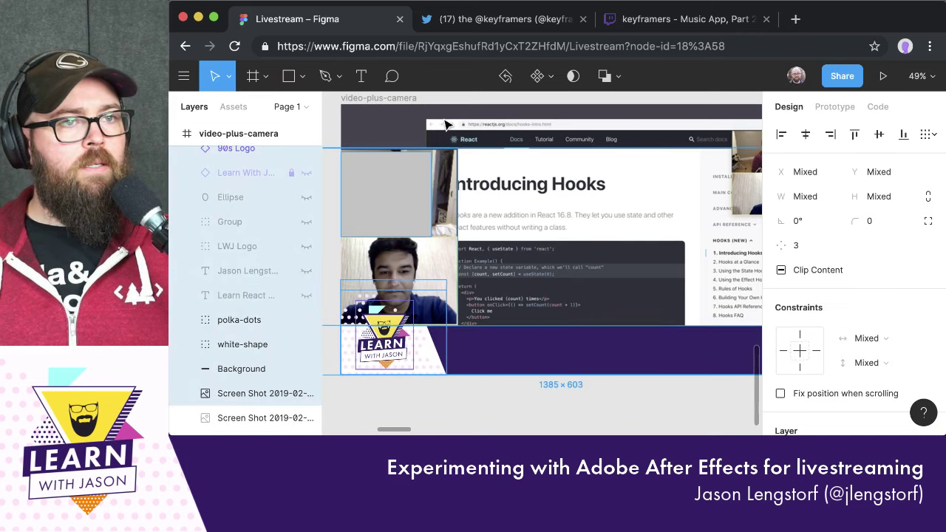
pyautogui.click(575, 77)
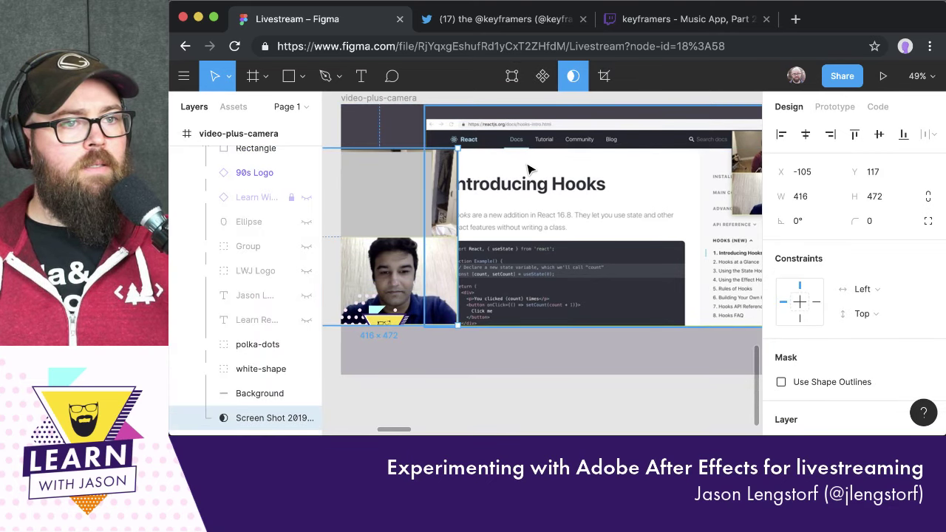
pyautogui.hscroll(-3, 529, 169)
pyautogui.scroll(1, 530, 169)
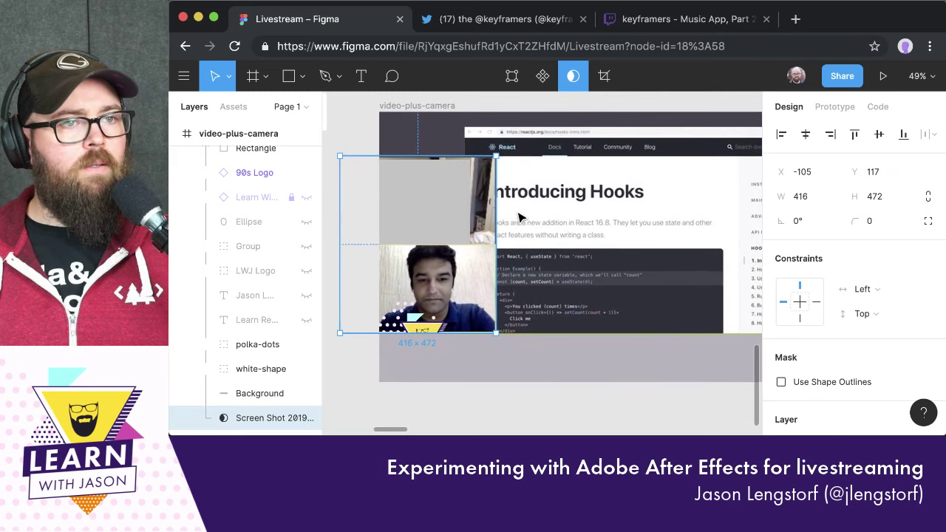
pyautogui.hotkey('ctrl', 'z')
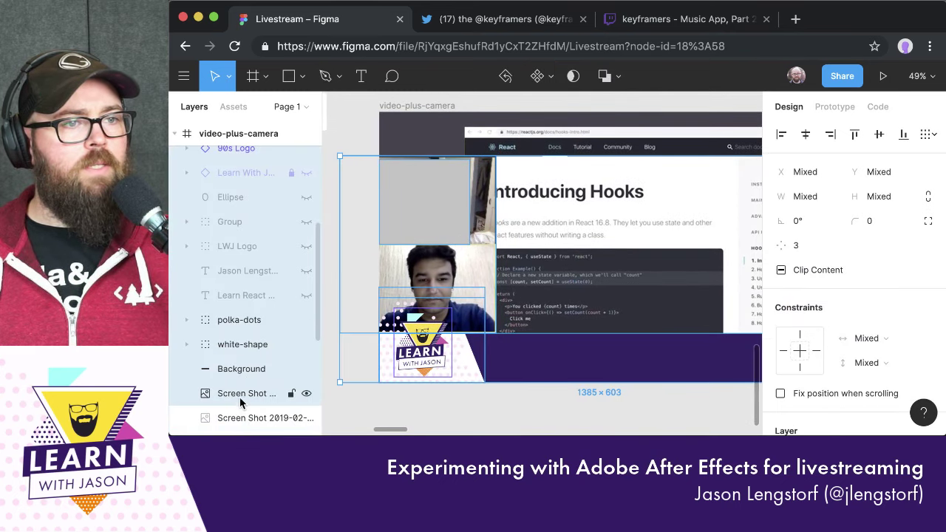
pyautogui.hotkey('ctrl', 'z')
# Retry masking the screenshot with the grey rectangle, then undo it
pyautogui.scroll(2, 239, 310)
pyautogui.keyDown('shift'); pyautogui.click(231, 194); pyautogui.keyUp('shift')
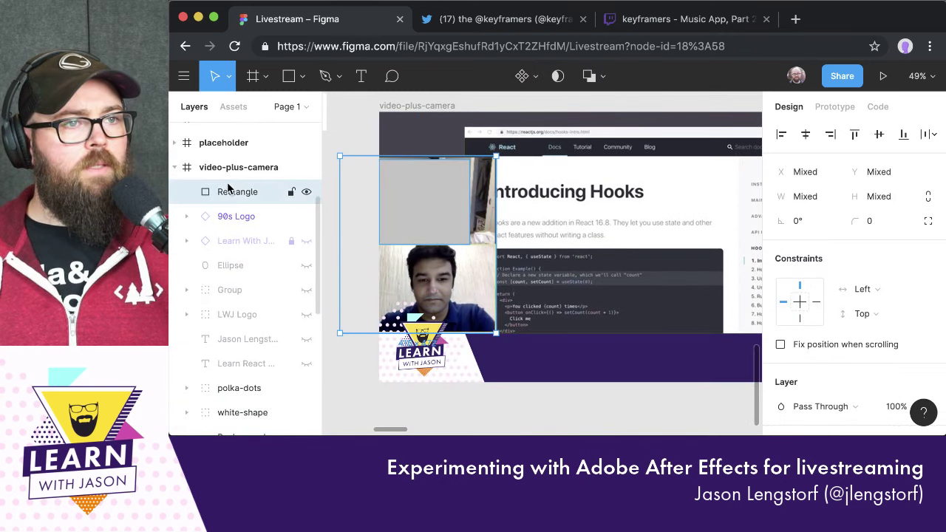
pyautogui.click(543, 76)
pyautogui.hotkey('ctrl', 'z')
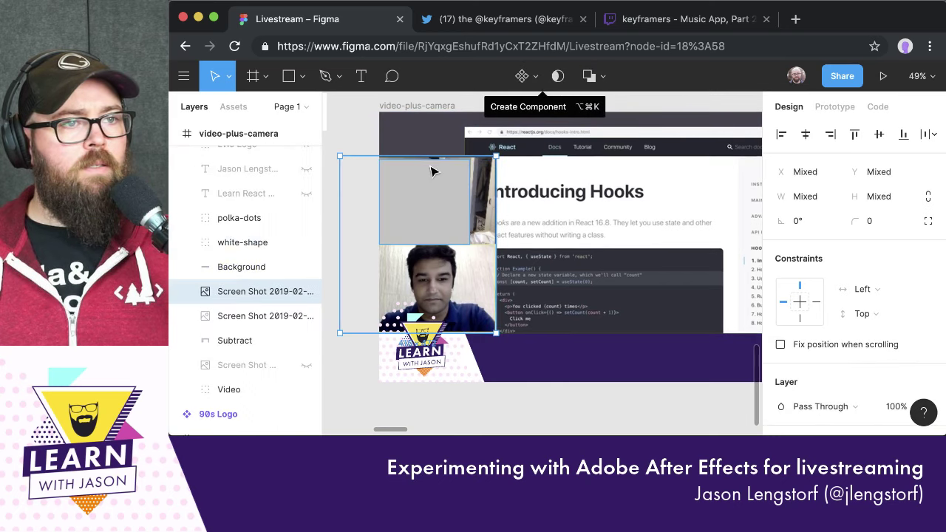
pyautogui.scroll(2, 251, 244)
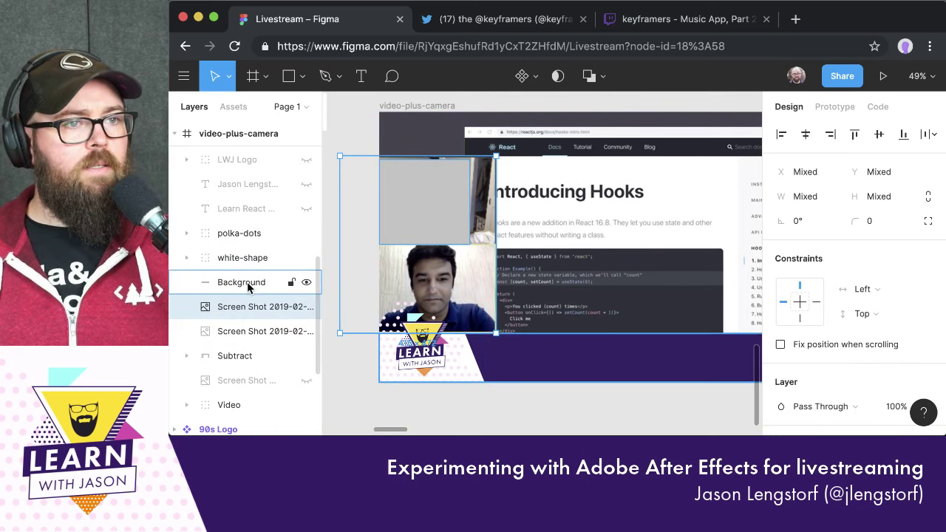
# Move the webcam screenshot above the rectangle and mask it with that rectangle
pyautogui.click(248, 308)
pyautogui.scroll(1, 247, 323)
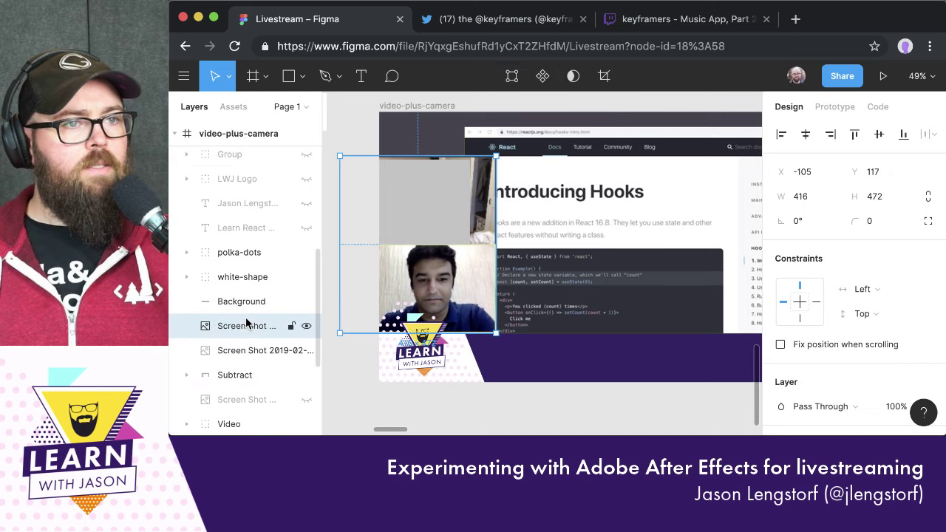
pyautogui.moveTo(245, 334); pyautogui.dragTo(235, 164)
pyautogui.keyDown('shift'); pyautogui.click(237, 190); pyautogui.keyUp('shift')
pyautogui.click(558, 76)
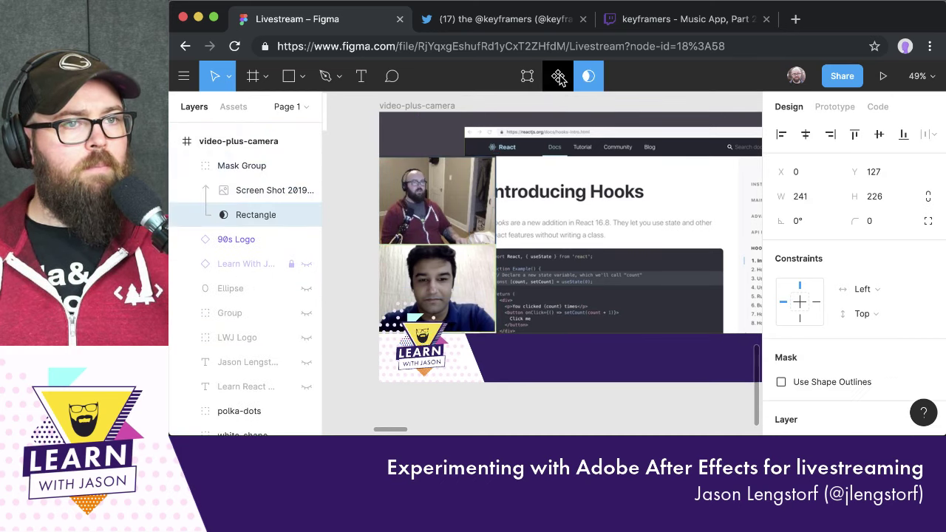
pyautogui.moveTo(449, 202); pyautogui.dragTo(582, 182)
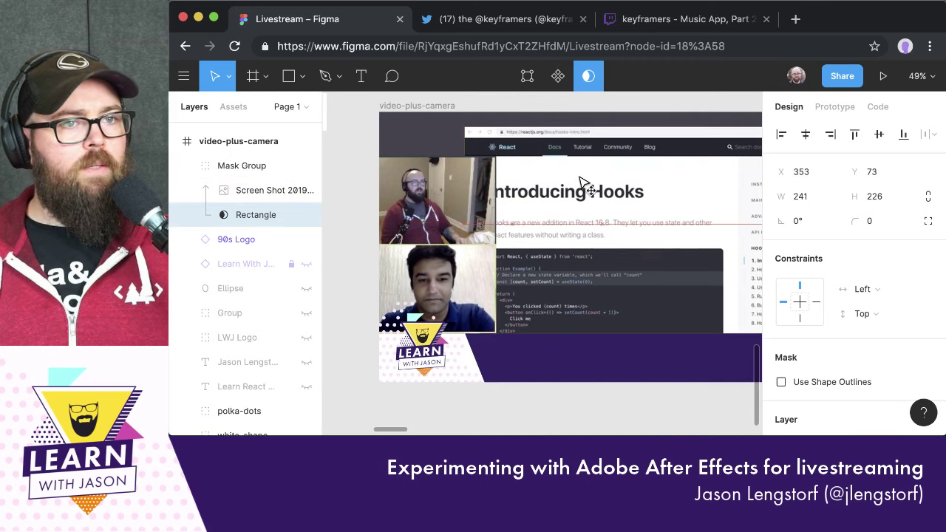
pyautogui.press('super+z')
# Move the masked webcam beside the Introducing Hooks headline and draw a rectangle over the lower webcam
pyautogui.click(302, 172)
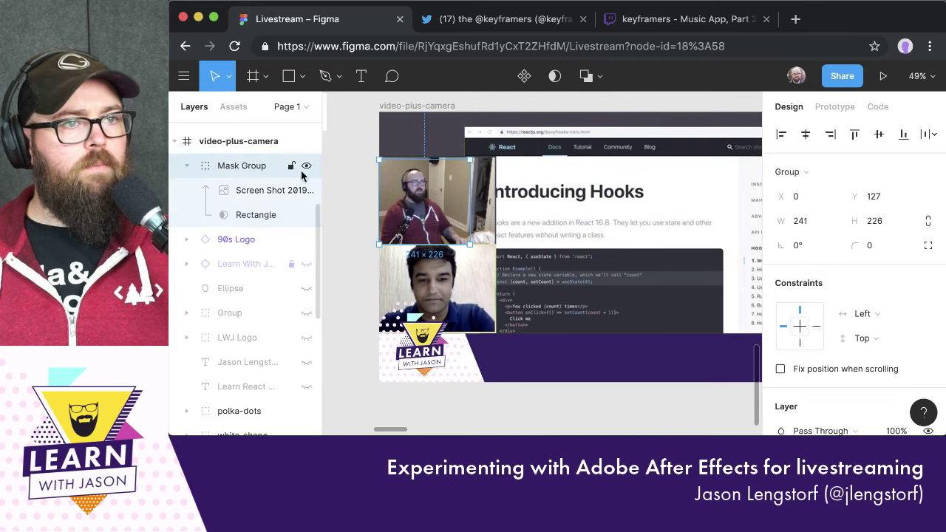
pyautogui.moveTo(412, 192); pyautogui.dragTo(611, 203)
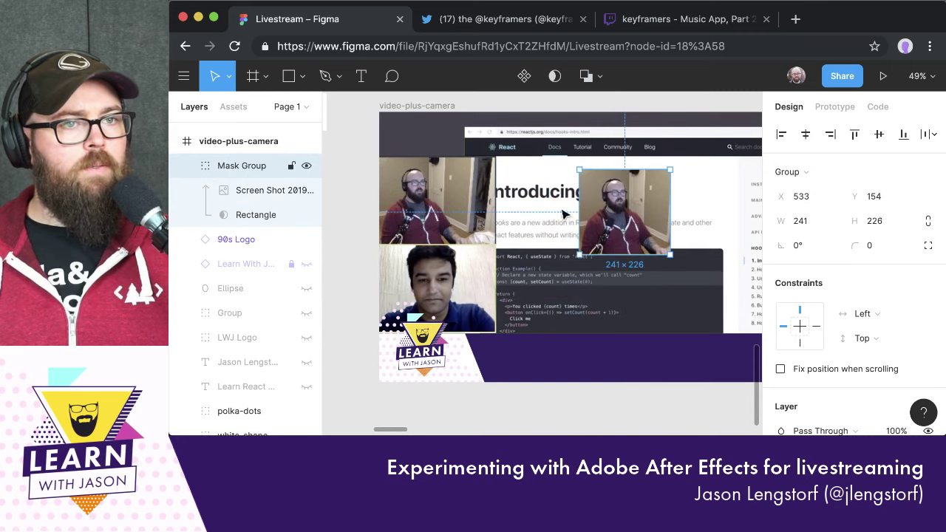
pyautogui.press('r')
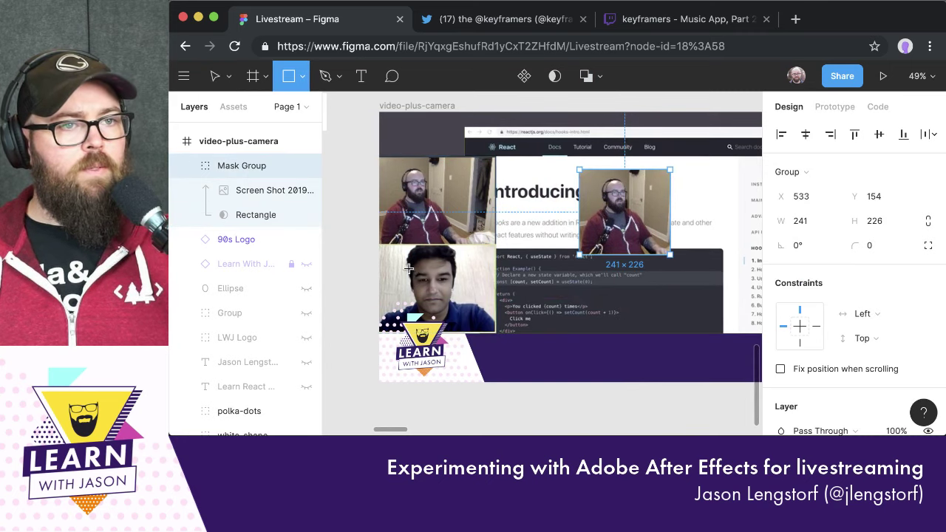
pyautogui.moveTo(391, 247)
pyautogui.mouseDown()
pyautogui.moveTo(473, 307)
pyautogui.moveTo(470, 330)
pyautogui.mouseUp()
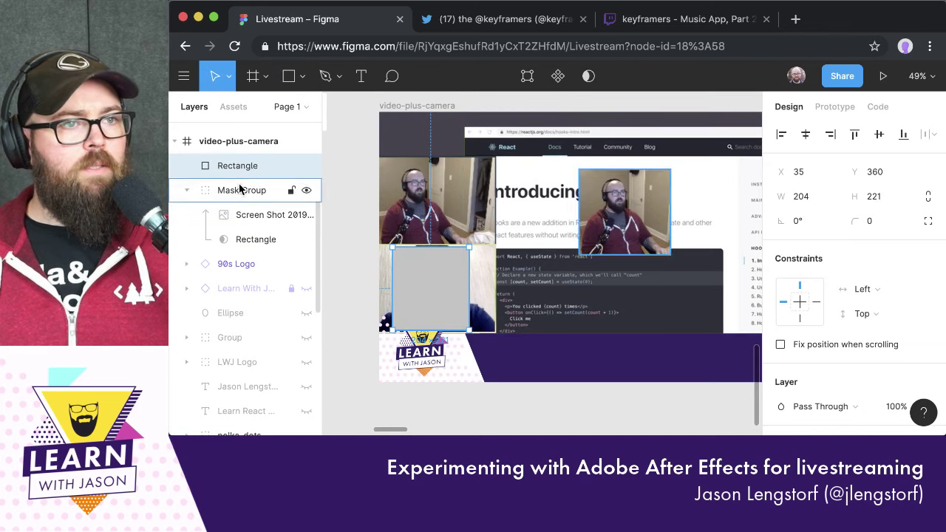
# Mask the lower webcam screenshot with the new rectangle
pyautogui.click(186, 190)
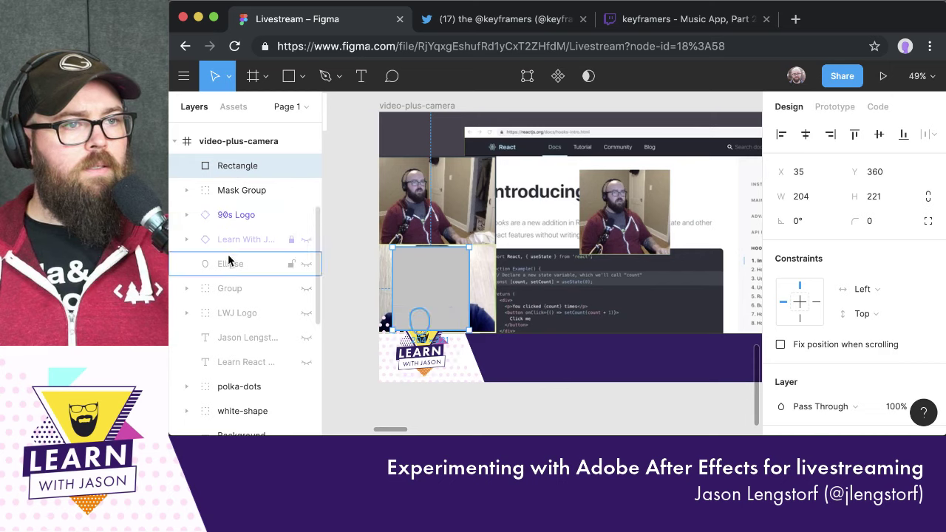
pyautogui.scroll(-2, 229, 273)
pyautogui.moveTo(244, 419); pyautogui.dragTo(241, 230)
pyautogui.keyDown('shift'); pyautogui.click(242, 231); pyautogui.keyUp('shift')
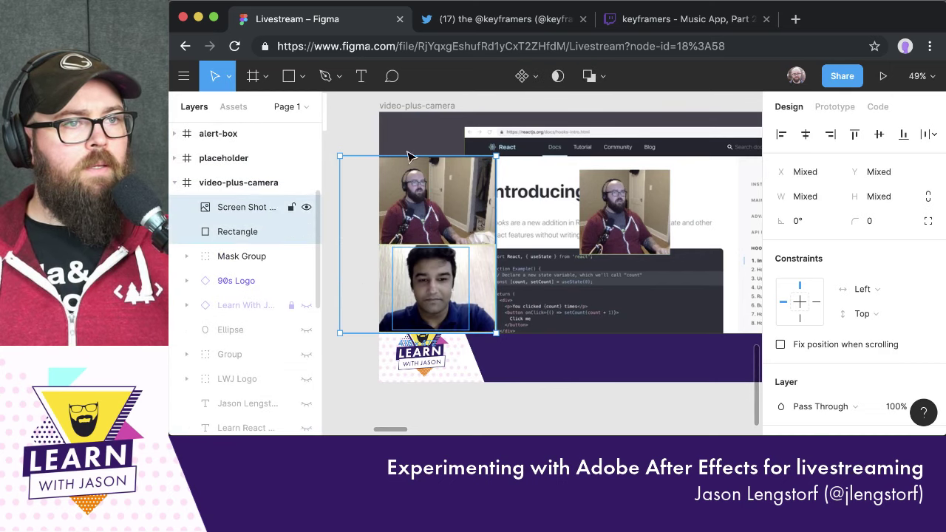
pyautogui.click(558, 76)
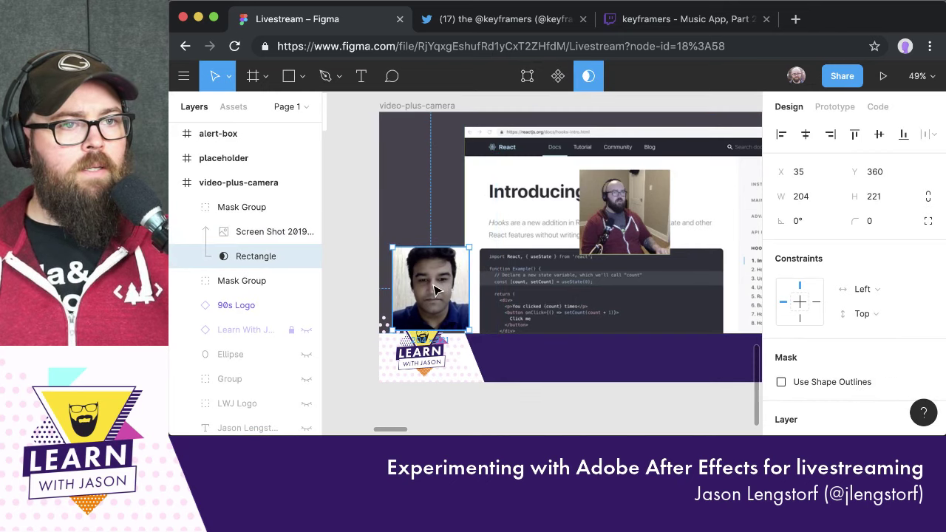
pyautogui.moveTo(444, 288); pyautogui.dragTo(524, 203)
pyautogui.hotkey('ctrl', 'z')
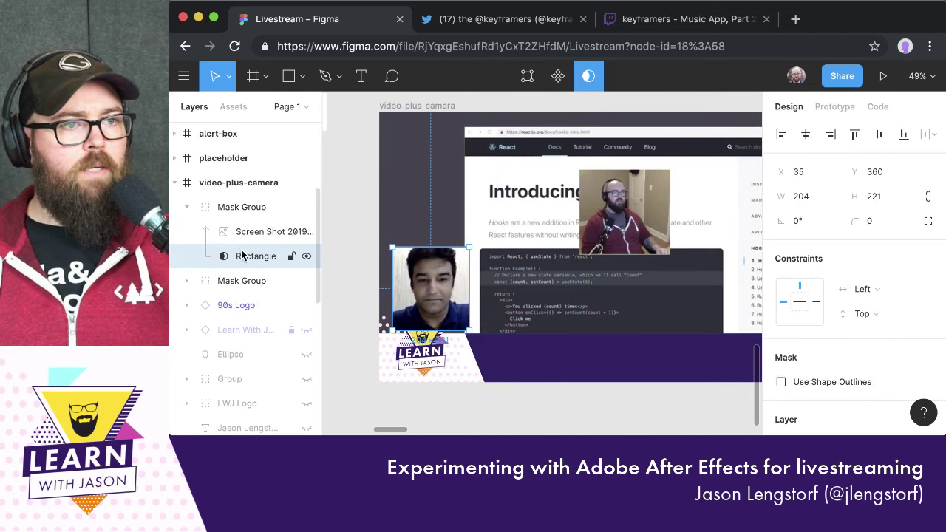
# Name the lower mask group after the guest and the upper one after the host
pyautogui.click(227, 208)
pyautogui.doubleClick(227, 207)
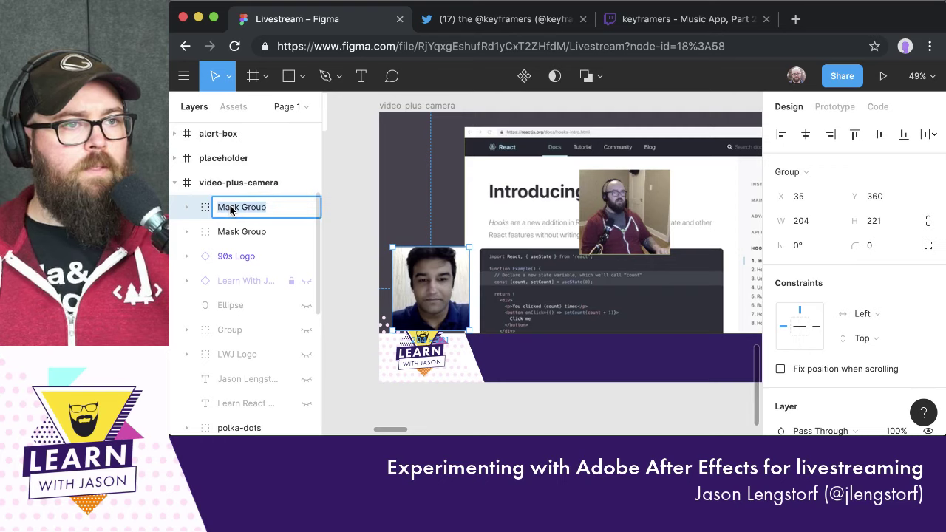
pyautogui.write('Sid Face')
pyautogui.press('Return')
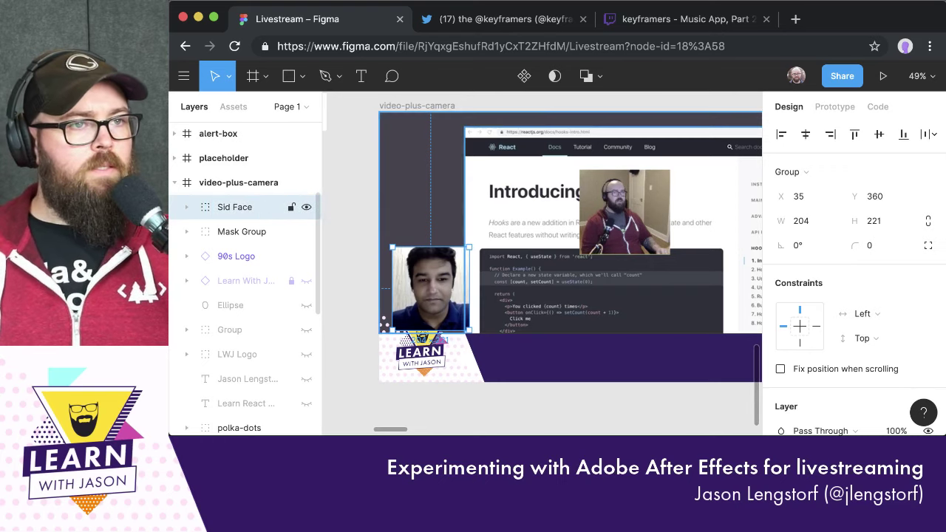
pyautogui.doubleClick(234, 232)
pyautogui.write('Jason Face')
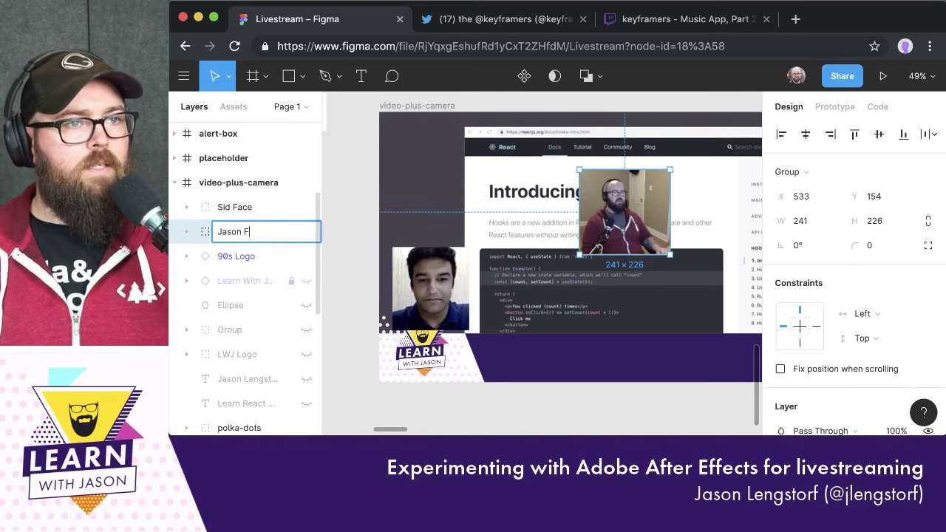
pyautogui.press('Return')
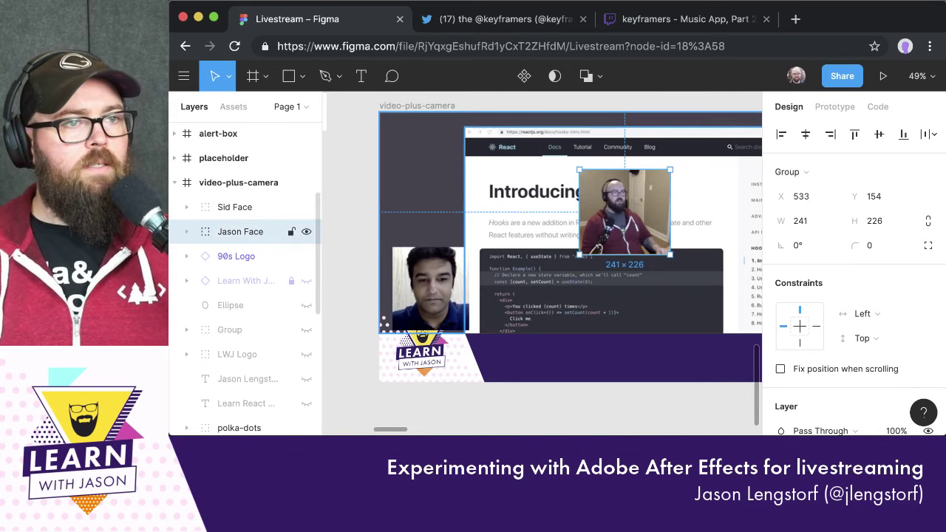
# Widen the upper webcam's mask to 260 and move the group to the frame's top-left
pyautogui.click(187, 231)
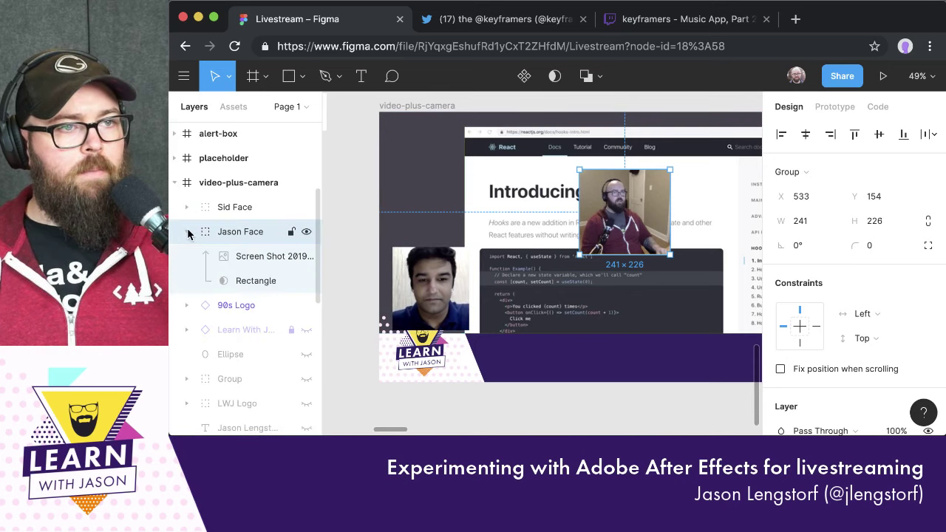
pyautogui.click(253, 281)
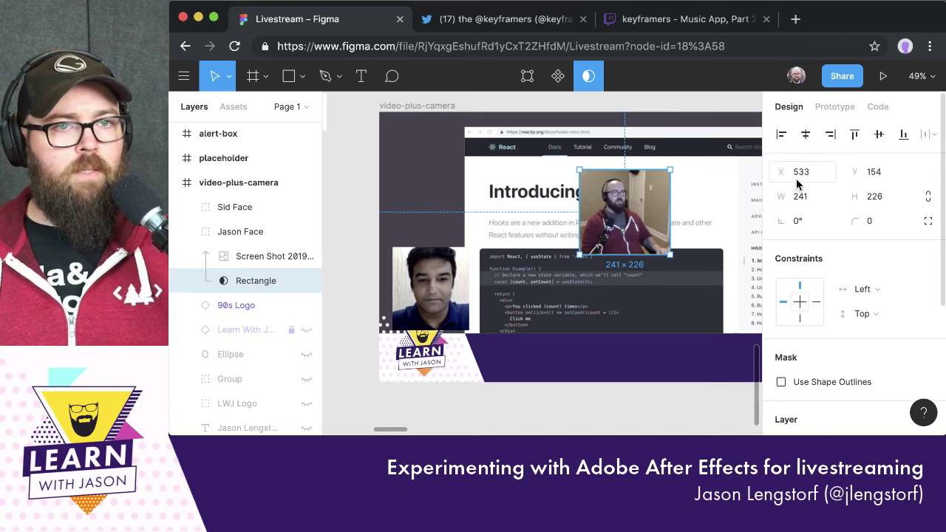
pyautogui.click(812, 200)
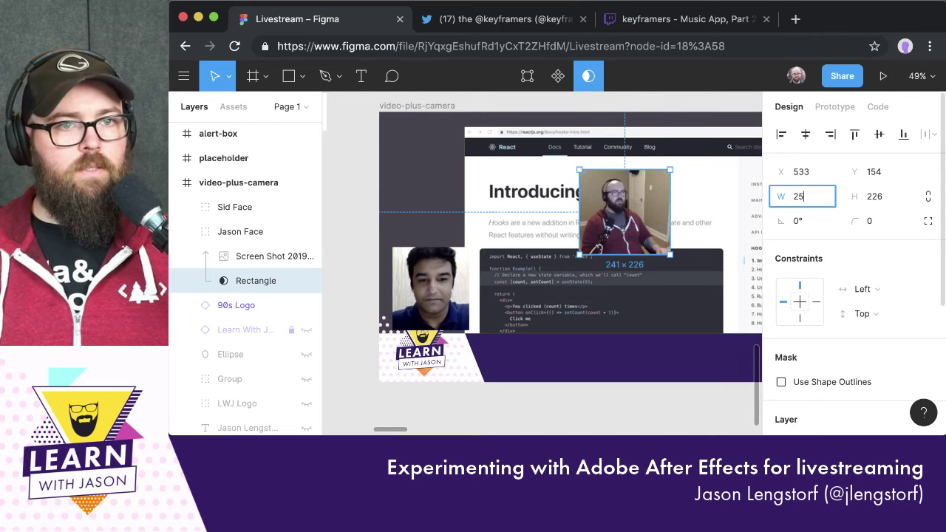
pyautogui.write('250')
pyautogui.hotkey('shift', 'Up')
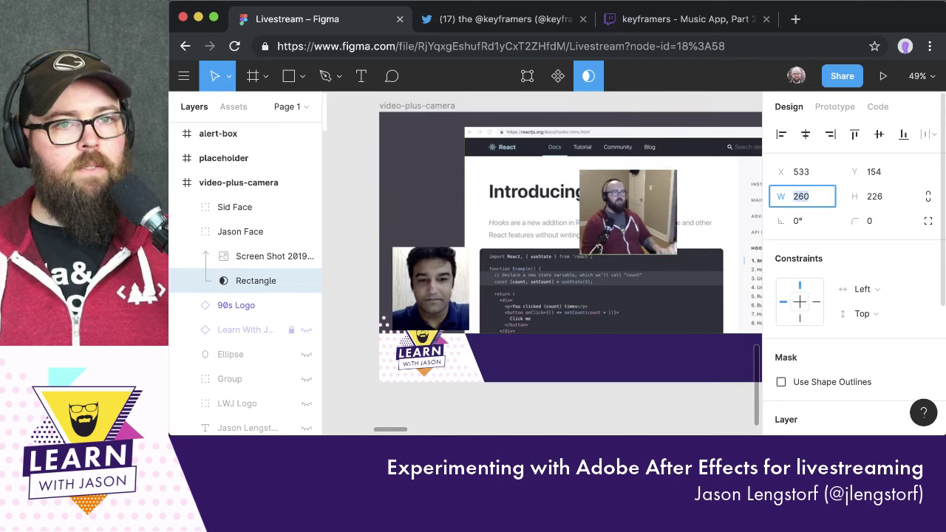
pyautogui.press('Return')
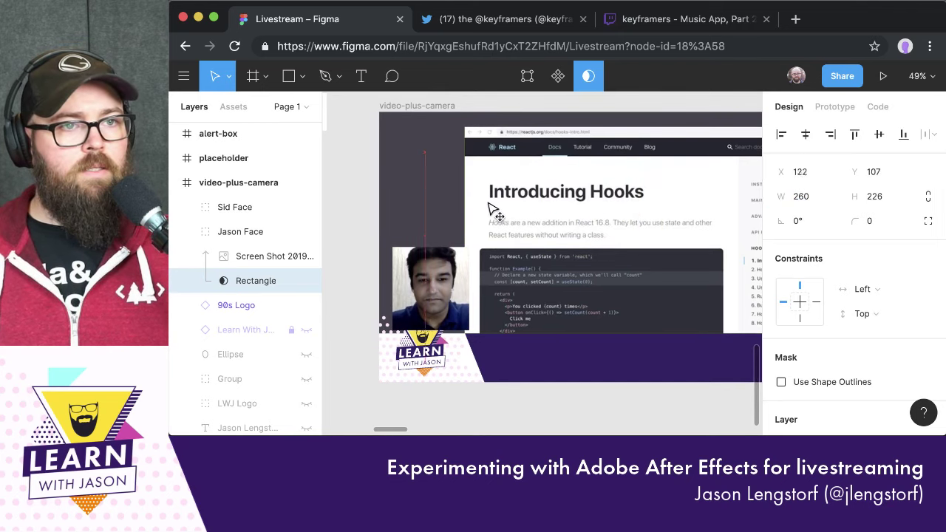
pyautogui.click(225, 231)
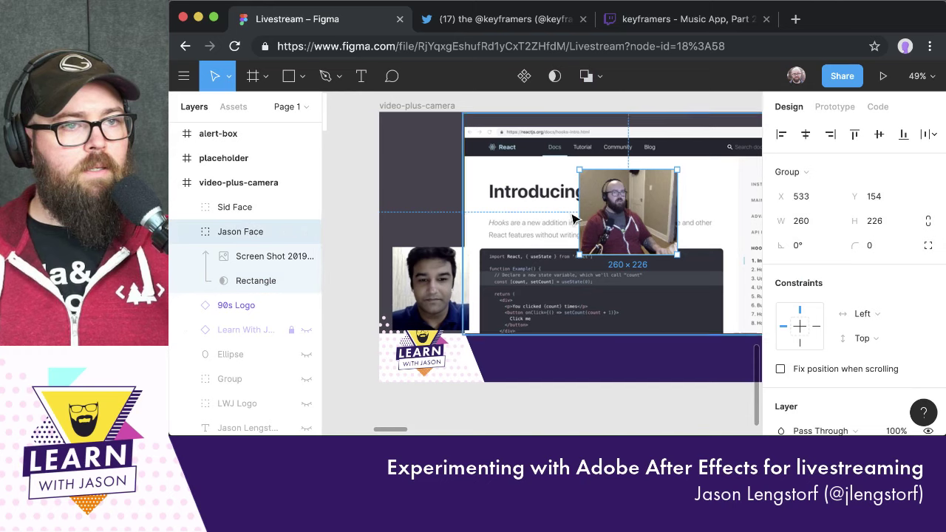
pyautogui.moveTo(606, 219); pyautogui.dragTo(414, 206)
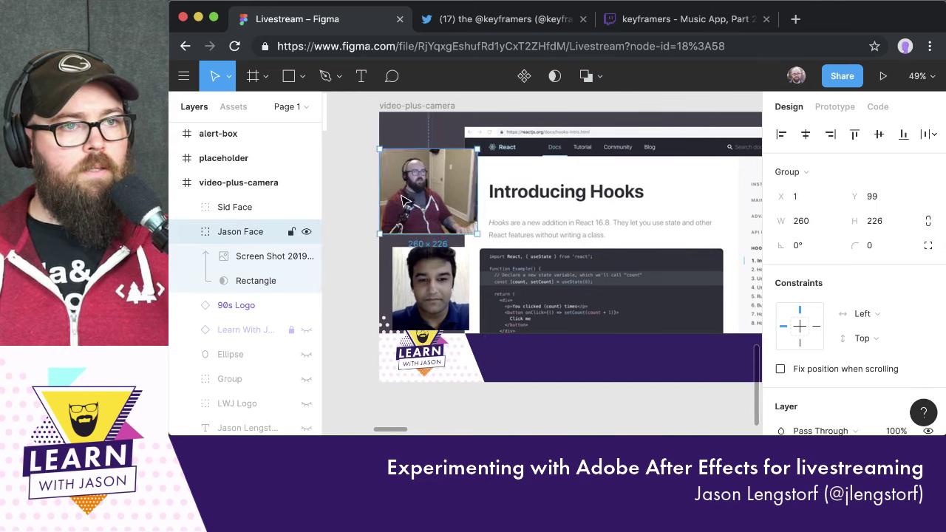
# Resize the upper webcam's mask to 240 × 220 and move the group up to the top edge
pyautogui.click(243, 285)
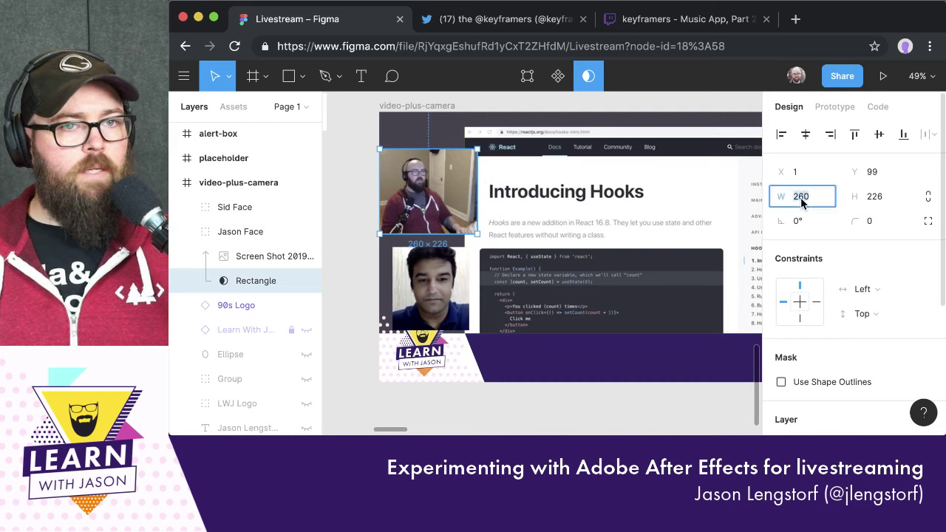
pyautogui.write('250')
pyautogui.press('Return')
pyautogui.hotkey('shift', 'Down')
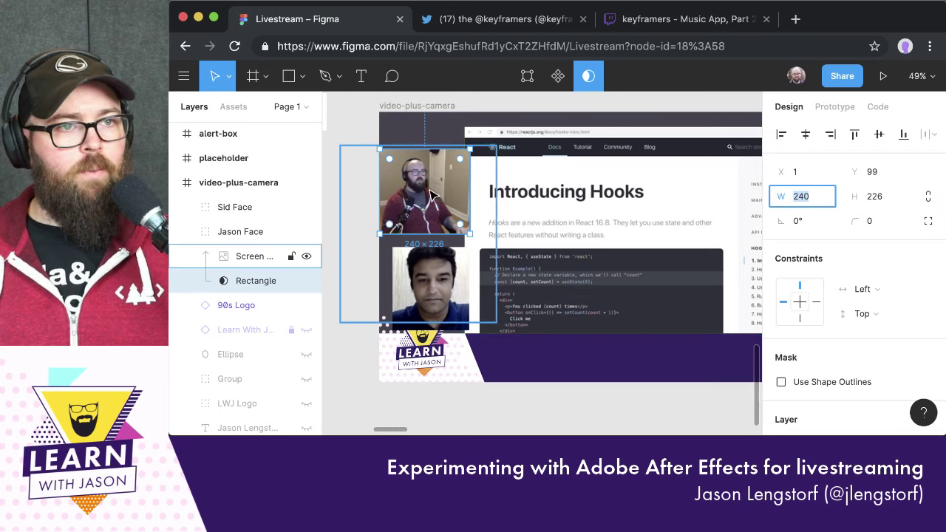
pyautogui.click(877, 199)
pyautogui.press('Down')
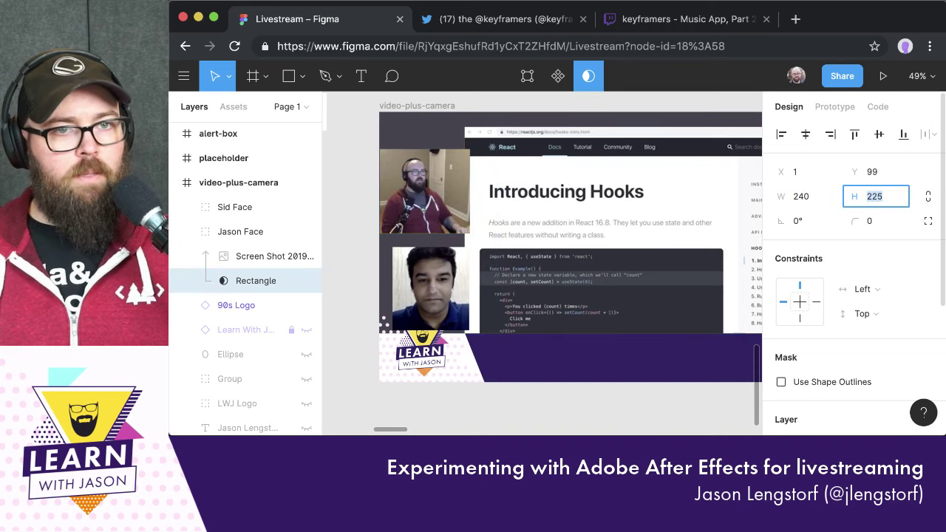
pyautogui.hotkey('shift', 'Down')
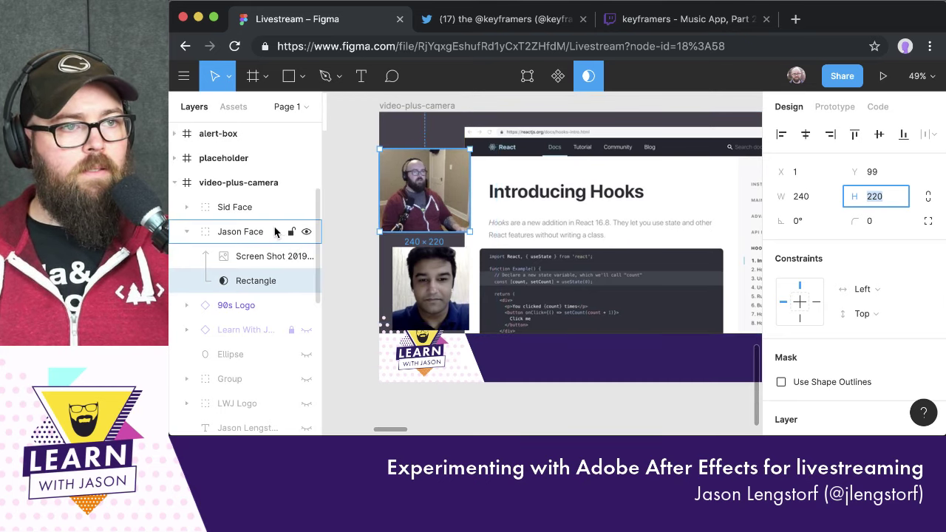
pyautogui.click(444, 195)
pyautogui.moveTo(445, 196); pyautogui.dragTo(447, 183)
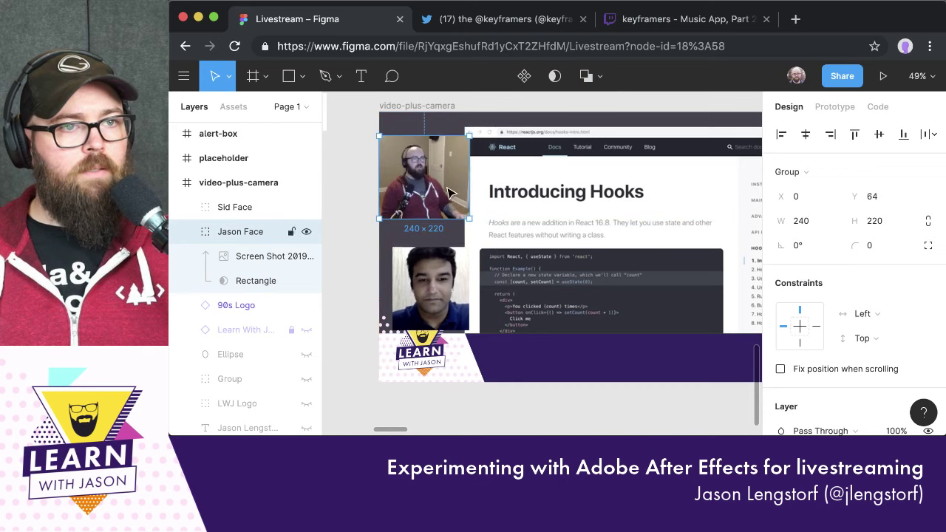
# Set the guest's camera mask to 250 × 220 and nudge it 10 px left
pyautogui.click(218, 209)
pyautogui.click(187, 207)
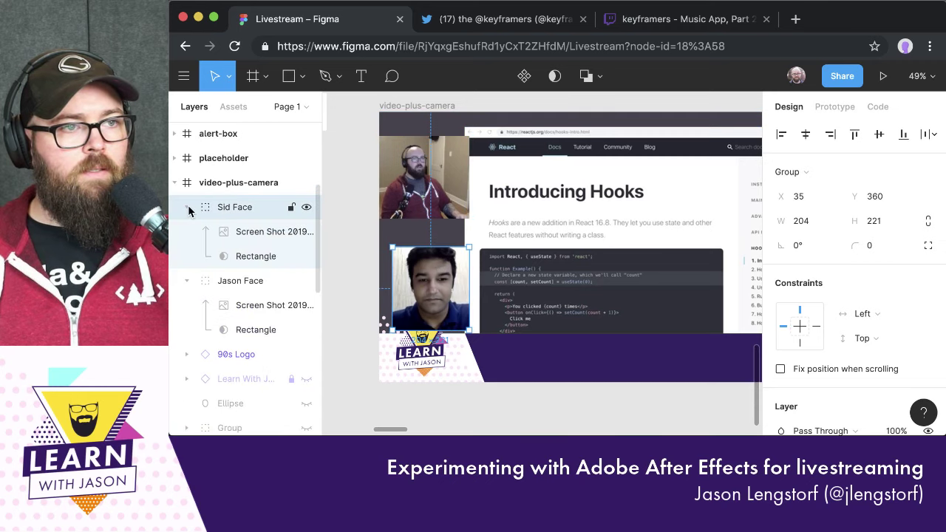
pyautogui.click(250, 257)
pyautogui.click(788, 198)
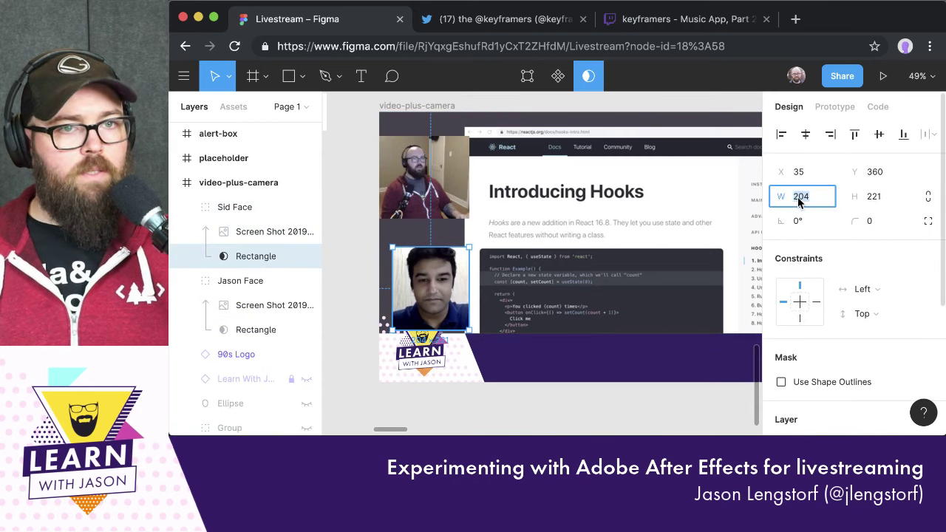
pyautogui.write('250')
pyautogui.press('Tab')
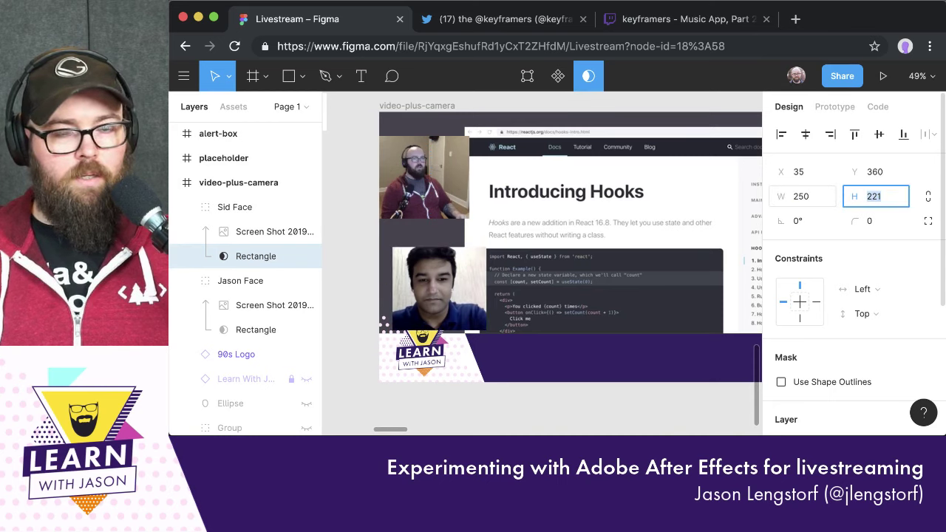
pyautogui.write('220')
pyautogui.press('Tab')
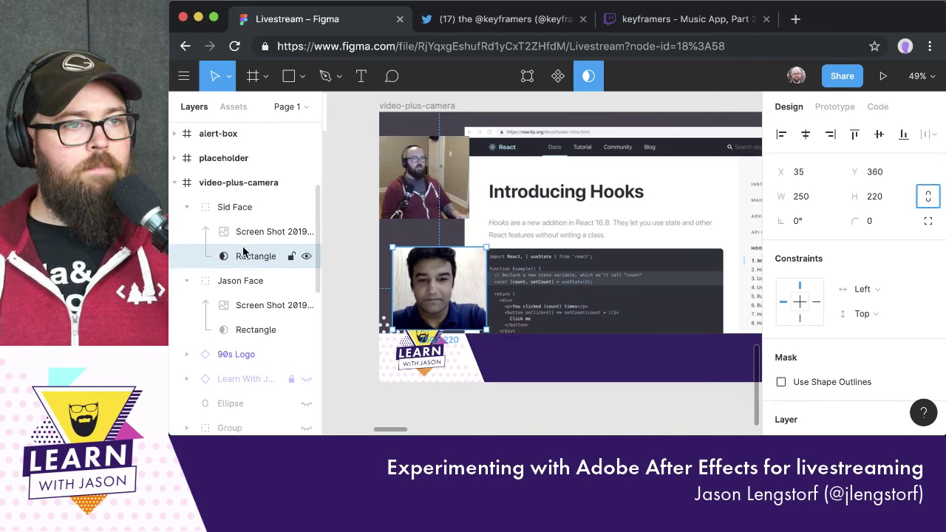
pyautogui.hotkey('shift', 'Left')
pyautogui.hotkey('shift', 'Left')
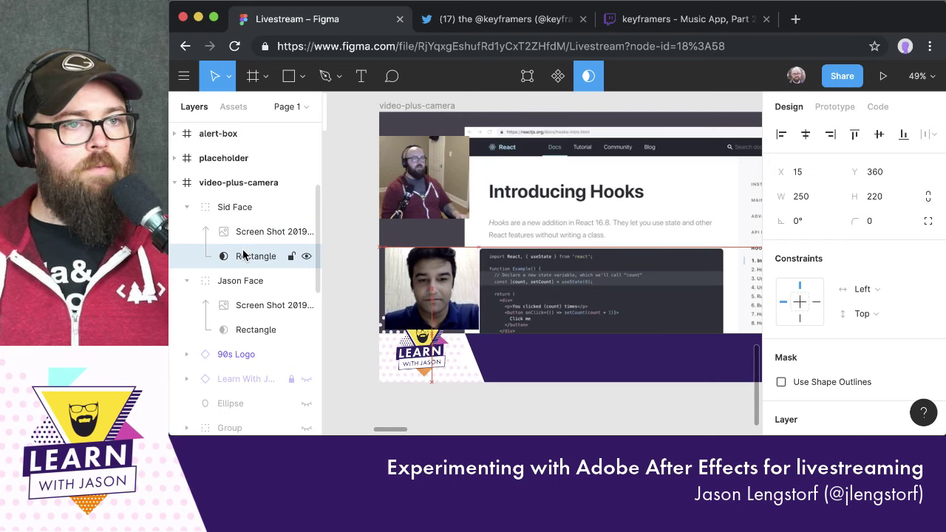
# Move the guest's feed up over the page title and the host's feed down to the lower-left
pyautogui.click(226, 210)
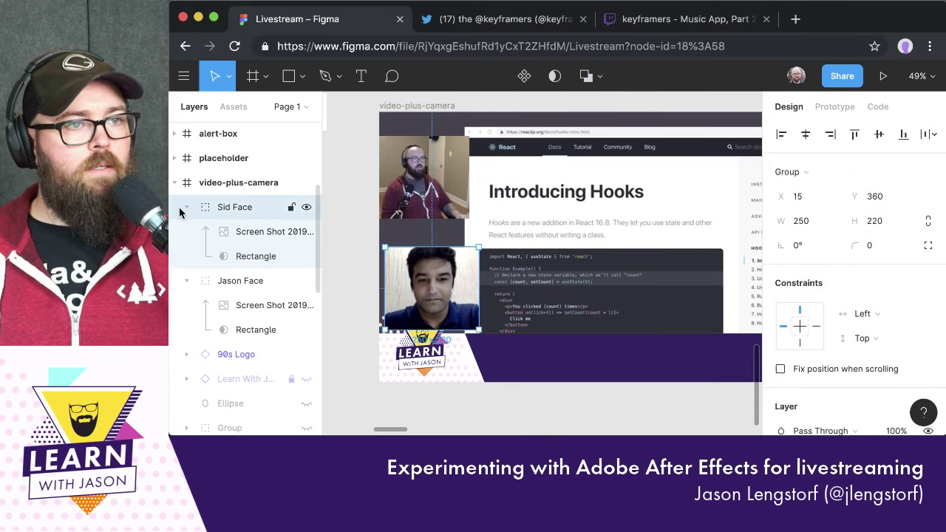
pyautogui.click(186, 207)
pyautogui.moveTo(436, 299); pyautogui.dragTo(548, 196)
pyautogui.click(240, 231)
pyautogui.moveTo(442, 200); pyautogui.dragTo(441, 316)
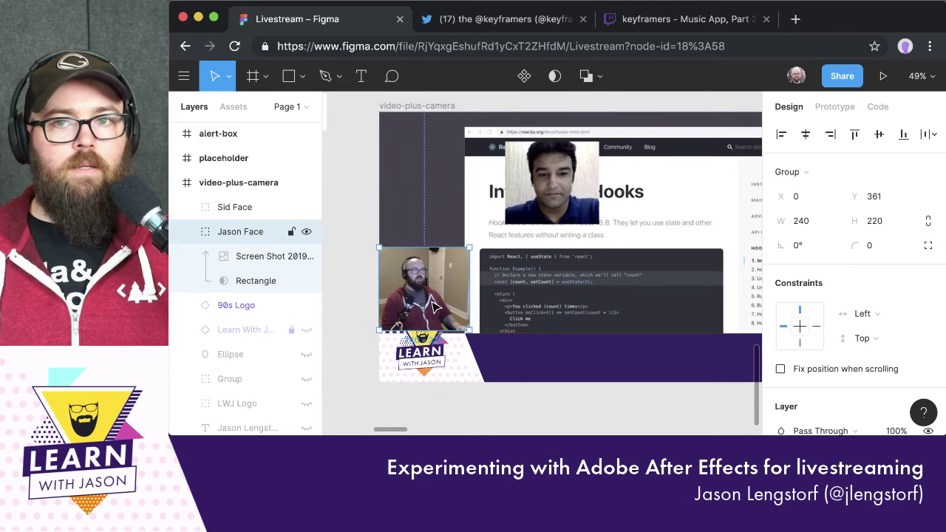
# Place the guest's feed at the frame's left edge with the host's feed just below it
pyautogui.click(235, 207)
pyautogui.moveTo(568, 205); pyautogui.dragTo(435, 201)
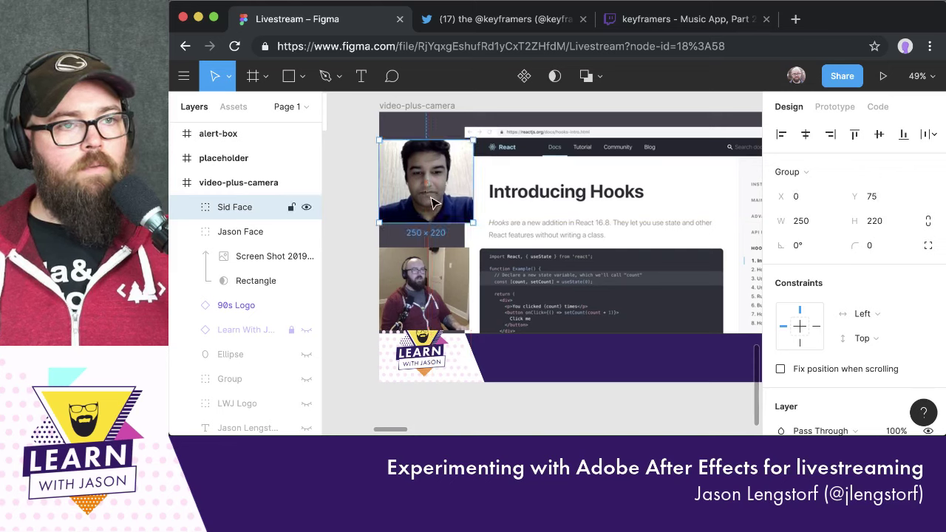
pyautogui.moveTo(434, 286); pyautogui.dragTo(427, 258)
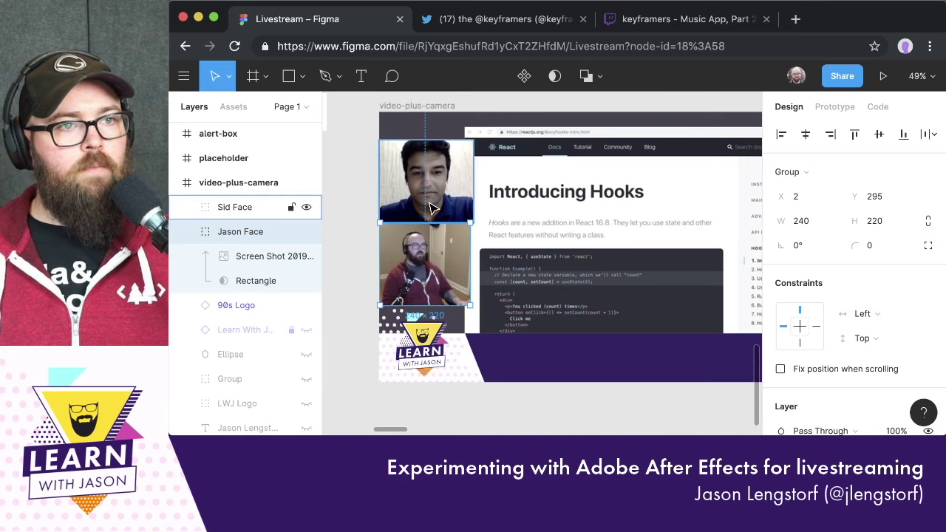
pyautogui.click(430, 205)
pyautogui.click(433, 272)
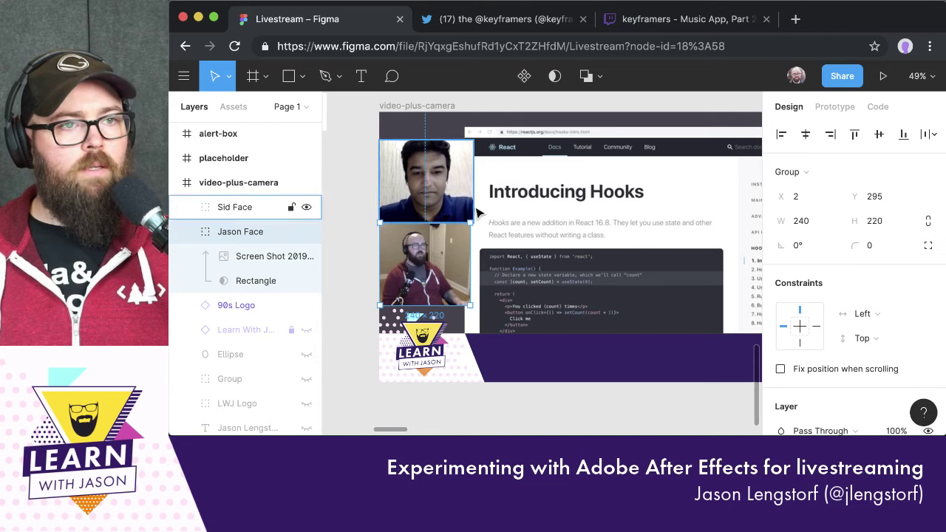
pyautogui.click(448, 203)
# Narrow the guest's camera mask to 240 wide and collapse both camera groups
pyautogui.click(189, 207)
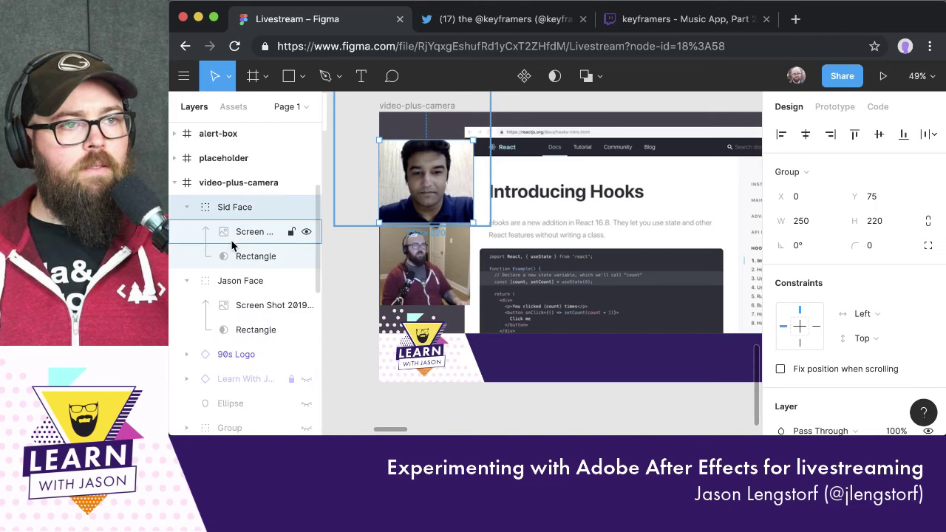
pyautogui.click(248, 257)
pyautogui.click(813, 196)
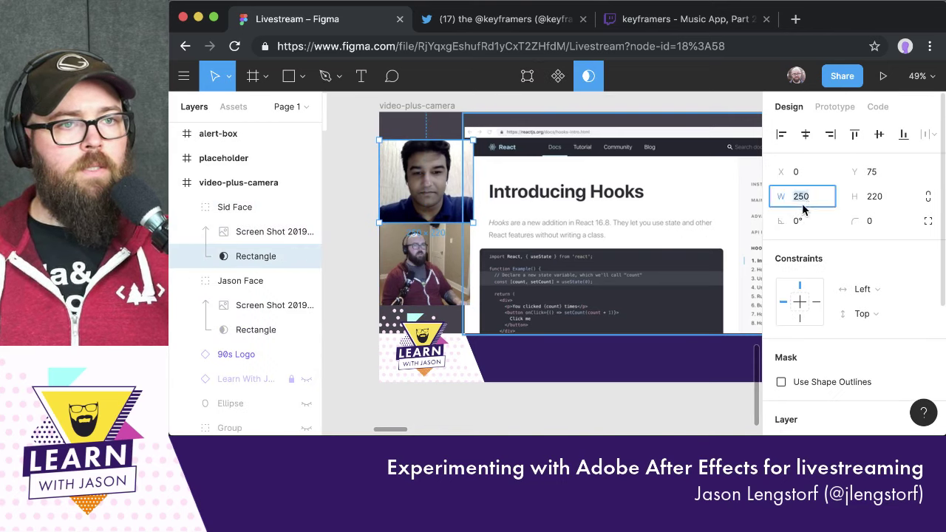
pyautogui.write('240')
pyautogui.press('Return')
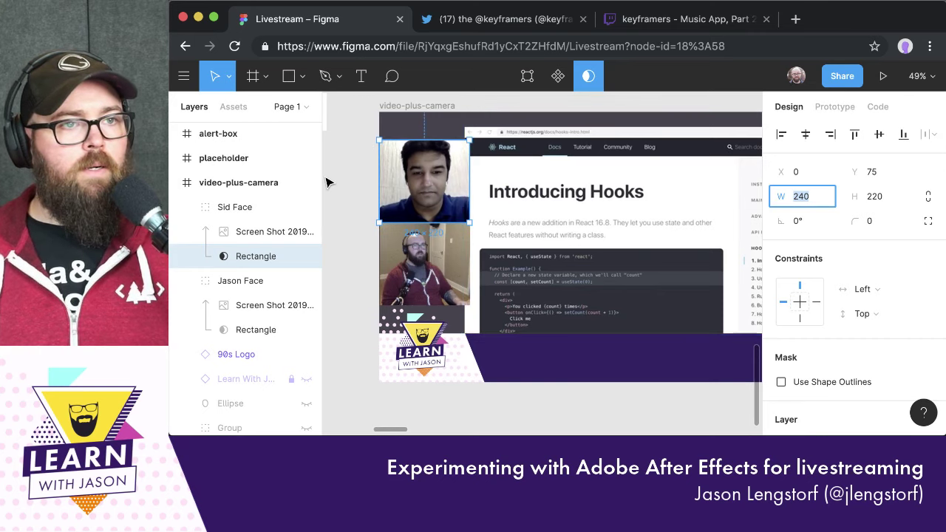
pyautogui.click(187, 207)
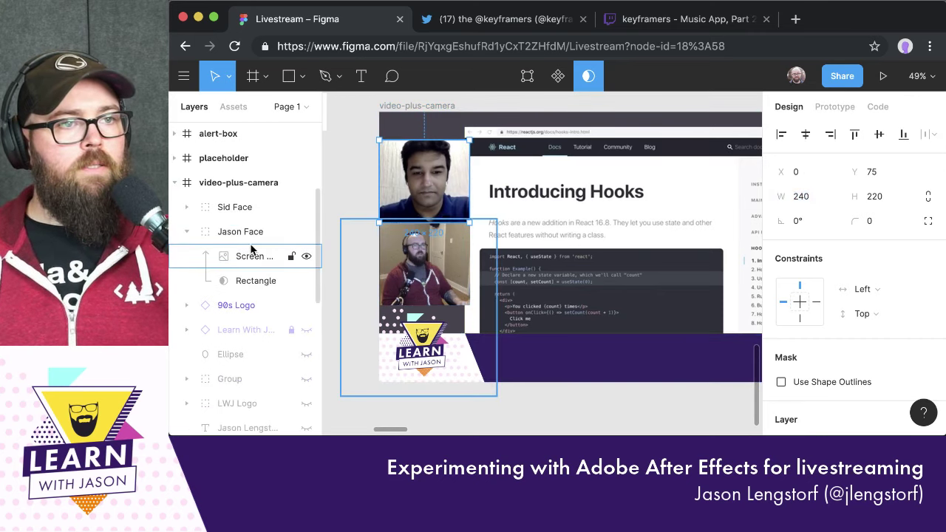
pyautogui.click(187, 235)
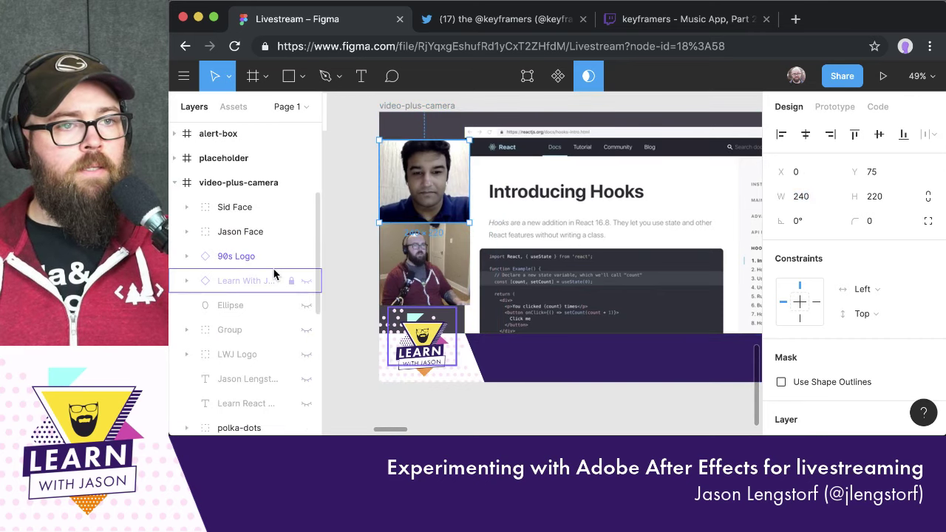
# Set the guest's Sid Face camera group to X 0 at the frame's left edge
pyautogui.click(439, 181)
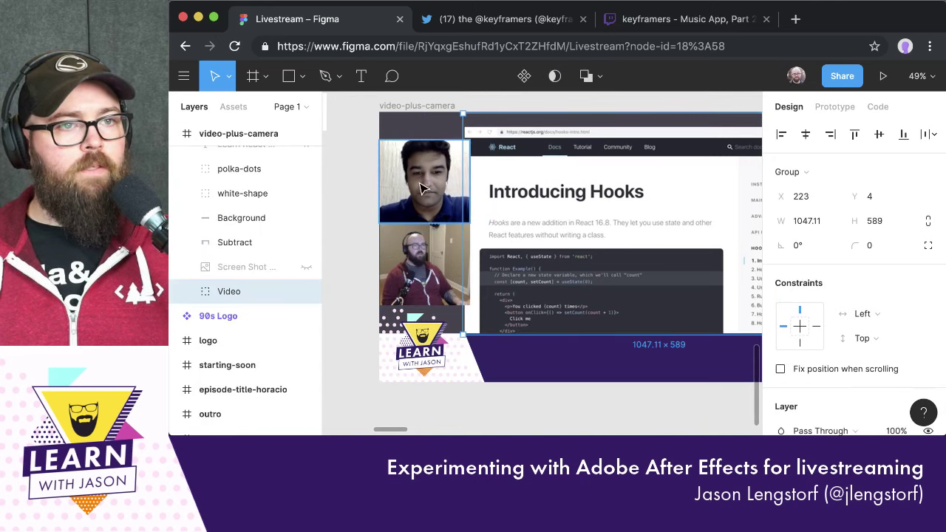
pyautogui.click(435, 194)
pyautogui.moveTo(436, 201)
pyautogui.mouseDown()
pyautogui.moveTo(441, 189)
pyautogui.moveTo(438, 201)
pyautogui.mouseUp()
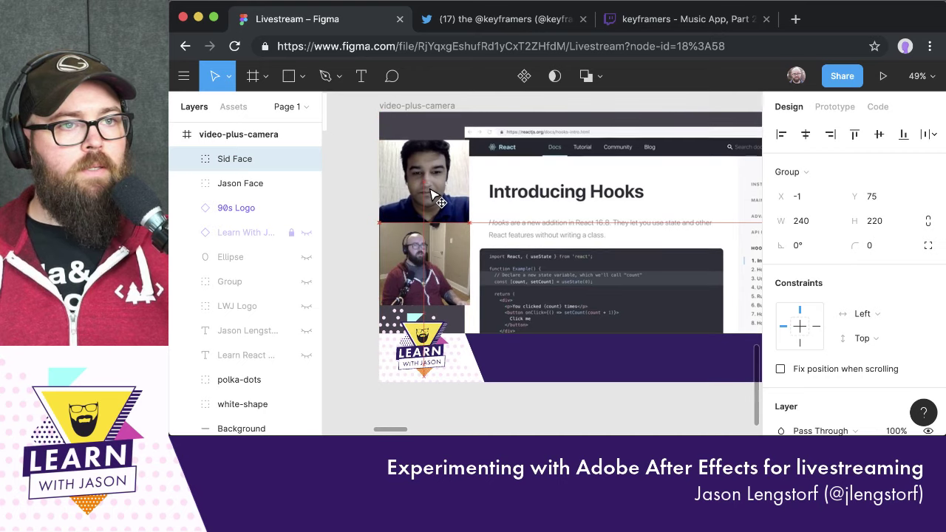
pyautogui.click(797, 196)
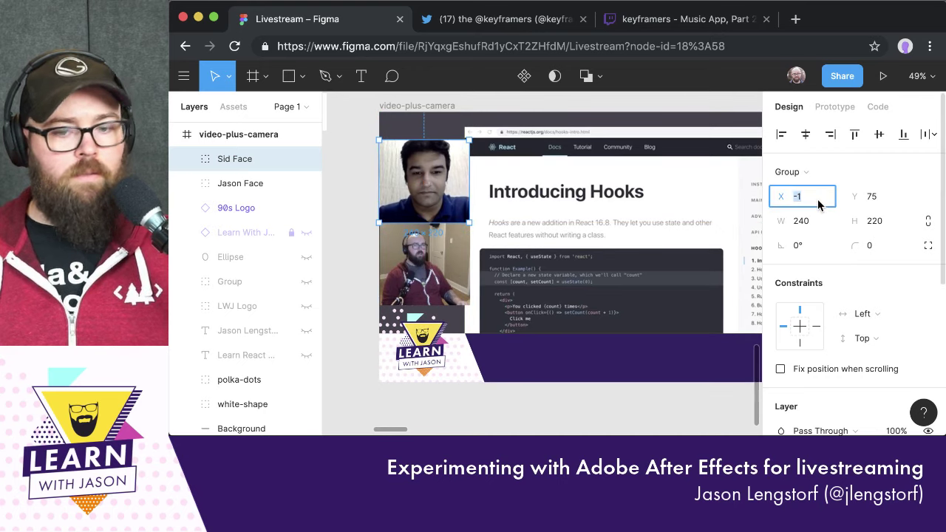
pyautogui.write('0')
pyautogui.press('Tab')
# Set the host's Jason Face group to X 0 and nudge it down 10 px to Y 305
pyautogui.click(240, 183)
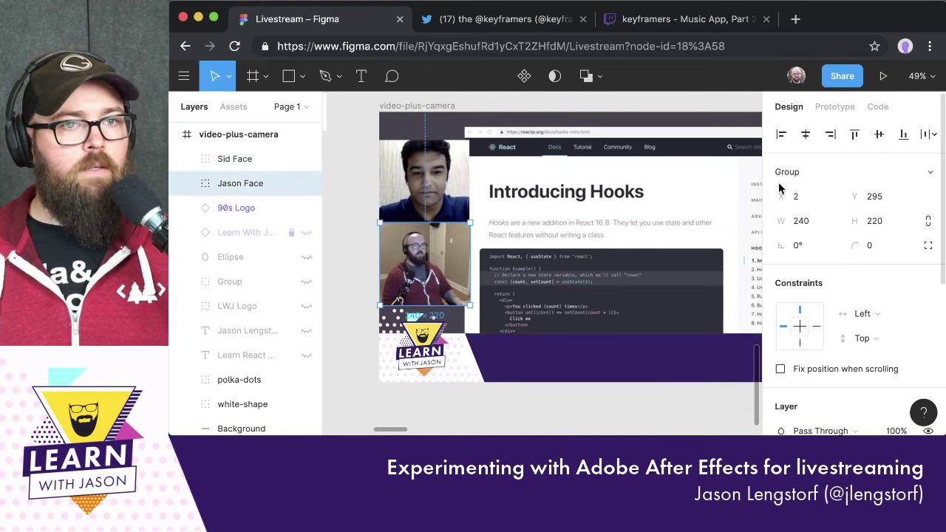
pyautogui.click(797, 196)
pyautogui.write('0')
pyautogui.press('Tab')
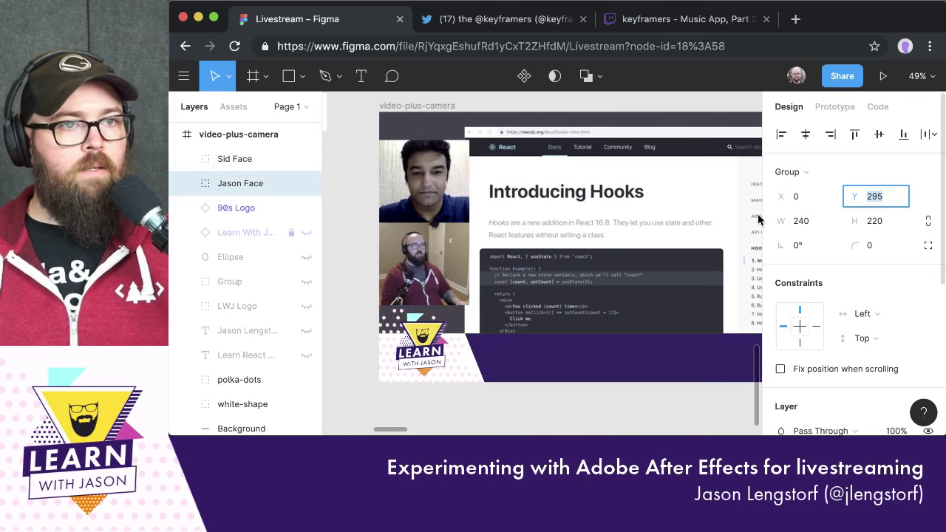
pyautogui.press('Escape')
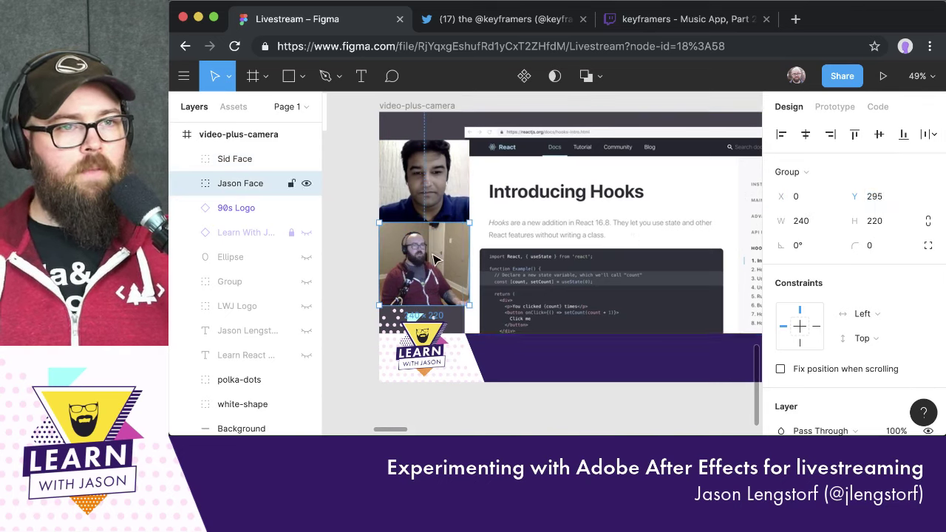
pyautogui.hotkey('shift', 'Down')
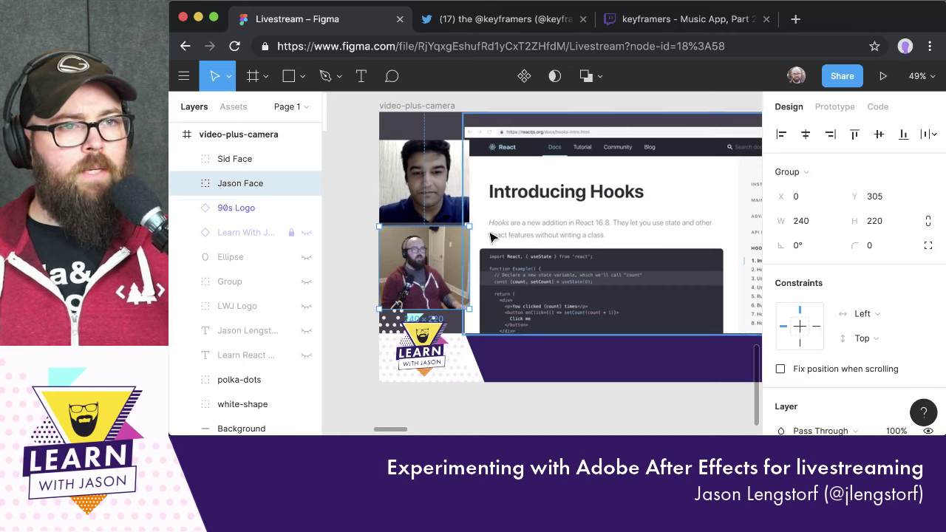
pyautogui.press('Escape')
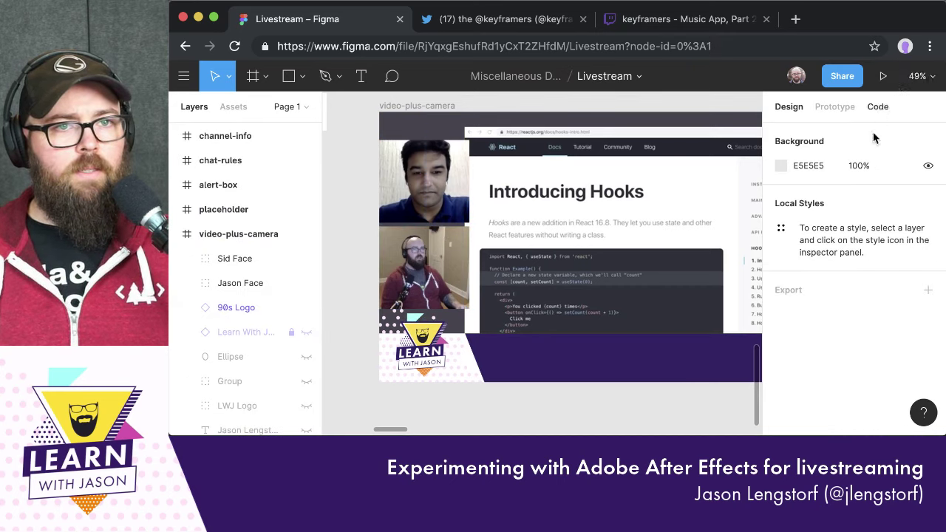
pyautogui.hscroll(5, 700, 397)
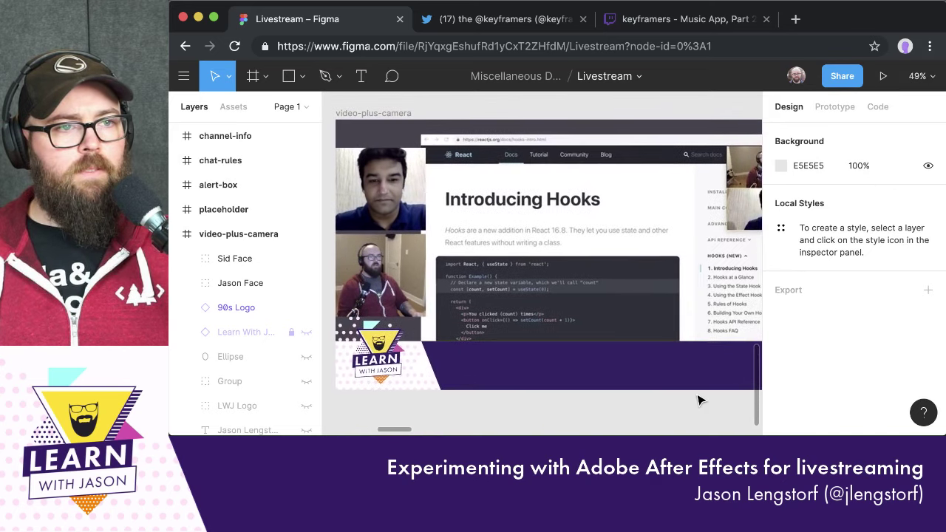
pyautogui.hscroll(1, 461, 347)
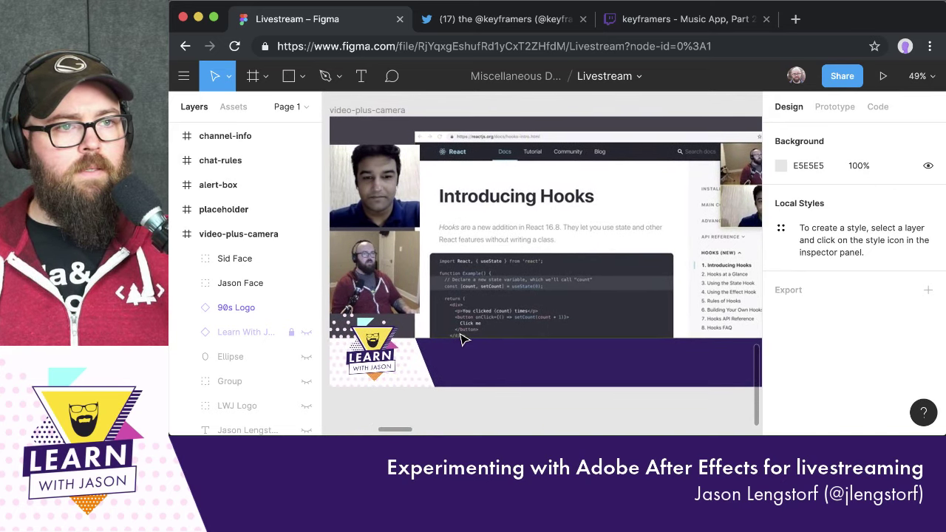
pyautogui.hscroll(8, 470, 323)
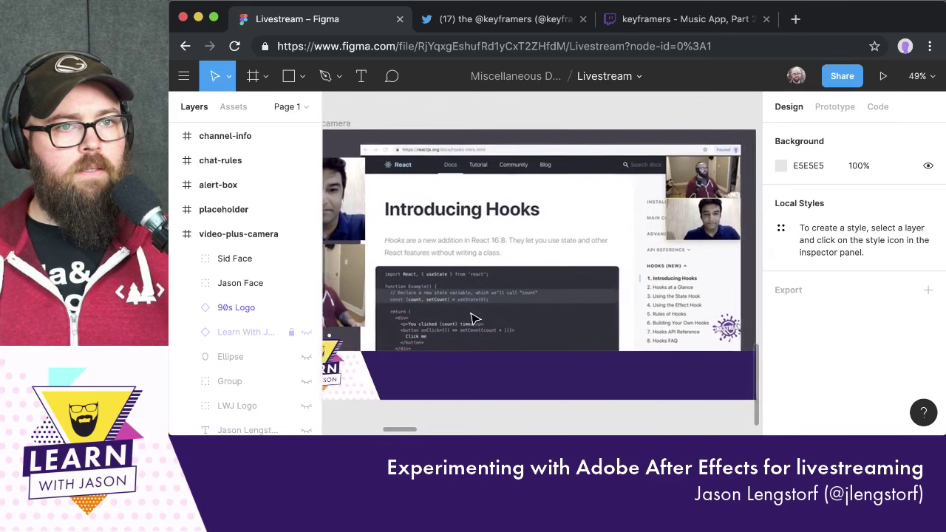
pyautogui.hscroll(-5, 473, 320)
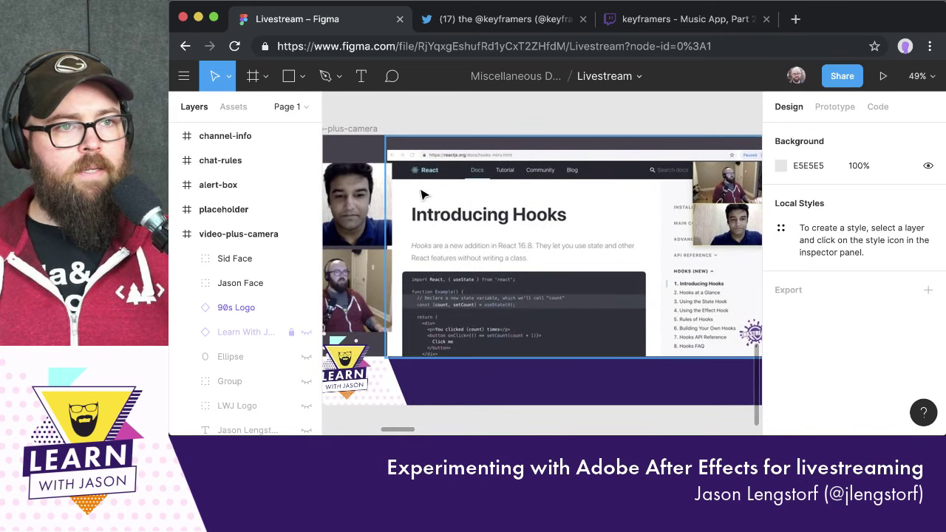
pyautogui.hscroll(6, 412, 148)
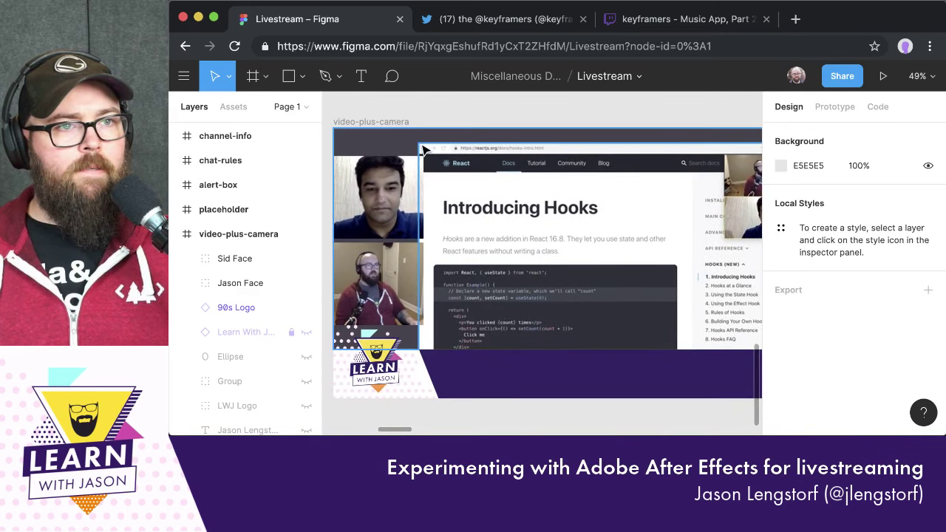
pyautogui.hscroll(-7, 423, 150)
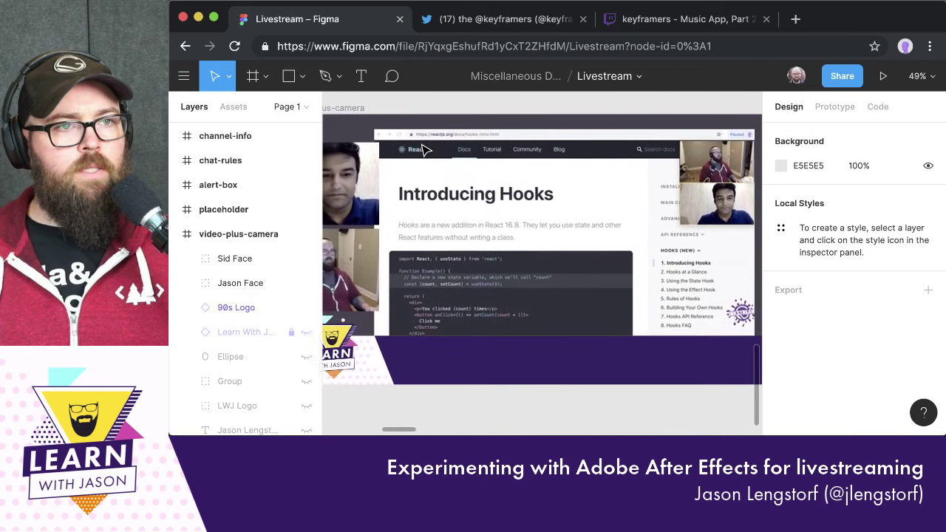
pyautogui.click(702, 203)
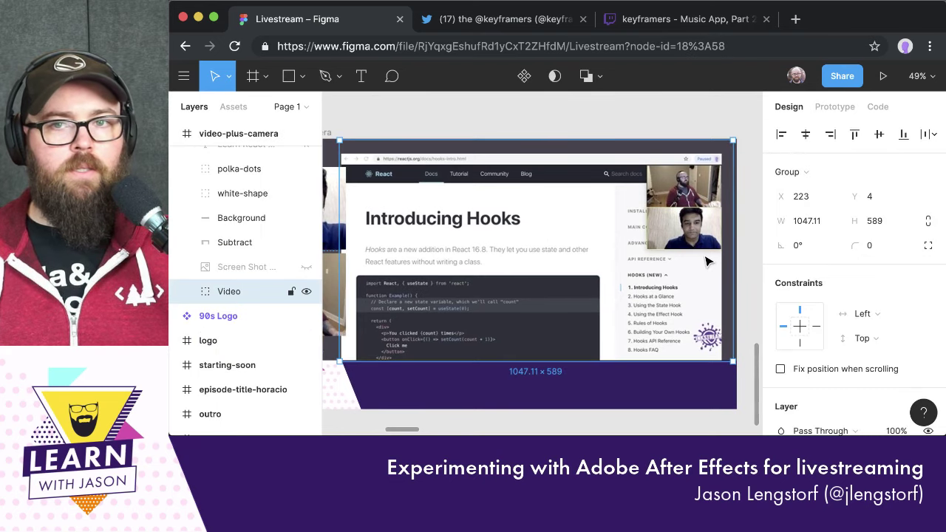
pyautogui.hscroll(-5, 665, 258)
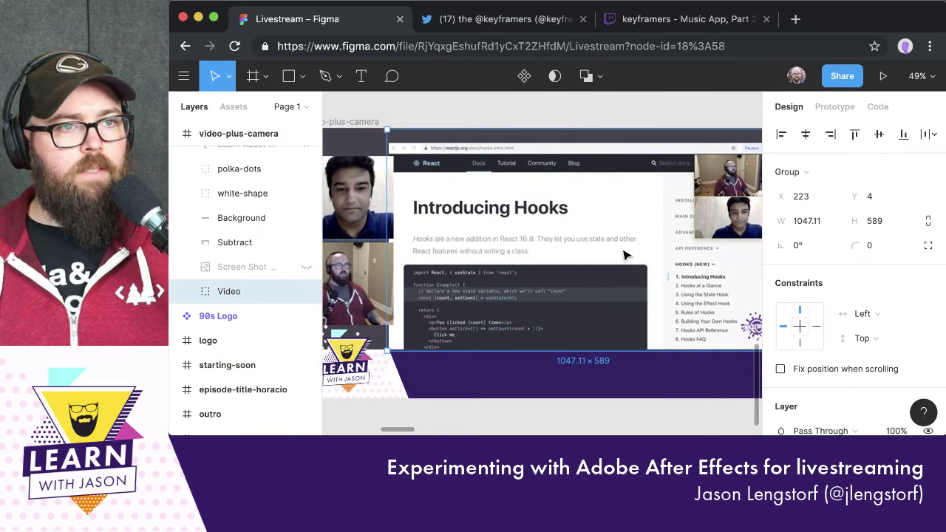
pyautogui.hscroll(5, 623, 255)
pyautogui.scroll(2, 623, 255)
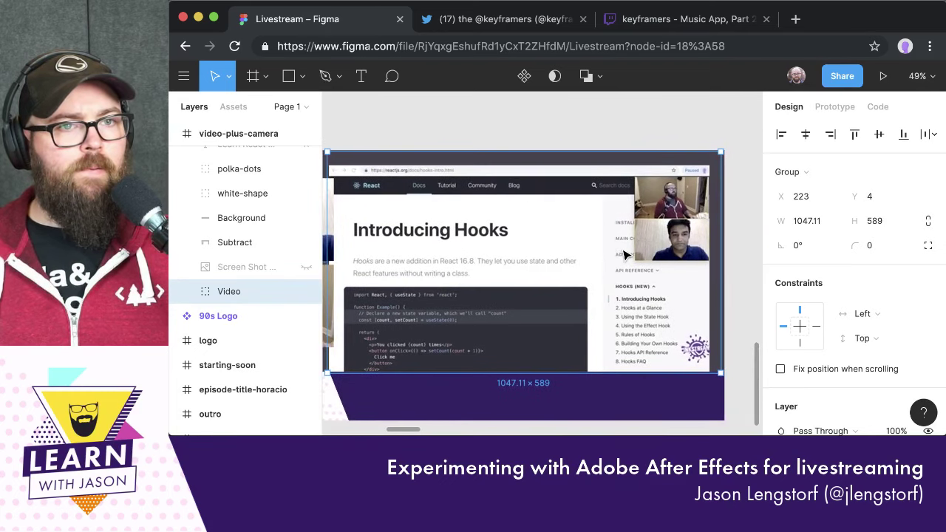
pyautogui.scroll(-2, 623, 255)
pyautogui.hscroll(-2, 623, 255)
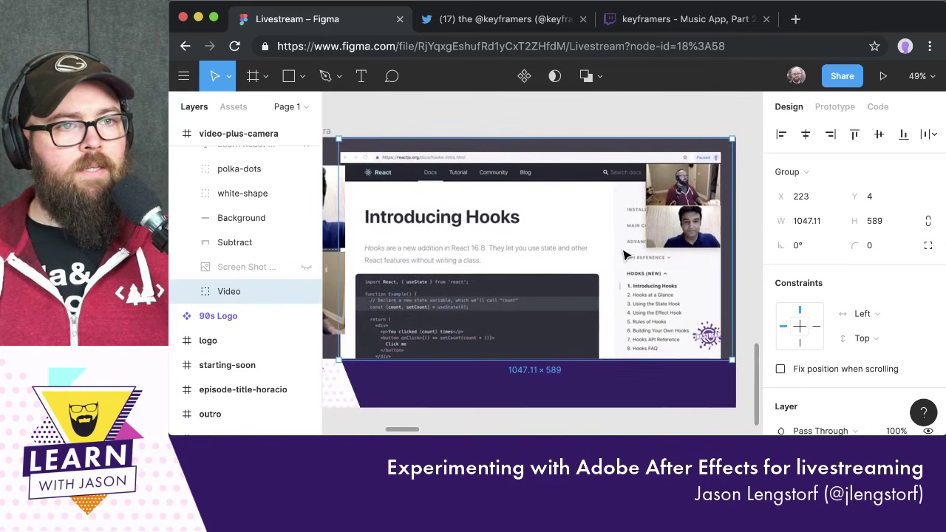
pyautogui.hscroll(-7, 623, 255)
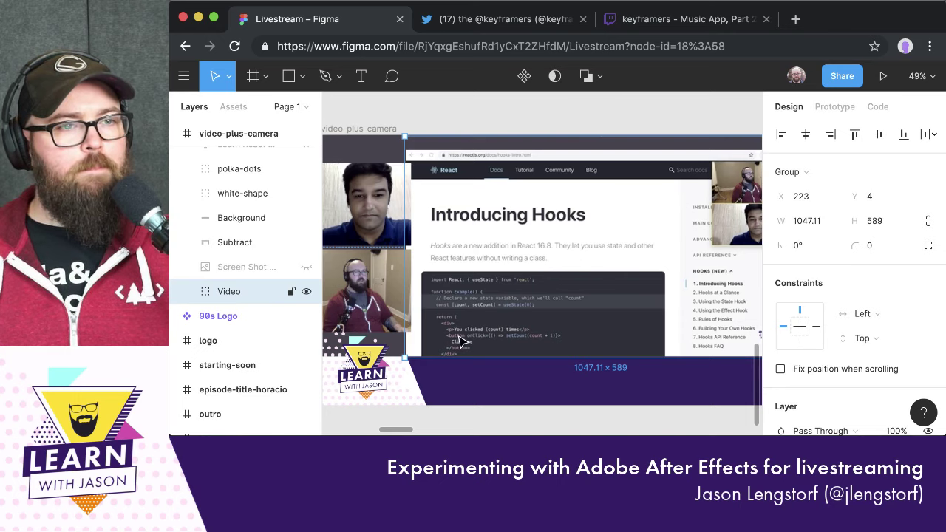
pyautogui.scroll(-2, 459, 340)
pyautogui.hscroll(-2, 459, 340)
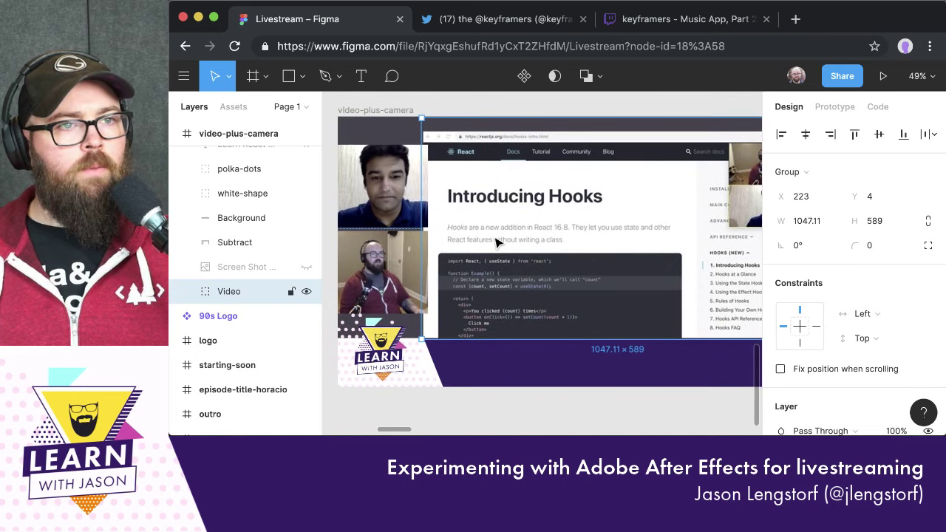
pyautogui.scroll(2, 497, 242)
pyautogui.hscroll(-2, 497, 242)
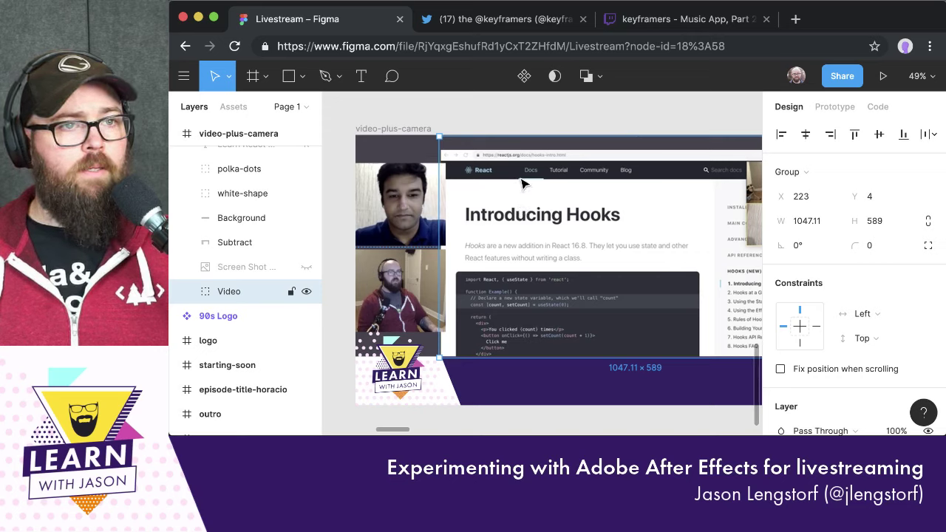
# Move Sid Face to Y 0 and Jason Face to Y 220 beneath it, then return to After Effects
pyautogui.doubleClick(383, 201)
pyautogui.moveTo(383, 201); pyautogui.dragTo(383, 171)
pyautogui.moveTo(390, 275); pyautogui.dragTo(404, 253)
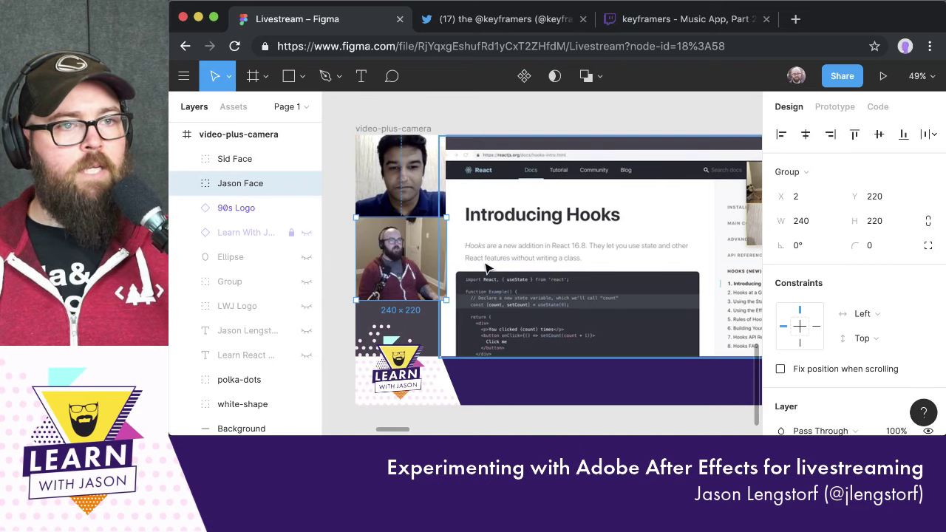
pyautogui.hscroll(2, 444, 262)
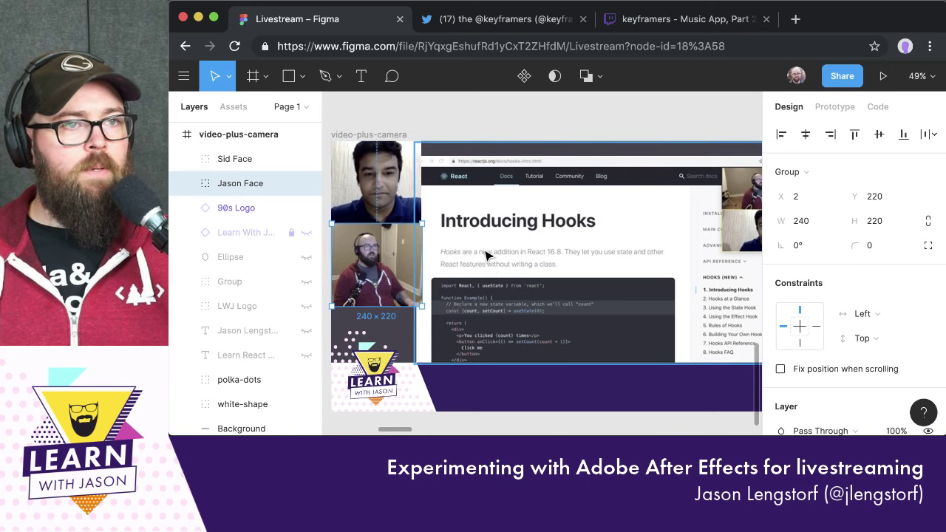
pyautogui.press('super+Tab')
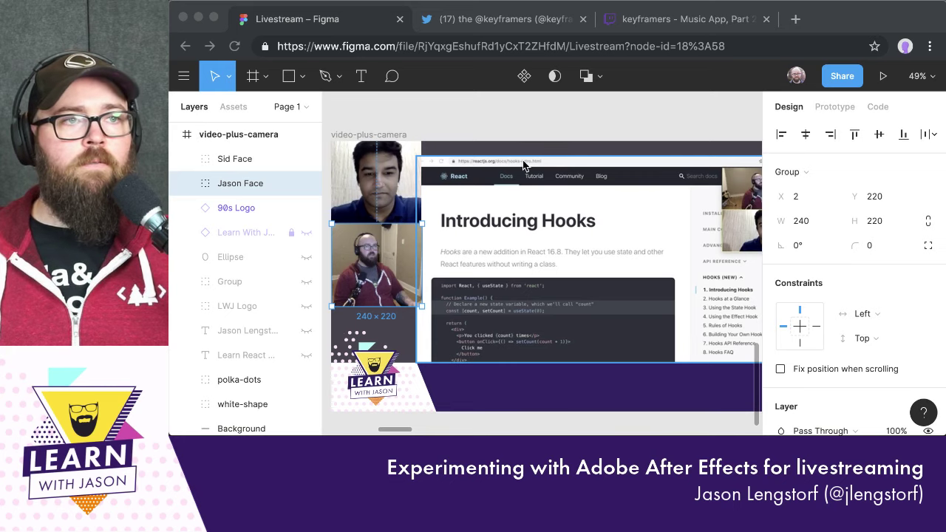
pyautogui.press('super+Tab')
pyautogui.press('super+Tab')
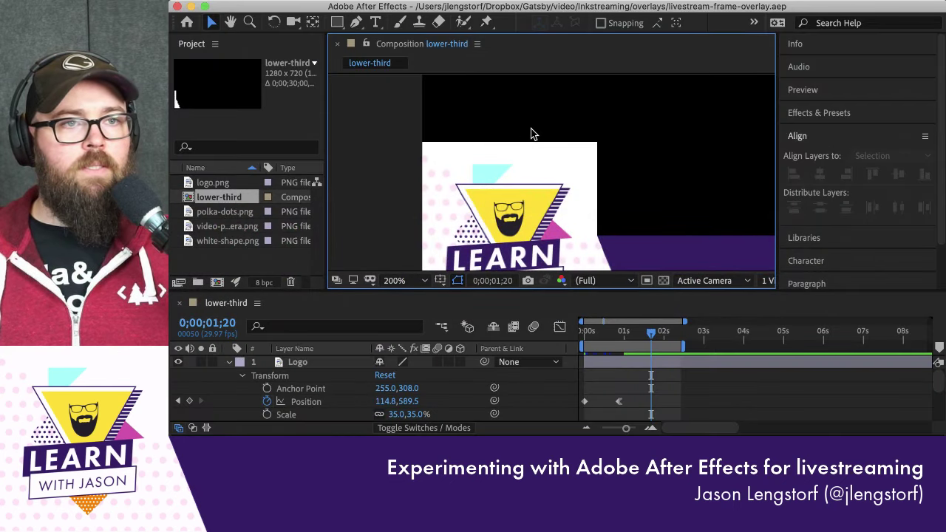
# Play the lower-third preview, then collapse the Logo layer's Transform so all five layers show
pyautogui.scroll(-3, 530, 133)
pyautogui.scroll(3, 537, 166)
pyautogui.scroll(-2, 539, 168)
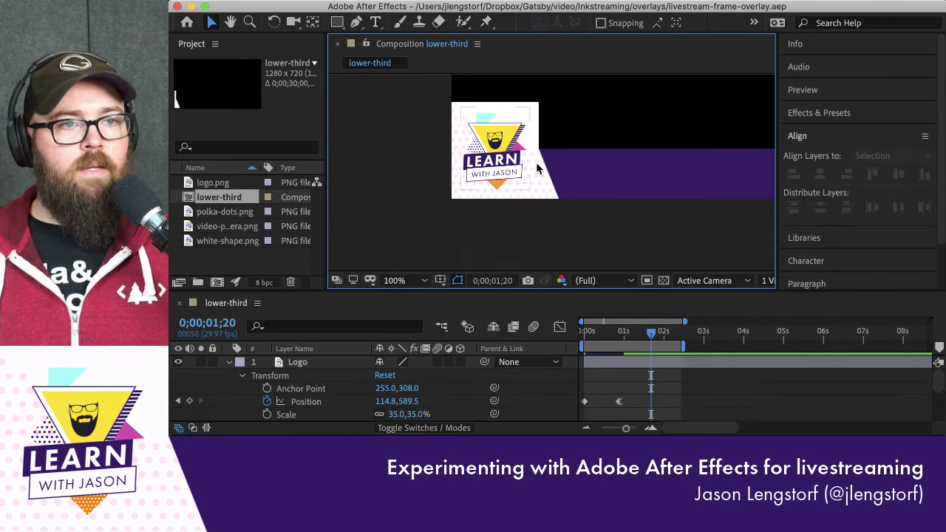
pyautogui.click(592, 307)
pyautogui.press('h')
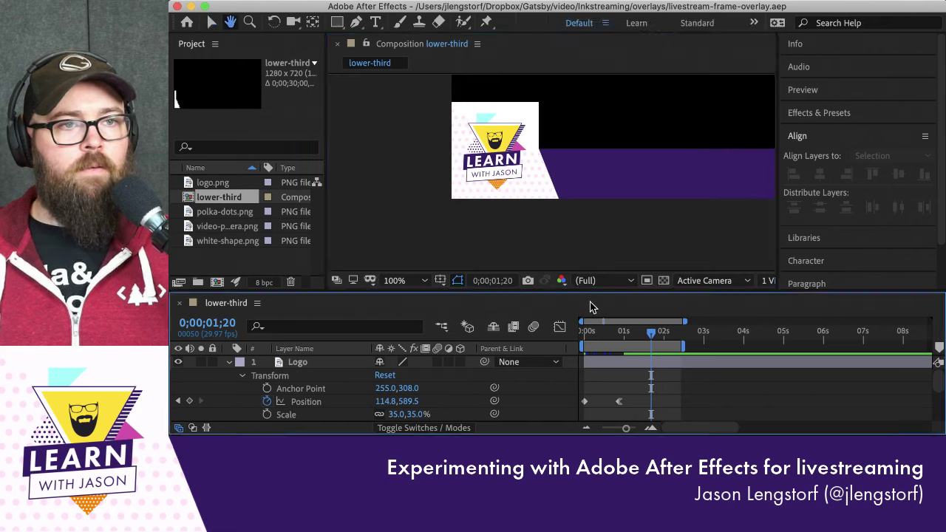
pyautogui.press('space')
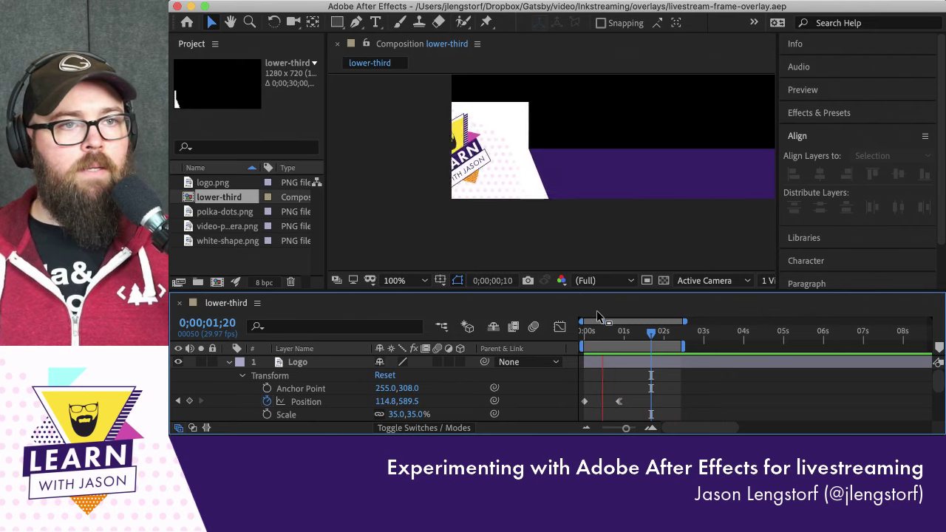
pyautogui.press('space')
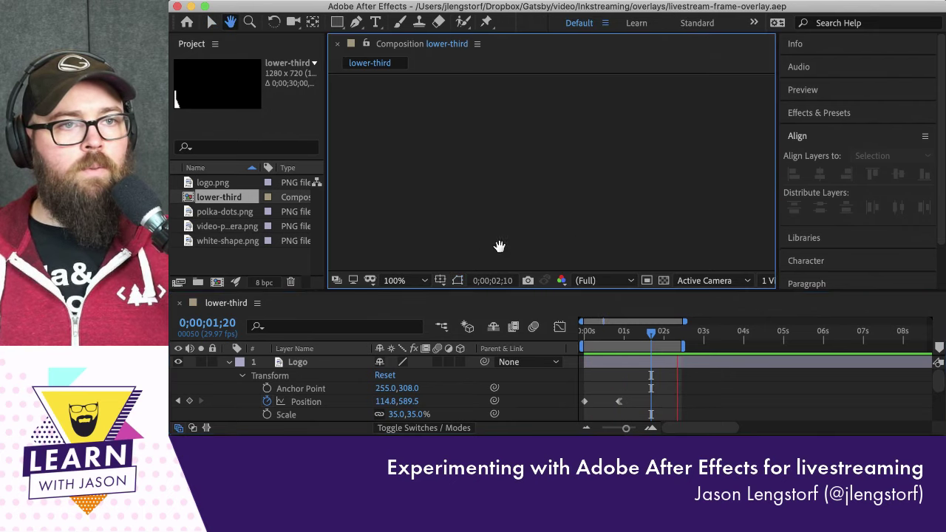
pyautogui.press('space')
pyautogui.press('space')
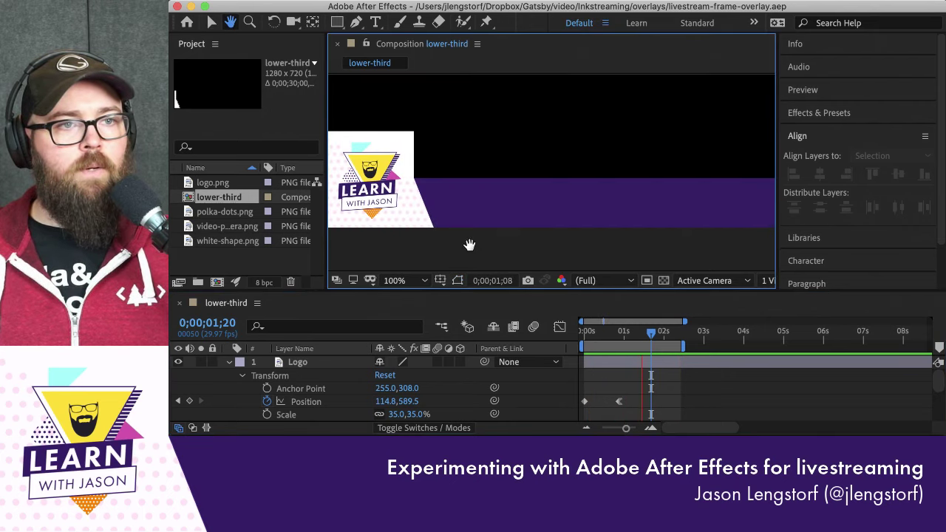
pyautogui.press('space')
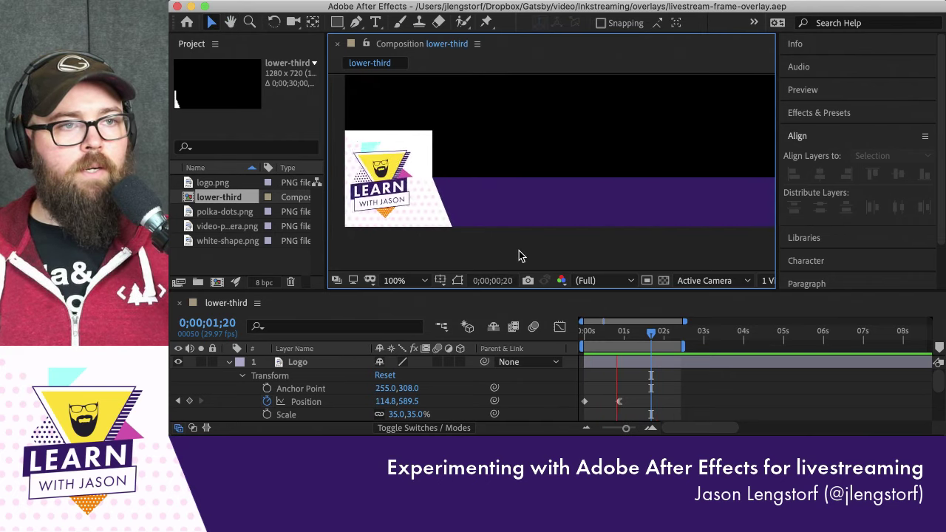
pyautogui.click(245, 378)
pyautogui.click(229, 361)
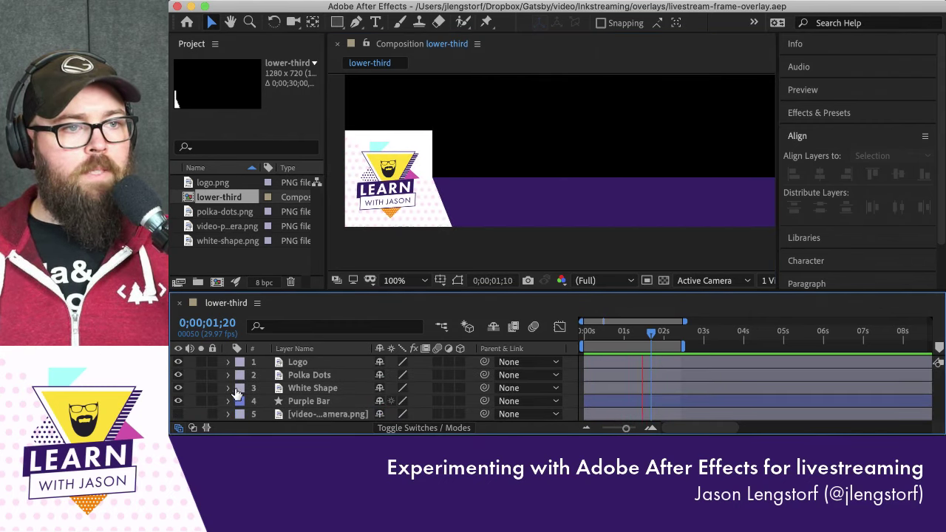
pyautogui.click(228, 388)
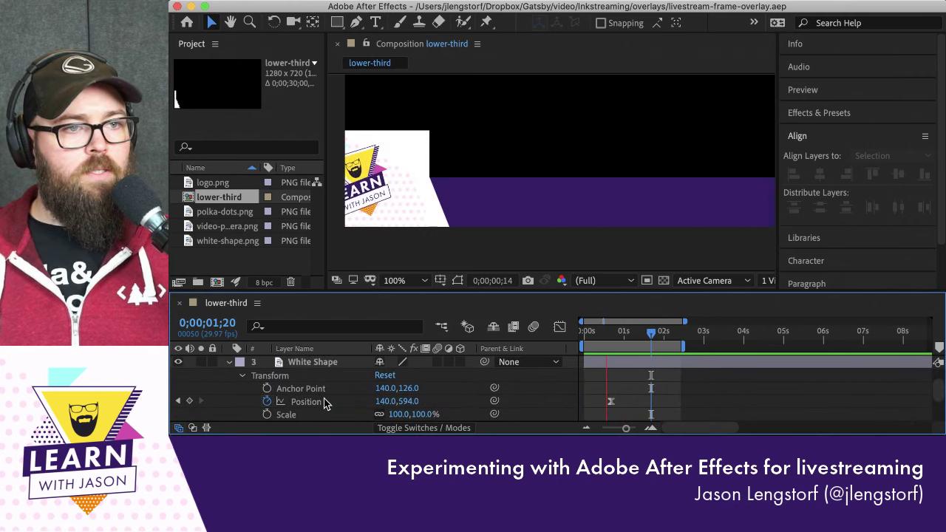
pyautogui.click(325, 403)
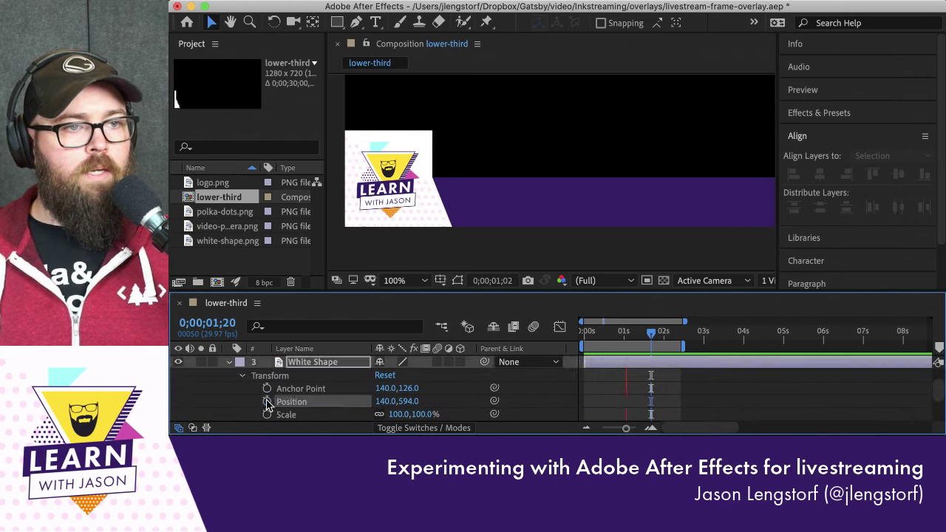
pyautogui.click(474, 247)
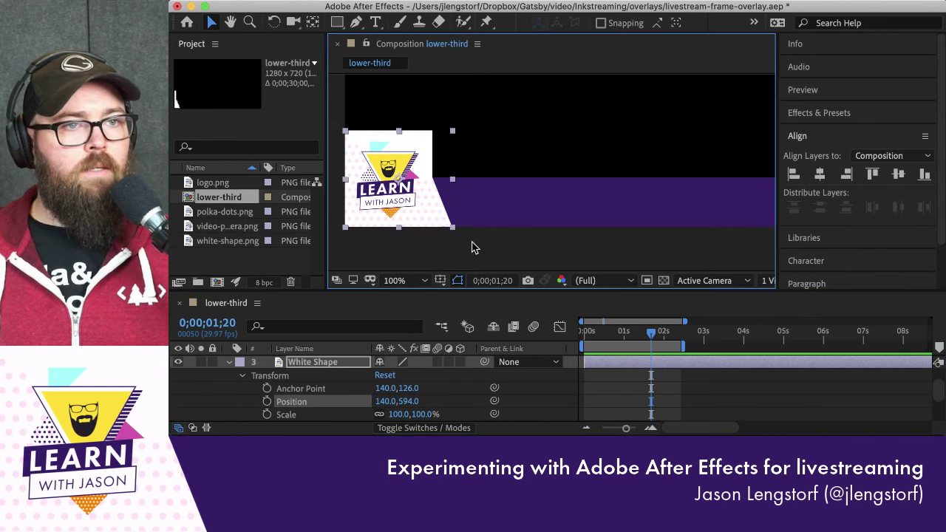
pyautogui.click(475, 248)
pyautogui.press('space')
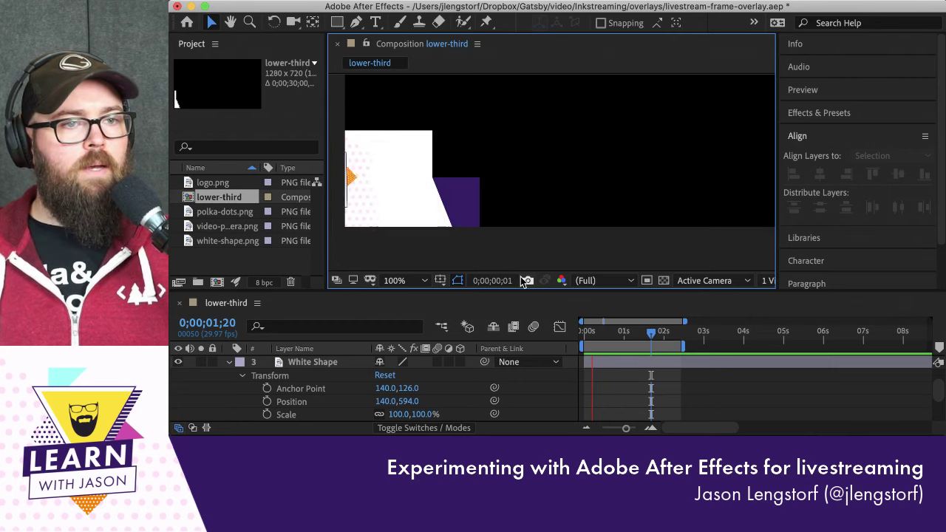
pyautogui.click(242, 375)
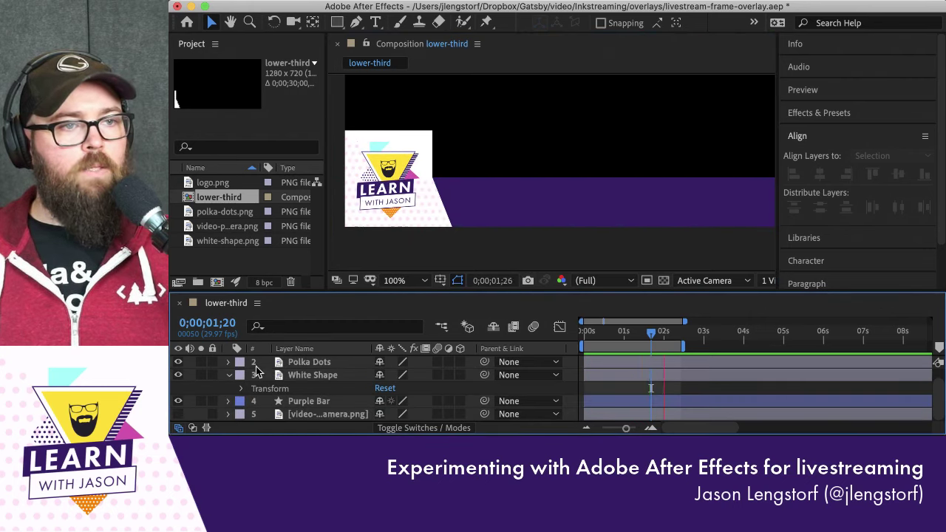
# Collapse the White Shape layer and play the full two-second lower-third preview
pyautogui.press('space')
pyautogui.click(229, 375)
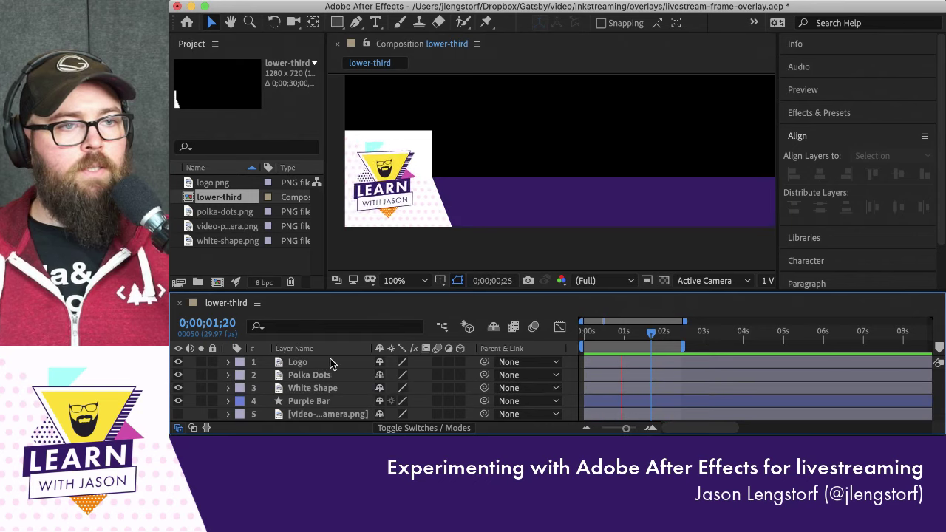
pyautogui.click(459, 244)
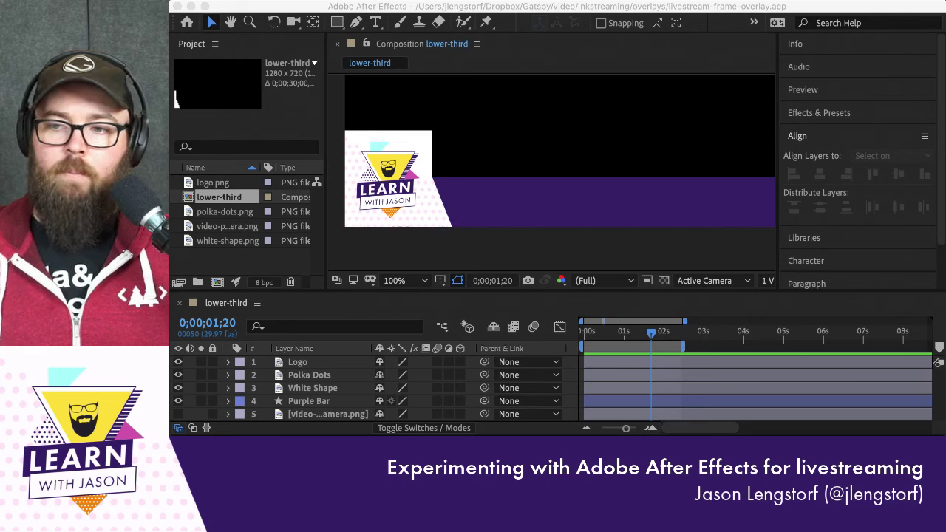
pyautogui.click(461, 260)
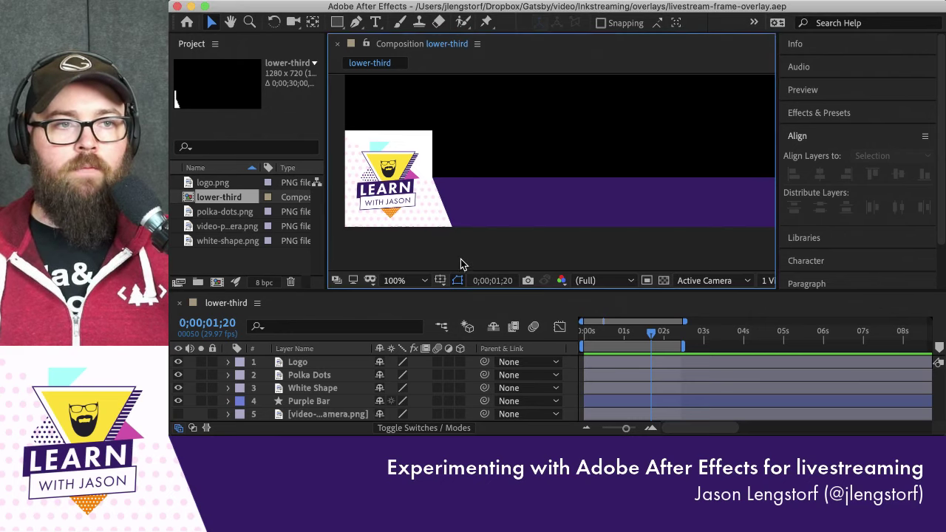
pyautogui.press('space')
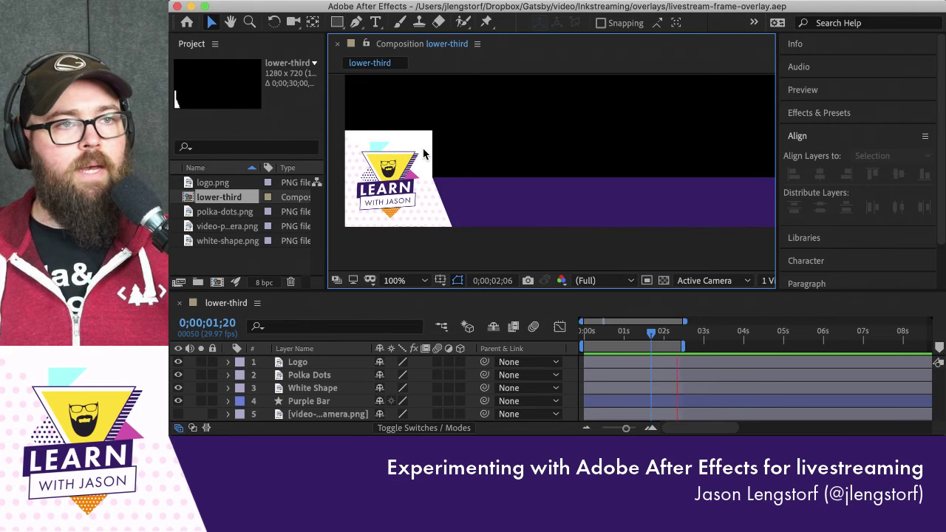
pyautogui.press('super+Tab')
pyautogui.press('super+Tab')
pyautogui.press('super+Tab')
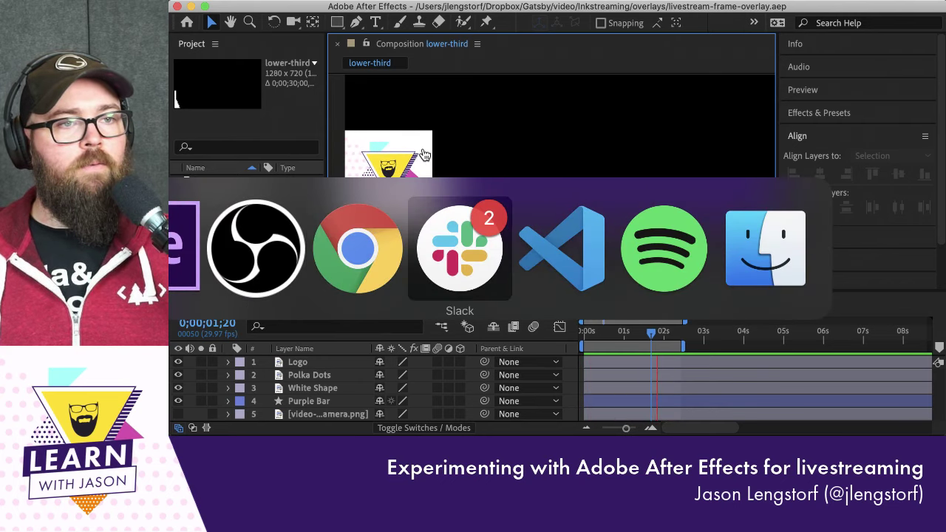
# In Figma, draw a grey 229 × 152 rectangle under Jason Face and layer it above white-shape
pyautogui.press('super+shift+Tab')
pyautogui.scroll(-2, 418, 336)
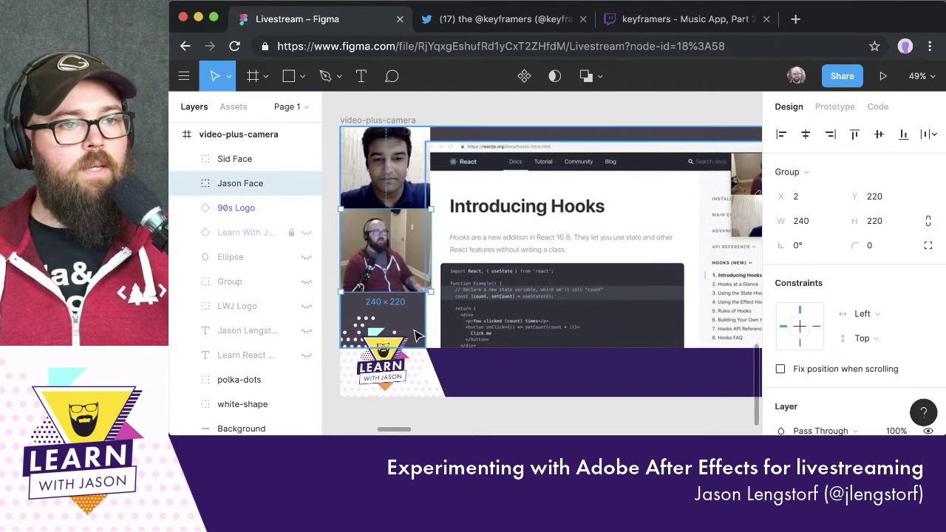
pyautogui.click(418, 336)
pyautogui.click(418, 314)
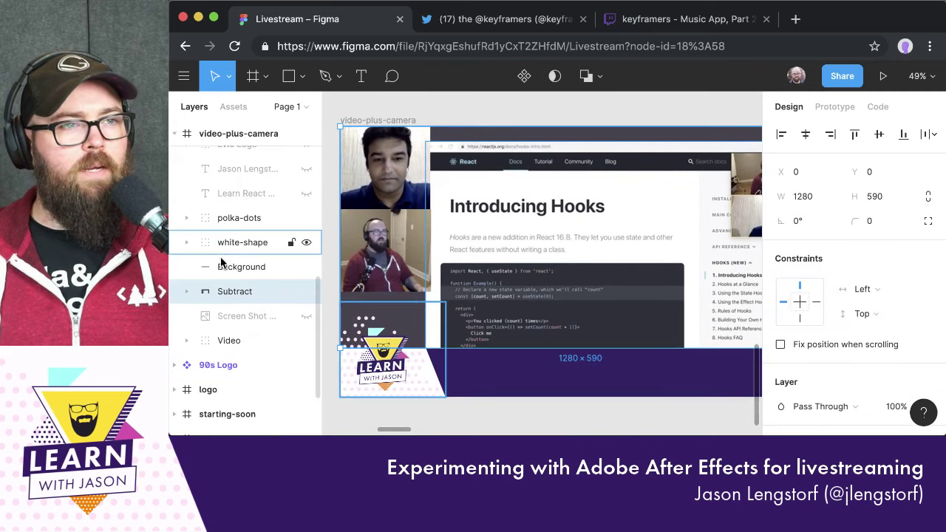
pyautogui.scroll(3, 382, 328)
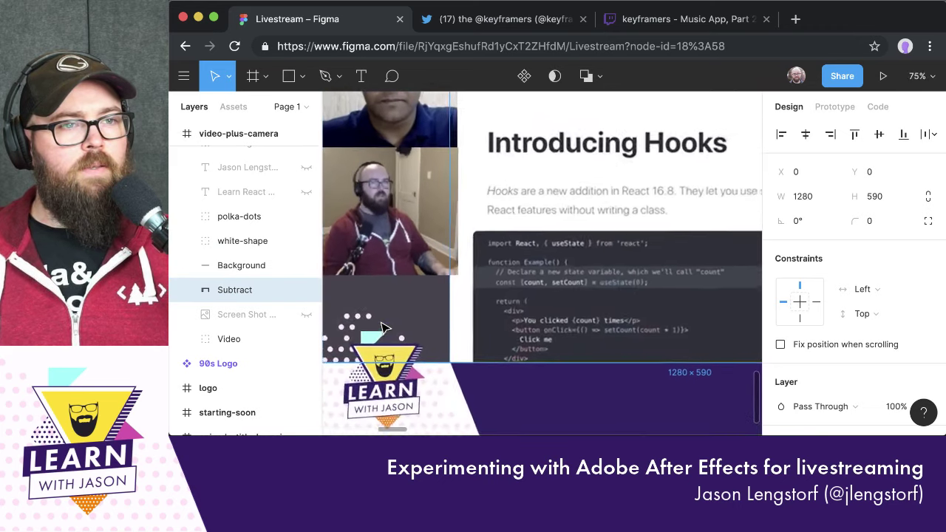
pyautogui.scroll(2, 383, 328)
pyautogui.press('r')
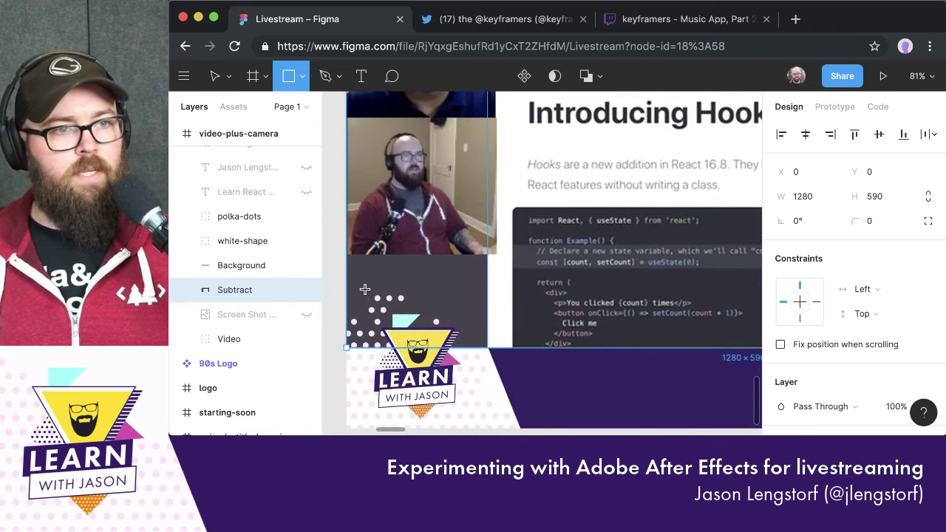
pyautogui.moveTo(345, 253); pyautogui.dragTo(489, 347)
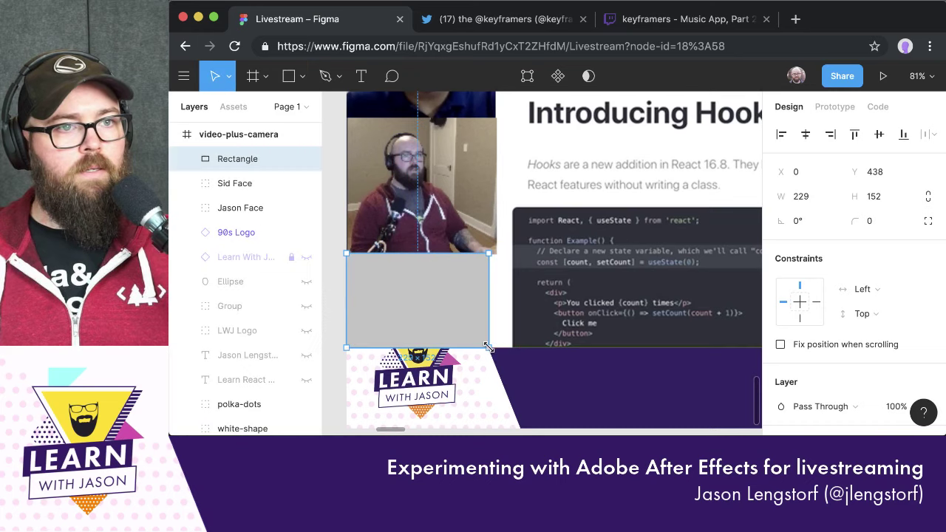
pyautogui.moveTo(275, 156); pyautogui.dragTo(246, 278)
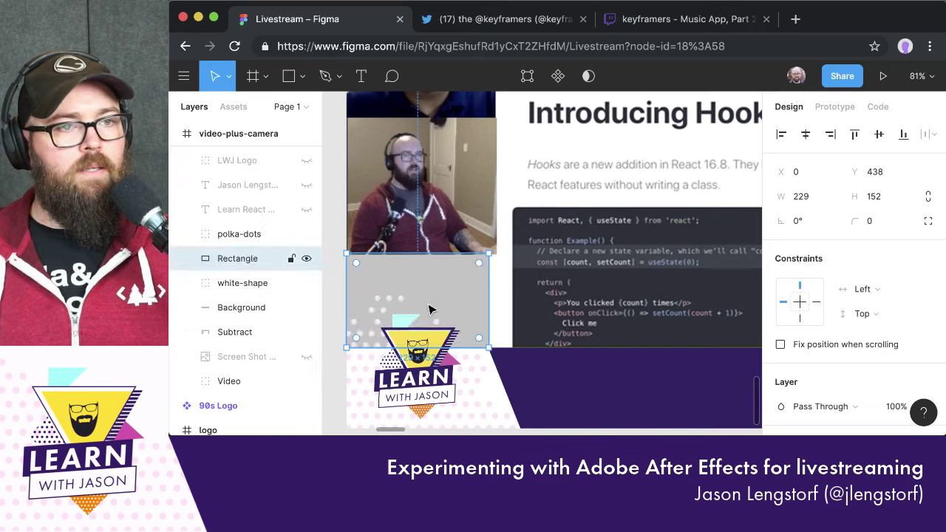
pyautogui.scroll(-2, 828, 399)
# Add a linear gradient fill to the Rectangle with its right stop black at 100% opacity
pyautogui.scroll(-1, 828, 399)
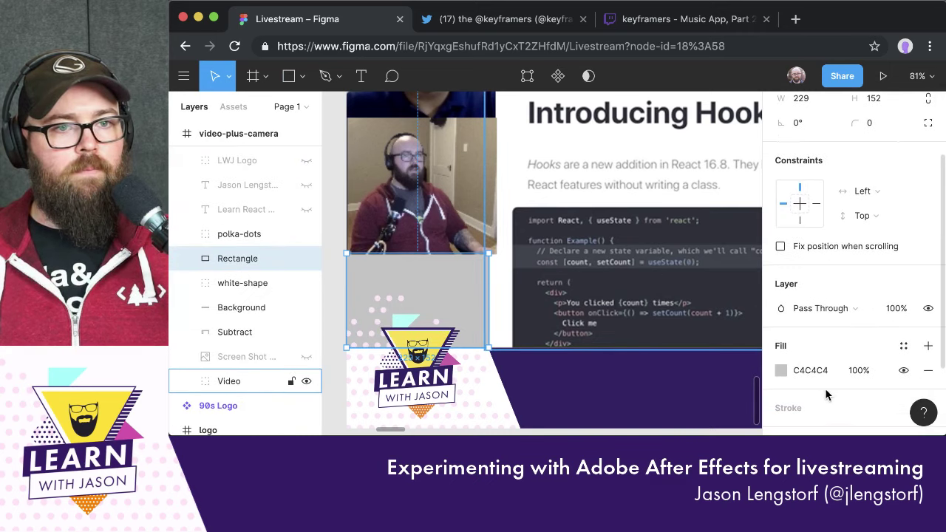
pyautogui.click(929, 345)
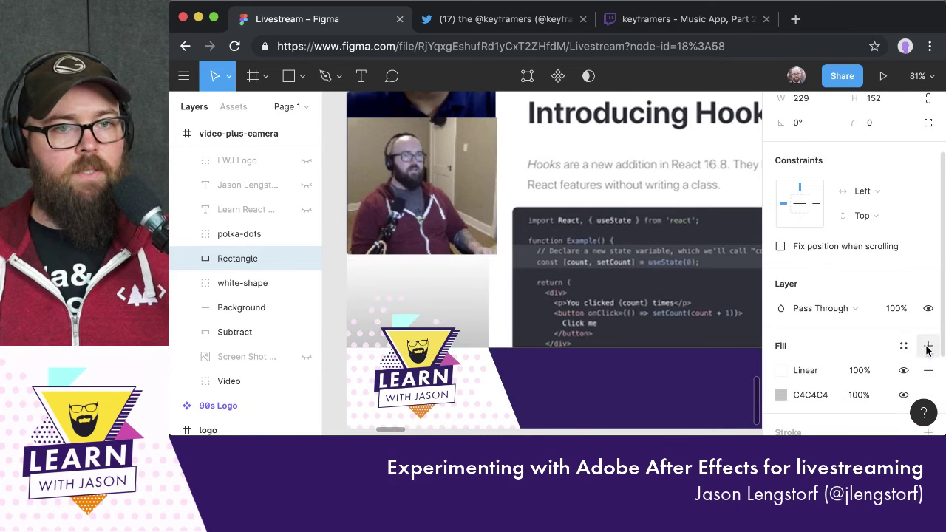
pyautogui.click(823, 369)
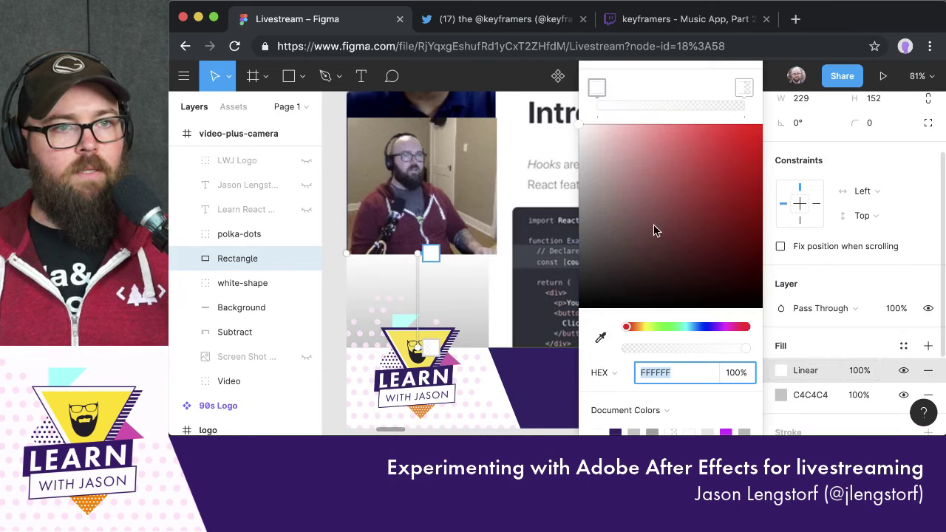
pyautogui.click(597, 89)
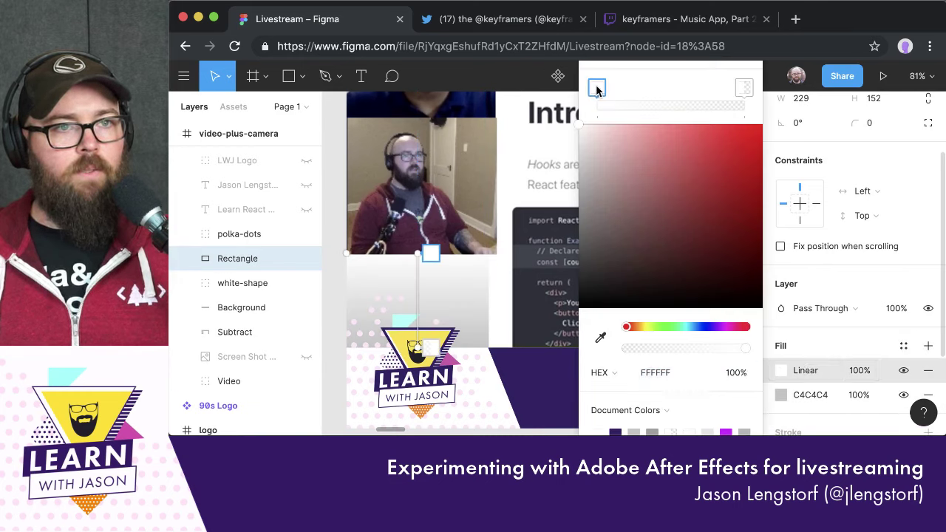
pyautogui.click(744, 88)
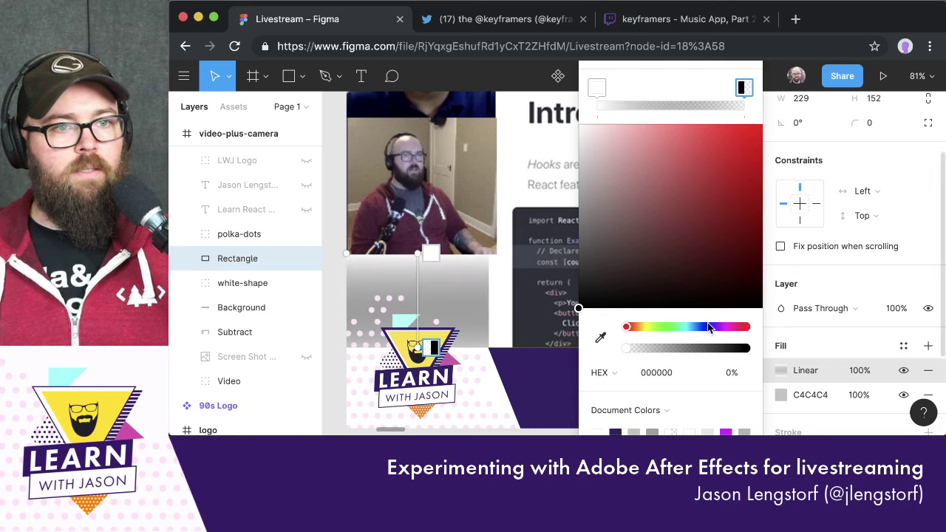
pyautogui.click(732, 372)
pyautogui.write('100')
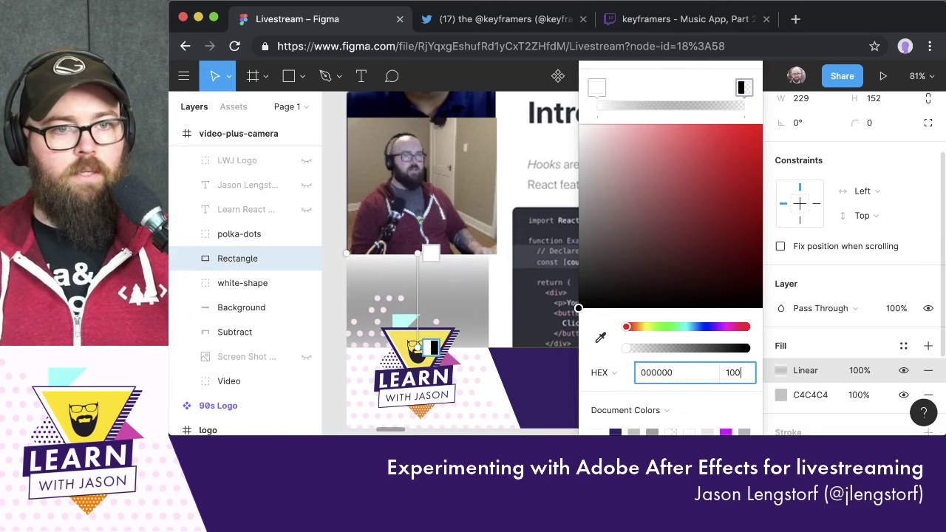
pyautogui.press('Tab')
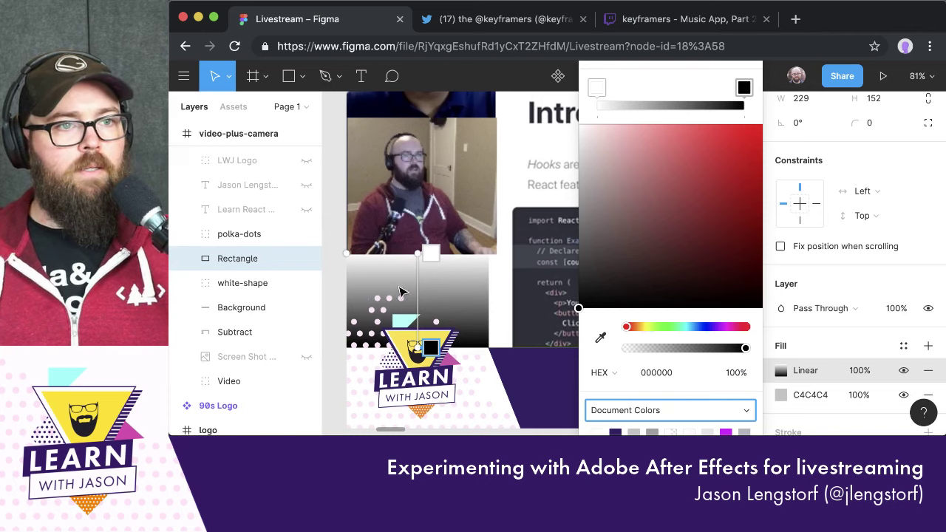
# Drag the gradient handles so the white-to-black gradient runs horizontally across the rectangle
pyautogui.moveTo(416, 252); pyautogui.dragTo(390, 302)
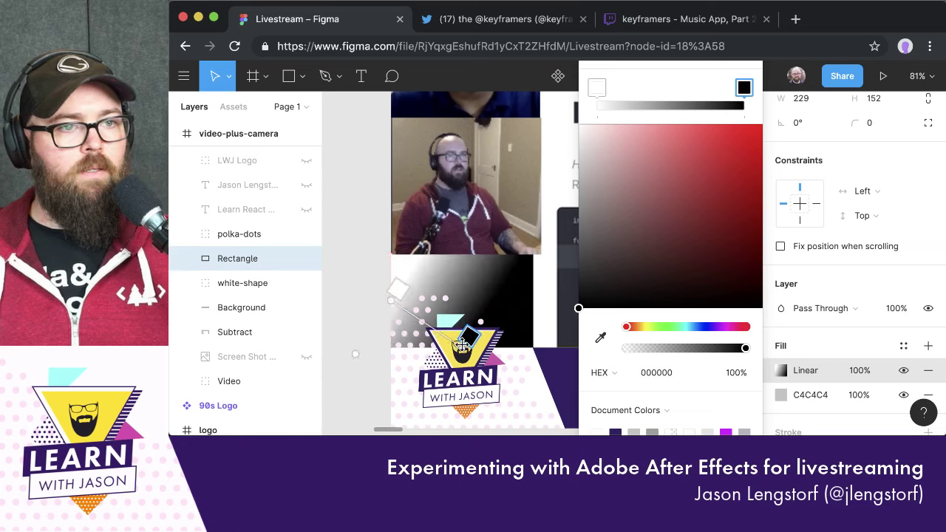
pyautogui.moveTo(462, 341); pyautogui.dragTo(533, 300)
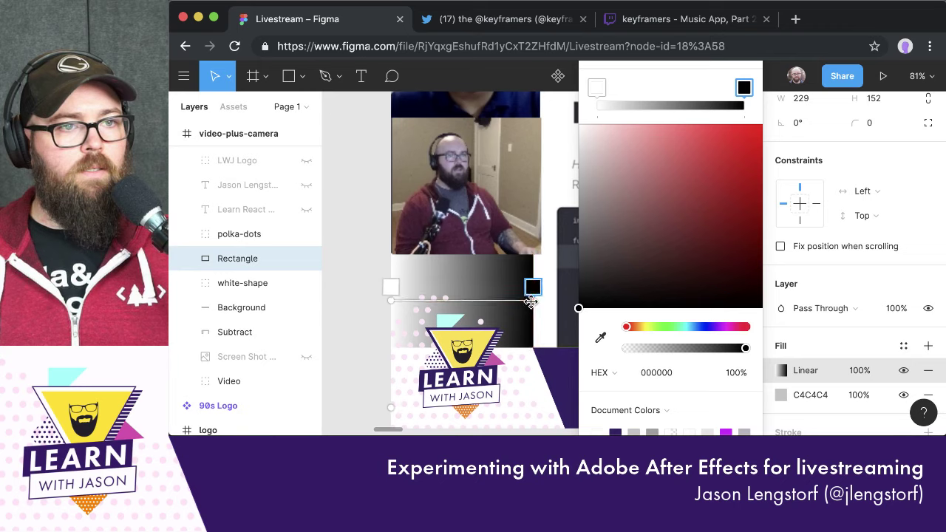
pyautogui.moveTo(393, 298); pyautogui.dragTo(452, 301)
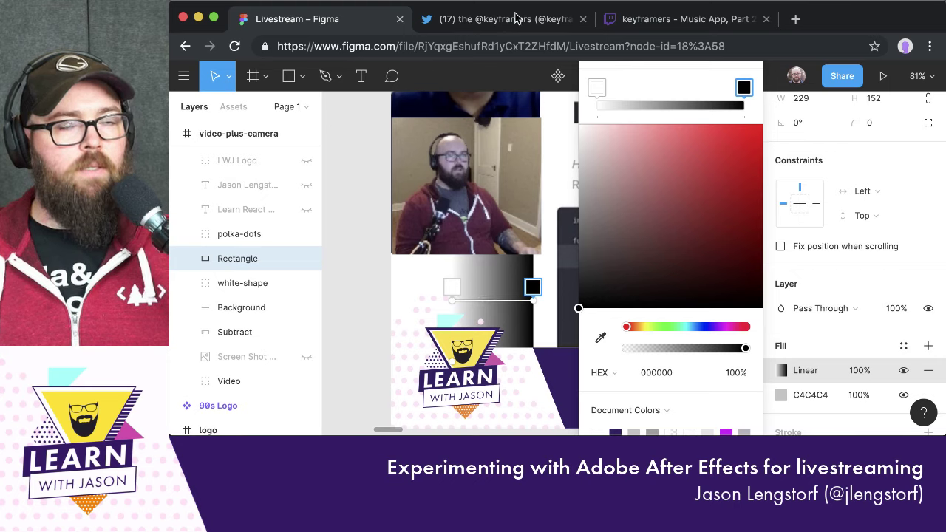
pyautogui.press('super+Tab')
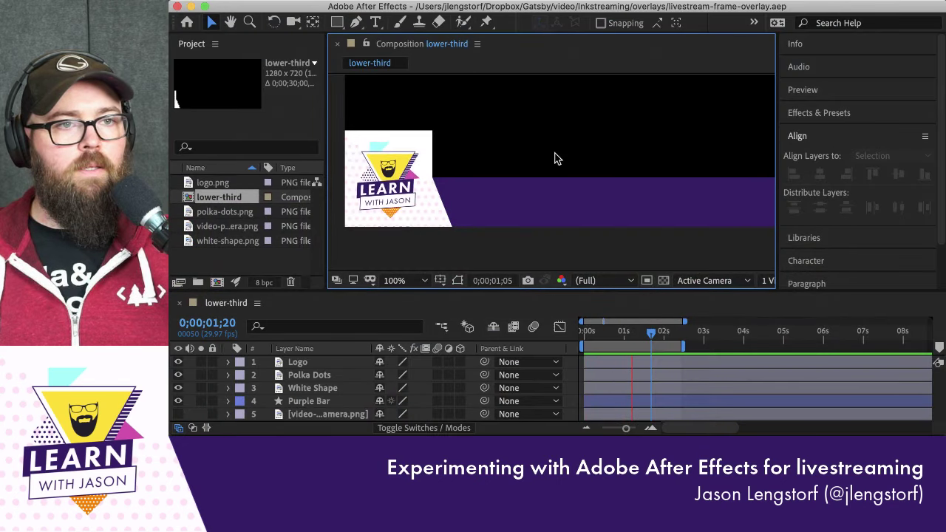
# Reveal White Shape's Transform and set an Opacity keyframe at 100% at 0;00;00;25
pyautogui.click(442, 214)
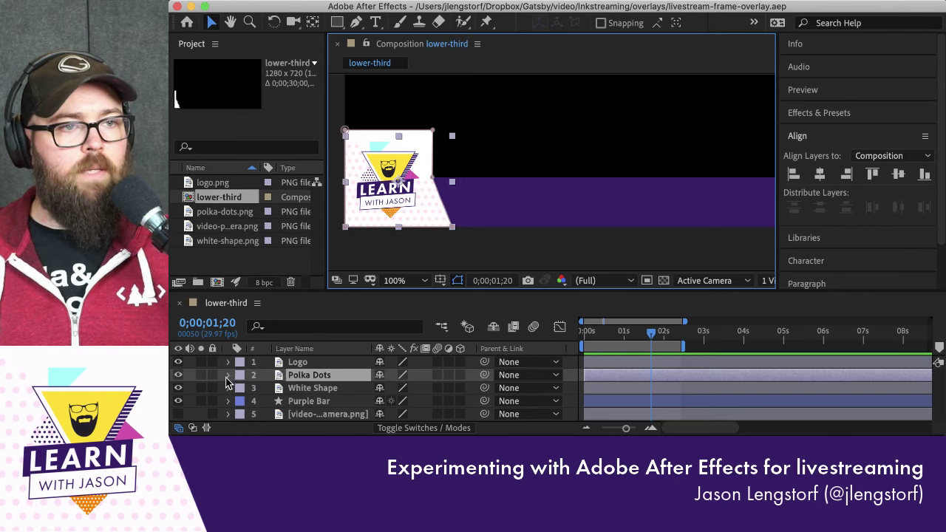
pyautogui.click(227, 388)
pyautogui.scroll(-1, 250, 399)
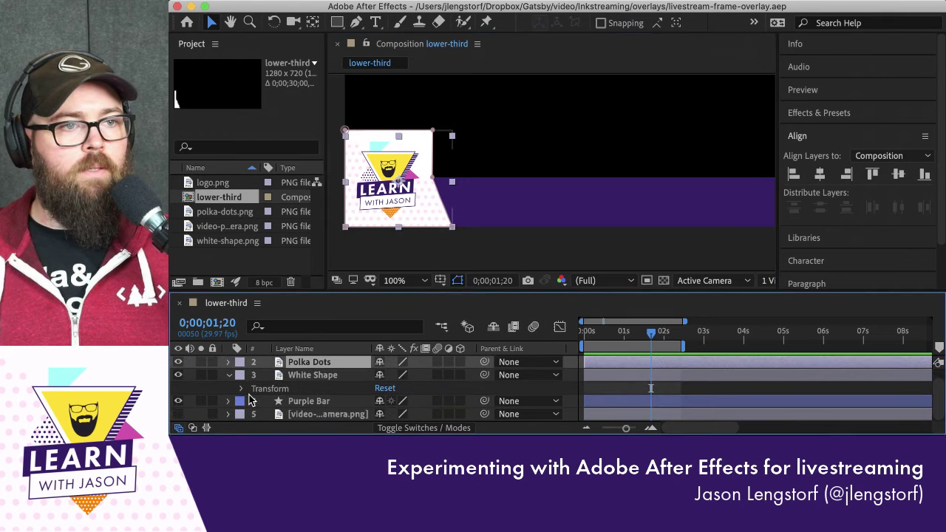
pyautogui.click(240, 388)
pyautogui.scroll(-4, 258, 395)
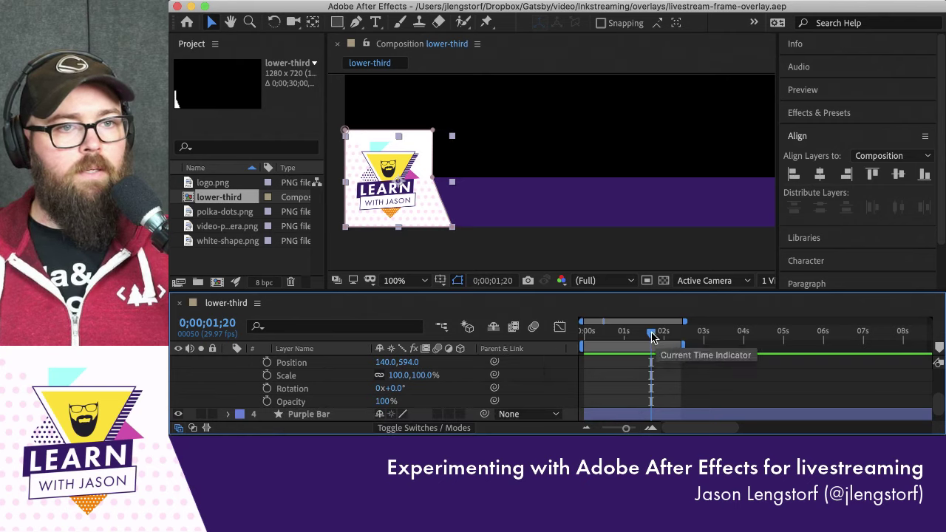
pyautogui.moveTo(652, 337); pyautogui.dragTo(621, 346)
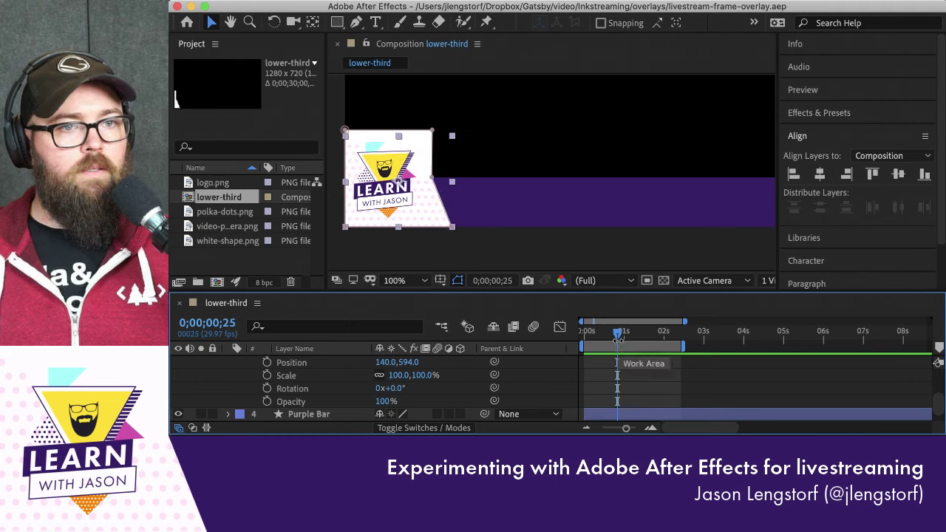
pyautogui.click(267, 402)
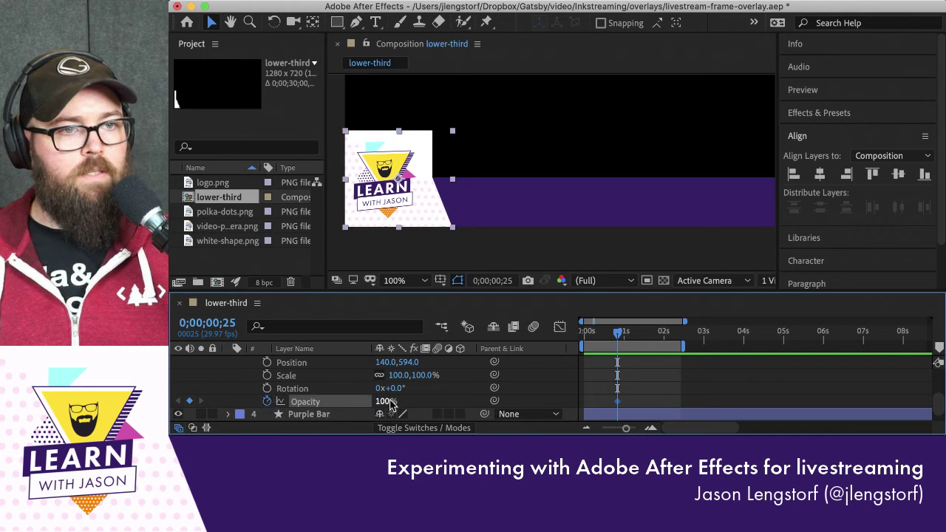
# Set White Shape's Opacity to 0% at 0;00;00;00 and preview the fade-in
pyautogui.moveTo(619, 338); pyautogui.dragTo(562, 340)
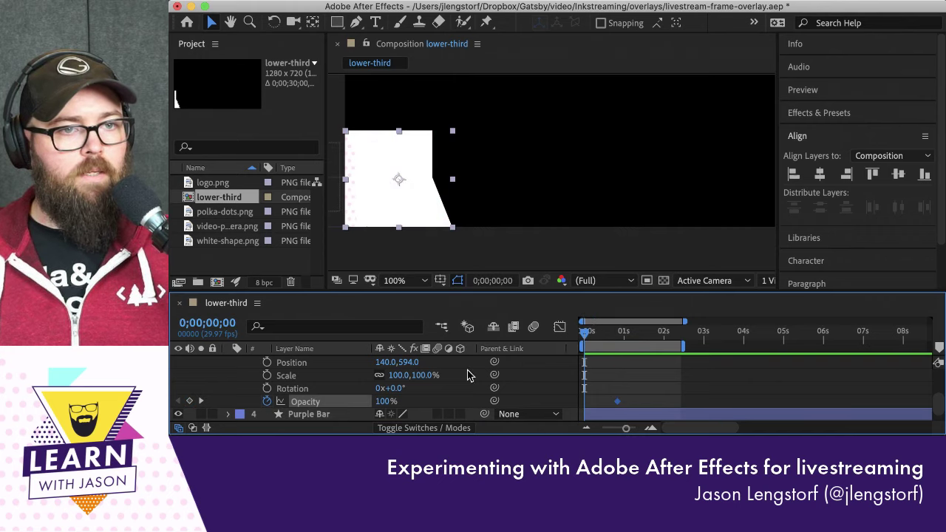
pyautogui.click(385, 402)
pyautogui.write('0')
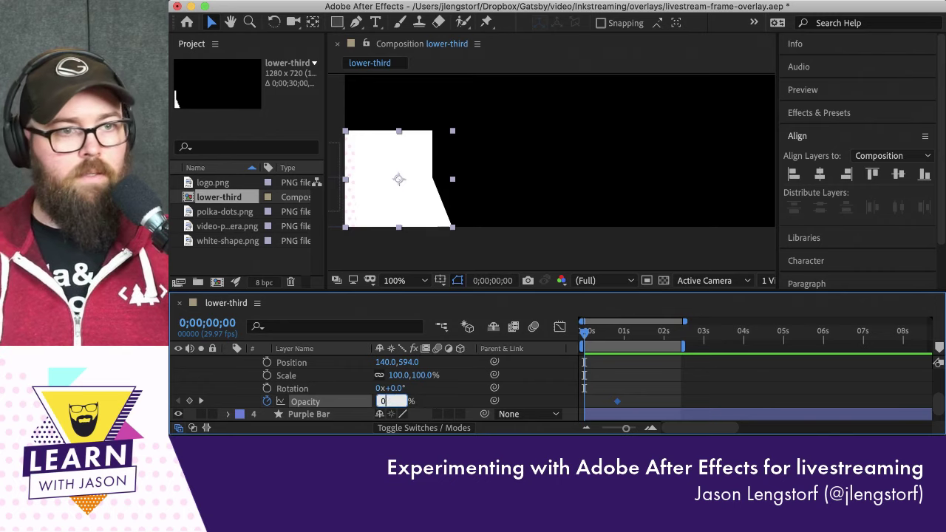
pyautogui.press('Return')
pyautogui.click(419, 252)
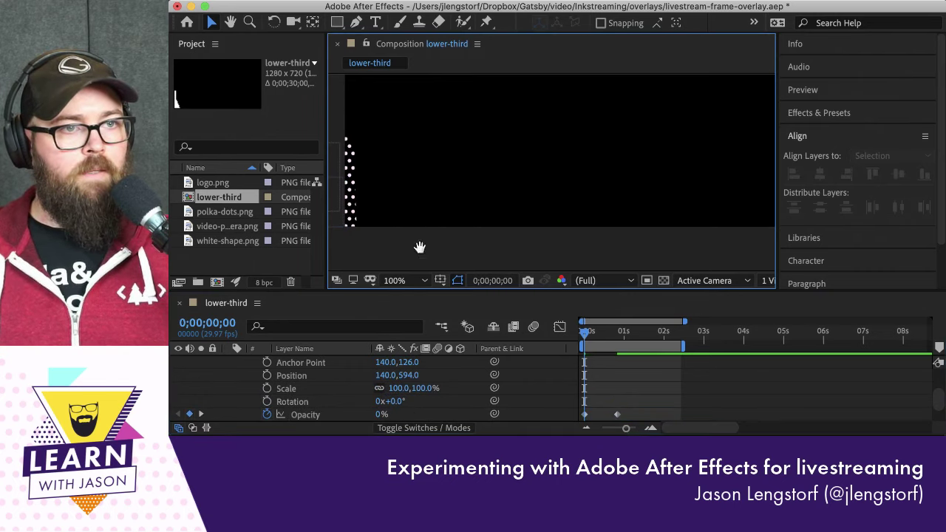
pyautogui.press('space')
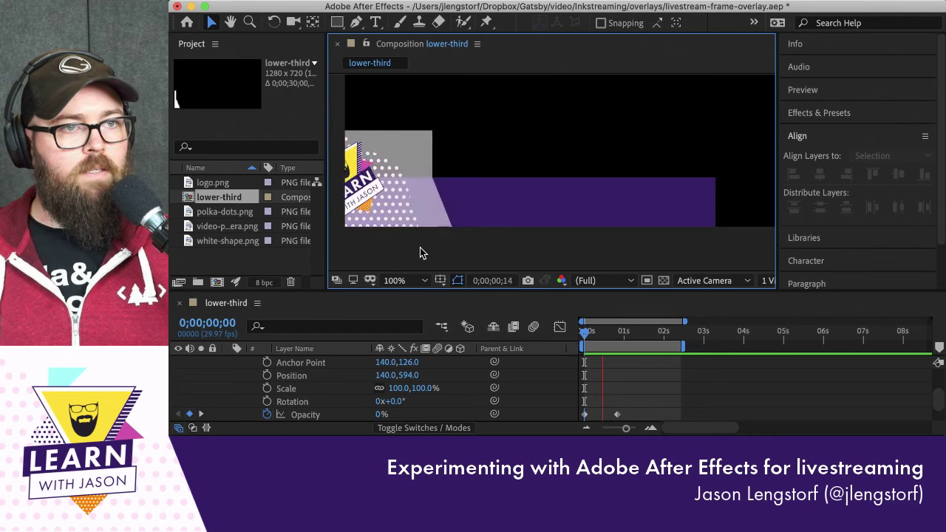
pyautogui.press('space')
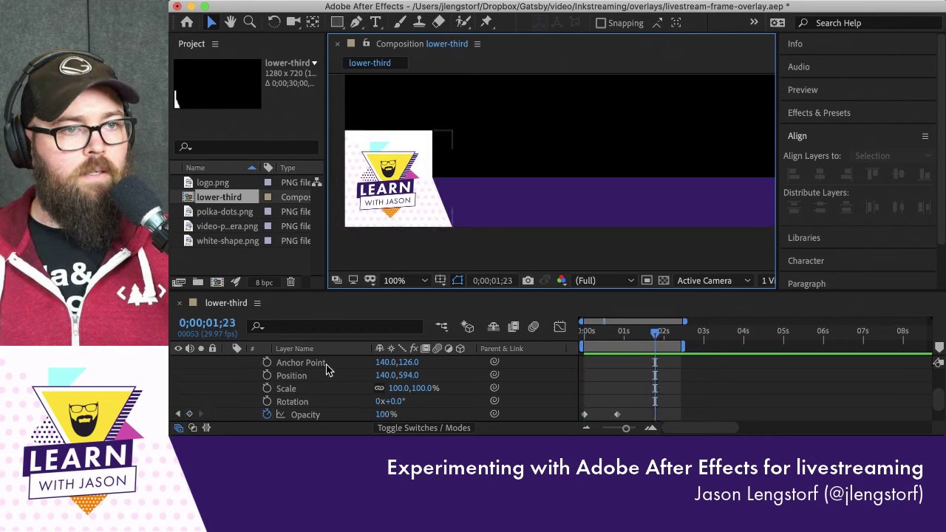
pyautogui.click(559, 328)
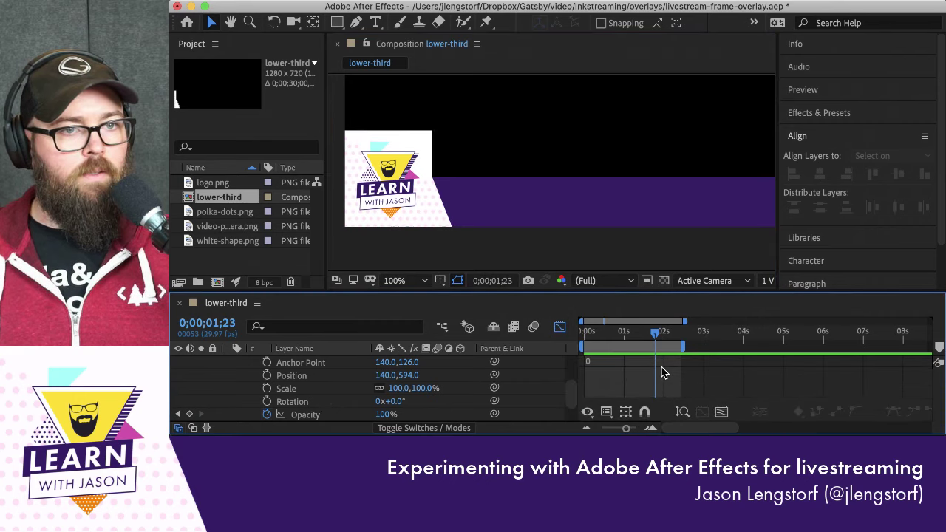
# Apply Easy Ease to both White Shape opacity keyframes in the Graph Editor for an S-curve
pyautogui.moveTo(658, 290); pyautogui.dragTo(659, 181)
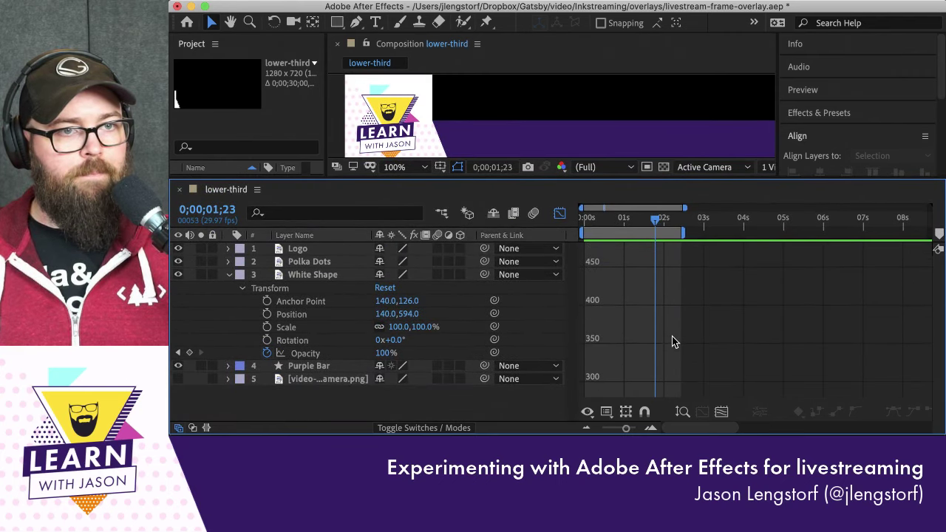
pyautogui.click(682, 412)
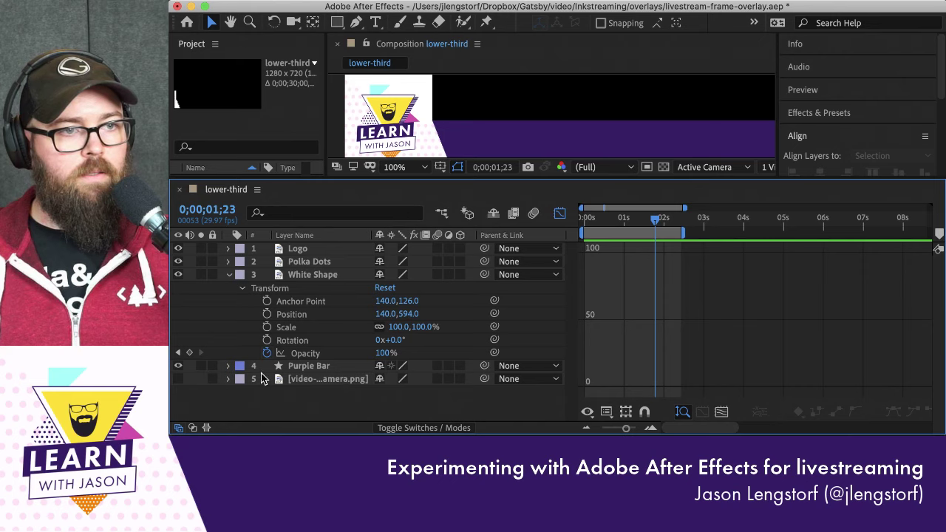
pyautogui.click(303, 354)
pyautogui.click(617, 253)
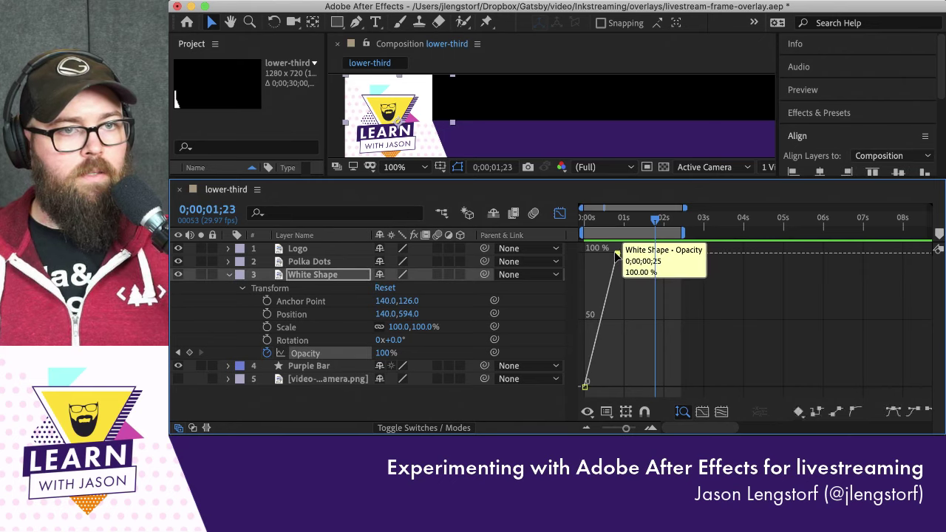
pyautogui.keyDown('shift'); pyautogui.click(584, 386); pyautogui.keyUp('shift')
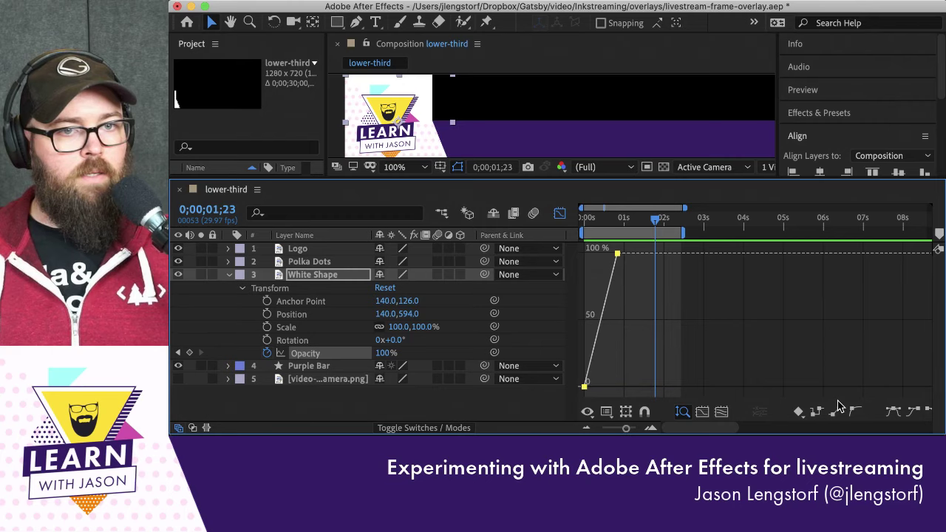
pyautogui.click(893, 415)
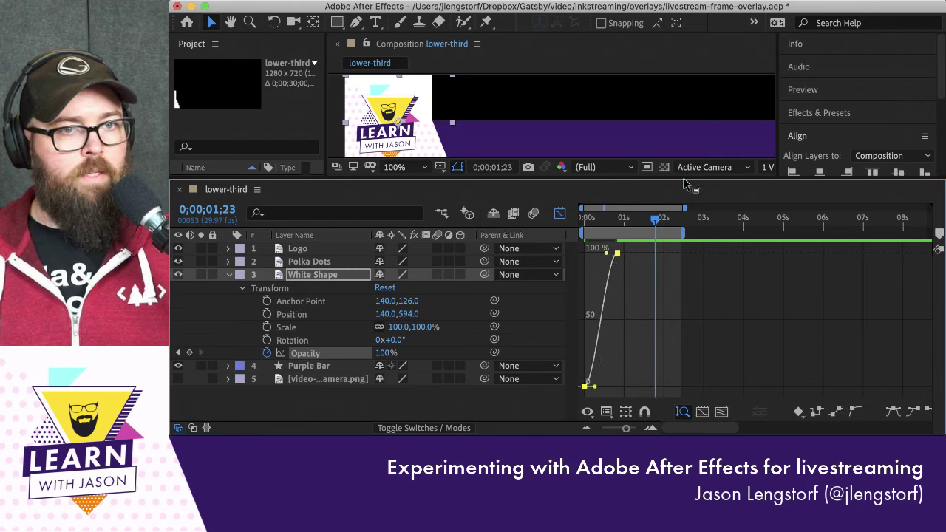
pyautogui.moveTo(681, 178); pyautogui.dragTo(681, 330)
pyautogui.click(643, 288)
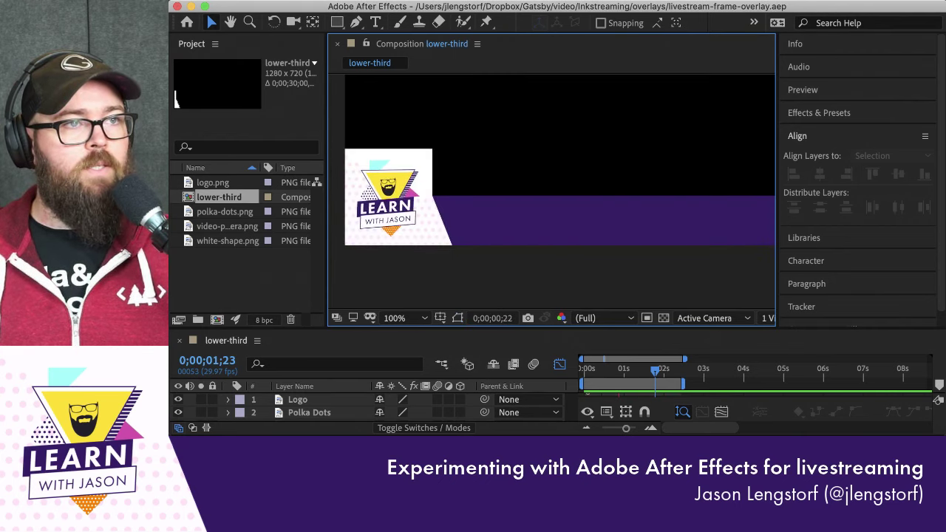
# Add the lower-third composition to the Render Queue
pyautogui.click(81, 1)
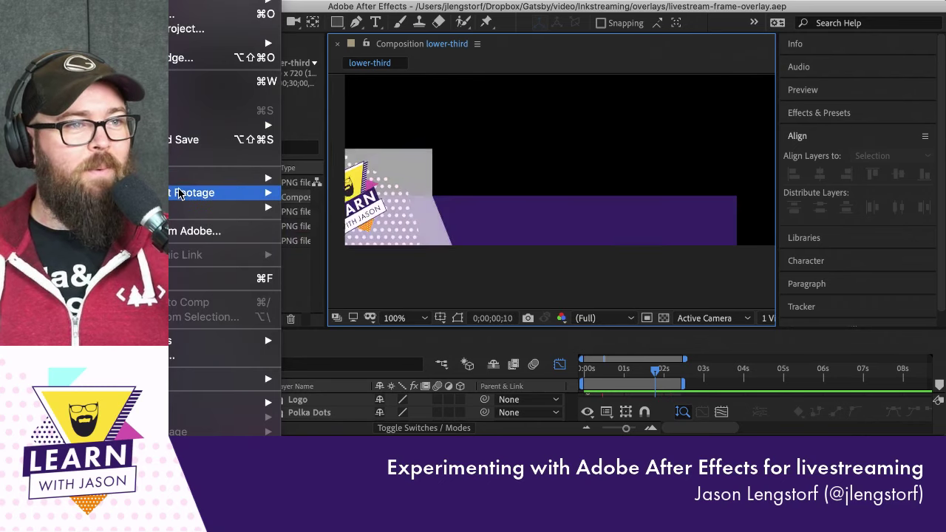
pyautogui.moveTo(179, 194)
pyautogui.moveTo(262, 208)
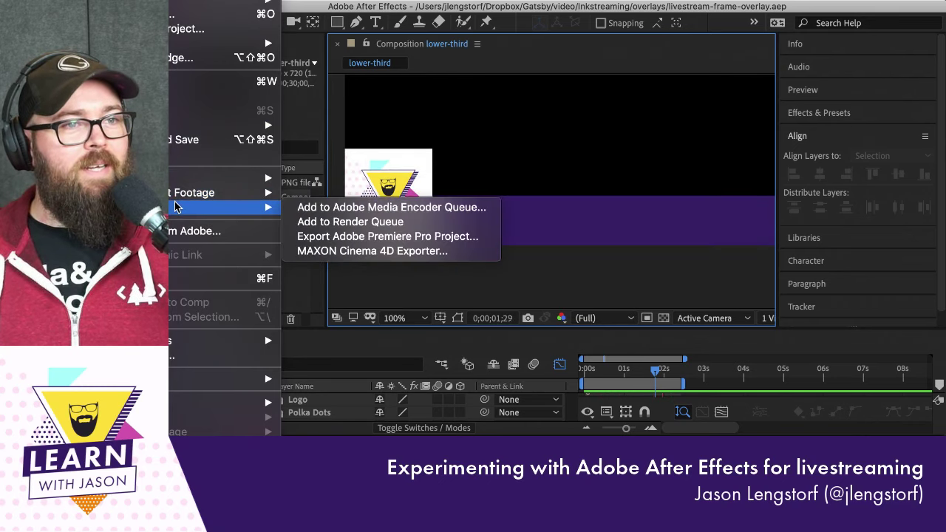
pyautogui.click(316, 223)
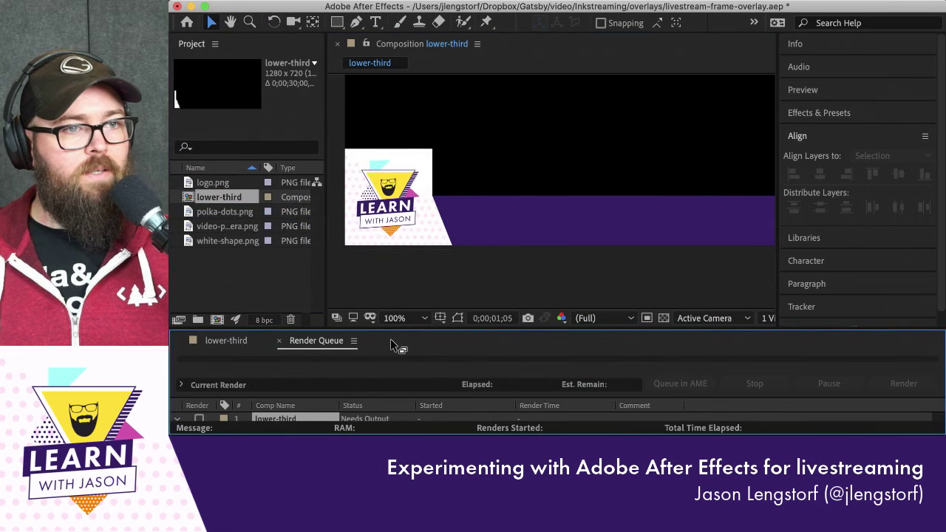
pyautogui.moveTo(410, 328); pyautogui.dragTo(412, 207)
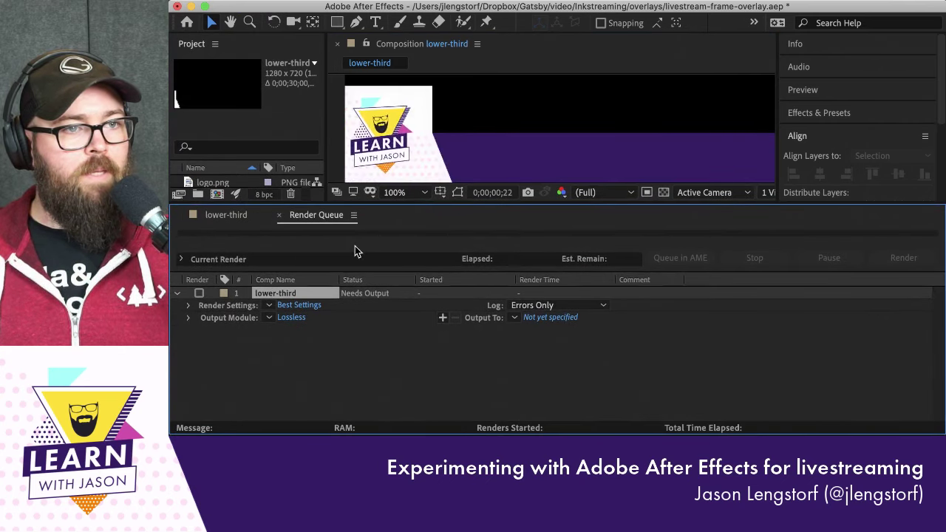
# Create custom render settings with Best quality, Full resolution and Read Only disk cache
pyautogui.click(268, 307)
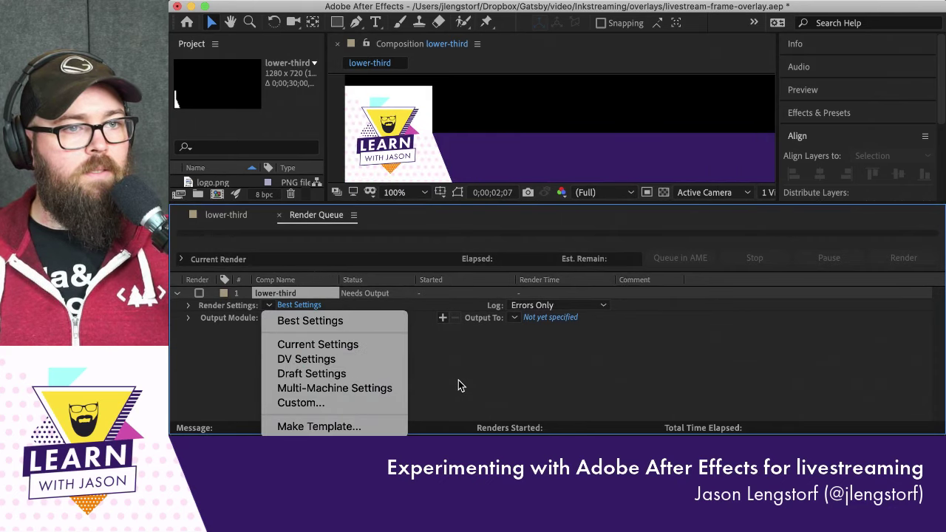
pyautogui.click(339, 404)
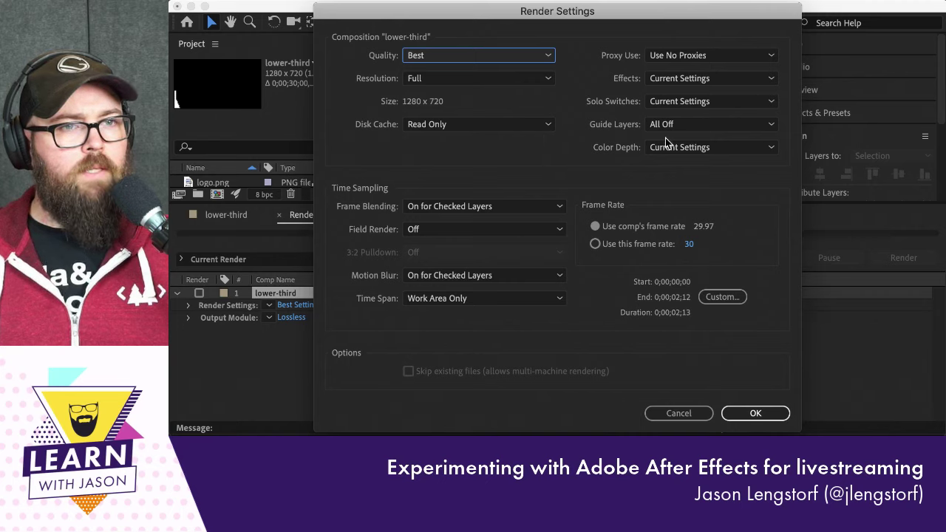
pyautogui.click(685, 79)
pyautogui.click(610, 79)
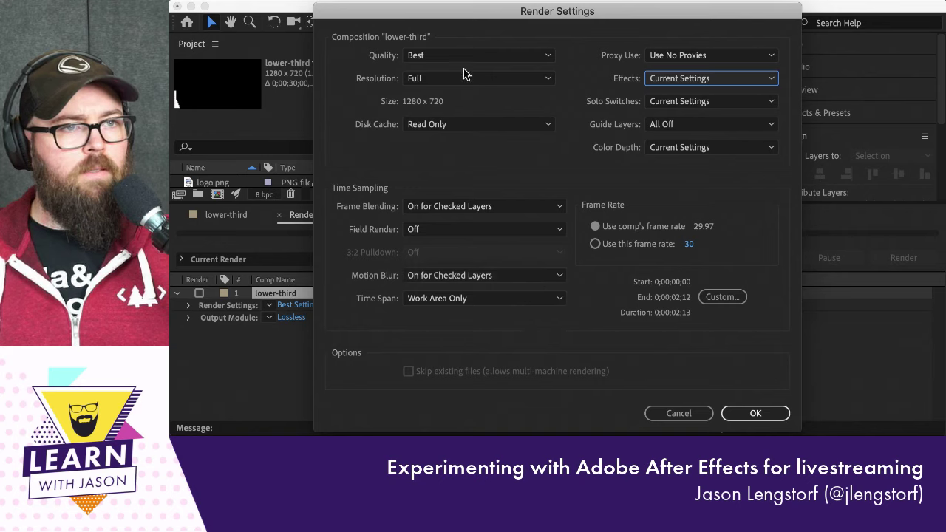
pyautogui.click(457, 55)
pyautogui.click(381, 63)
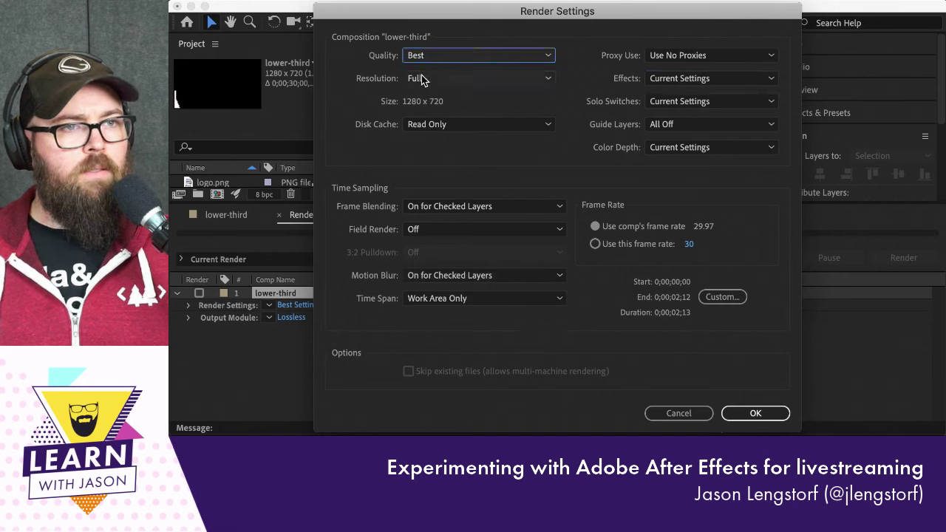
pyautogui.click(422, 79)
pyautogui.click(372, 76)
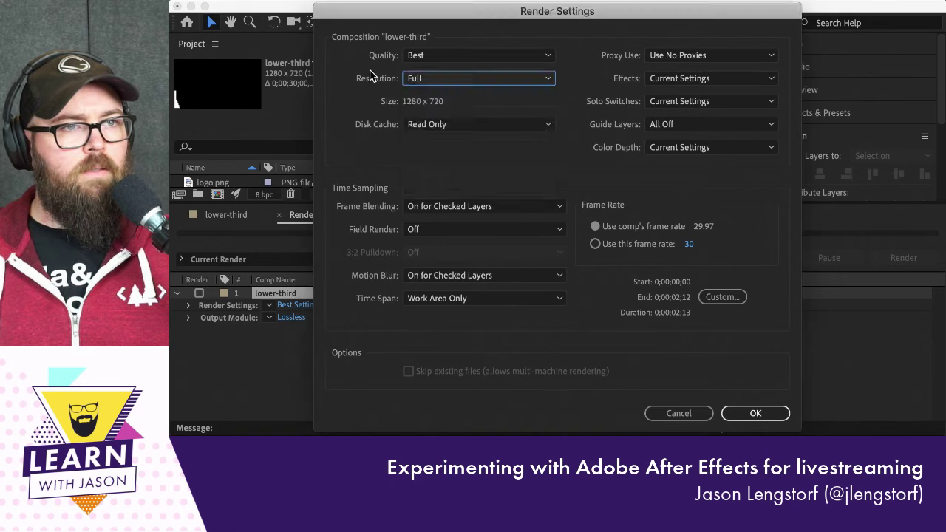
pyautogui.click(434, 127)
pyautogui.click(382, 113)
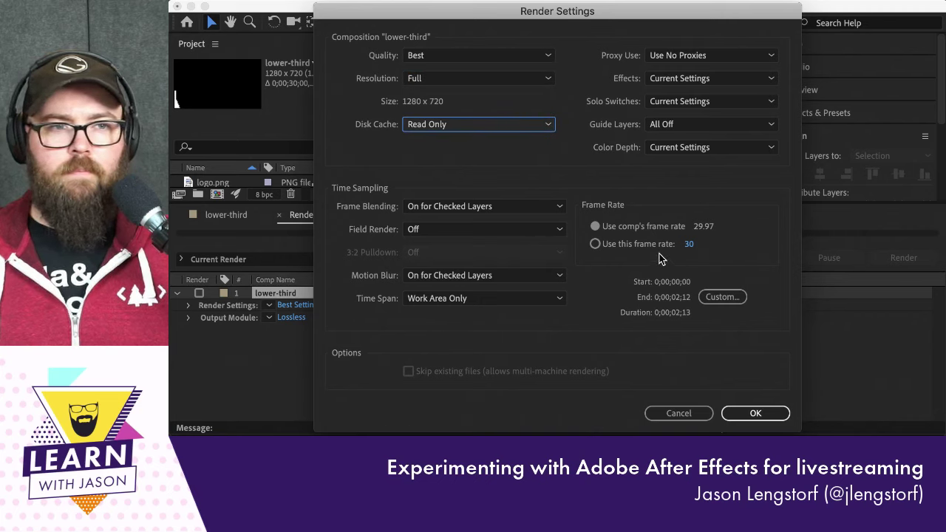
# Try QuickTime DV NTSC 48kHz with Alpha channels, then set the output module to Lossless with Alpha
pyautogui.click(746, 414)
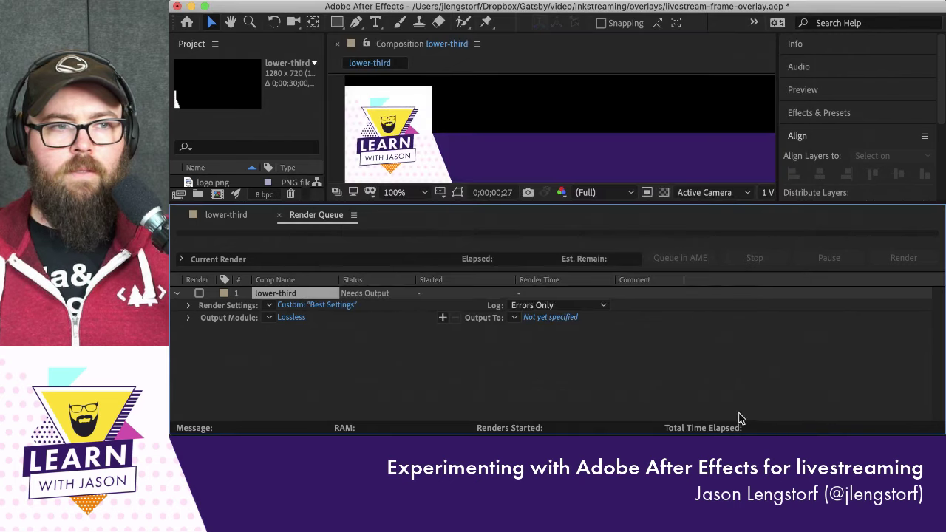
pyautogui.click(269, 318)
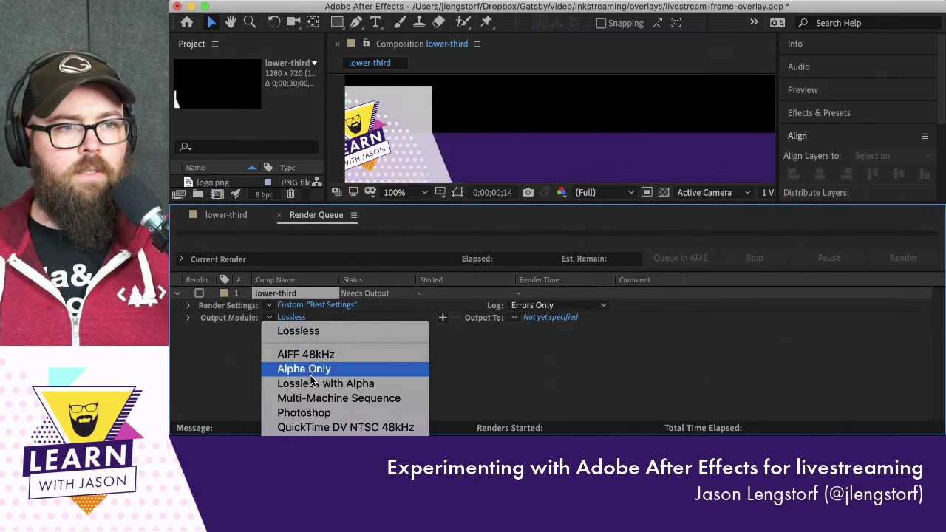
pyautogui.click(329, 428)
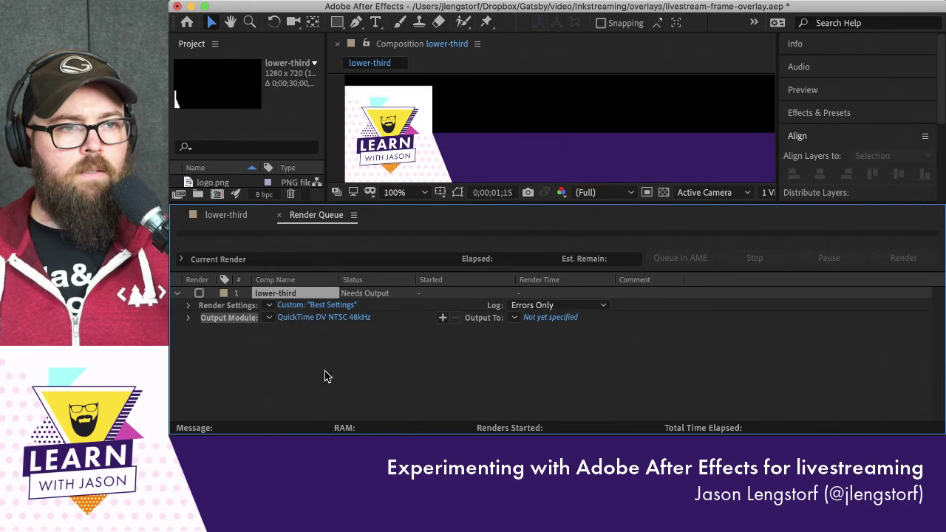
pyautogui.click(295, 317)
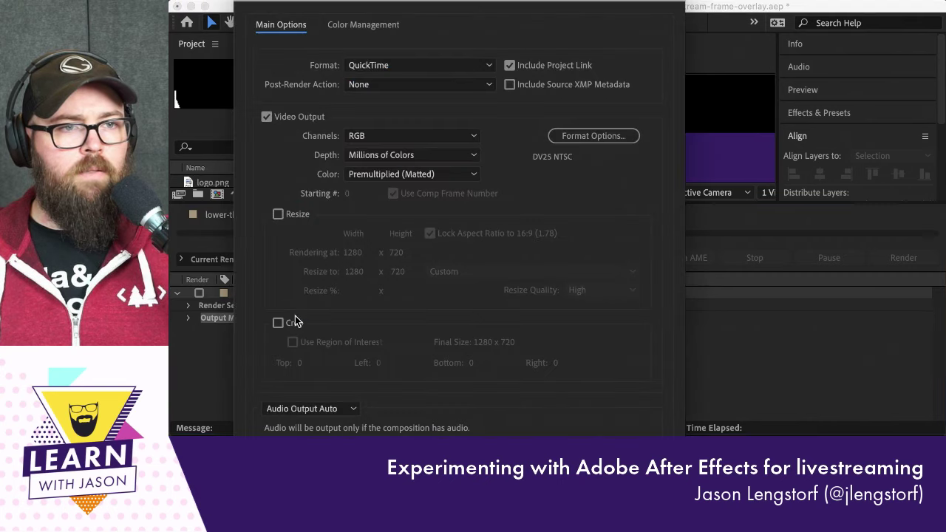
pyautogui.click(403, 136)
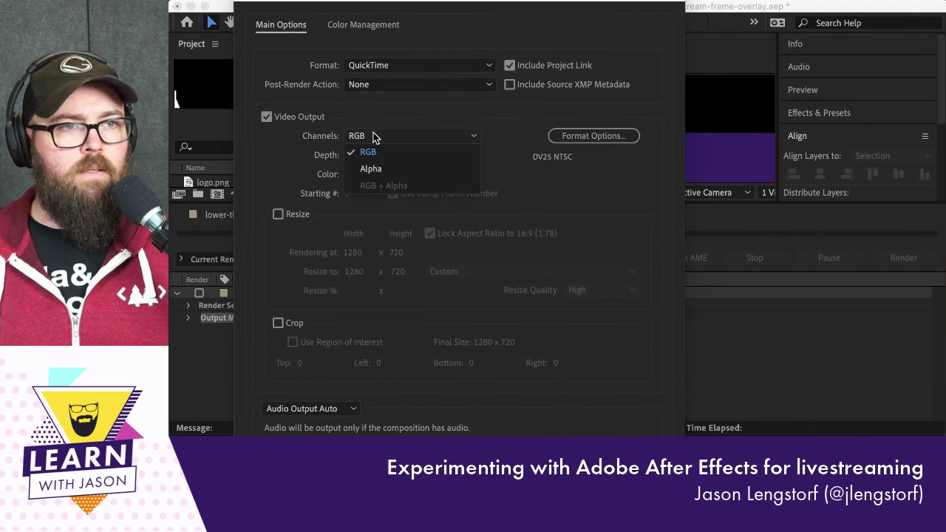
pyautogui.click(384, 171)
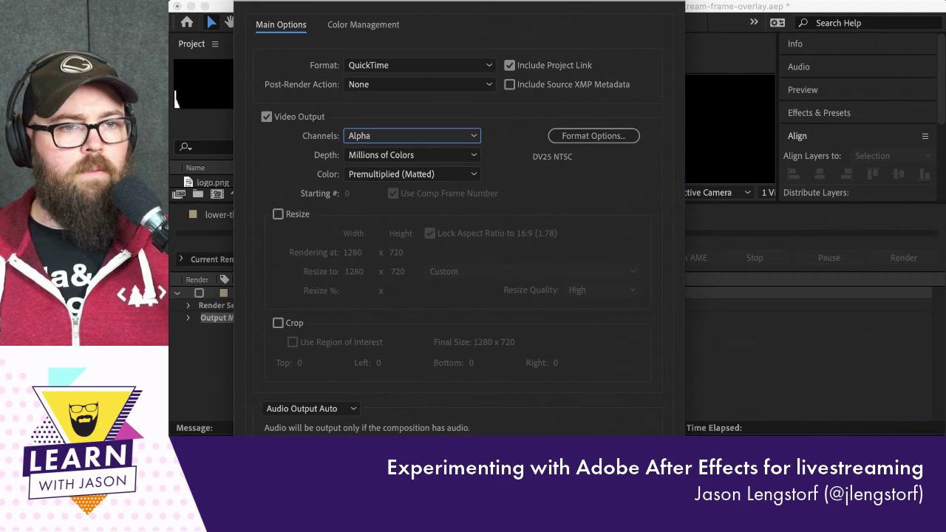
pyautogui.press('Return')
pyautogui.click(269, 317)
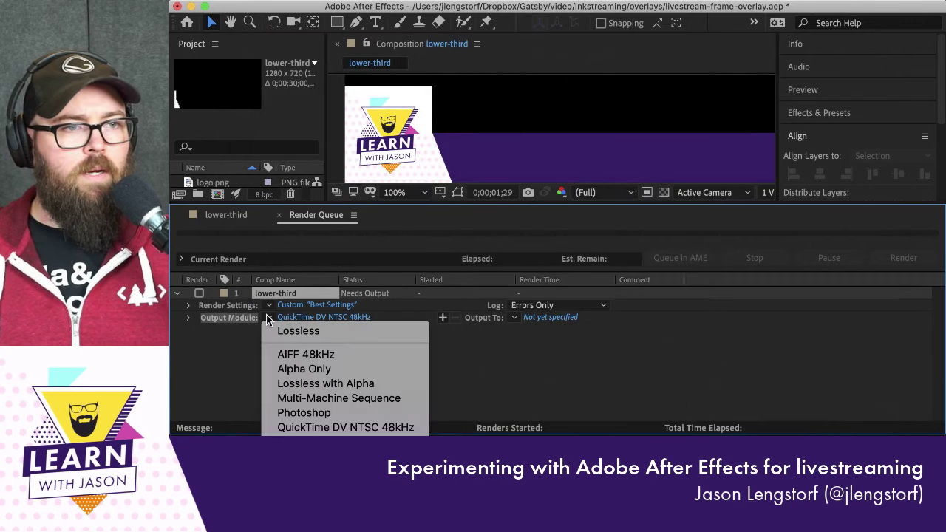
pyautogui.click(341, 385)
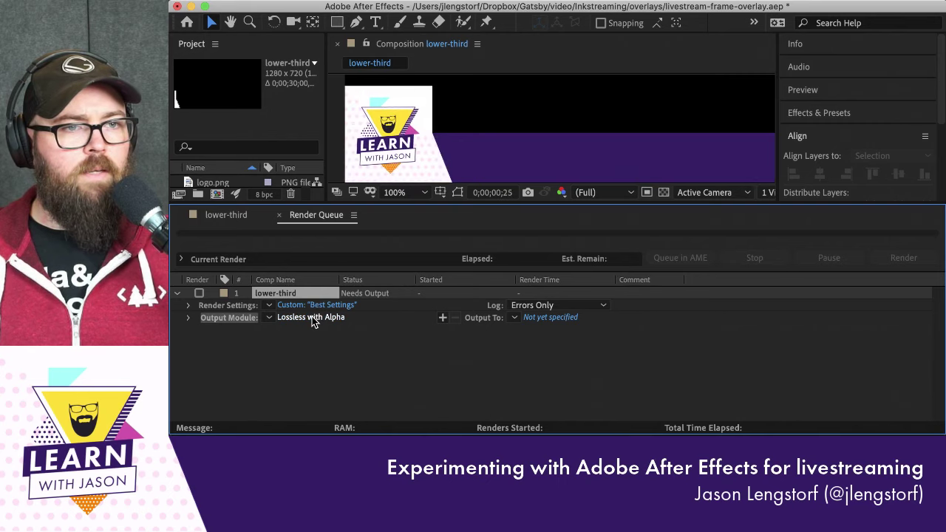
# Point the lower-third output to Dropbox/Gatsby/video/inkstreaming/overlays/livestream-frame-overlay_AME/lower-third.mov, replacing the existing file
pyautogui.click(543, 318)
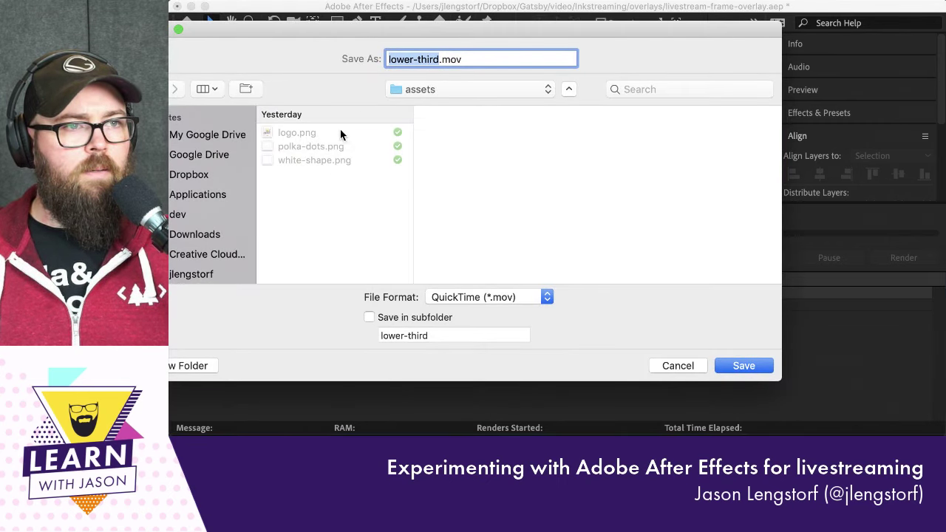
pyautogui.click(190, 177)
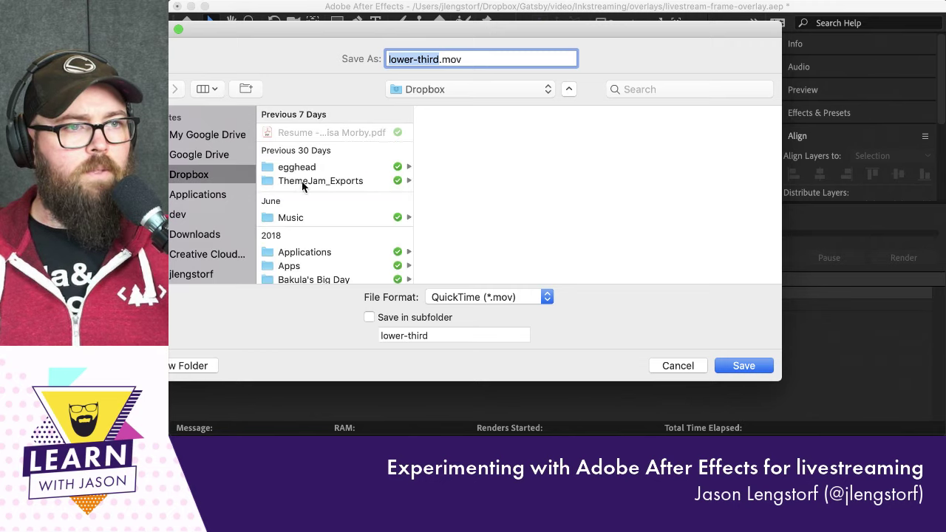
pyautogui.scroll(-2, 304, 207)
pyautogui.scroll(-1, 305, 210)
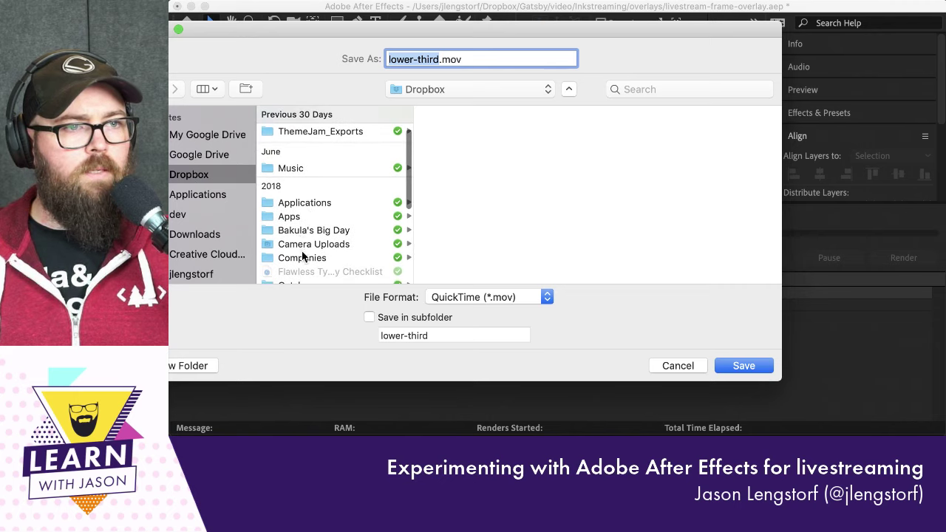
pyautogui.scroll(-4, 302, 255)
pyautogui.click(301, 240)
pyautogui.click(453, 188)
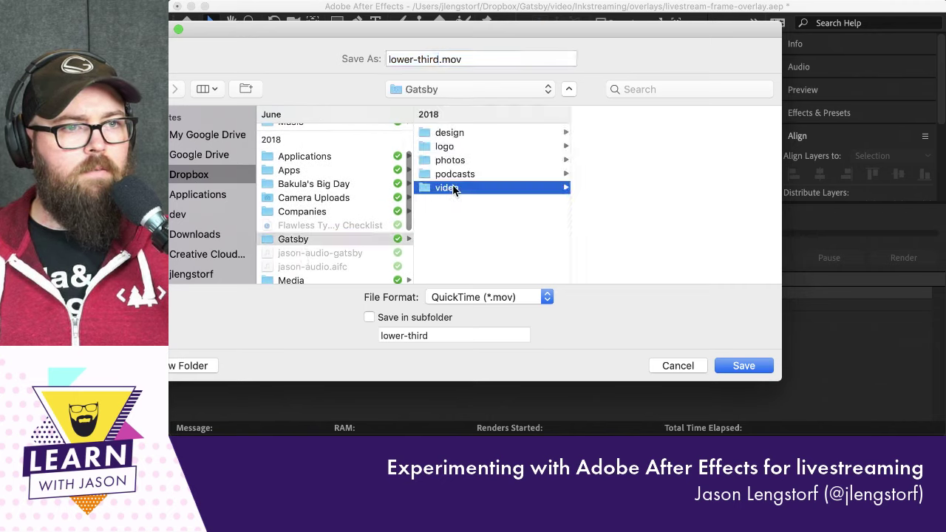
pyautogui.click(614, 197)
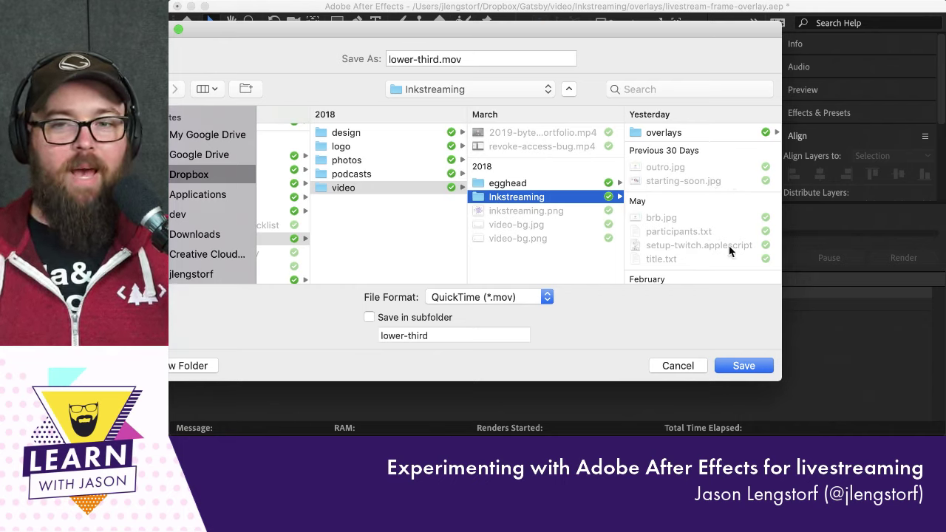
pyautogui.click(665, 134)
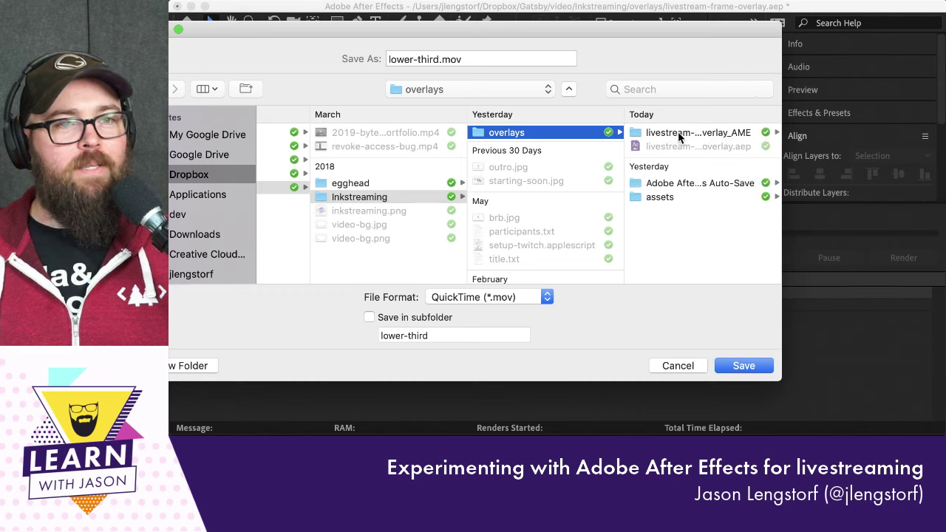
pyautogui.click(669, 135)
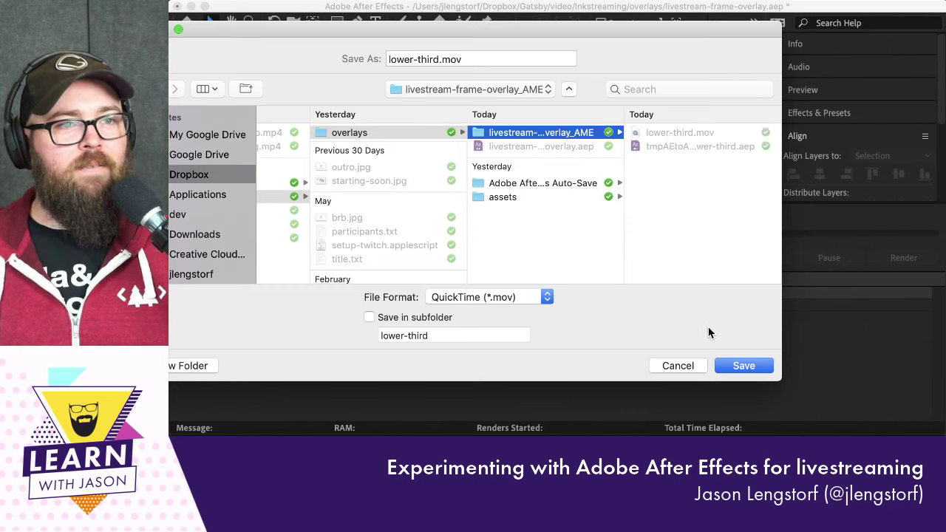
pyautogui.click(751, 371)
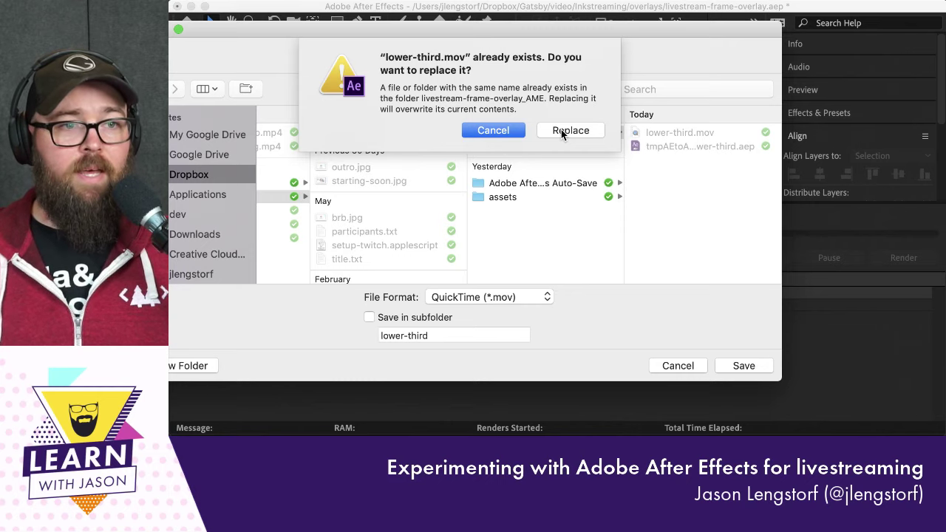
pyautogui.click(561, 130)
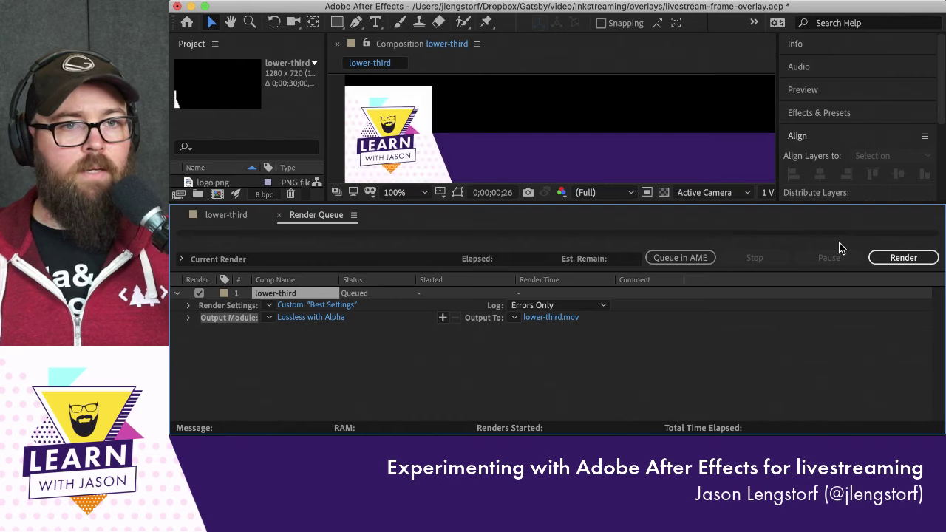
# Run the lower-third render, dismiss the can't-delete-file error, and leave the log at Errors Only
pyautogui.click(887, 257)
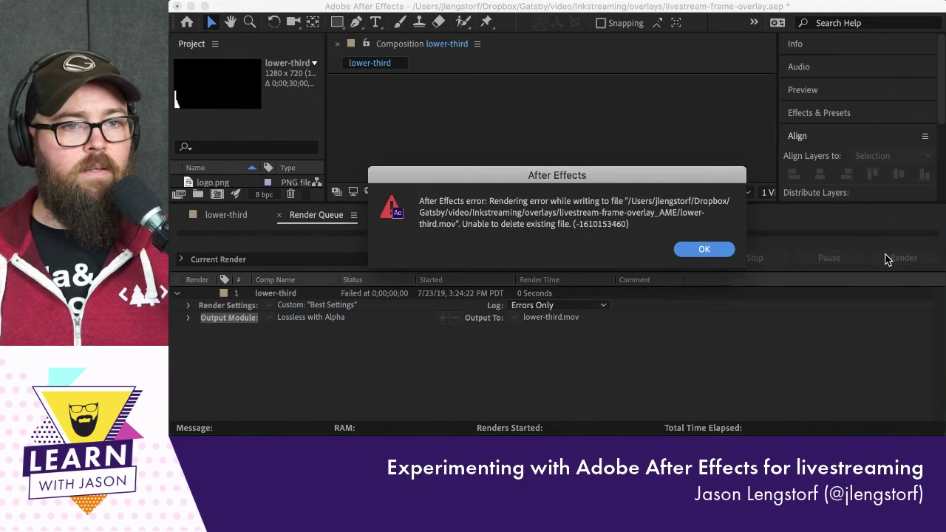
pyautogui.click(702, 250)
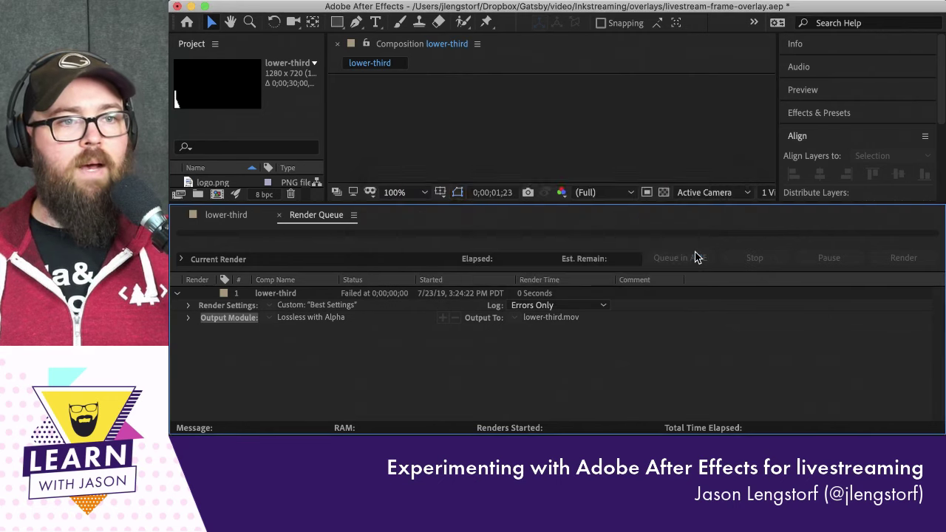
pyautogui.click(555, 305)
pyautogui.click(462, 320)
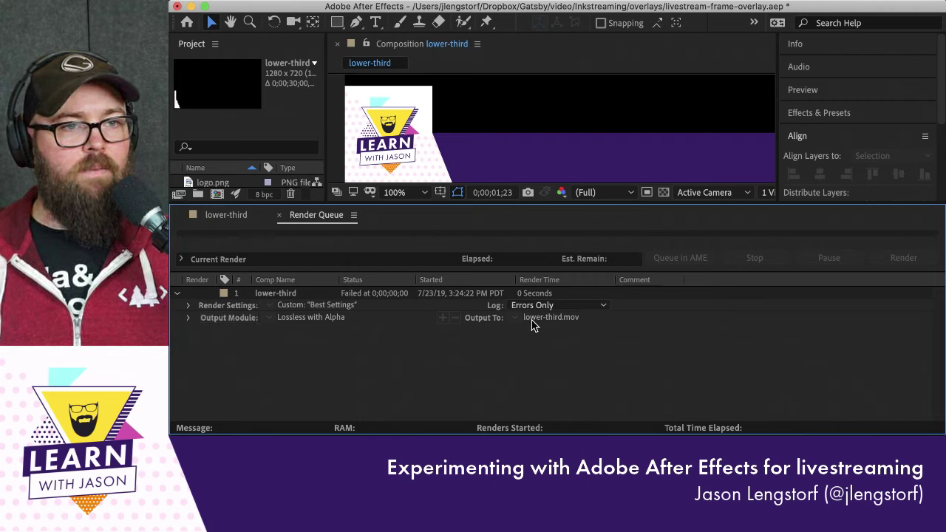
pyautogui.click(569, 309)
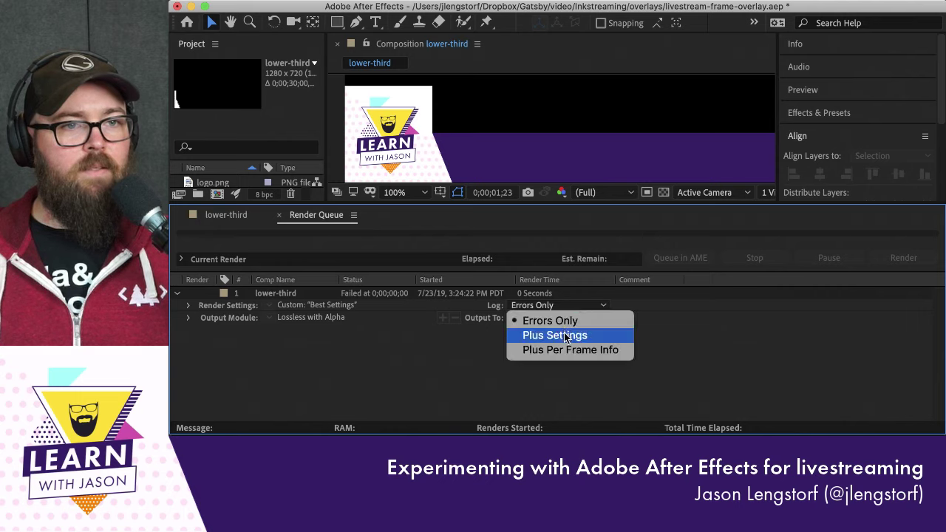
pyautogui.click(673, 340)
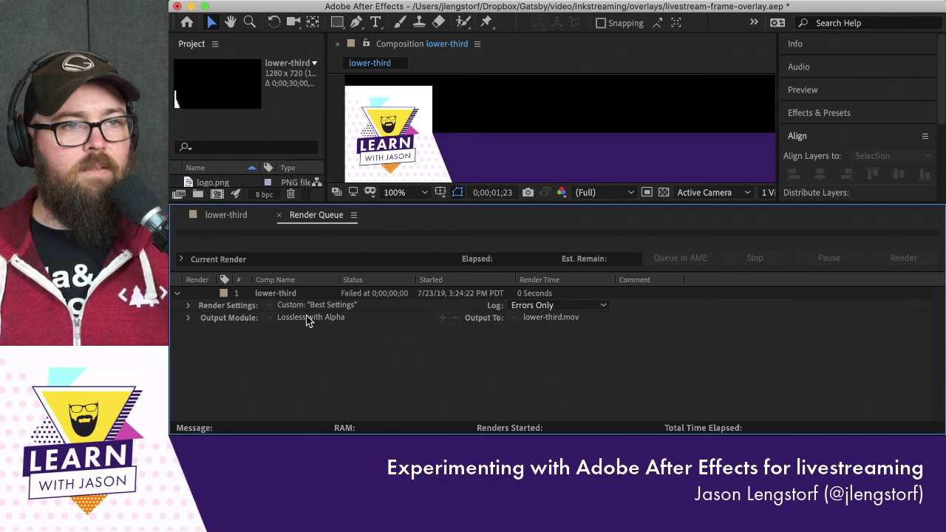
pyautogui.click(277, 127)
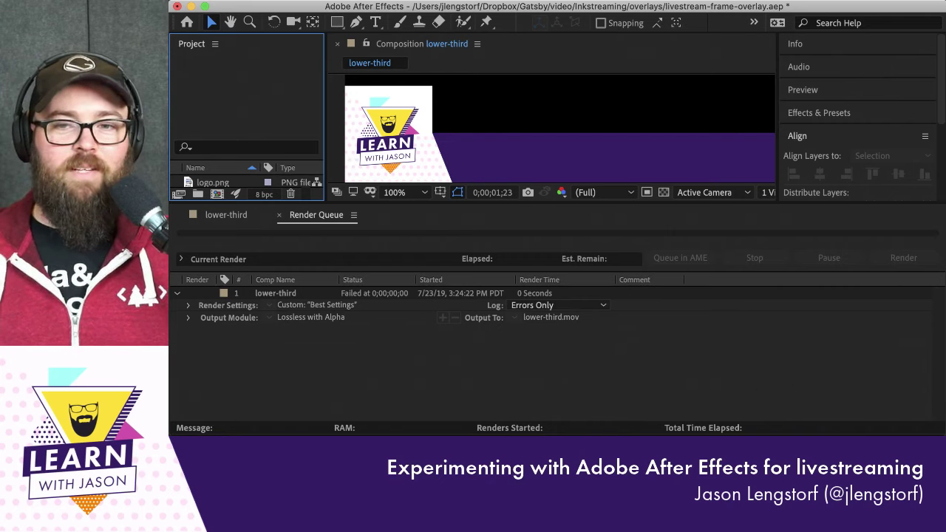
pyautogui.press('super+Tab')
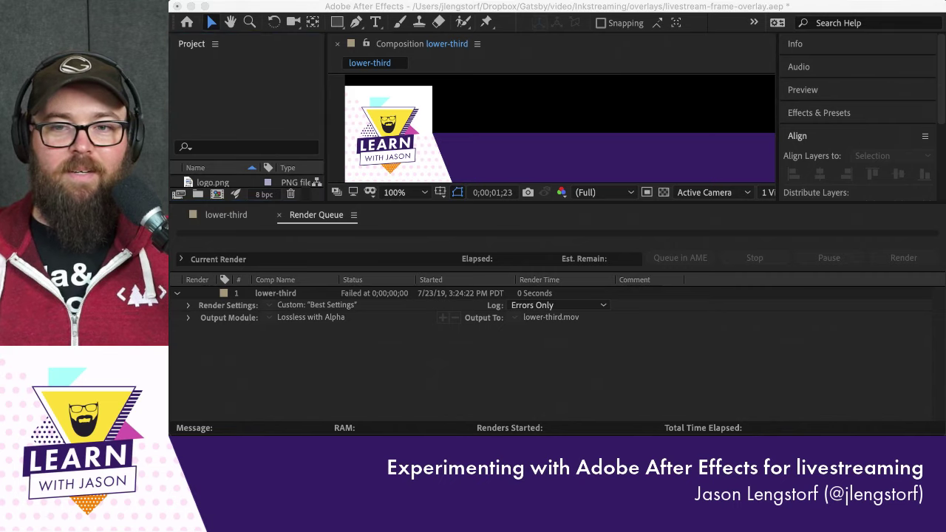
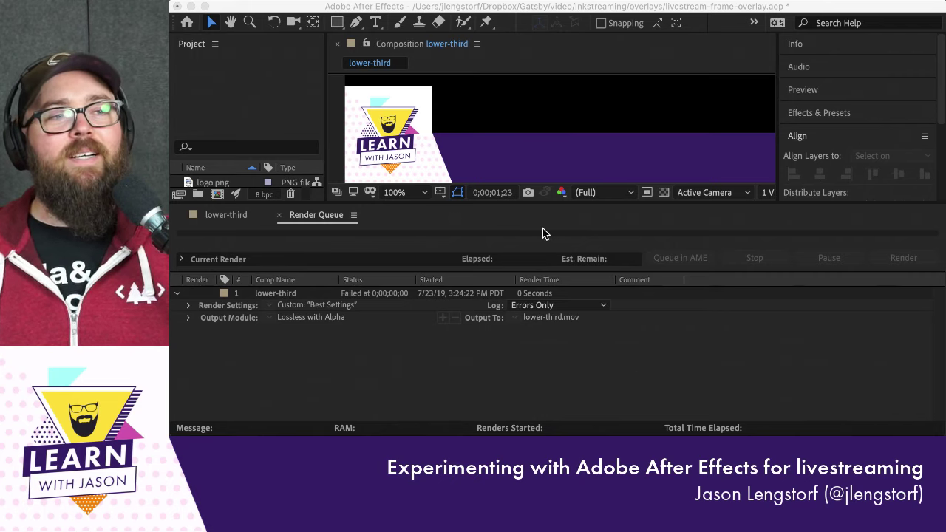
# Expand the failed Current Render details, then return to the lower-third composition's timeline
pyautogui.click(180, 265)
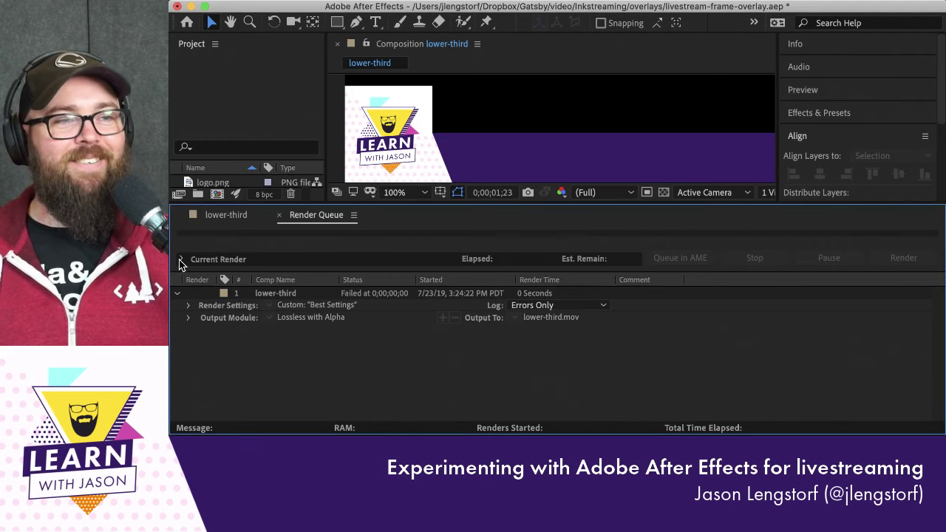
pyautogui.click(180, 261)
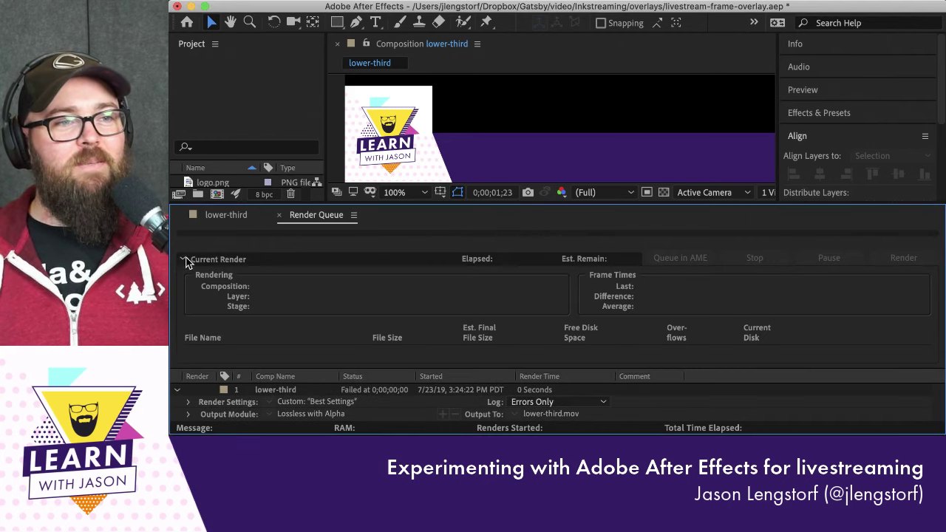
pyautogui.click(220, 217)
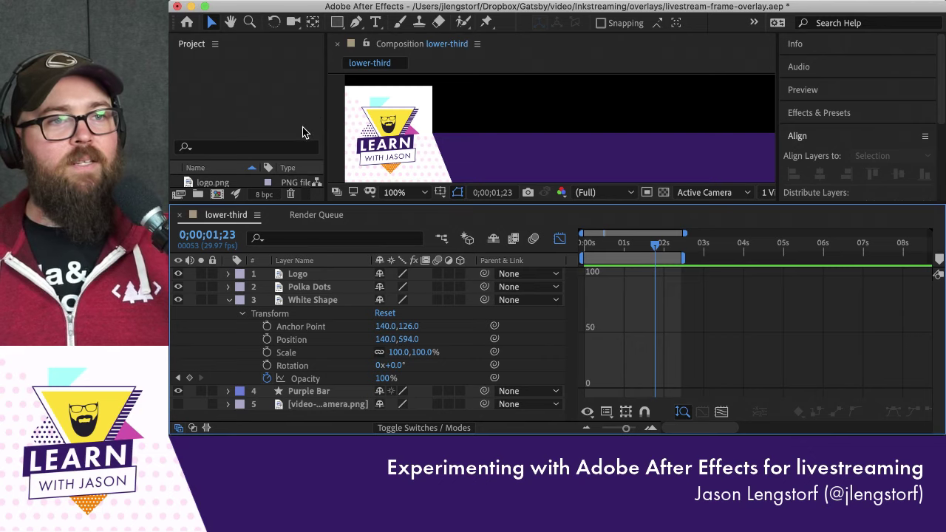
# Save the project and close the lower-third composition, leaving the Composition panel empty
pyautogui.press('super+s')
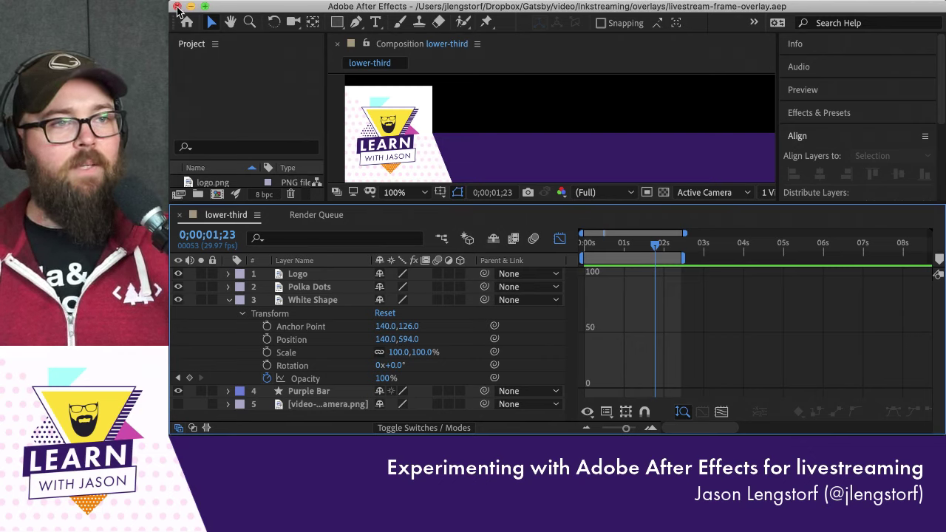
pyautogui.click(339, 44)
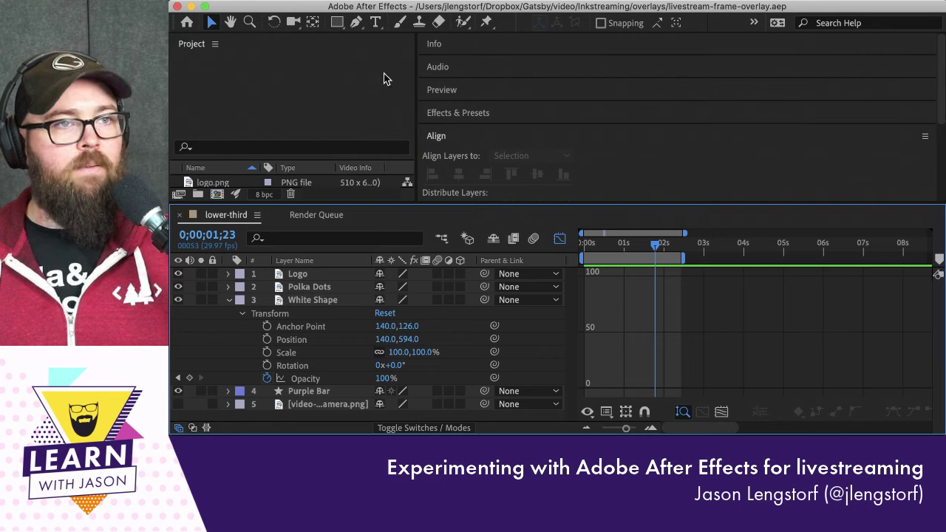
pyautogui.click(118, 0)
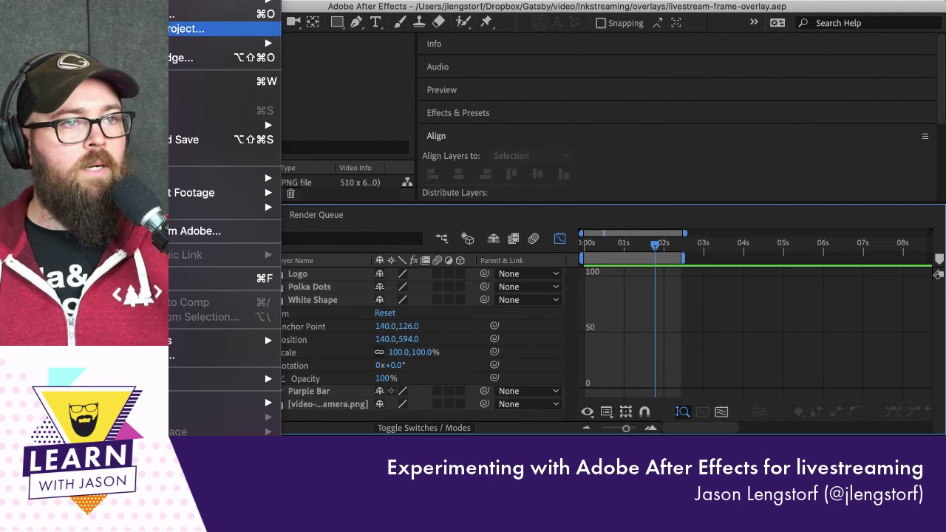
pyautogui.moveTo(222, 2)
pyautogui.moveTo(433, 1)
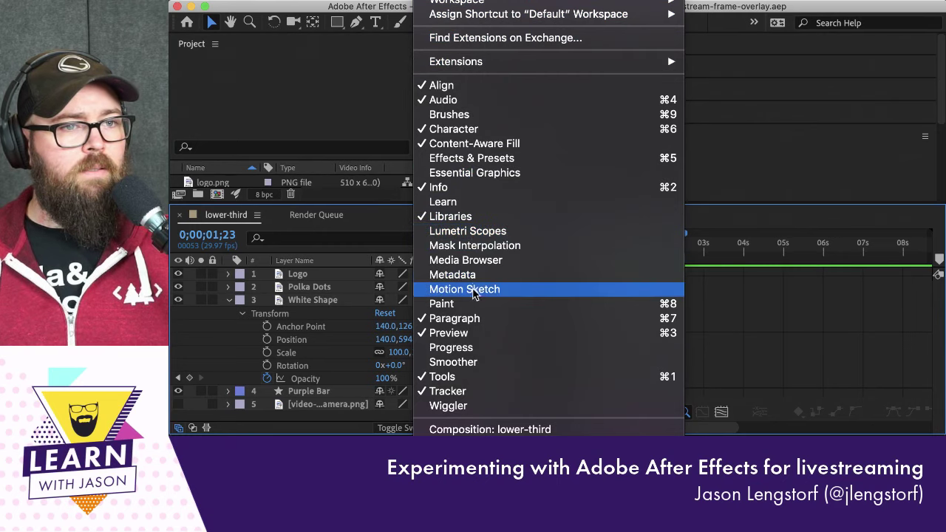
pyautogui.click(482, 429)
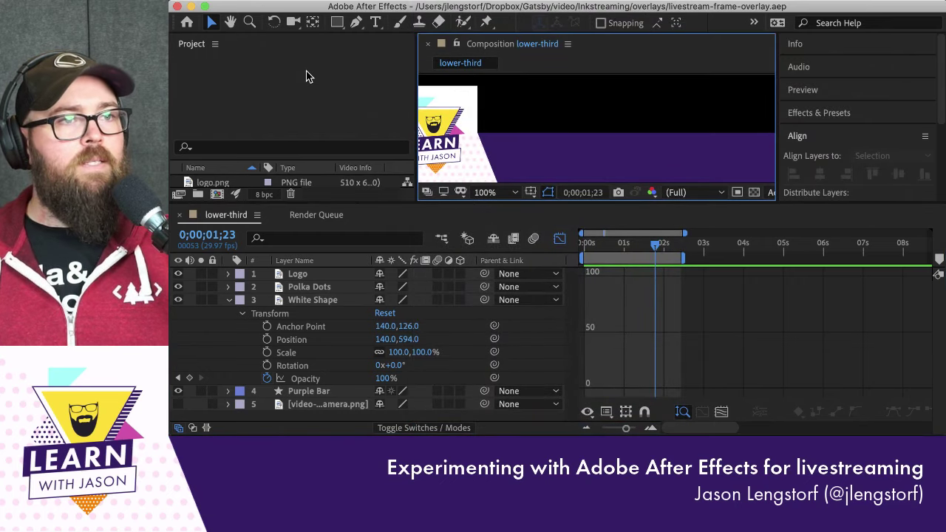
pyautogui.press('super+w')
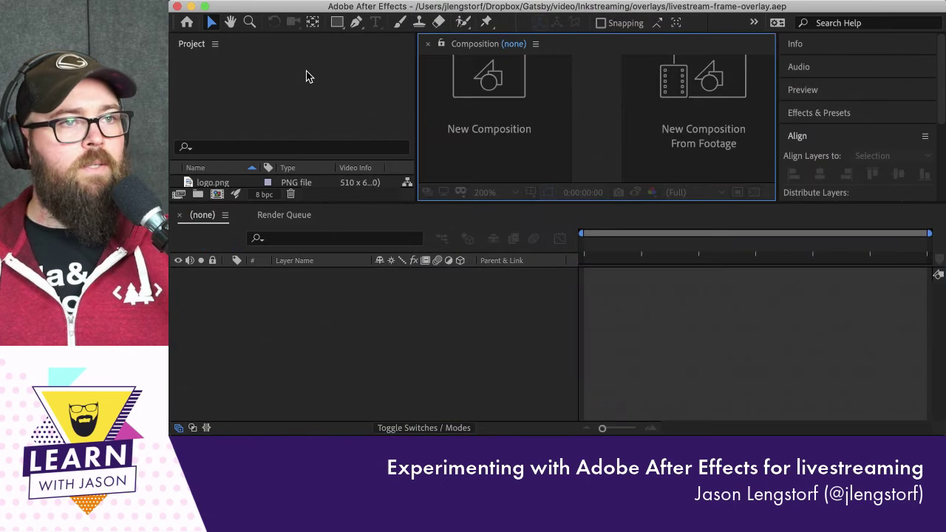
# Create a 1280×720, 29.97 fps, 30-second composition 'full-screen-brb', then switch to Finder
pyautogui.click(499, 129)
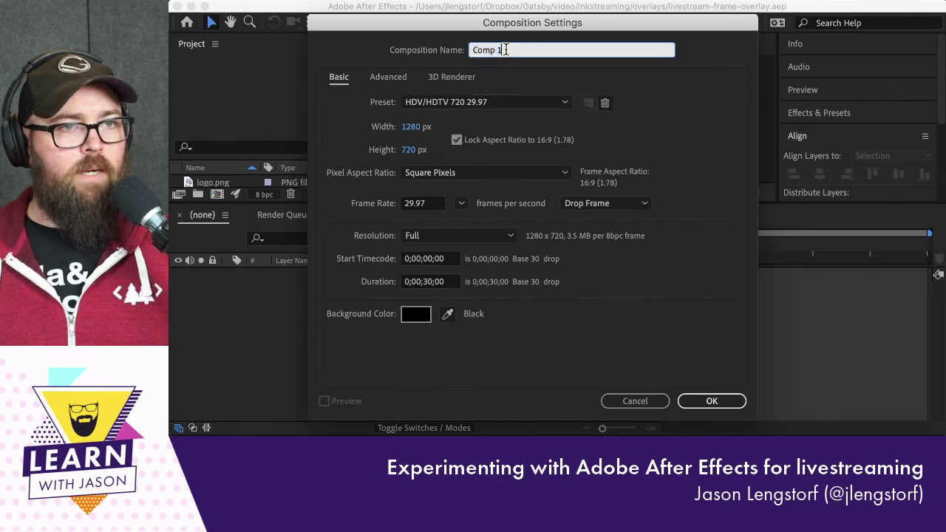
pyautogui.write('fu')
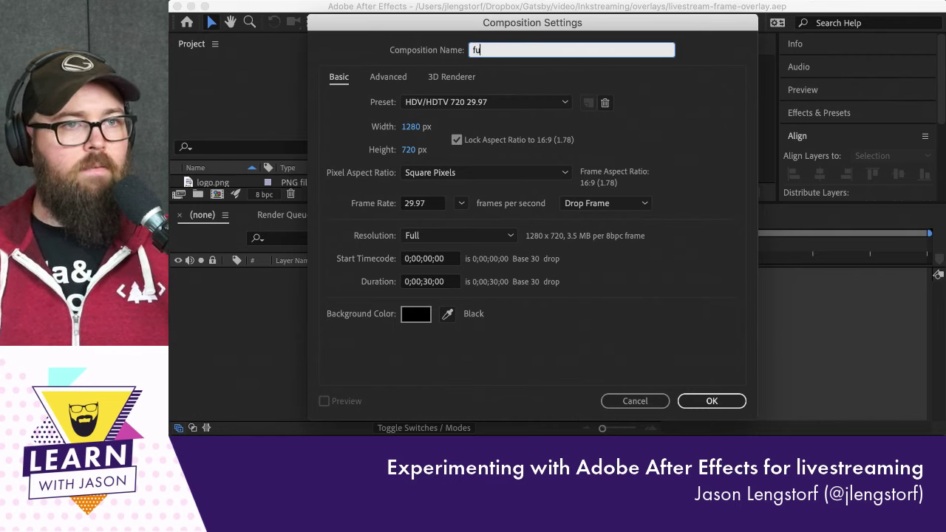
pyautogui.write('ll-screen-')
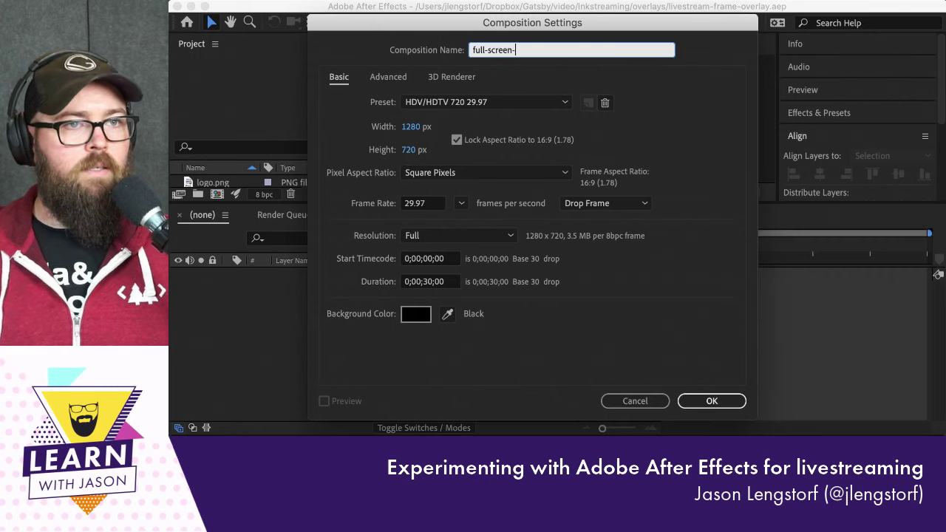
pyautogui.write('brb')
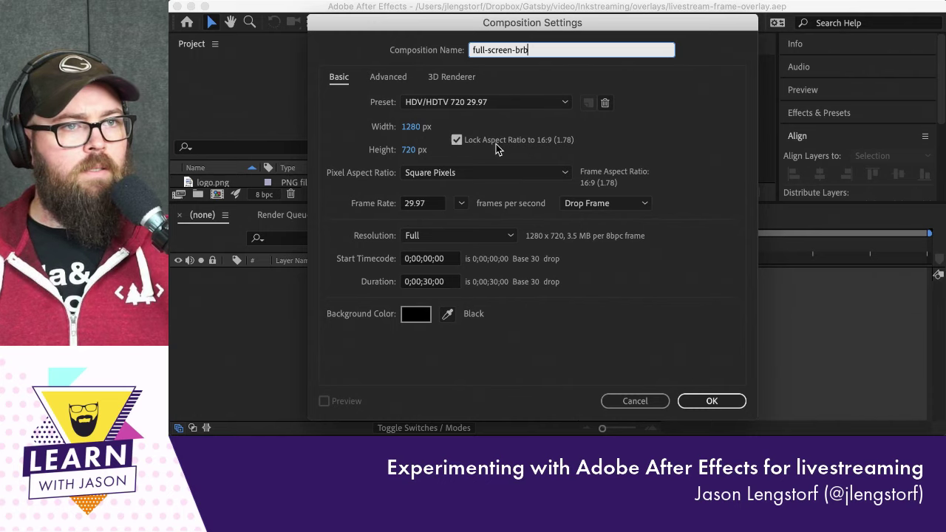
pyautogui.click(706, 402)
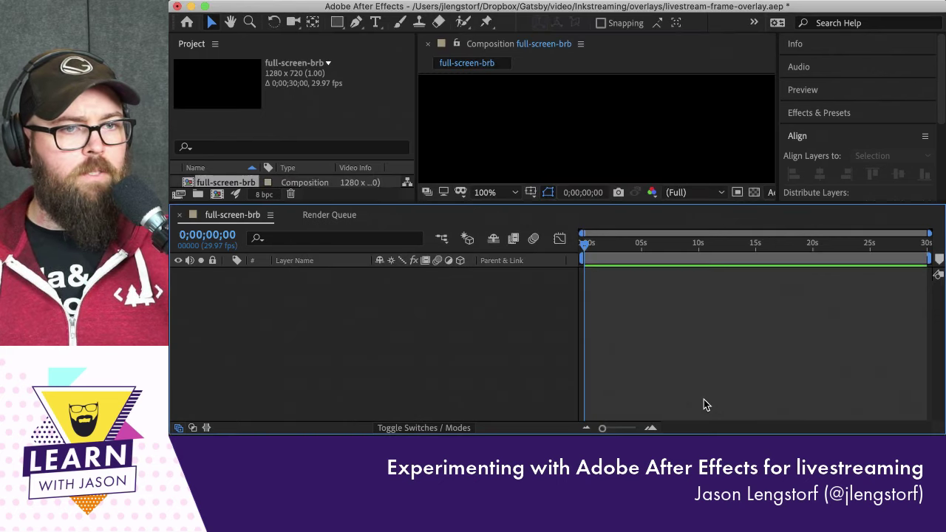
pyautogui.scroll(-3, 554, 144)
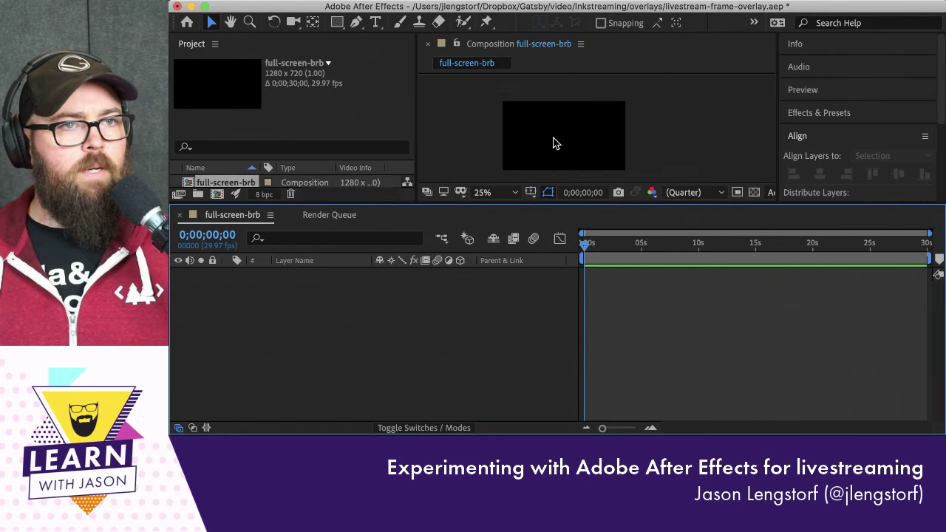
pyautogui.scroll(2, 556, 142)
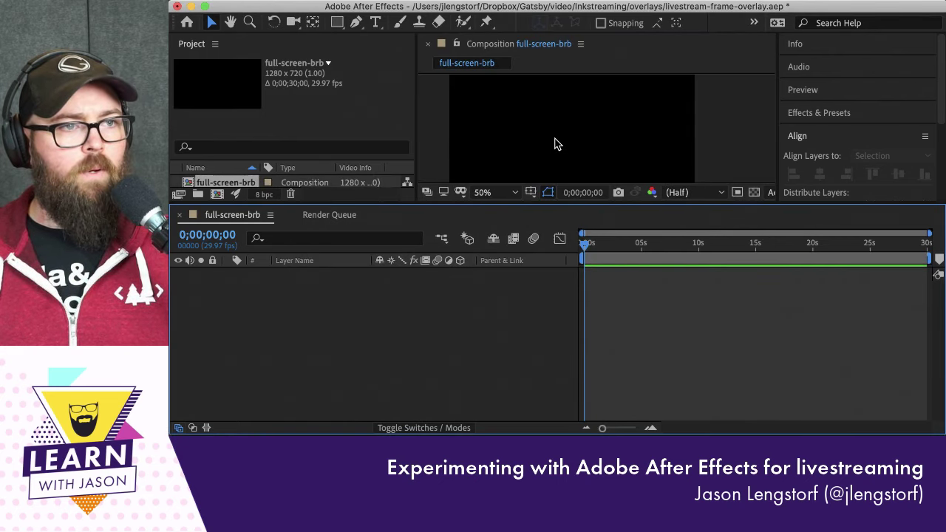
pyautogui.press('super+Tab')
pyautogui.press('super+Tab')
pyautogui.press('super+Tab')
pyautogui.press('super+Tab')
pyautogui.press('super+Tab')
pyautogui.press('super+Tab')
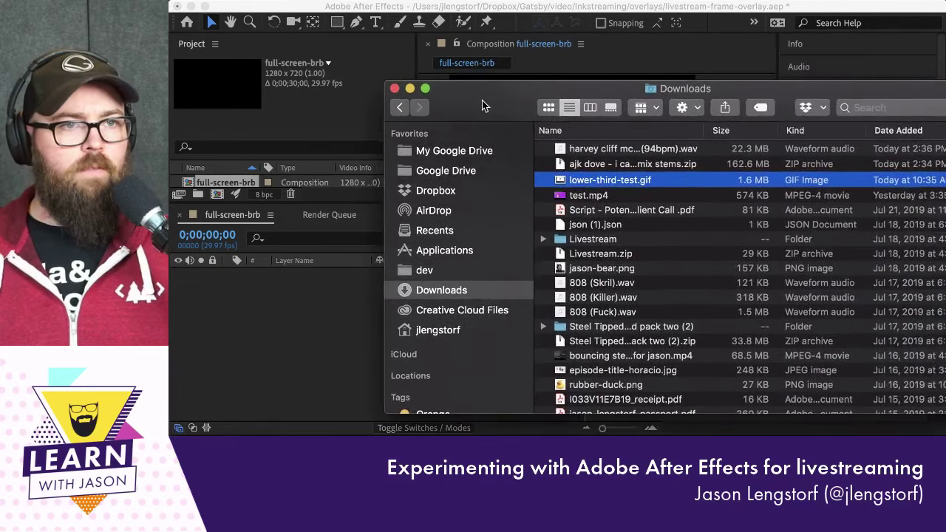
# Browse Finder to Dropbox > Gatsby > video > Inkstreaming > overlays > assets
pyautogui.click(347, 191)
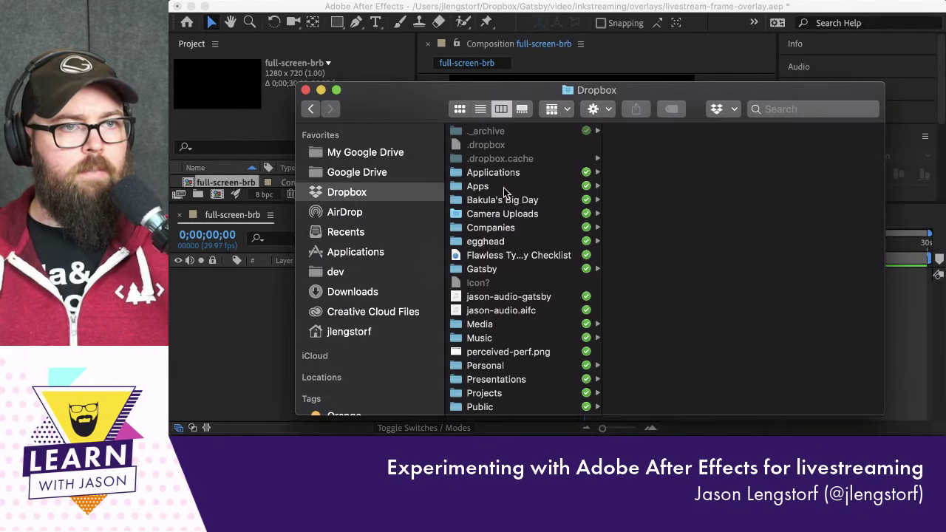
pyautogui.click(484, 264)
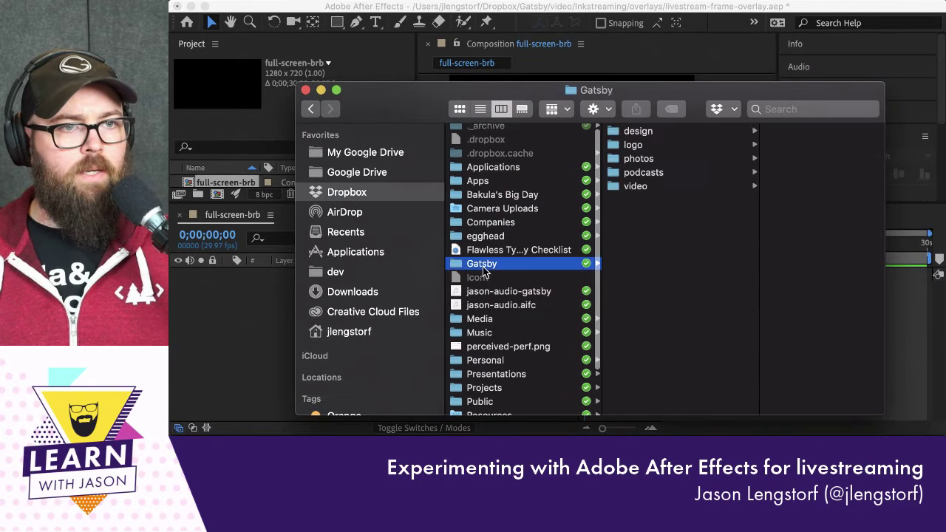
pyautogui.click(645, 190)
pyautogui.click(773, 158)
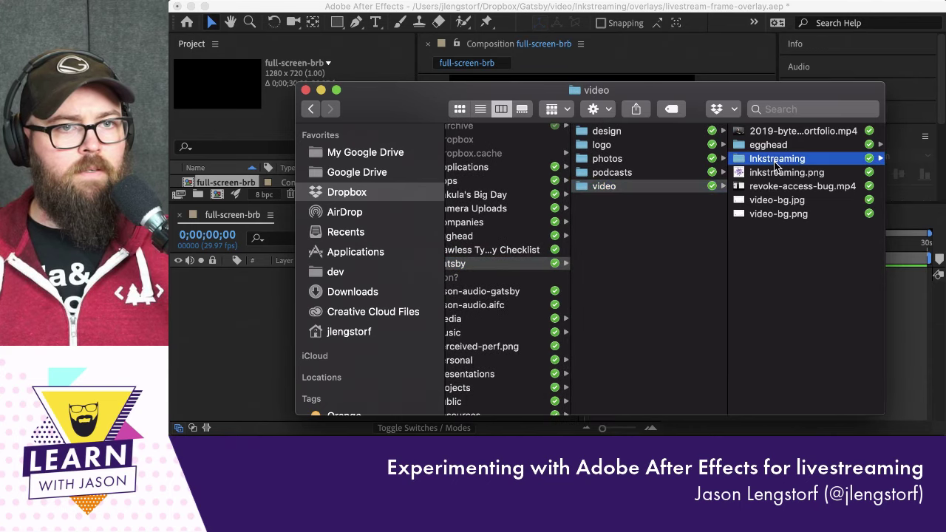
pyautogui.click(769, 174)
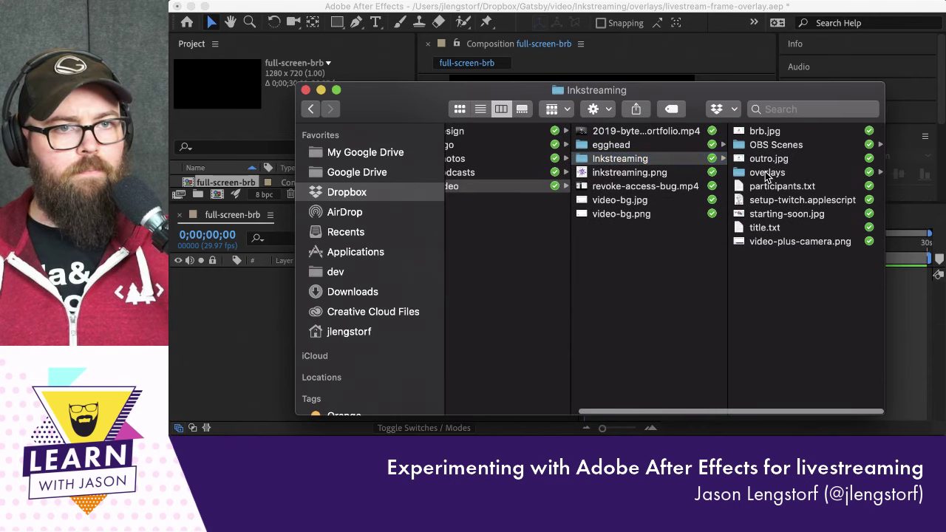
pyautogui.click(765, 145)
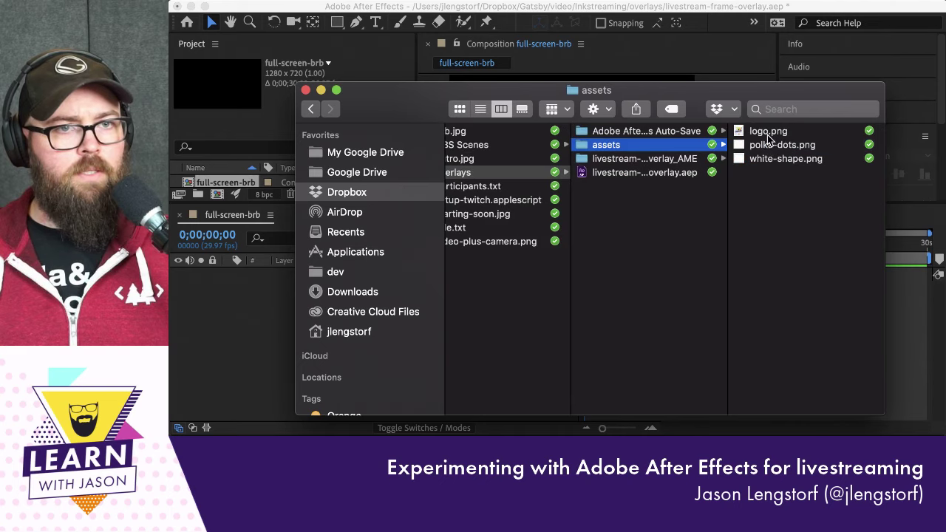
# Preview logo.png and drag it into the After Effects Project panel
pyautogui.click(768, 132)
pyautogui.press('space')
pyautogui.press('space')
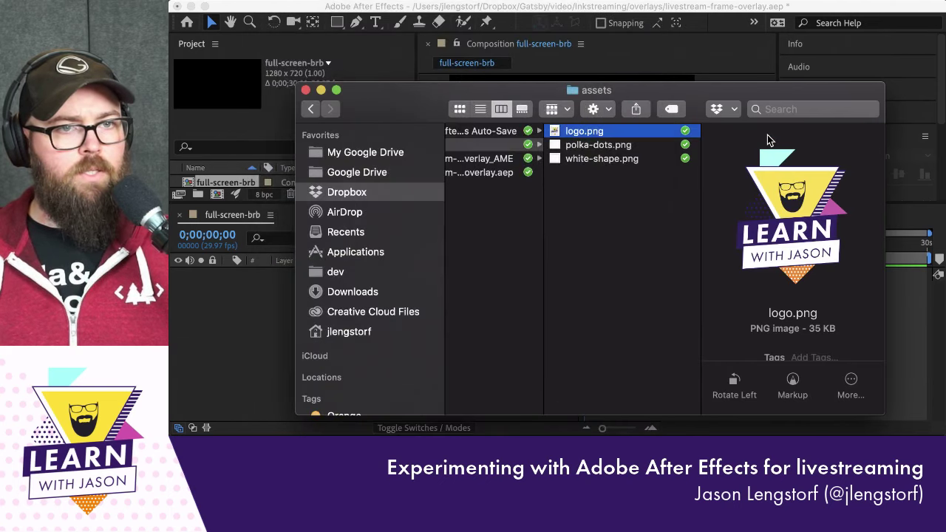
pyautogui.moveTo(576, 94); pyautogui.dragTo(641, 89)
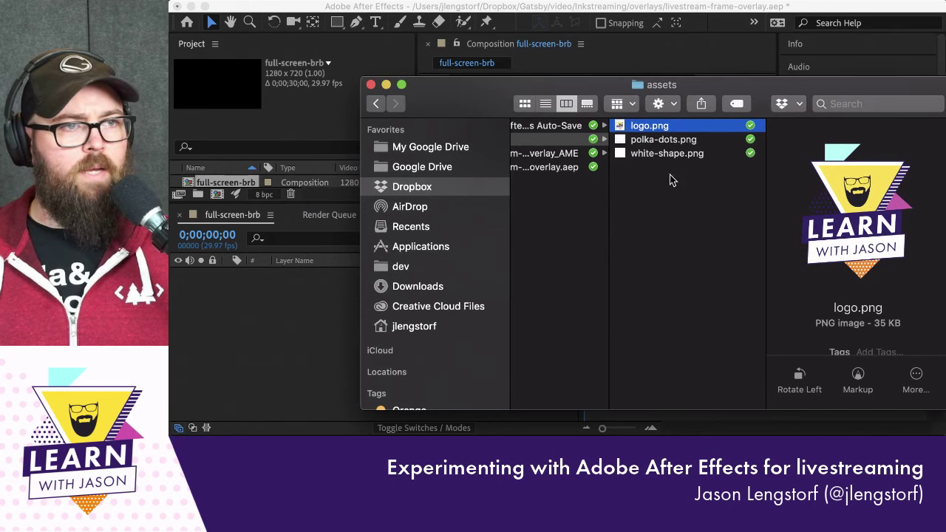
pyautogui.moveTo(648, 130); pyautogui.dragTo(252, 127)
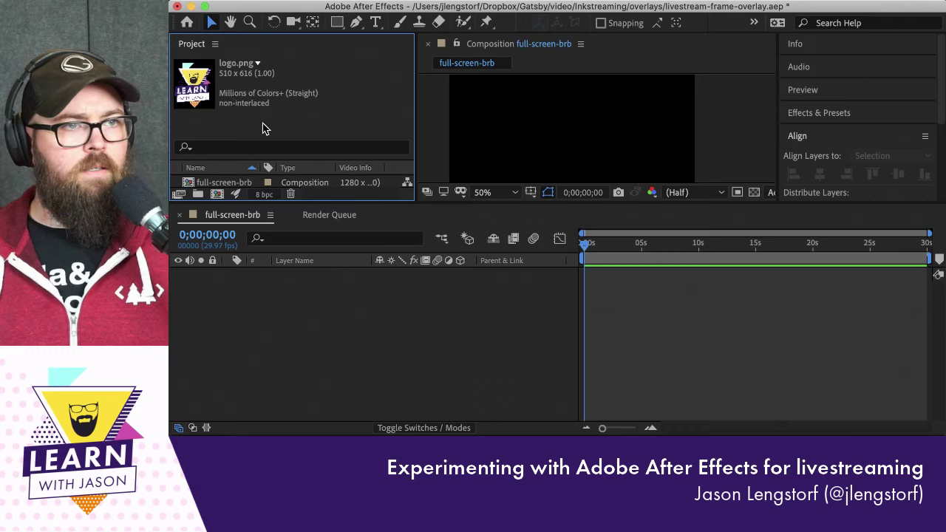
# Place logo.png into the full-screen-brb composition and enlarge the viewer area
pyautogui.moveTo(196, 83); pyautogui.dragTo(560, 123)
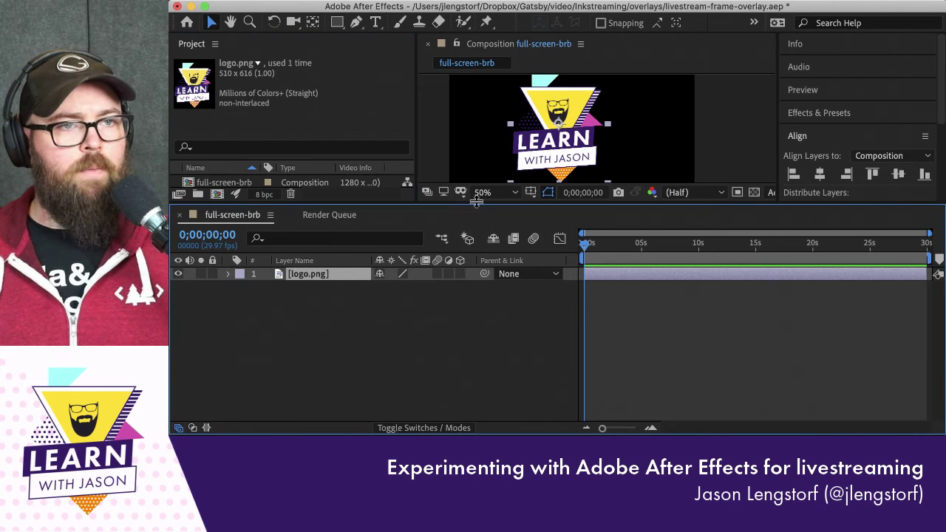
pyautogui.moveTo(476, 203); pyautogui.dragTo(471, 314)
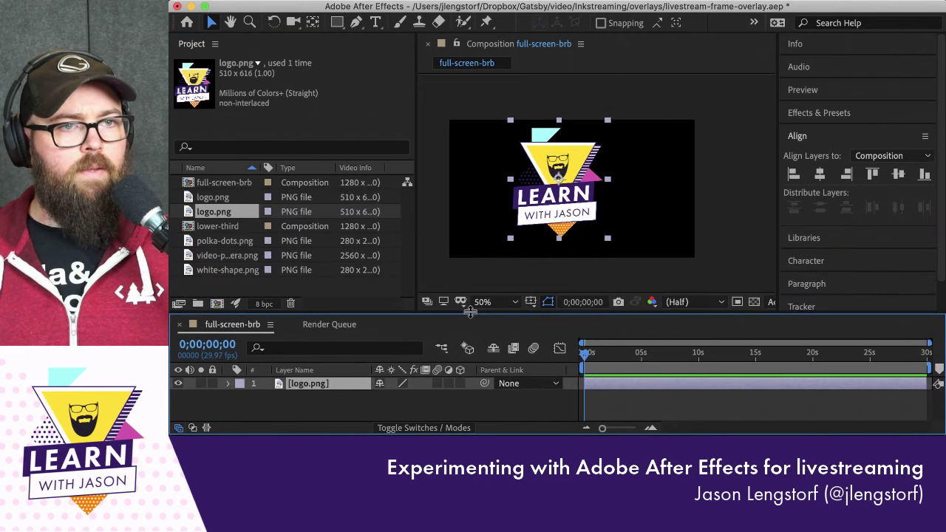
pyautogui.click(562, 210)
pyautogui.scroll(3, 579, 198)
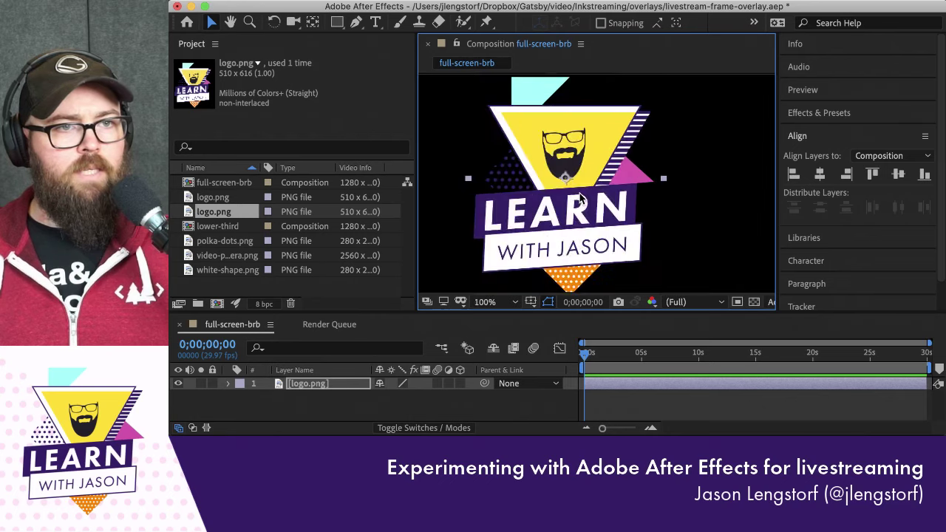
pyautogui.scroll(-3, 580, 198)
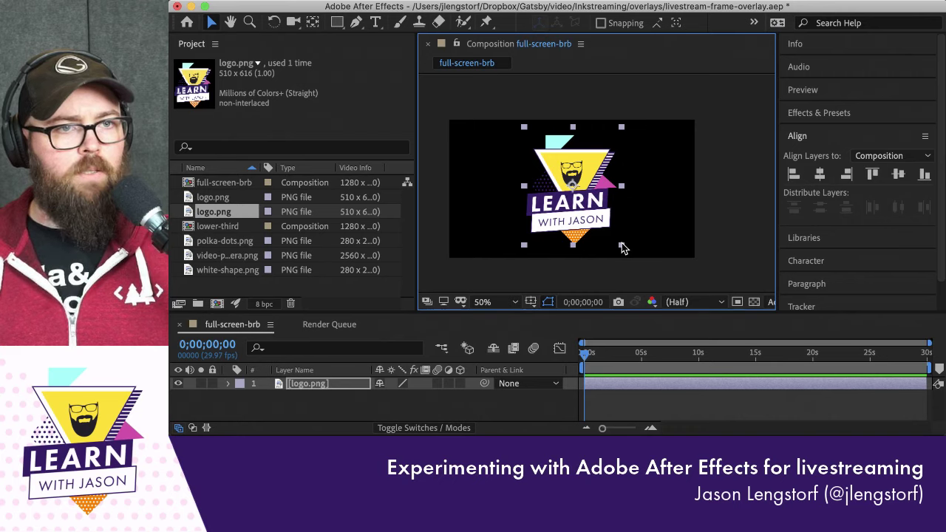
# Shrink the logo around its centre and deselect the logo layer
pyautogui.moveTo(621, 246); pyautogui.dragTo(599, 219)
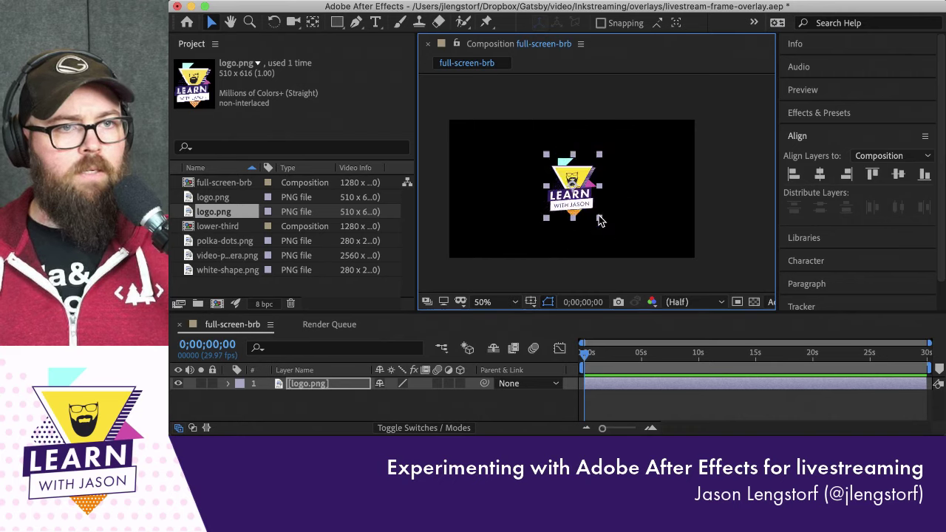
pyautogui.scroll(2, 571, 196)
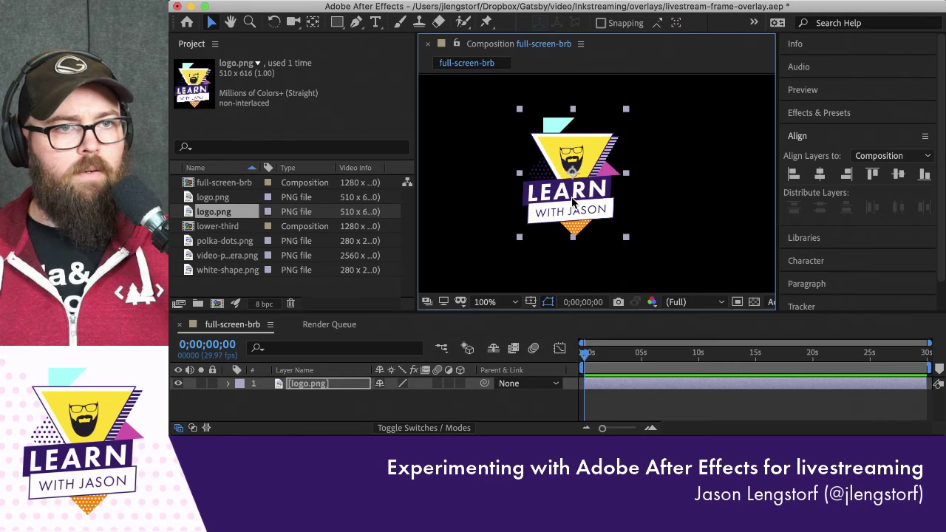
pyautogui.scroll(-2, 572, 197)
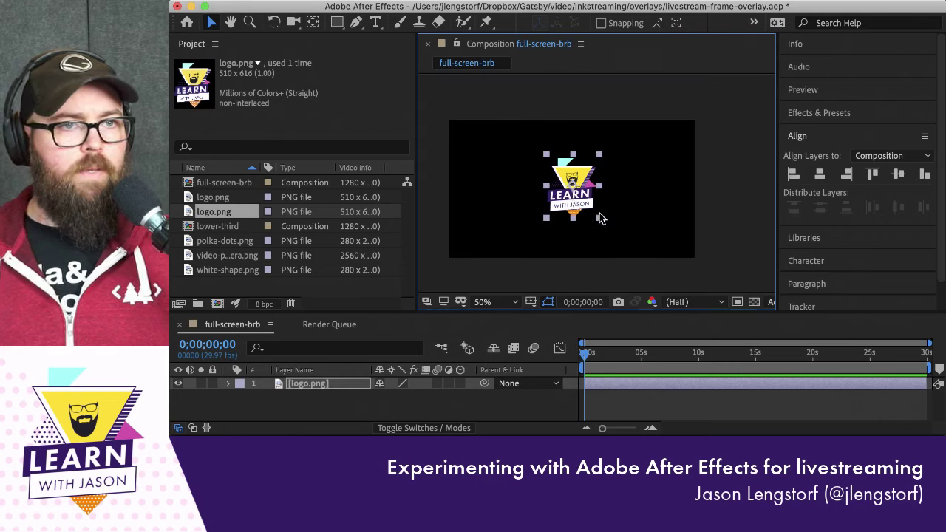
pyautogui.click(634, 207)
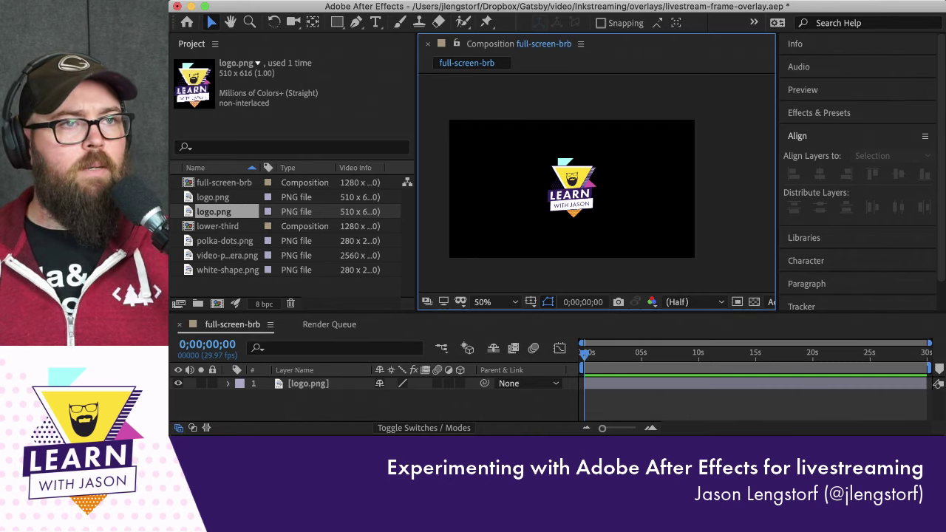
# Open Composition Settings for full-screen-brb from the Composition menu
pyautogui.click(222, 0)
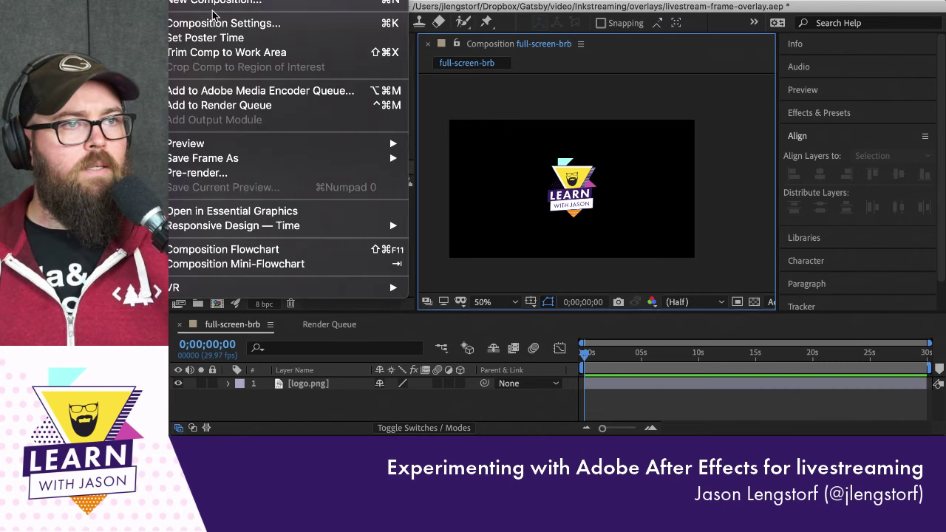
pyautogui.moveTo(71, 2)
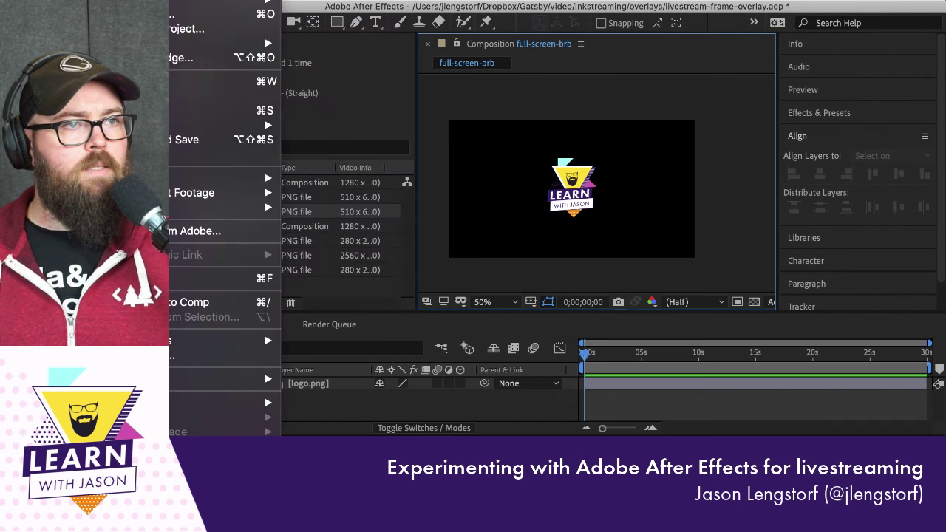
pyautogui.moveTo(222, 0)
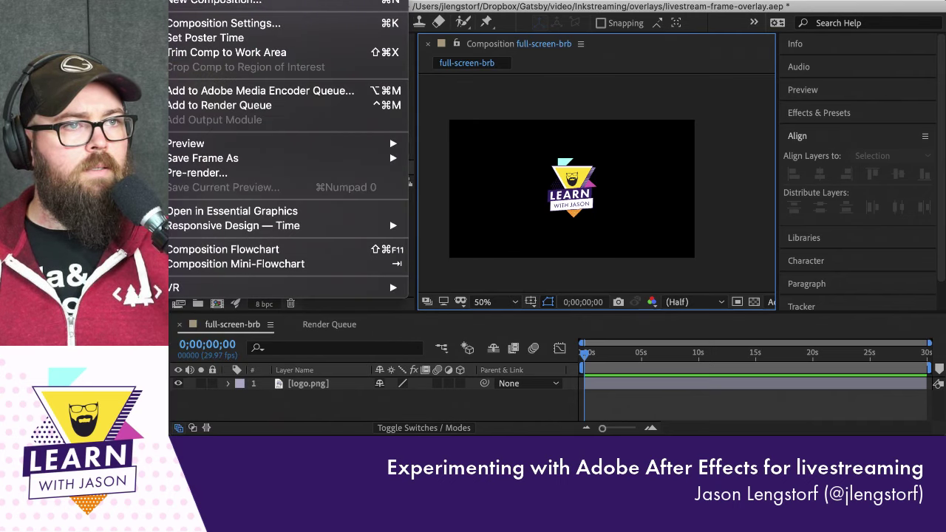
pyautogui.click(211, 24)
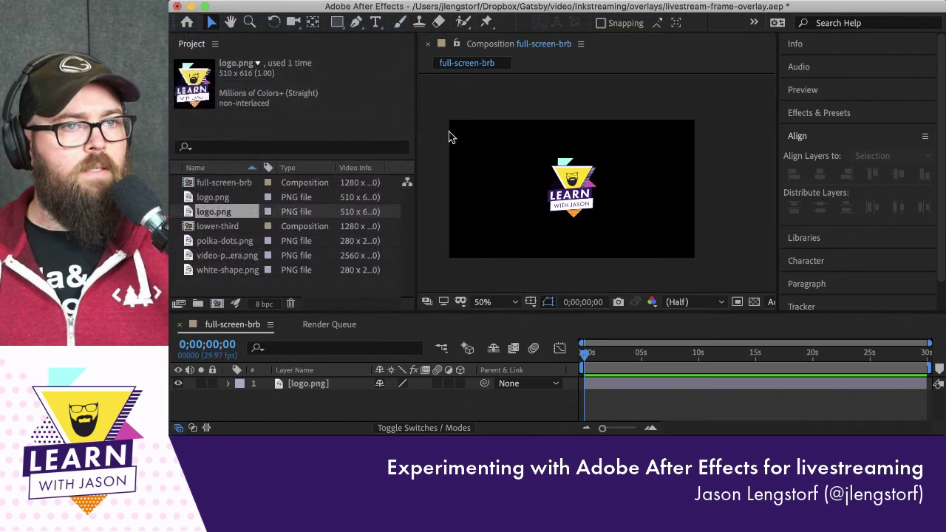
# Browse the composition presets and view the Advanced tab without changing anything
pyautogui.click(475, 105)
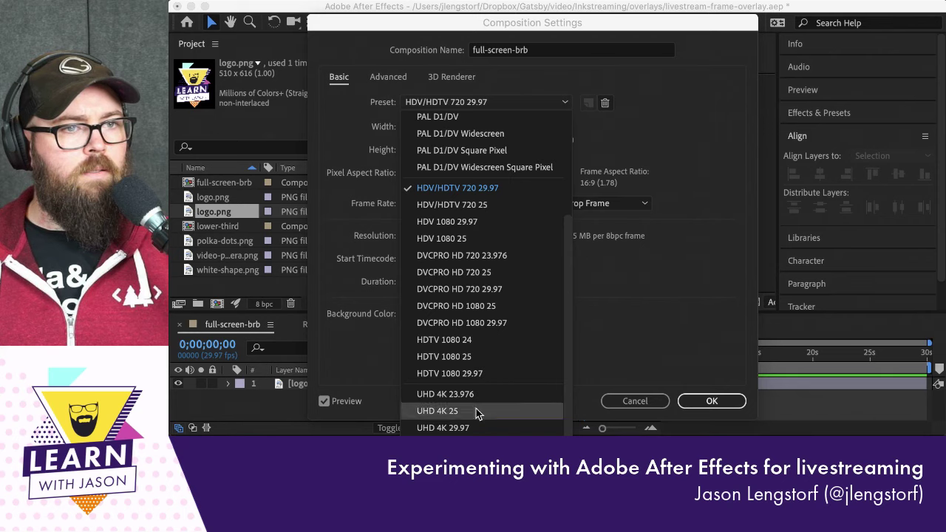
pyautogui.scroll(5, 471, 355)
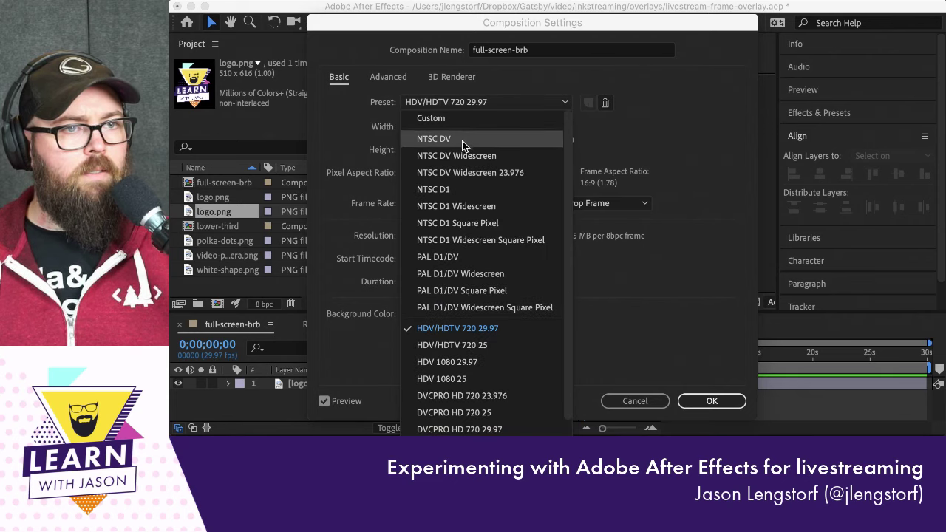
pyautogui.scroll(-5, 460, 245)
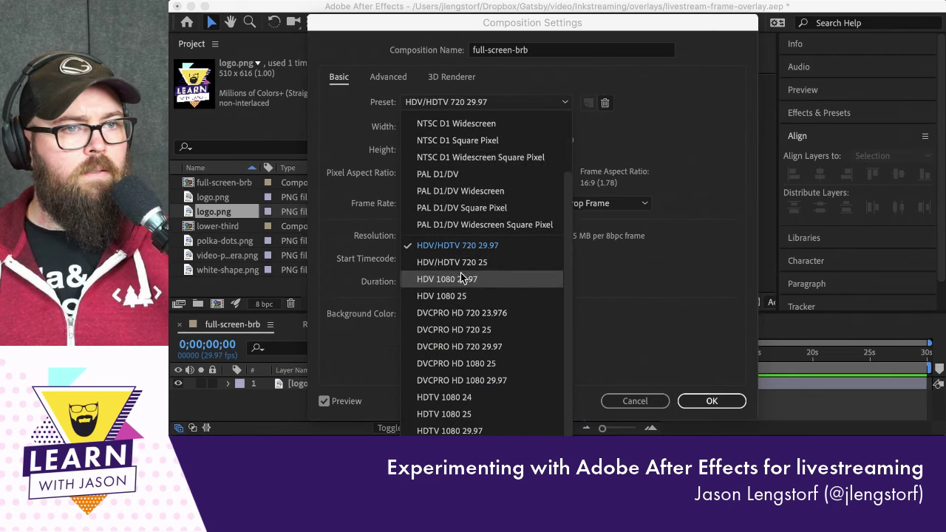
pyautogui.scroll(-3, 461, 275)
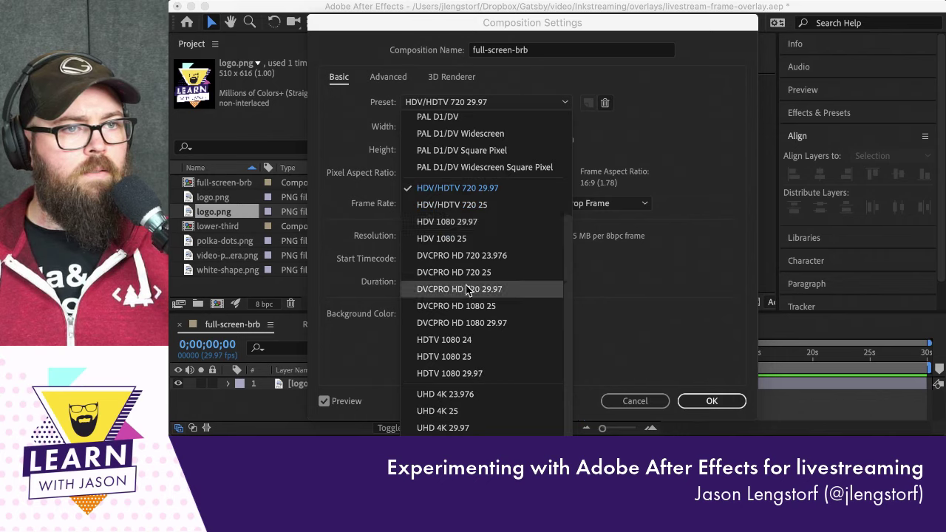
pyautogui.scroll(8, 464, 256)
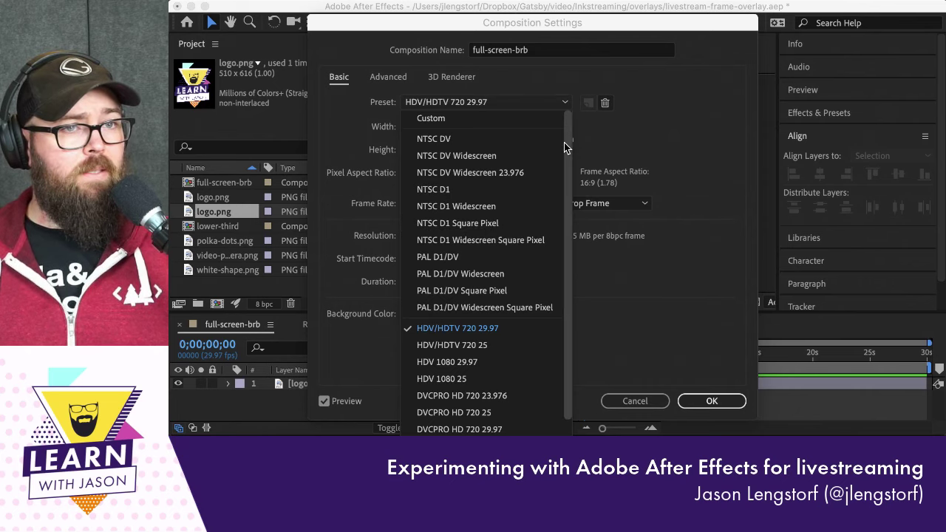
pyautogui.click(566, 104)
pyautogui.click(384, 82)
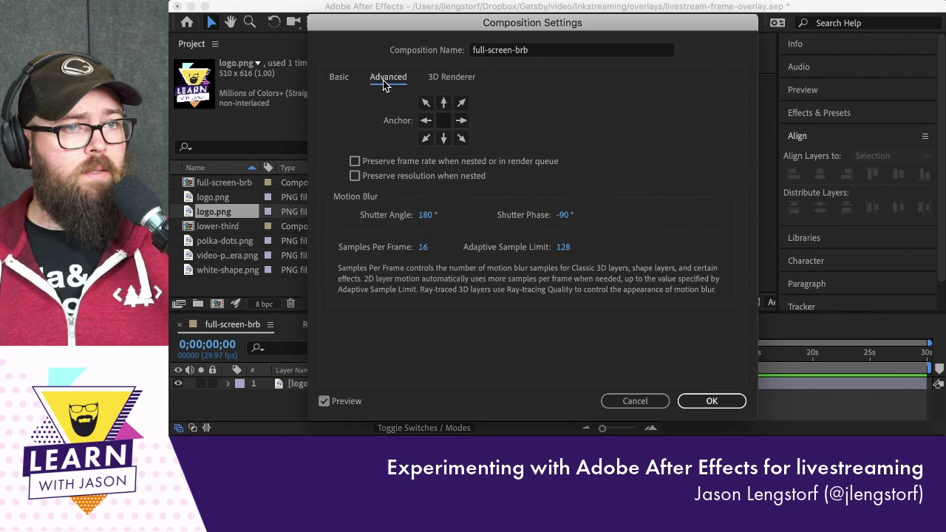
pyautogui.click(340, 78)
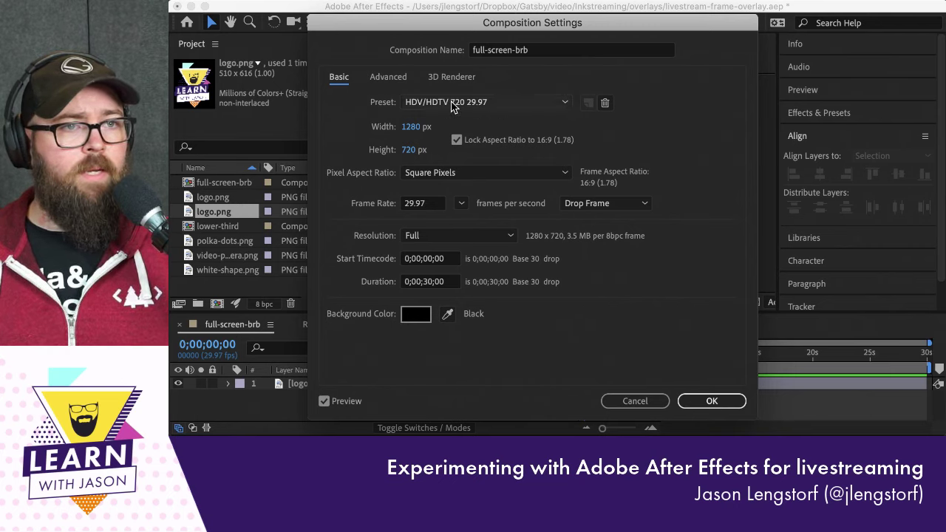
# Keep the HDV/HDTV 720 29.97 preset and confirm the composition settings
pyautogui.click(477, 108)
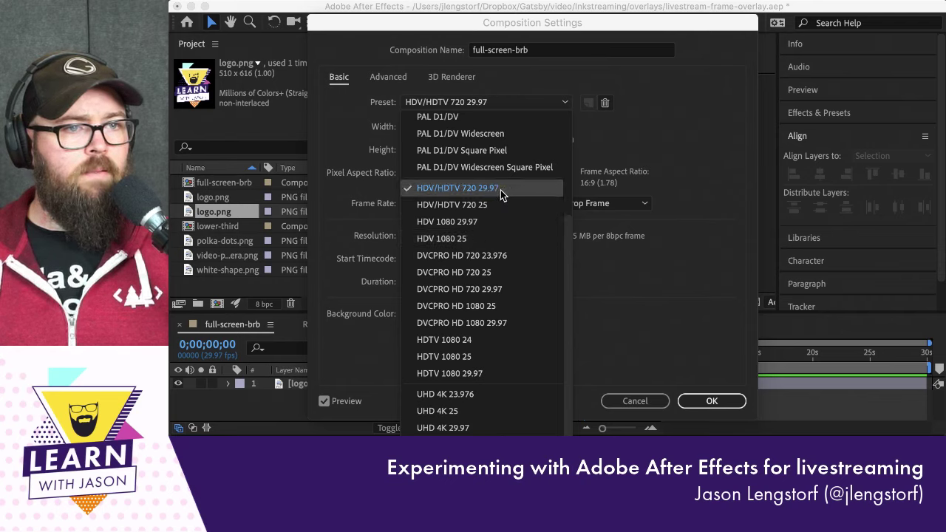
pyautogui.scroll(3, 501, 190)
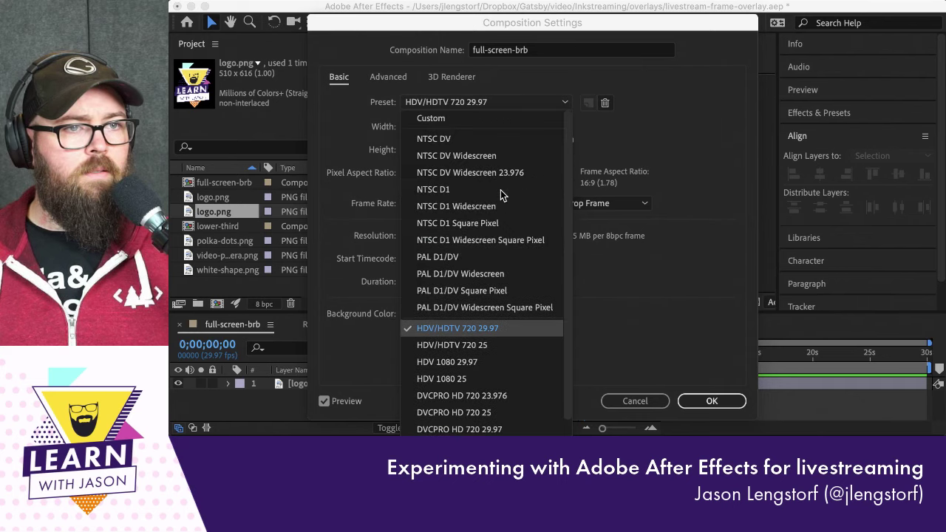
pyautogui.scroll(-3, 500, 189)
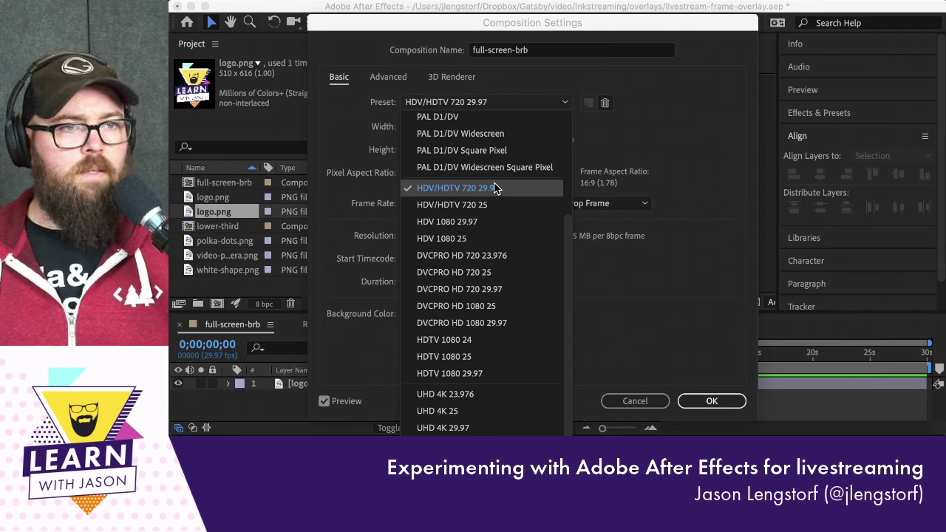
pyautogui.click(564, 100)
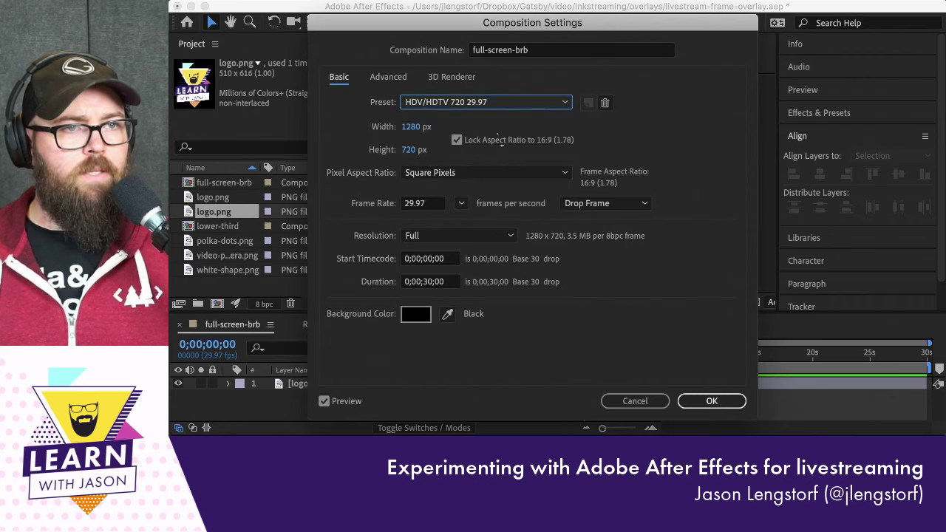
pyautogui.click(705, 404)
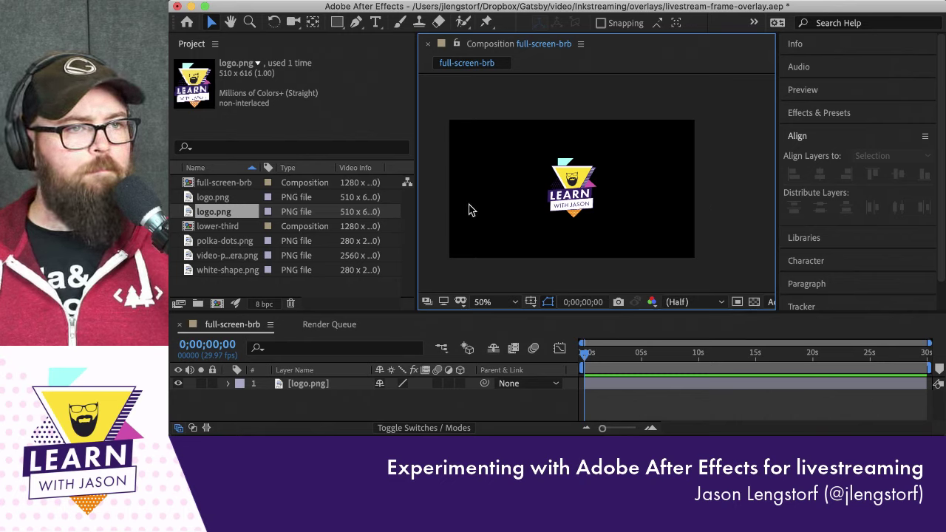
# Activate the Timeline panel and select the Rectangle tool
pyautogui.click(305, 399)
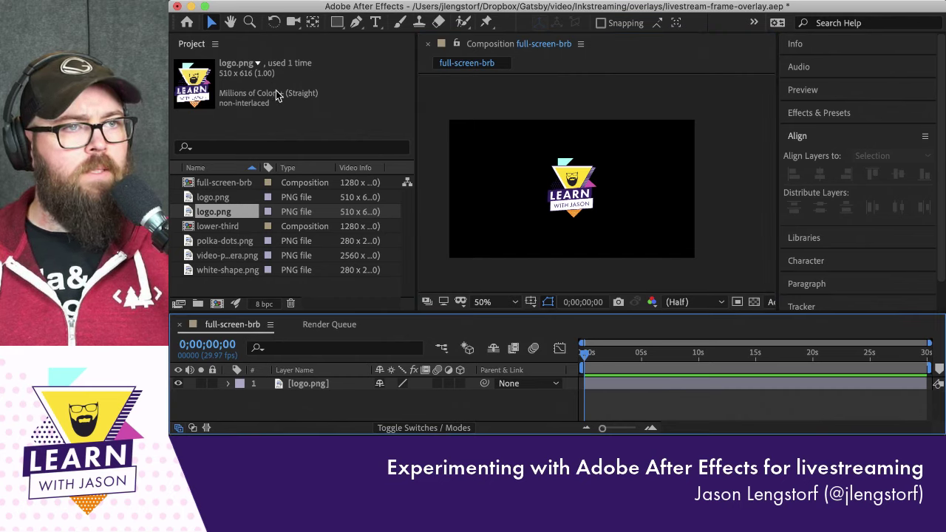
pyautogui.click(337, 23)
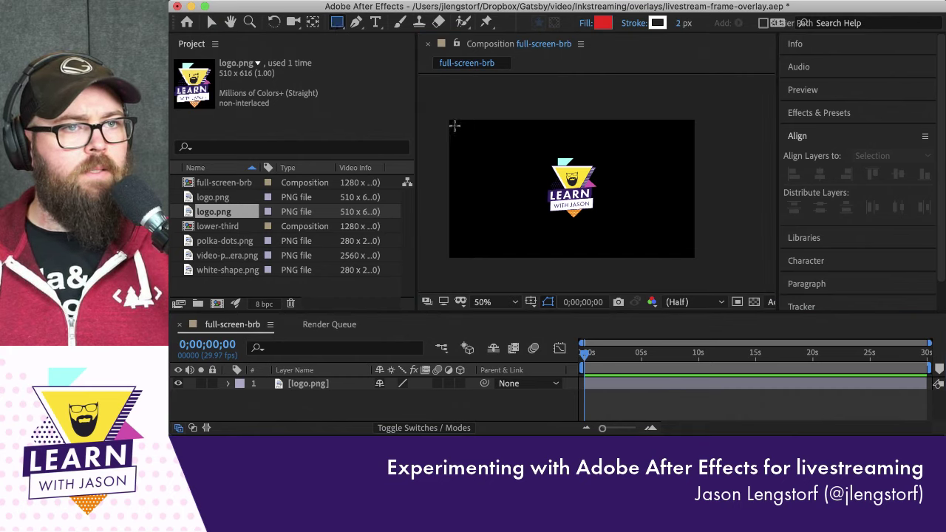
# Draw a red rectangle and align it to the composition's left and top edges
pyautogui.moveTo(450, 118); pyautogui.dragTo(693, 256)
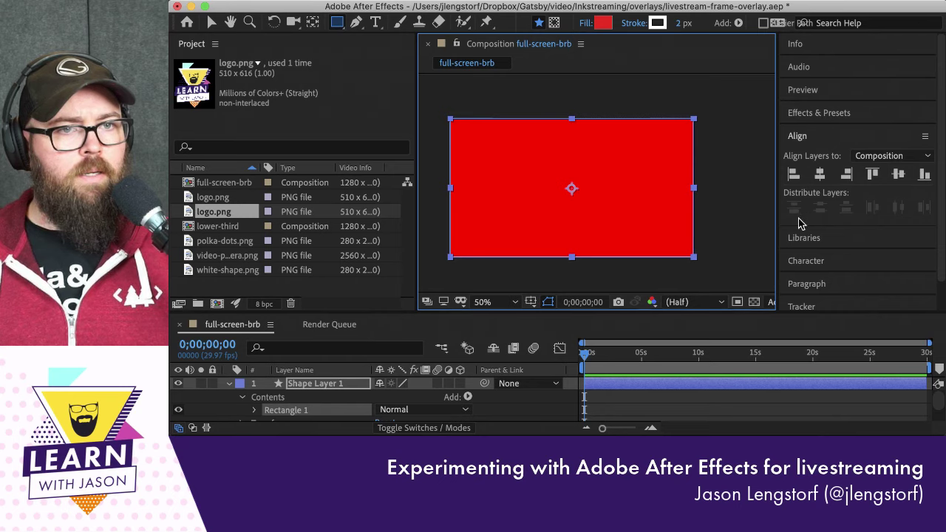
pyautogui.click(793, 175)
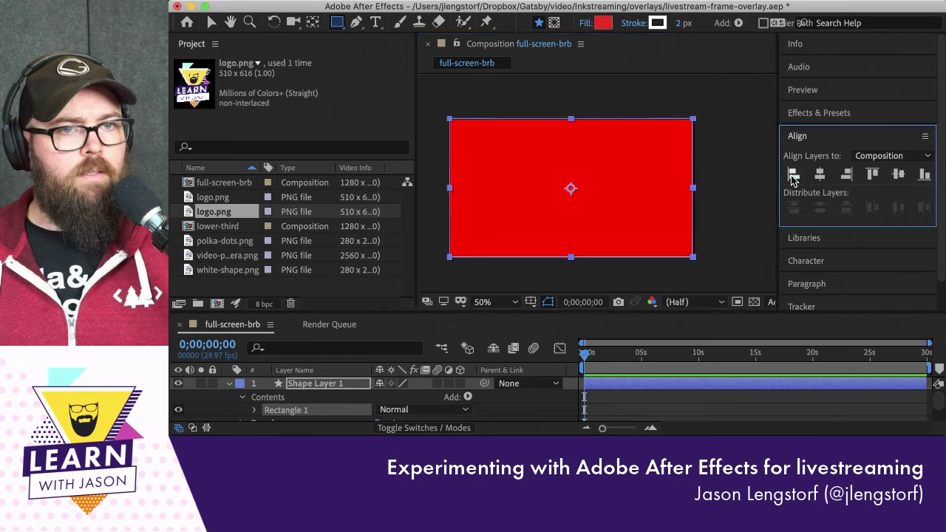
pyautogui.click(872, 175)
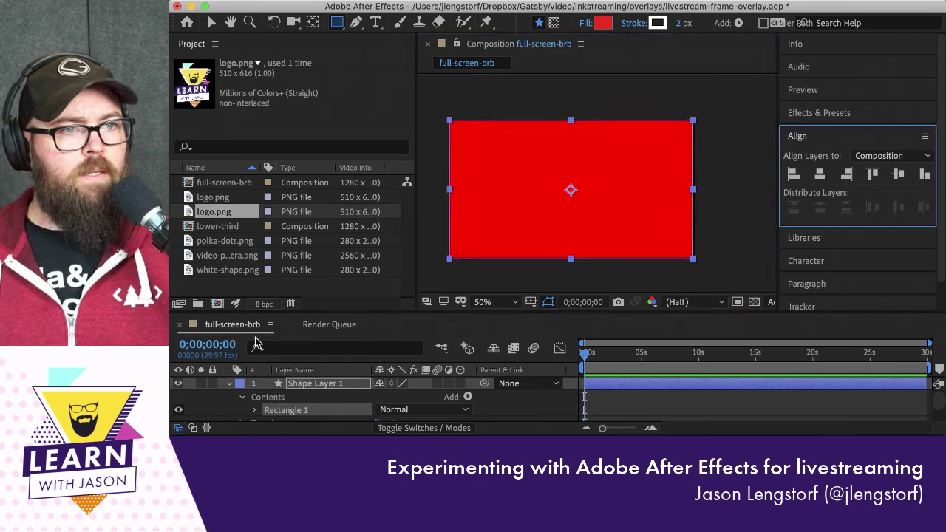
pyautogui.scroll(-1, 257, 405)
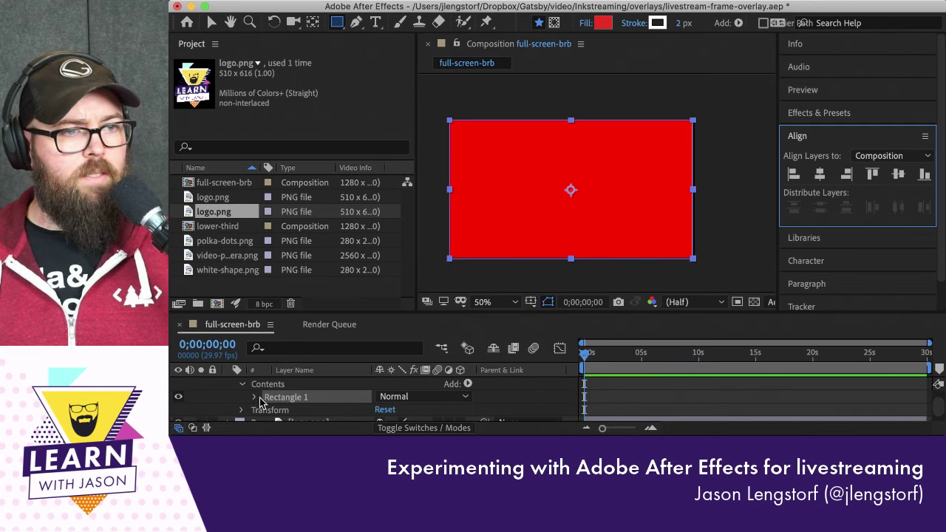
# Expand Rectangle 1's properties in an enlarged timeline
pyautogui.click(254, 396)
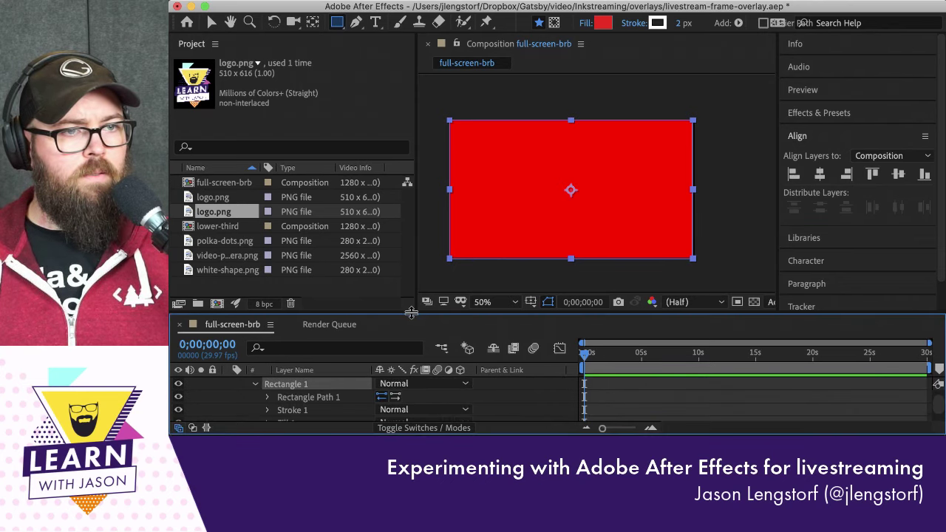
pyautogui.moveTo(414, 314); pyautogui.dragTo(406, 252)
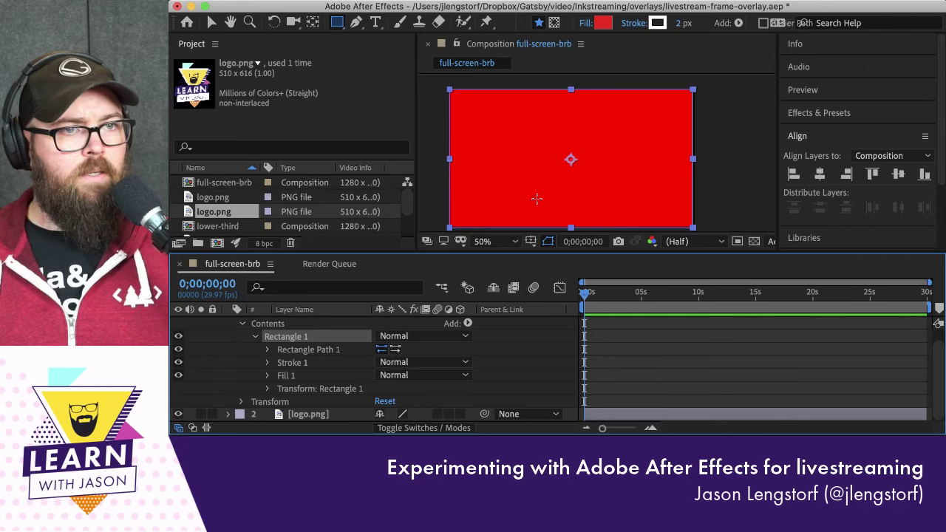
pyautogui.press('h')
pyautogui.moveTo(529, 183); pyautogui.dragTo(536, 174)
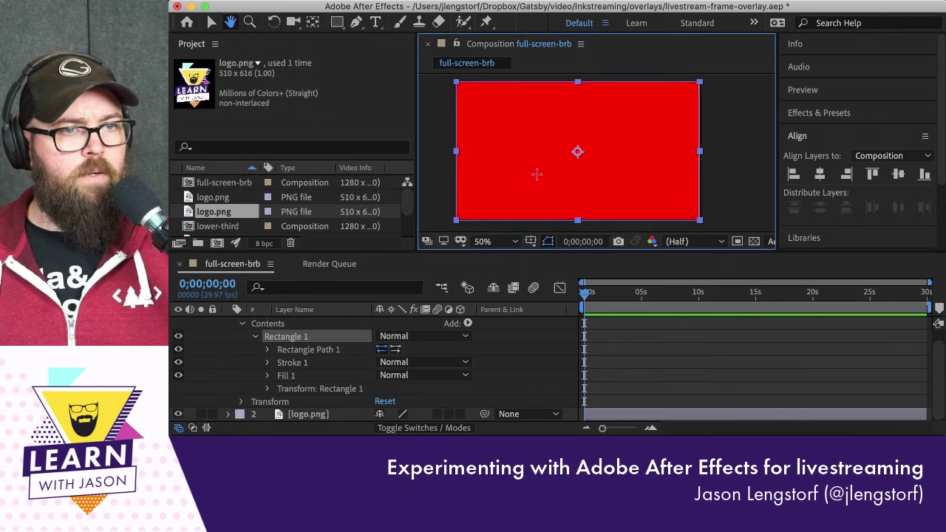
pyautogui.press('q')
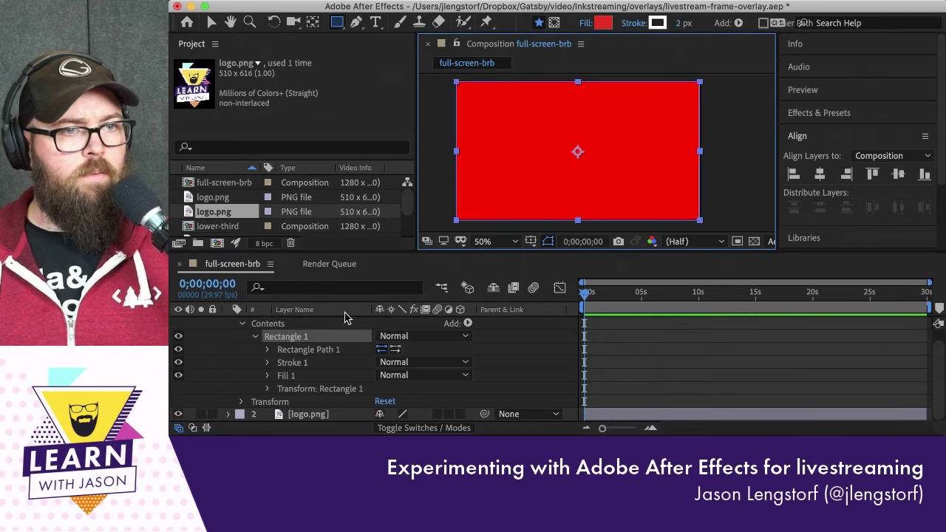
pyautogui.click(268, 351)
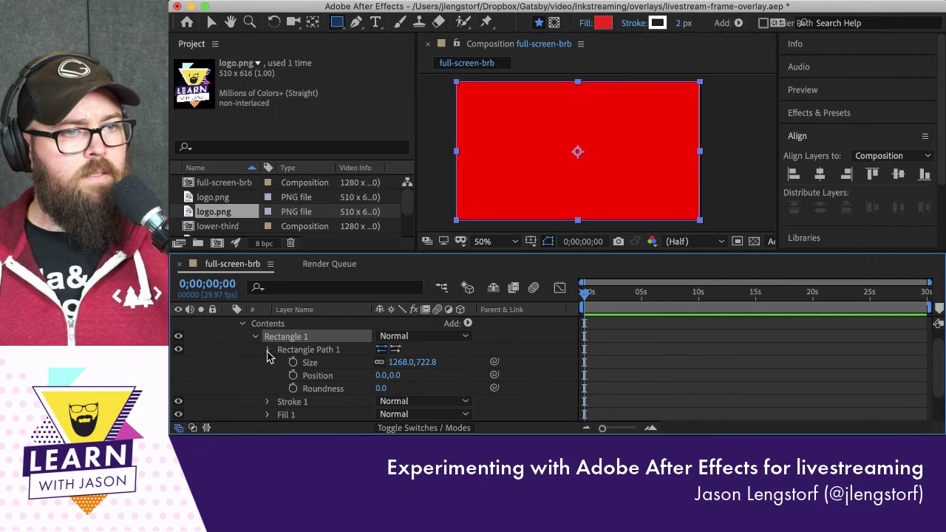
pyautogui.click(268, 350)
# Delete the rectangle's Stroke 1 and expand Fill 1's settings
pyautogui.click(292, 365)
pyautogui.press('Delete')
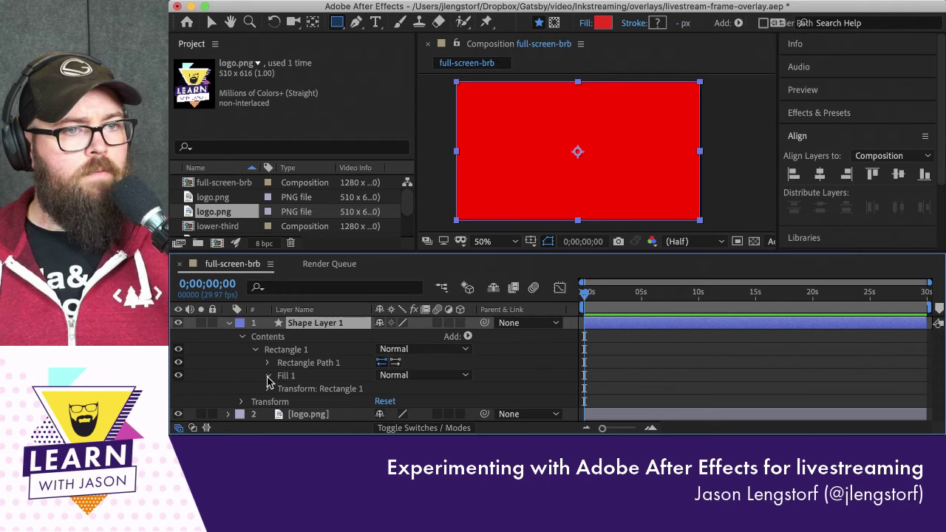
pyautogui.click(268, 377)
pyautogui.scroll(-2, 347, 384)
# Set Fill 1's colour to white (FFFFFF), then collapse Rectangle 1 and the layer contents
pyautogui.click(383, 389)
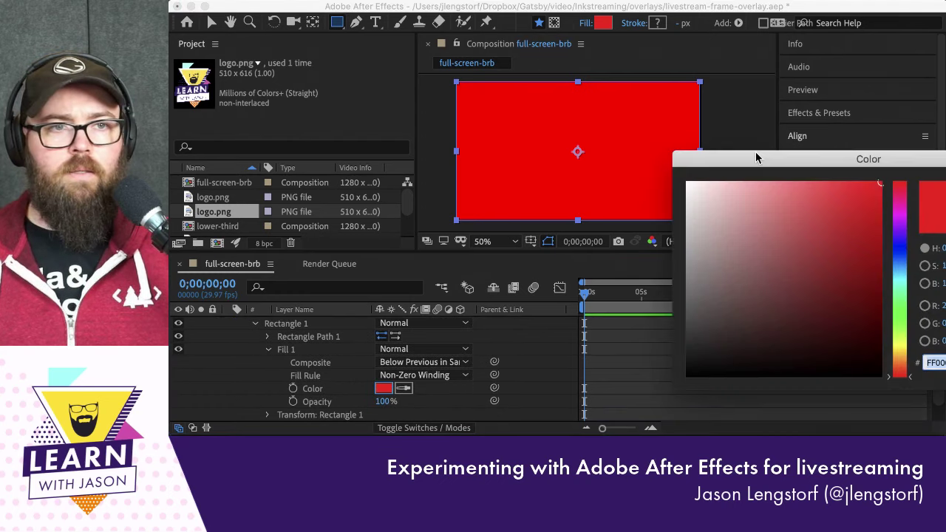
pyautogui.moveTo(756, 154); pyautogui.dragTo(419, 135)
pyautogui.moveTo(385, 198); pyautogui.dragTo(292, 114)
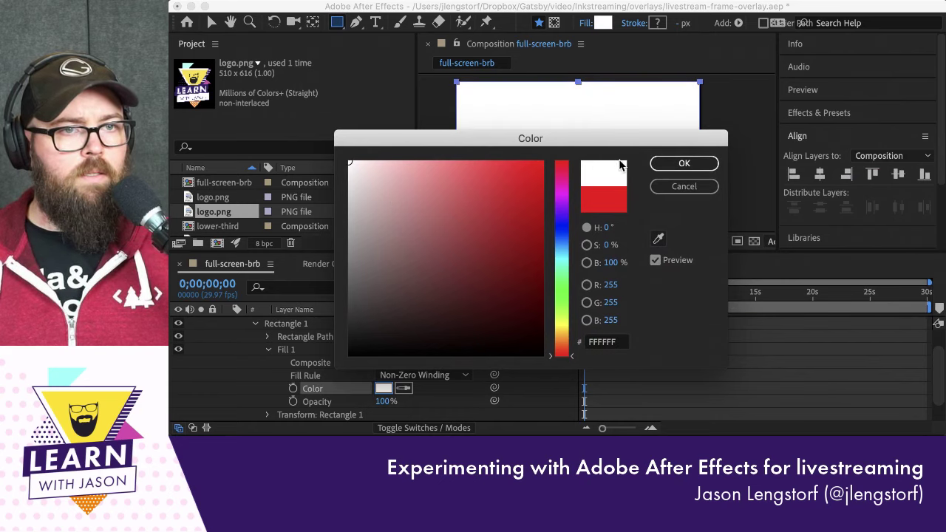
pyautogui.click(683, 164)
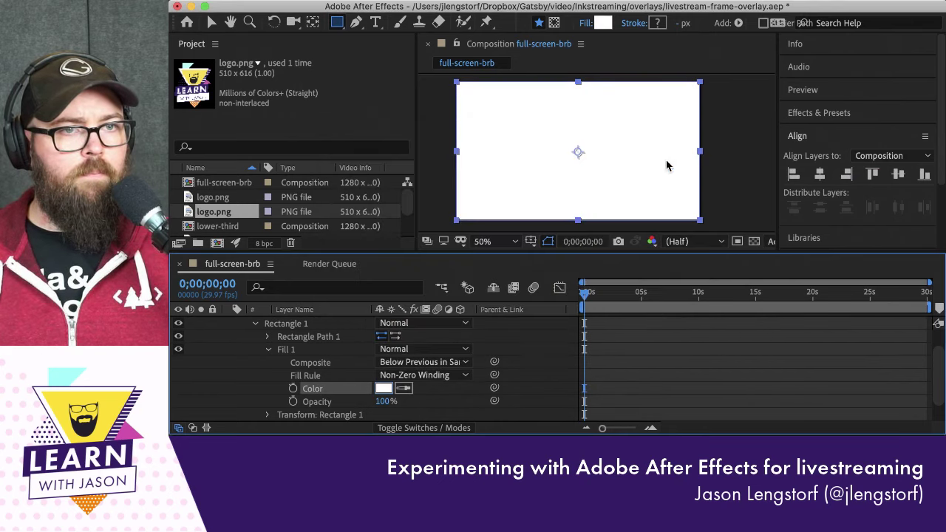
pyautogui.click(256, 324)
pyautogui.click(241, 336)
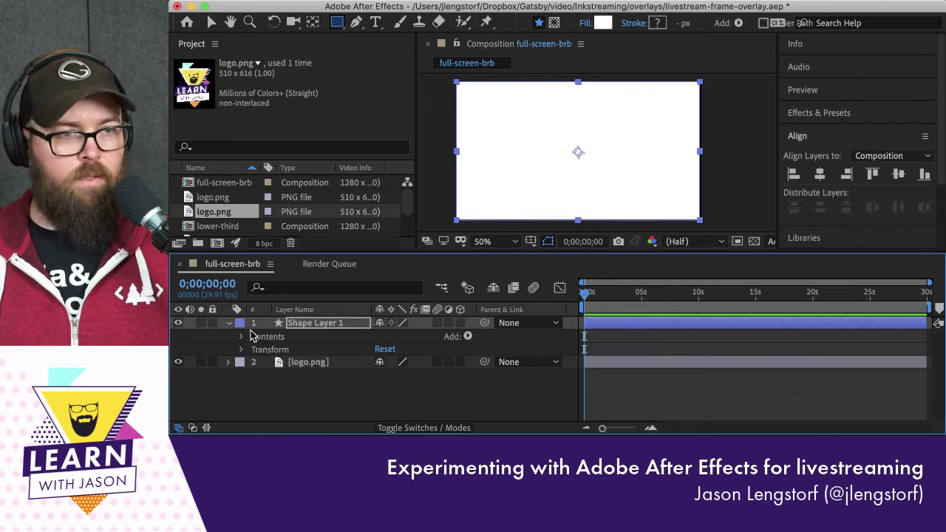
# Move the white Shape Layer 1 below logo.png in the layer stack
pyautogui.press('super+bracketleft')
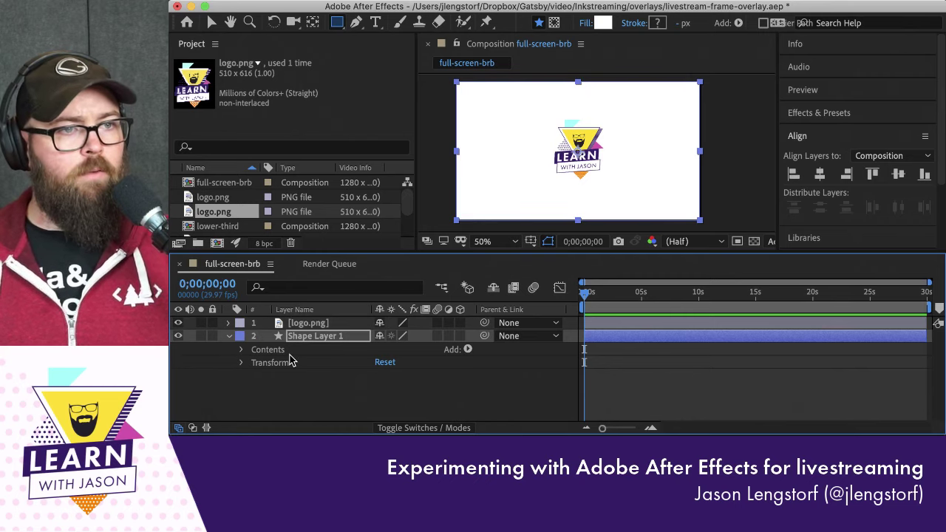
pyautogui.click(712, 162)
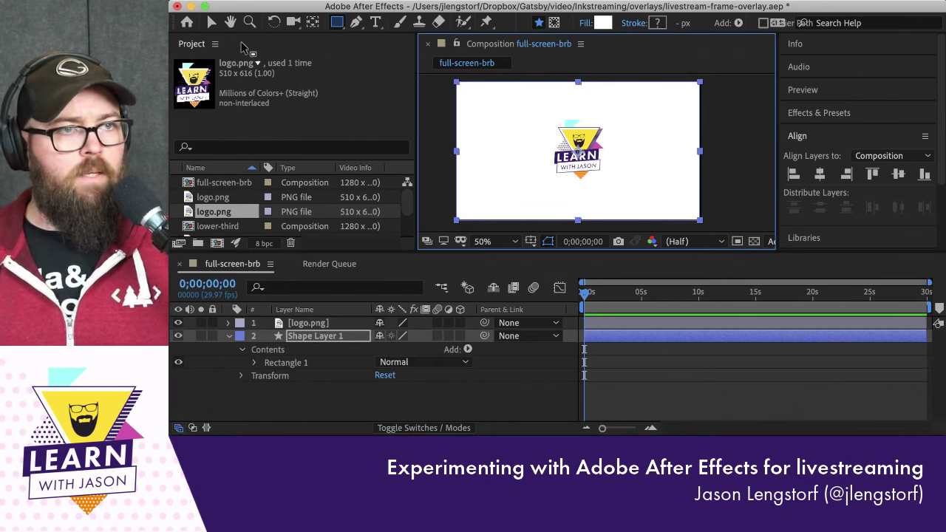
pyautogui.click(210, 22)
pyautogui.click(745, 181)
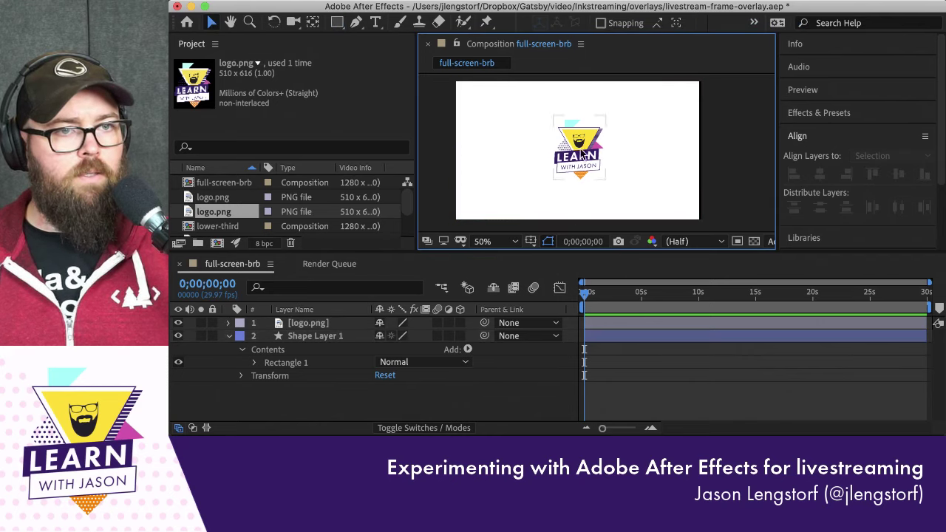
# Centre the logo horizontally and vertically in the composition, then switch to Chrome
pyautogui.click(581, 154)
pyautogui.click(819, 176)
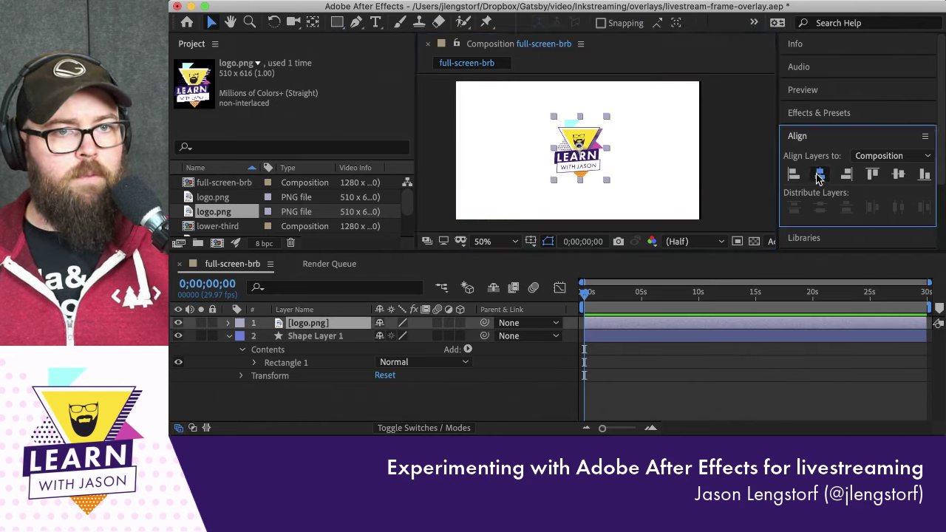
pyautogui.click(899, 175)
pyautogui.click(725, 144)
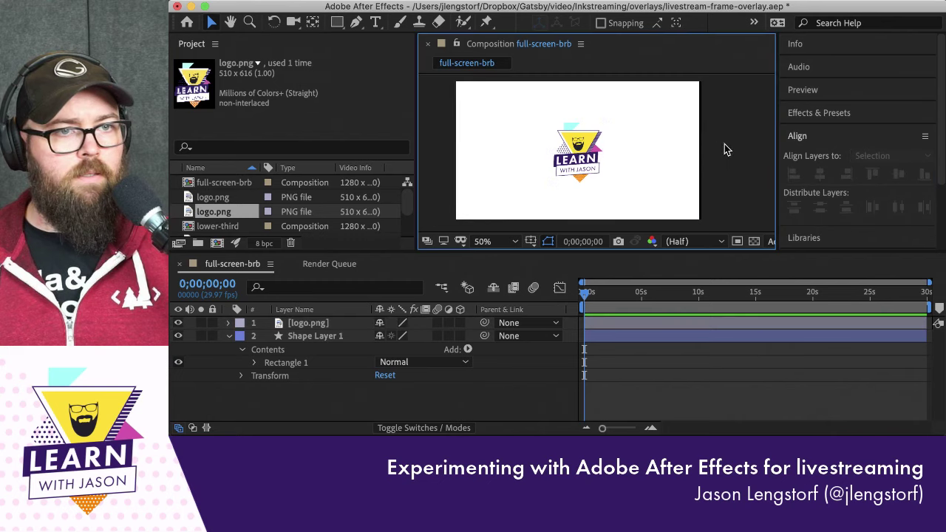
pyautogui.click(580, 154)
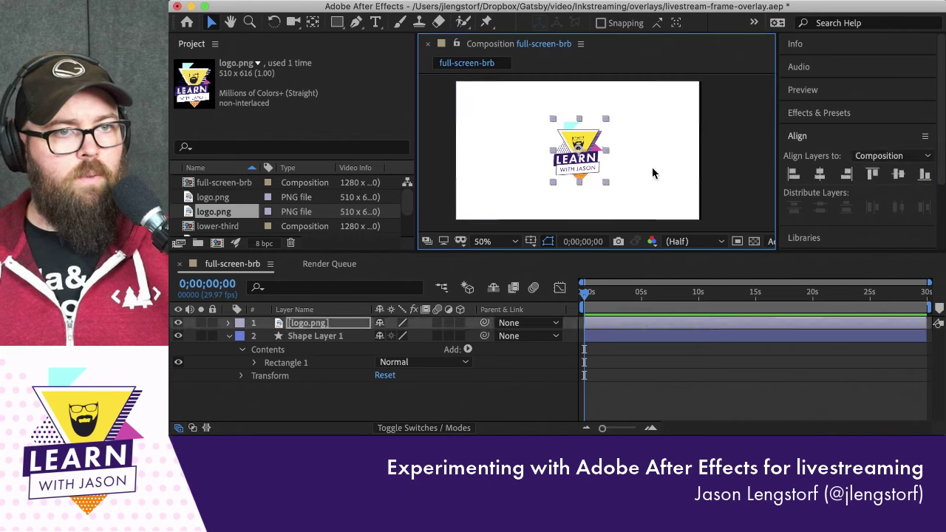
pyautogui.click(722, 172)
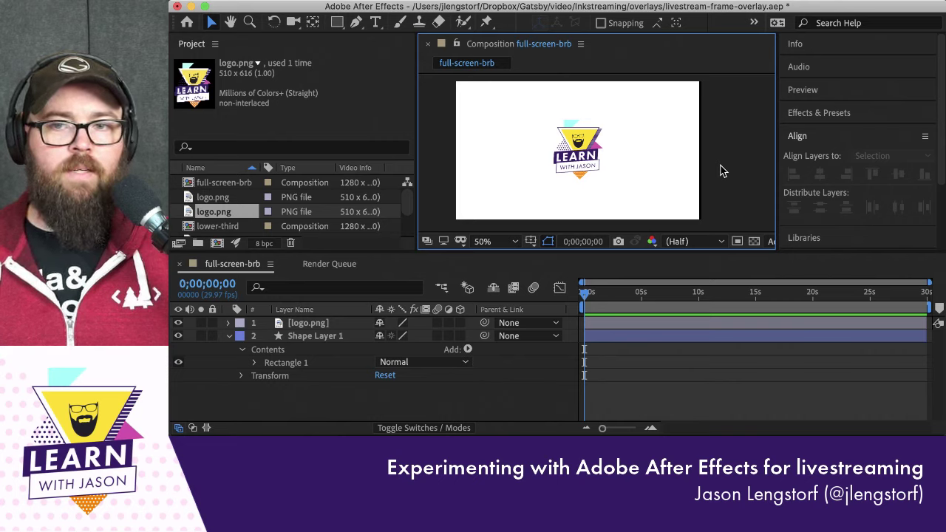
pyautogui.click(579, 158)
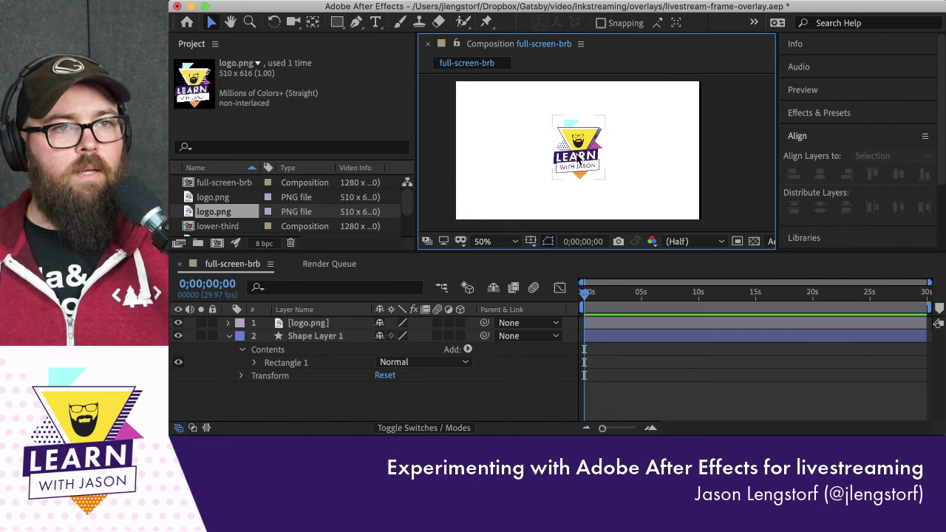
pyautogui.click(721, 164)
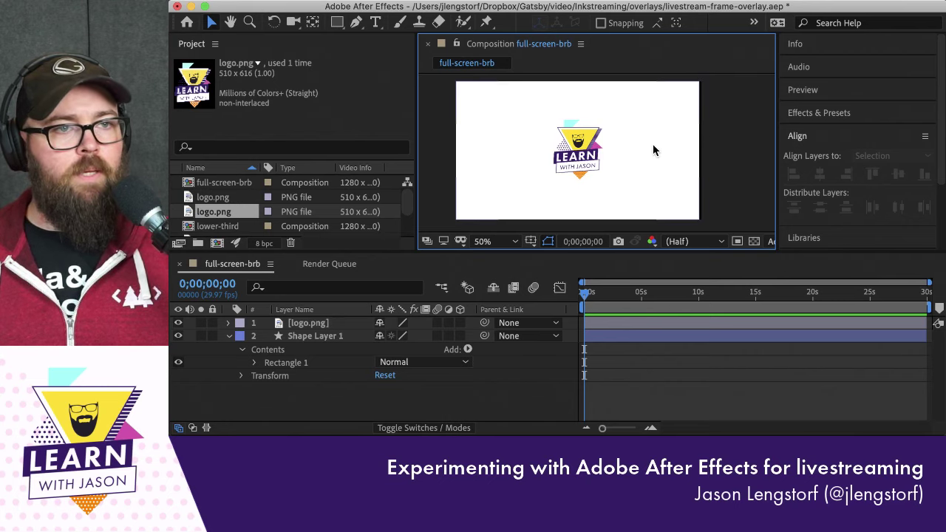
pyautogui.press('super+Tab')
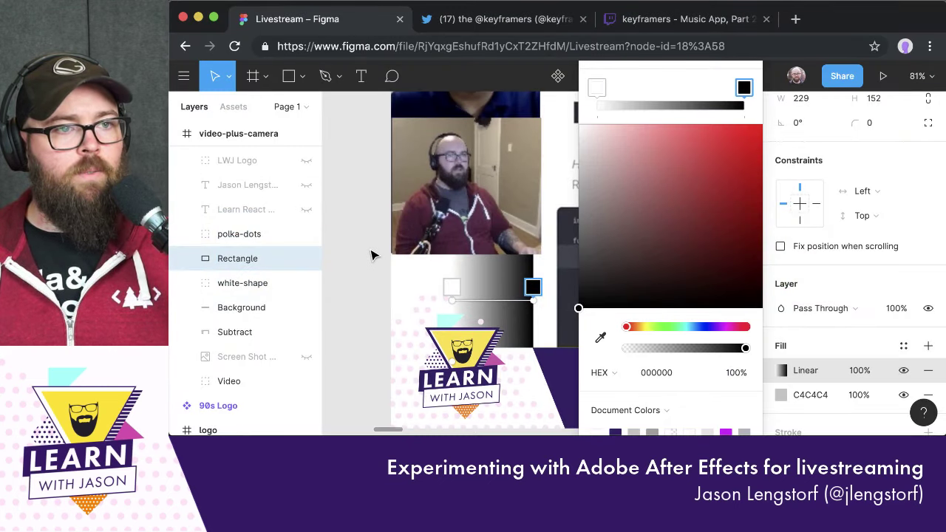
# Remove the Linear gradient fill from the Rectangle layer in Figma
pyautogui.scroll(-3, 374, 253)
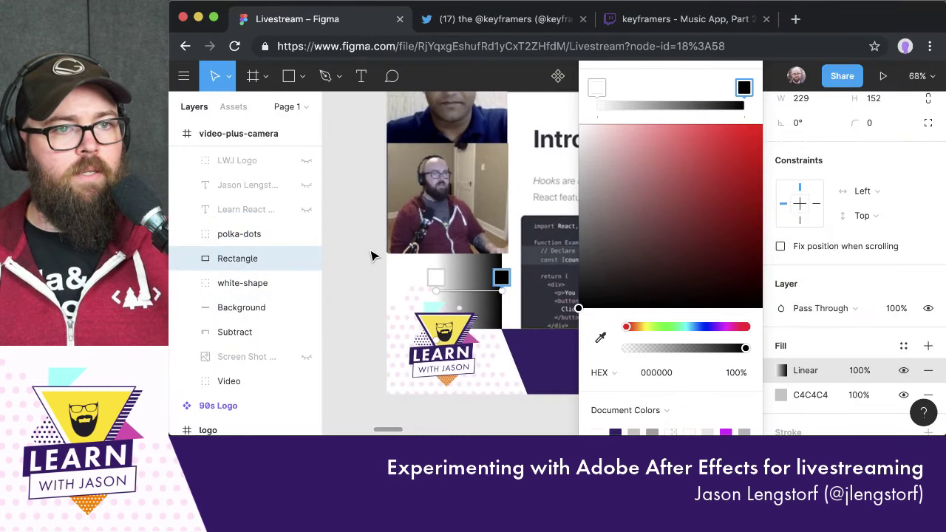
pyautogui.click(811, 373)
pyautogui.click(928, 371)
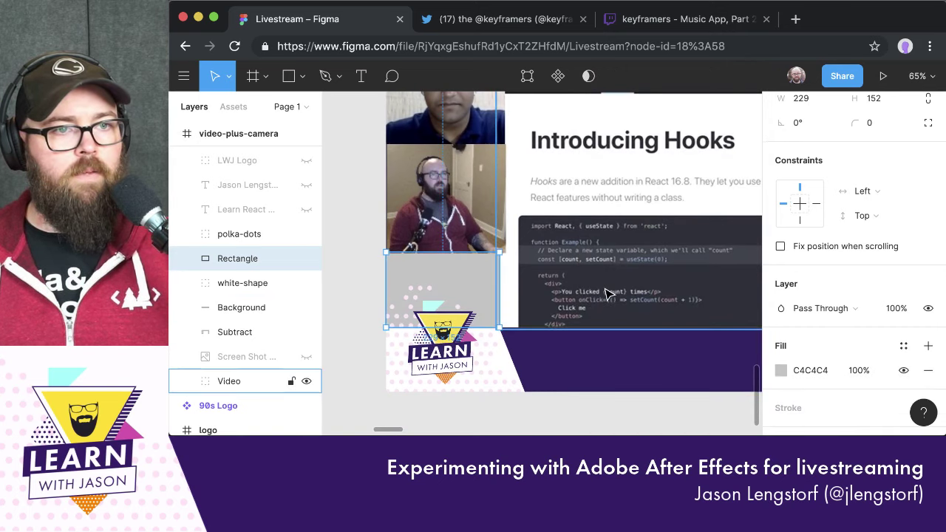
pyautogui.scroll(-3, 612, 291)
pyautogui.click(391, 270)
# Pan the Figma canvas to bring the brb frame into view
pyautogui.scroll(5, 390, 273)
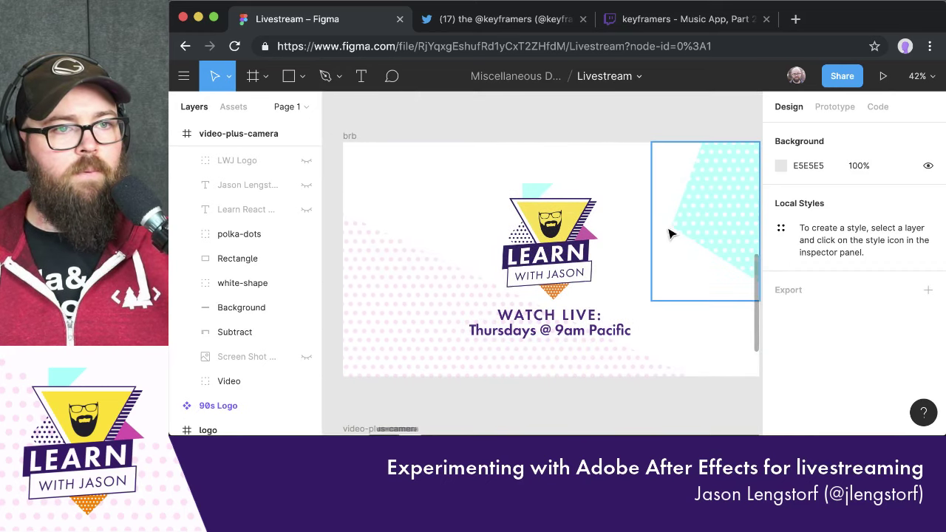
pyautogui.hscroll(2, 625, 194)
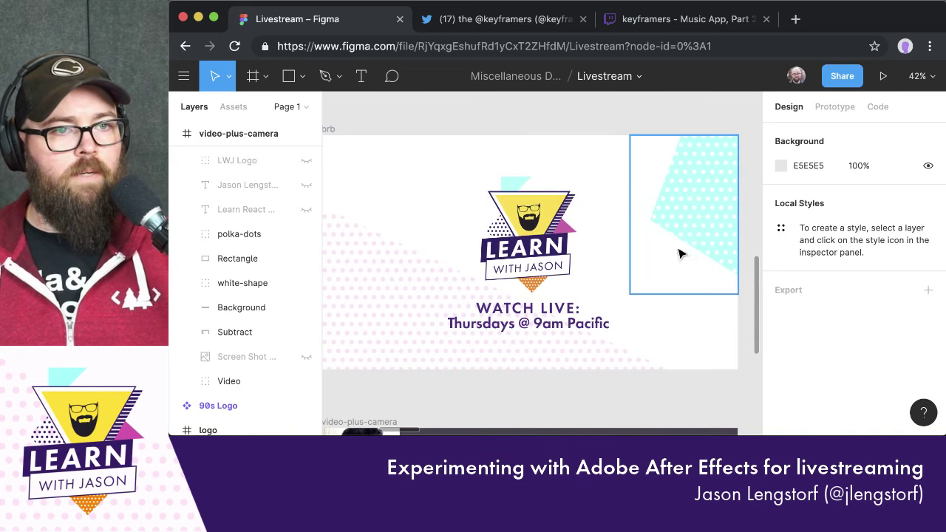
pyautogui.hscroll(-2, 680, 253)
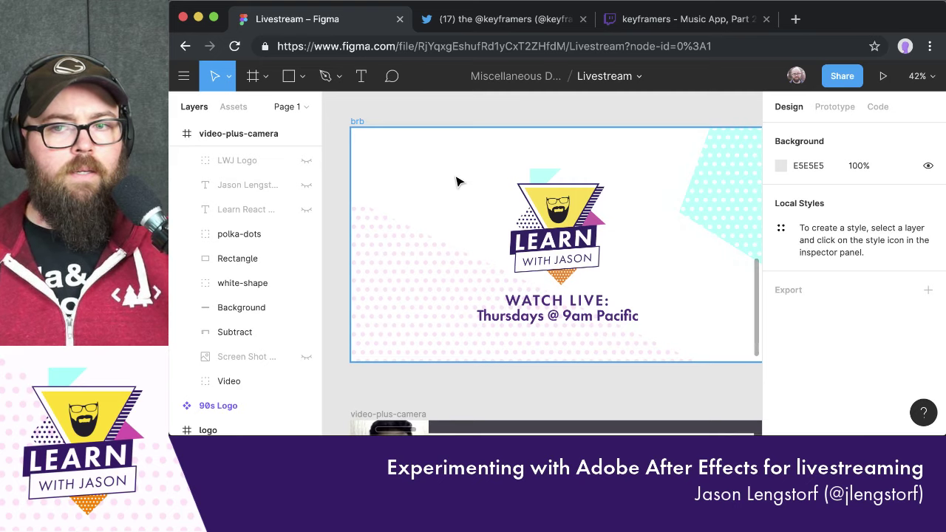
pyautogui.scroll(2, 457, 182)
pyautogui.hscroll(2, 457, 182)
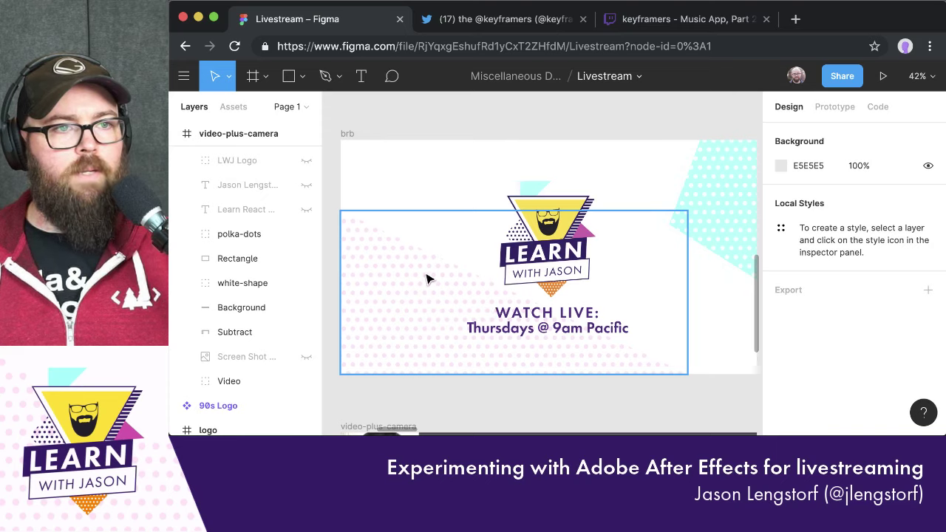
# Select Group 3 in brb and add a 1x PNG export setting
pyautogui.click(410, 296)
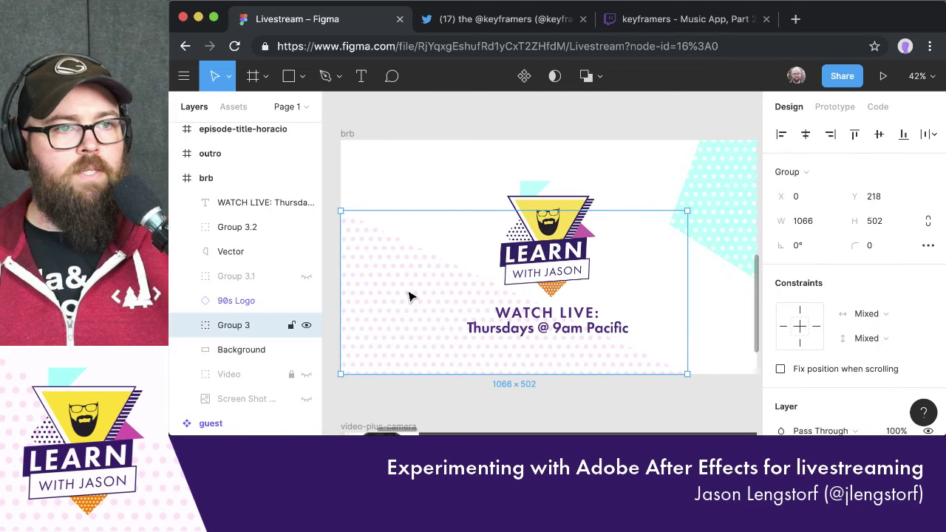
pyautogui.click(186, 326)
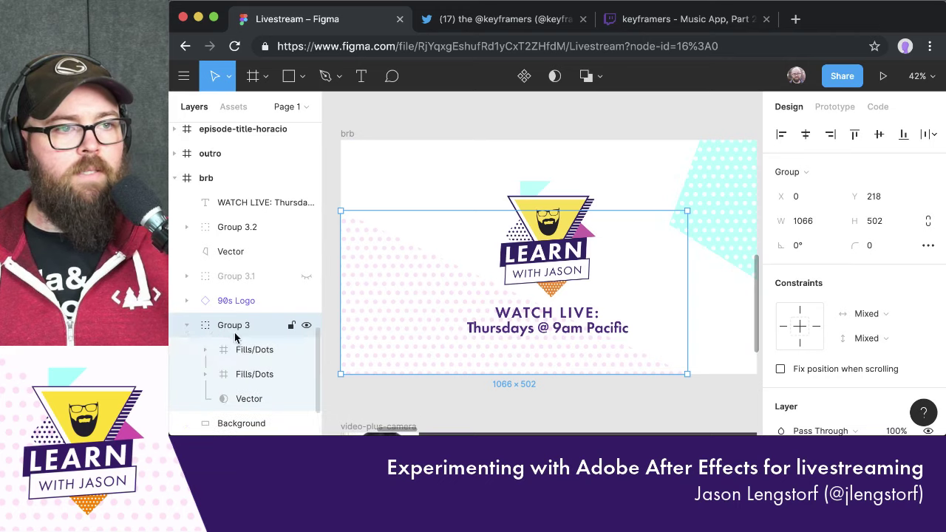
pyautogui.click(187, 331)
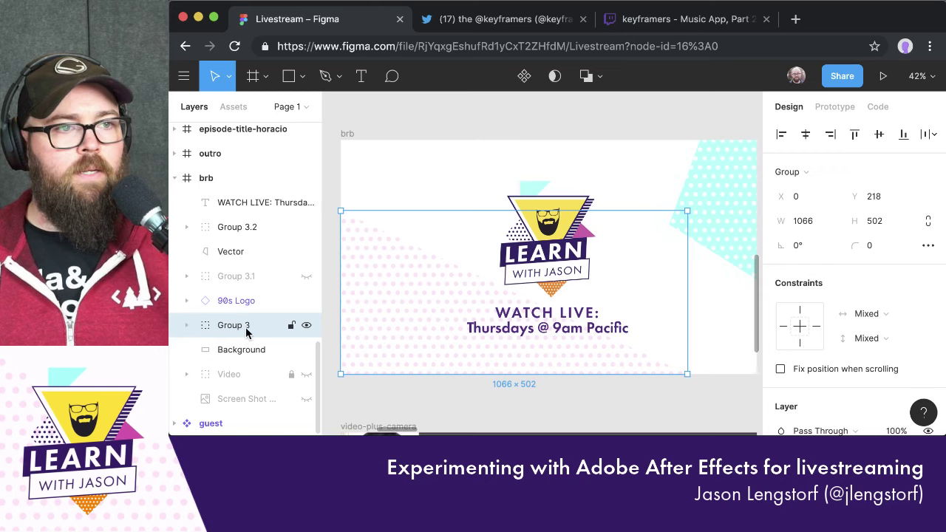
pyautogui.scroll(-6, 849, 351)
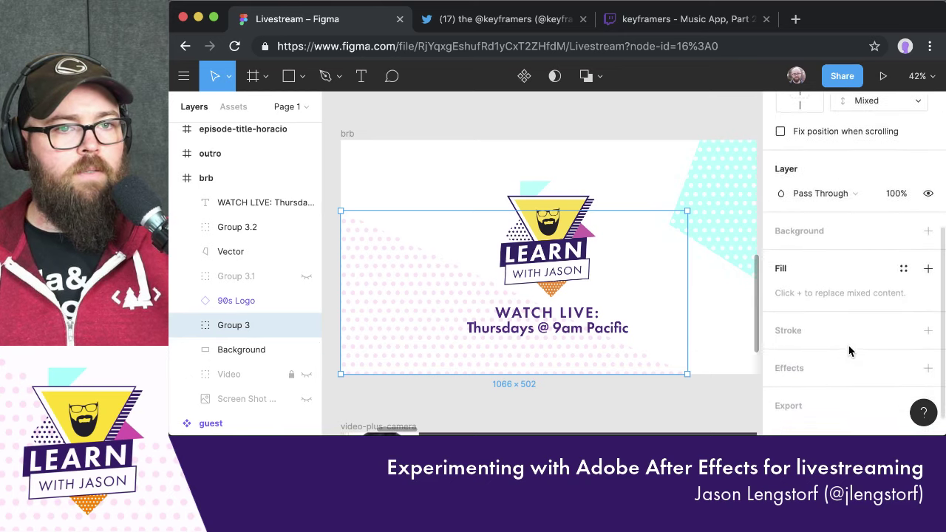
pyautogui.click(929, 379)
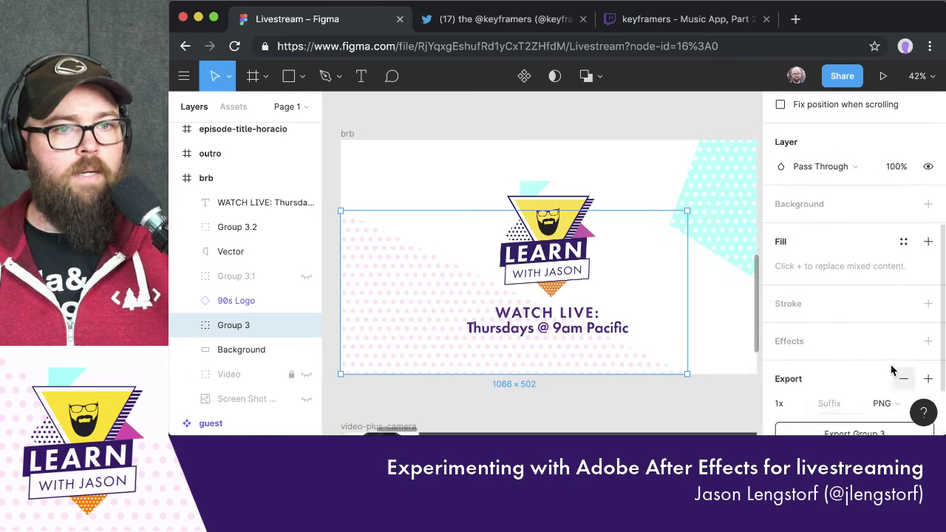
pyautogui.scroll(-3, 851, 360)
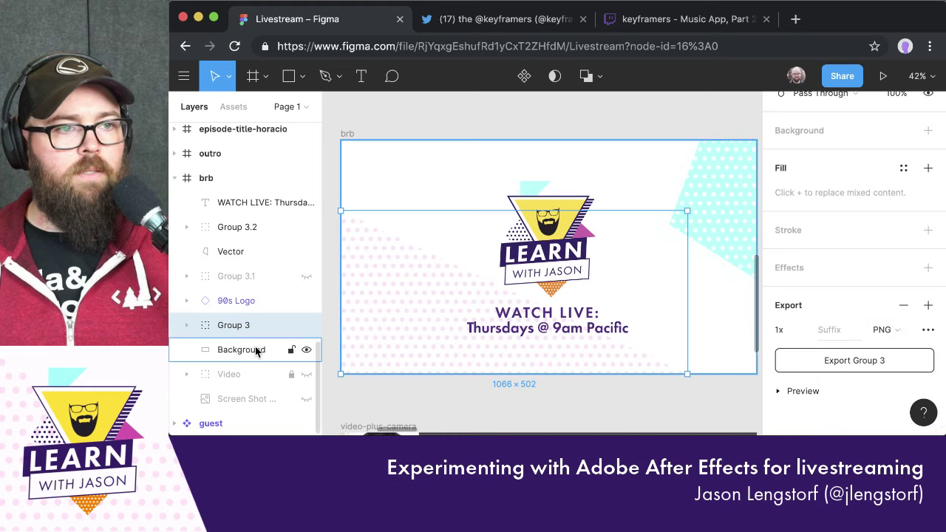
# Rename Group 3 to pink-polka-dots and export it as a PNG
pyautogui.doubleClick(237, 327)
pyautogui.write('pink-polka')
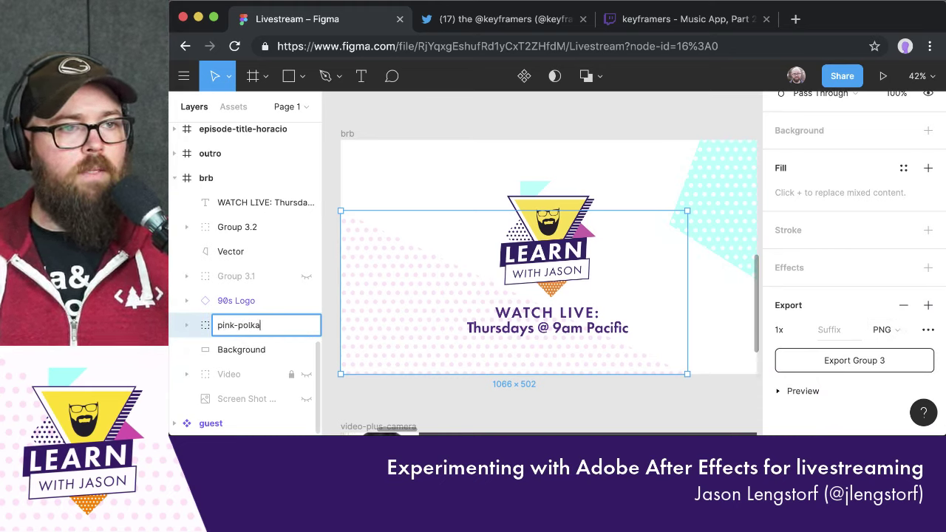
pyautogui.write('-dots')
pyautogui.press('Return')
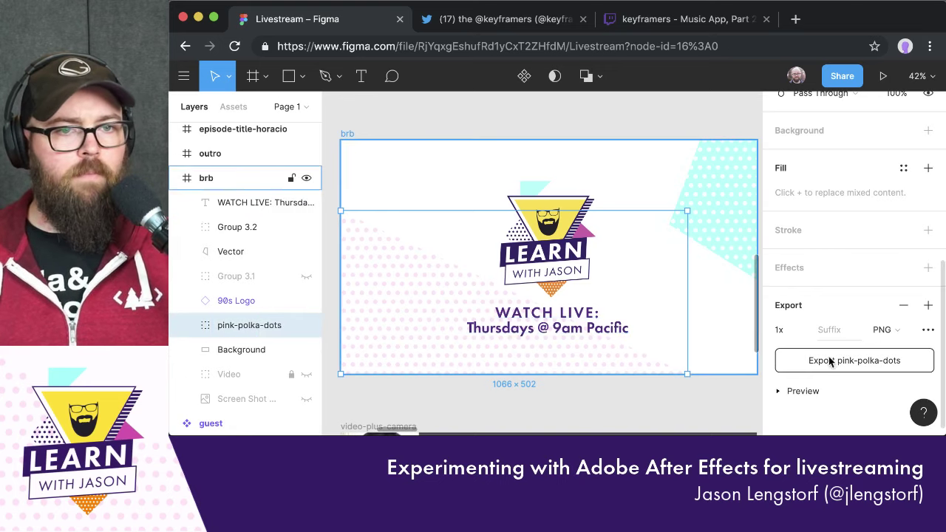
pyautogui.click(855, 360)
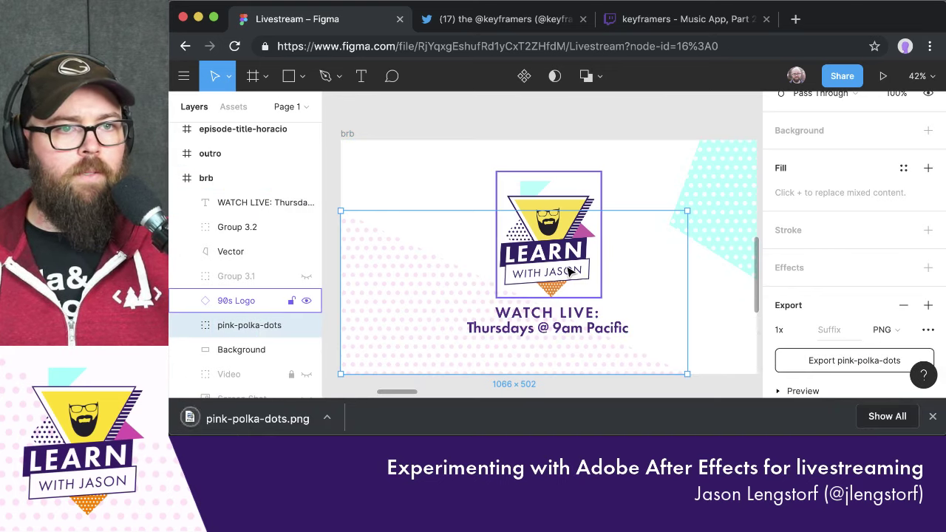
# Rename the cyan dotted corner group to Blue-and-white-dots
pyautogui.click(708, 214)
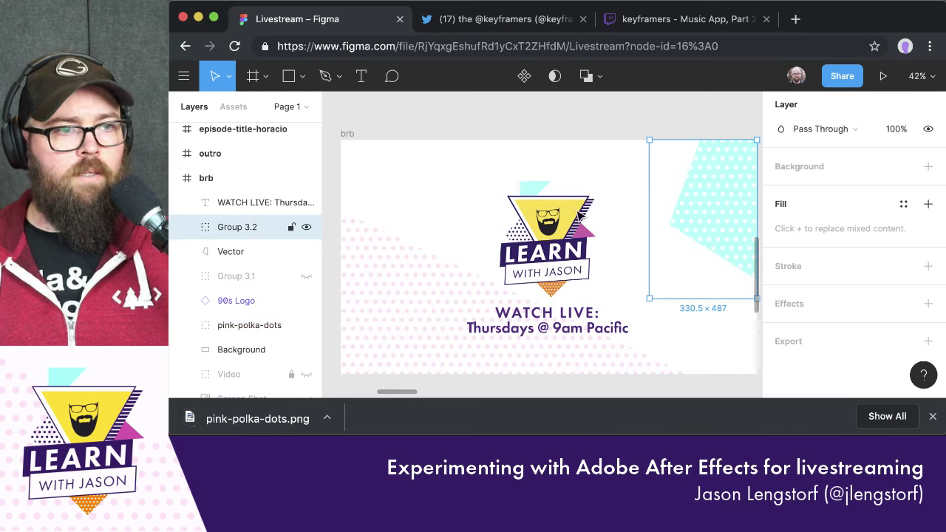
pyautogui.click(306, 227)
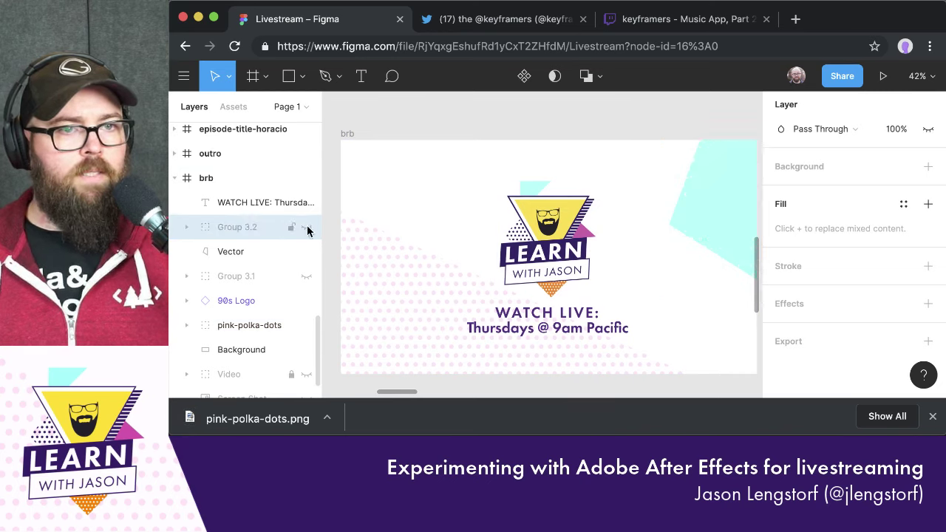
pyautogui.click(306, 227)
pyautogui.click(250, 248)
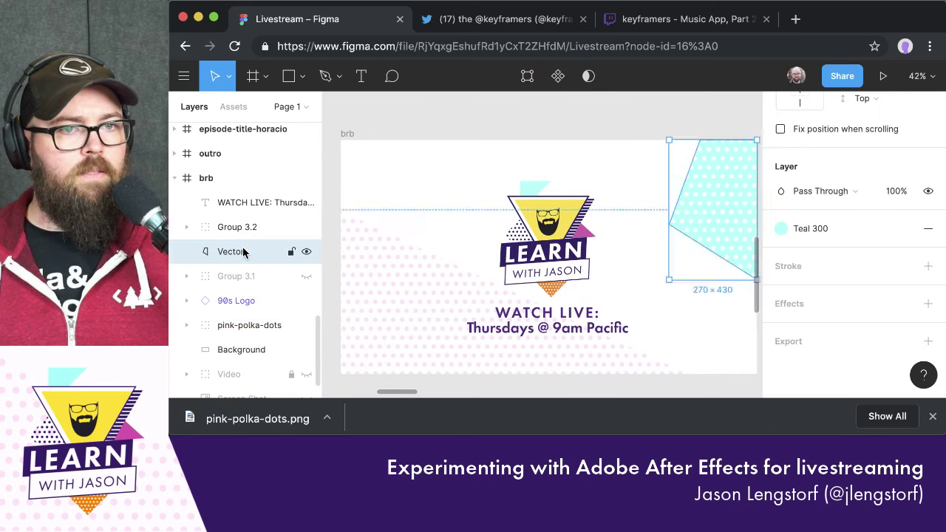
pyautogui.click(233, 229)
pyautogui.doubleClick(233, 228)
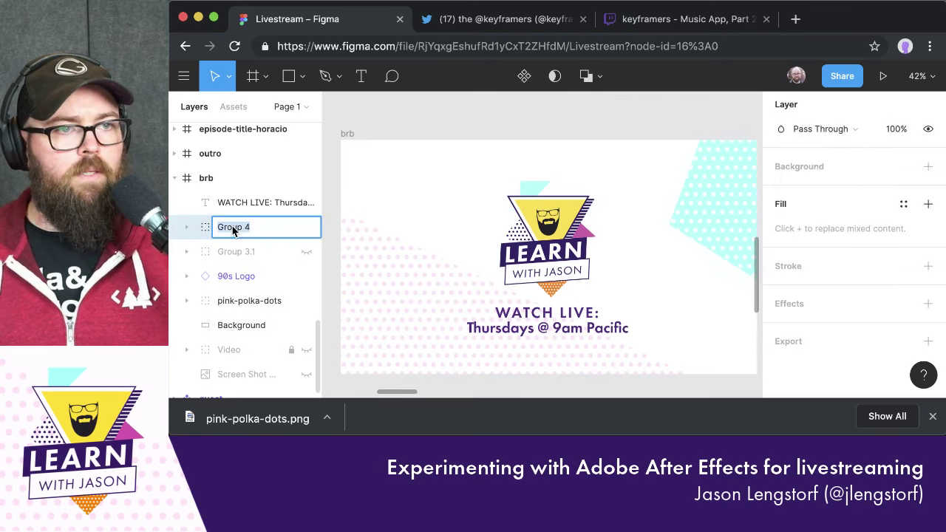
pyautogui.write('B')
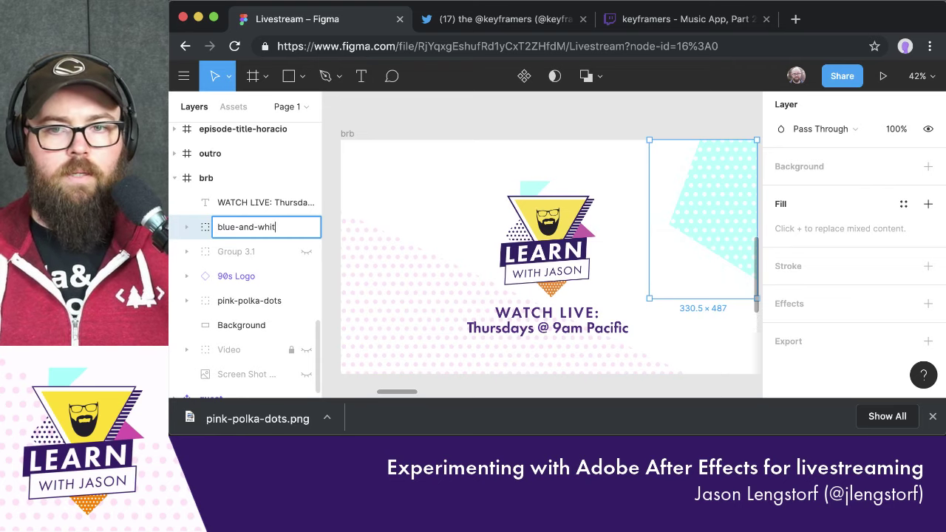
pyautogui.write('lue-and-white-dots')
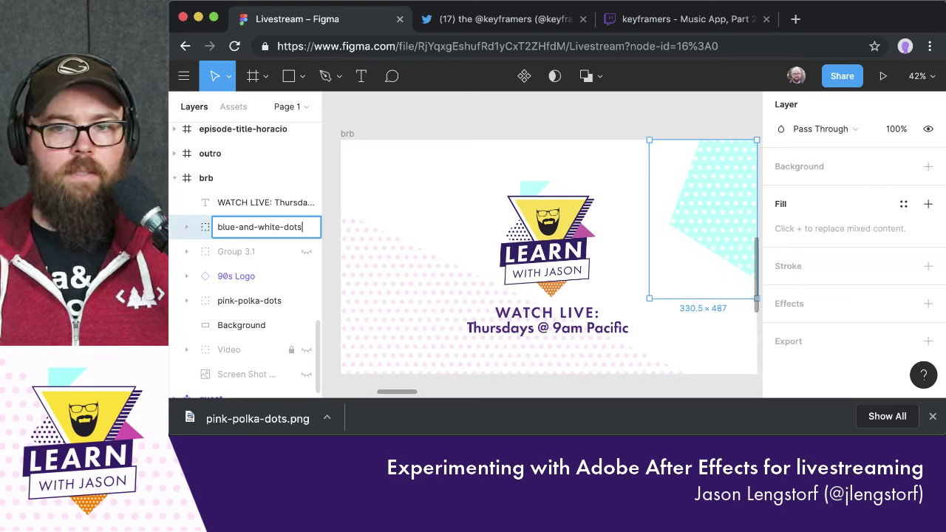
pyautogui.press('Return')
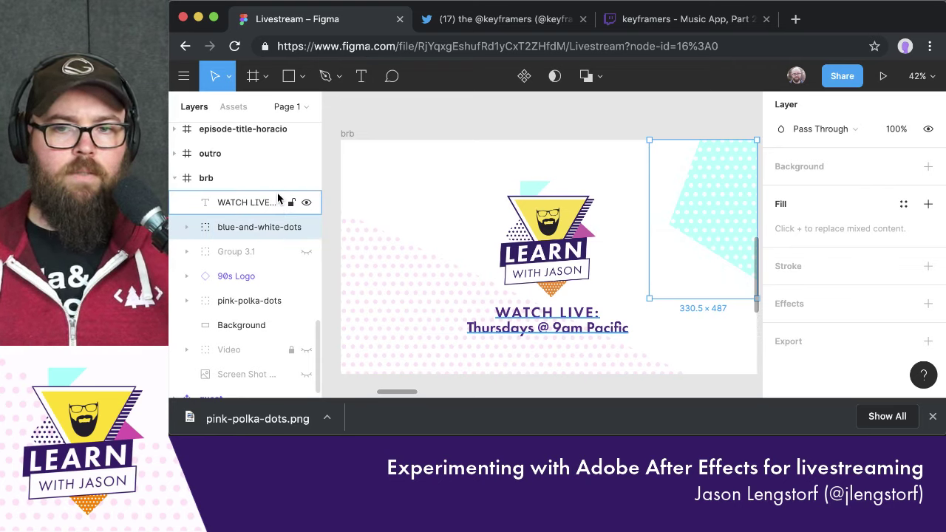
# Add a 1x PNG export setting and export blue-and-white-dots.png
pyautogui.hscroll(2, 539, 228)
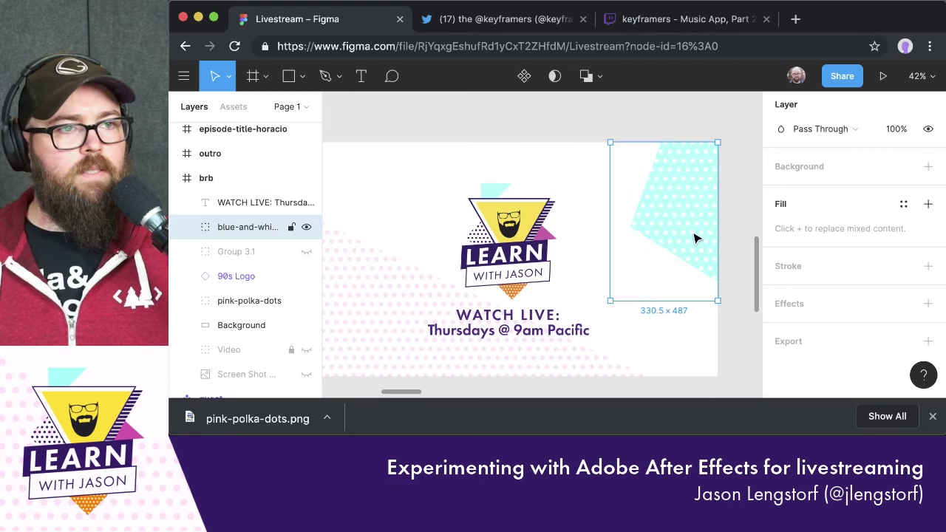
pyautogui.click(929, 341)
pyautogui.scroll(-1, 873, 315)
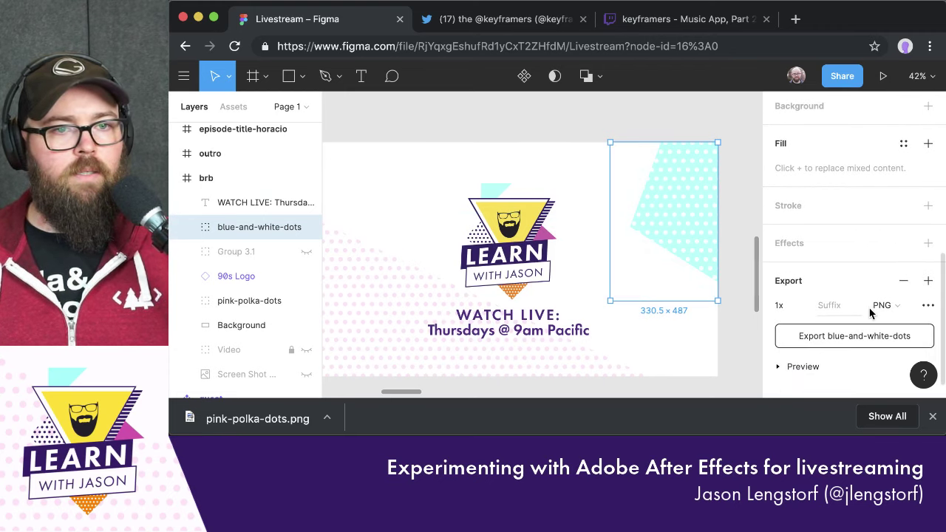
pyautogui.click(854, 336)
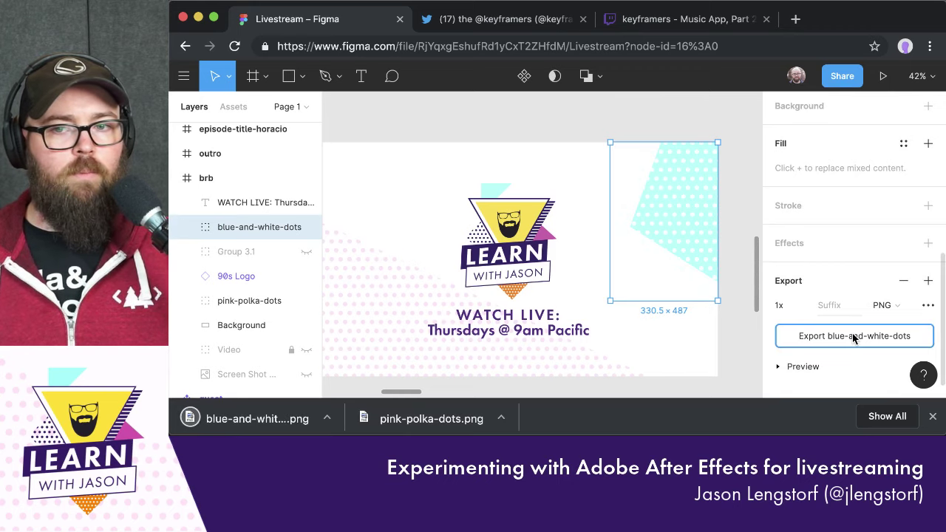
pyautogui.hscroll(-3, 628, 272)
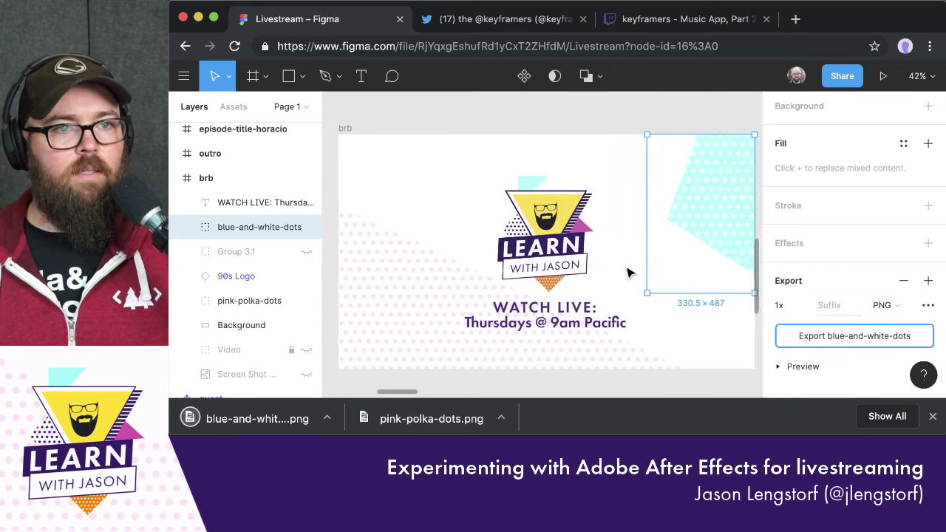
# In Finder, move blue-and-white-dots.png from Downloads into the assets folder and preview it
pyautogui.press('super+Tab')
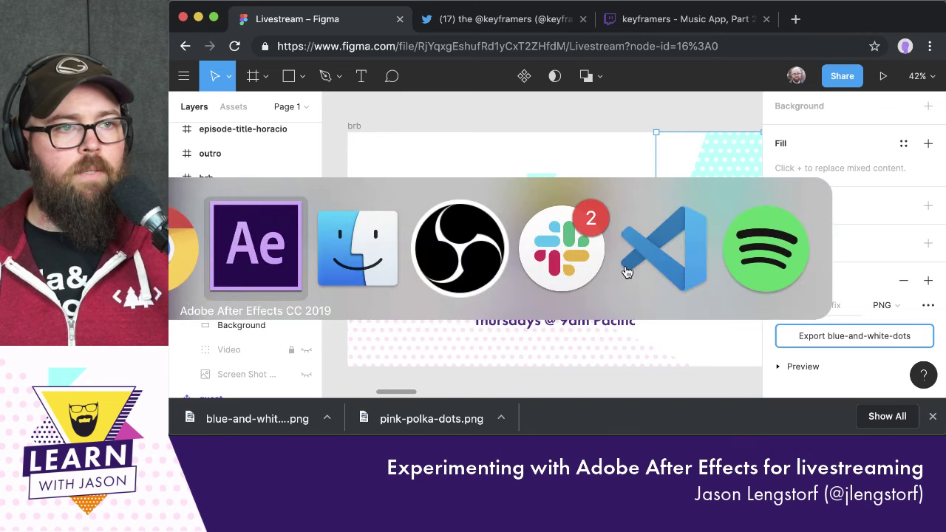
pyautogui.press('super+Tab')
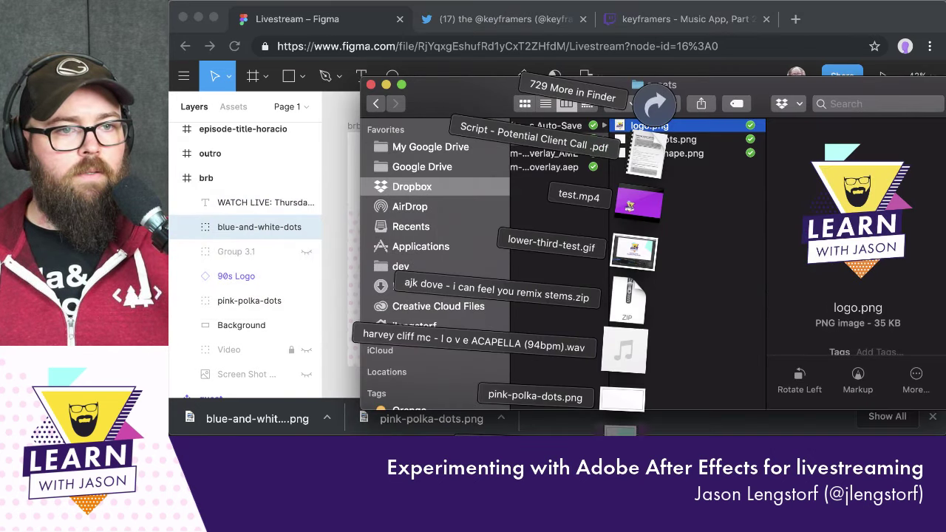
pyautogui.moveTo(549, 390); pyautogui.dragTo(685, 254)
pyautogui.press('space')
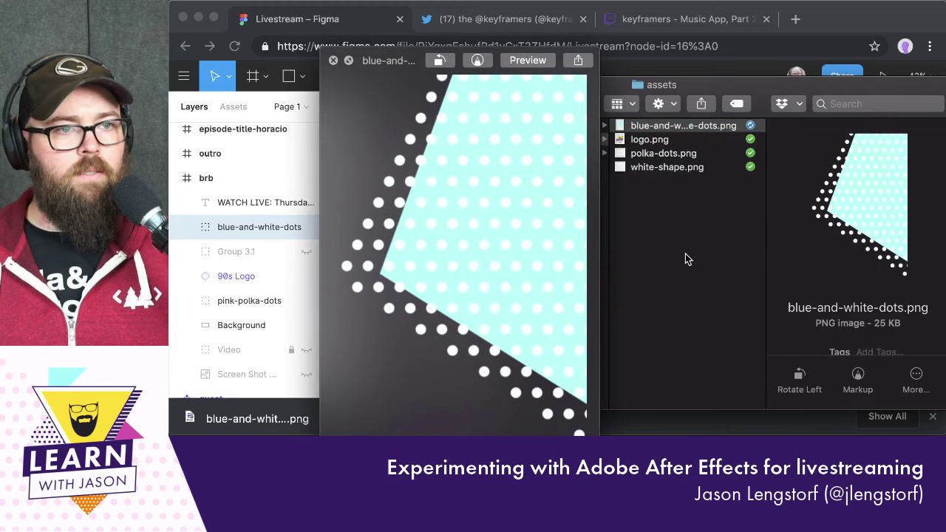
pyautogui.press('space')
# Move pink-polka-dots.png into the assets folder, preview it, and return to After Effects
pyautogui.click(629, 431)
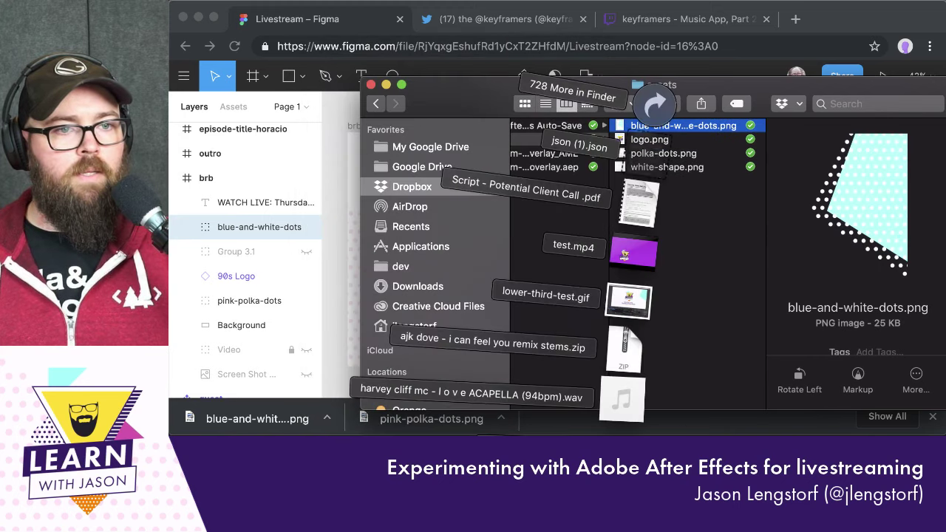
pyautogui.moveTo(623, 397); pyautogui.dragTo(717, 268)
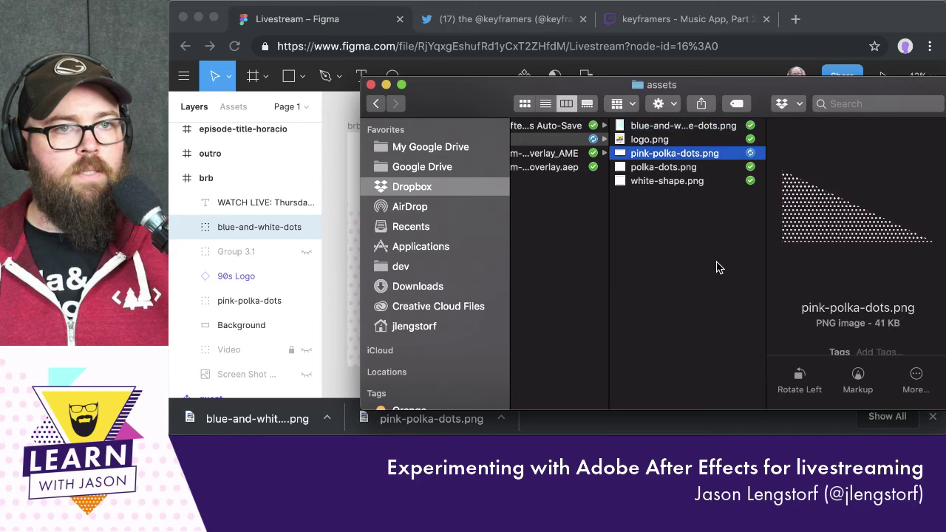
pyautogui.press('space')
pyautogui.press('space')
pyautogui.press('super+Tab')
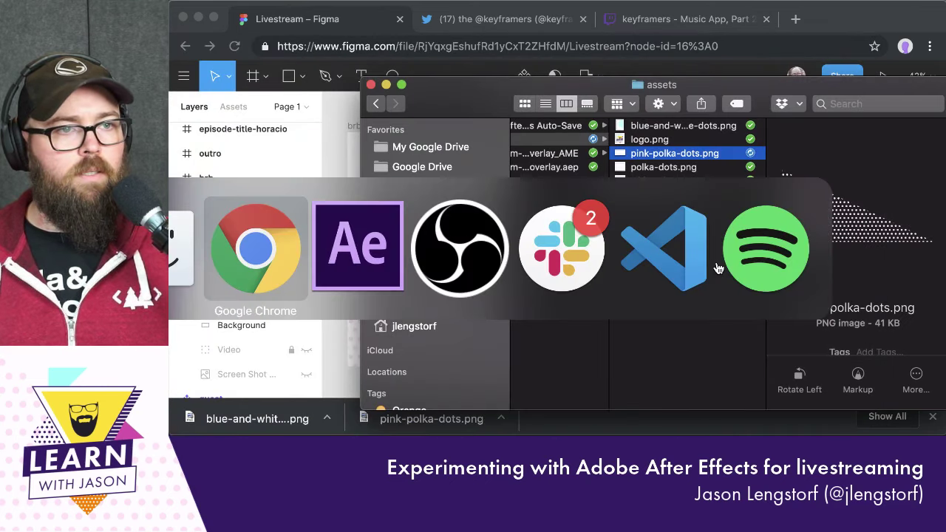
pyautogui.press('super+Tab')
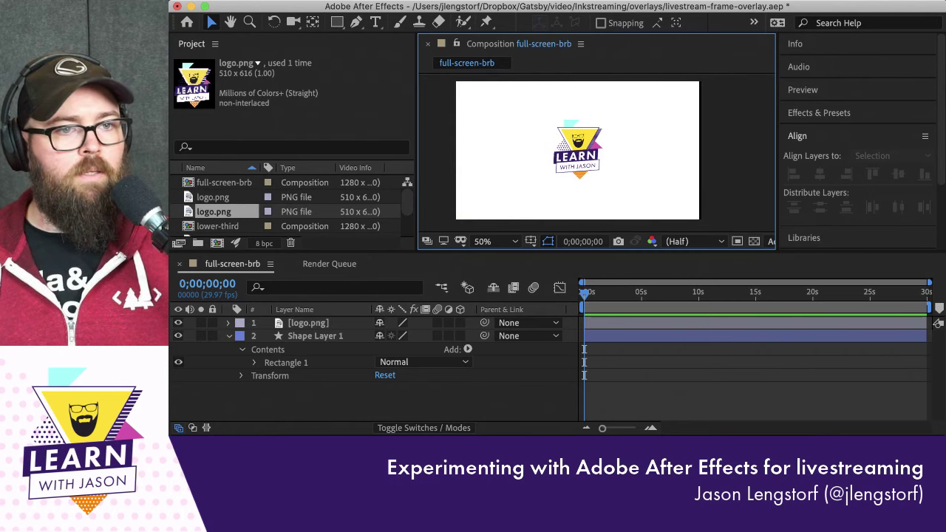
# Import both dot PNGs from Finder and place them in full-screen-brb
pyautogui.press('super+Tab')
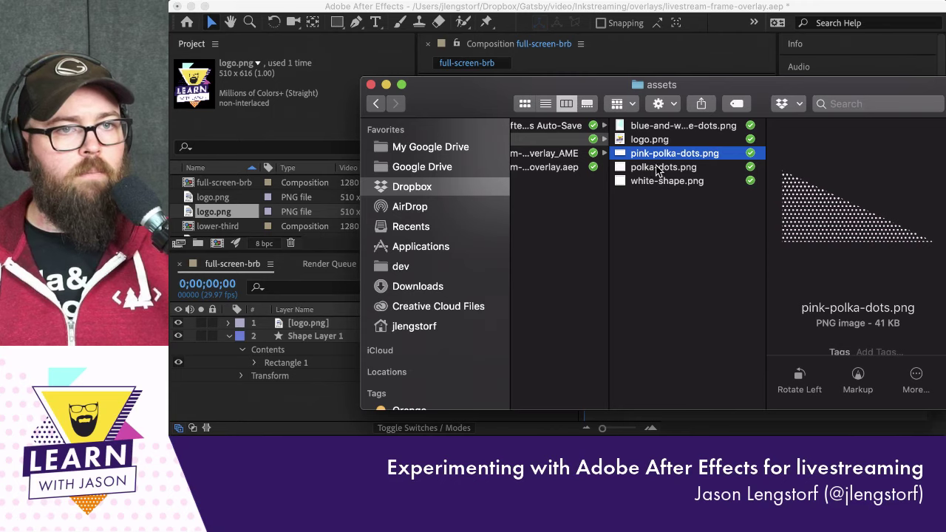
pyautogui.keyDown('super'); pyautogui.click(658, 125); pyautogui.keyUp('super')
pyautogui.moveTo(658, 125); pyautogui.dragTo(201, 204)
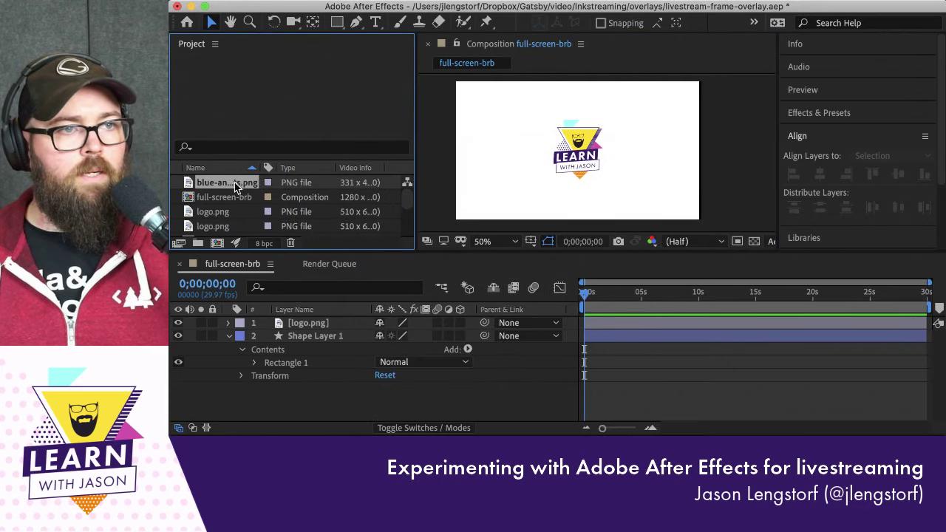
pyautogui.moveTo(191, 183); pyautogui.dragTo(623, 139)
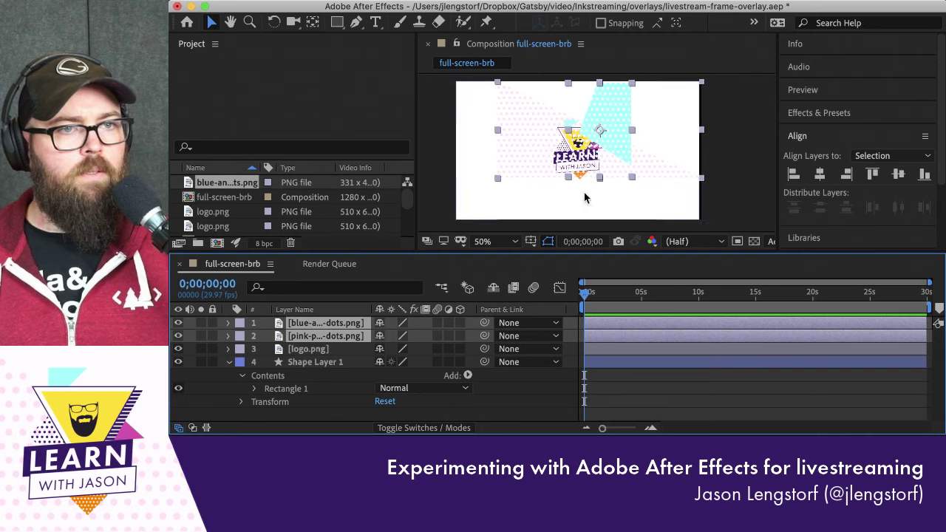
# Align the blue-and-white dots layer to the composition's top and right edges
pyautogui.click(515, 159)
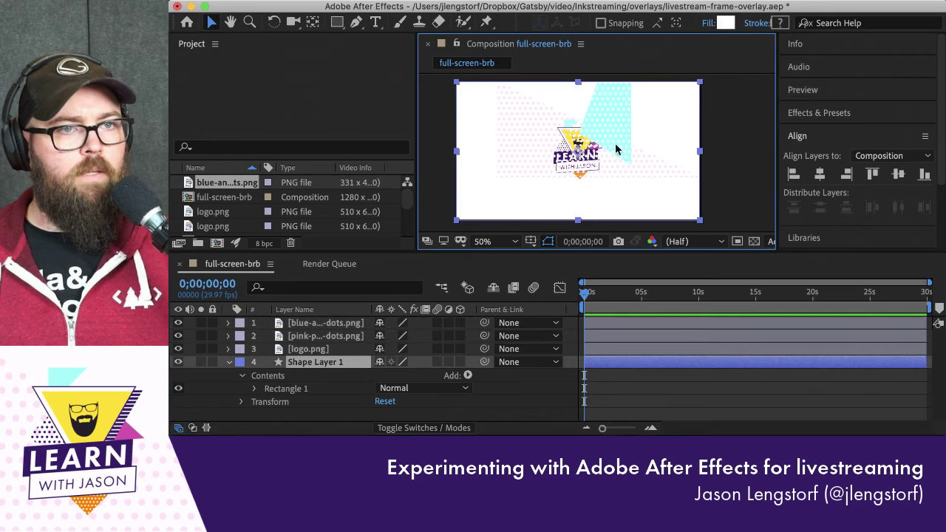
pyautogui.click(307, 337)
pyautogui.click(307, 323)
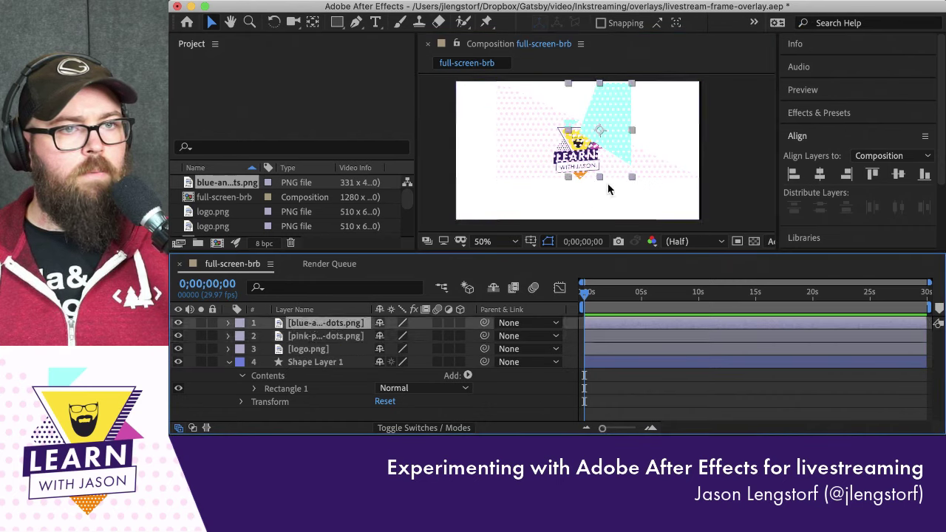
pyautogui.moveTo(624, 114); pyautogui.dragTo(688, 111)
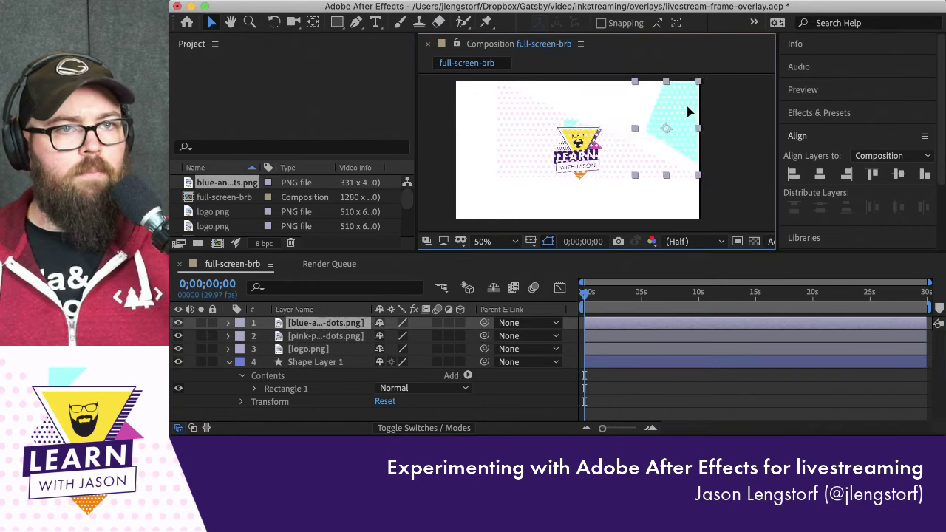
pyautogui.click(872, 176)
pyautogui.click(846, 174)
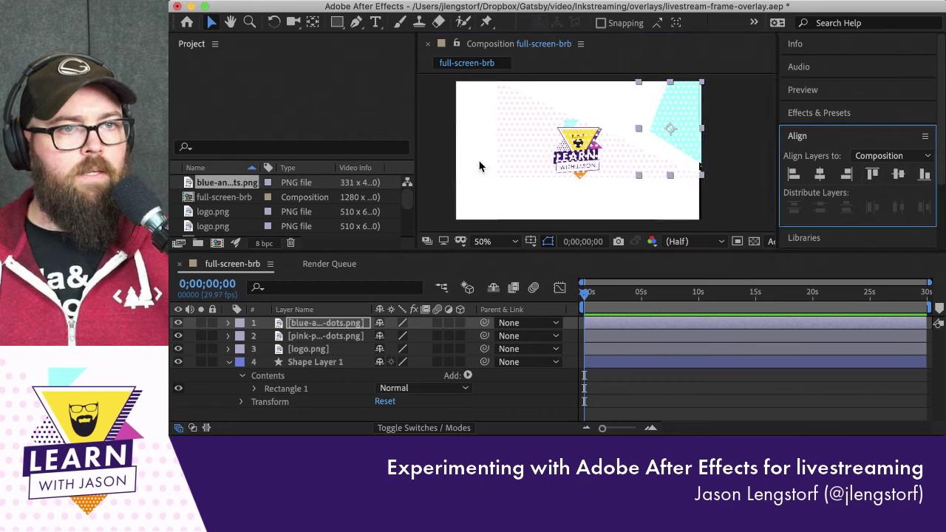
# Align the pink polka-dots layer to the bottom and left edges
pyautogui.click(505, 165)
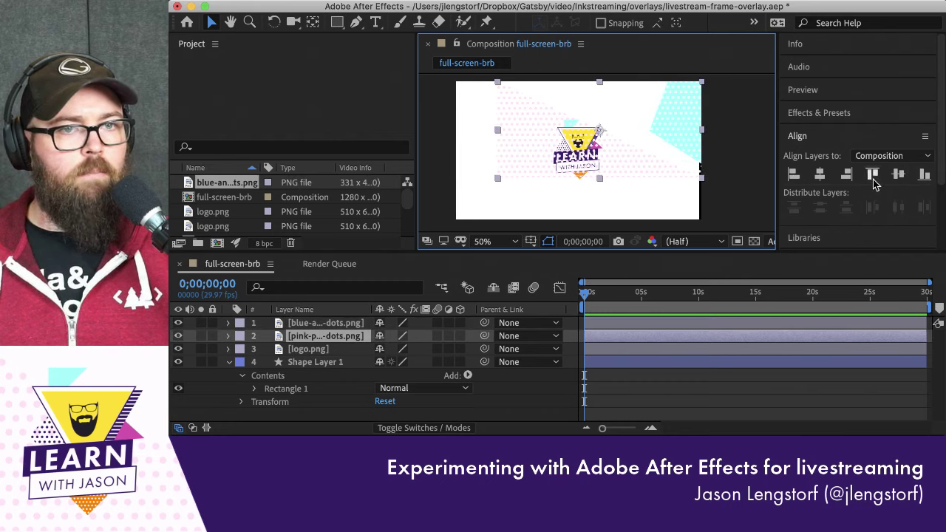
pyautogui.click(924, 176)
pyautogui.click(793, 178)
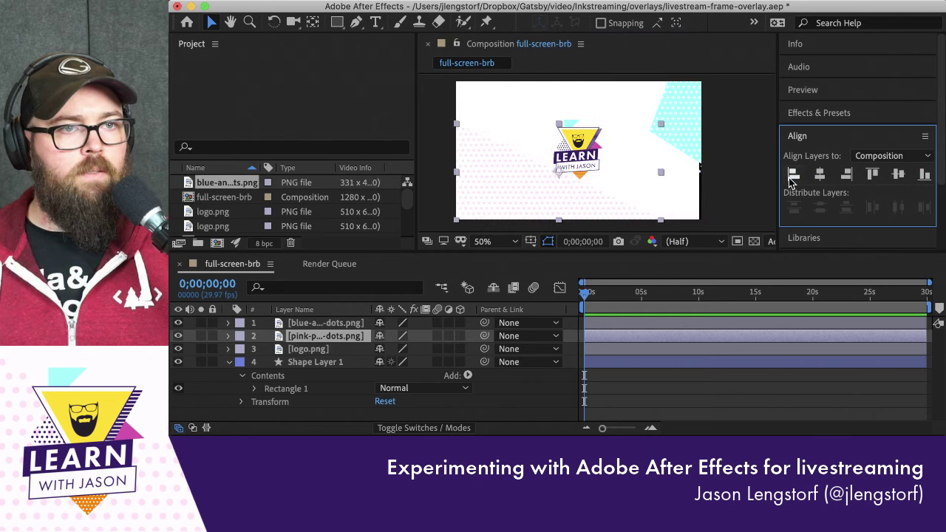
pyautogui.click(726, 107)
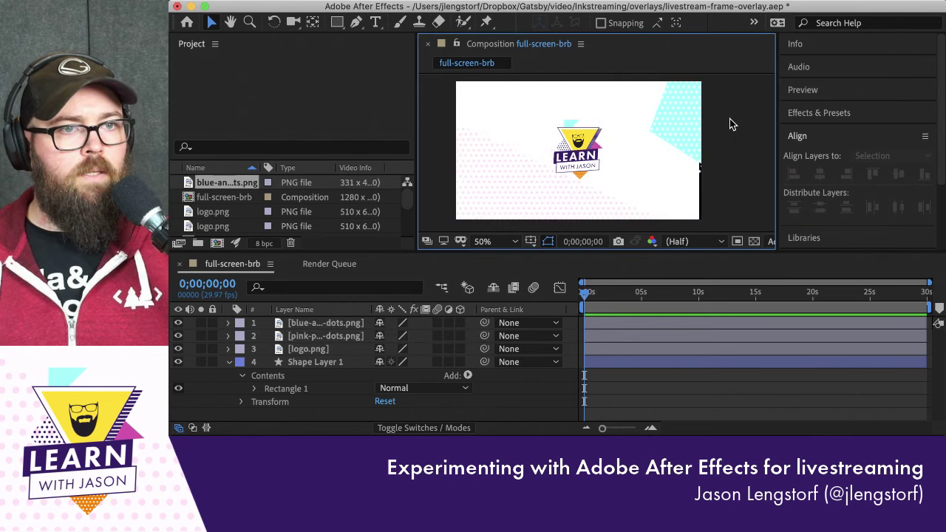
# Switch from the Figma design in Chrome back to Adobe After Effects CC 2019
pyautogui.press('super+Tab')
pyautogui.press('super+Tab')
pyautogui.press('super+Tab')
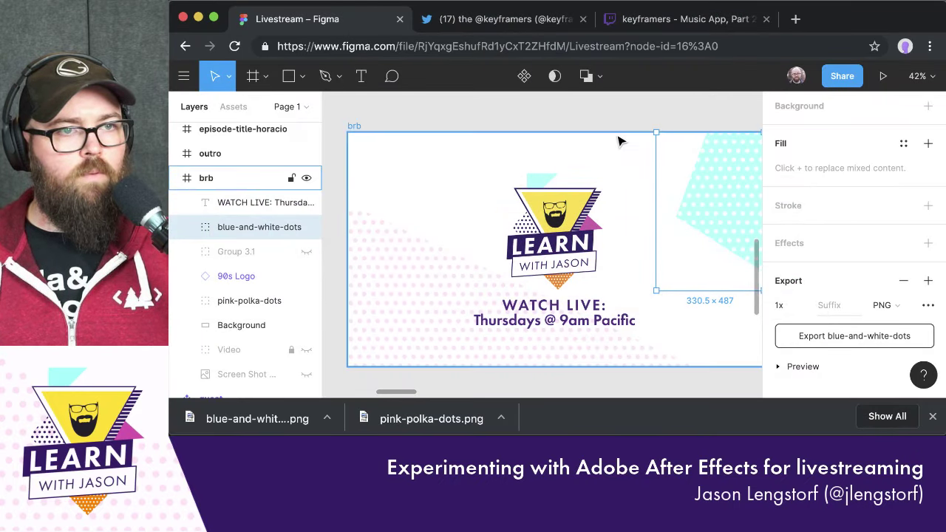
pyautogui.press('super+Tab')
pyautogui.press('super+Tab')
pyautogui.press('super+Tab')
pyautogui.press('super+Tab')
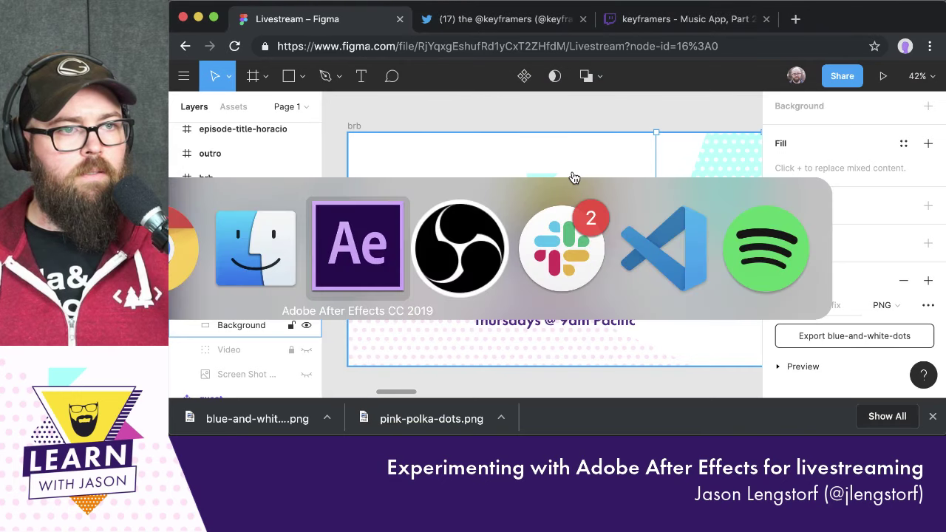
pyautogui.click(601, 151)
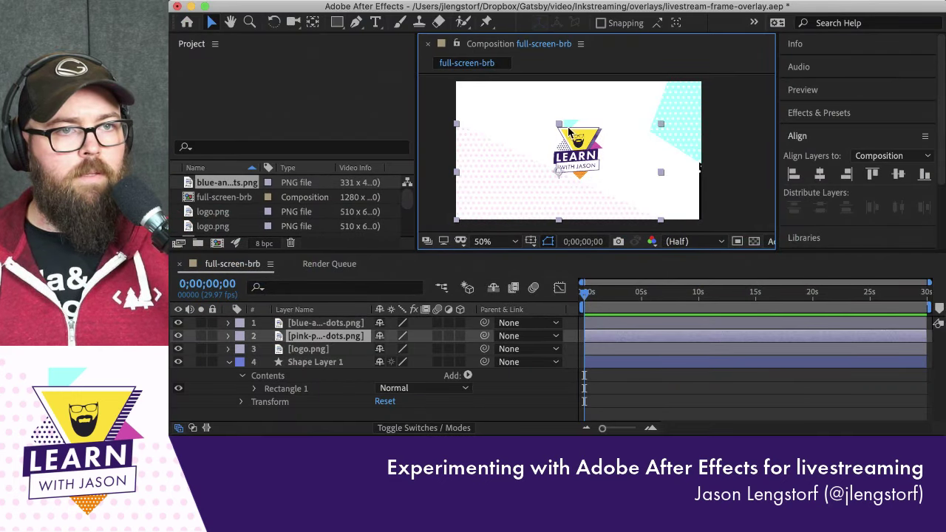
# Move the pink and blue dot layers below the logo so it sits on top
pyautogui.press('super+bracketleft')
pyautogui.click(352, 325)
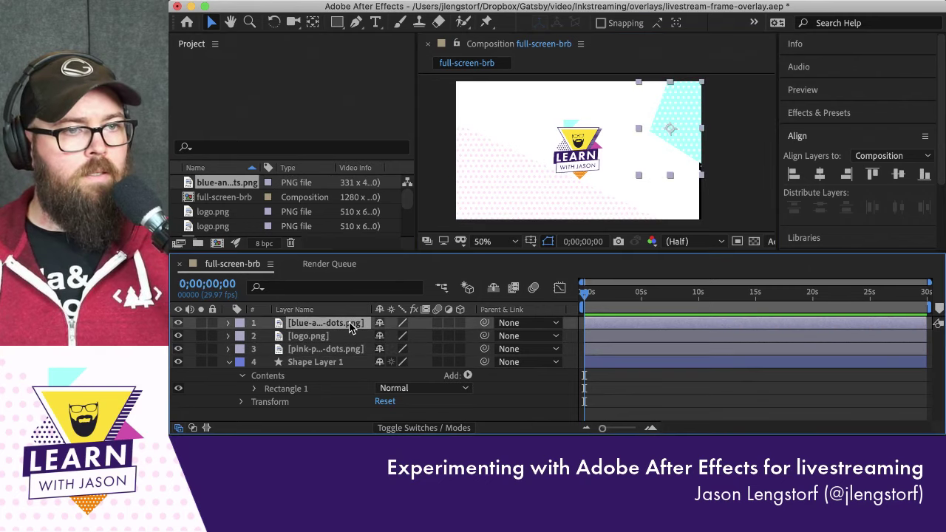
pyautogui.press('super+bracketleft')
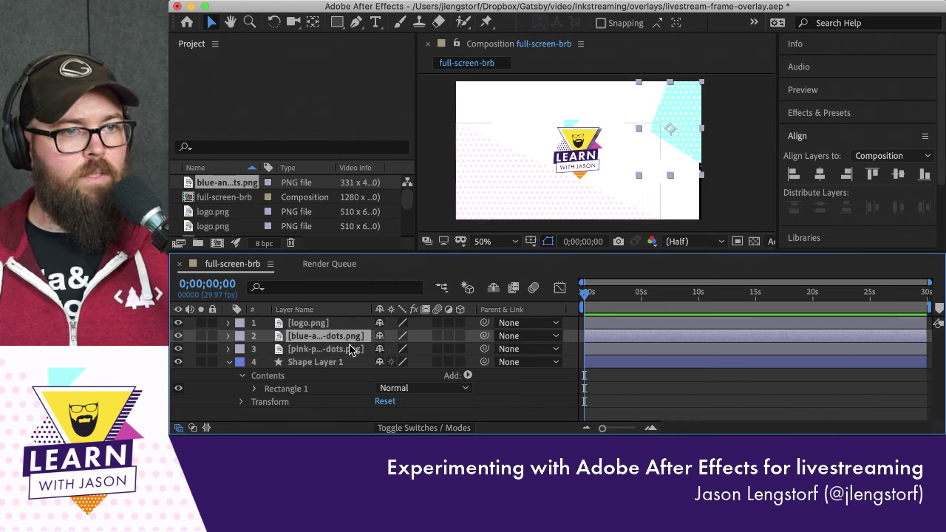
# Rename the shape layer to background and the pink dots layer to pink polka dots
pyautogui.click(320, 365)
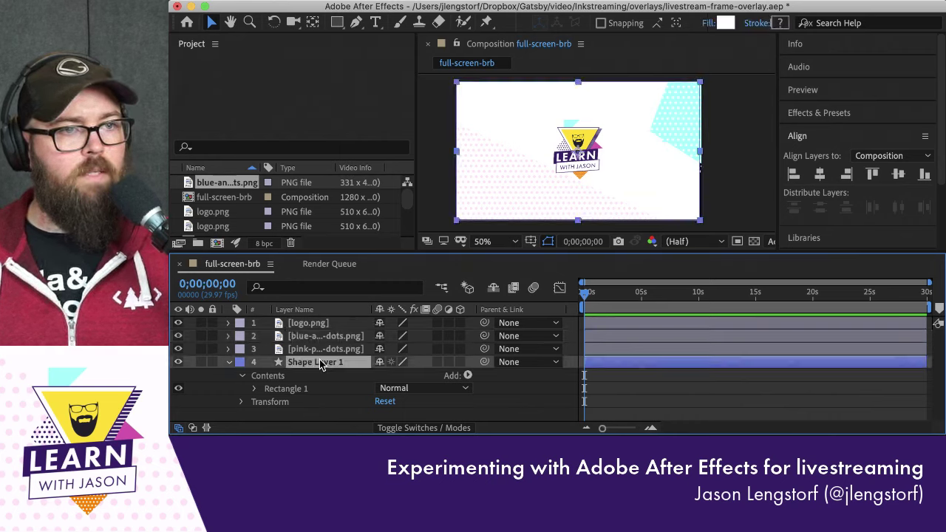
pyautogui.click(228, 362)
pyautogui.press('Return')
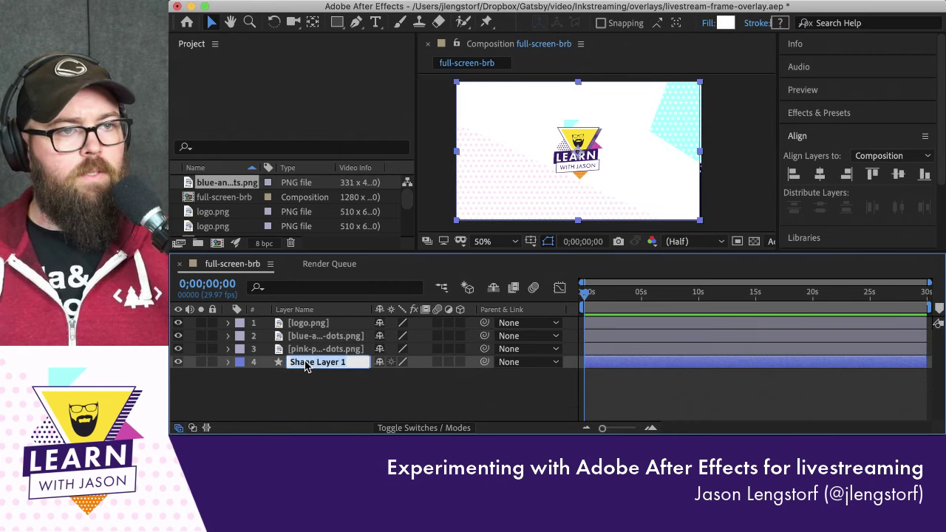
pyautogui.write('background')
pyautogui.press('Return')
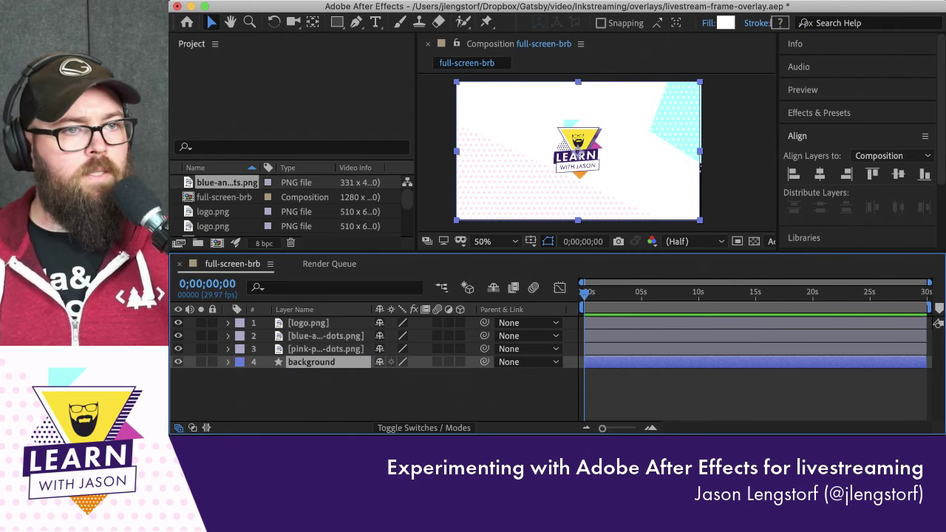
pyautogui.click(298, 351)
pyautogui.press('Return')
pyautogui.write('pink')
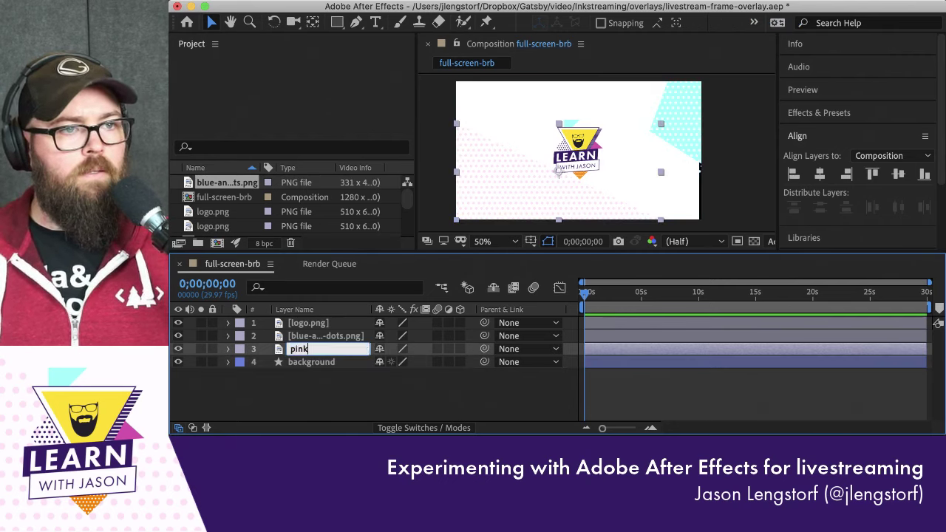
pyautogui.write(' polka dots')
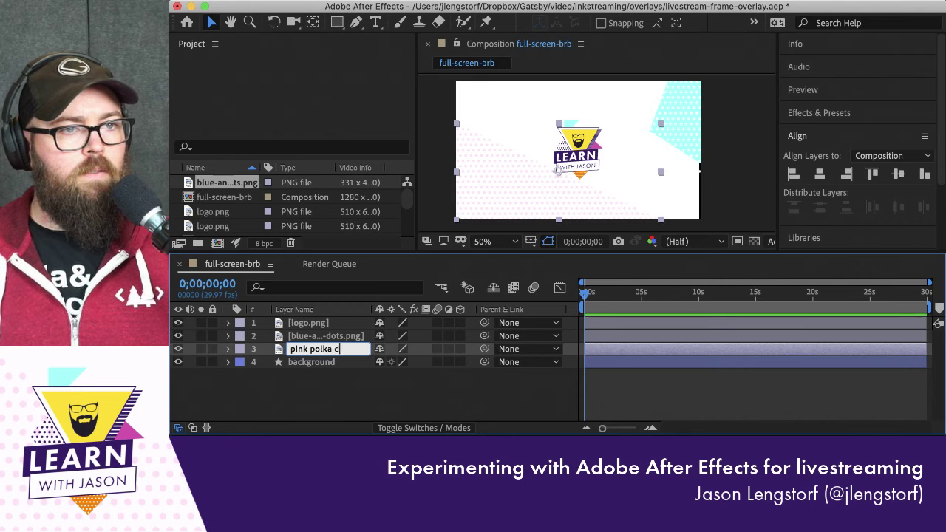
pyautogui.press('Return')
# Rename the blue dots layer to blue and white and the logo layer to logo
pyautogui.click(303, 337)
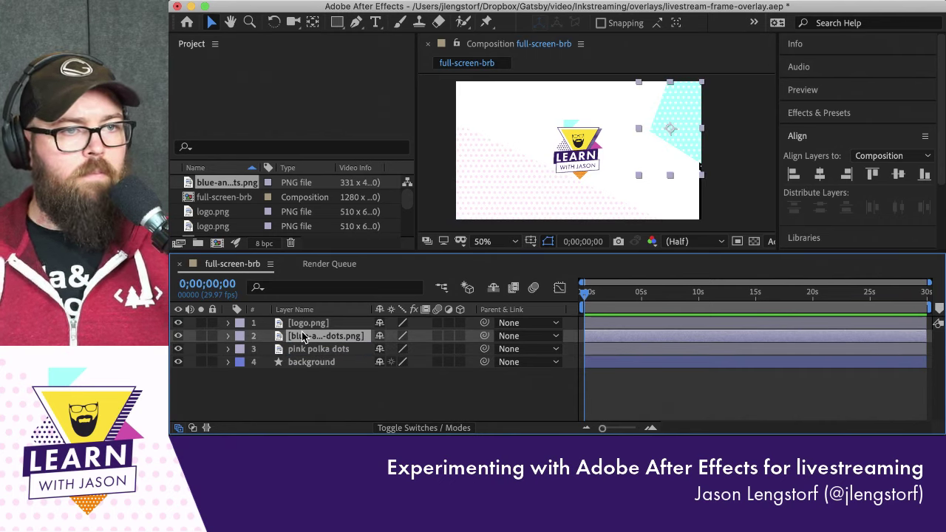
pyautogui.press('Return')
pyautogui.write('blue')
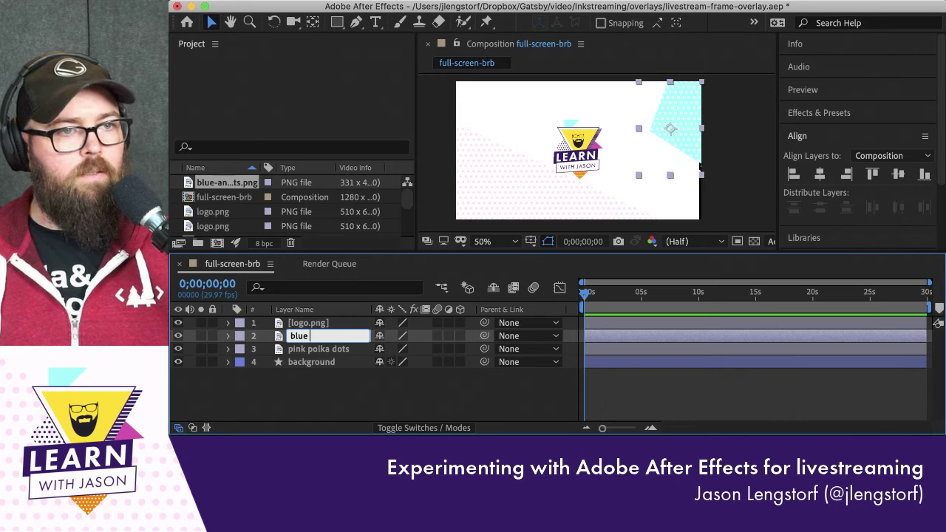
pyautogui.write(' and white')
pyautogui.press('Return')
pyautogui.click(298, 323)
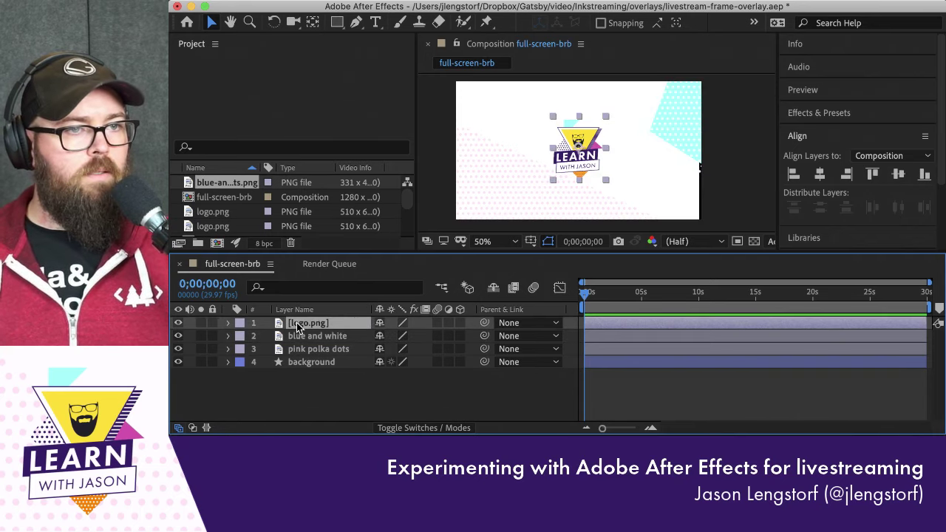
pyautogui.press('Return')
pyautogui.write('logo')
pyautogui.press('Return')
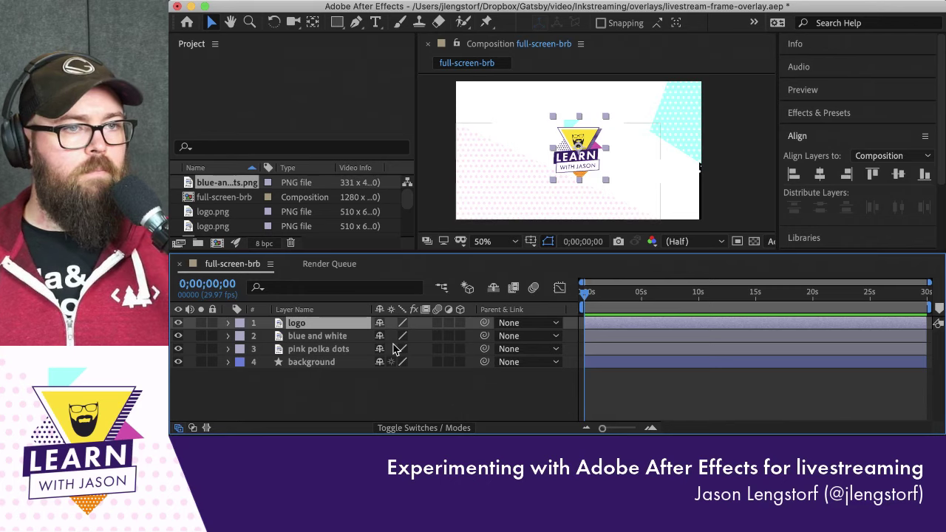
pyautogui.click(403, 350)
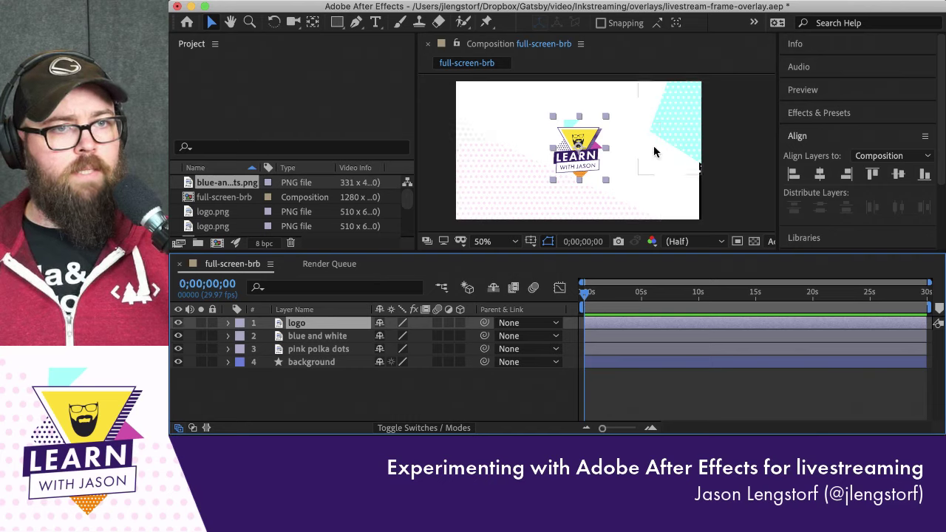
pyautogui.click(299, 362)
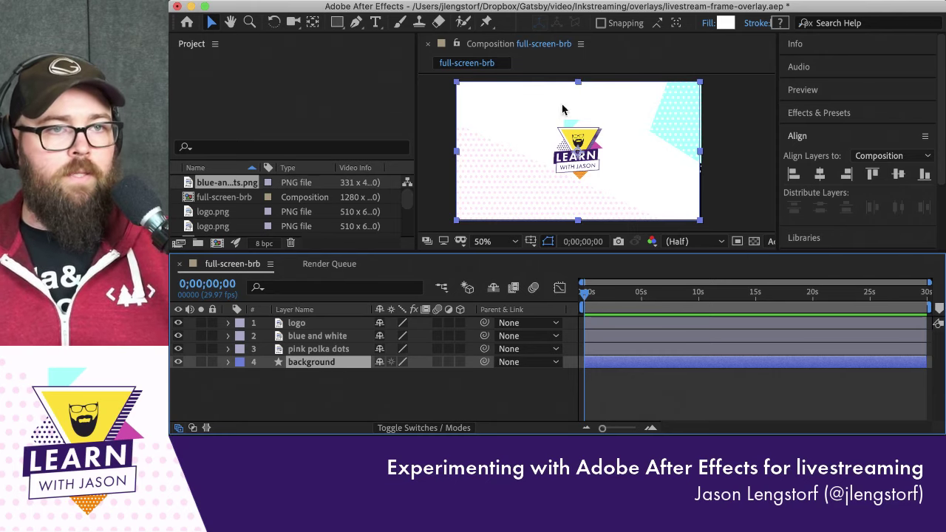
pyautogui.click(578, 86)
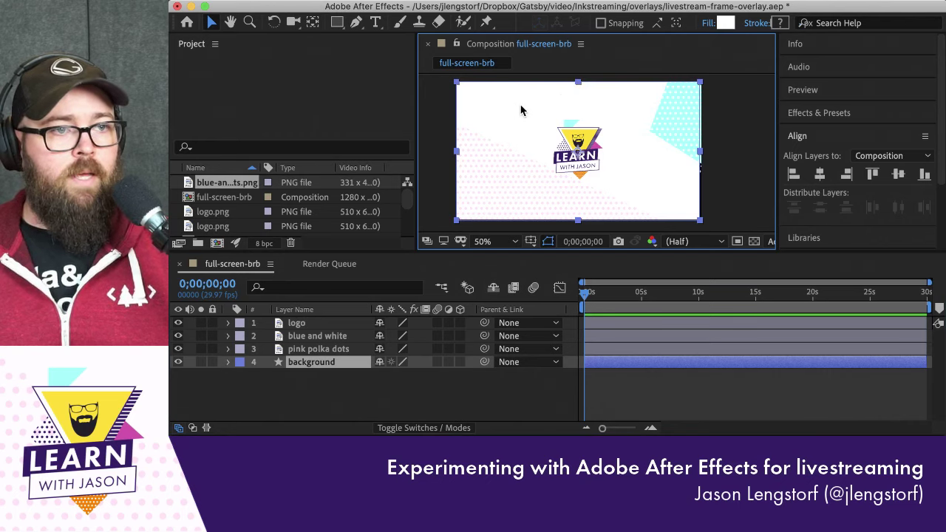
# Expand background > Contents > Rectangle 1 to reveal Rectangle Path 1's Size
pyautogui.click(229, 362)
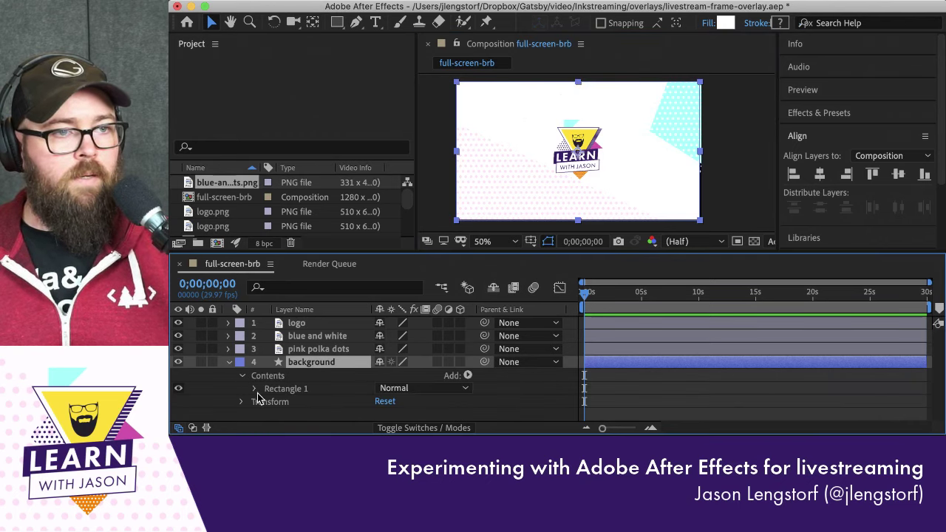
pyautogui.click(255, 389)
pyautogui.scroll(-3, 266, 385)
pyautogui.scroll(1, 344, 350)
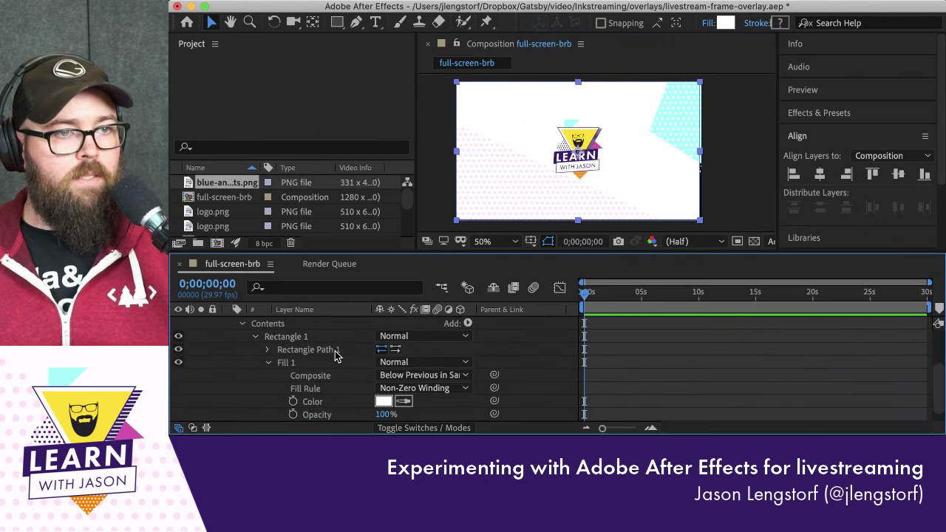
pyautogui.click(266, 362)
pyautogui.click(269, 376)
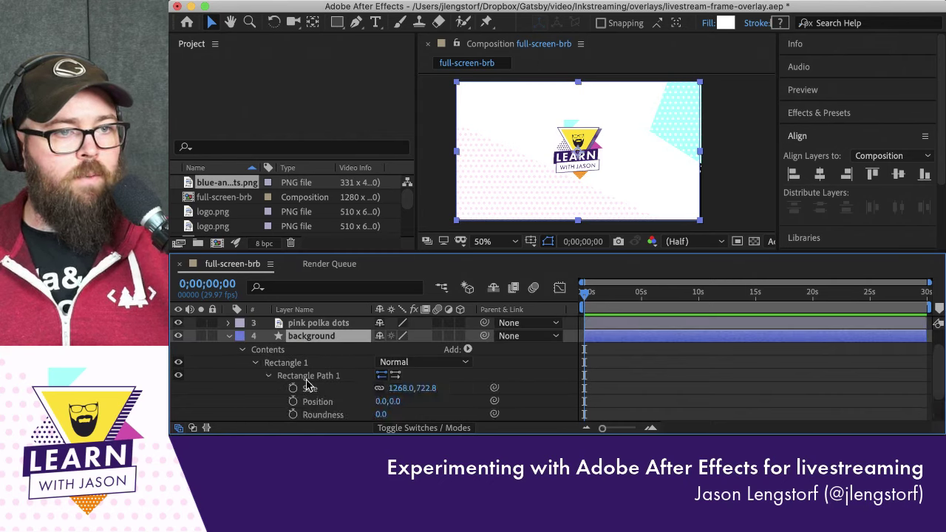
# Set the rectangle path Size to 1280 × 720, re-entering the height of 720
pyautogui.click(425, 389)
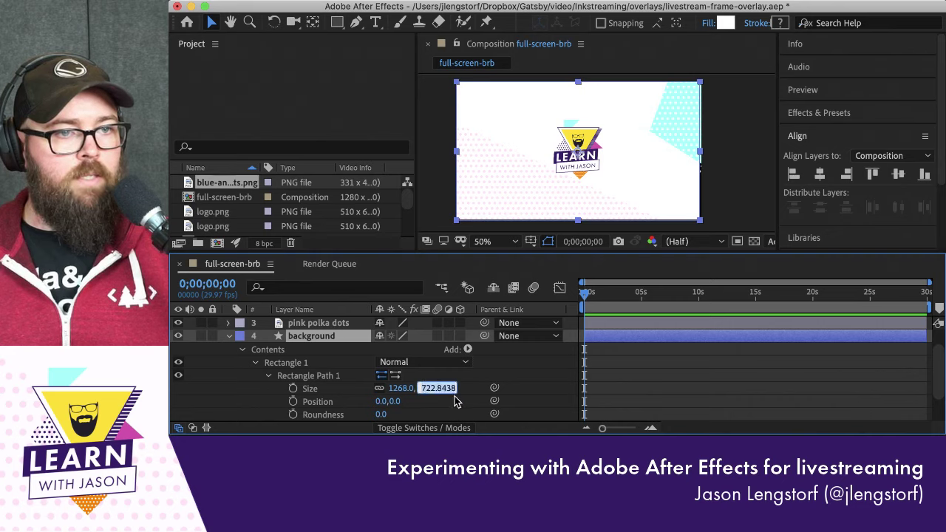
pyautogui.write('7')
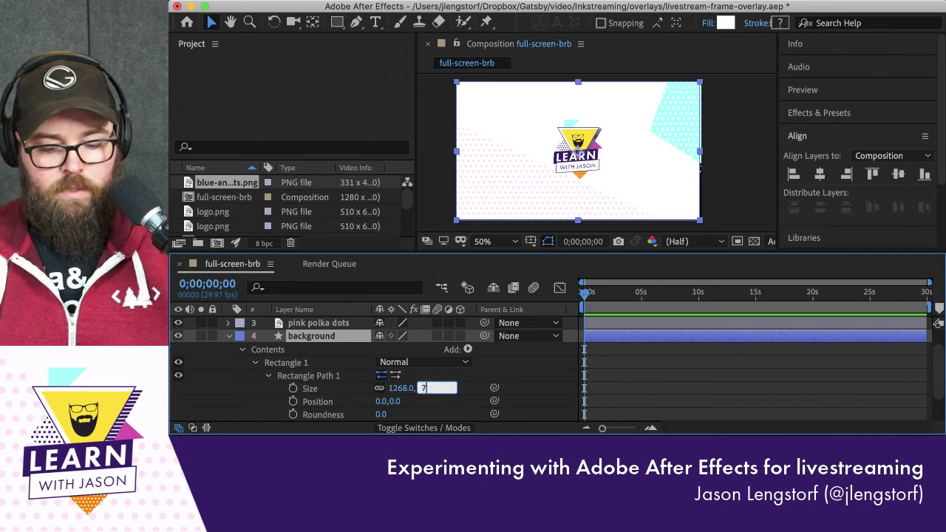
pyautogui.write('20')
pyautogui.hotkey('shift', 'Tab')
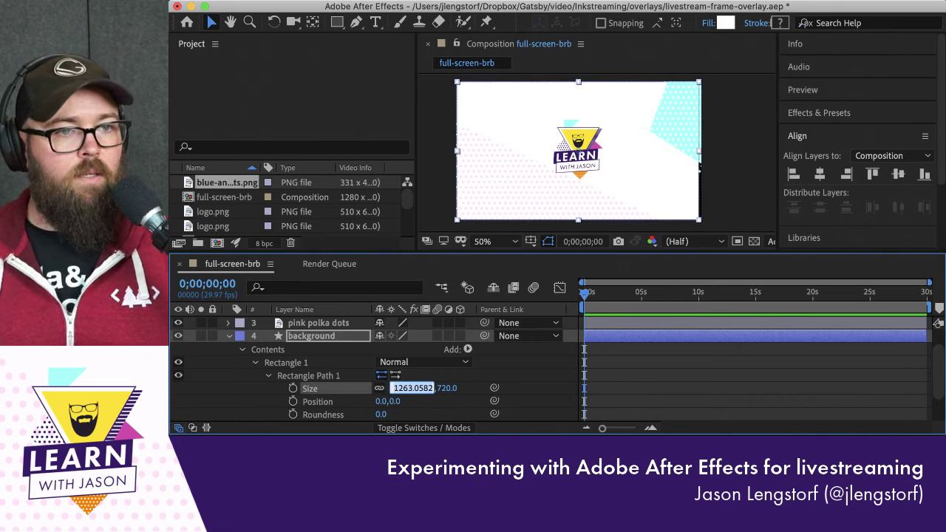
pyautogui.write('1280')
pyautogui.press('Tab')
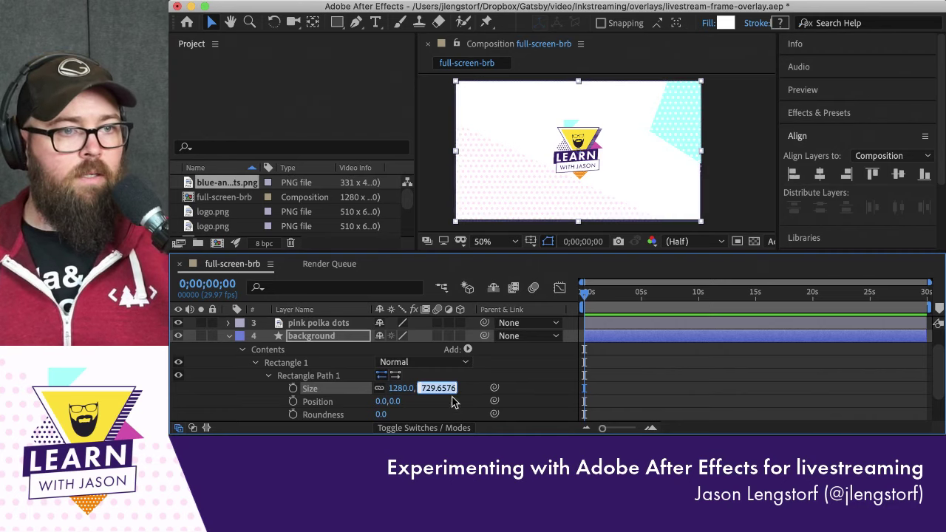
pyautogui.press('Return')
pyautogui.click(431, 390)
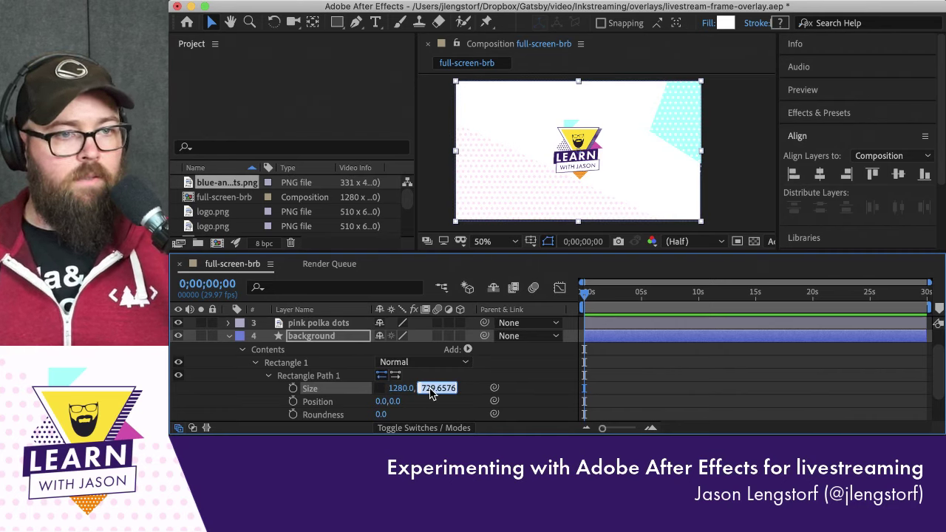
pyautogui.write('720')
pyautogui.press('Tab')
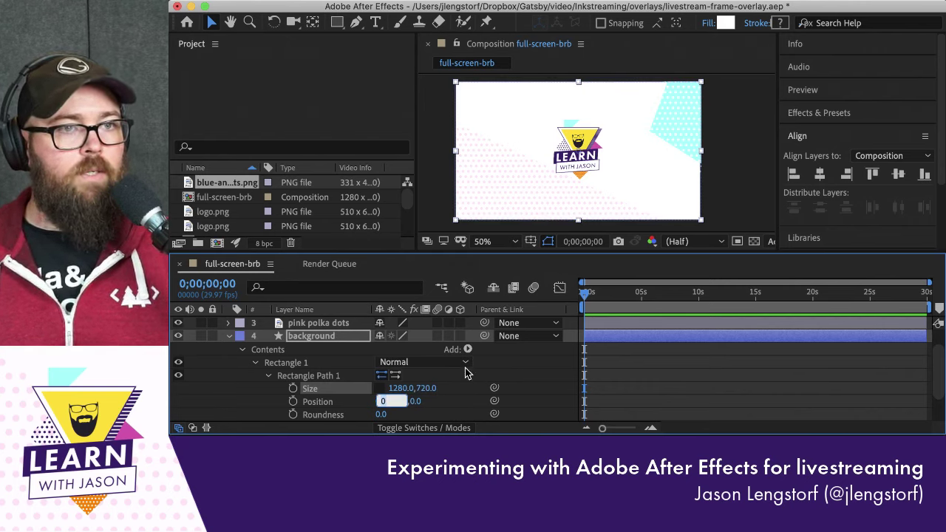
pyautogui.scroll(-2, 464, 364)
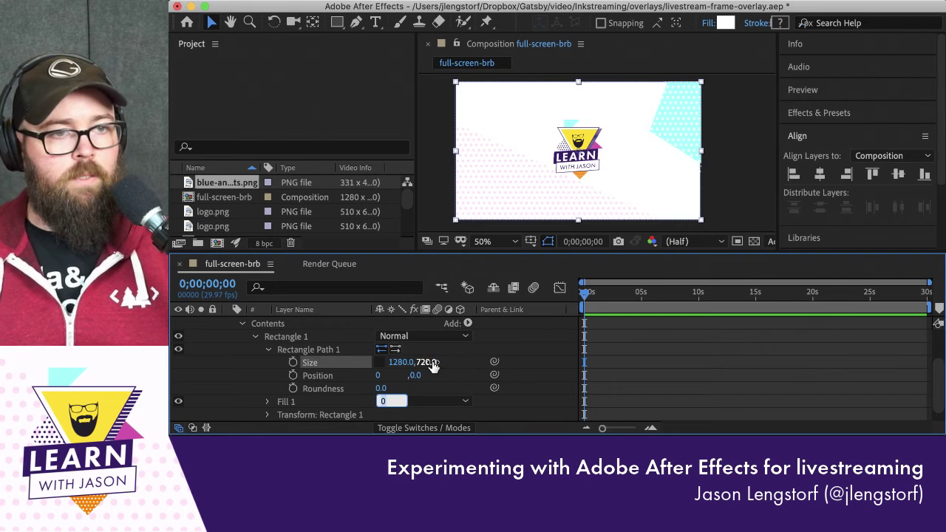
# Calculate 720/3 in the Alfred launcher to get 240
pyautogui.press('super+space')
pyautogui.press('Escape')
pyautogui.hotkey('alt', 'space')
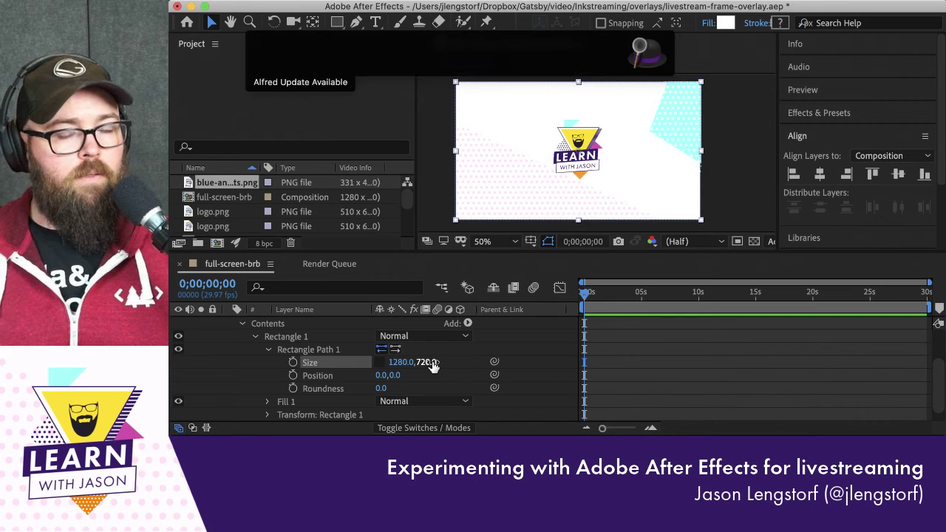
pyautogui.write('720/3')
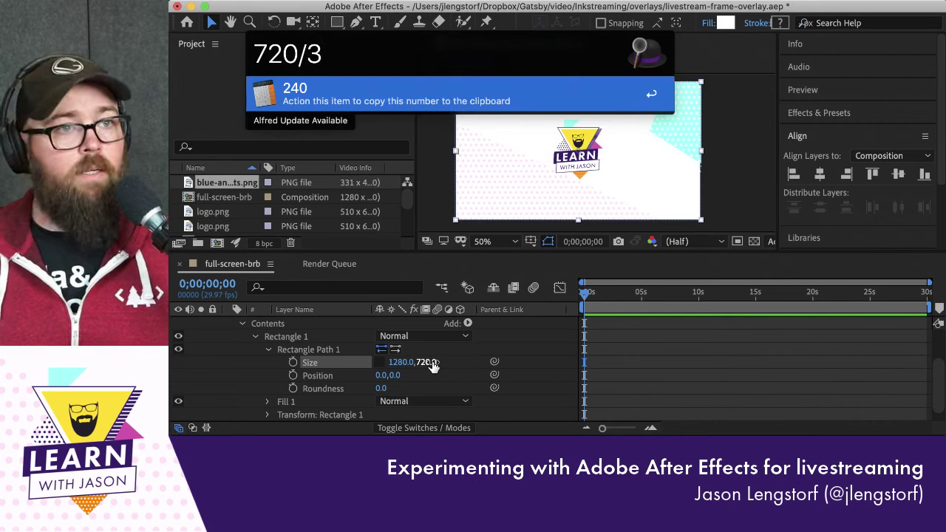
pyautogui.press('super+space')
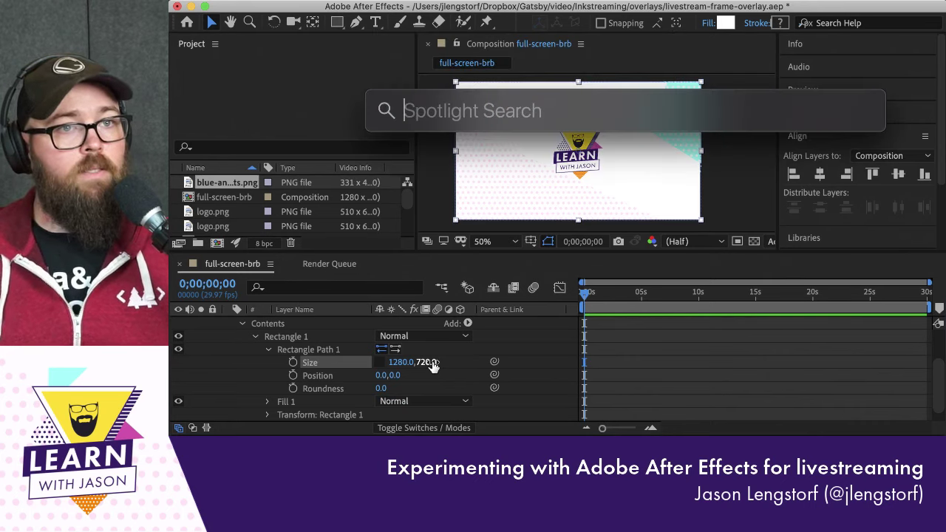
# Change the background rectangle's height to 240
pyautogui.click(429, 362)
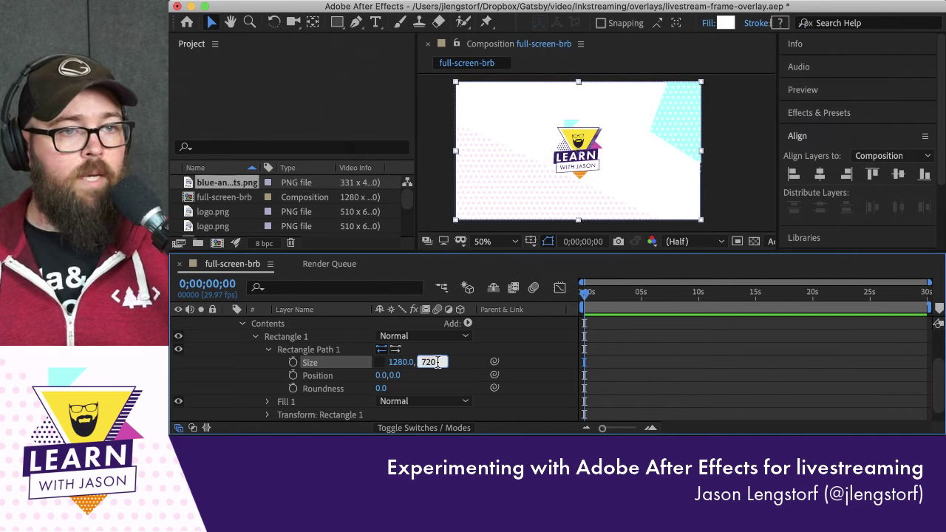
pyautogui.write('240')
pyautogui.press('Tab')
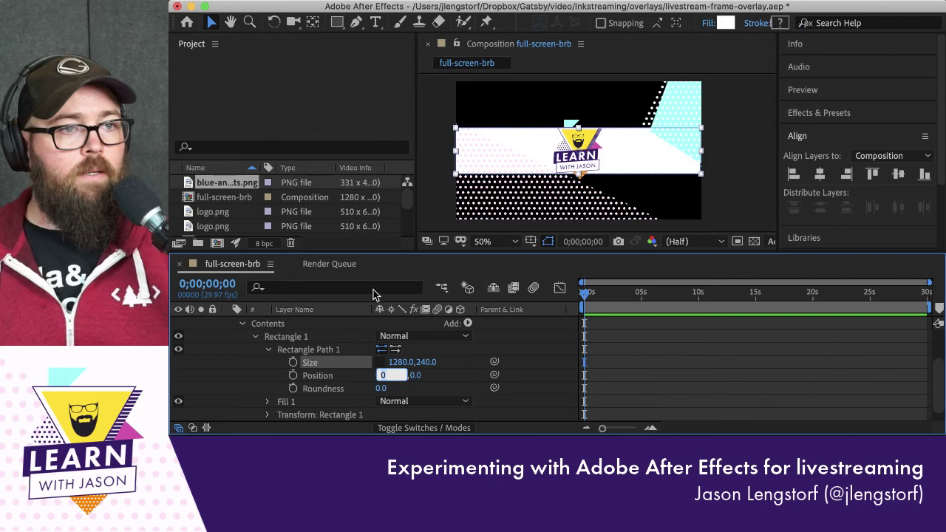
pyautogui.scroll(1, 292, 344)
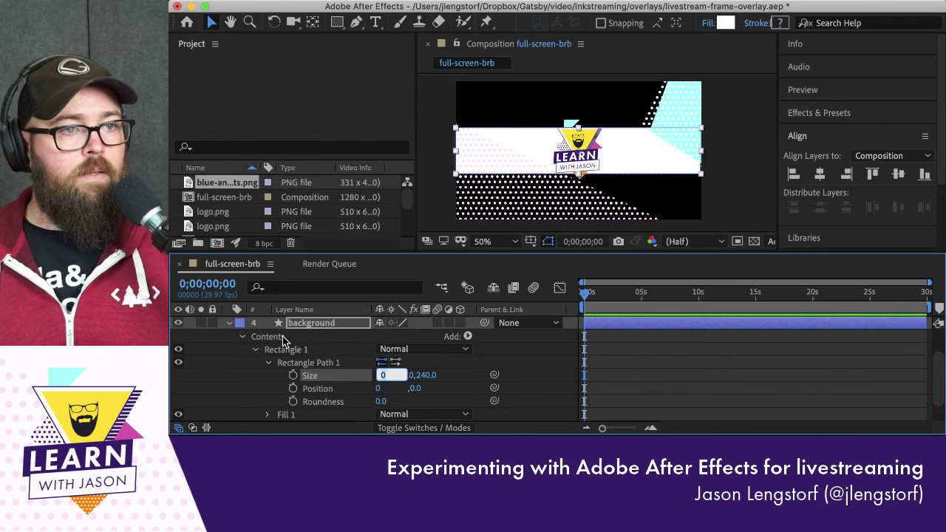
# Collapse the background layer and rename it 'background top'
pyautogui.click(229, 324)
pyautogui.press('Return')
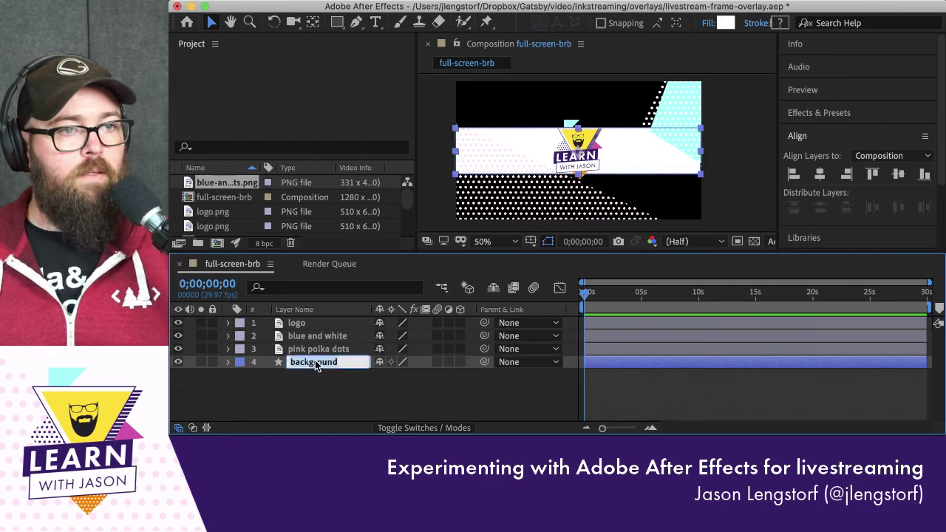
pyautogui.press('Right')
pyautogui.press('Return')
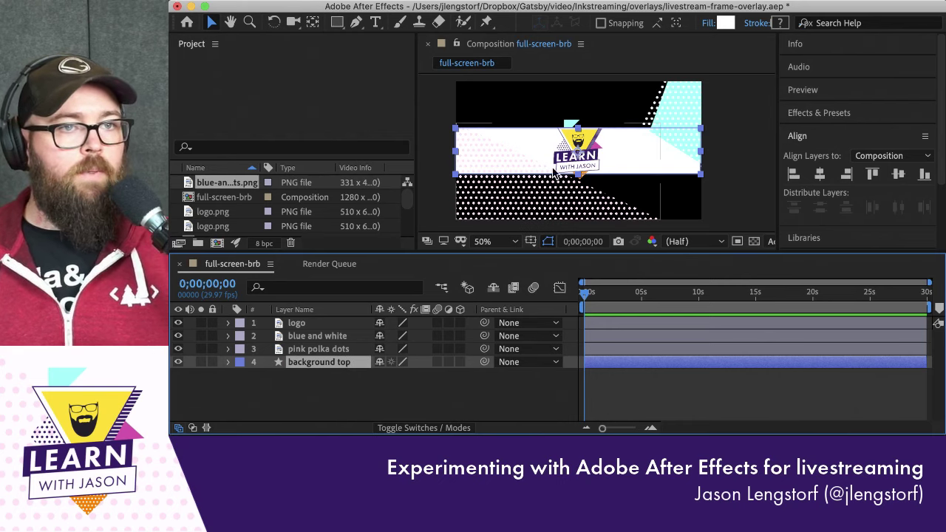
# Drag the white strip up to the composition's top edge, then deselect the layer
pyautogui.moveTo(538, 144); pyautogui.dragTo(541, 101)
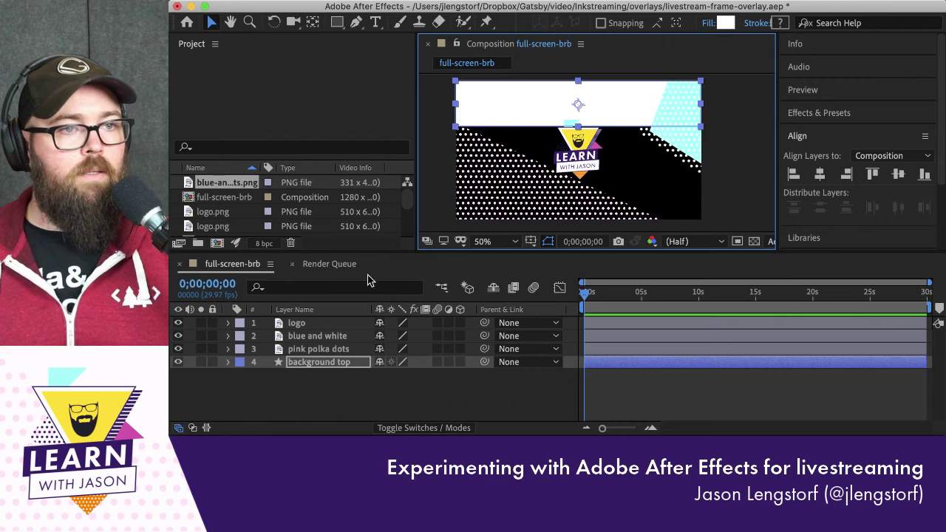
pyautogui.rightClick(329, 366)
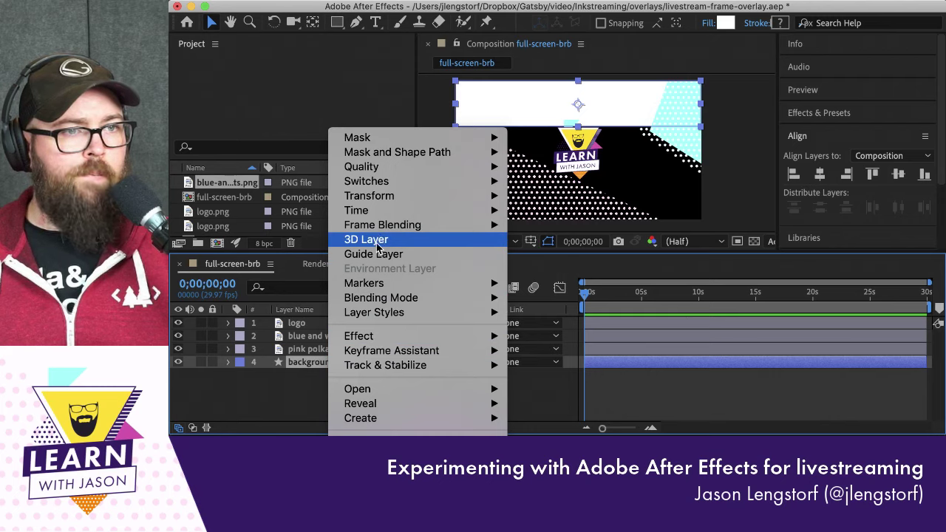
pyautogui.moveTo(381, 224)
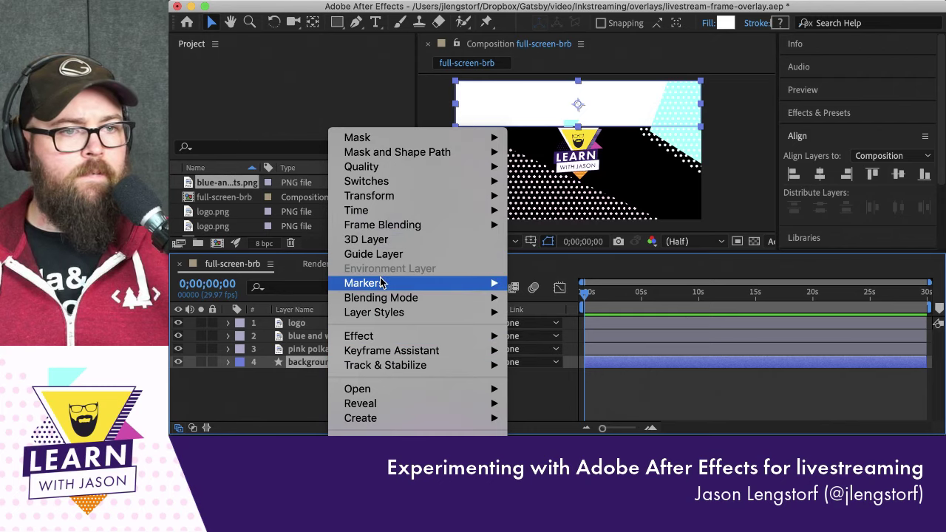
pyautogui.moveTo(382, 351)
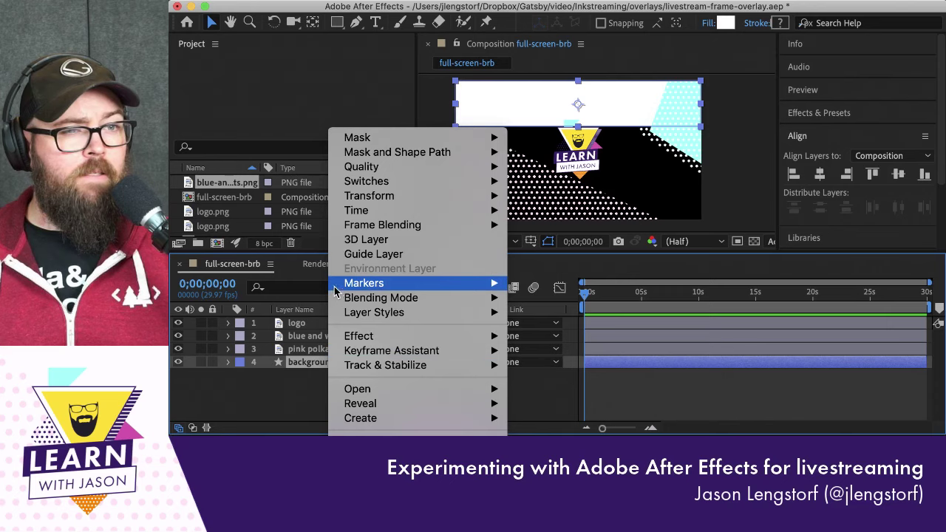
pyautogui.click(290, 389)
pyautogui.click(263, 372)
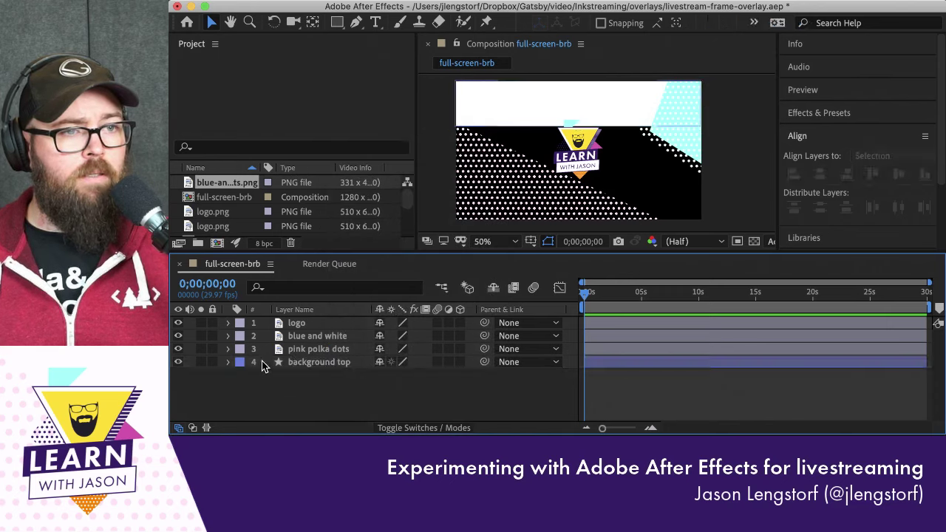
# Duplicate background top and name the copy 'background middle'
pyautogui.click(290, 363)
pyautogui.press('super+d')
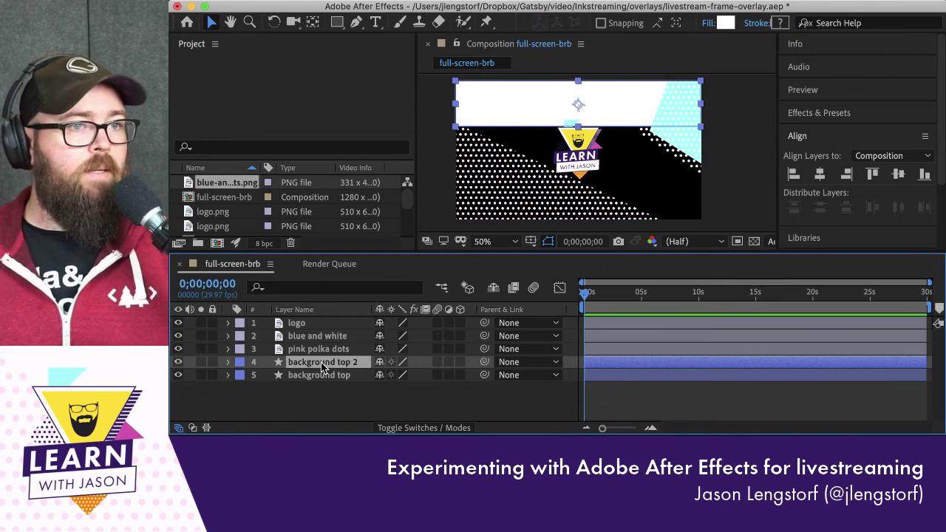
pyautogui.press('Return')
pyautogui.press('BackSpace')
pyautogui.press('BackSpace')
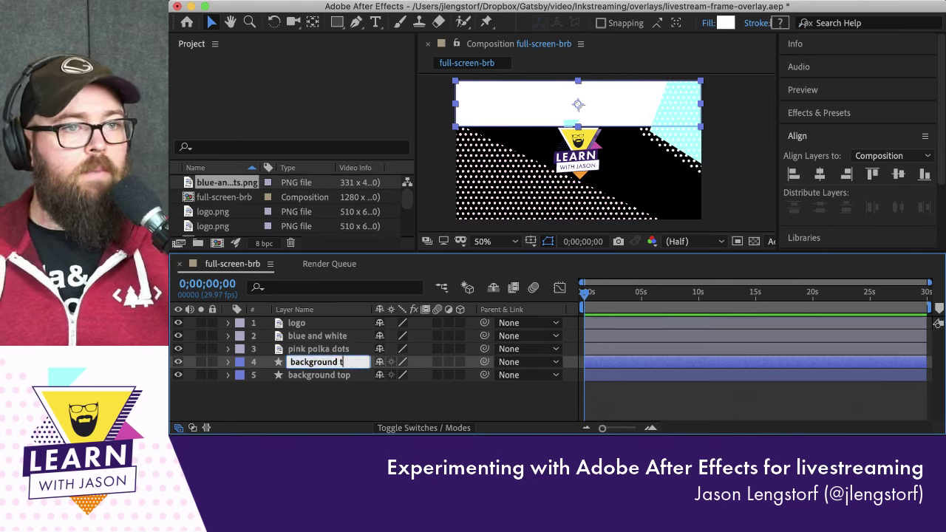
pyautogui.press('Return')
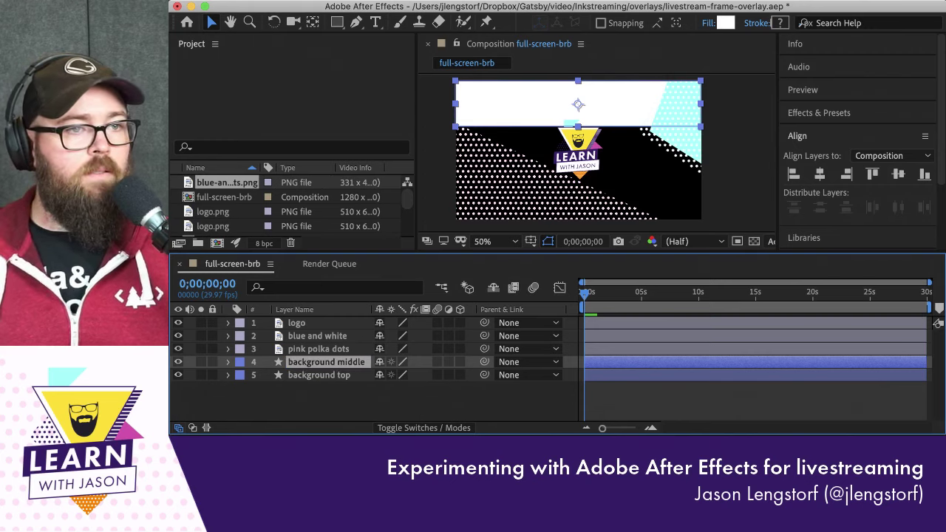
# Duplicate again as 'background bottom' and move it below background middle in the stack
pyautogui.press('super+d')
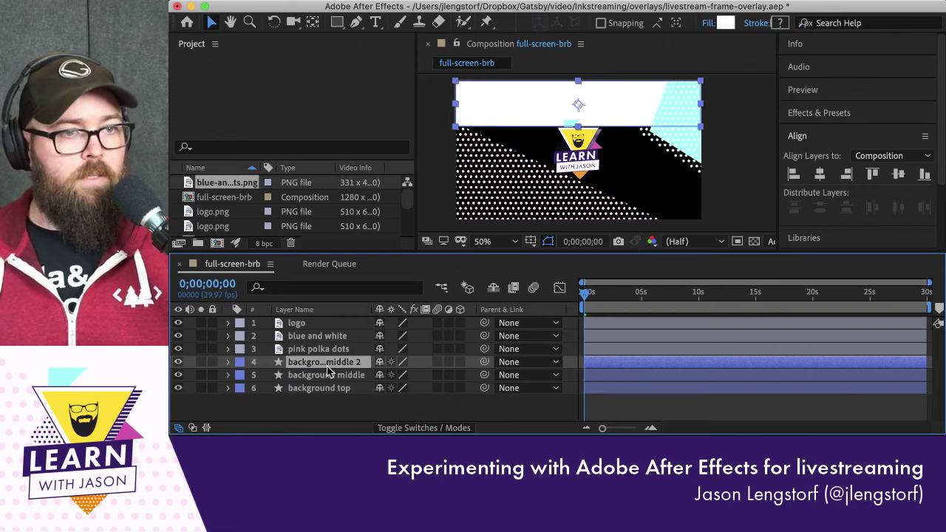
pyautogui.press('Return')
pyautogui.press('BackSpace')
pyautogui.press('BackSpace')
pyautogui.press('BackSpace')
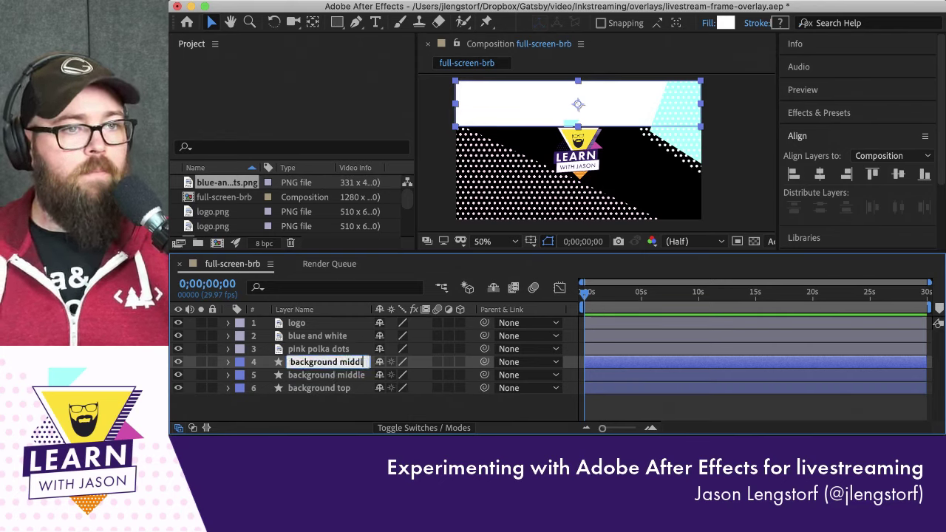
pyautogui.write('bottom')
pyautogui.press('Return')
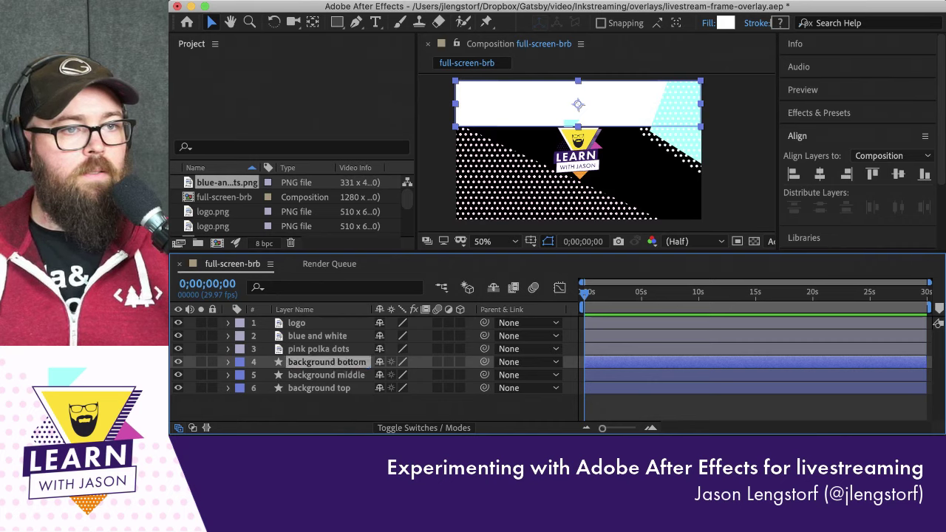
pyautogui.press('super+bracketleft')
pyautogui.press('super+bracketleft')
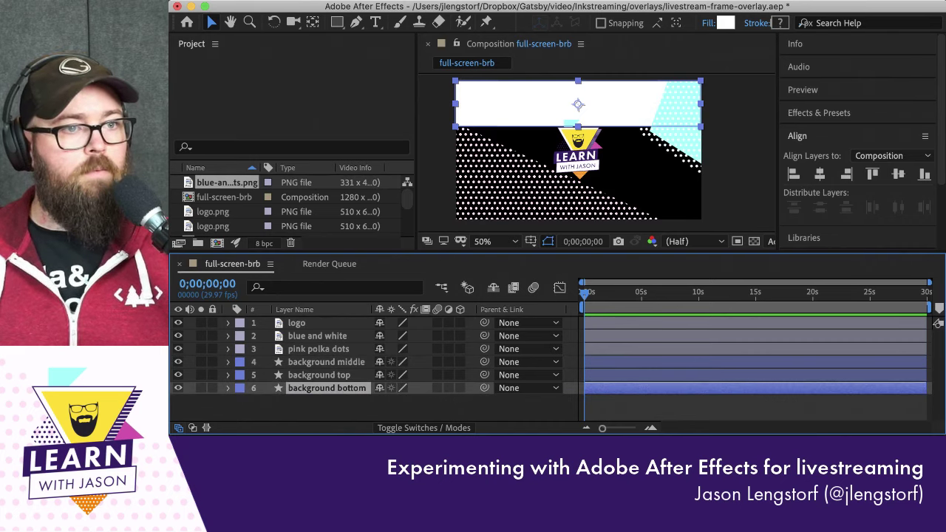
pyautogui.click(303, 362)
pyautogui.press('super+bracketleft')
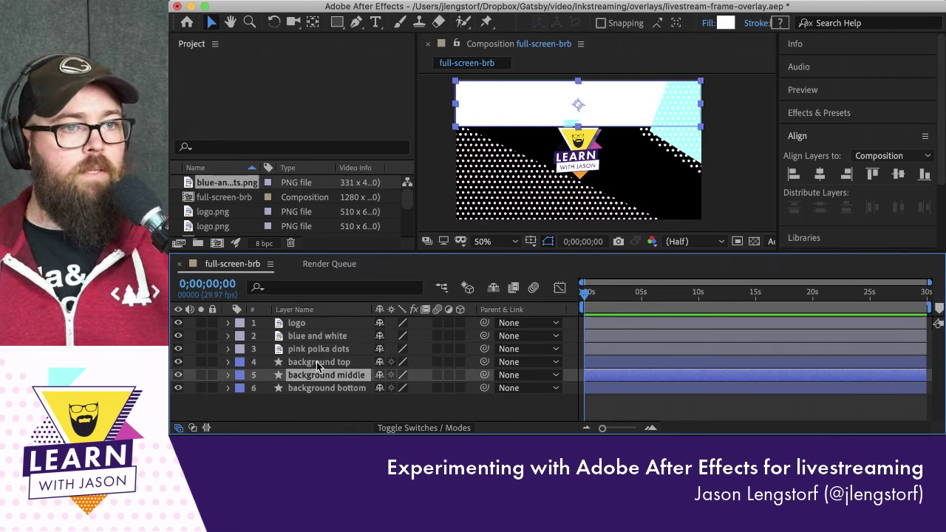
pyautogui.click(327, 388)
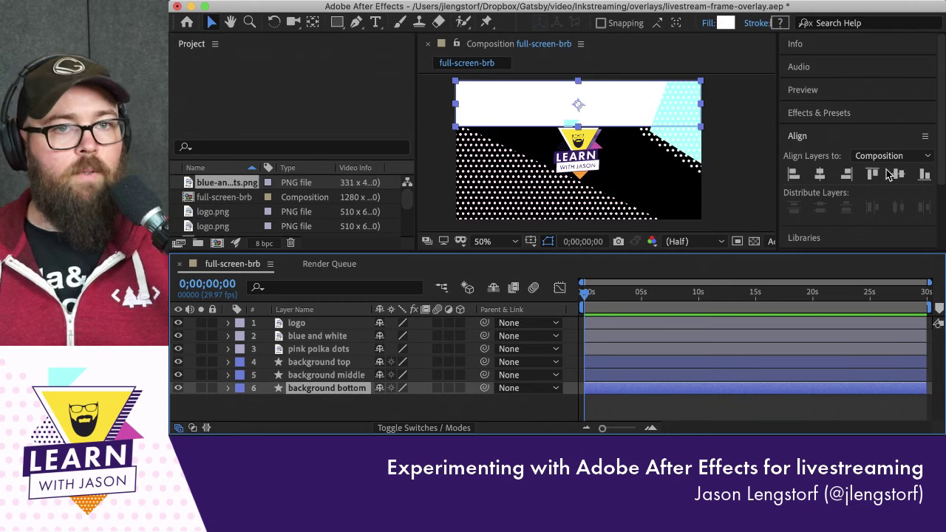
# Align background bottom to the bottom, middle to the vertical centre, and top to the top
pyautogui.click(924, 174)
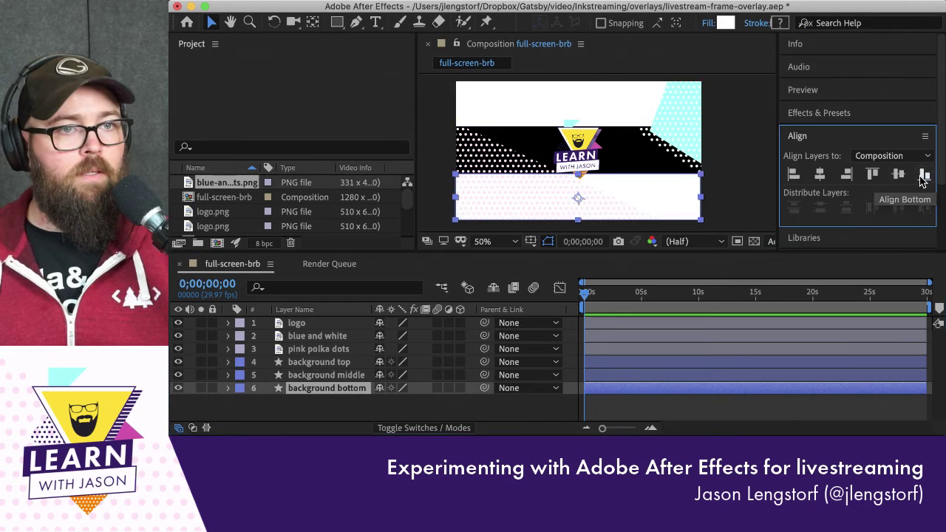
pyautogui.click(338, 374)
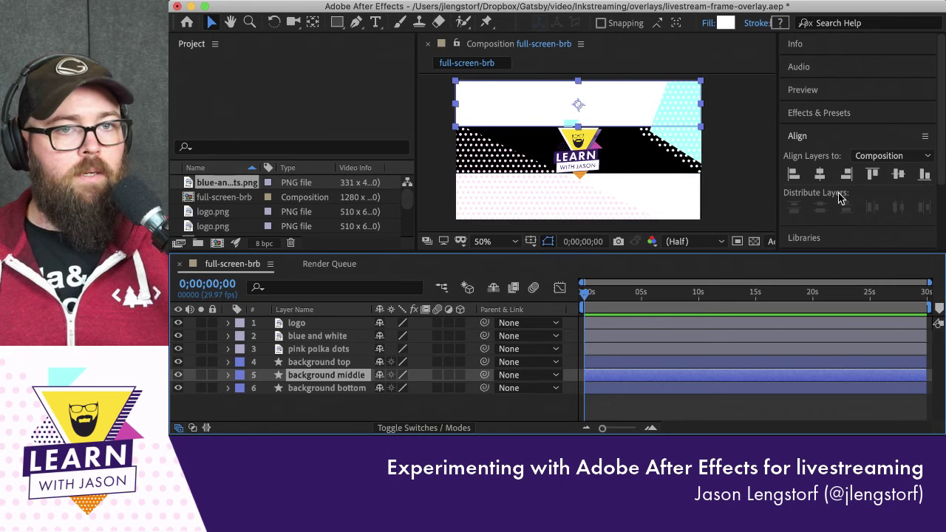
pyautogui.click(898, 174)
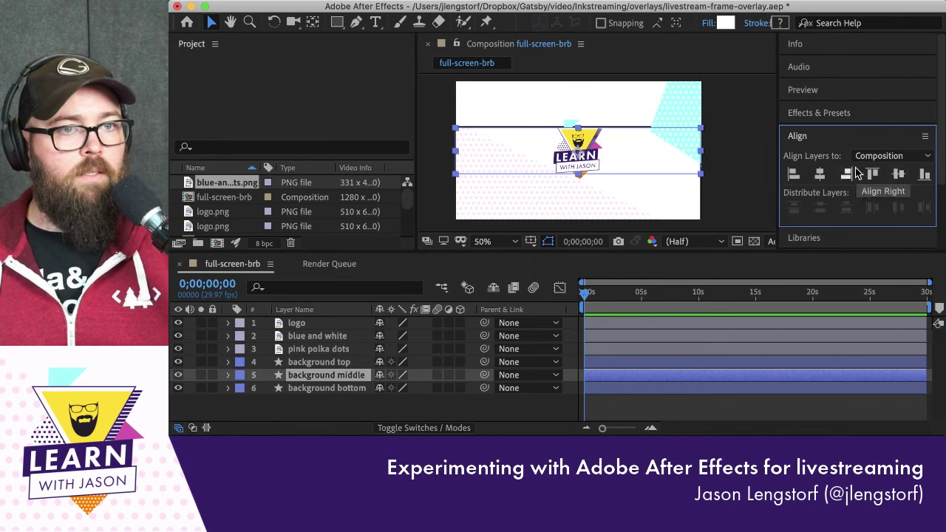
pyautogui.click(342, 362)
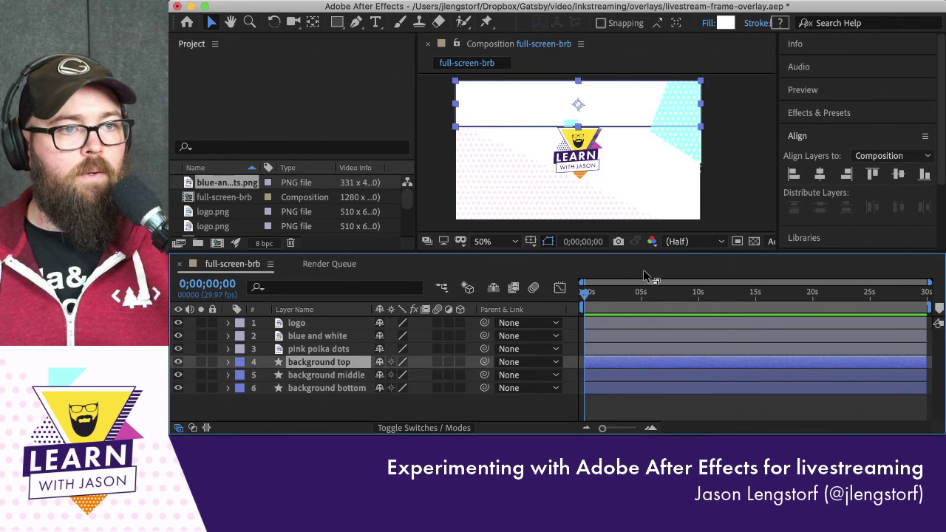
pyautogui.click(873, 175)
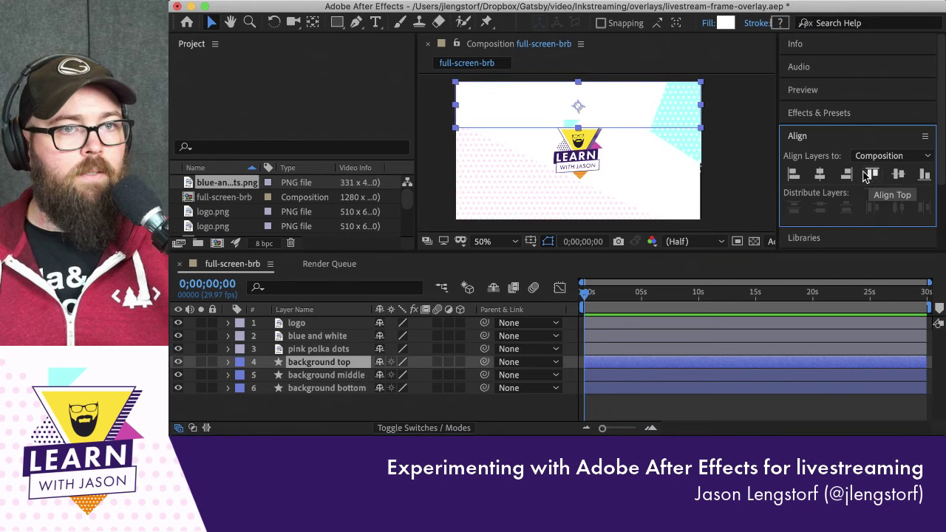
pyautogui.click(749, 167)
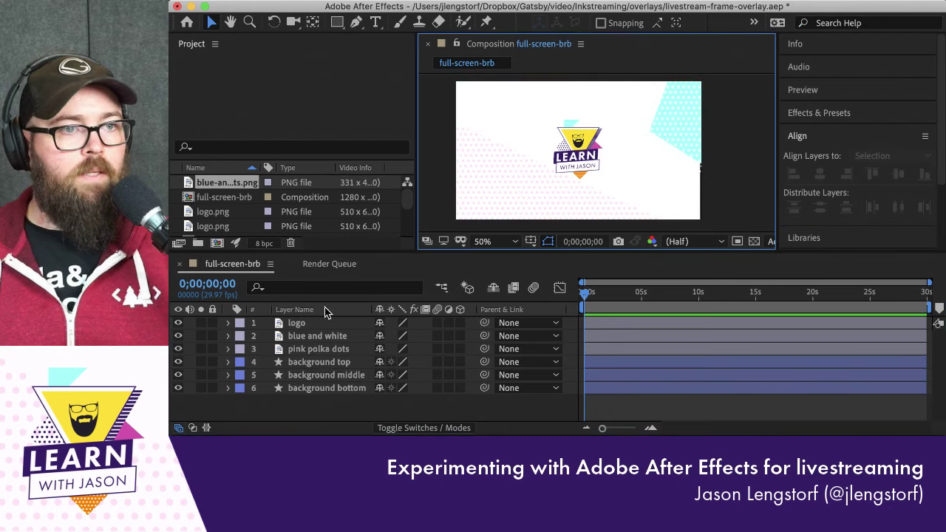
# Select all three strip layers and centre them horizontally in the composition
pyautogui.click(321, 375)
pyautogui.keyDown('shift'); pyautogui.click(318, 362); pyautogui.keyUp('shift')
pyautogui.keyDown('shift'); pyautogui.click(317, 388); pyautogui.keyUp('shift')
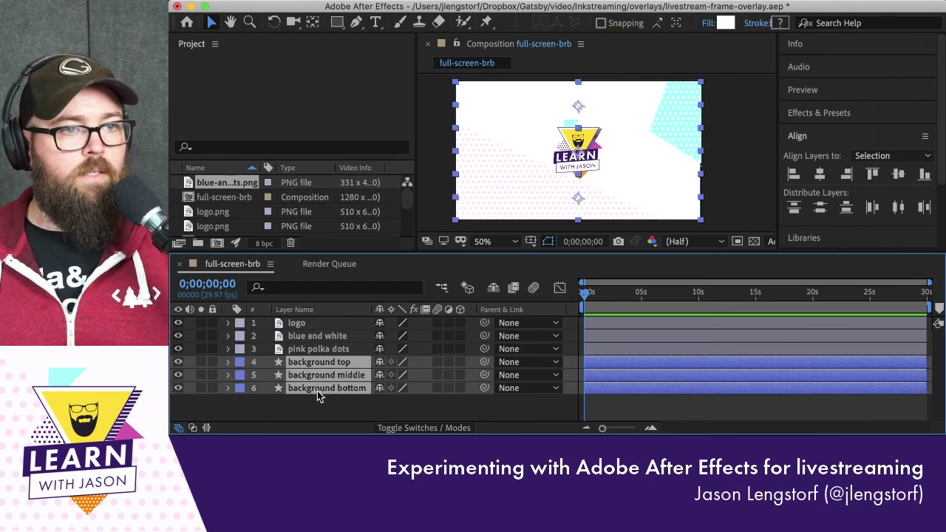
pyautogui.click(821, 180)
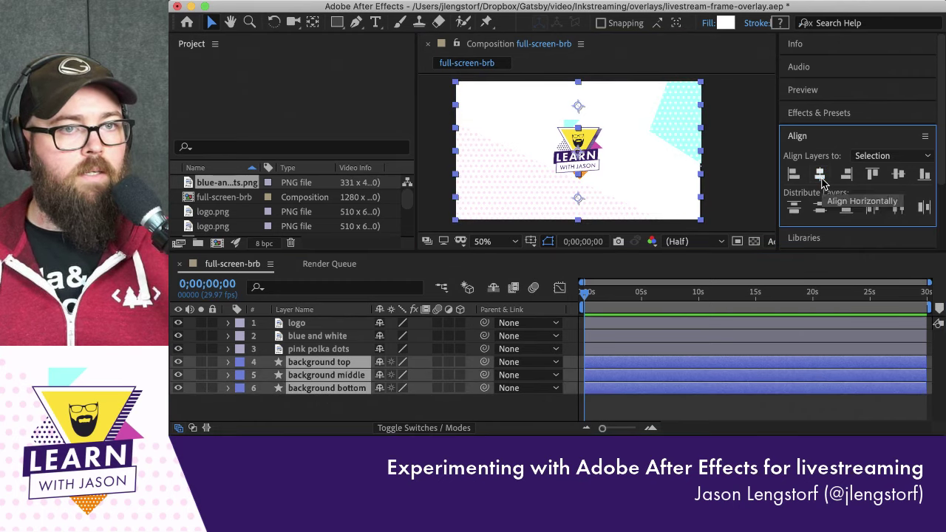
pyautogui.click(757, 173)
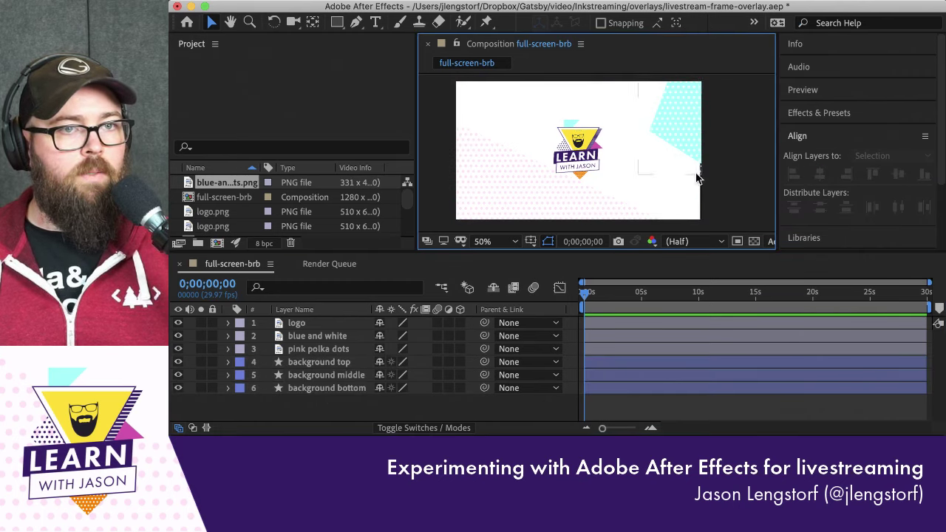
pyautogui.scroll(2, 695, 176)
# Zoom to check the comp edge and expand background top's Rectangle Path settings
pyautogui.scroll(5, 694, 177)
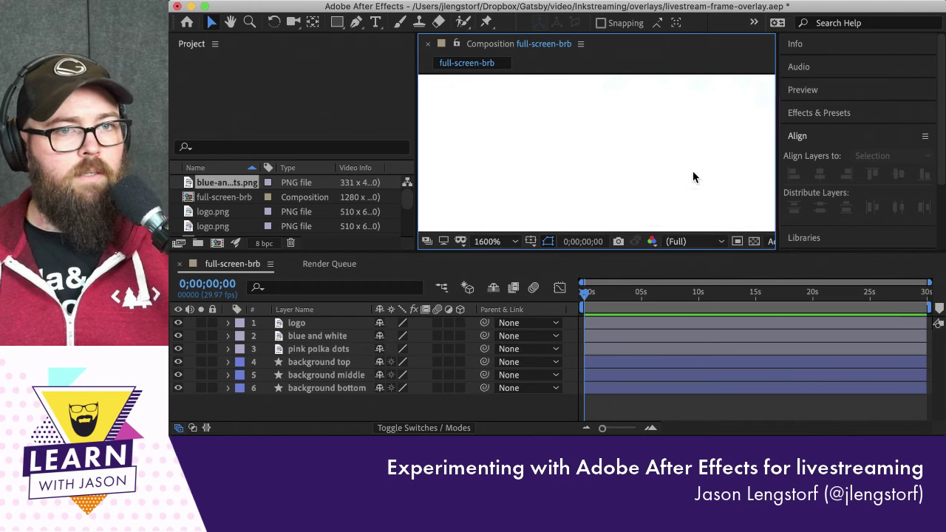
pyautogui.scroll(-2, 693, 176)
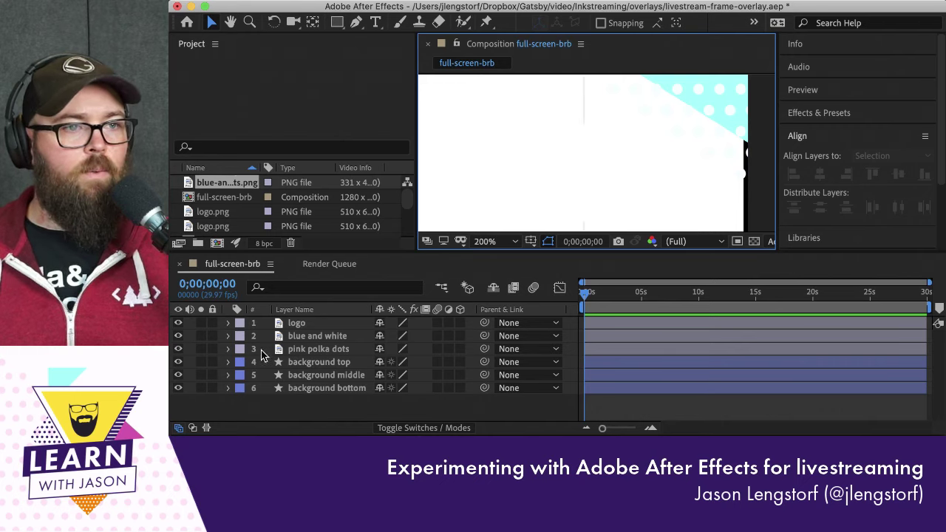
pyautogui.click(228, 362)
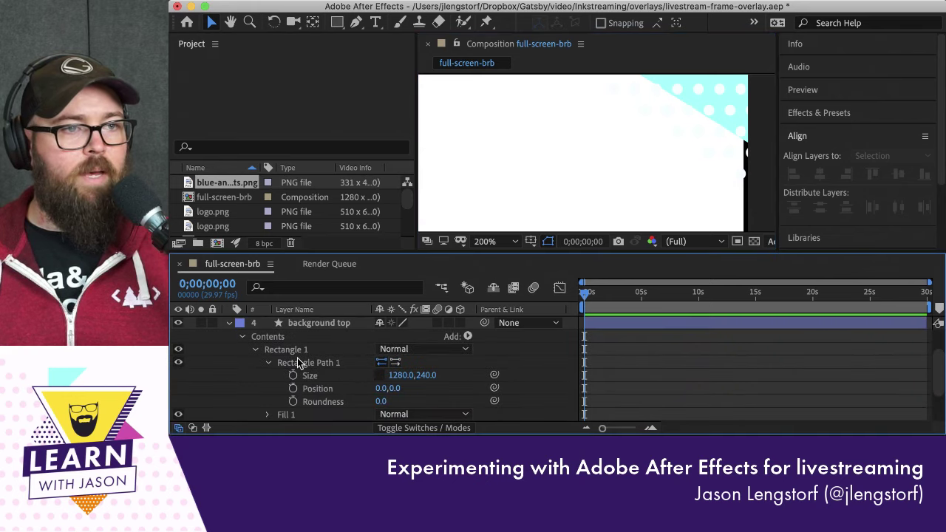
# Set background top's rectangle height to 240 (720/3) and select the strip in the viewer
pyautogui.click(429, 375)
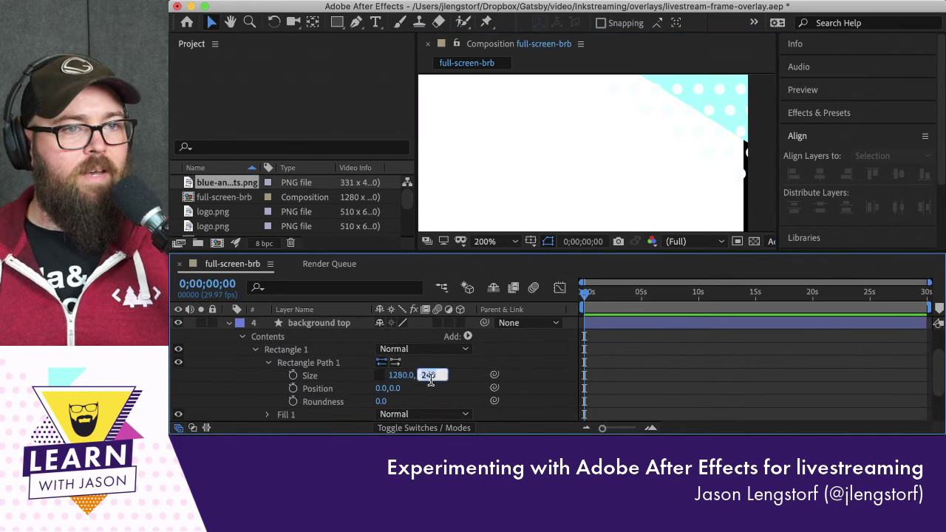
pyautogui.write('720/3')
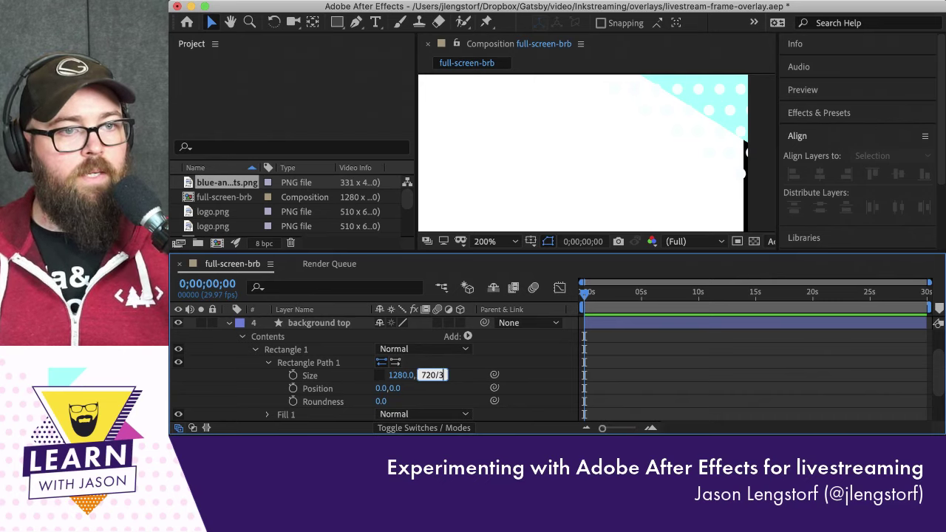
pyautogui.press('Return')
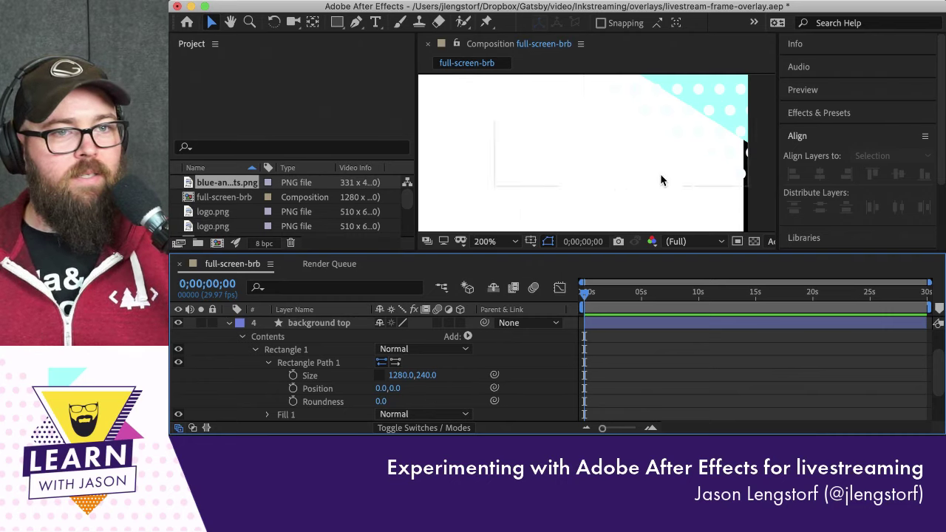
pyautogui.press('h')
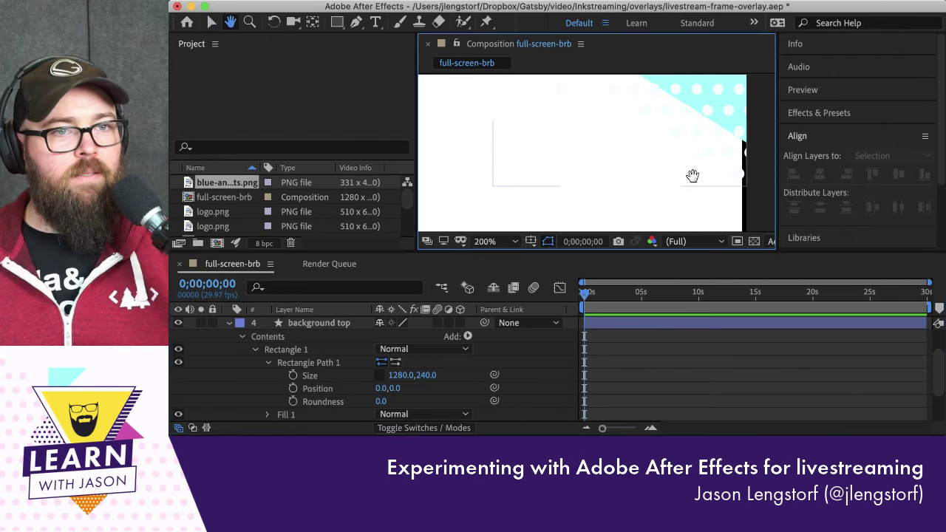
pyautogui.moveTo(690, 175); pyautogui.dragTo(587, 171)
pyautogui.press('v')
pyautogui.click(615, 200)
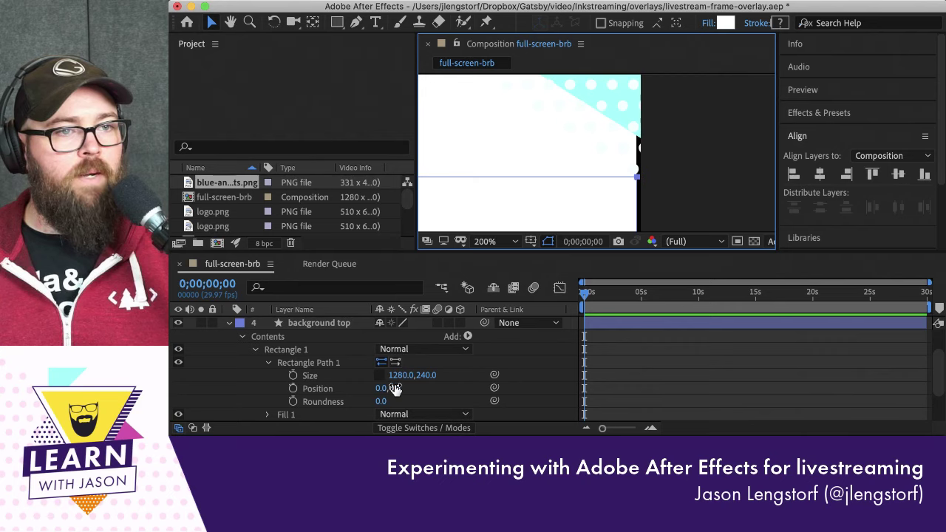
# Expand background top's Transform group showing Position 636.0,126.6, and pan to frame the composition
pyautogui.scroll(-4, 325, 396)
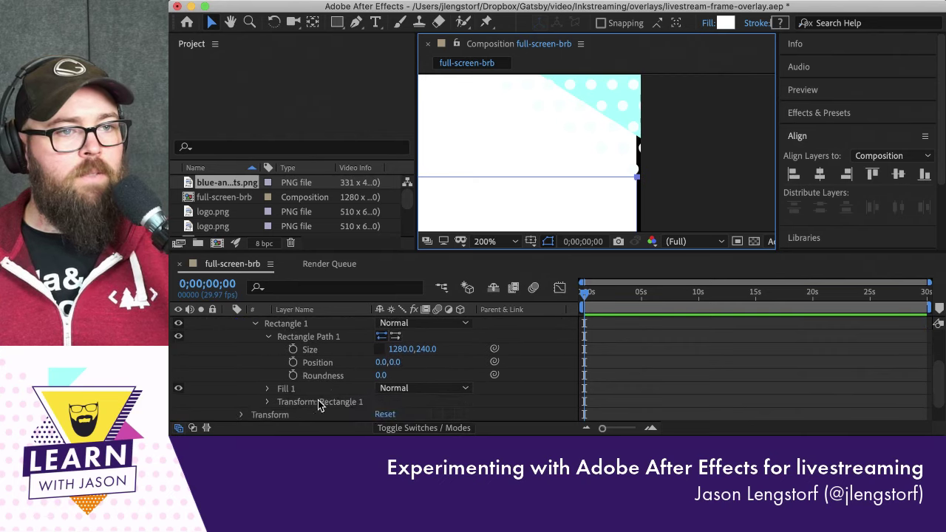
pyautogui.click(242, 389)
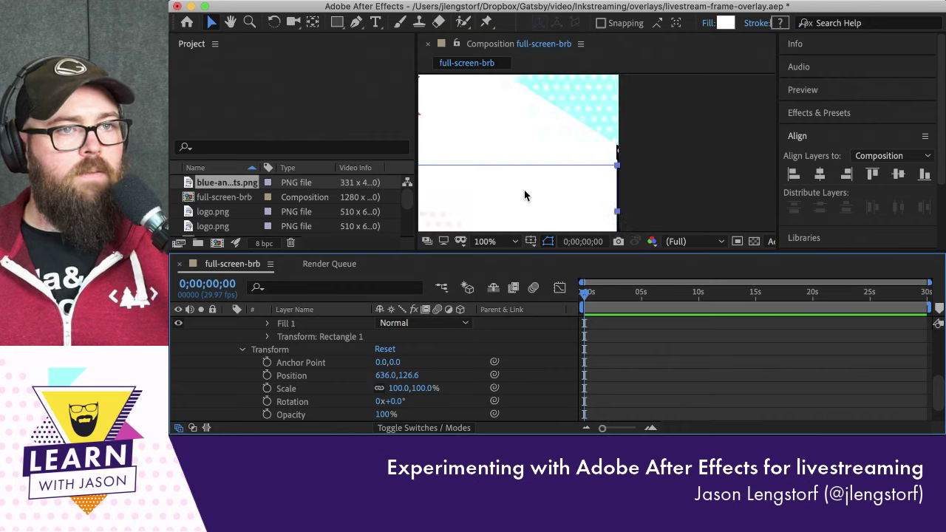
pyautogui.press('h')
pyautogui.scroll(-1, 486, 184)
pyautogui.moveTo(667, 182); pyautogui.dragTo(941, 180)
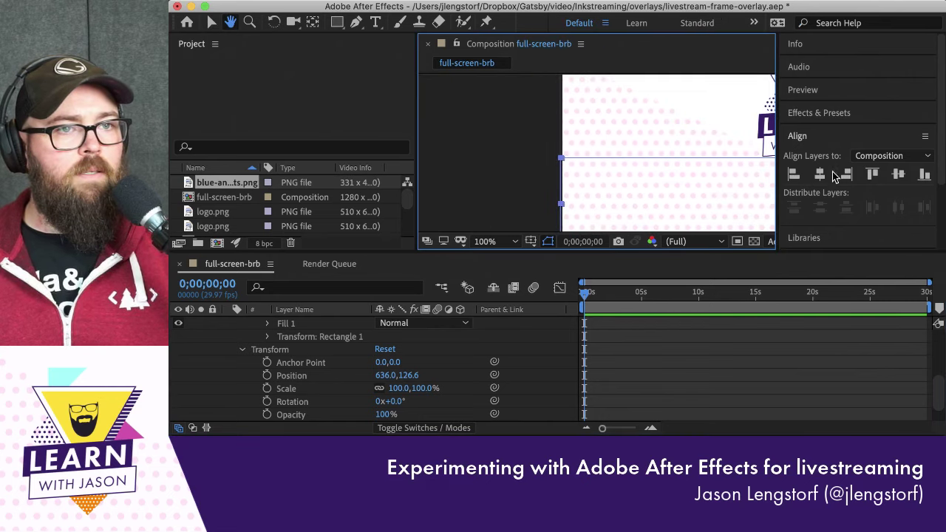
pyautogui.press('v')
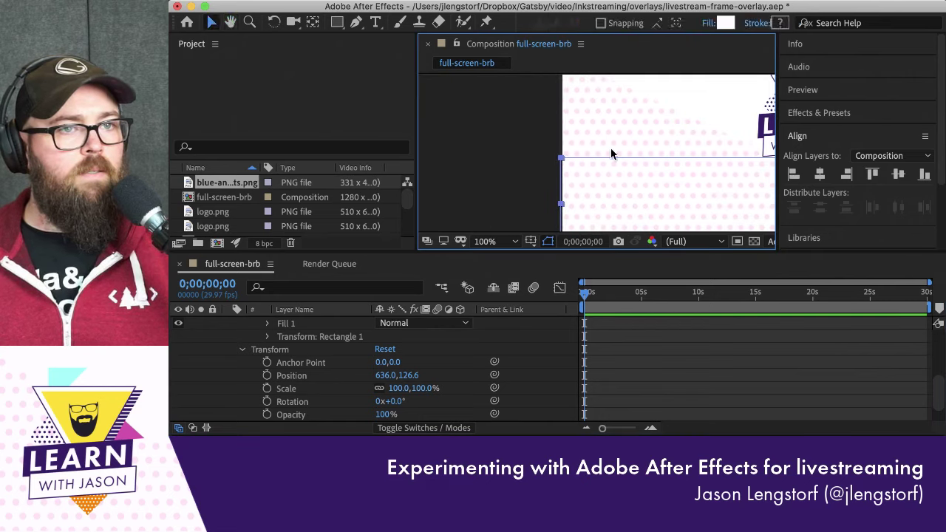
pyautogui.press('space')
pyautogui.moveTo(611, 150); pyautogui.dragTo(533, 144)
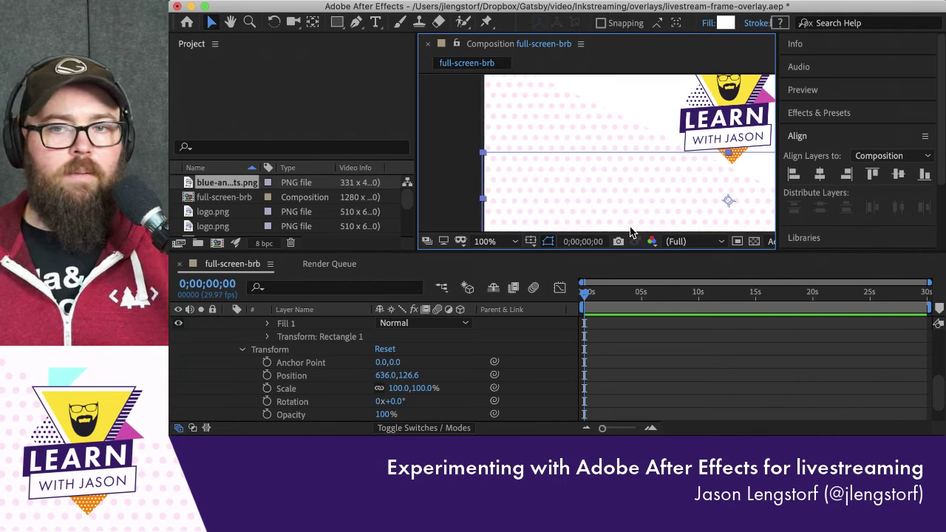
pyautogui.scroll(-1, 636, 213)
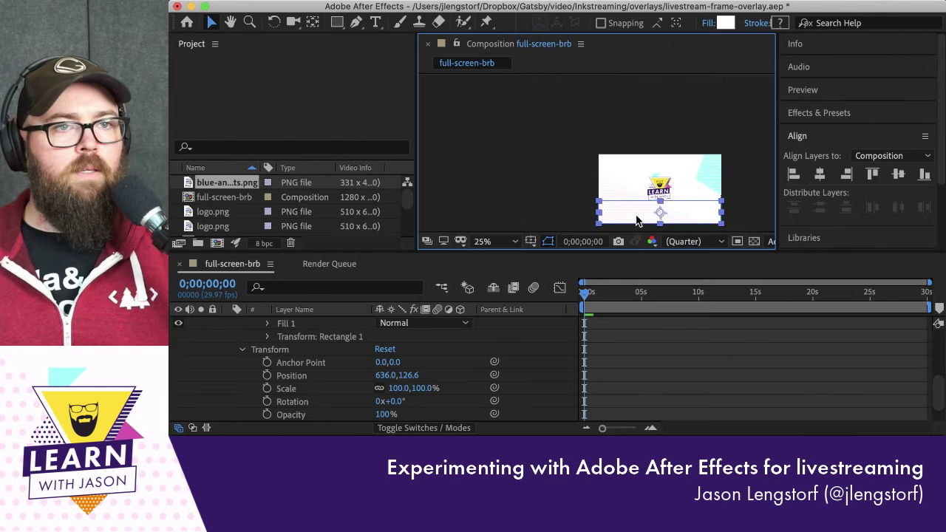
pyautogui.press('space')
pyautogui.moveTo(635, 214); pyautogui.dragTo(557, 209)
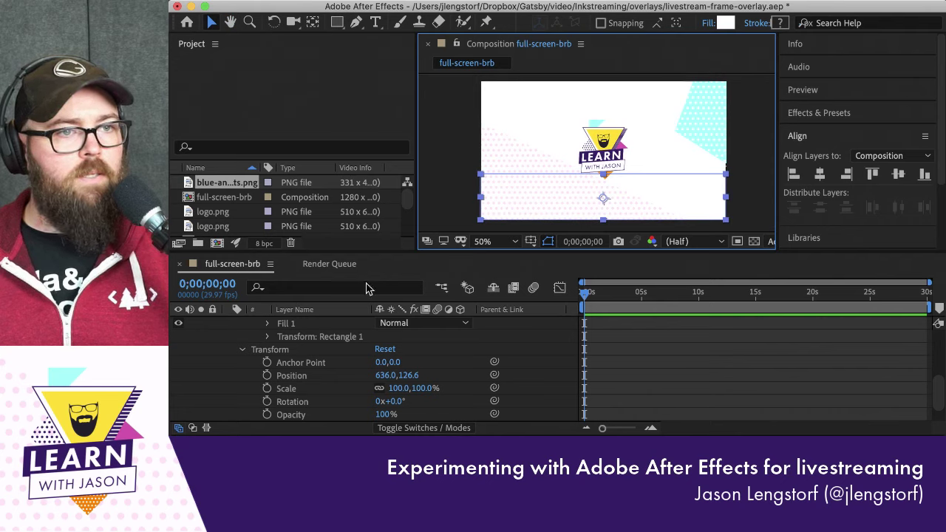
# Select the shape layers and nudge them right until Position reads 648.4,126.6
pyautogui.click(446, 186)
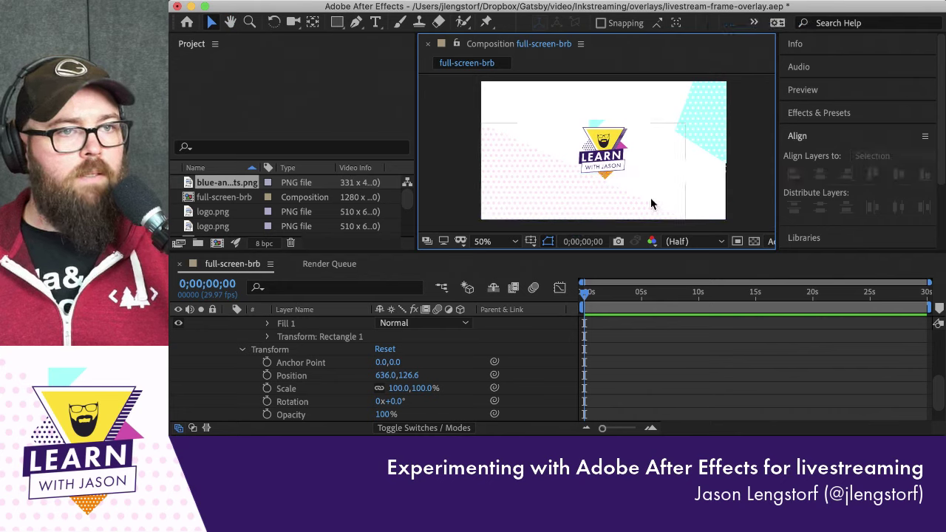
pyautogui.click(690, 177)
pyautogui.keyDown('shift'); pyautogui.click(688, 161); pyautogui.keyUp('shift')
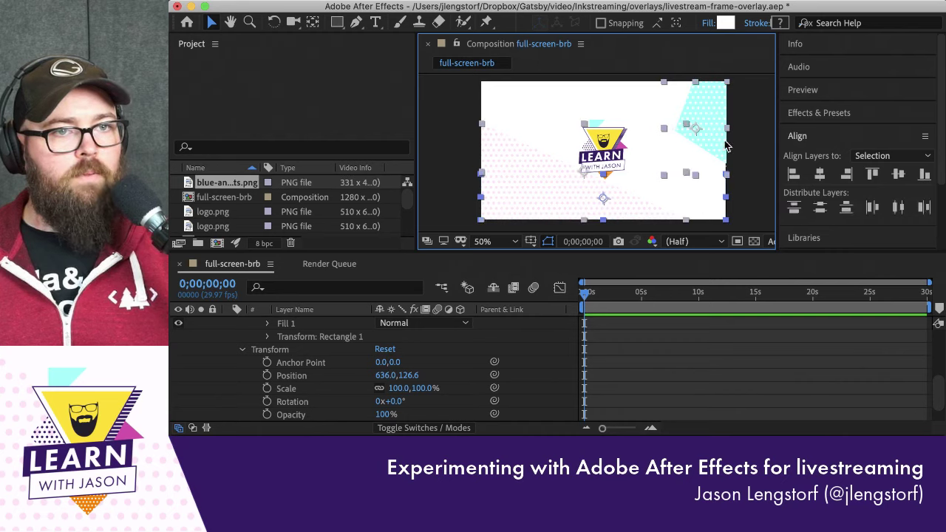
pyautogui.click(604, 109)
pyautogui.keyDown('shift'); pyautogui.click(604, 108); pyautogui.keyUp('shift')
pyautogui.press('Right')
pyautogui.press('Right')
pyautogui.press('Right')
pyautogui.press('Right')
pyautogui.press('Right')
pyautogui.press('Right')
pyautogui.press('Right')
pyautogui.press('Right')
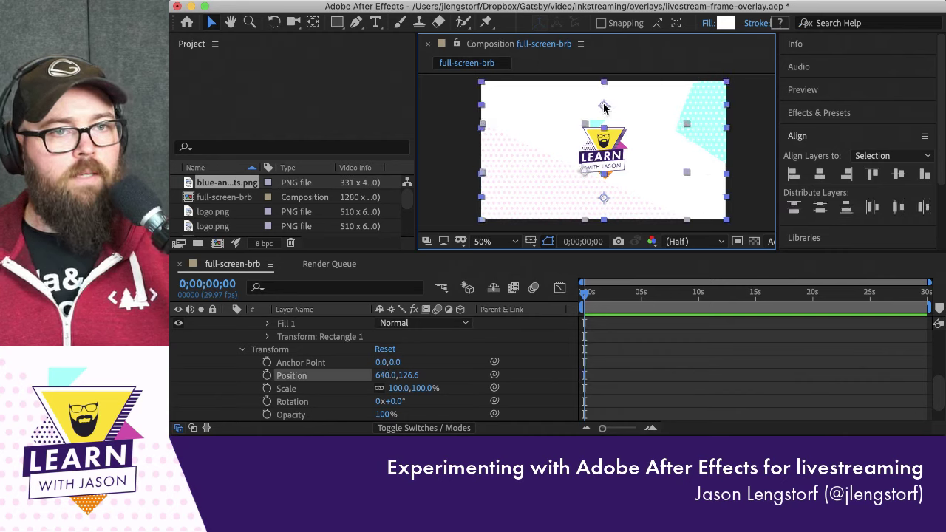
pyautogui.press('Right')
pyautogui.press('Right')
pyautogui.press('Right')
pyautogui.press('Right')
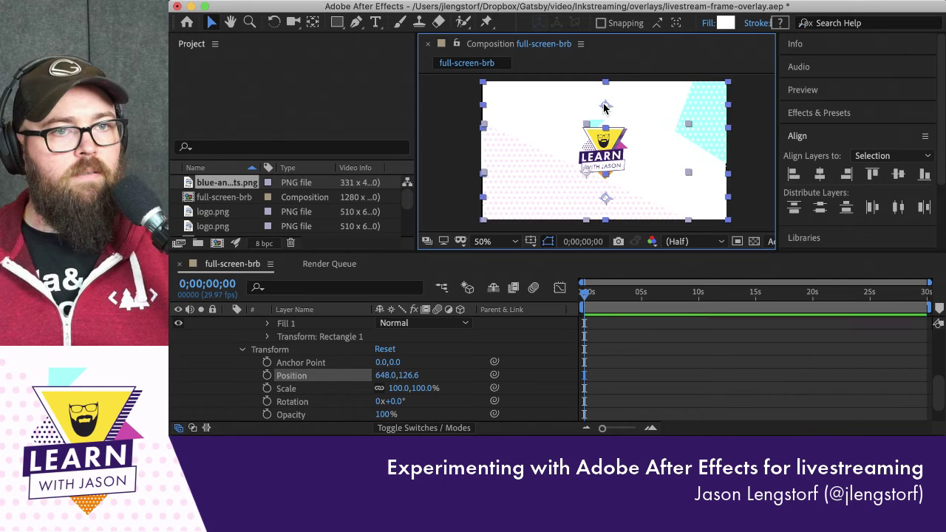
# Zoom in to 1600% and pan to confirm the strip meets the frame edge
pyautogui.scroll(2, 729, 165)
pyautogui.scroll(4, 729, 165)
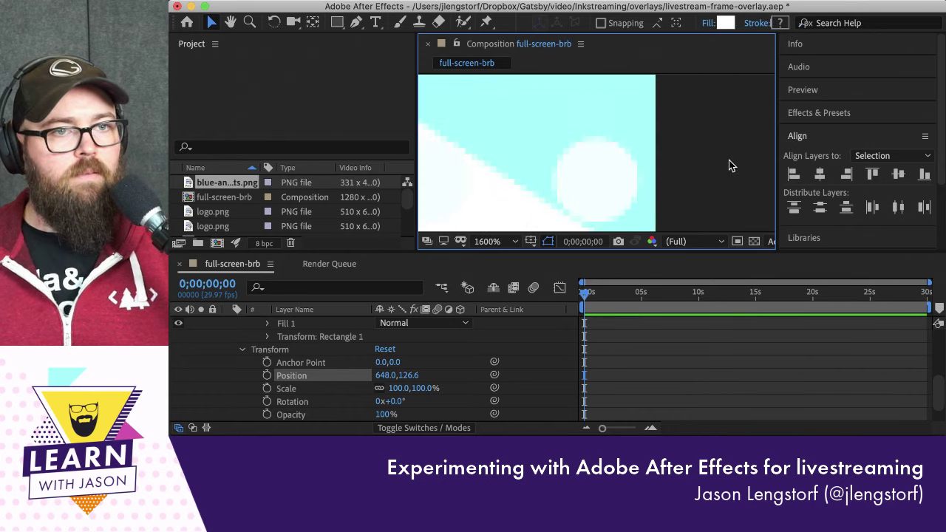
pyautogui.moveTo(728, 165); pyautogui.dragTo(704, 78)
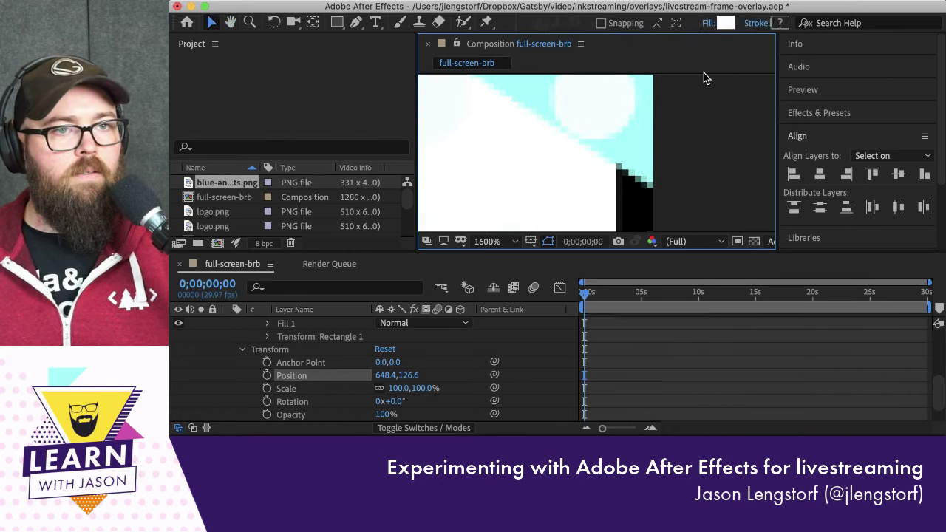
pyautogui.scroll(-2, 627, 198)
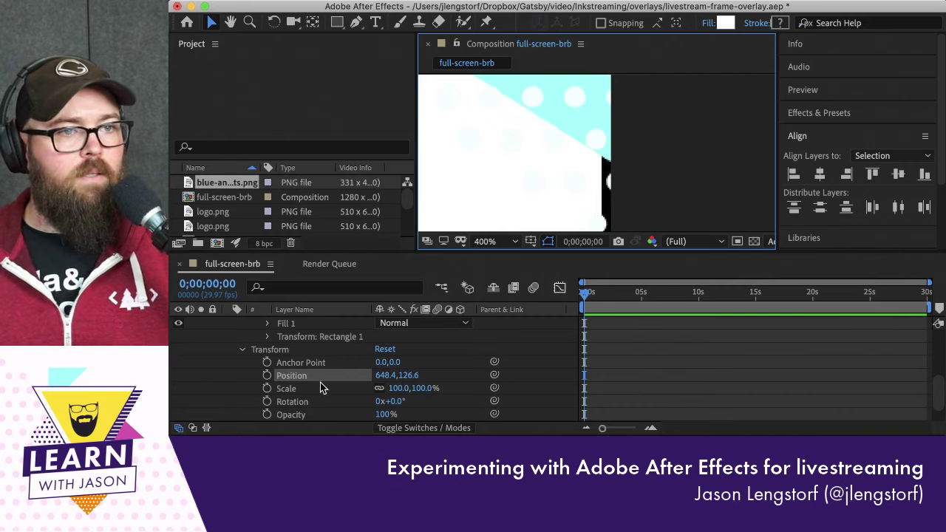
pyautogui.scroll(2, 320, 385)
pyautogui.scroll(-2, 320, 386)
pyautogui.scroll(4, 320, 383)
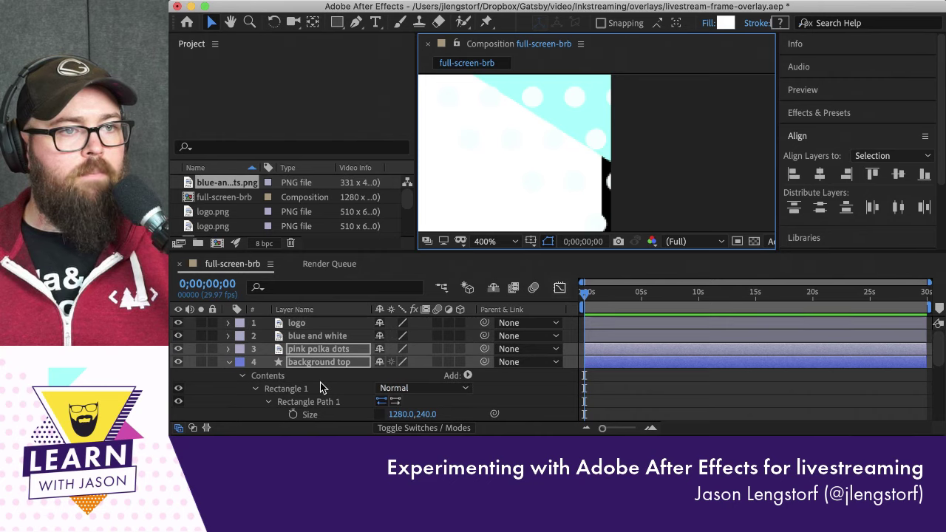
pyautogui.click(228, 361)
pyautogui.click(309, 361)
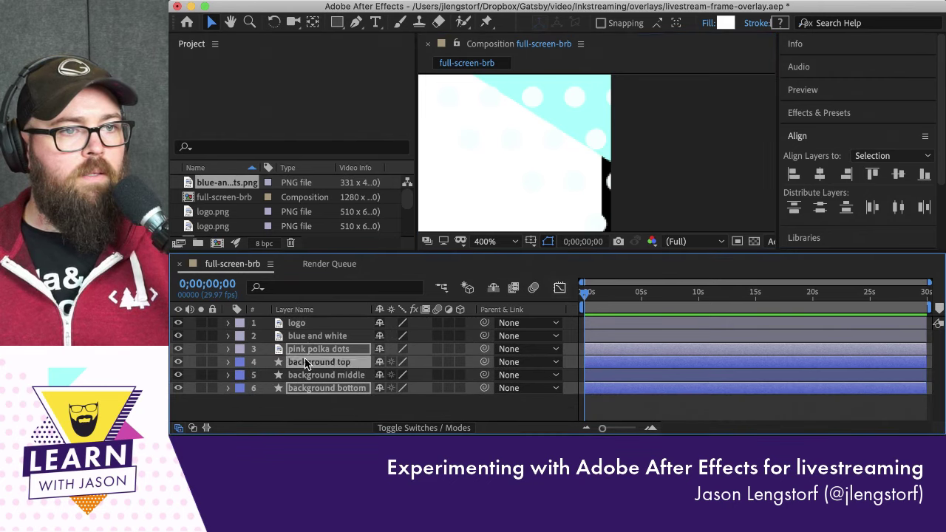
pyautogui.scroll(-2, 448, 186)
pyautogui.press('h')
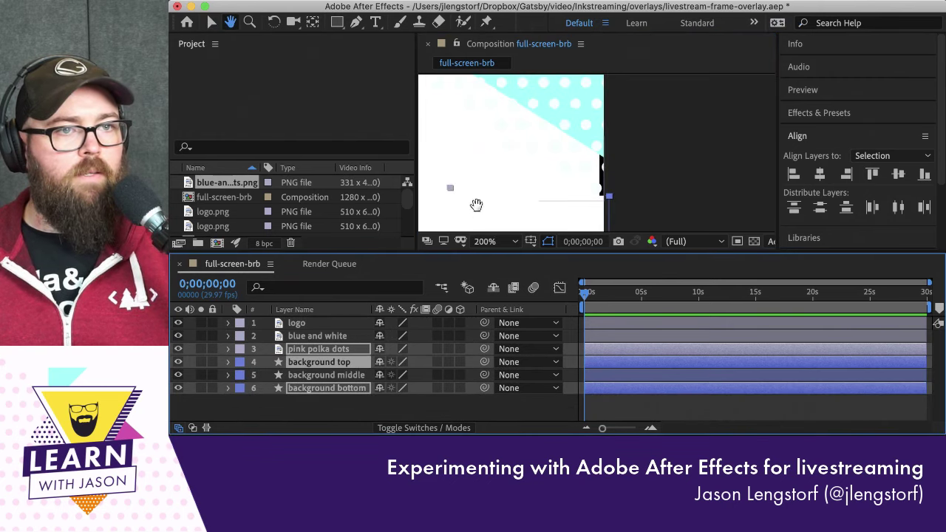
pyautogui.moveTo(478, 205)
pyautogui.mouseDown()
pyautogui.moveTo(655, 81)
pyautogui.moveTo(604, 156)
pyautogui.moveTo(567, 175)
pyautogui.moveTo(490, 169)
pyautogui.moveTo(555, 168)
pyautogui.mouseUp()
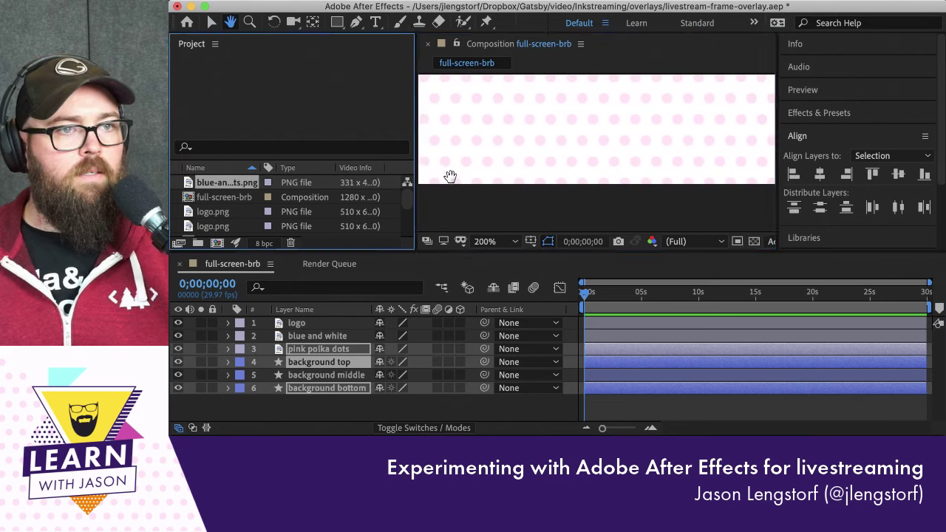
pyautogui.moveTo(450, 177); pyautogui.dragTo(589, 180)
pyautogui.press('v')
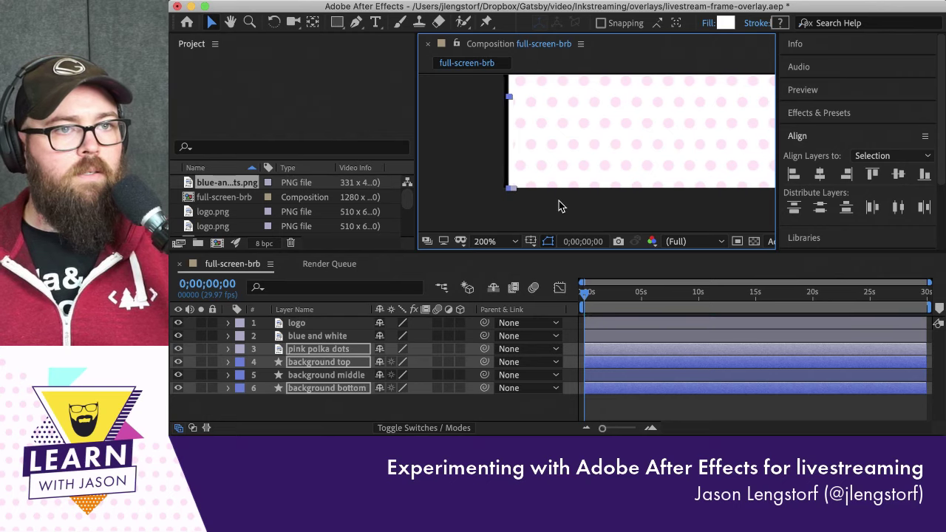
pyautogui.press('space')
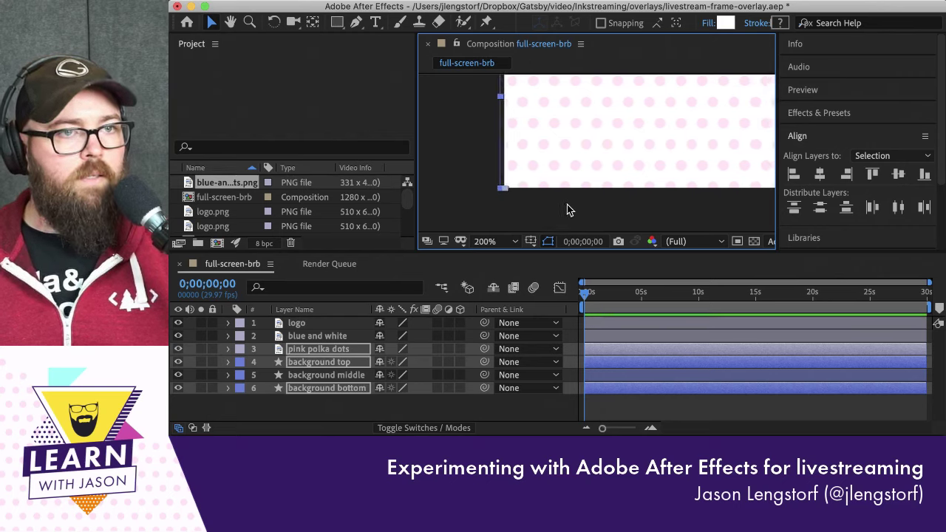
pyautogui.click(328, 355)
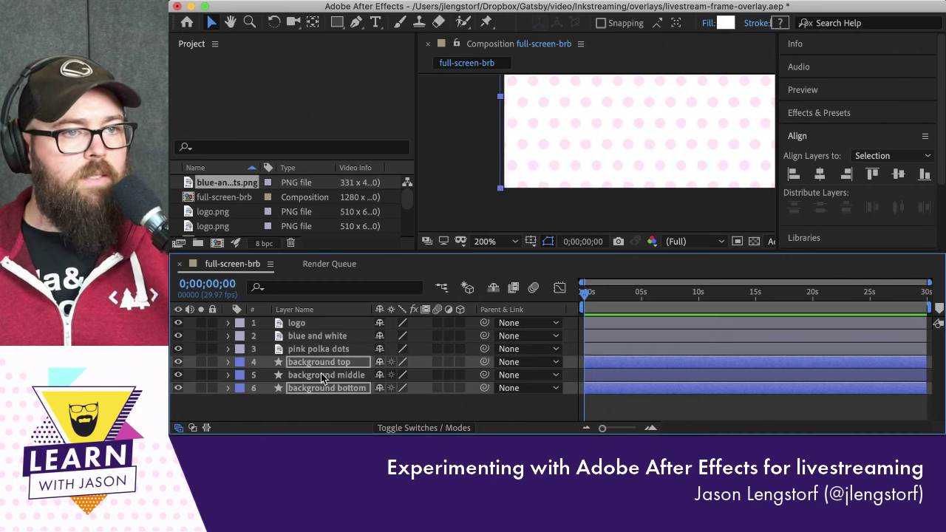
pyautogui.press('super+shift+a')
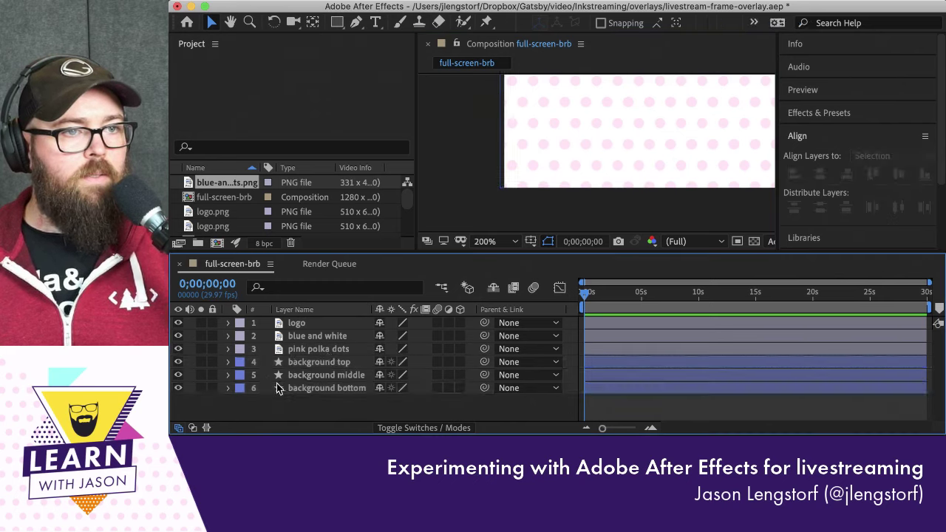
pyautogui.click(278, 388)
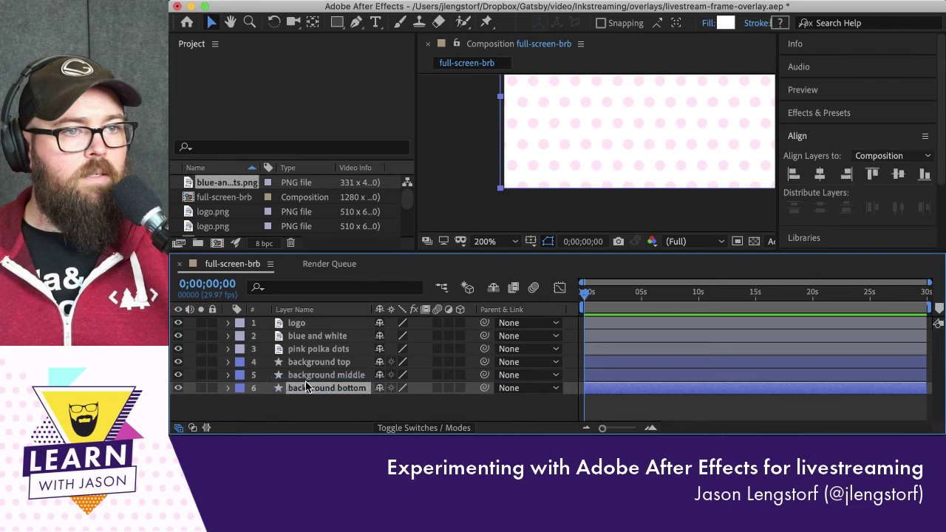
pyautogui.moveTo(263, 402); pyautogui.dragTo(280, 362)
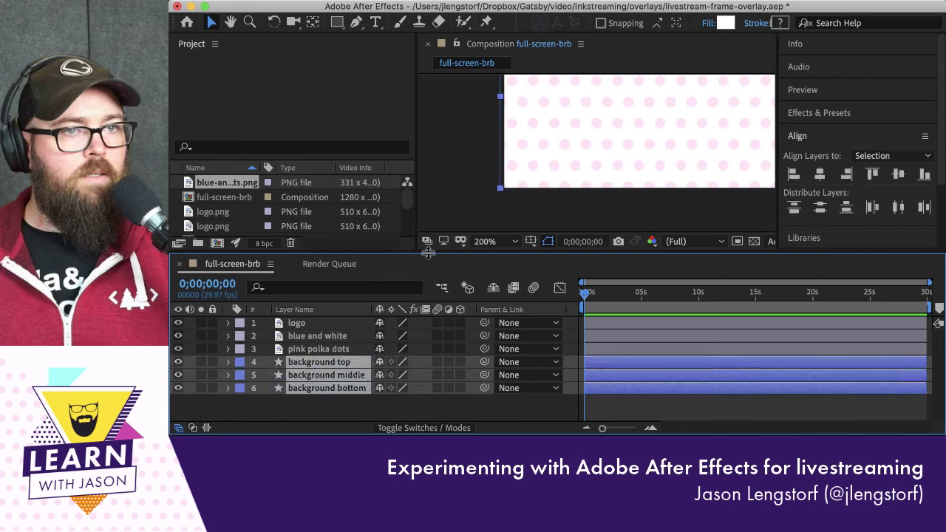
pyautogui.hotkey('shift', 'Right')
pyautogui.press('Left')
pyautogui.press('Left')
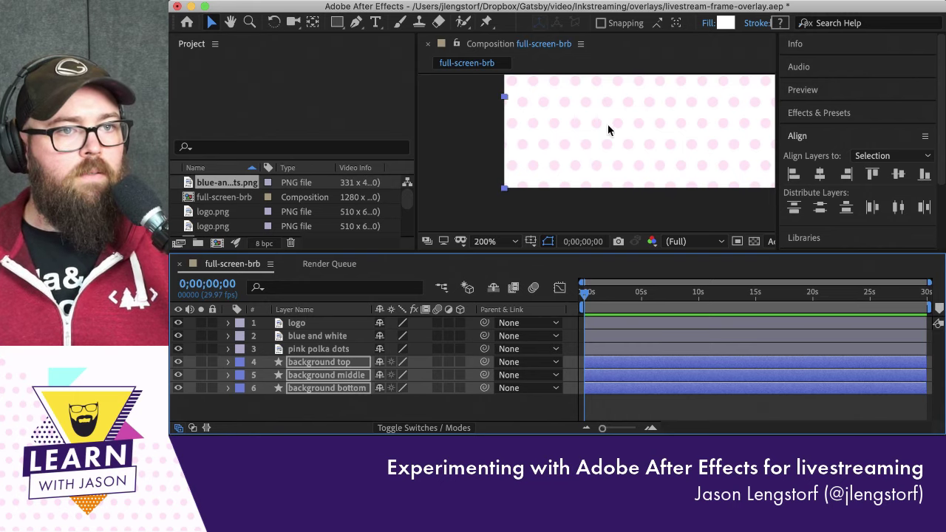
pyautogui.scroll(1, 607, 124)
pyautogui.press('h')
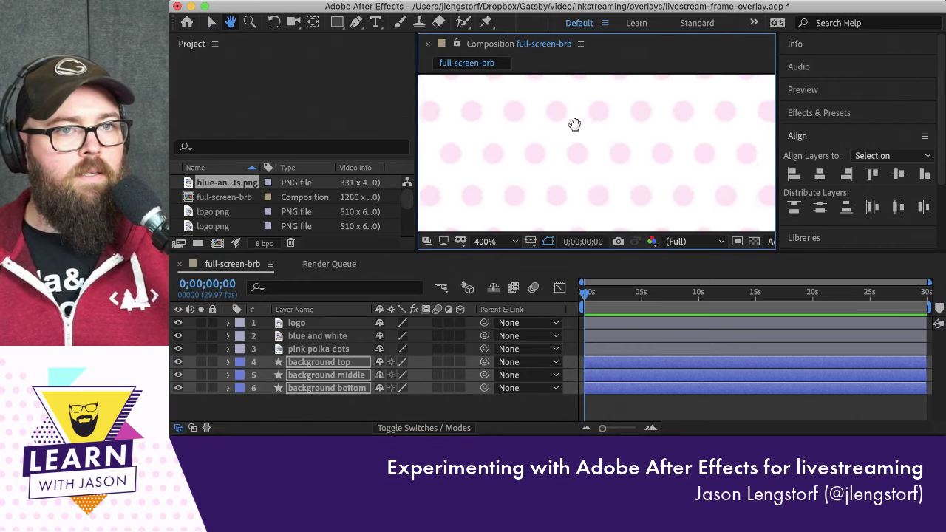
pyautogui.press('v')
pyautogui.scroll(-5, 471, 134)
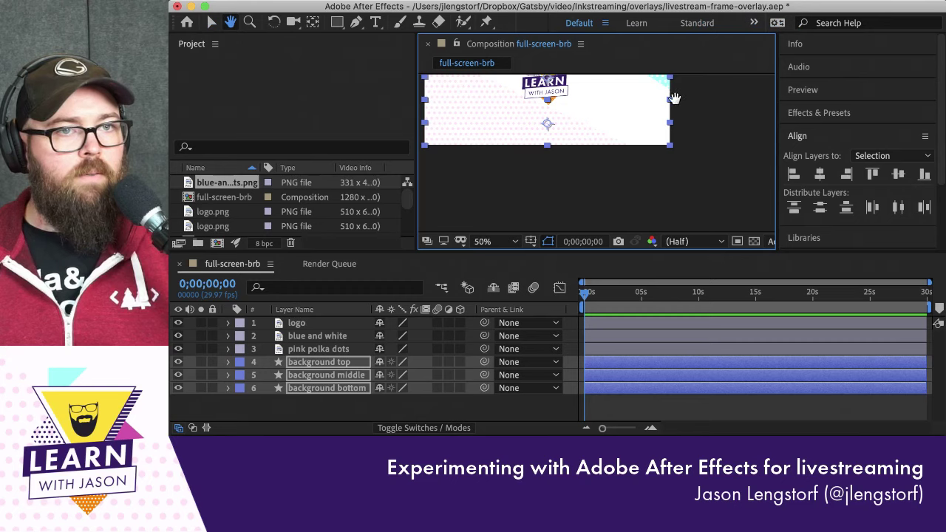
pyautogui.scroll(6, 672, 108)
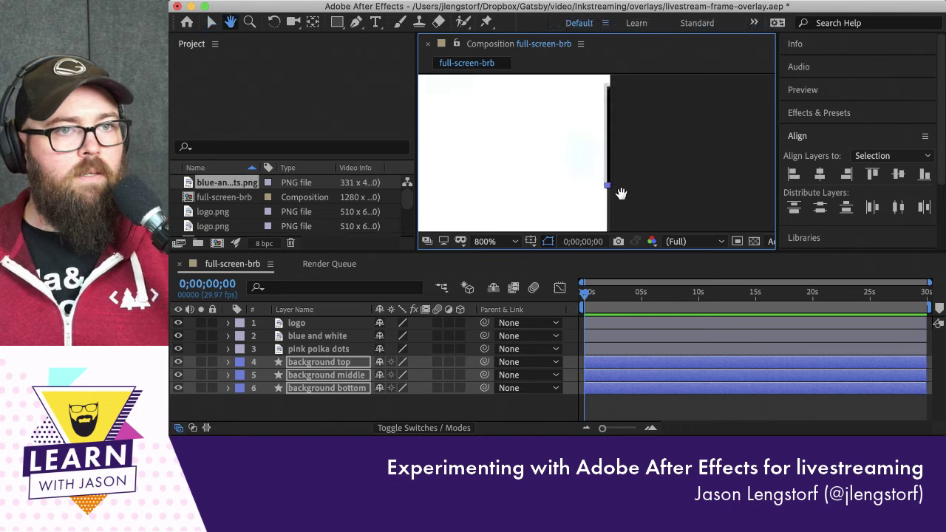
pyautogui.click(645, 196)
pyautogui.click(593, 181)
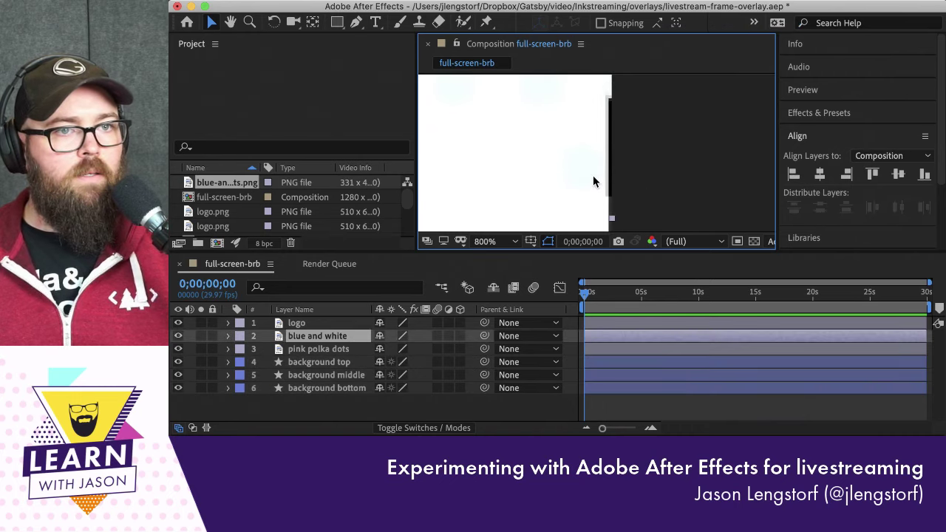
pyautogui.press('Return')
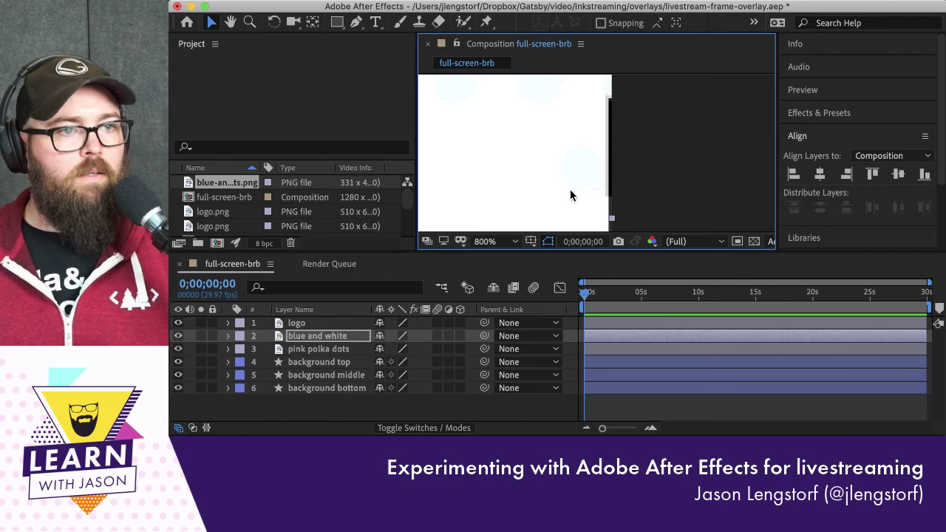
pyautogui.click(323, 363)
pyautogui.click(326, 375)
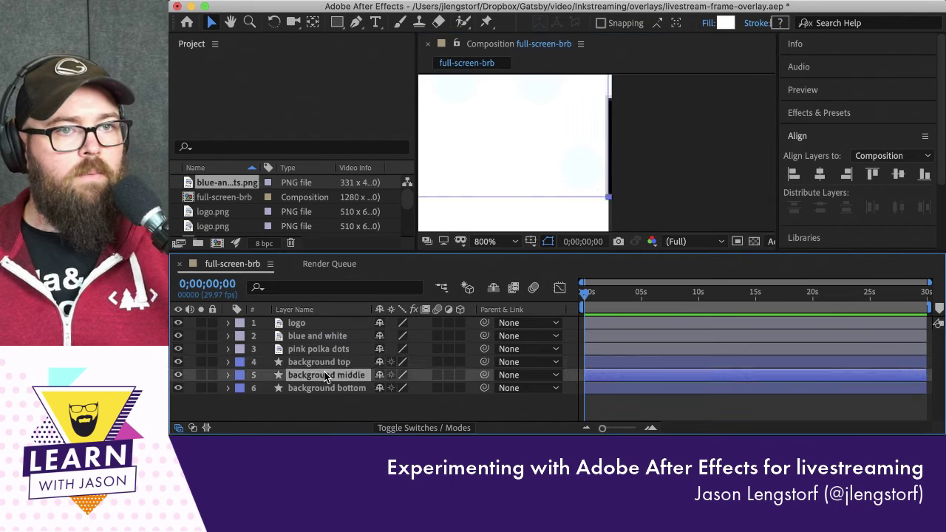
pyautogui.press('Return')
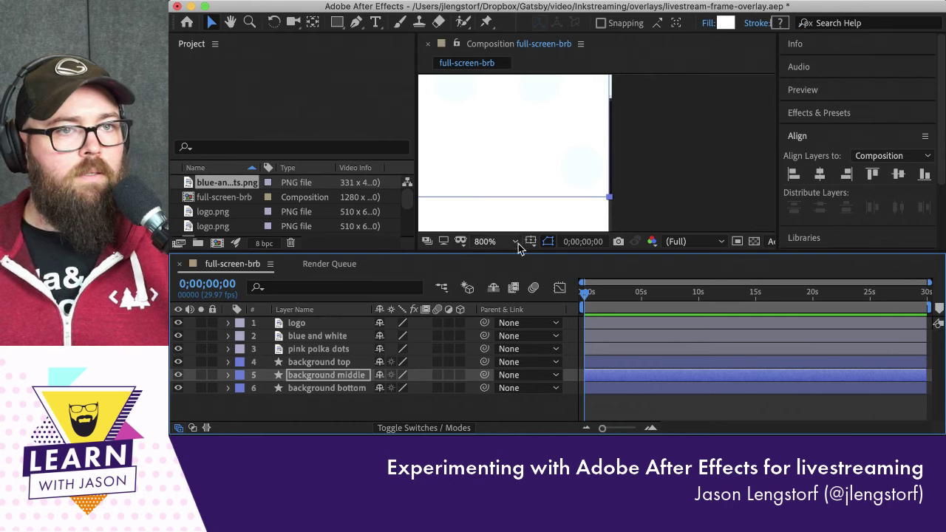
pyautogui.click(672, 173)
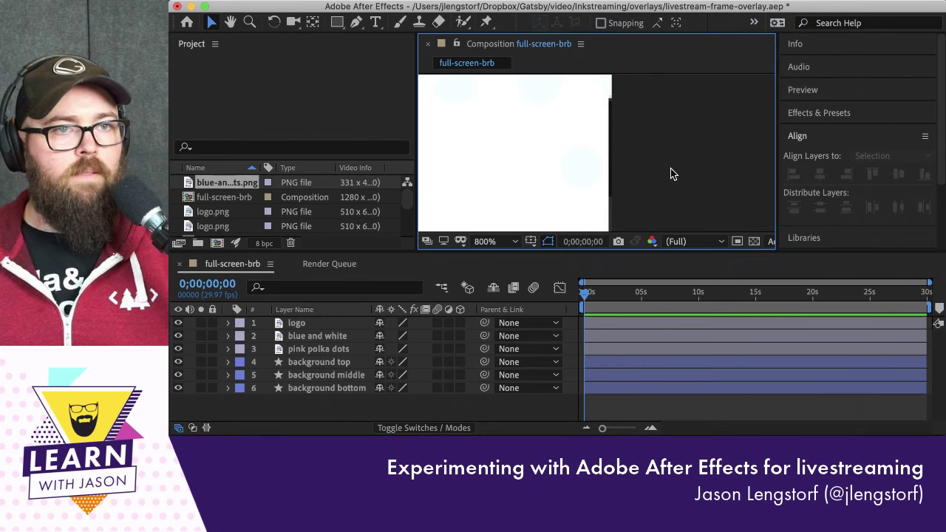
pyautogui.scroll(-5, 670, 175)
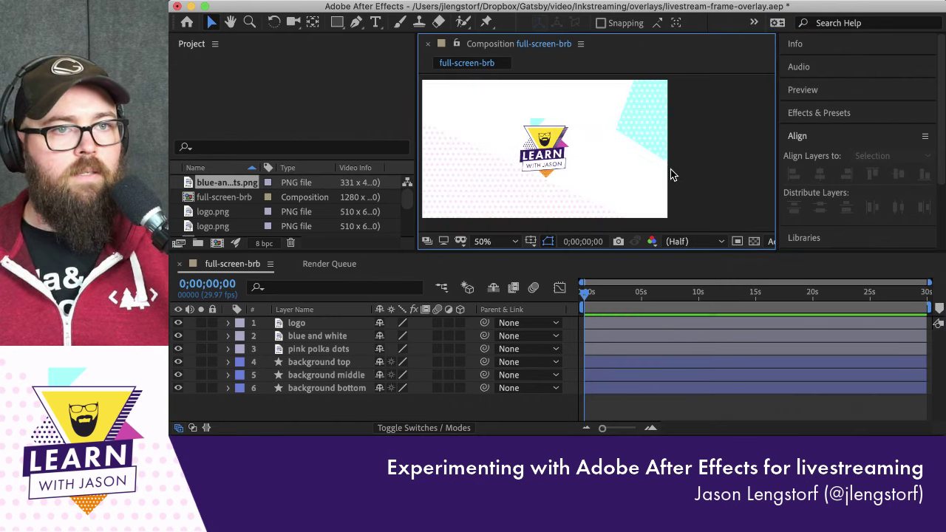
# Center the composition in the viewer and switch to Chrome showing the Figma Livestream file
pyautogui.press('h')
pyautogui.moveTo(569, 174); pyautogui.dragTo(621, 177)
pyautogui.press('v')
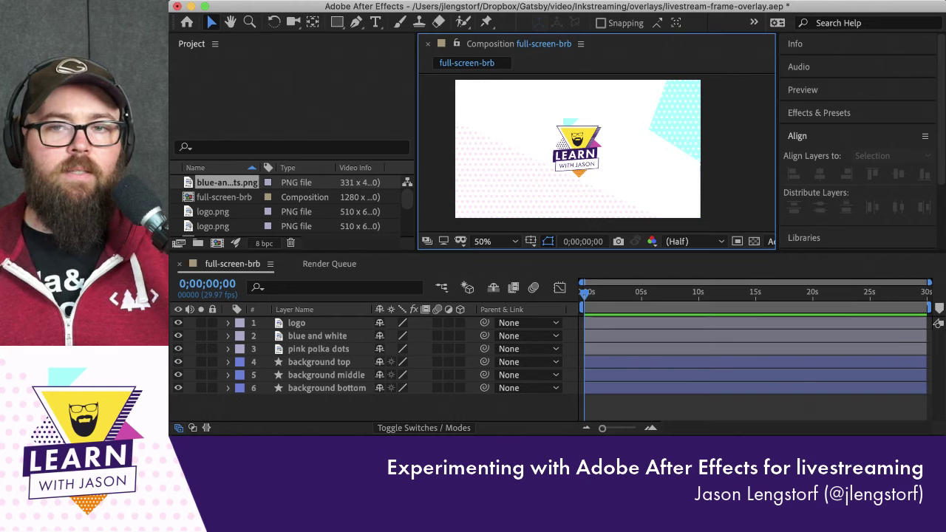
pyautogui.press('super+Tab')
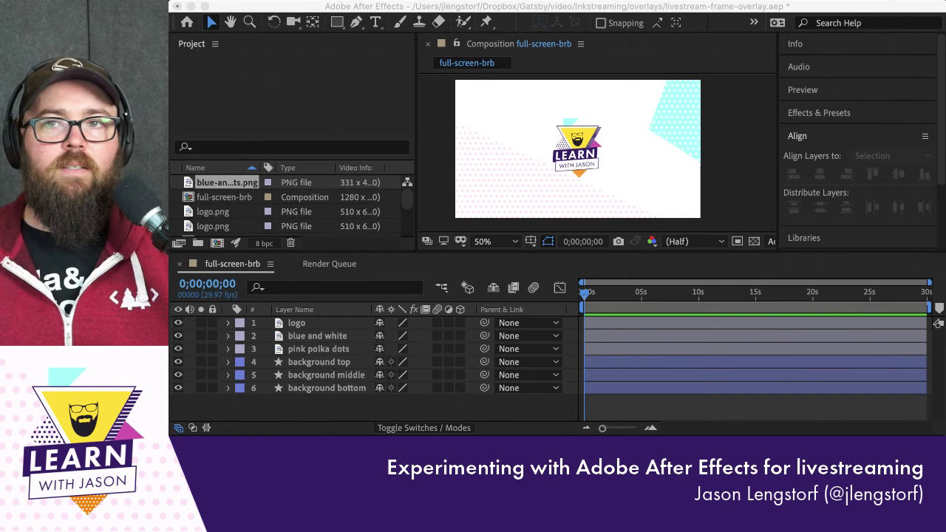
pyautogui.press('super+Tab')
pyautogui.press('super+shift+Tab')
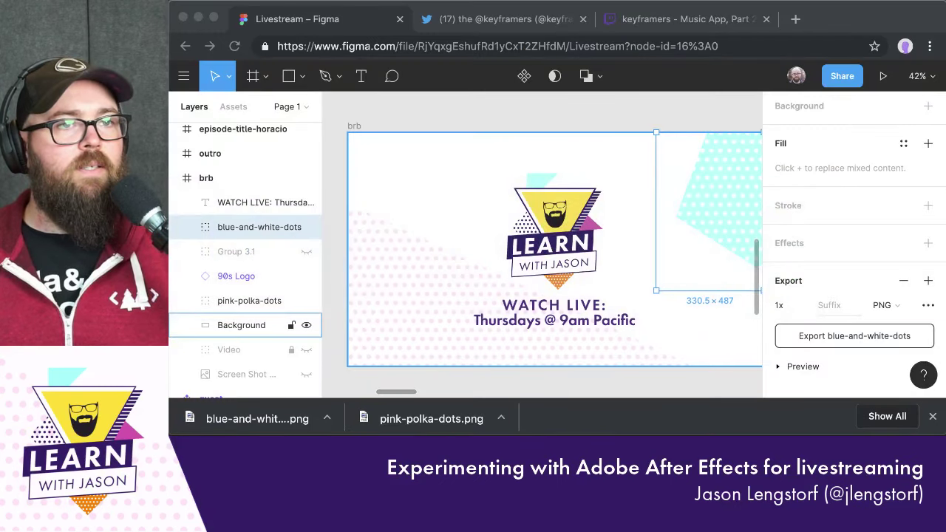
# Load aescripts.com in a new browser tab
pyautogui.click(665, 20)
pyautogui.press('super+t')
pyautogui.write('aescripts.com/')
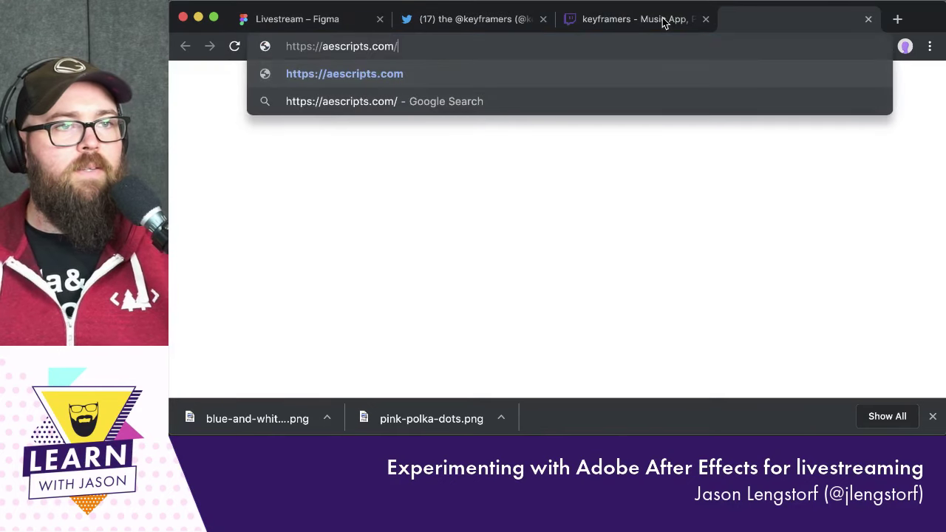
pyautogui.press('Return')
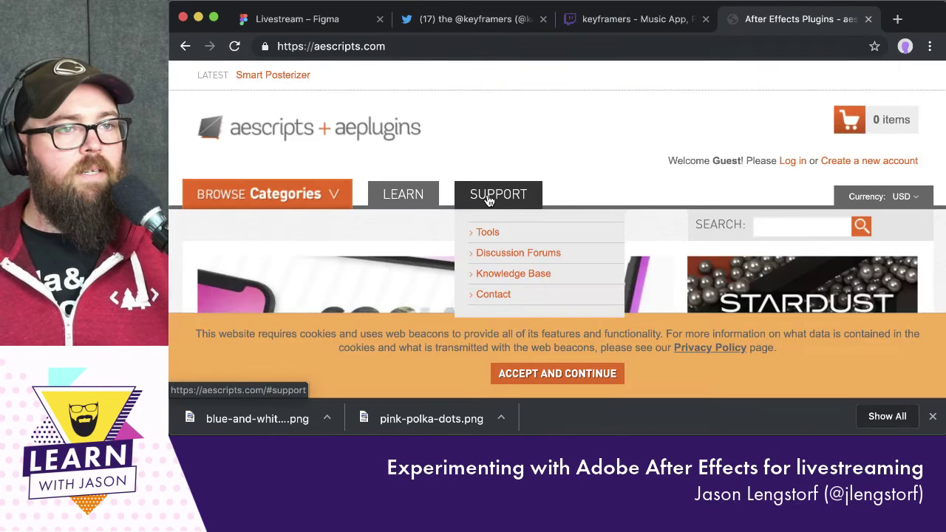
# Accept the cookie notice and browse the featured plugins such as Lazy 2 and Copy Pasta
pyautogui.click(933, 416)
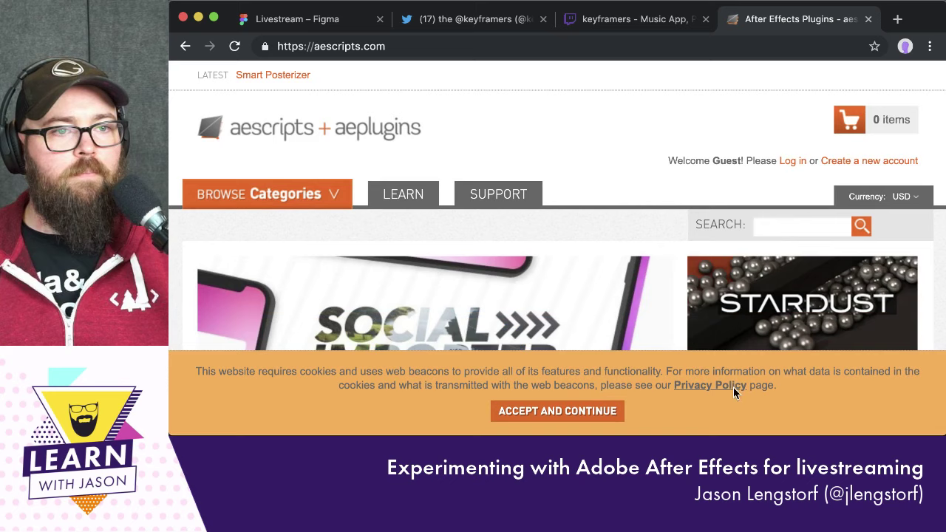
pyautogui.click(601, 412)
pyautogui.scroll(-4, 598, 340)
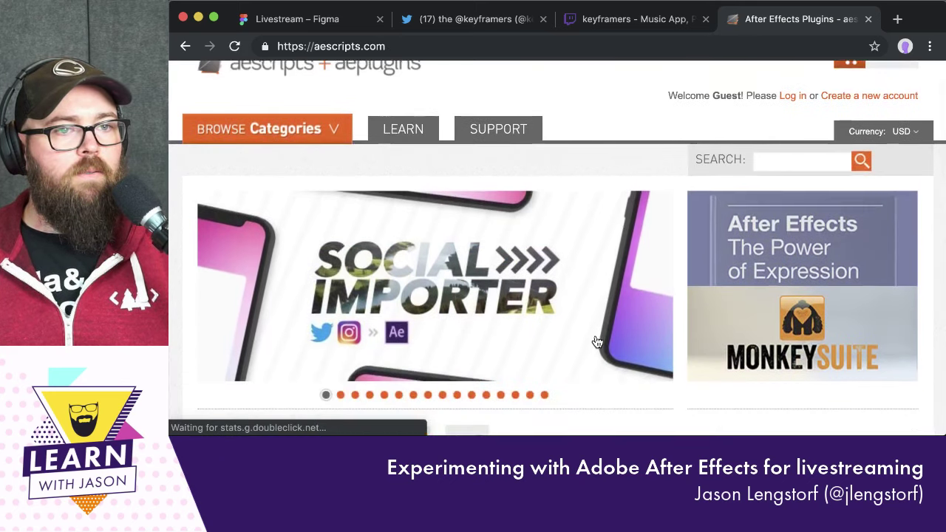
pyautogui.scroll(-5, 598, 341)
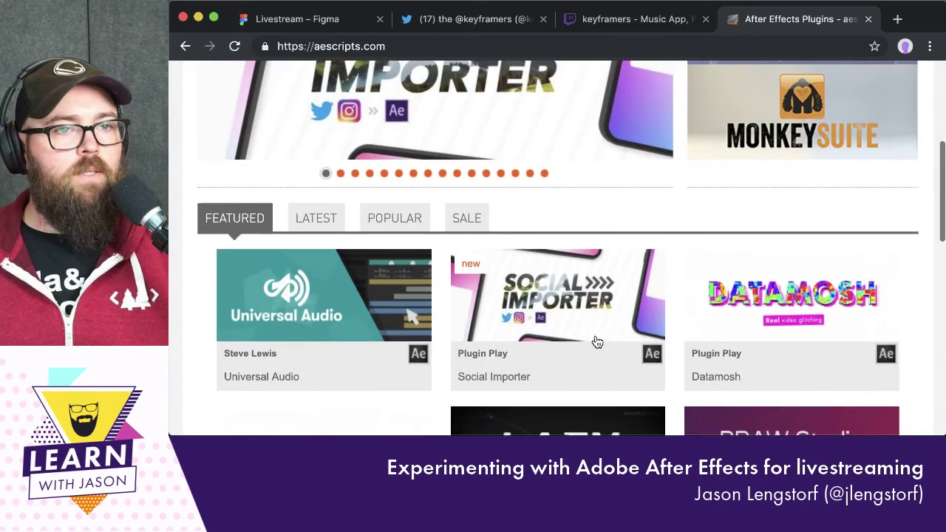
pyautogui.scroll(-2, 597, 342)
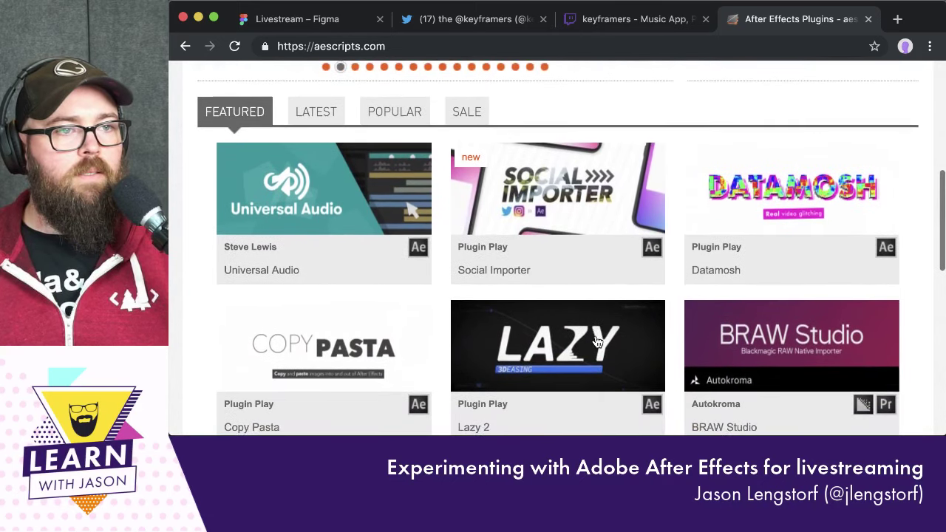
pyautogui.scroll(-2, 597, 342)
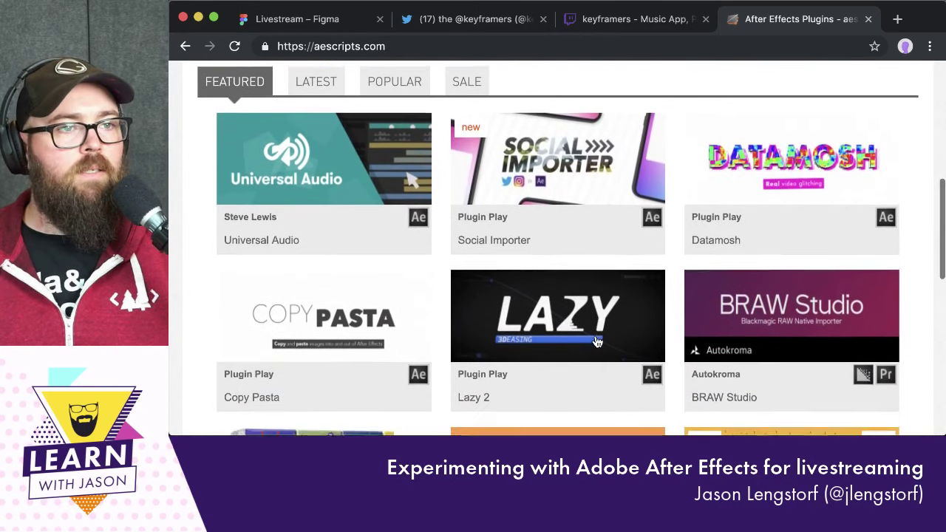
pyautogui.scroll(-3, 597, 341)
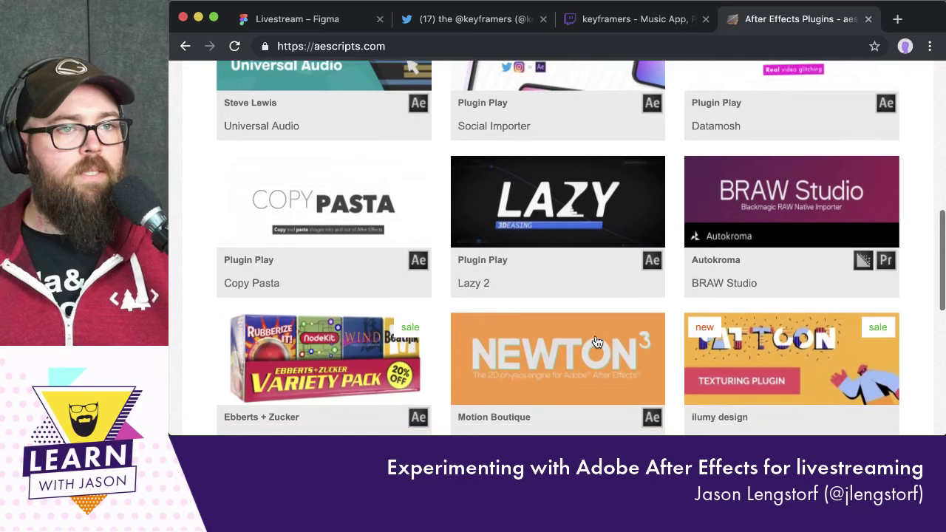
pyautogui.scroll(-1, 597, 342)
pyautogui.scroll(10, 597, 341)
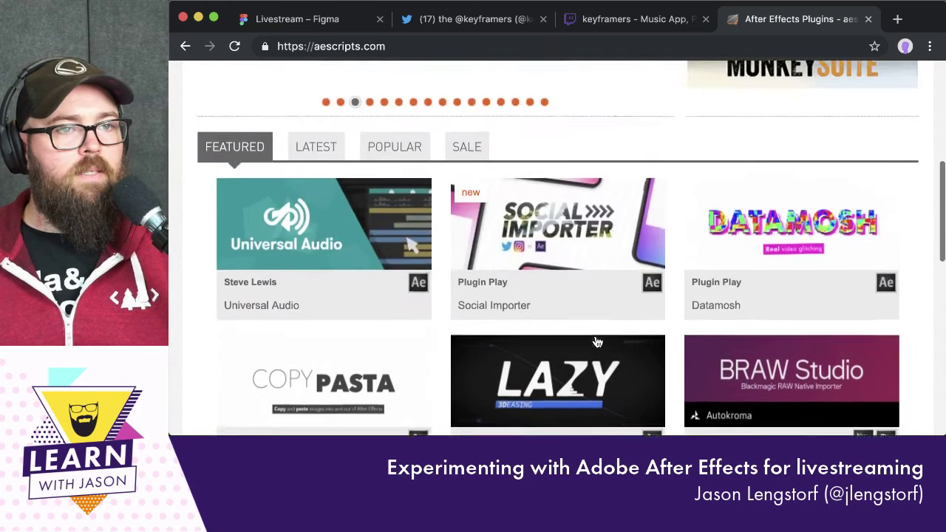
pyautogui.scroll(5, 597, 341)
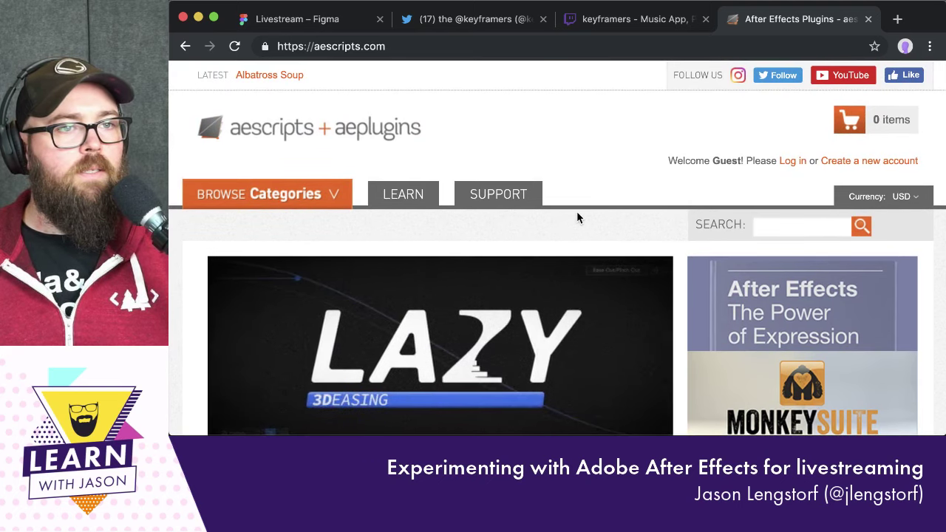
pyautogui.moveTo(522, 204)
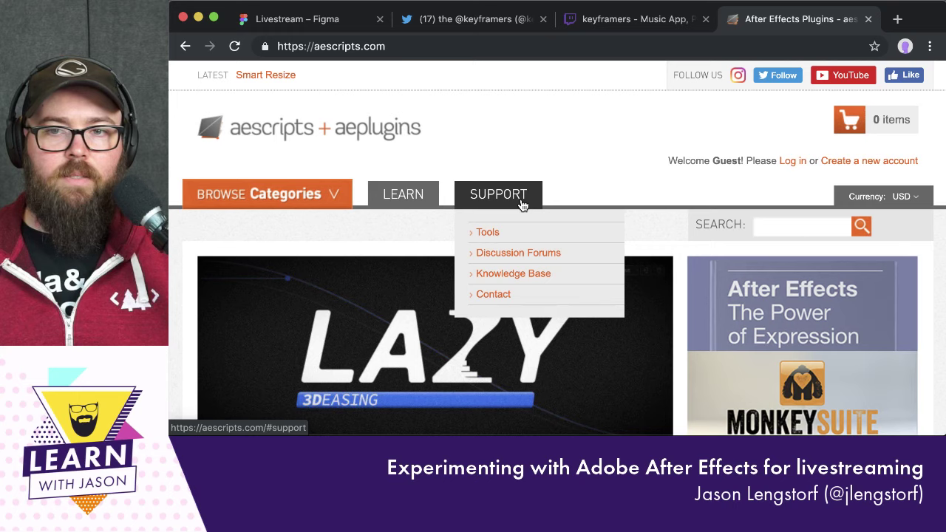
# Search aescripts for 'aftercodec' and open the AfterCodecs page listing $89.00 versions
pyautogui.click(787, 222)
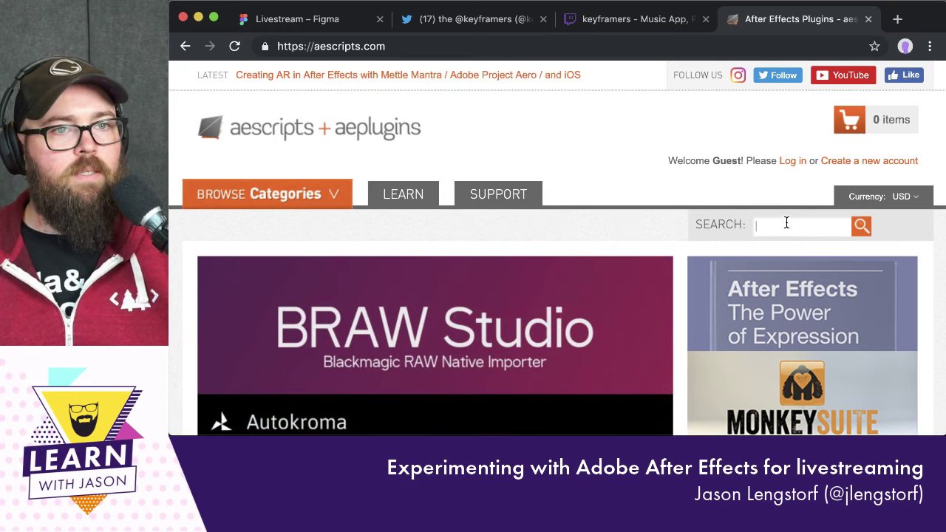
pyautogui.write('aftercodec')
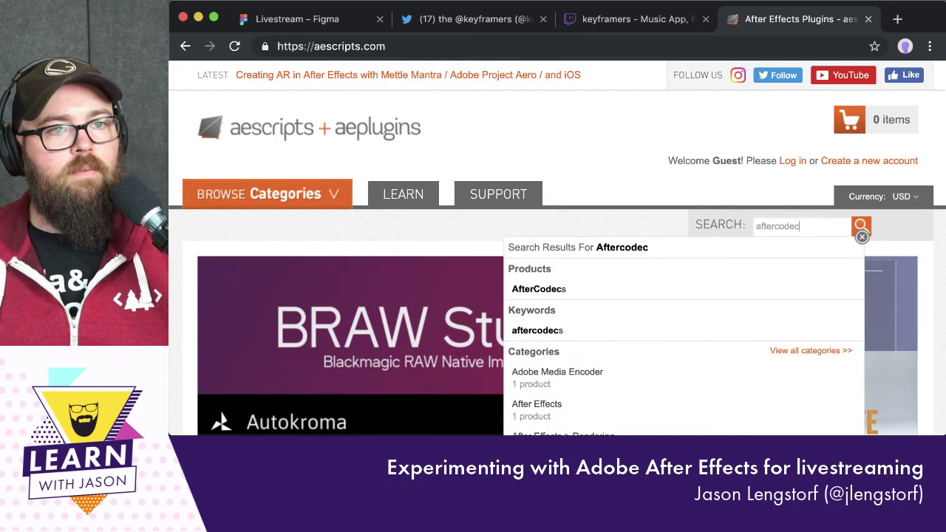
pyautogui.click(564, 288)
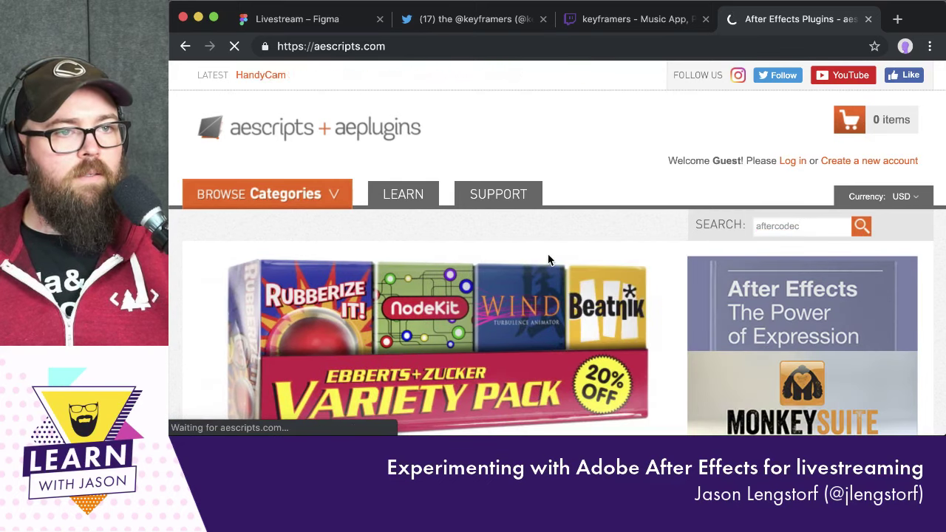
pyautogui.scroll(-5, 568, 259)
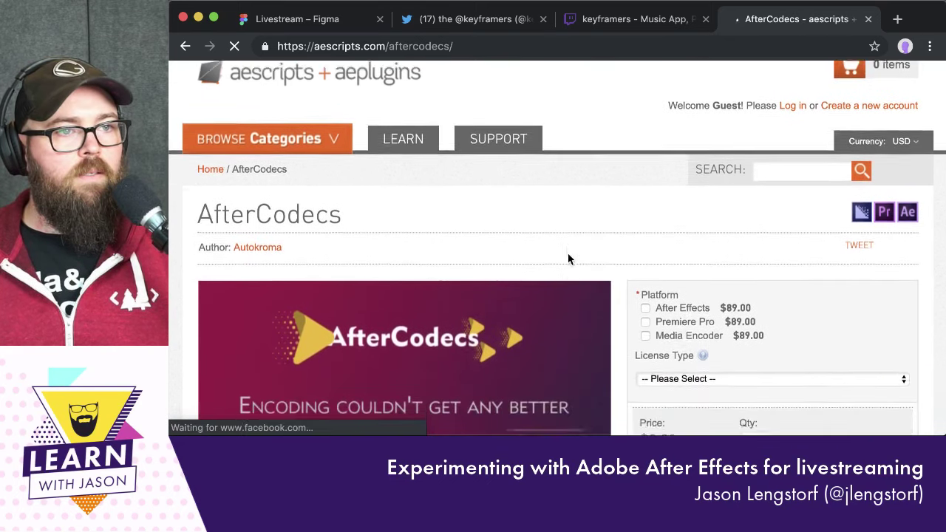
pyautogui.scroll(-4, 570, 260)
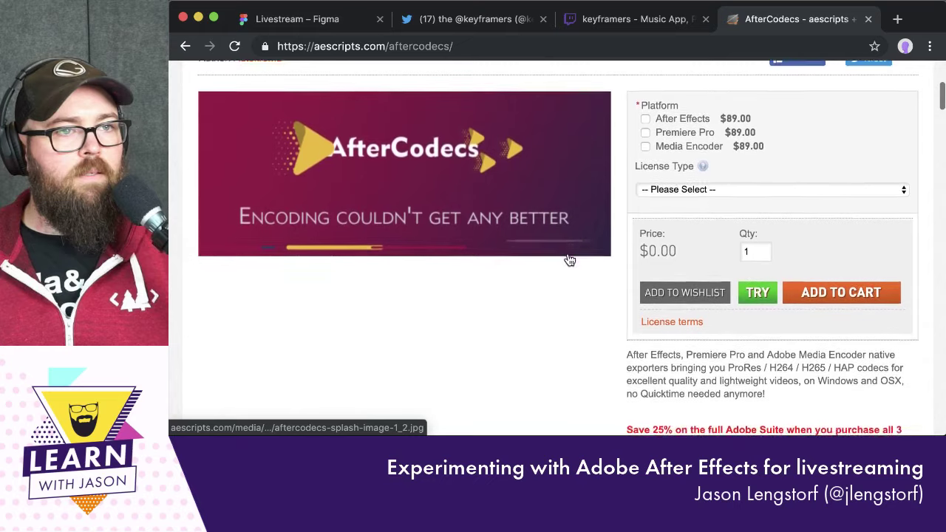
pyautogui.scroll(-1, 570, 260)
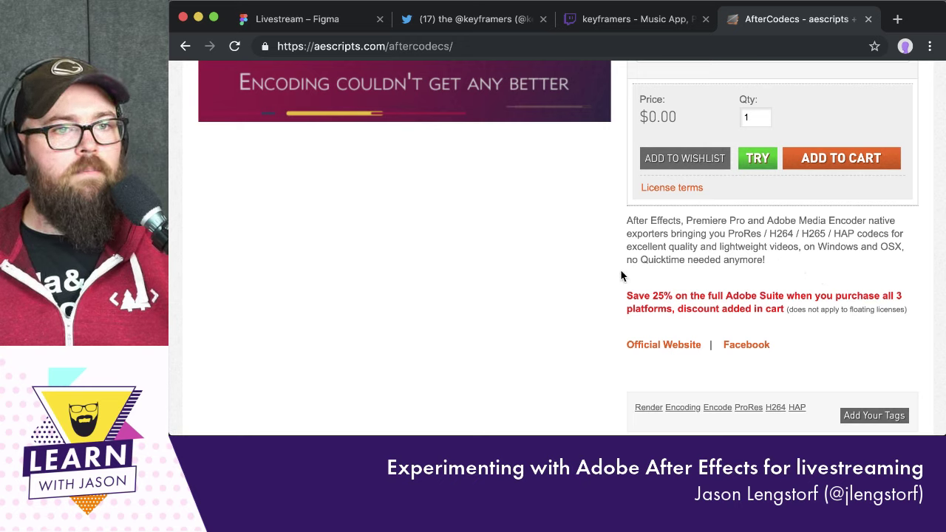
pyautogui.scroll(-3, 610, 303)
pyautogui.scroll(7, 611, 302)
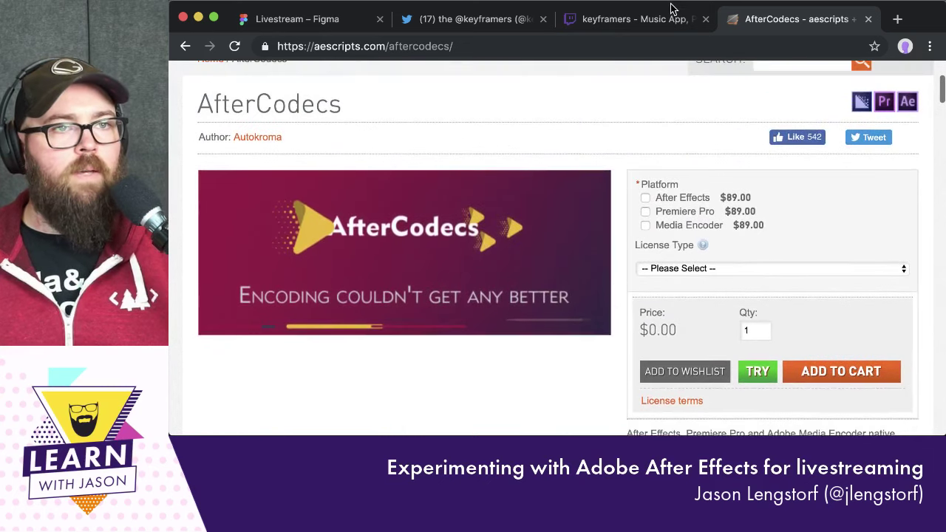
# Review the brb frame in the Livestream Figma file, then return to After Effects
pyautogui.click(302, 20)
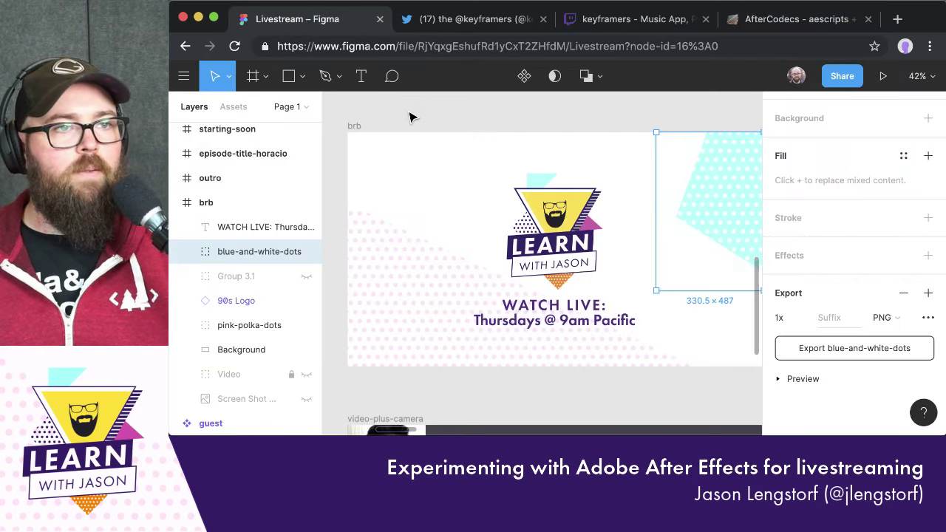
pyautogui.press('super+Tab')
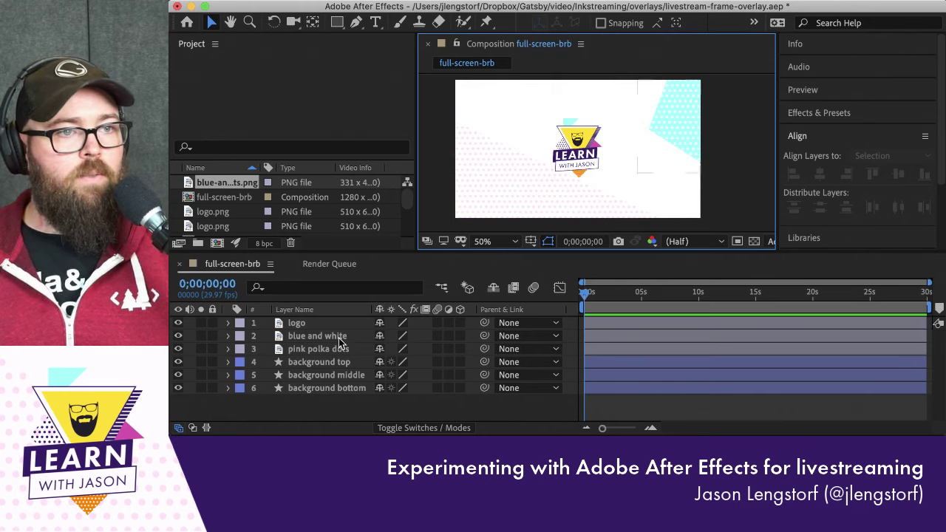
# Lock the logo and polka-dot layers, select background bottom, and set the time to 1;29
pyautogui.moveTo(214, 325); pyautogui.dragTo(214, 352)
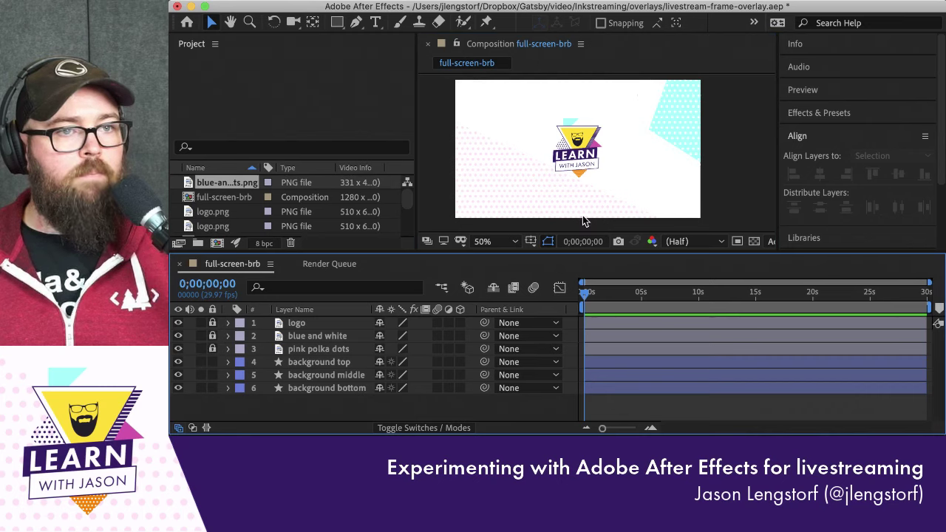
pyautogui.click(611, 196)
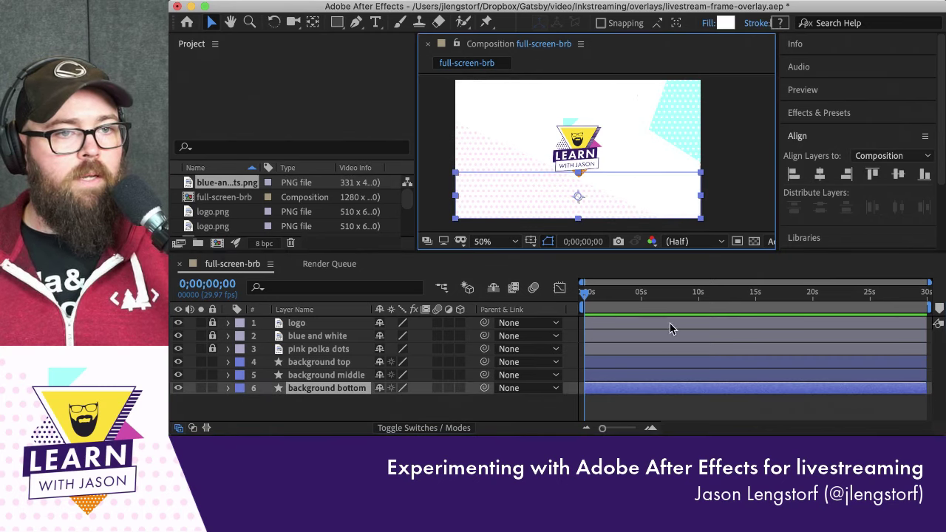
pyautogui.moveTo(584, 301); pyautogui.dragTo(591, 299)
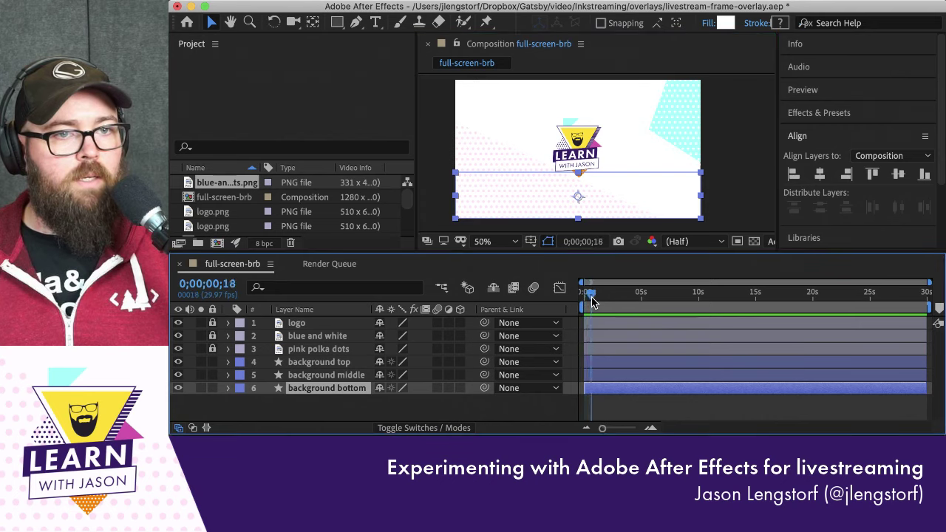
pyautogui.press('=')
pyautogui.press('=')
pyautogui.press('=')
pyautogui.press('=')
pyautogui.press('=')
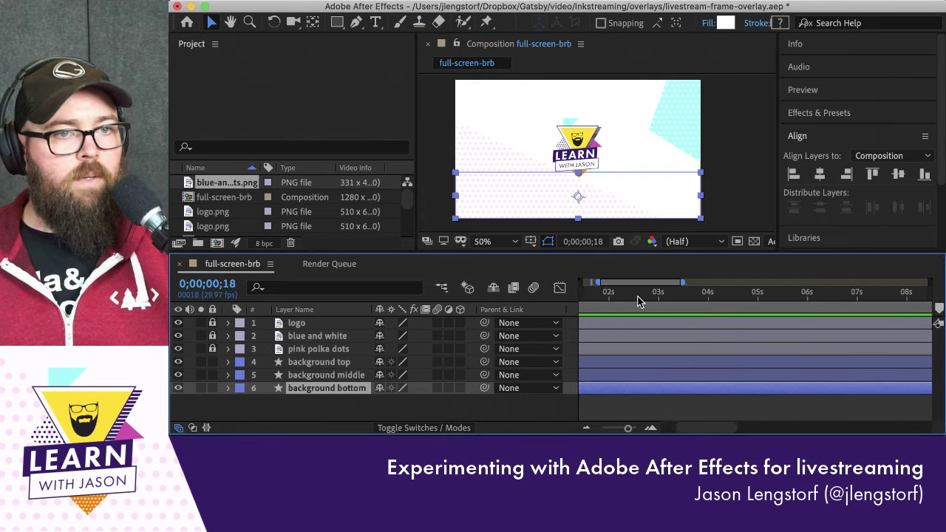
pyautogui.hscroll(-3, 628, 296)
pyautogui.click(693, 296)
pyautogui.moveTo(694, 297); pyautogui.dragTo(669, 299)
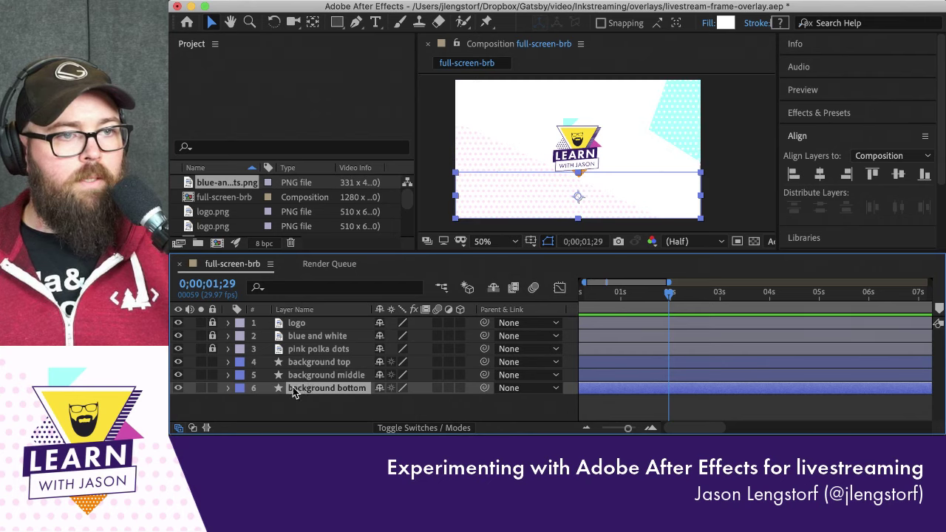
# Keyframe background bottom's Position at 641.1,606.6, then at 0s move it off-screen left to -650.9
pyautogui.click(228, 388)
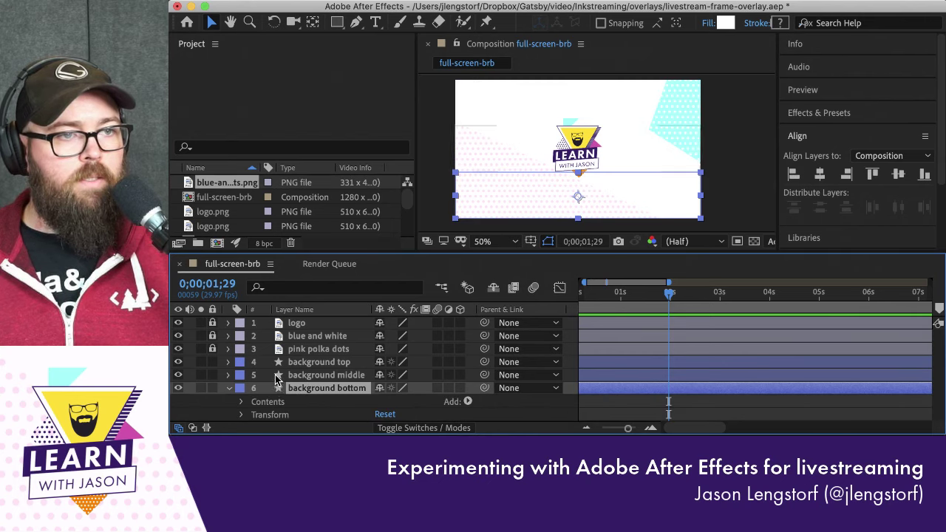
pyautogui.click(241, 415)
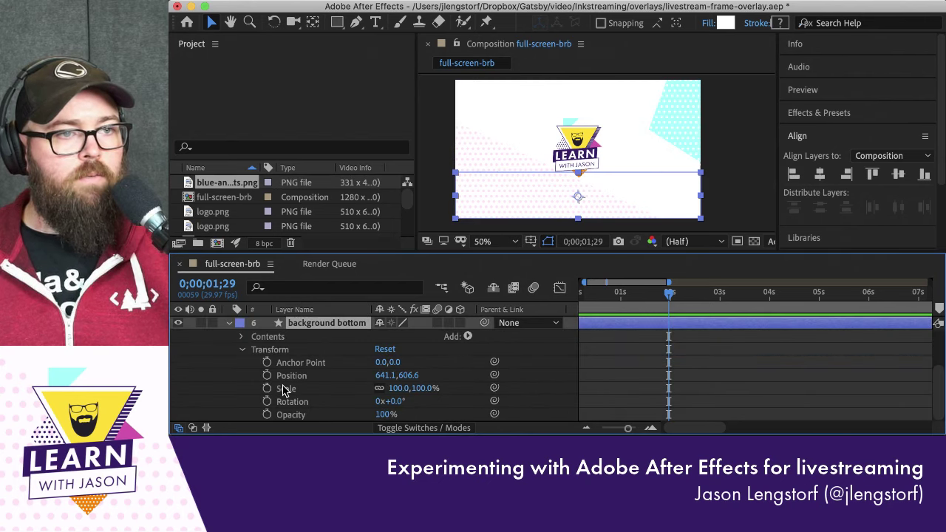
pyautogui.click(267, 375)
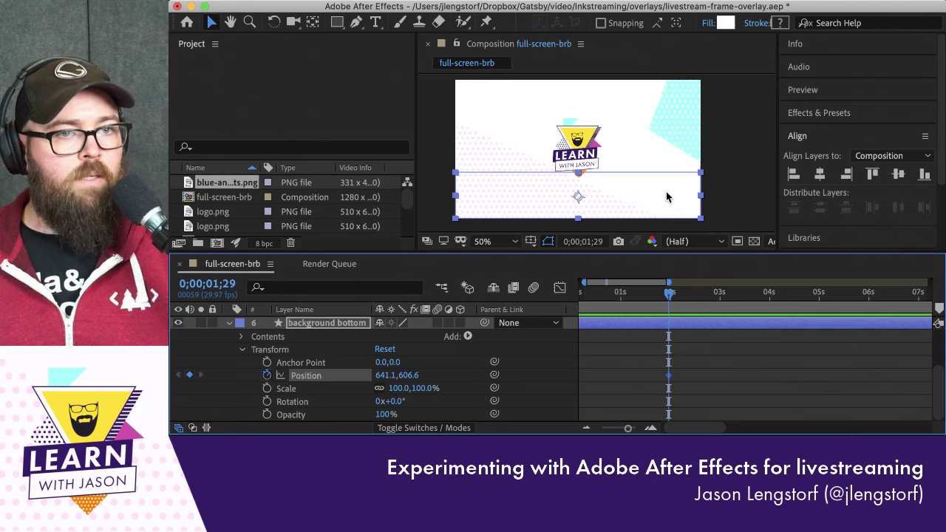
pyautogui.moveTo(670, 297); pyautogui.dragTo(559, 300)
pyautogui.moveTo(672, 213); pyautogui.dragTo(439, 210)
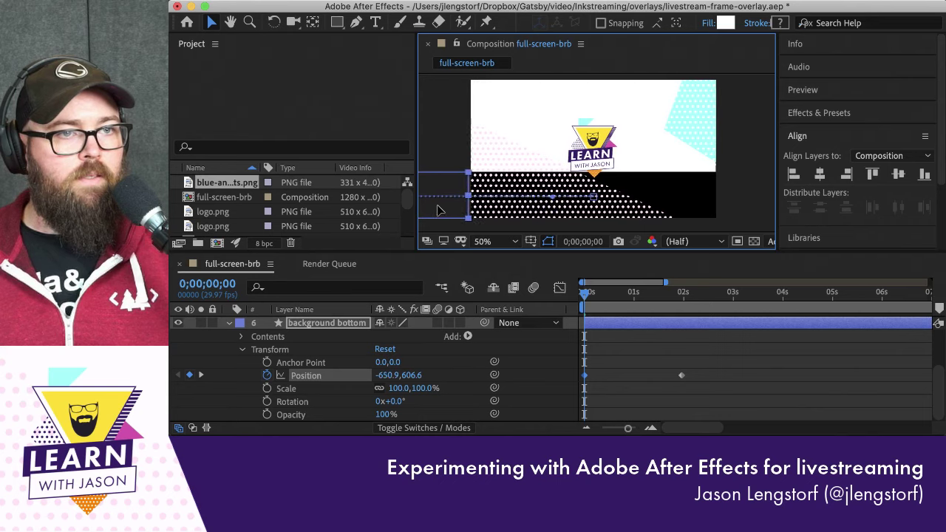
pyautogui.click(637, 157)
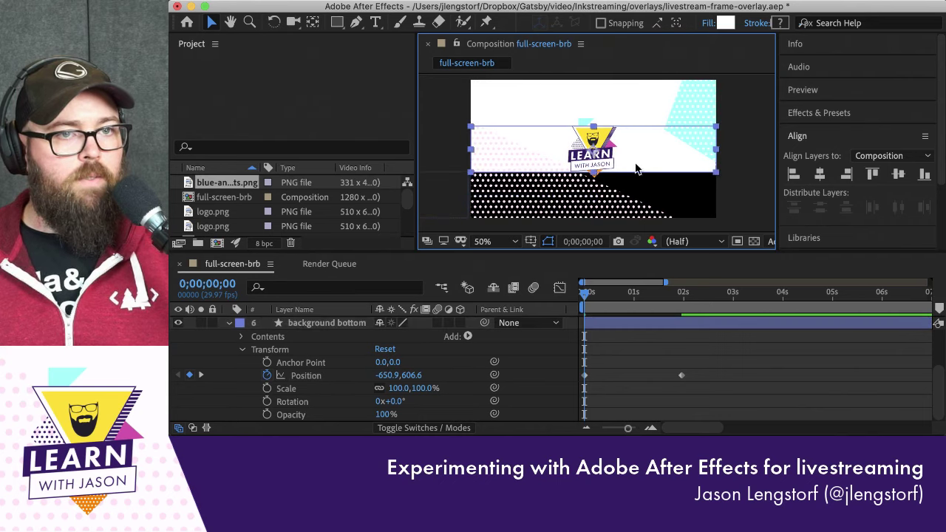
# Add Position keyframes at 2s for the background middle and background top layers
pyautogui.click(683, 309)
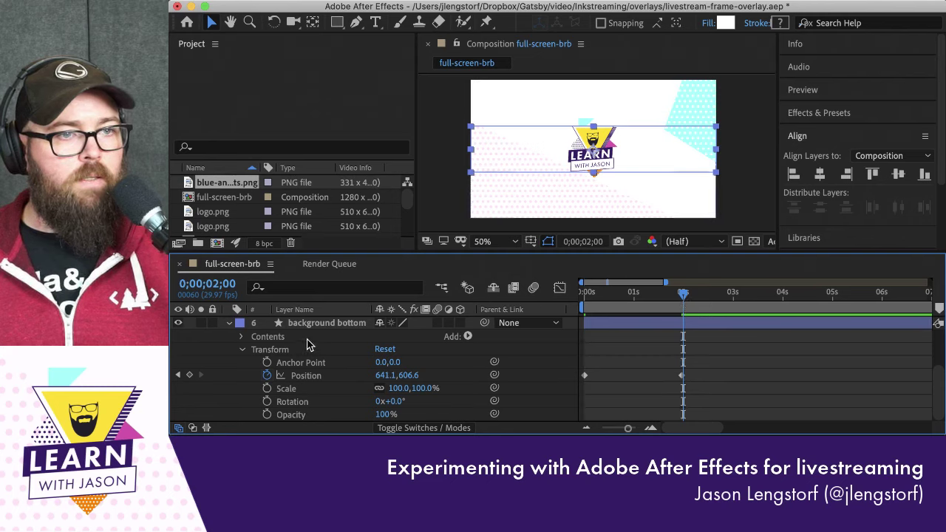
pyautogui.scroll(2, 311, 346)
pyautogui.click(229, 336)
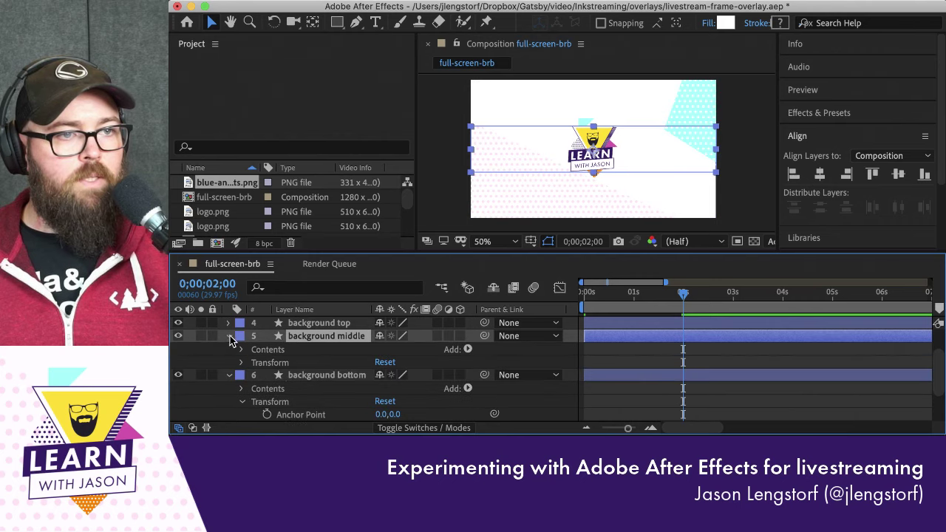
pyautogui.click(241, 362)
pyautogui.scroll(-1, 268, 382)
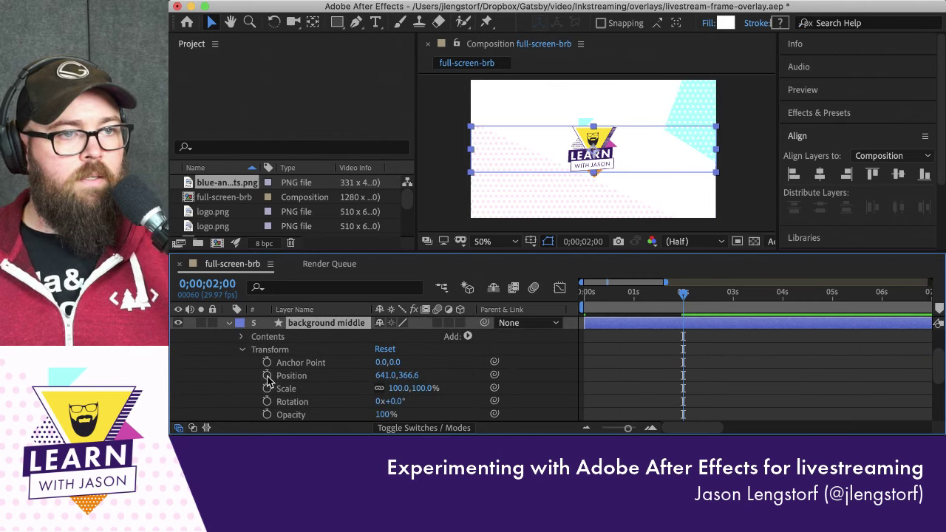
pyautogui.click(267, 376)
pyautogui.scroll(1, 253, 359)
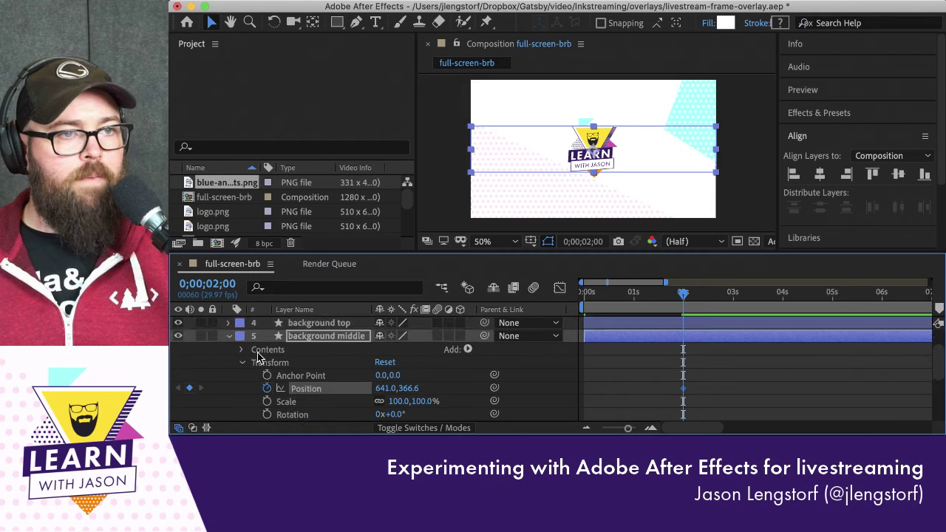
pyautogui.click(229, 323)
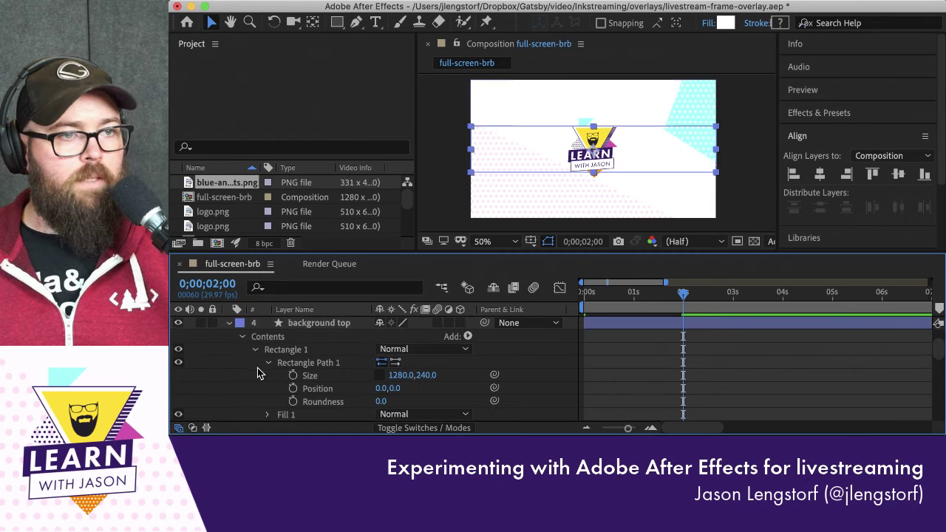
pyautogui.click(241, 336)
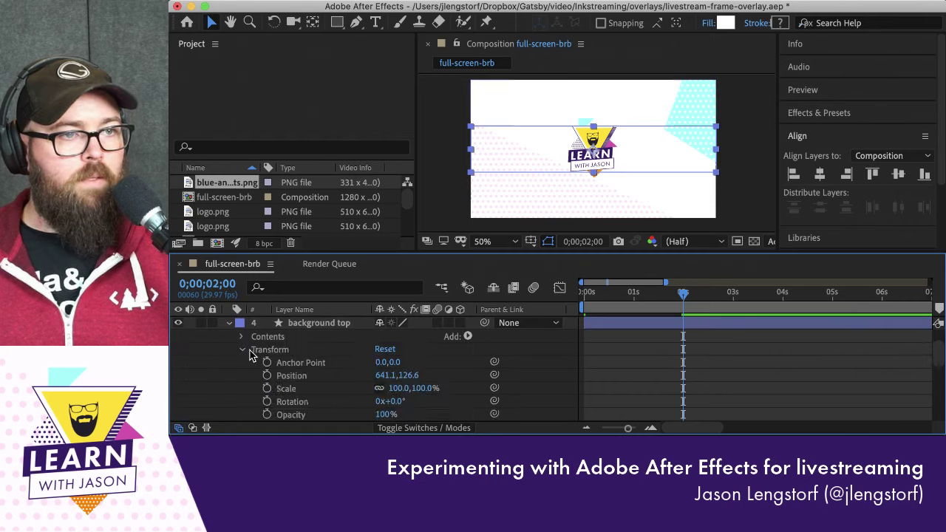
pyautogui.click(267, 376)
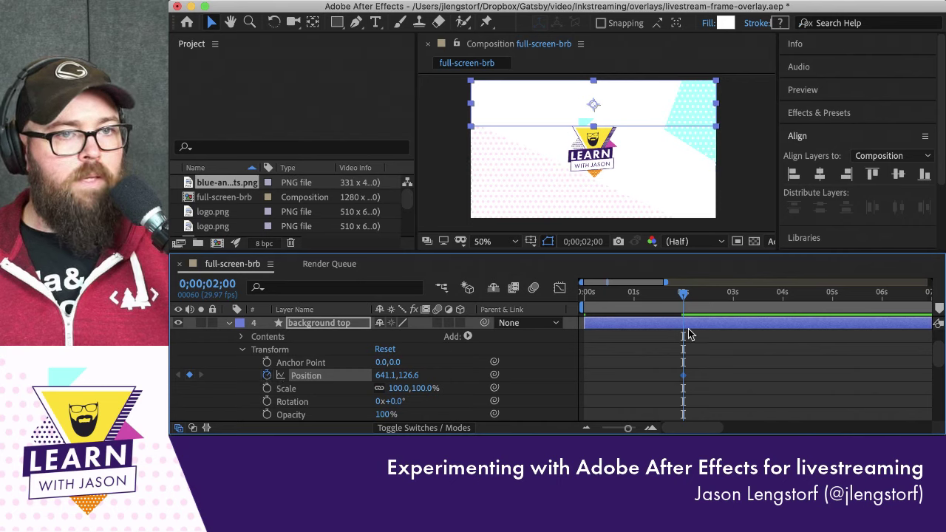
# At 0s, move the middle strip off-screen to the right
pyautogui.moveTo(683, 295); pyautogui.dragTo(581, 296)
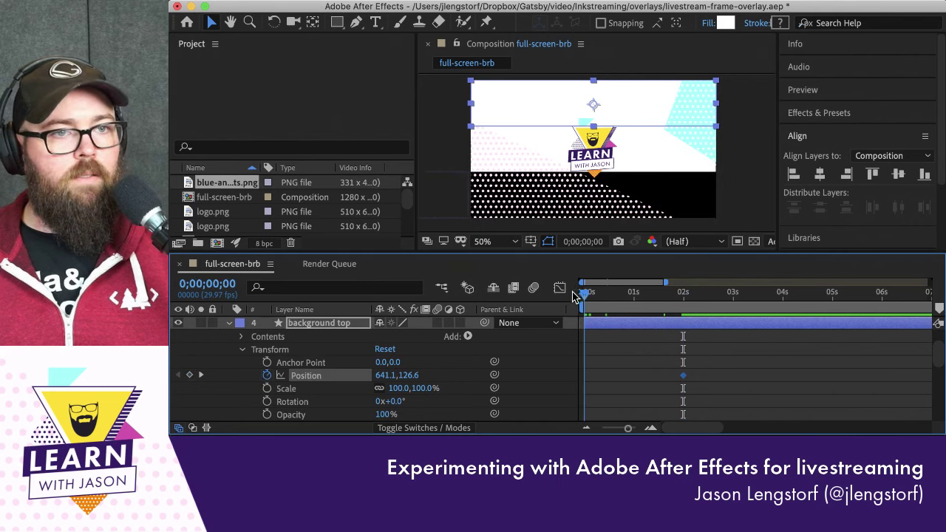
pyautogui.click(643, 162)
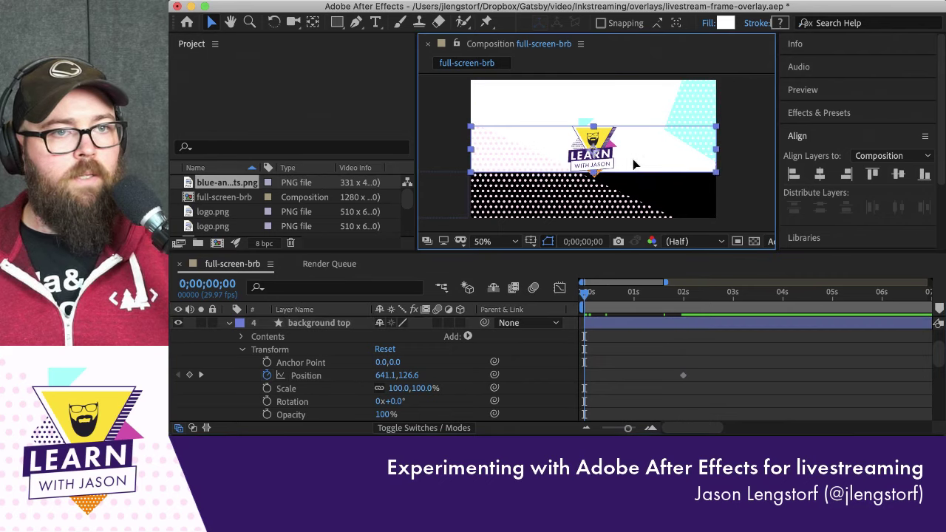
pyautogui.moveTo(634, 164); pyautogui.dragTo(734, 161)
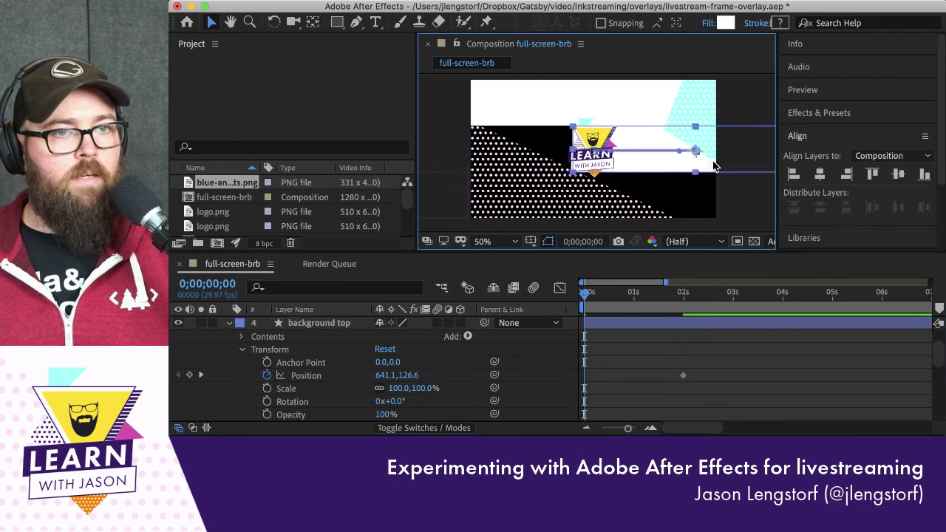
pyautogui.moveTo(654, 168); pyautogui.dragTo(743, 171)
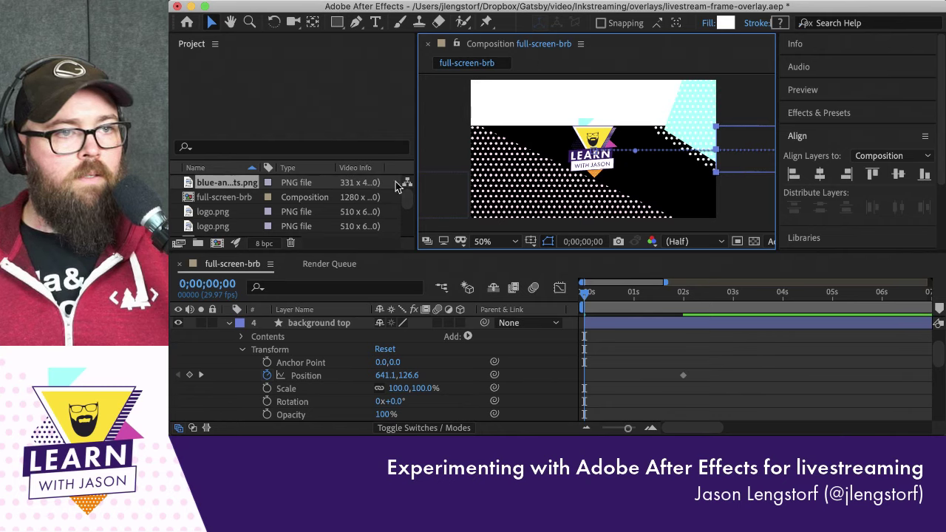
# At 0s, move the top strip off-screen left to -650.9,126.6 and preview the animation
pyautogui.scroll(3, 236, 361)
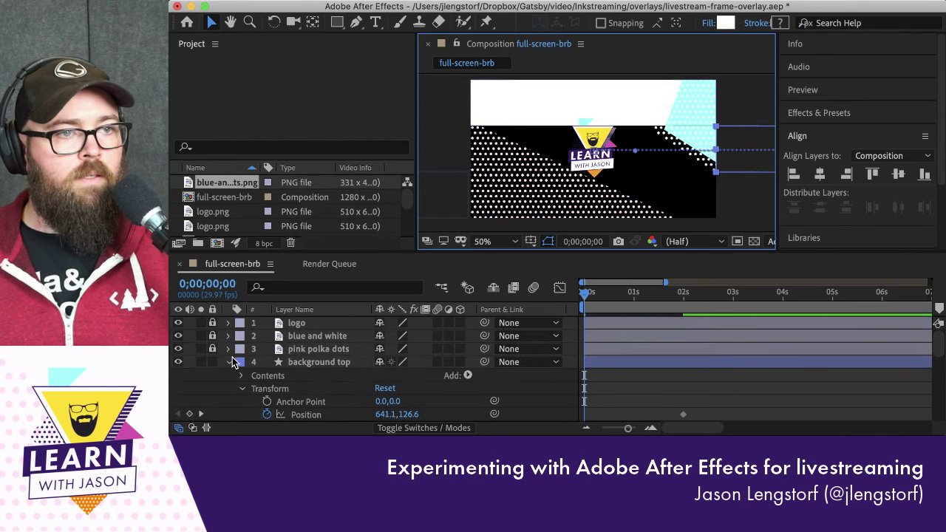
pyautogui.click(293, 364)
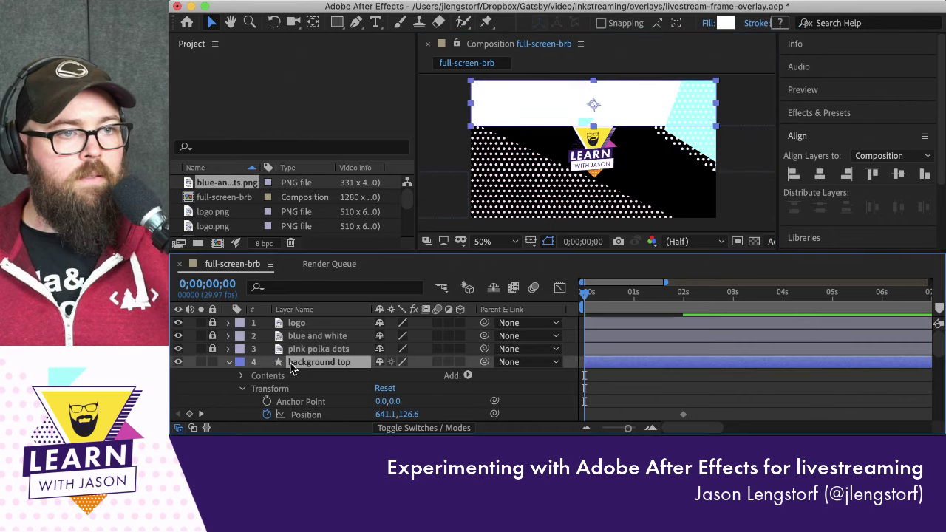
pyautogui.moveTo(629, 118); pyautogui.dragTo(385, 135)
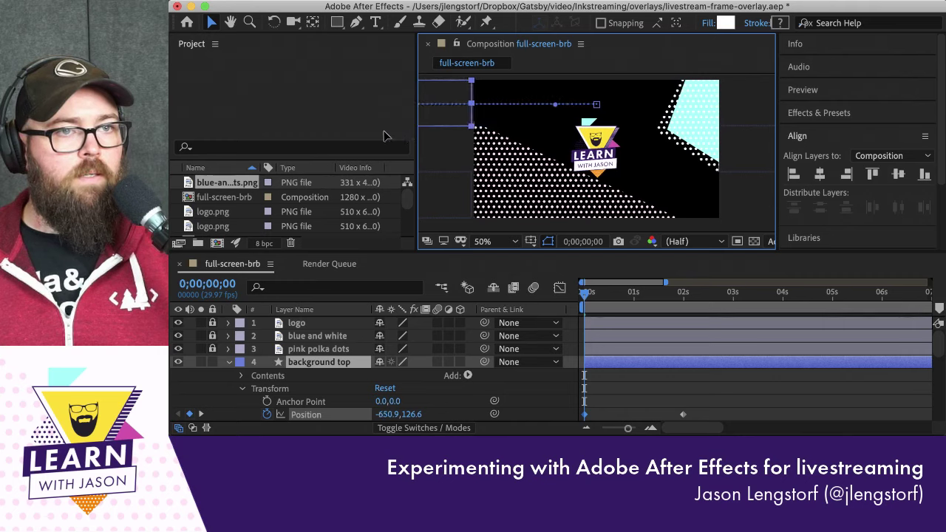
pyautogui.click(581, 264)
pyautogui.press('space')
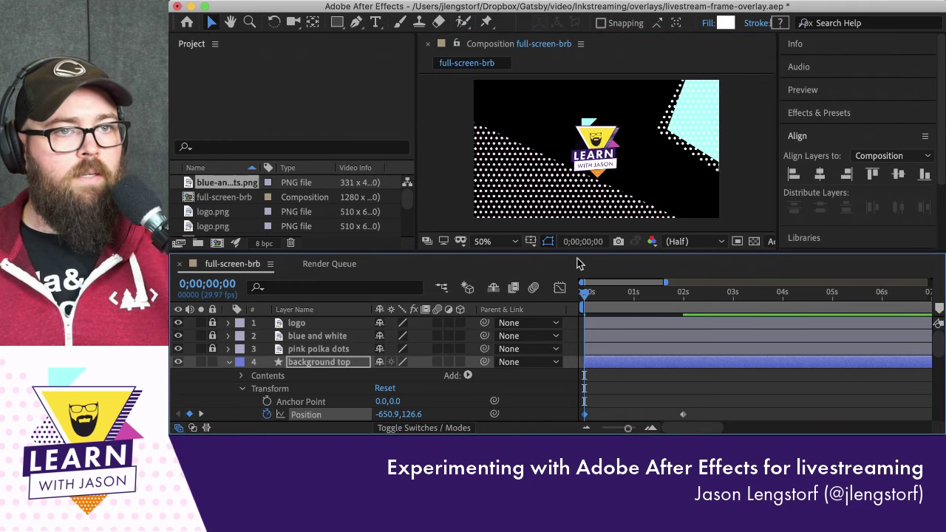
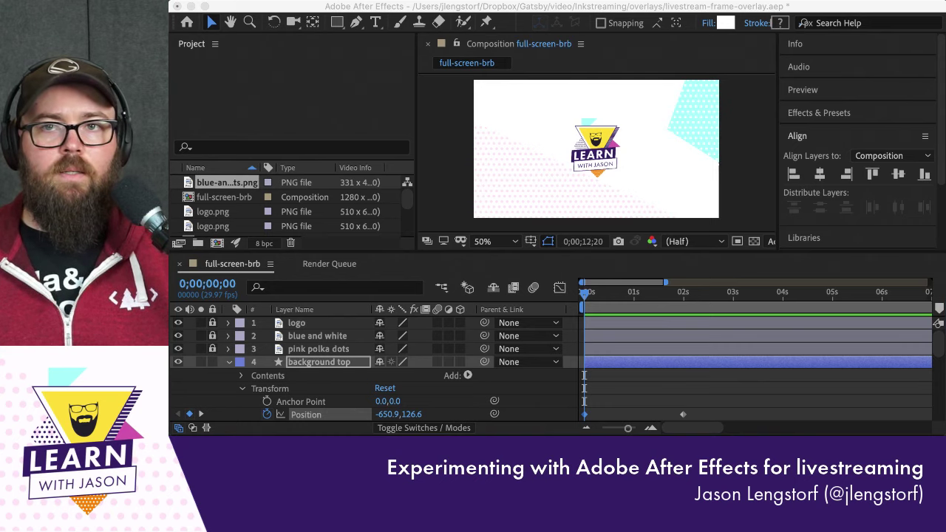
# Switch to Chrome and load the pasted Video Copilot tutorials address in a new tab
pyautogui.press('super+Tab')
pyautogui.press('super+shift+Tab')
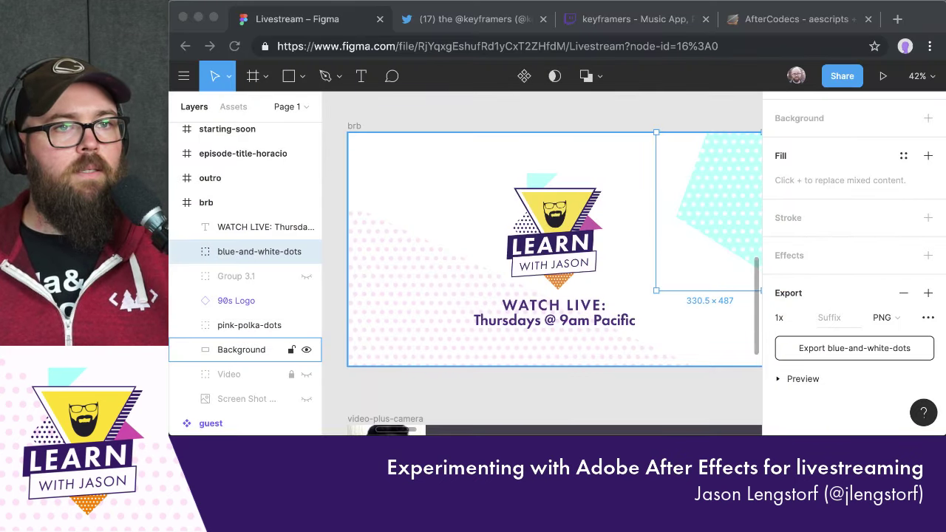
pyautogui.press('super+t')
pyautogui.write('https://www.videocopilot.net/tutorials/')
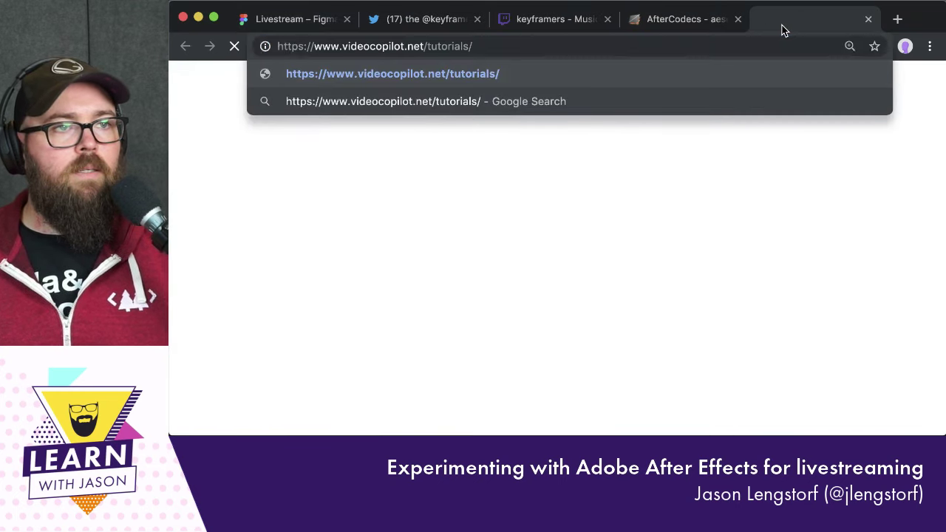
pyautogui.press('Return')
# Browse the tutorials list and open the Realistic Rain Drop FX! tutorial
pyautogui.scroll(-2, 606, 199)
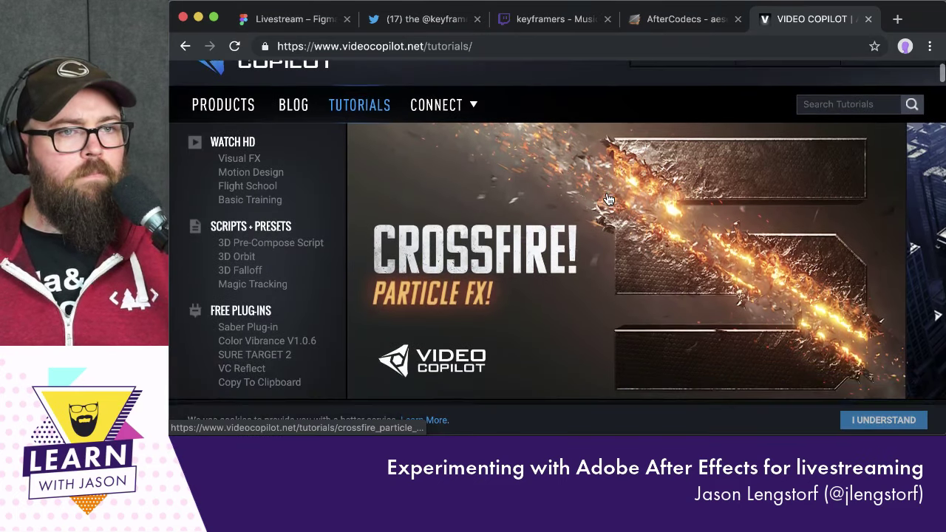
pyautogui.scroll(1, 606, 200)
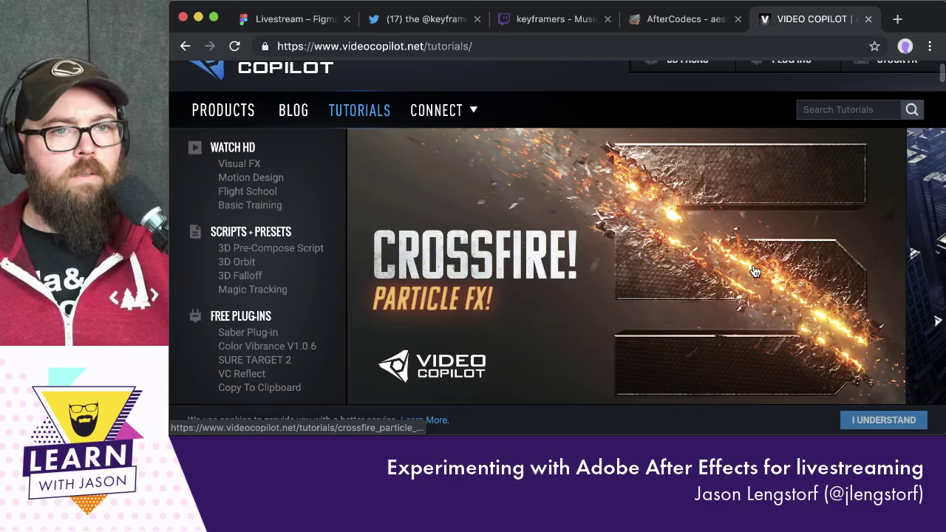
pyautogui.scroll(1, 782, 291)
pyautogui.scroll(1, 783, 291)
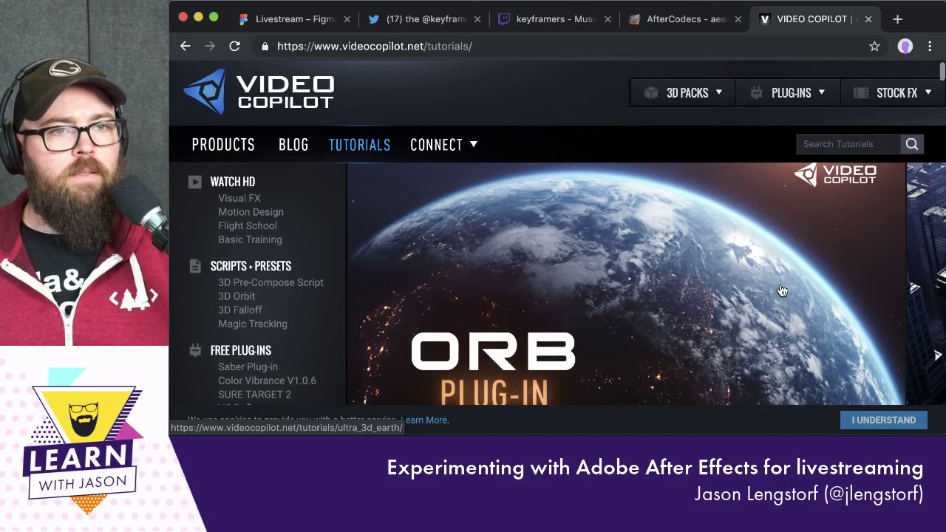
pyautogui.scroll(-8, 782, 290)
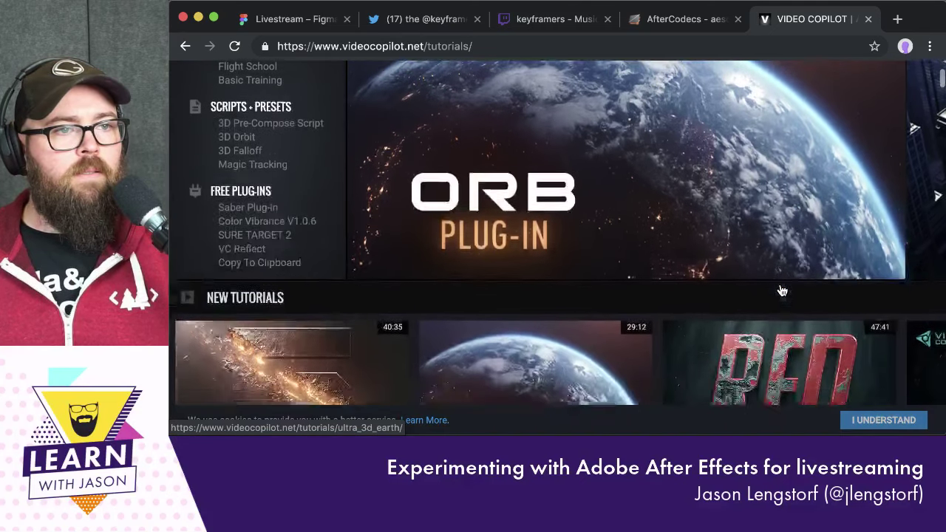
pyautogui.scroll(-1, 782, 290)
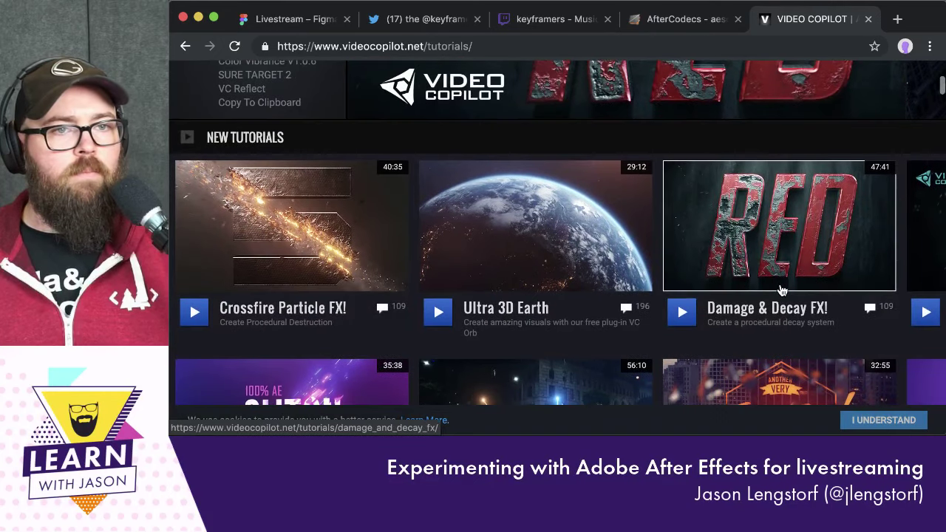
pyautogui.scroll(-4, 782, 291)
pyautogui.hscroll(5, 782, 291)
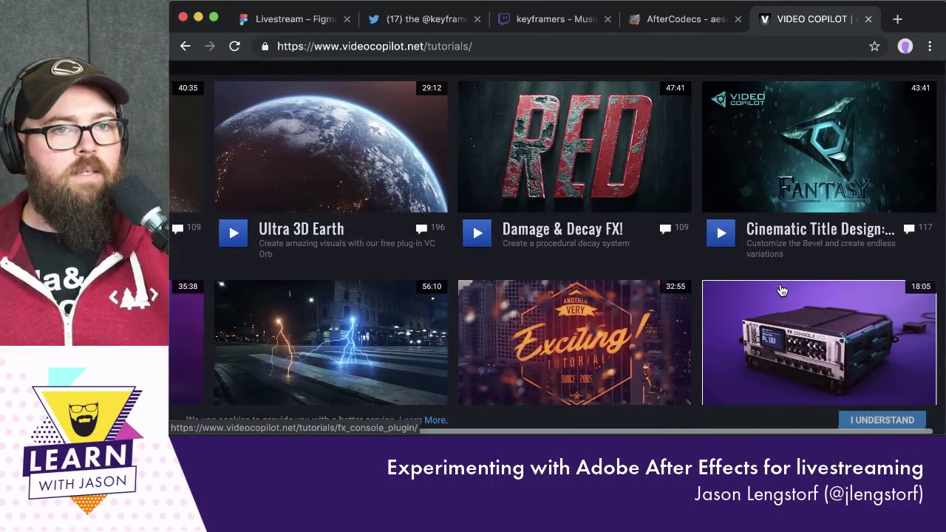
pyautogui.scroll(-3, 782, 291)
pyautogui.hscroll(-1, 782, 291)
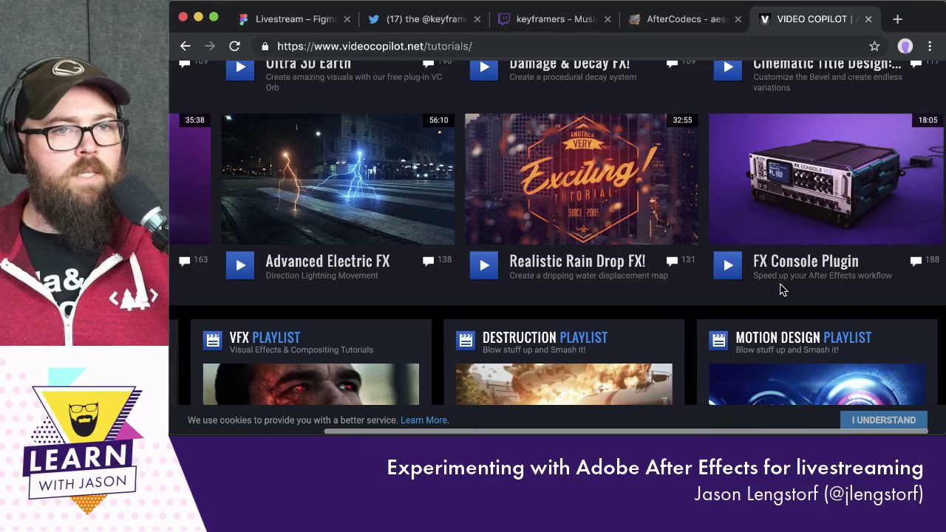
pyautogui.hscroll(-3, 782, 290)
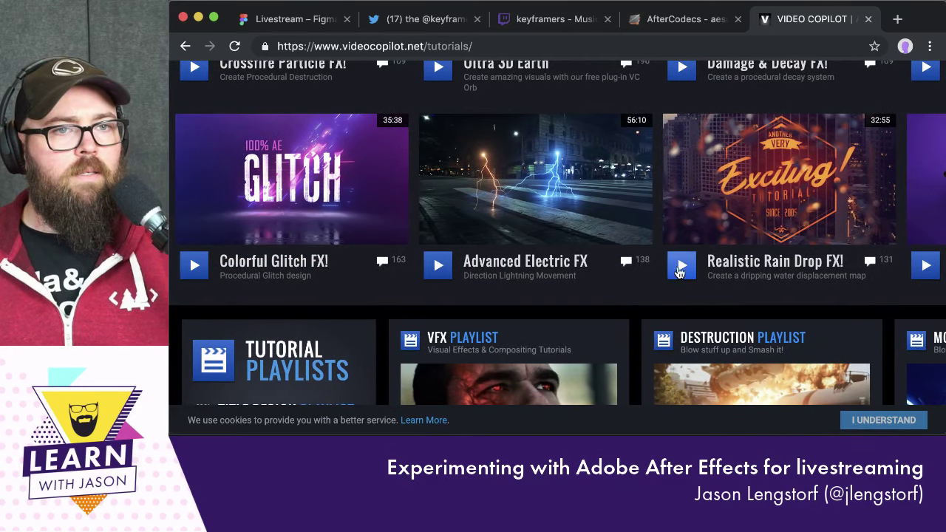
pyautogui.click(675, 271)
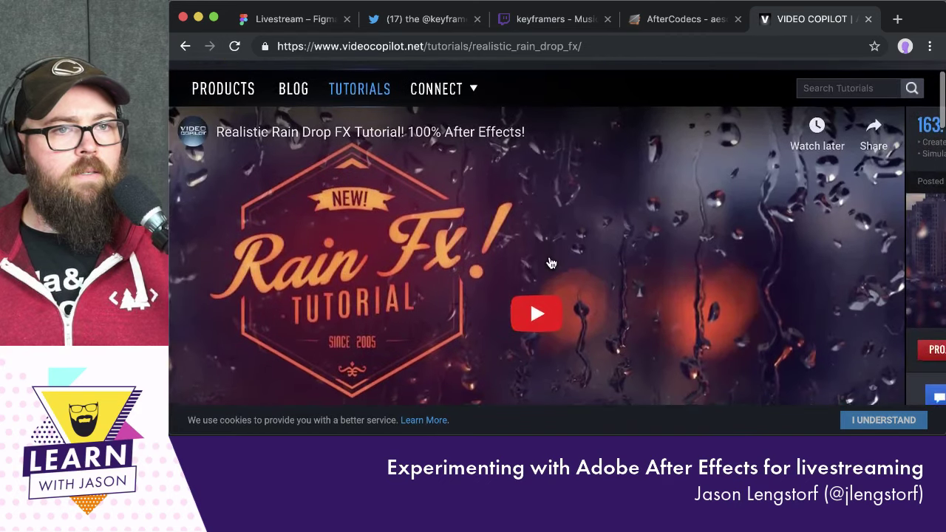
# Look over the Realistic Rain Drop FX! page and copy its address
pyautogui.scroll(-3, 551, 264)
pyautogui.scroll(-3, 551, 264)
pyautogui.scroll(5, 551, 264)
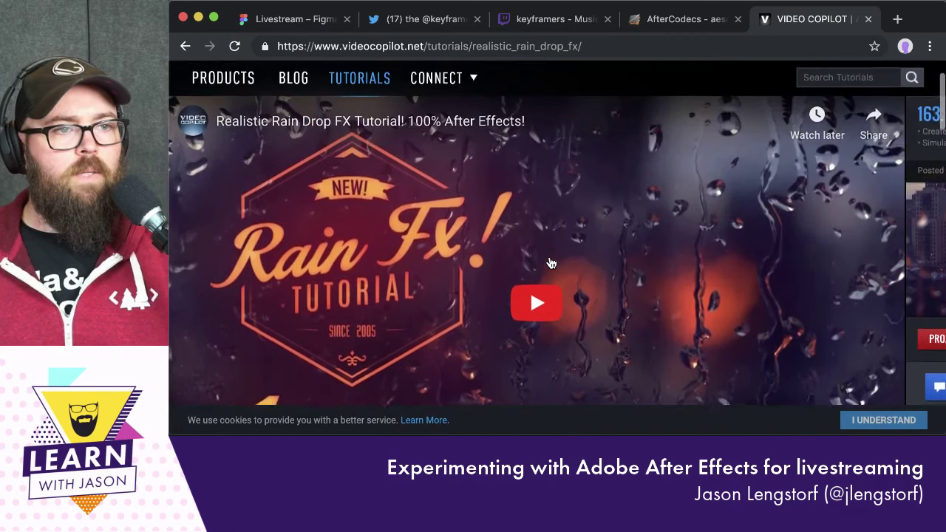
pyautogui.scroll(-1, 551, 263)
pyautogui.scroll(2, 550, 264)
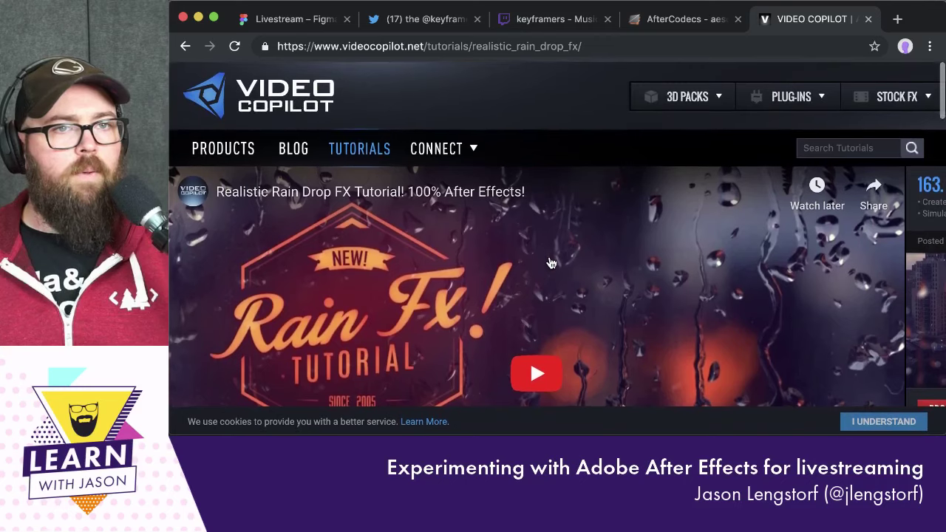
pyautogui.click(618, 46)
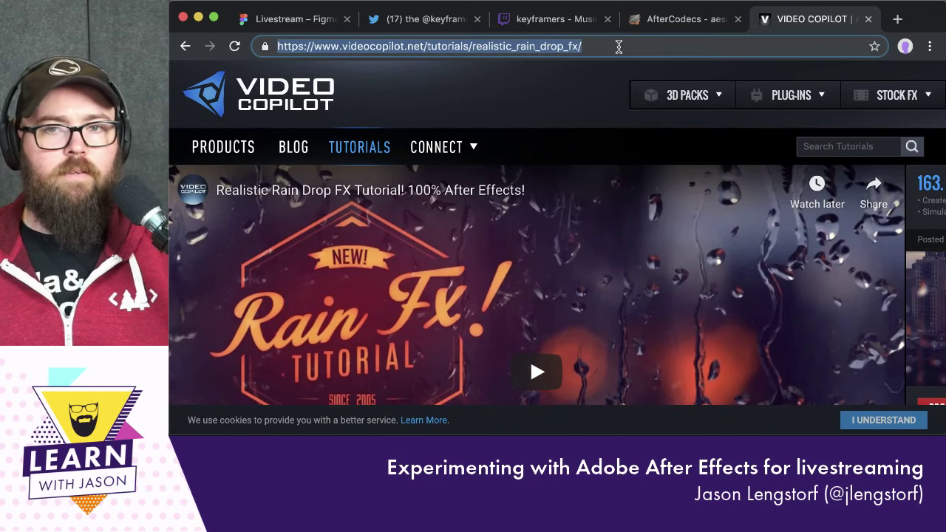
pyautogui.press('super+Tab')
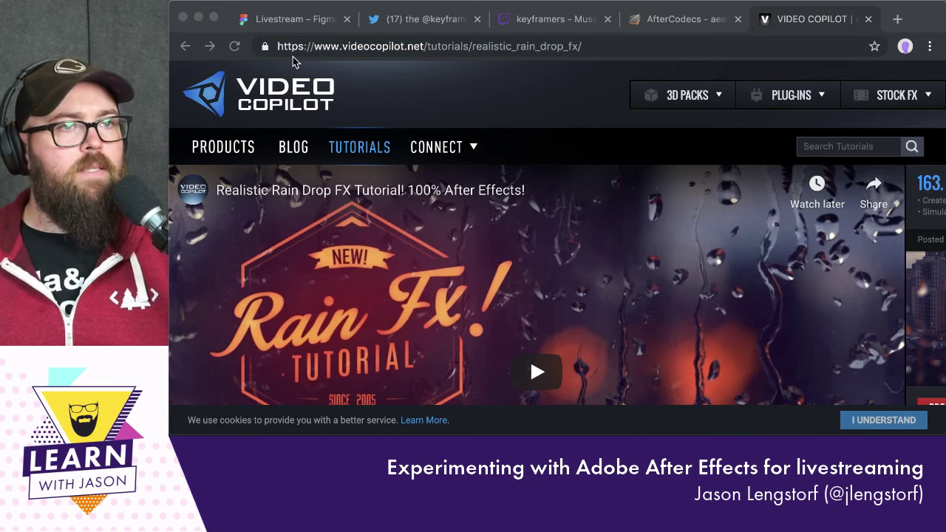
# Apply Easy Ease to both of background top's Position keyframes in the Graph Editor
pyautogui.click(290, 19)
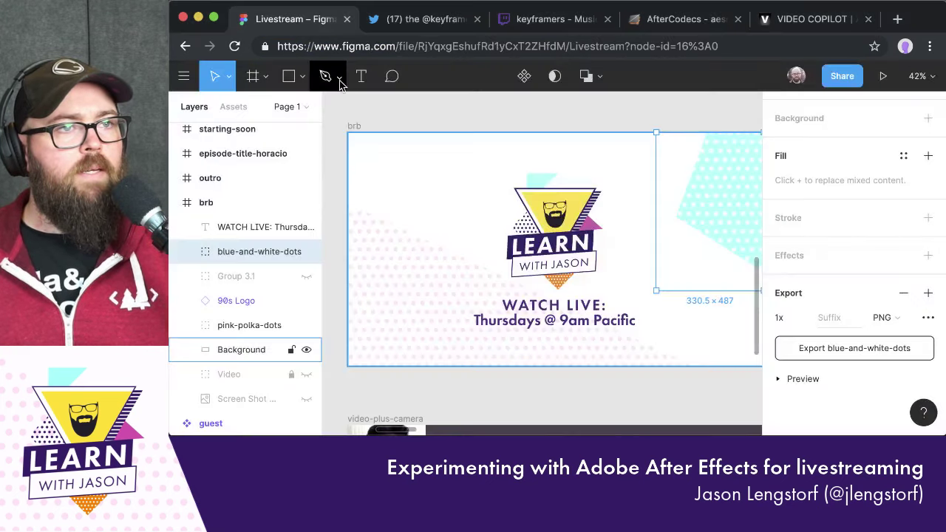
pyautogui.press('super+Tab')
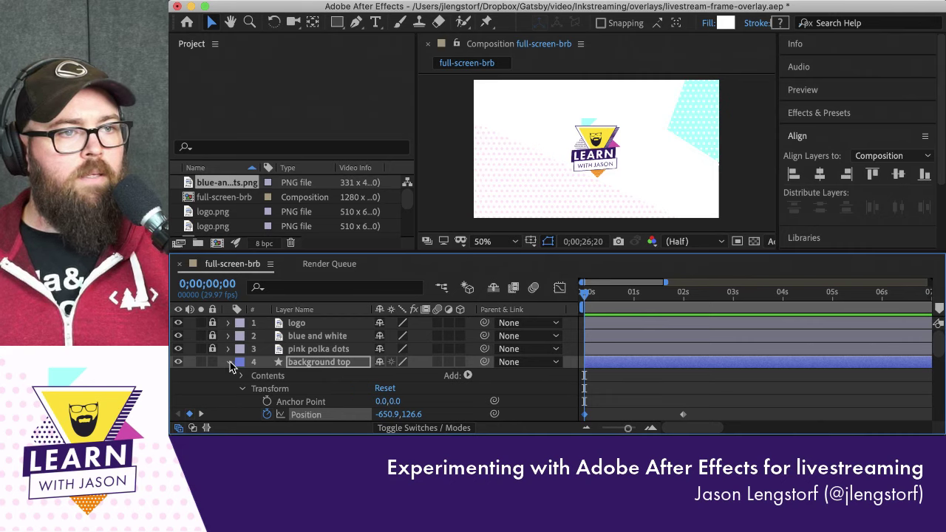
pyautogui.click(266, 390)
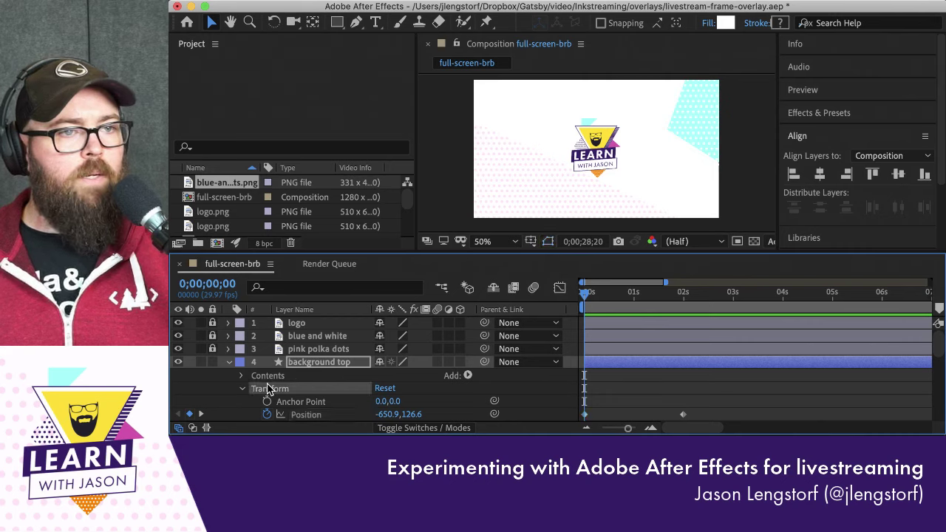
pyautogui.click(295, 403)
pyautogui.click(306, 415)
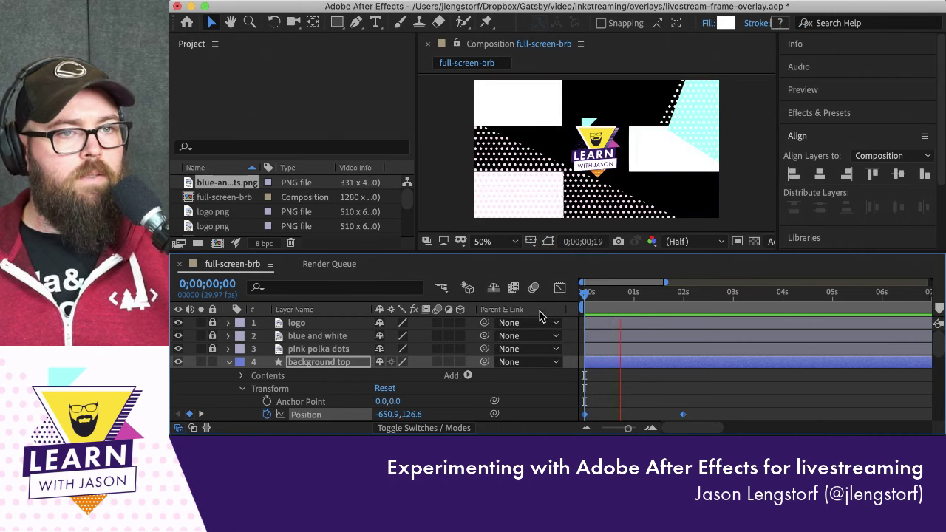
pyautogui.click(559, 287)
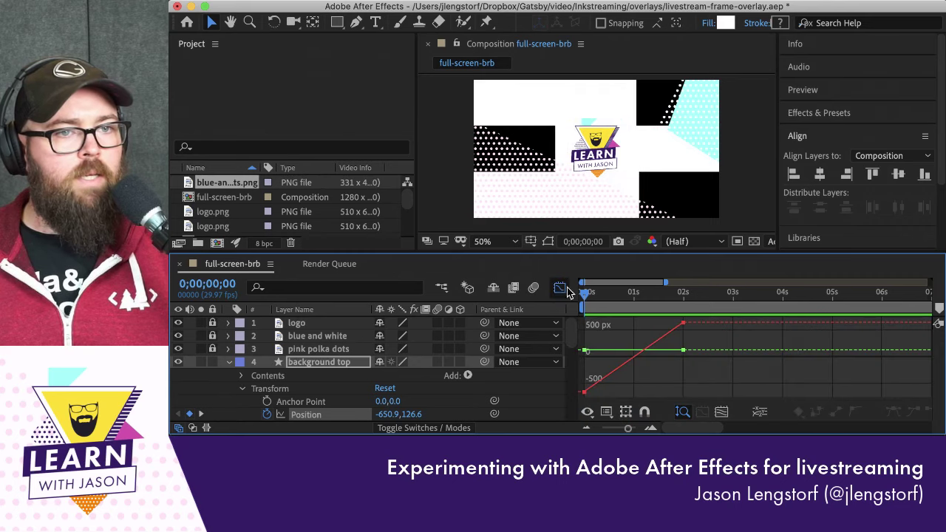
pyautogui.click(669, 333)
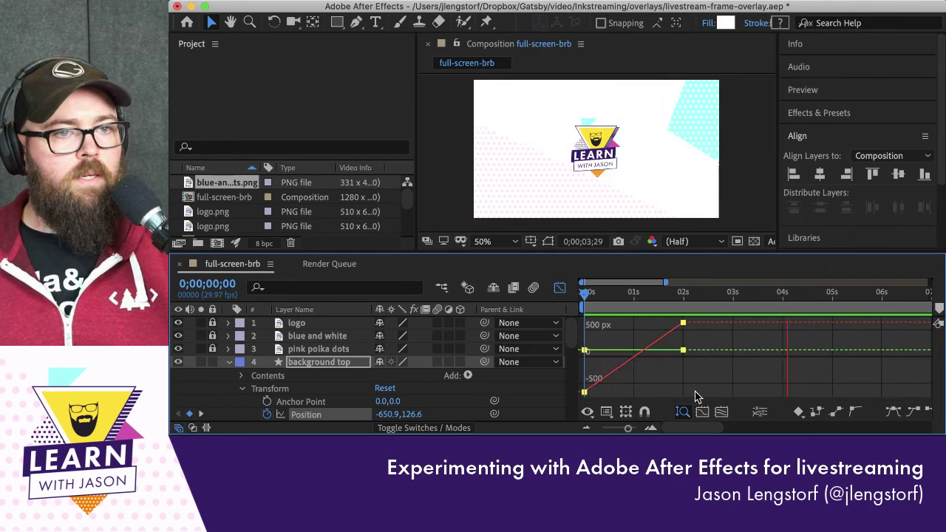
pyautogui.click(893, 414)
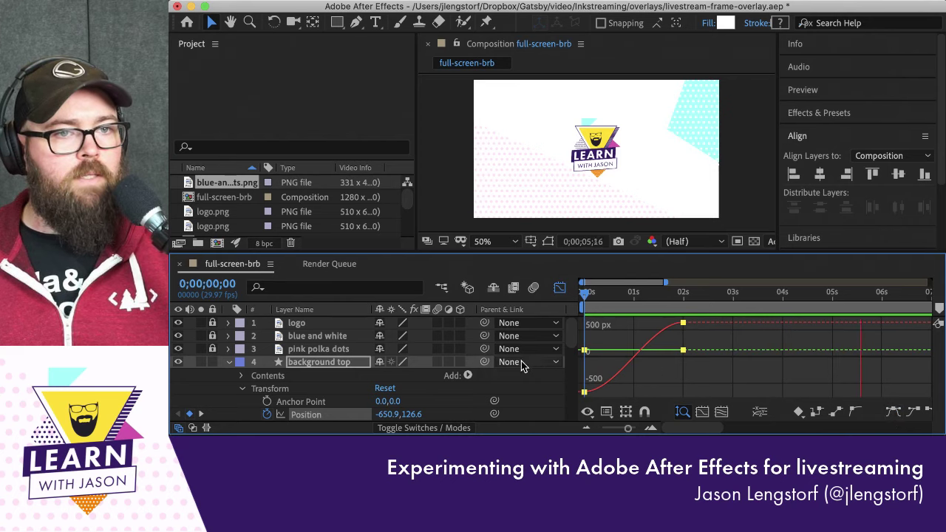
# Apply Easy Ease to both of background middle's Position keyframes, then show background bottom's Position
pyautogui.click(230, 364)
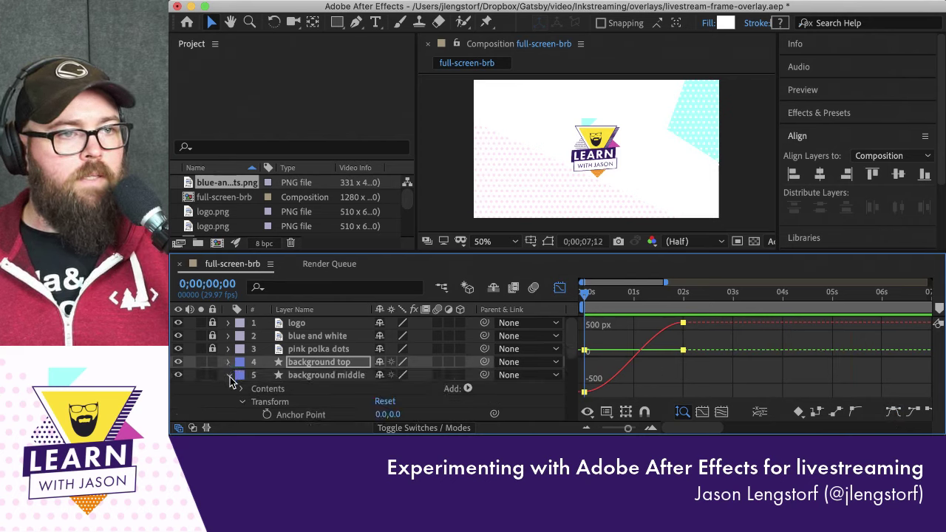
pyautogui.scroll(-2, 261, 403)
pyautogui.click(288, 403)
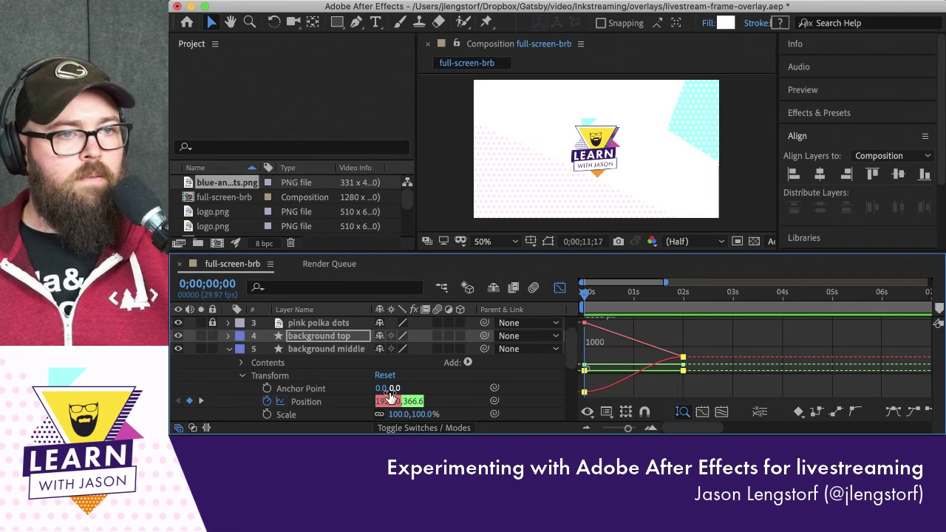
pyautogui.click(281, 403)
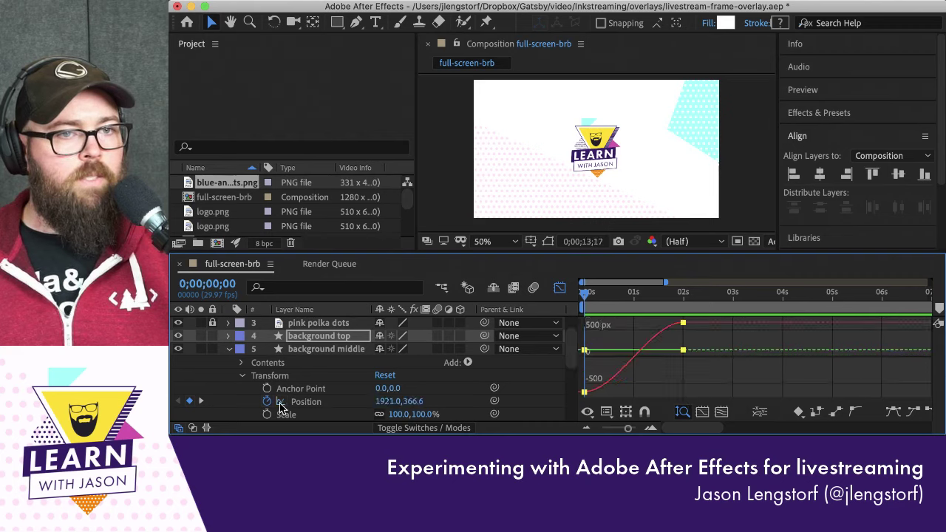
pyautogui.click(281, 403)
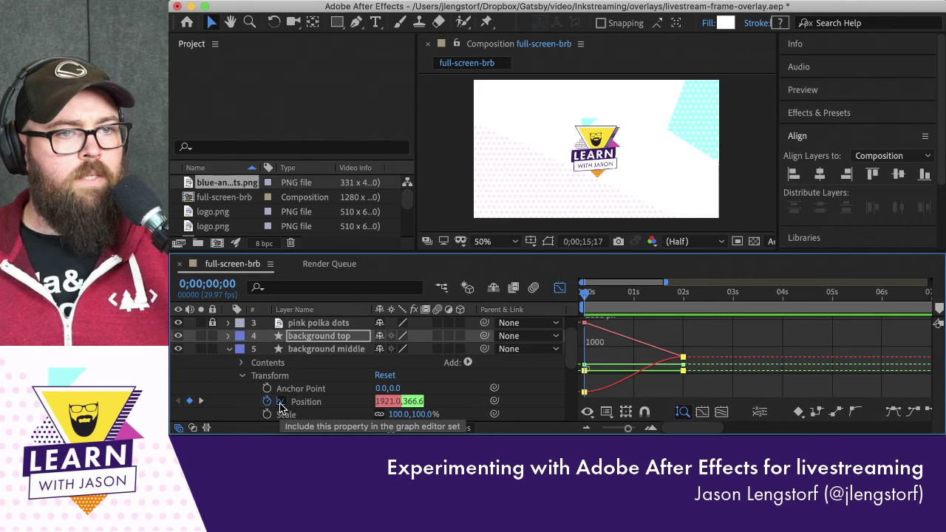
pyautogui.click(281, 403)
pyautogui.click(309, 403)
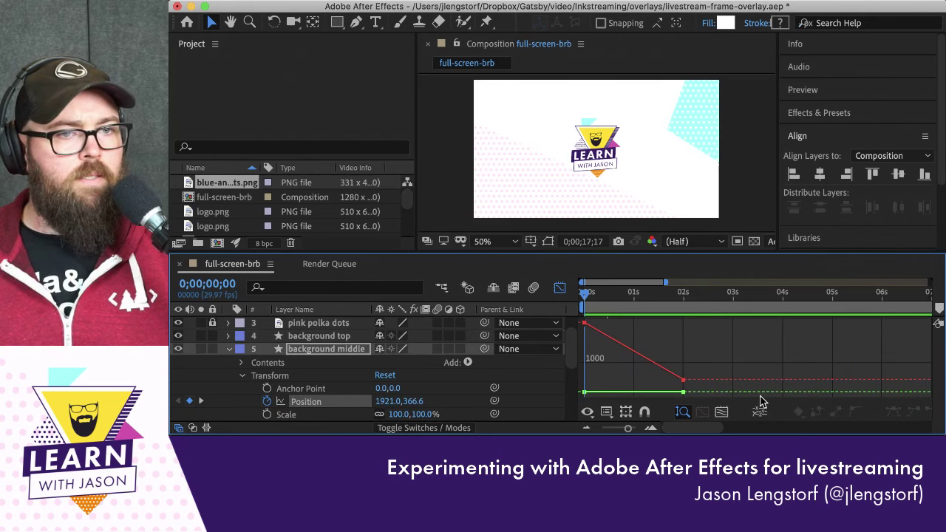
pyautogui.click(683, 380)
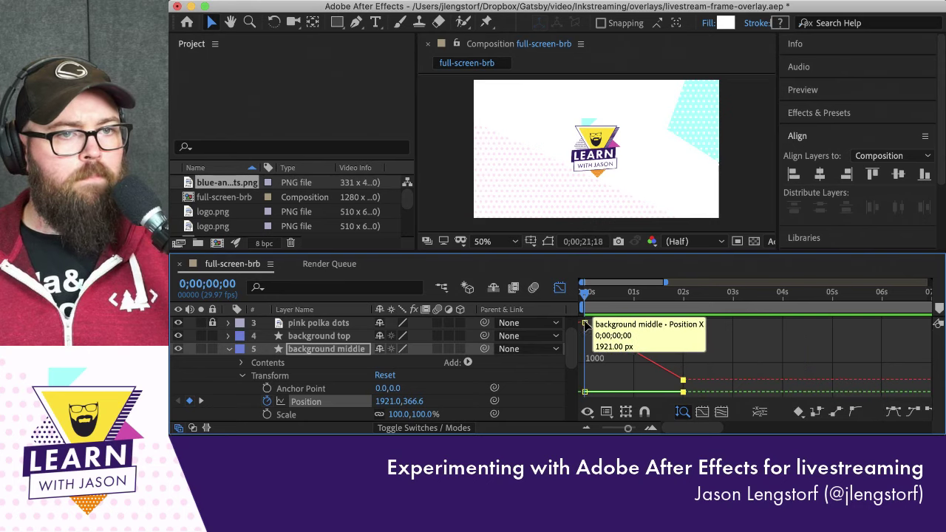
pyautogui.keyDown('shift'); pyautogui.click(584, 324); pyautogui.keyUp('shift')
pyautogui.click(893, 411)
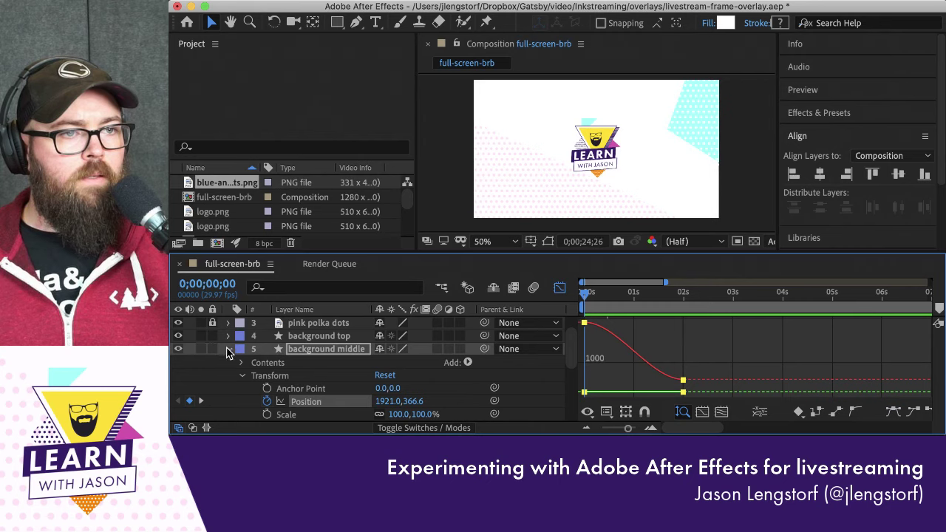
pyautogui.click(229, 350)
pyautogui.click(311, 415)
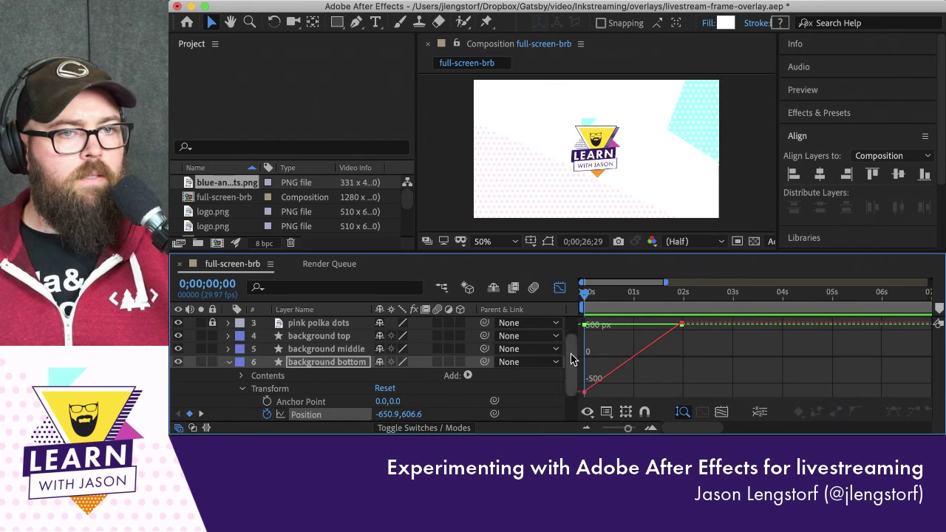
# Ease background bottom into its final Position keyframe and preview the three-layer slide-in
pyautogui.moveTo(684, 332)
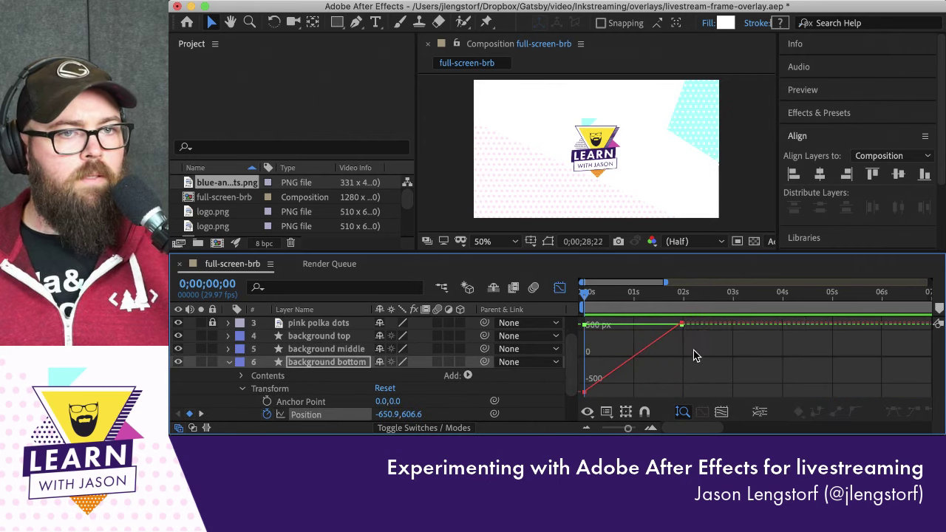
pyautogui.click(682, 324)
pyautogui.moveTo(595, 390)
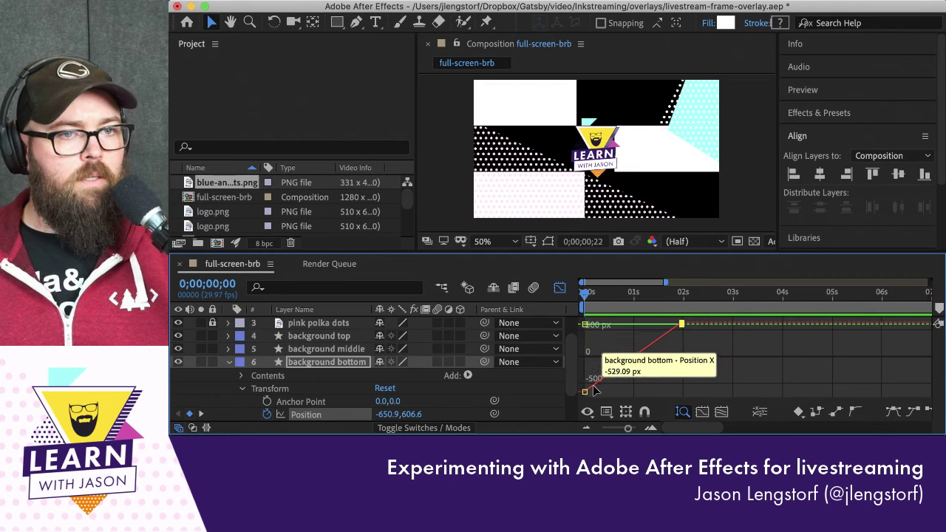
pyautogui.click(894, 414)
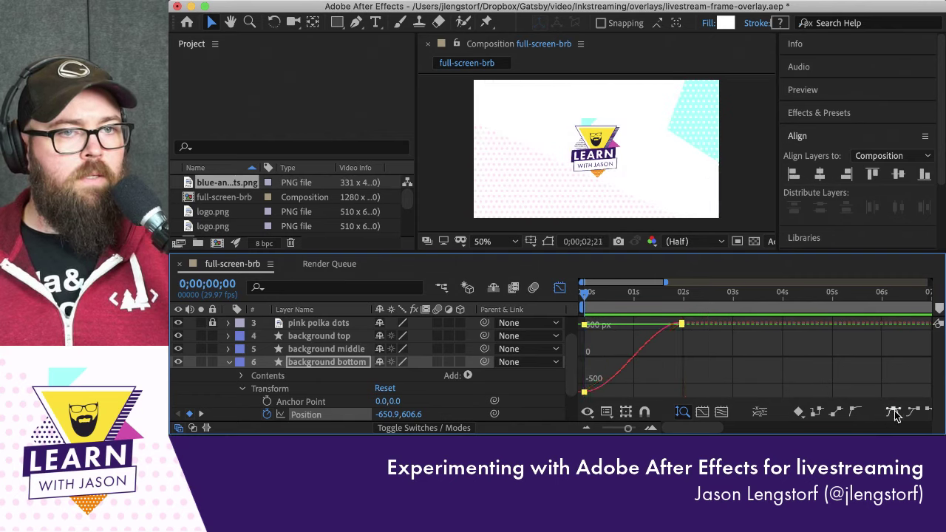
pyautogui.click(746, 194)
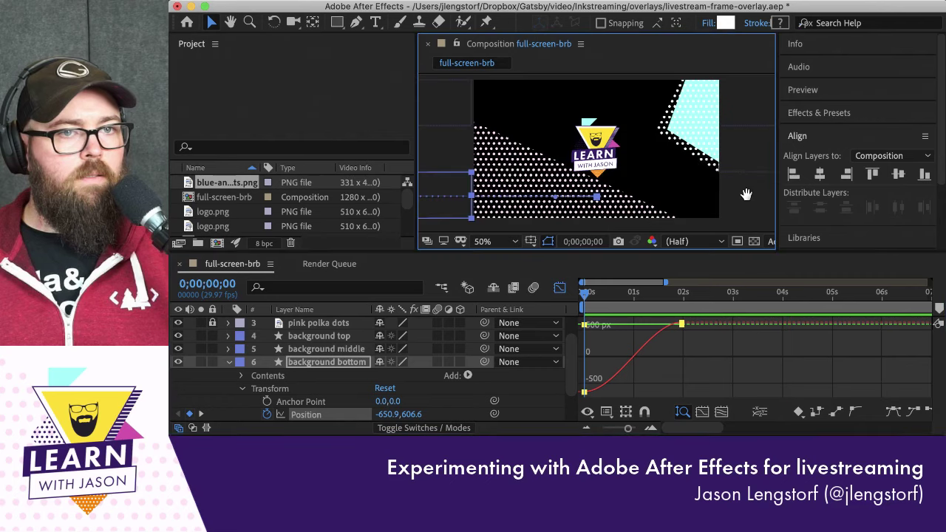
pyautogui.press('space')
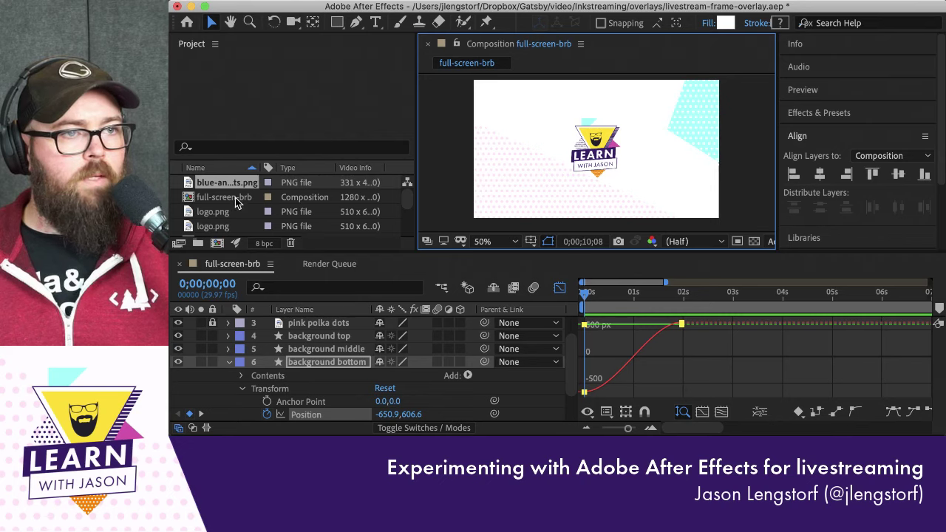
# Unlock pink polka dots and set its Position keyframe at about 2;11
pyautogui.click(227, 363)
pyautogui.click(212, 349)
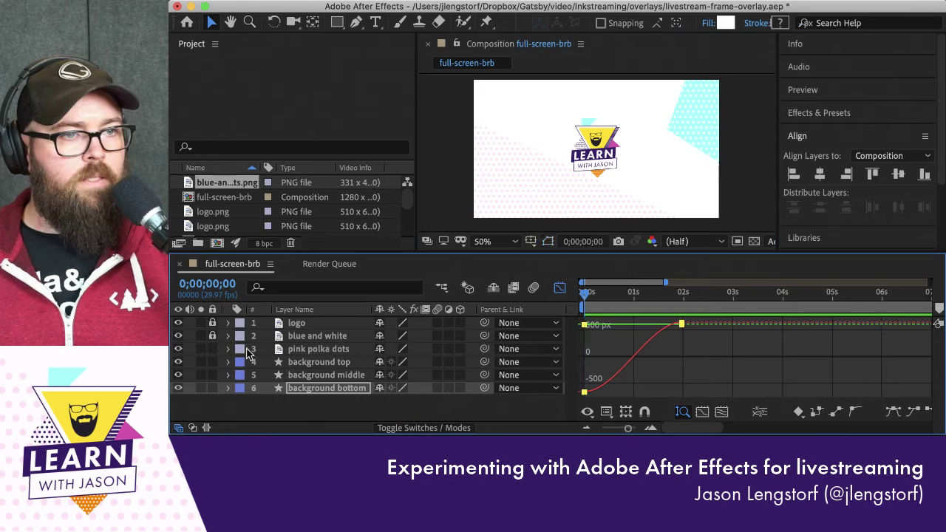
pyautogui.click(318, 349)
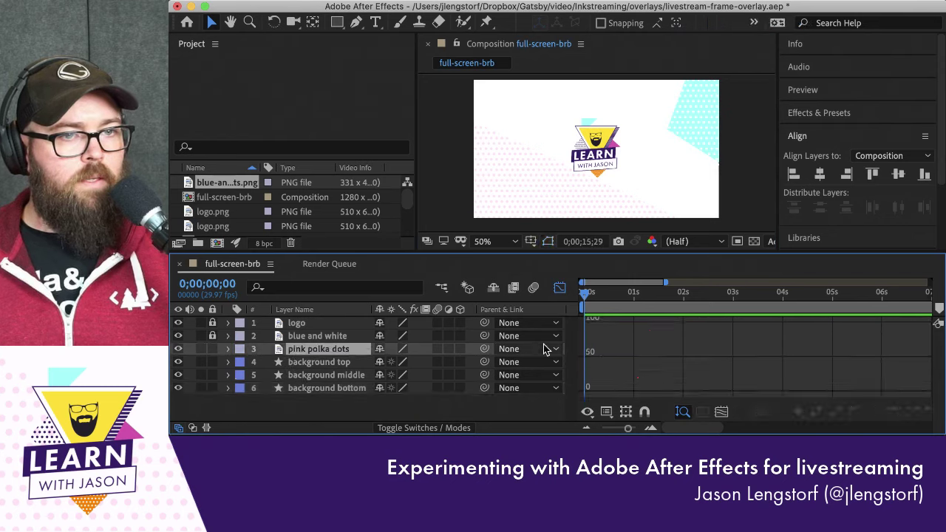
pyautogui.hscroll(2, 662, 338)
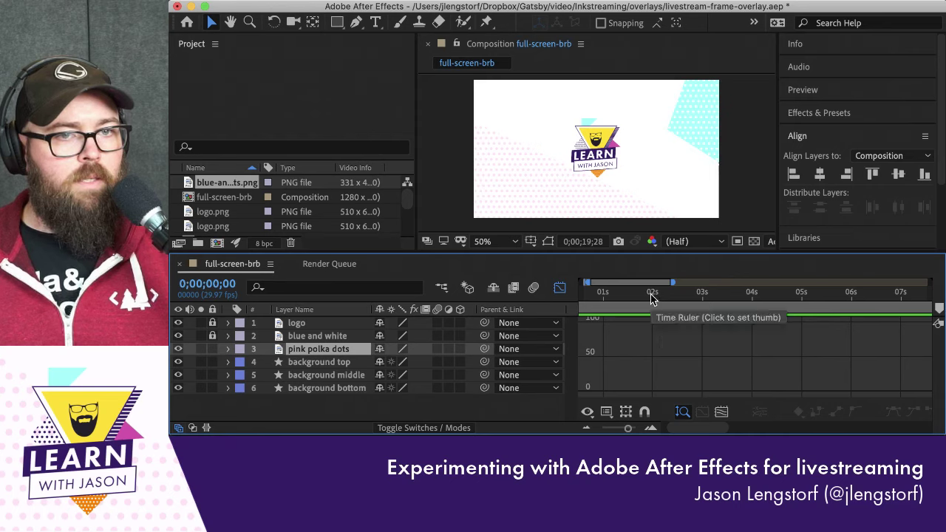
pyautogui.moveTo(653, 299); pyautogui.dragTo(672, 301)
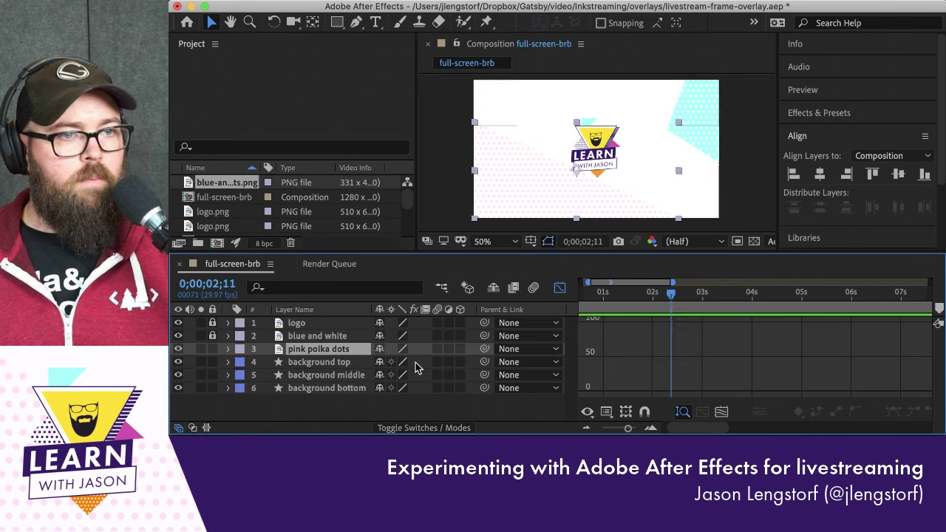
pyautogui.click(227, 350)
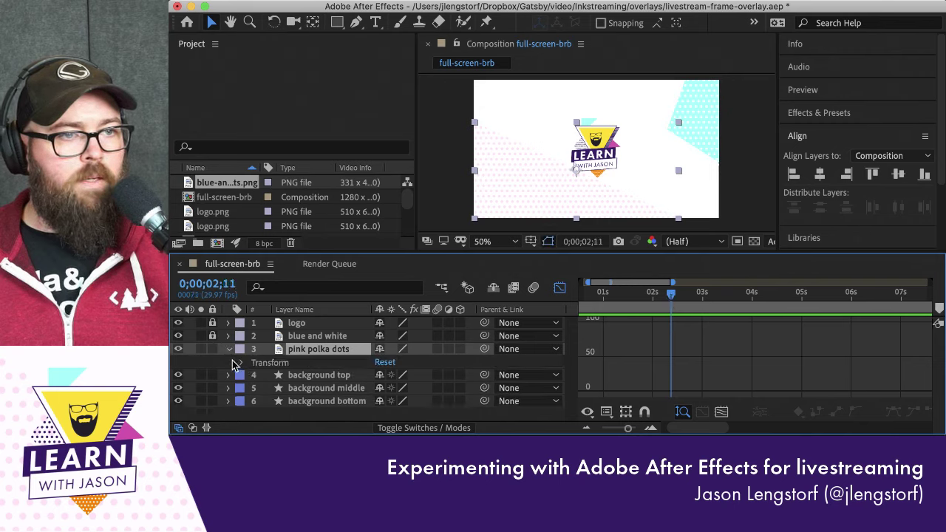
pyautogui.click(242, 363)
pyautogui.click(267, 376)
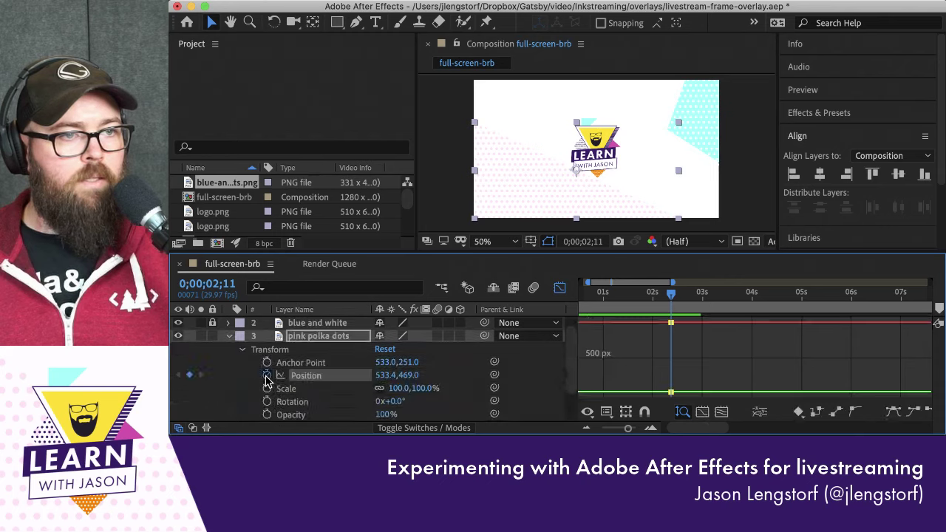
# At 1;08 offset the dots down-left, Easy Ease both keyframes, and preview
pyautogui.moveTo(671, 296); pyautogui.dragTo(617, 301)
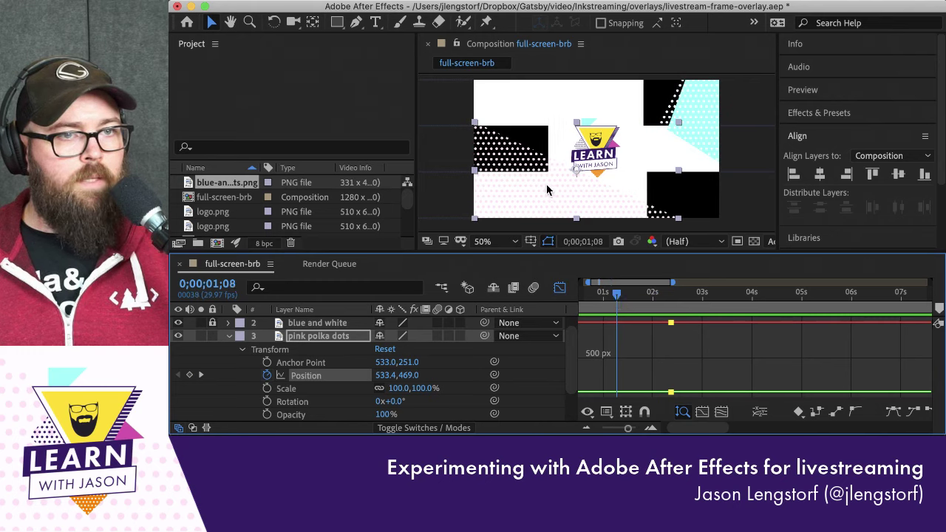
pyautogui.moveTo(547, 191); pyautogui.dragTo(485, 258)
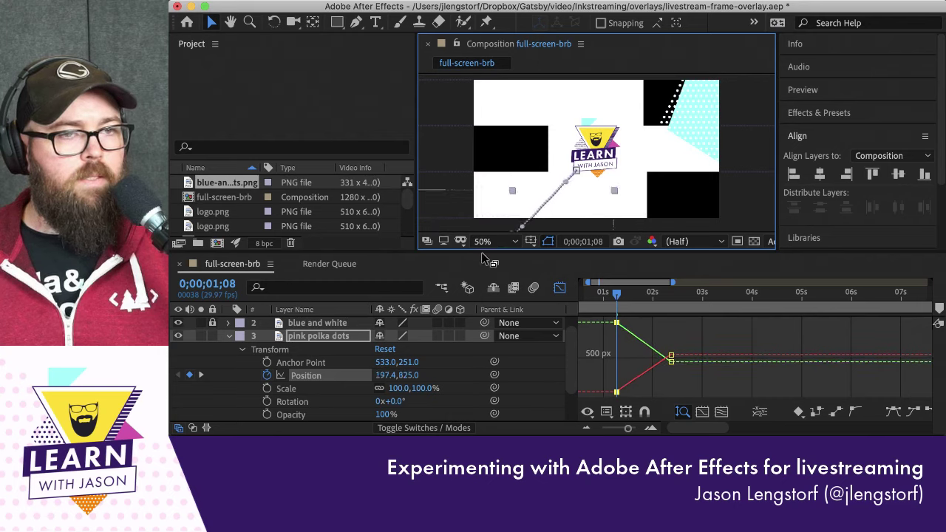
pyautogui.click(671, 360)
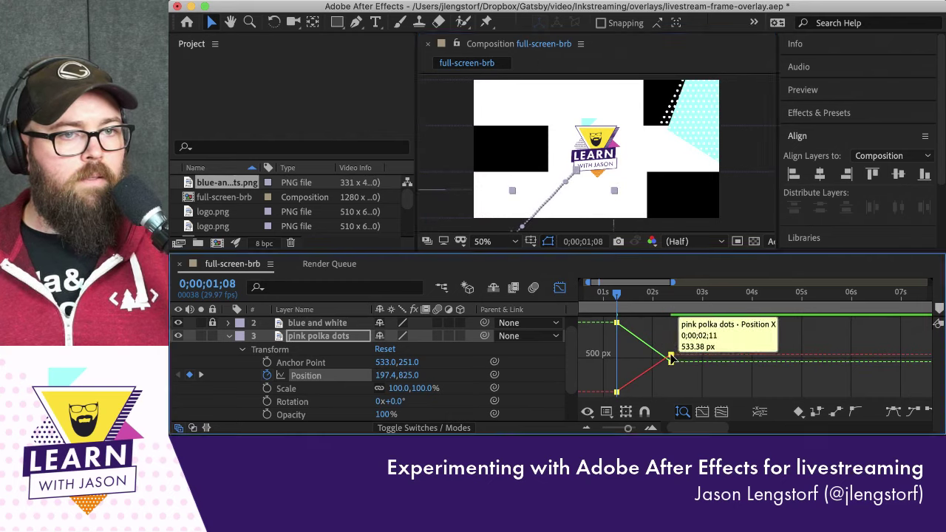
pyautogui.click(893, 410)
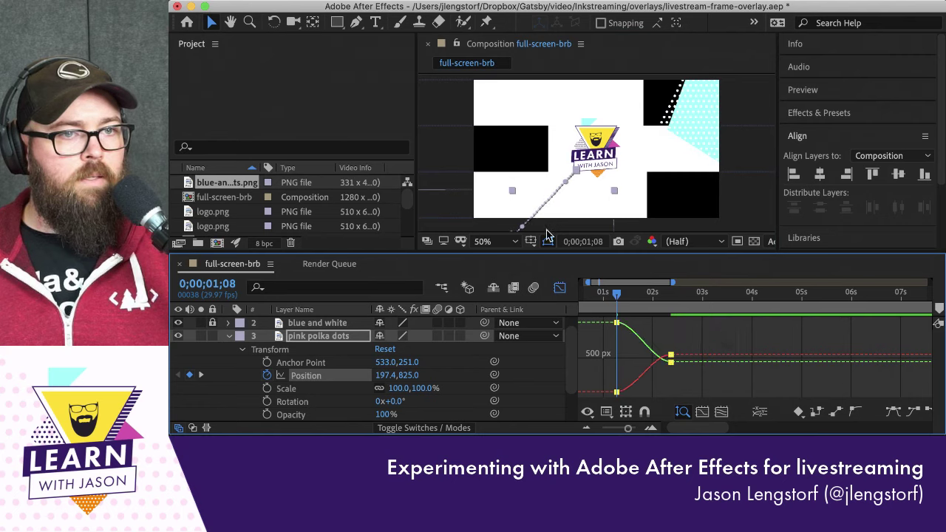
pyautogui.click(436, 213)
pyautogui.press('space')
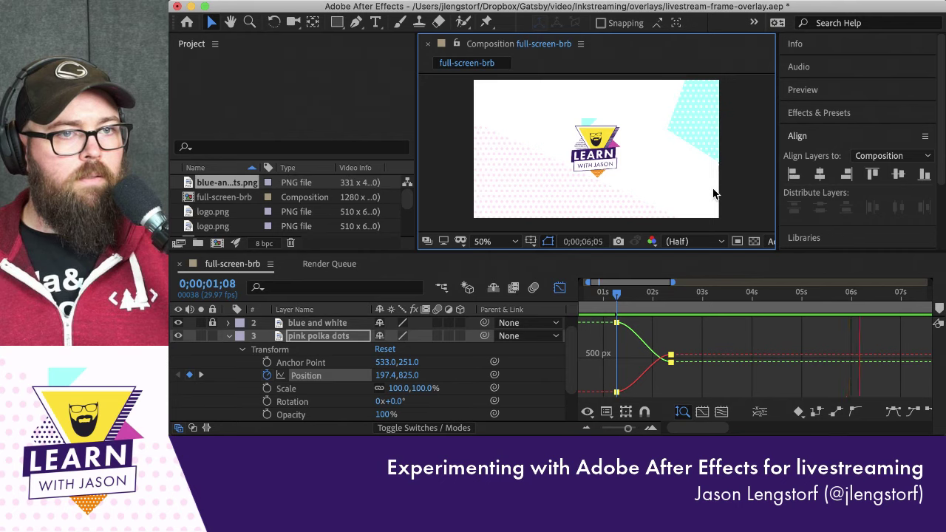
# Stop playback, switch off the Graph Editor, and pull the work area end in to about 5 seconds
pyautogui.press('space')
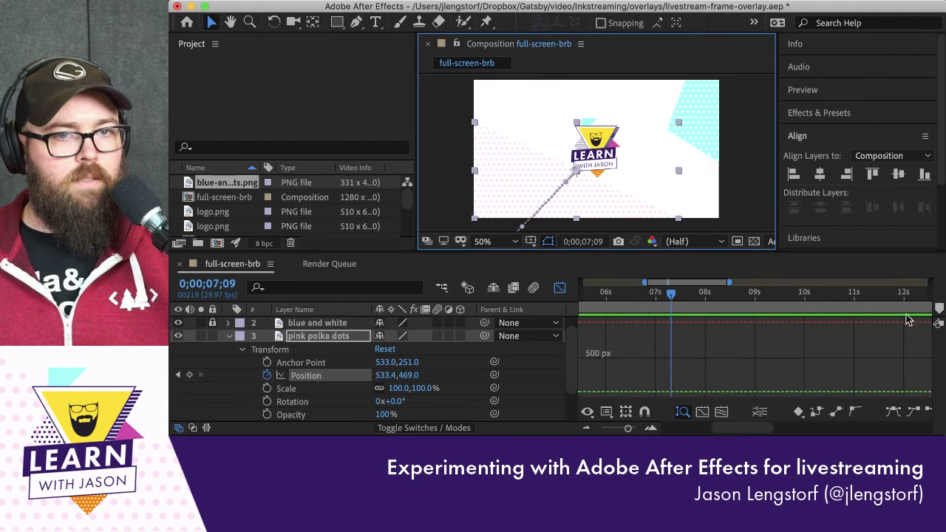
pyautogui.hscroll(10, 852, 325)
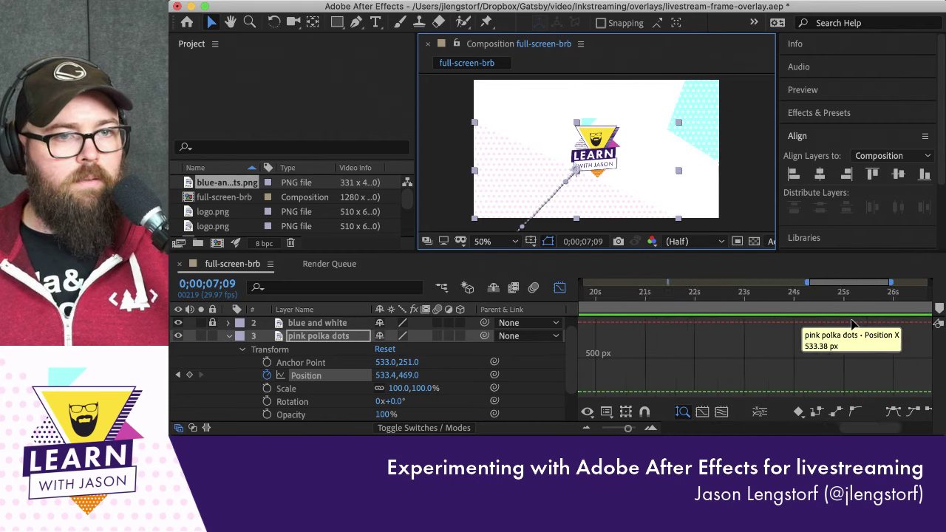
pyautogui.hscroll(-2, 847, 347)
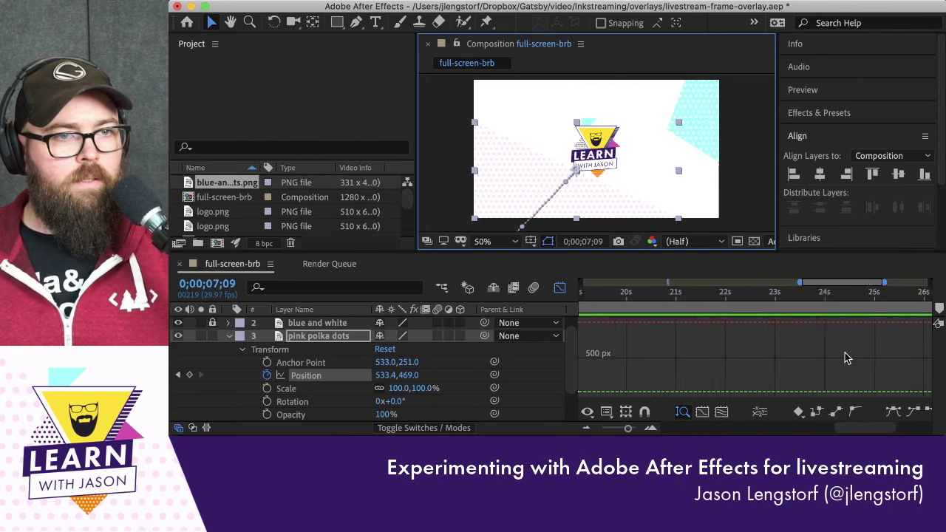
pyautogui.click(559, 287)
pyautogui.scroll(-5, 781, 335)
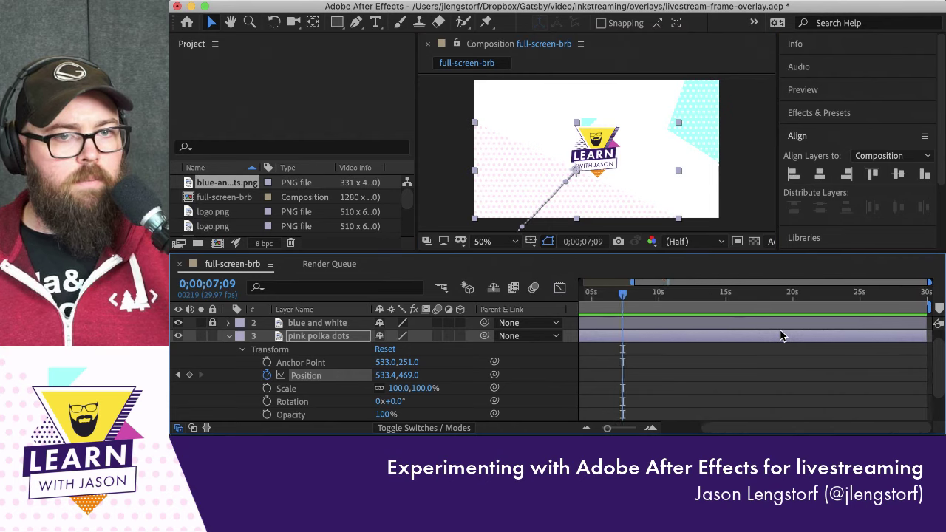
pyautogui.scroll(-2, 782, 336)
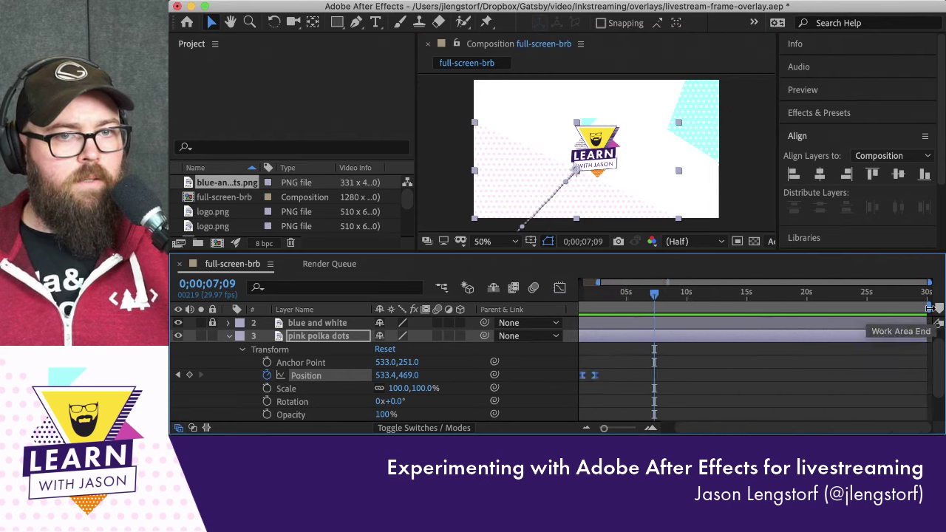
pyautogui.moveTo(927, 311); pyautogui.dragTo(686, 328)
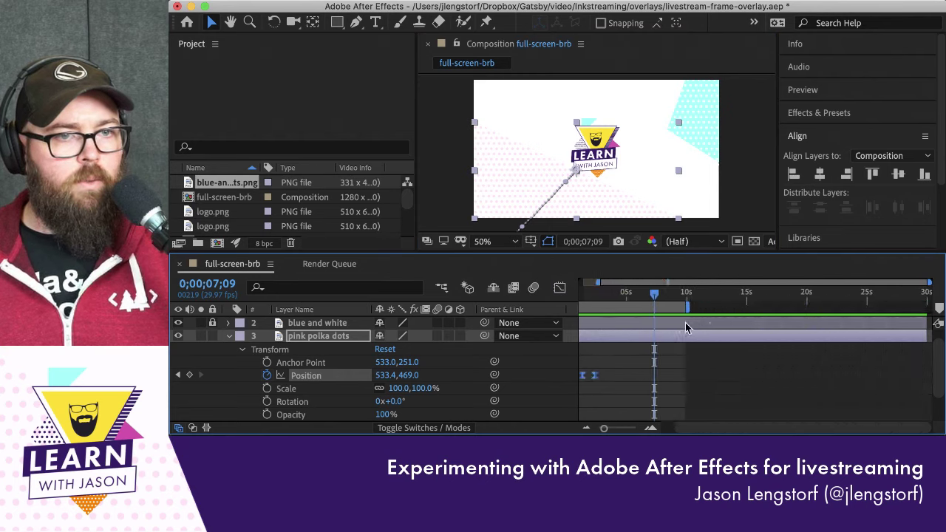
pyautogui.moveTo(653, 301); pyautogui.dragTo(599, 301)
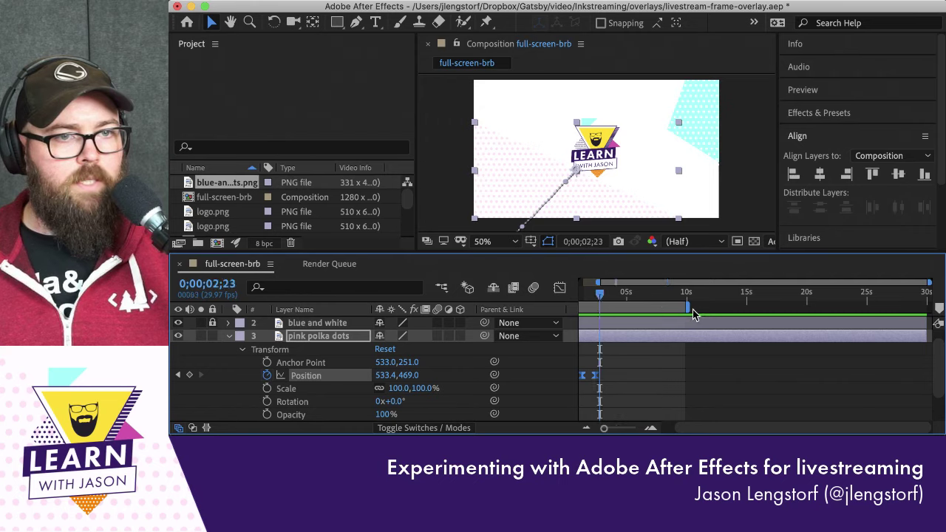
pyautogui.moveTo(689, 308); pyautogui.dragTo(633, 309)
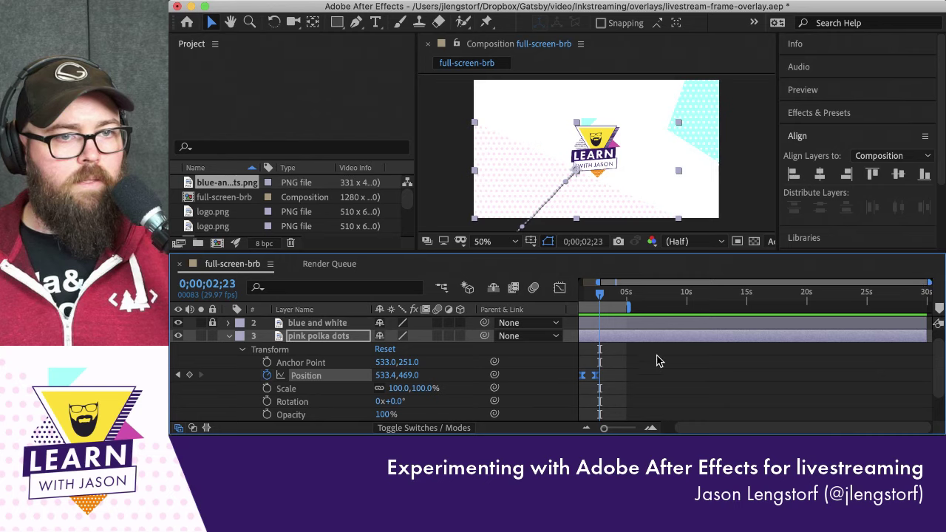
pyautogui.scroll(6, 658, 361)
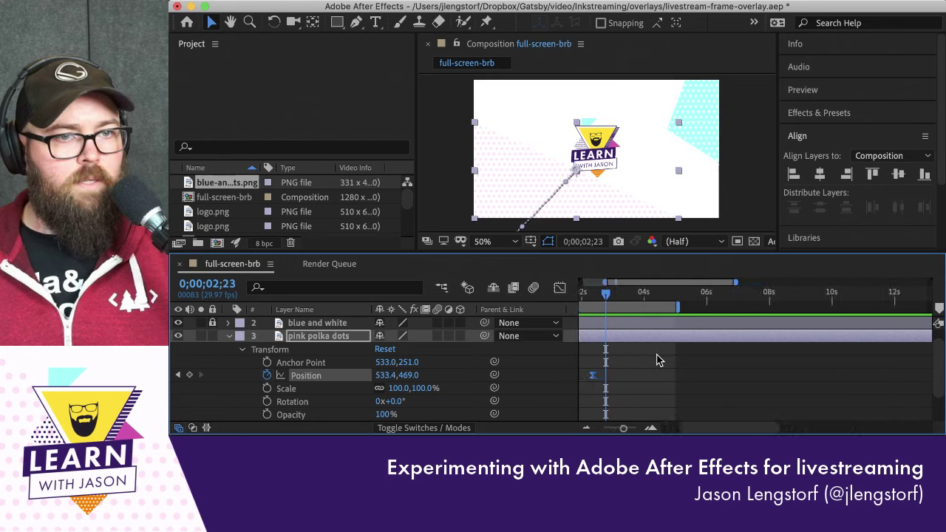
pyautogui.hscroll(-2, 658, 361)
pyautogui.scroll(-1, 658, 361)
pyautogui.click(747, 187)
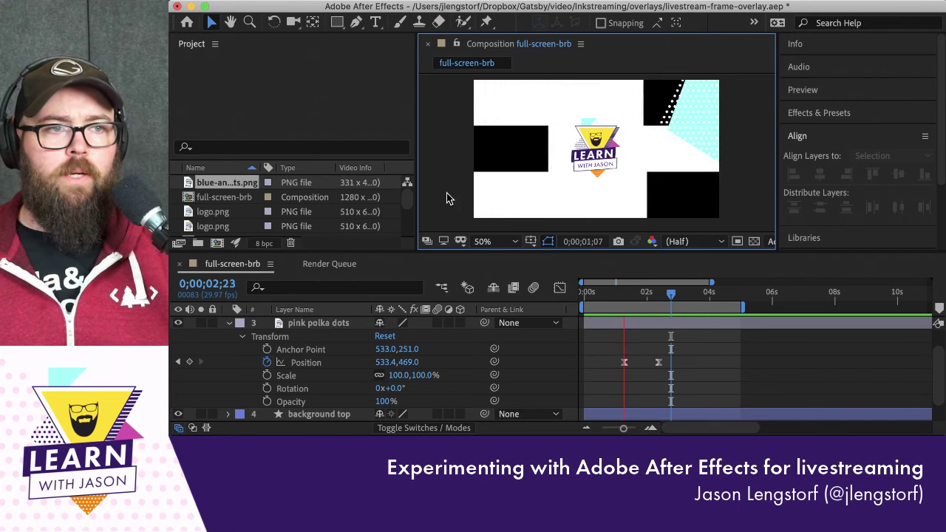
# Unlock blue and white, keyframe its Position, and start it further right at 1;16
pyautogui.click(231, 329)
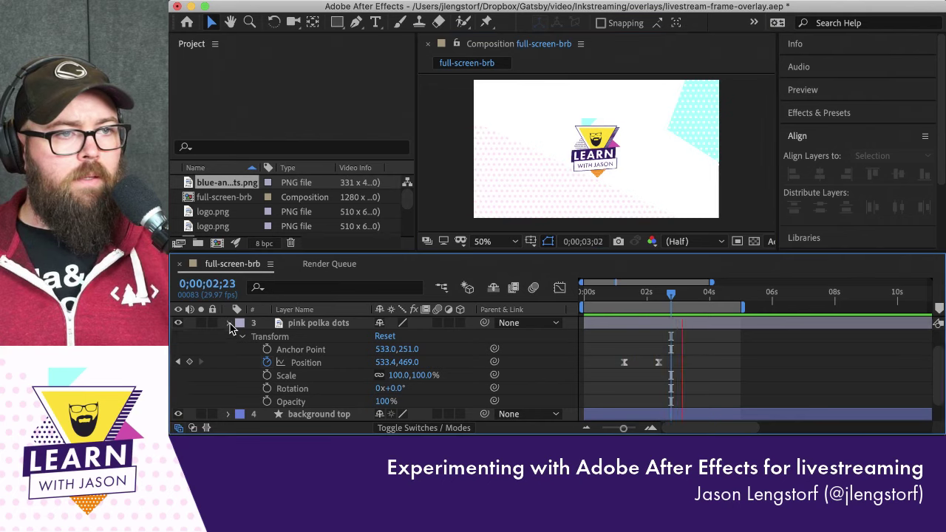
pyautogui.click(230, 324)
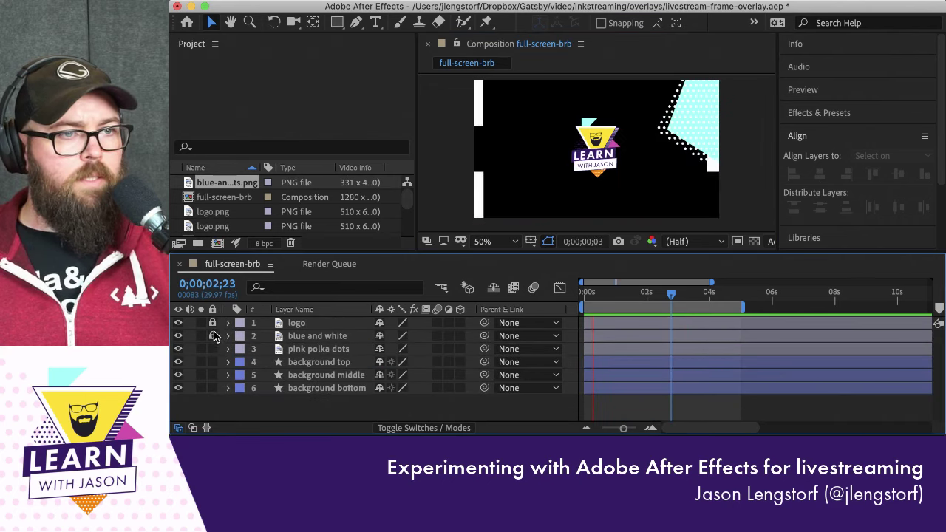
pyautogui.click(212, 336)
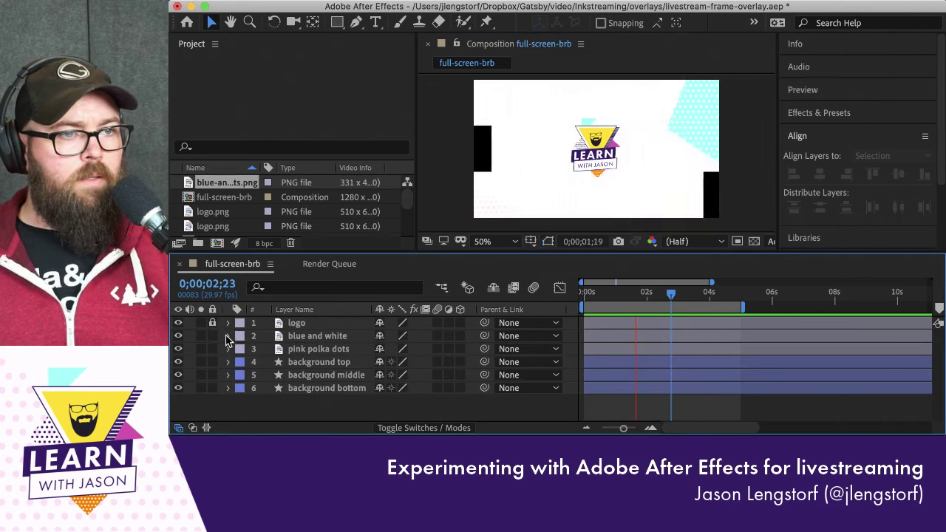
pyautogui.click(227, 338)
pyautogui.click(241, 350)
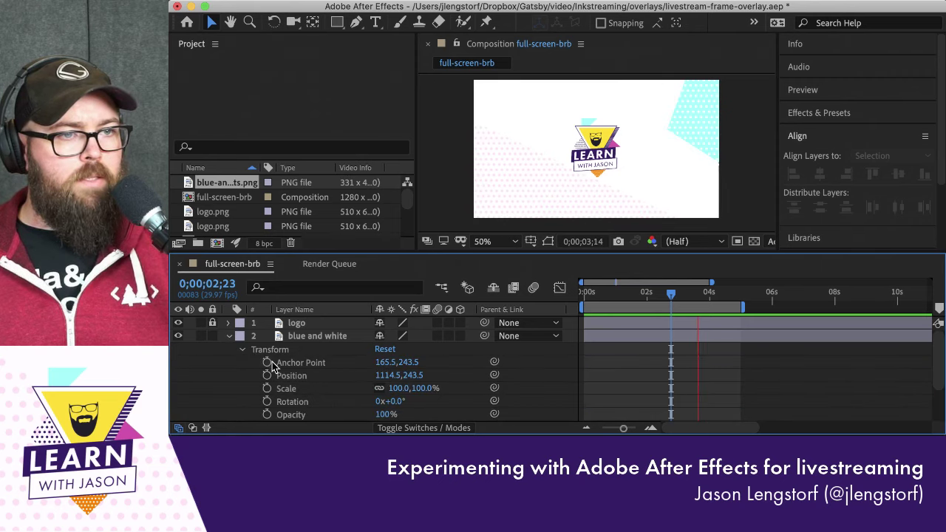
pyautogui.click(292, 375)
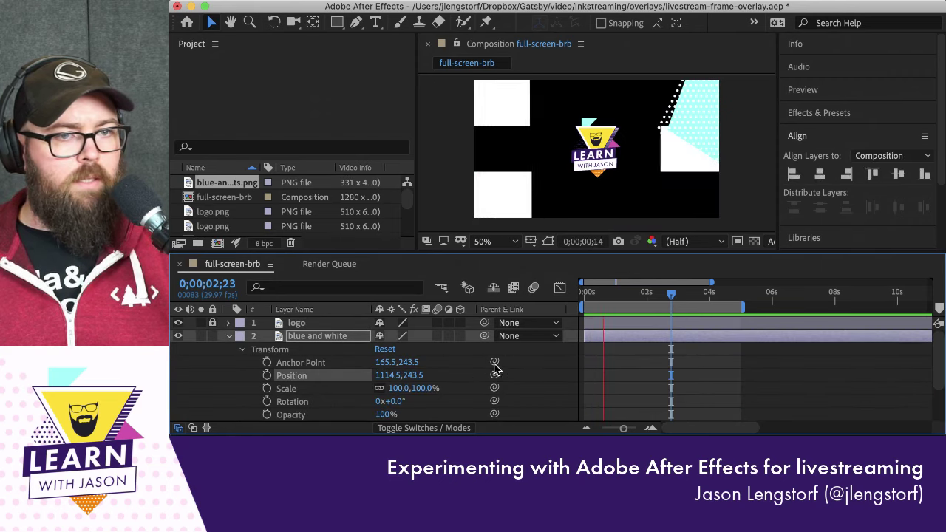
pyautogui.click(671, 295)
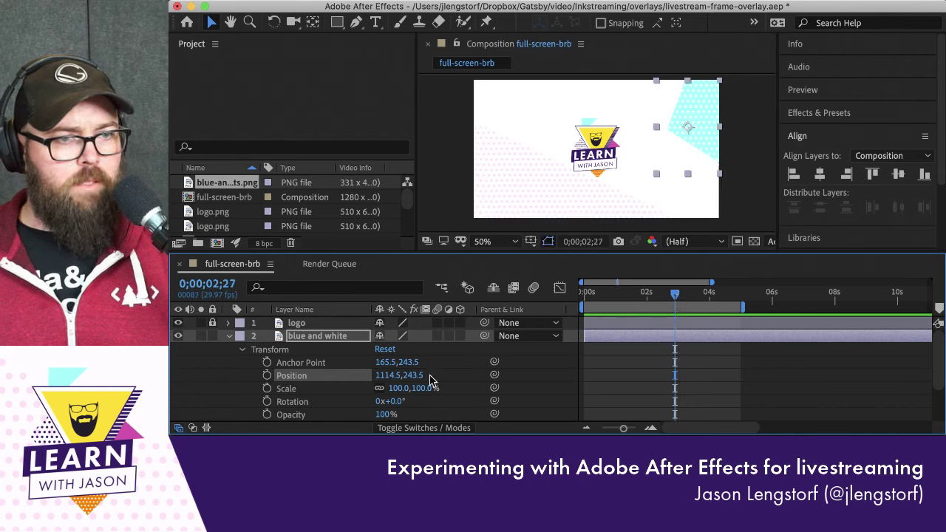
pyautogui.click(266, 375)
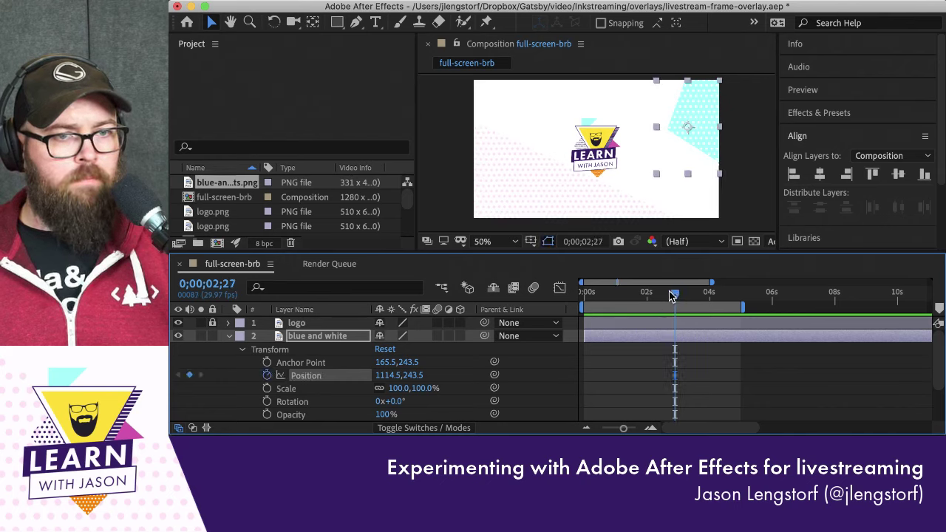
pyautogui.moveTo(673, 297); pyautogui.dragTo(632, 318)
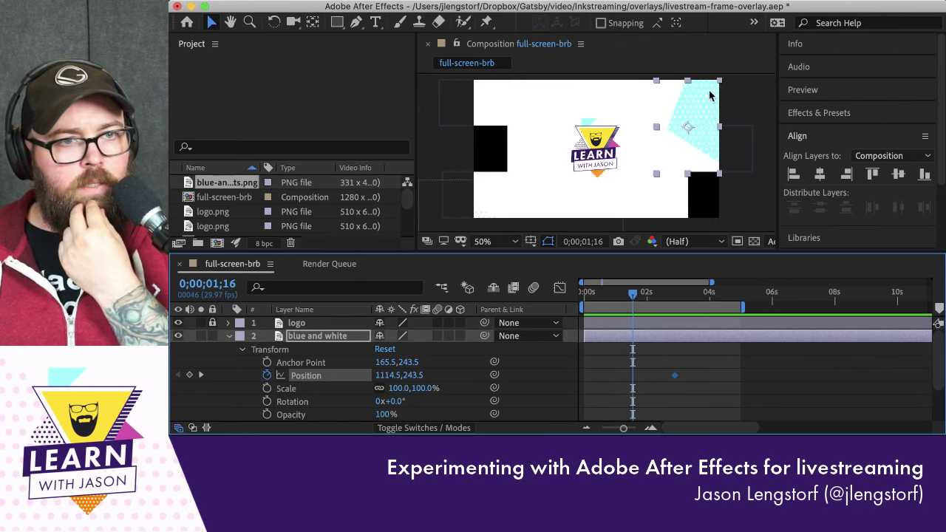
pyautogui.moveTo(701, 111); pyautogui.dragTo(767, 109)
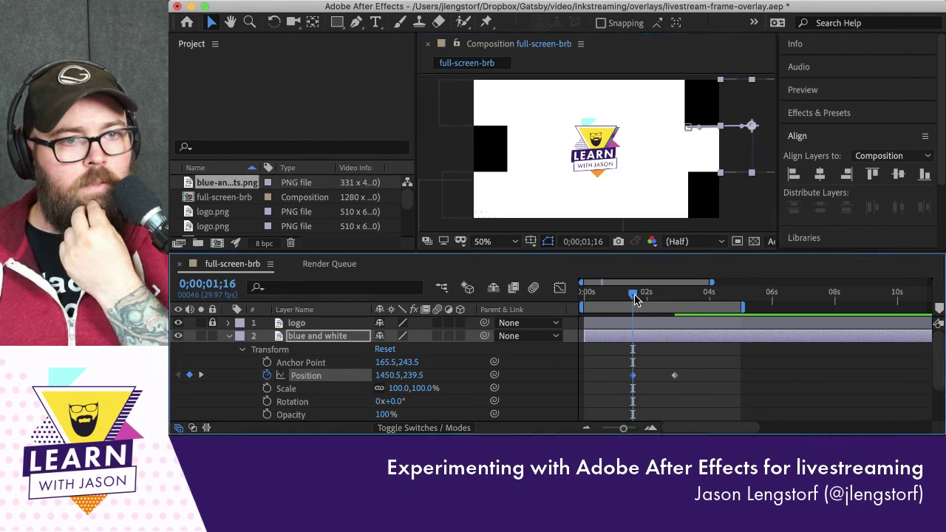
pyautogui.moveTo(637, 299); pyautogui.dragTo(681, 297)
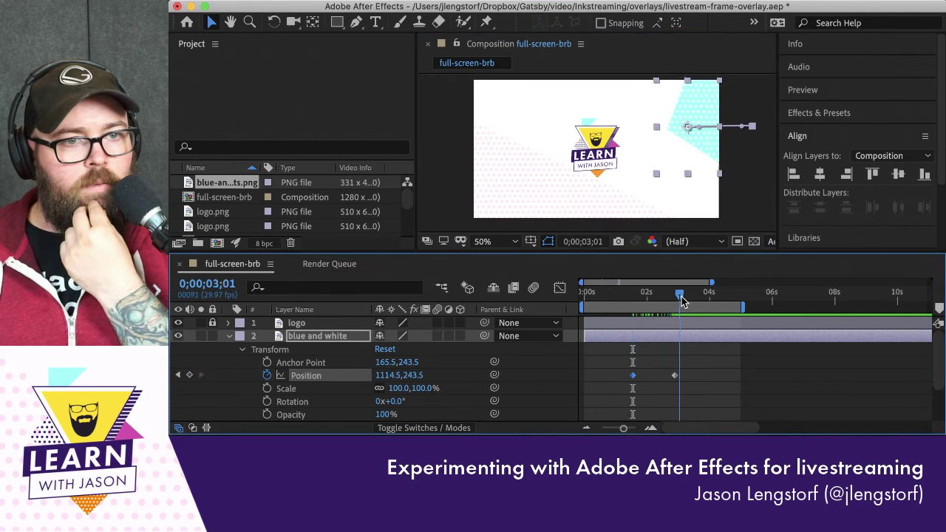
# Keyframe Rotation at 3;01 and give it a starting rotation of -70° at 1;18
pyautogui.click(267, 403)
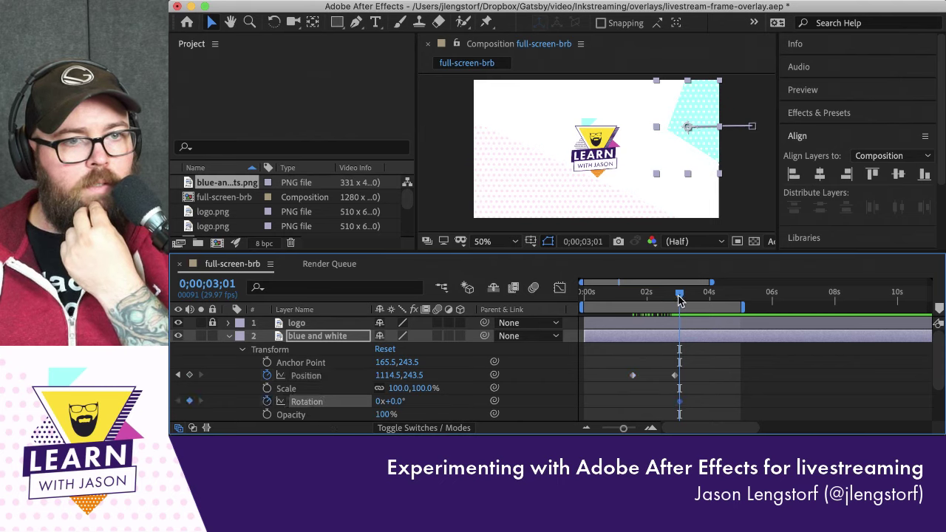
pyautogui.moveTo(679, 299); pyautogui.dragTo(635, 306)
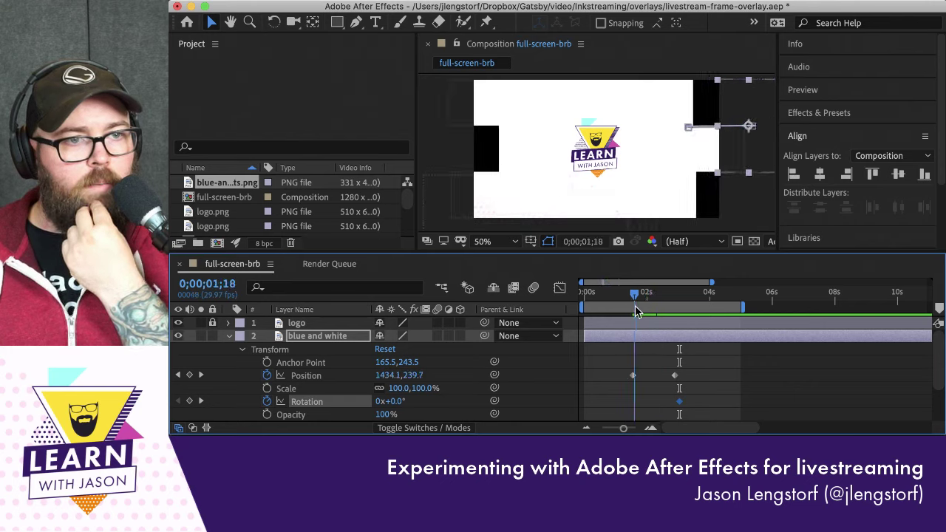
pyautogui.click(395, 402)
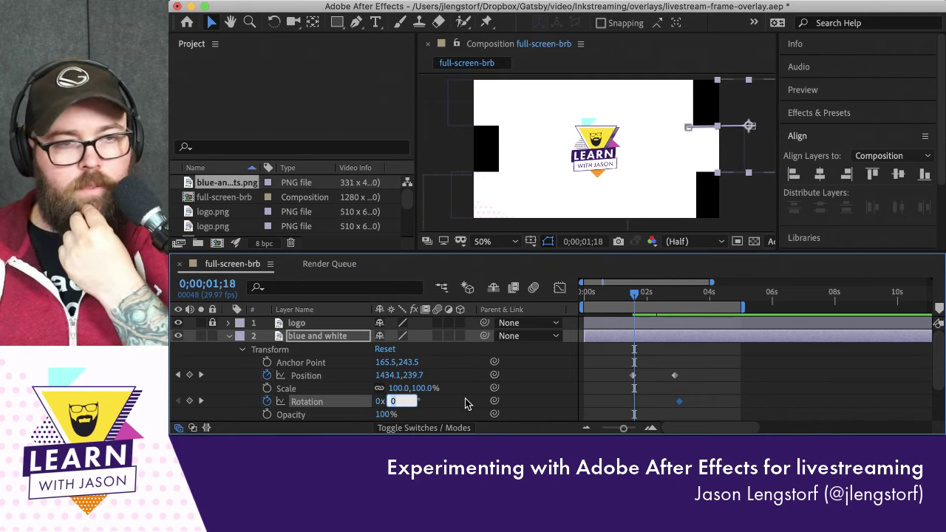
pyautogui.write('-50')
pyautogui.press('Return')
pyautogui.hotkey('shift', 'Down')
pyautogui.hotkey('shift', 'Down')
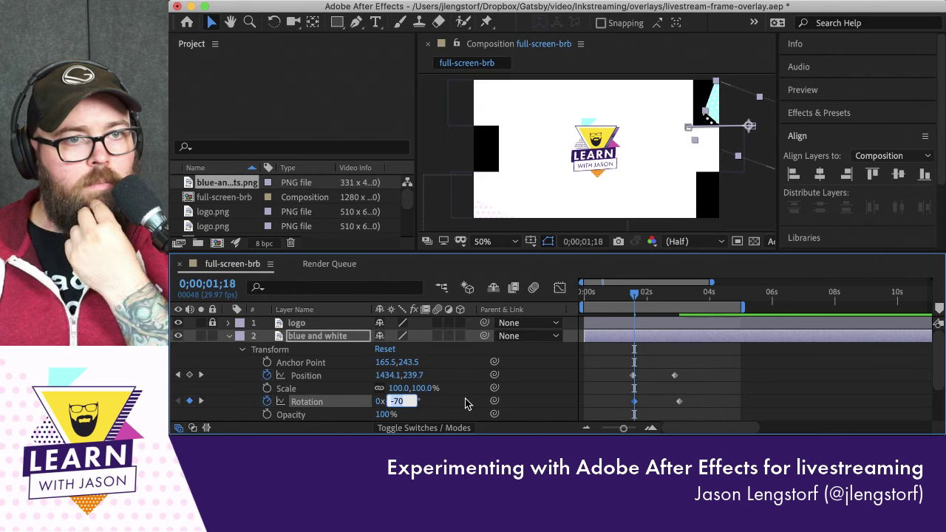
# Move the dots layer's starting position up and right, past the top-right corner
pyautogui.moveTo(751, 128); pyautogui.dragTo(772, 91)
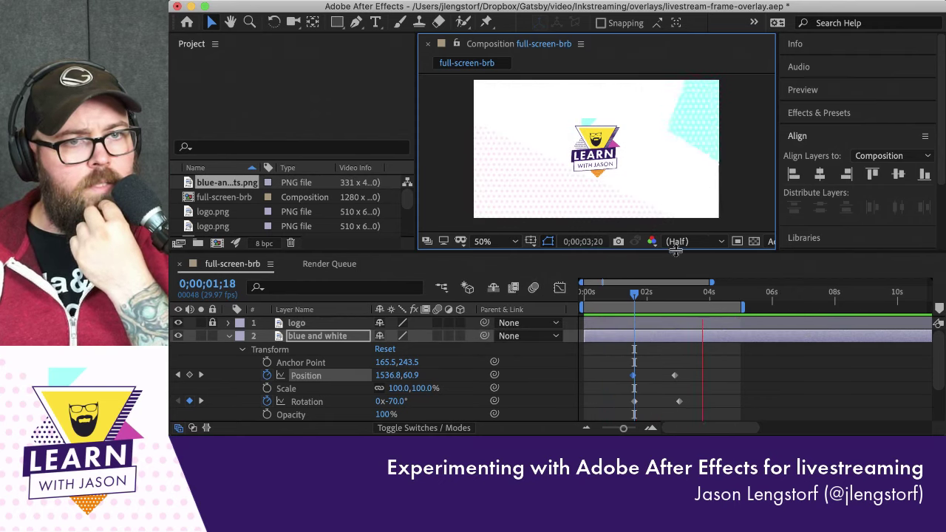
pyautogui.press('super+Tab')
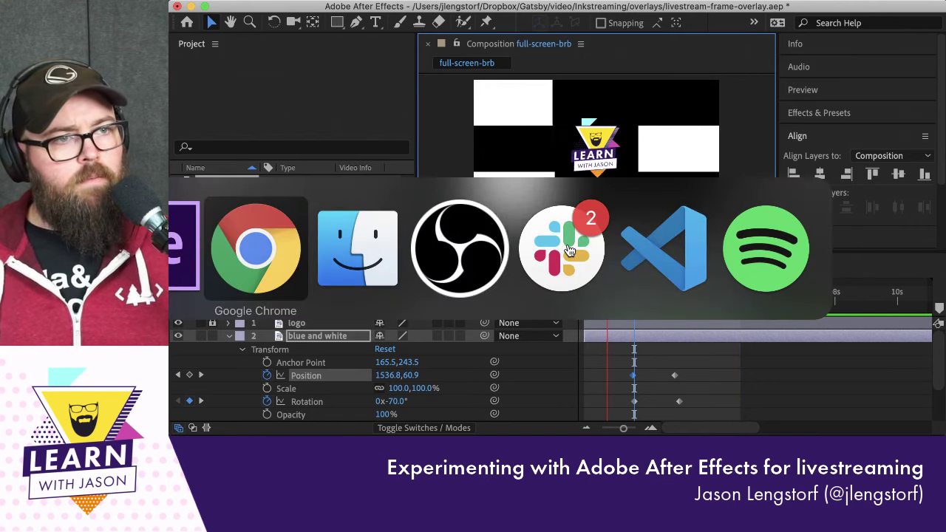
# Select the 90s Logo layer, then draw a grey rectangle beside the design
pyautogui.hscroll(3, 654, 222)
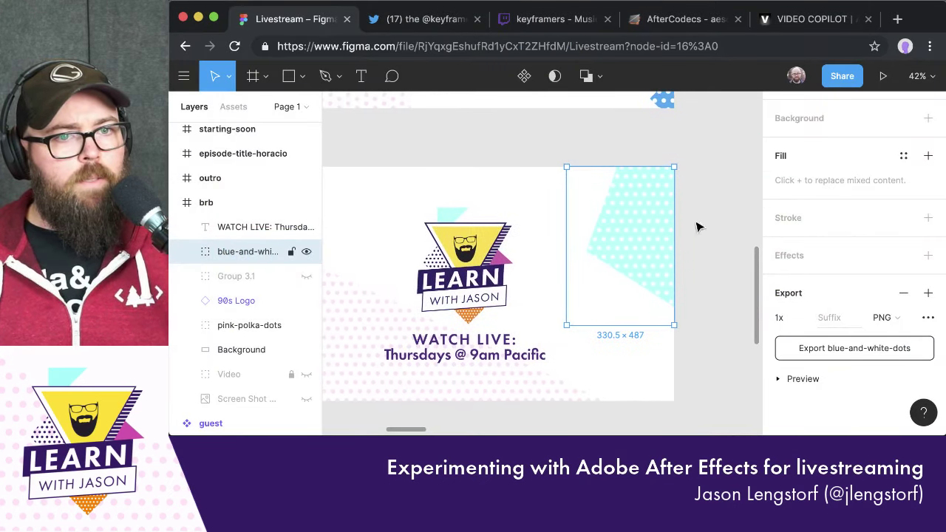
pyautogui.click(230, 301)
pyautogui.scroll(5, 809, 211)
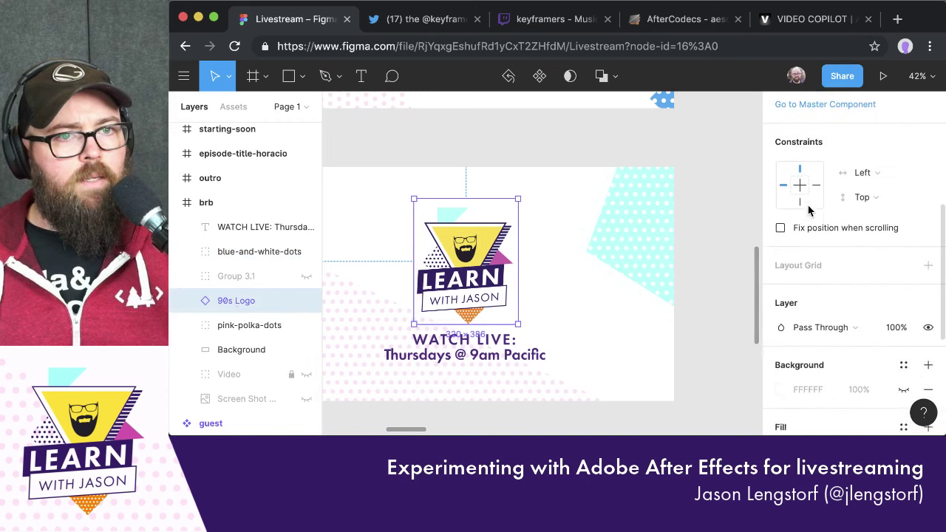
pyautogui.scroll(3, 809, 211)
pyautogui.scroll(1, 809, 211)
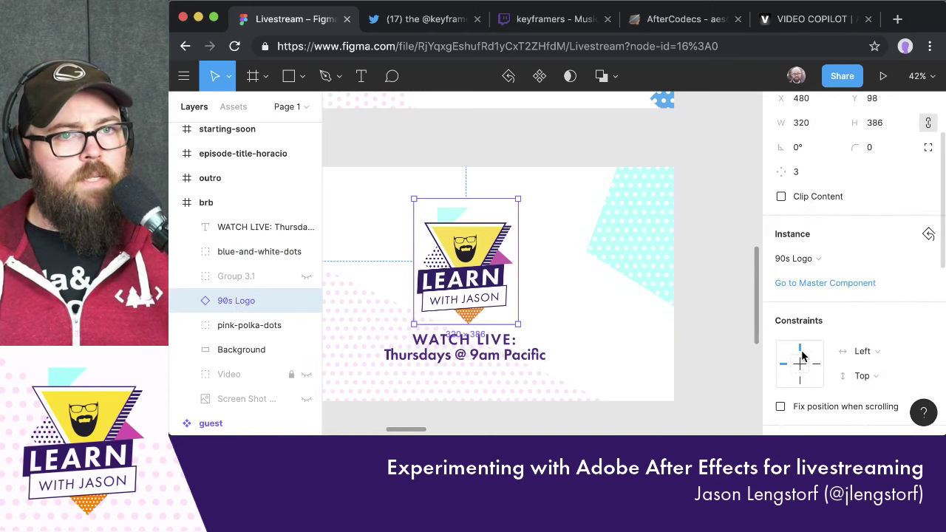
pyautogui.scroll(4, 803, 357)
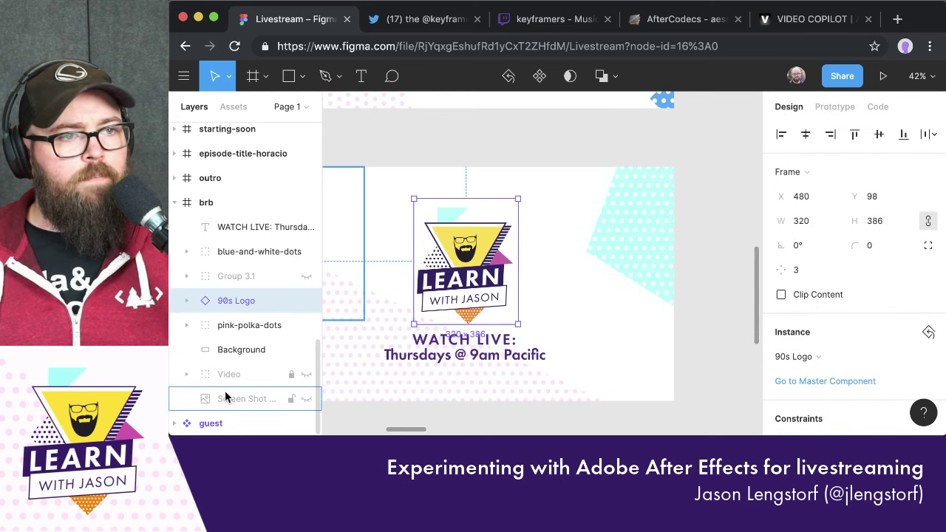
pyautogui.click(380, 167)
pyautogui.press('r')
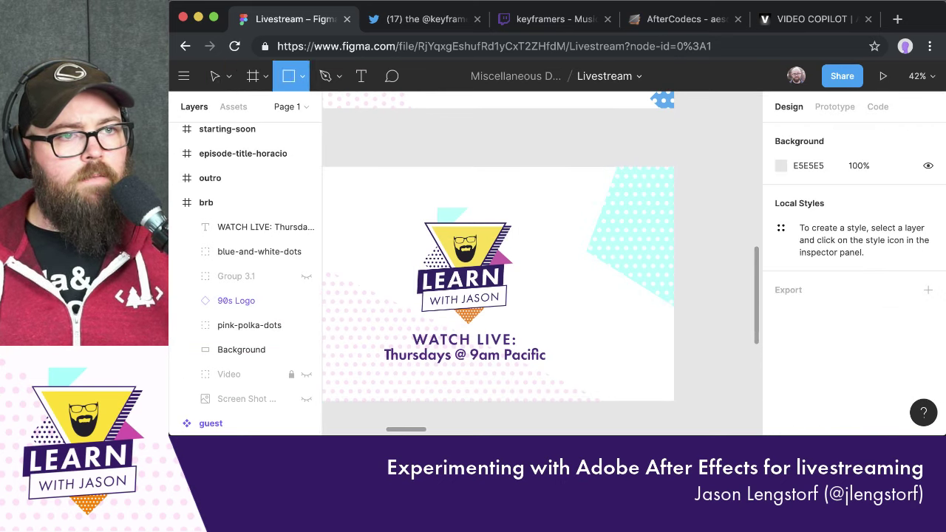
pyautogui.hscroll(5, 634, 150)
pyautogui.moveTo(607, 135); pyautogui.dragTo(698, 253)
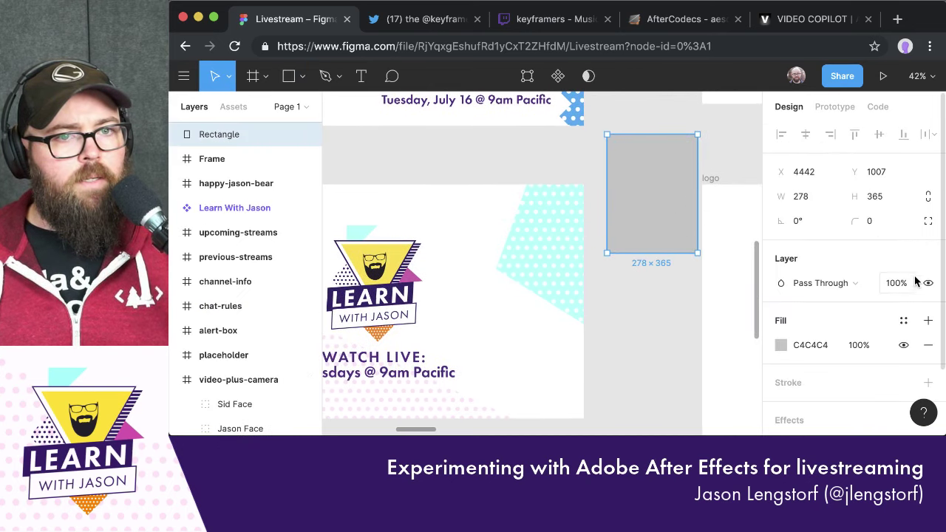
# Tilt the grey rectangle to -3.46°, try its point editing, then delete it
pyautogui.scroll(-1, 845, 304)
pyautogui.scroll(1, 842, 299)
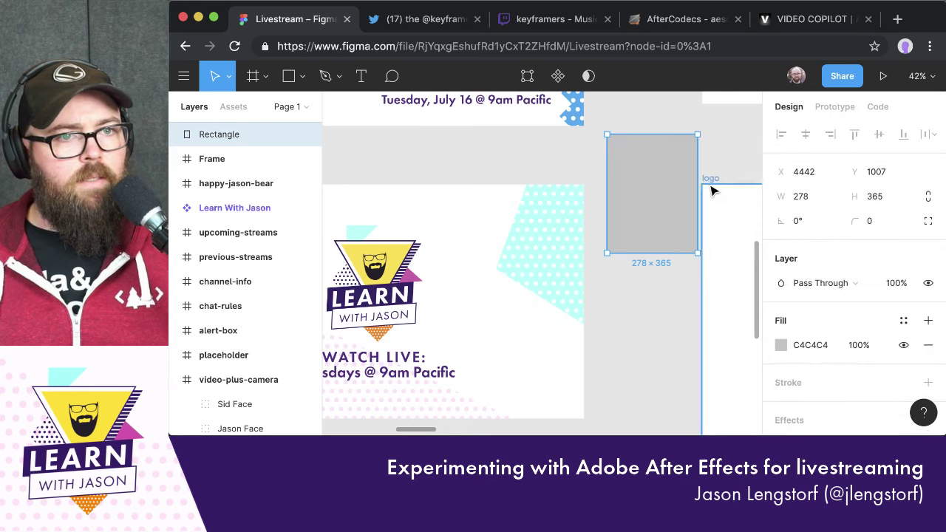
pyautogui.moveTo(705, 258); pyautogui.dragTo(714, 282)
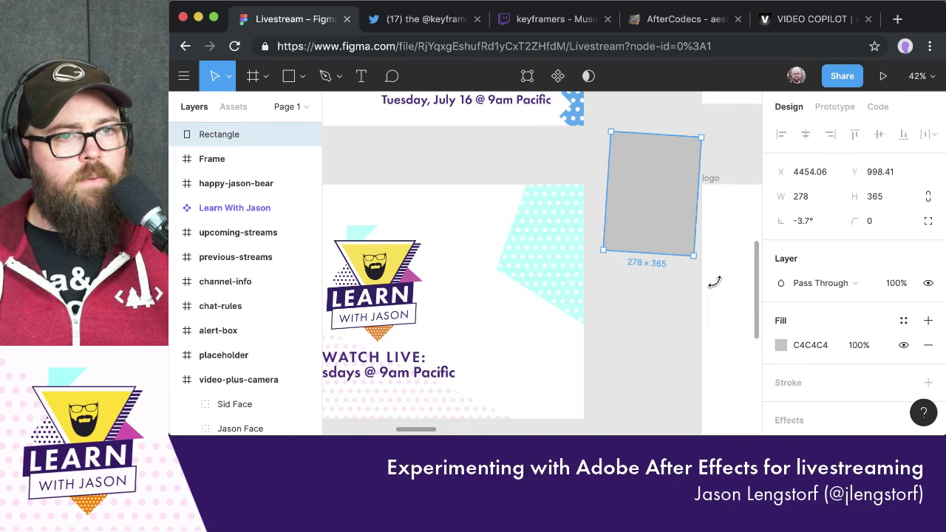
pyautogui.doubleClick(679, 207)
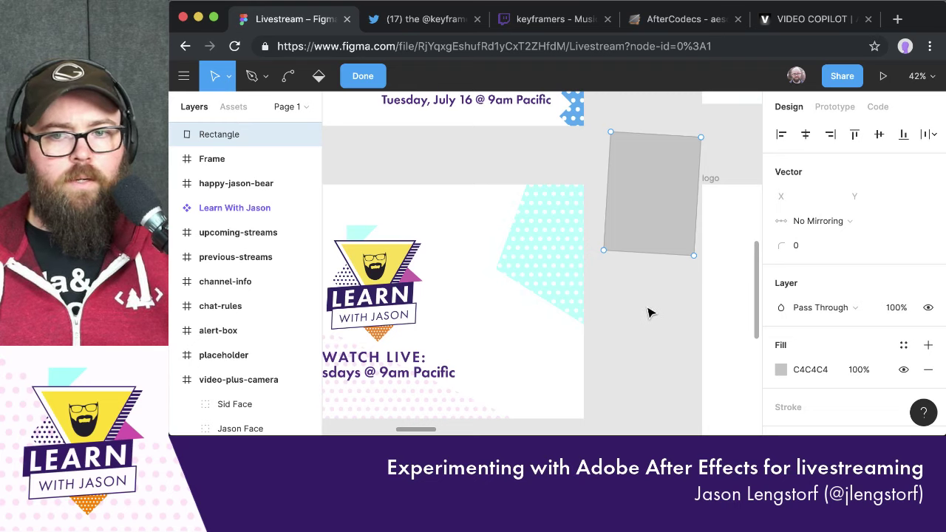
pyautogui.press('Escape')
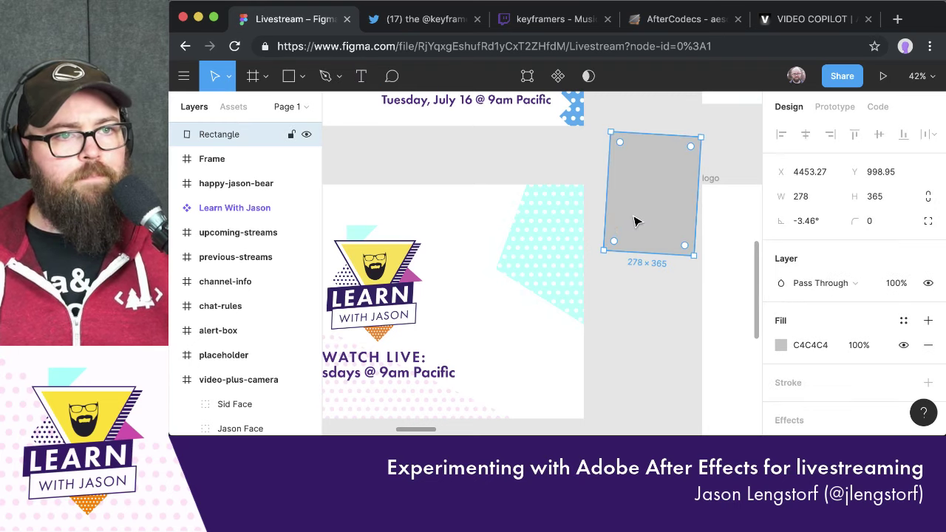
pyautogui.press('Delete')
# Search 'after effects change transform origin' and open the School of Motion anchor point article
pyautogui.write('afte')
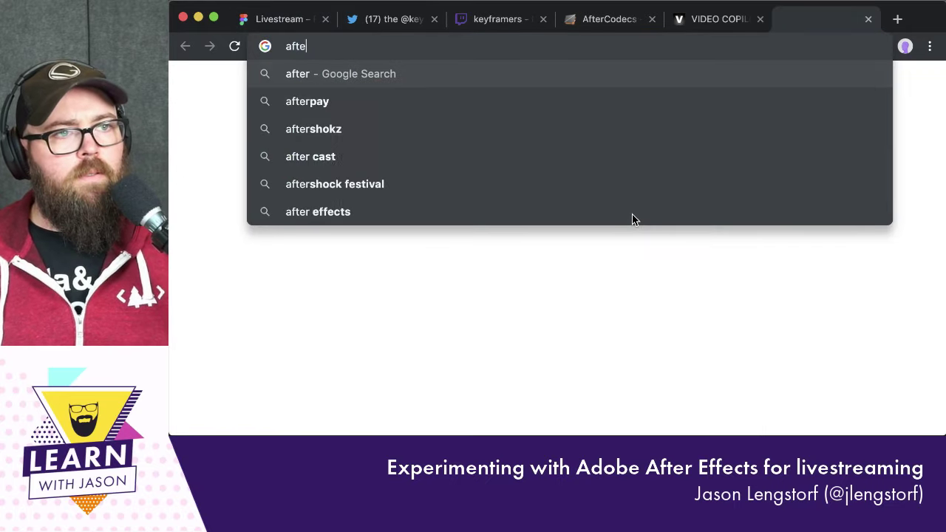
pyautogui.write('r effects ')
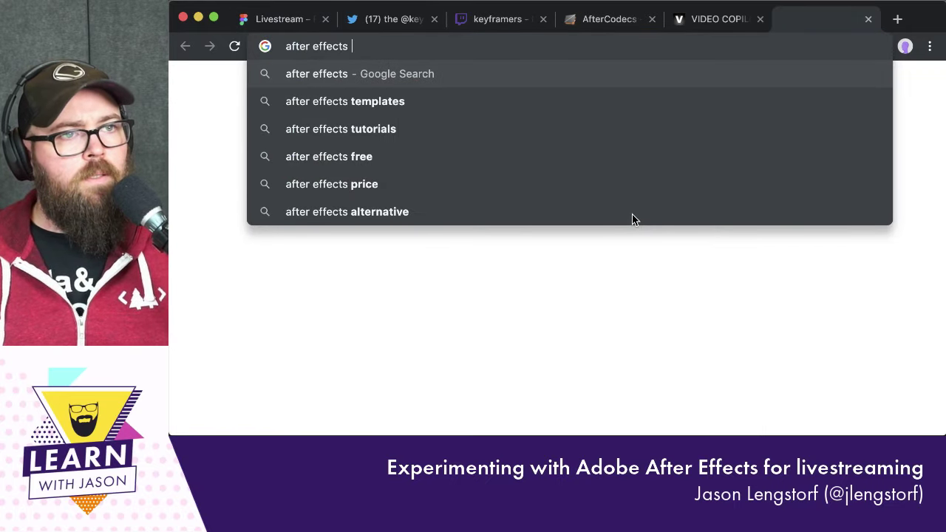
pyautogui.write('change trac')
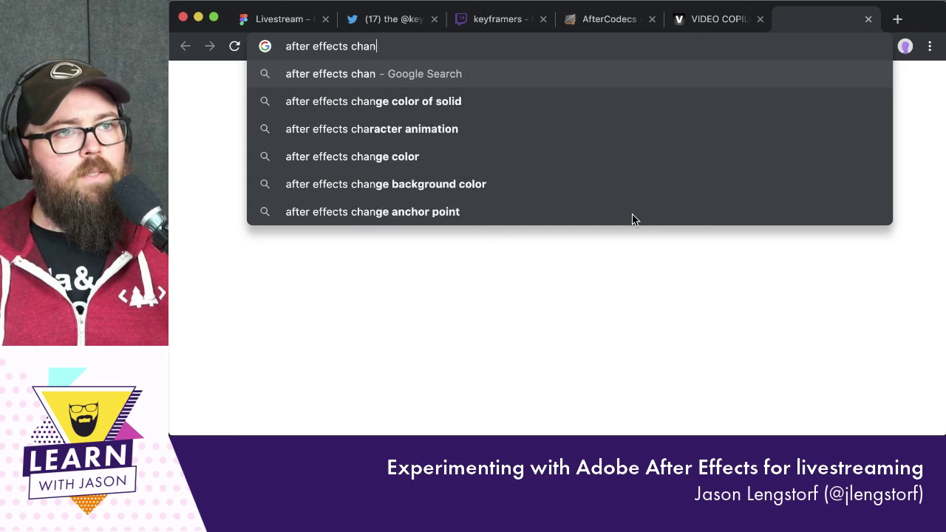
pyautogui.press('BackSpace')
pyautogui.write('transform or')
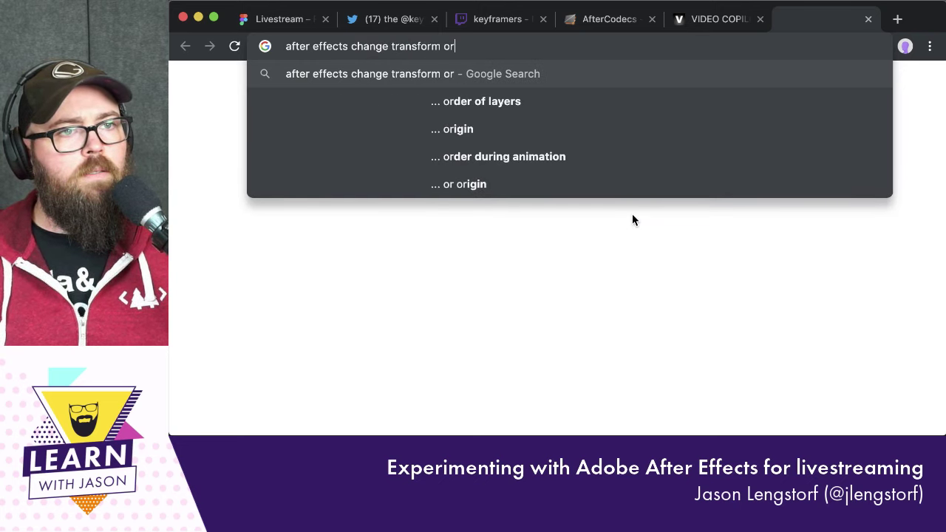
pyautogui.press('BackSpace')
pyautogui.press('BackSpace')
pyautogui.write('origin')
pyautogui.press('Return')
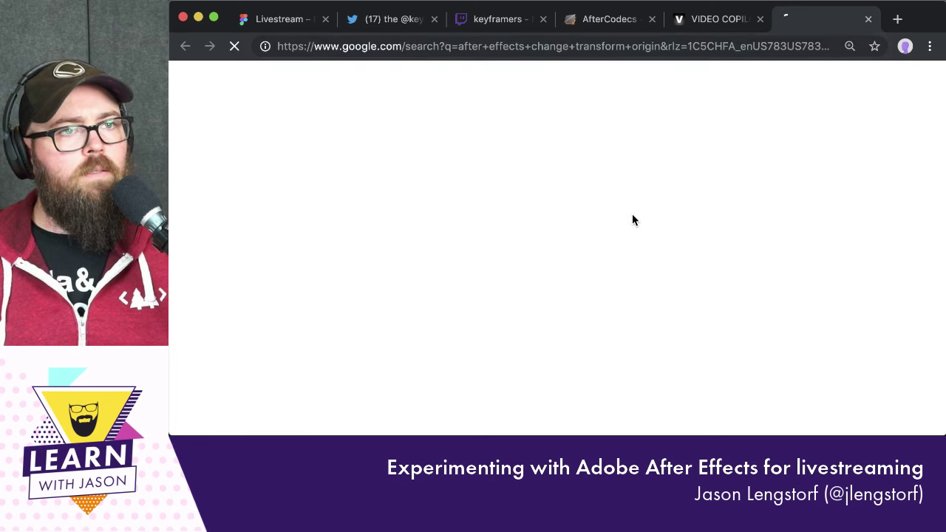
pyautogui.click(452, 204)
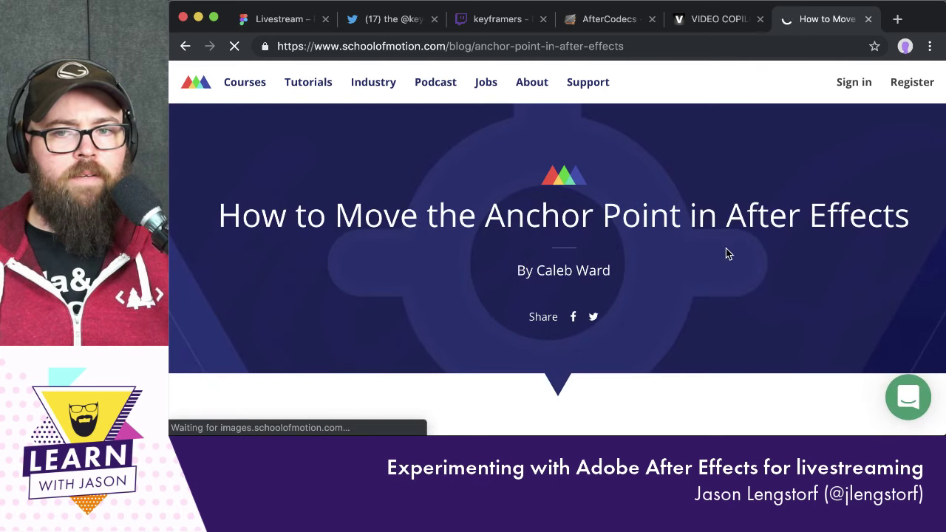
pyautogui.press('super+Tab')
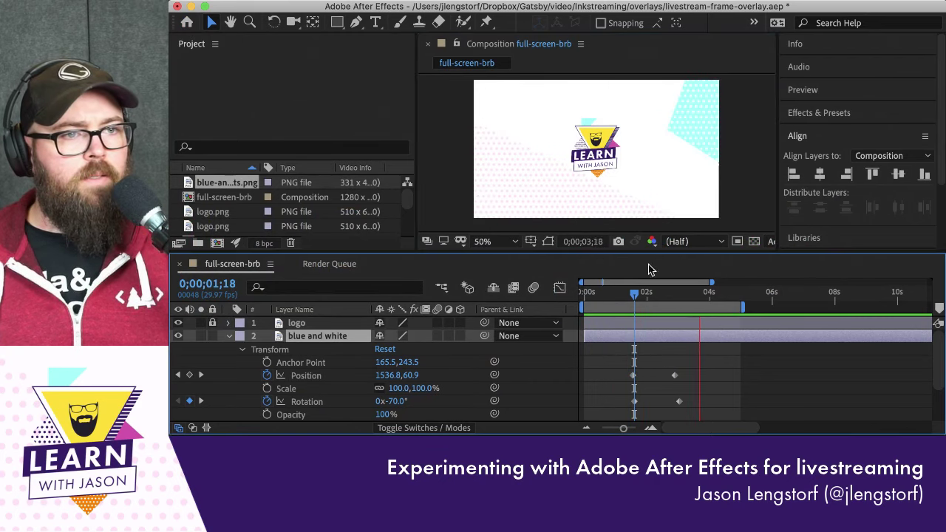
# Check the anchor point value, delete the later Position keyframe, and return to time 0
pyautogui.click(706, 101)
pyautogui.scroll(6, 706, 101)
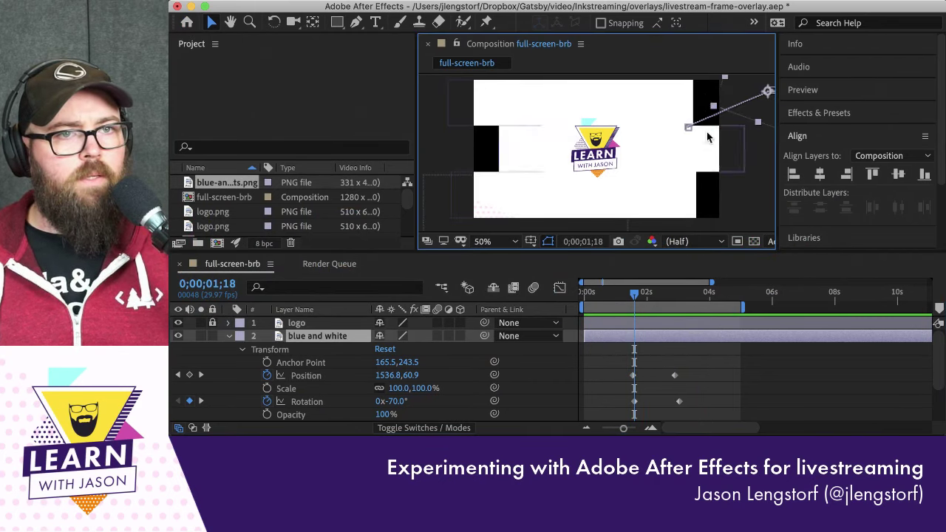
pyautogui.moveTo(706, 137); pyautogui.dragTo(488, 222)
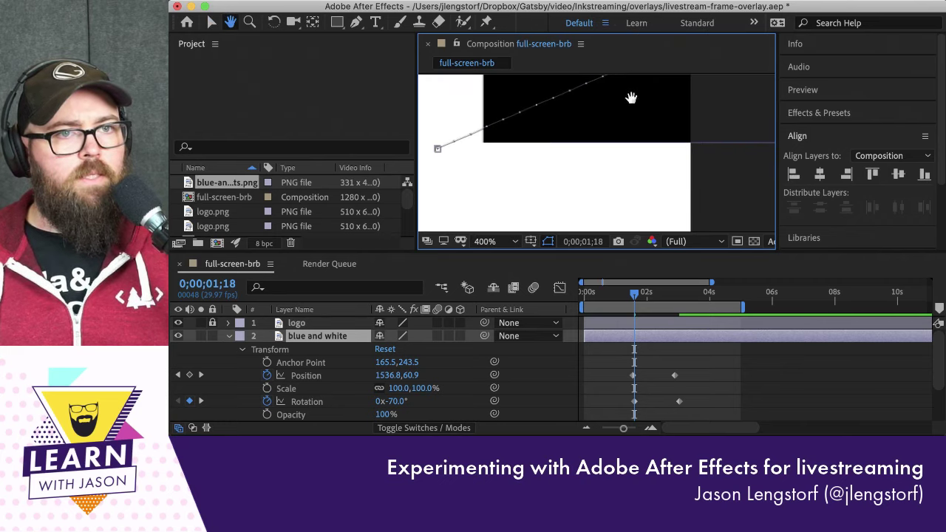
pyautogui.moveTo(631, 95); pyautogui.dragTo(577, 128)
pyautogui.press('v')
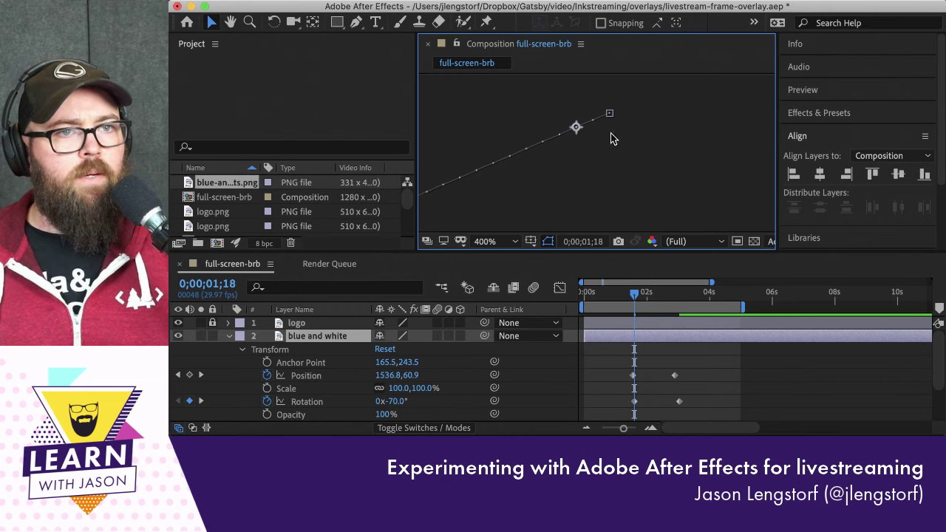
pyautogui.scroll(-5, 613, 171)
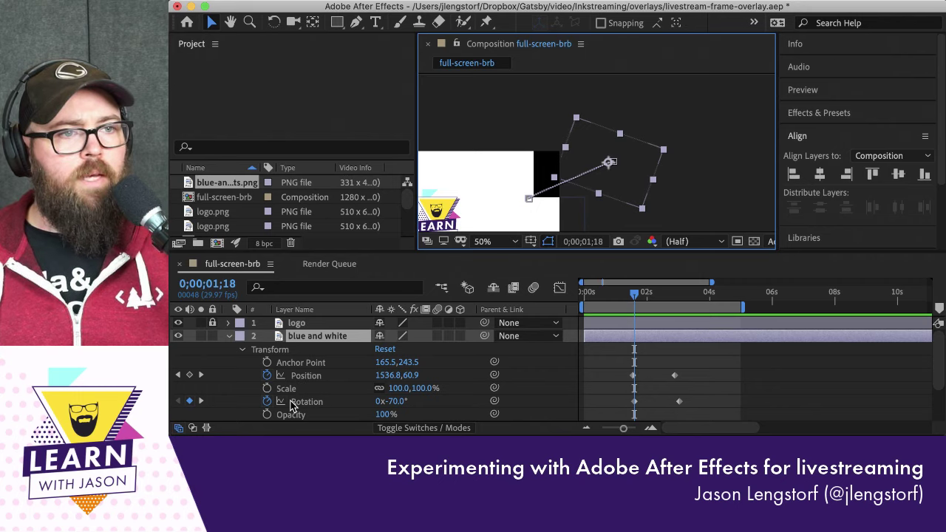
pyautogui.click(294, 365)
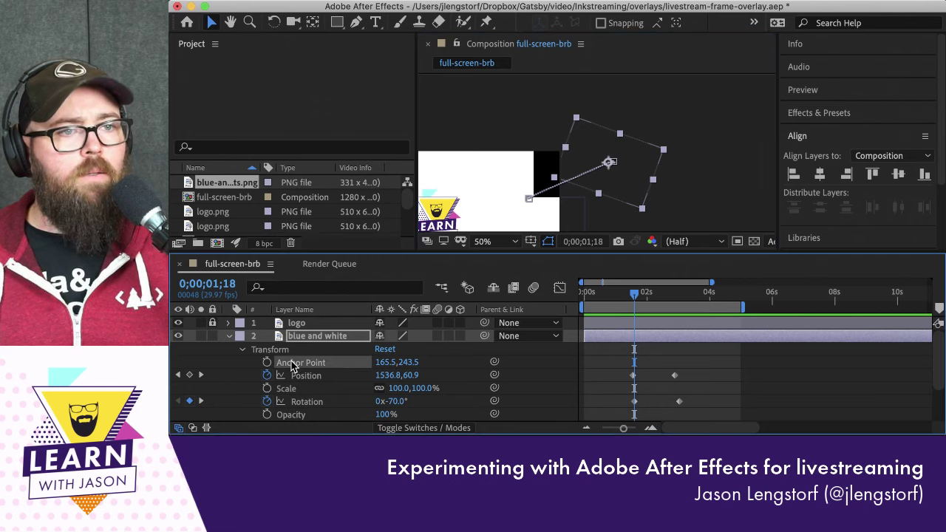
pyautogui.click(388, 363)
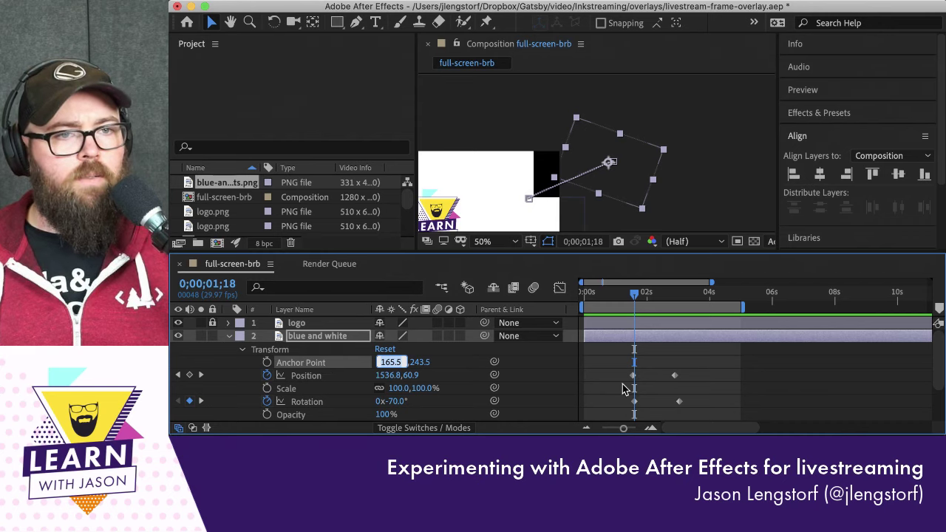
pyautogui.click(674, 376)
pyautogui.press('Delete')
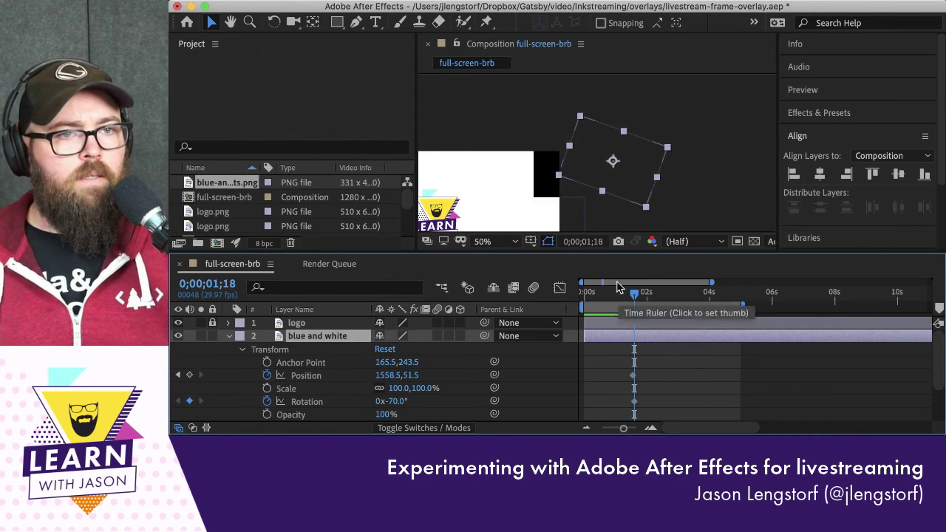
pyautogui.moveTo(630, 292); pyautogui.dragTo(574, 302)
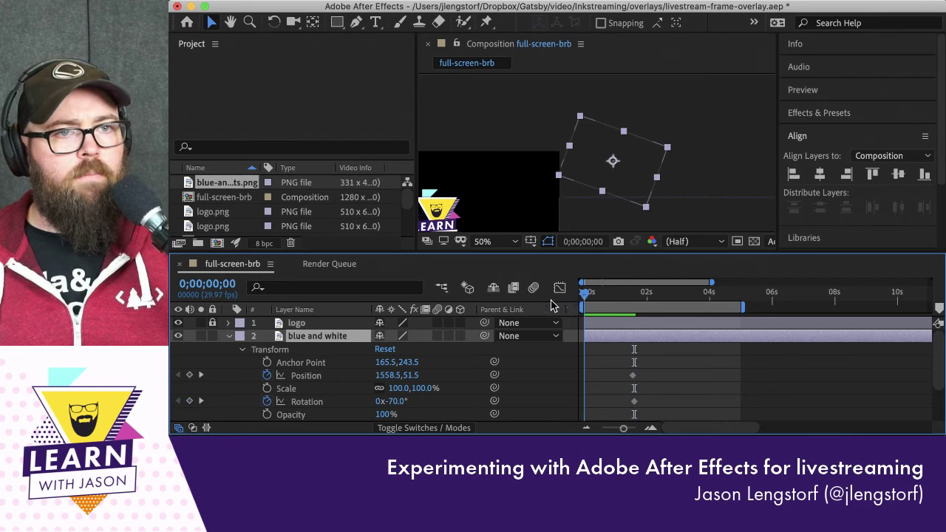
# Delete the layer's Position and Rotation keyframes, set Rotation to 0°, and realign the layer
pyautogui.click(632, 375)
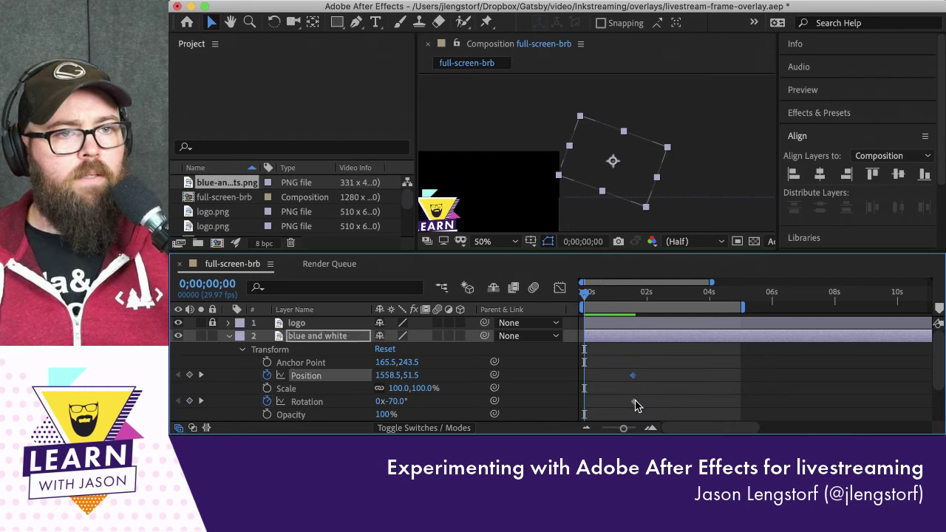
pyautogui.keyDown('shift'); pyautogui.click(634, 401); pyautogui.keyUp('shift')
pyautogui.press('Delete')
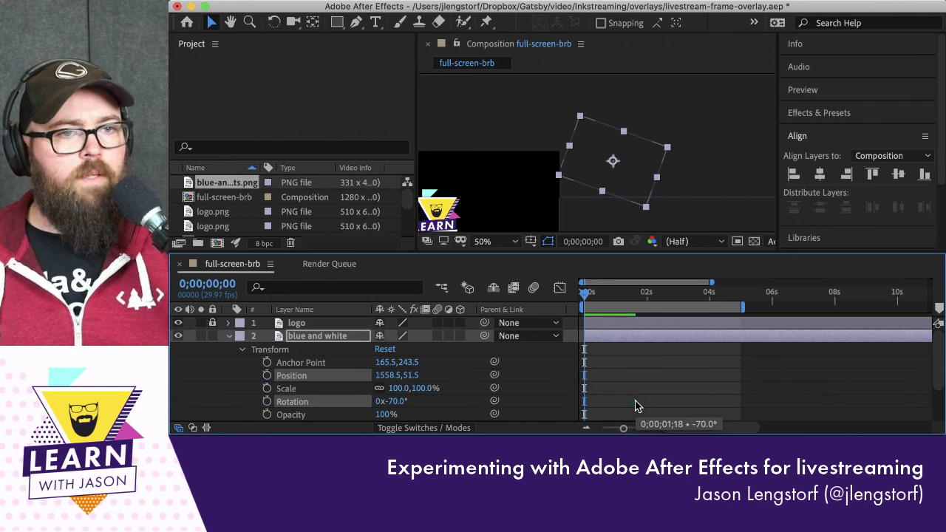
pyautogui.click(399, 401)
pyautogui.write('0')
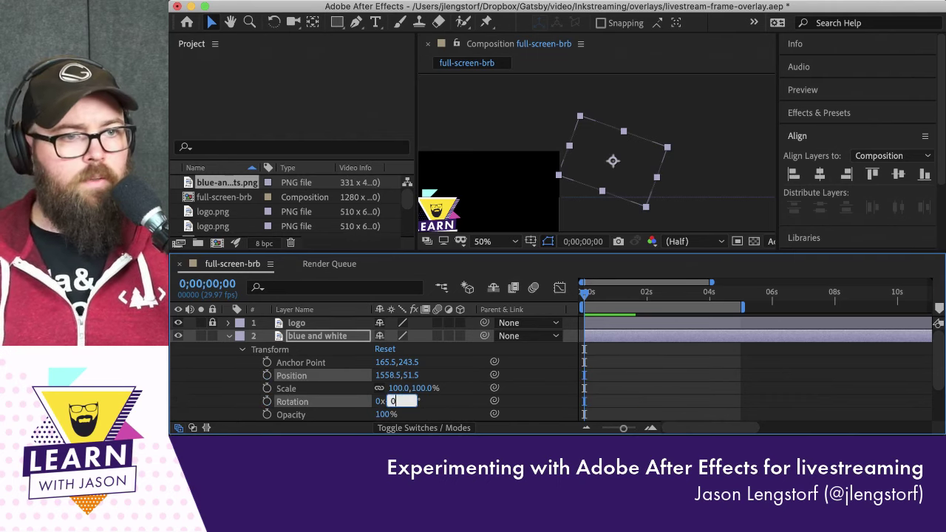
pyautogui.press('Tab')
pyautogui.moveTo(612, 160); pyautogui.dragTo(546, 180)
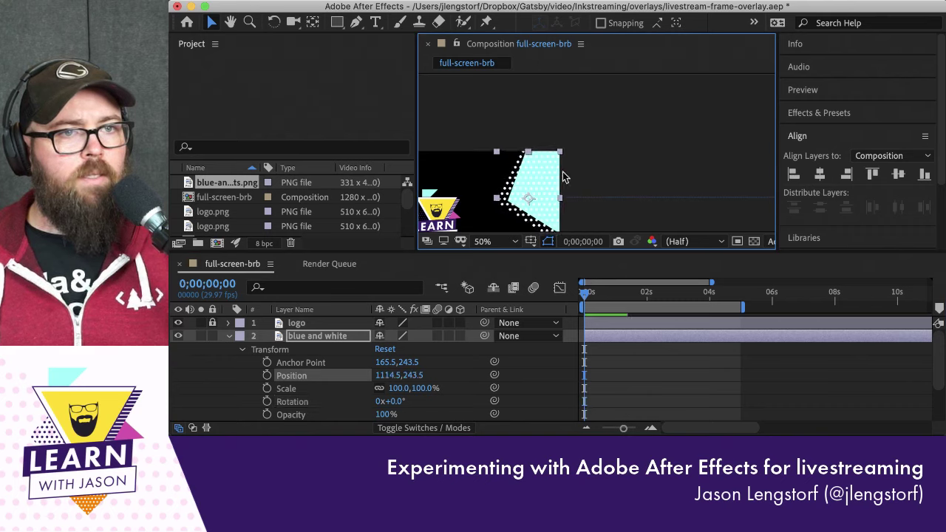
pyautogui.click(872, 174)
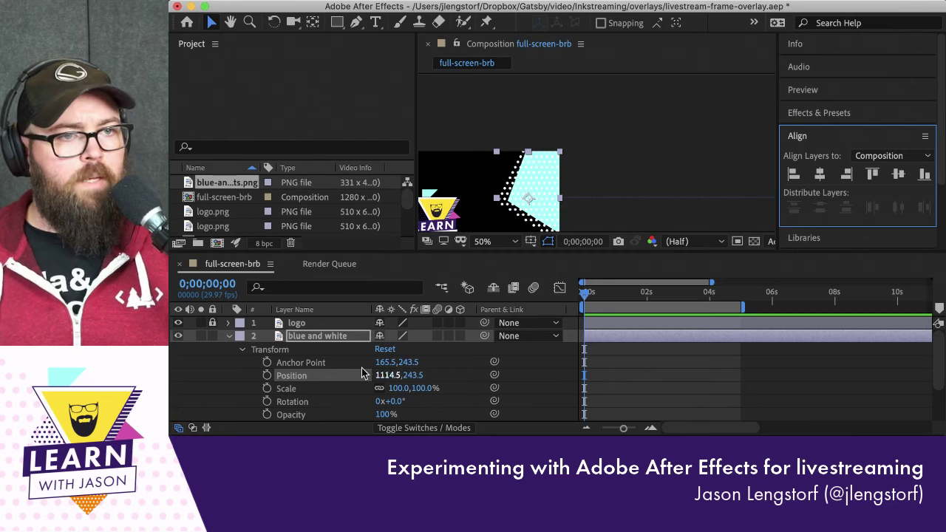
# Set the blue and white layer's Anchor Point to 0,0 and drag it up toward the top-left
pyautogui.click(312, 365)
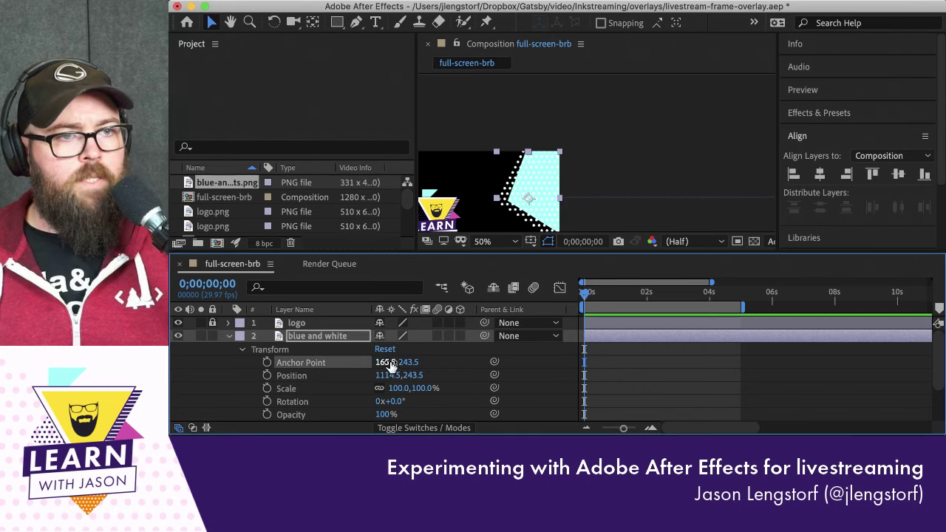
pyautogui.click(386, 363)
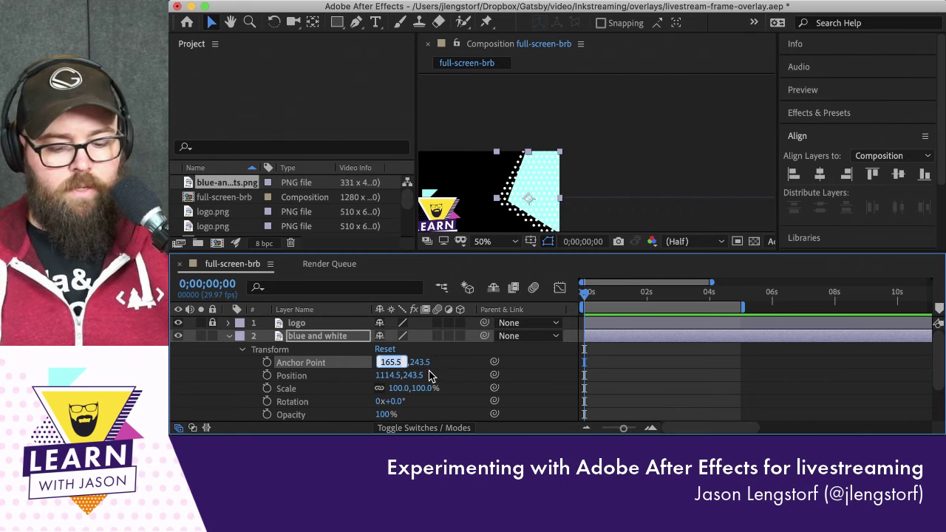
pyautogui.write('0')
pyautogui.press('Tab')
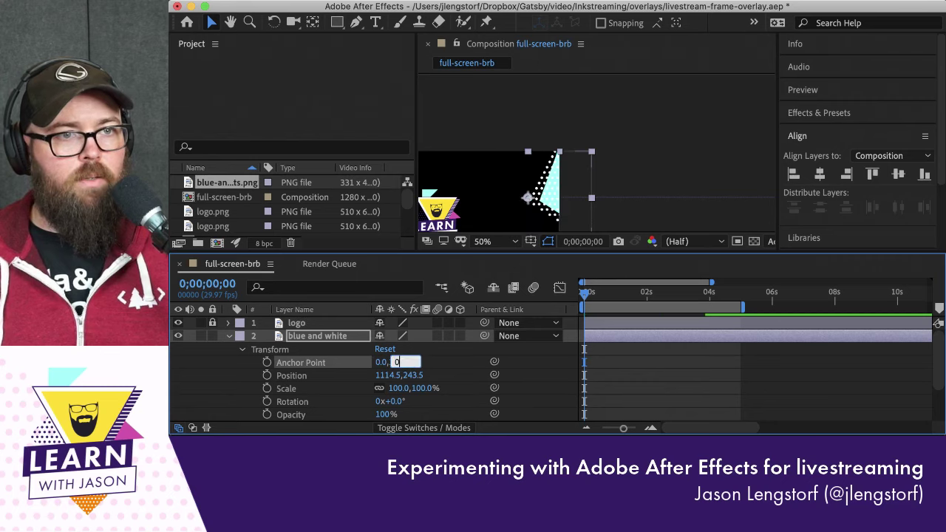
pyautogui.write('0')
pyautogui.press('Tab')
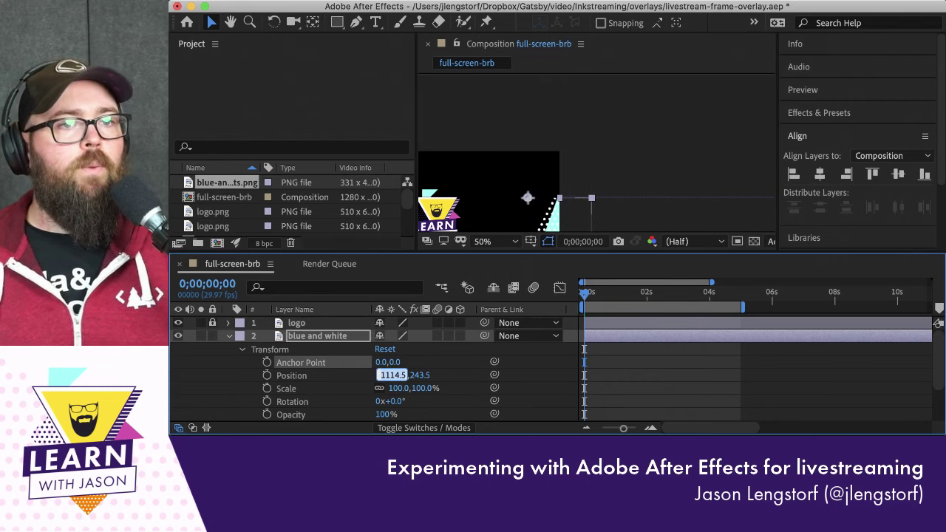
pyautogui.moveTo(579, 221); pyautogui.dragTo(544, 174)
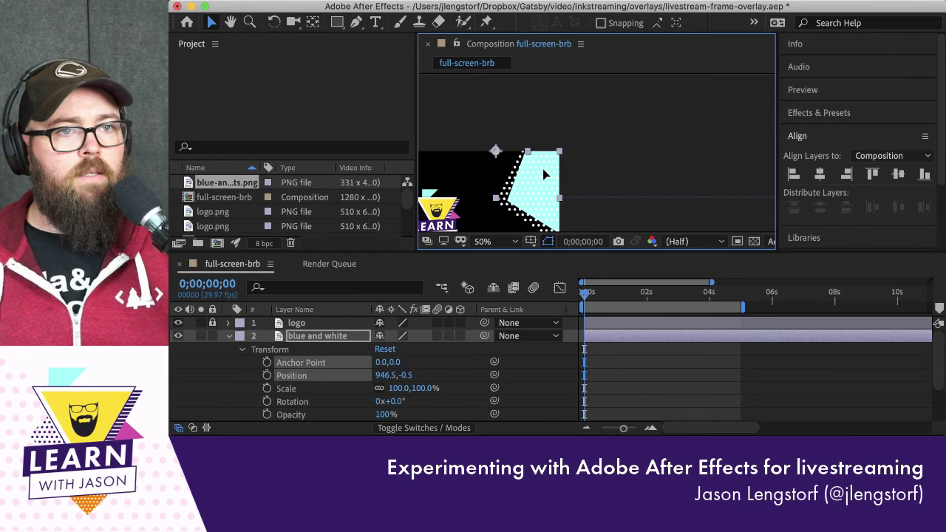
# Set Anchor Point X to 331 and right-align the layer so Position reads 1280,0
pyautogui.click(405, 366)
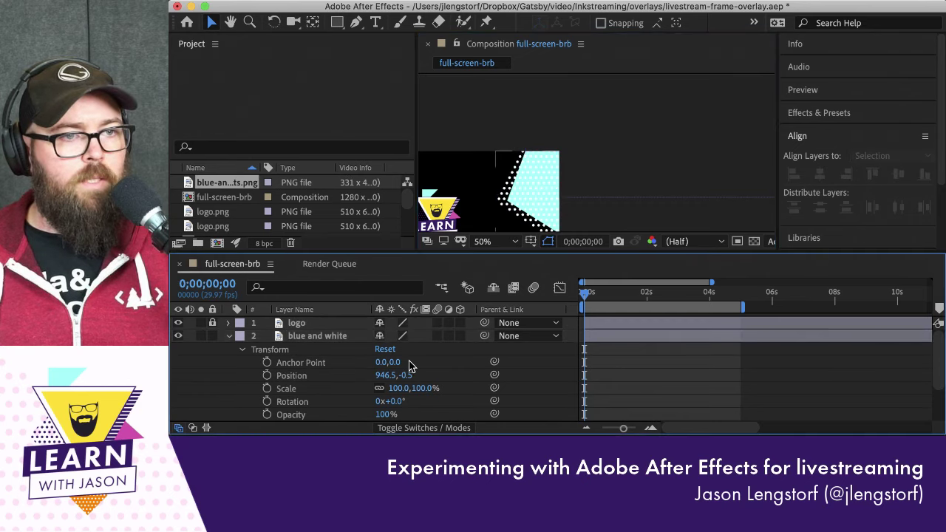
pyautogui.click(397, 363)
pyautogui.click(386, 362)
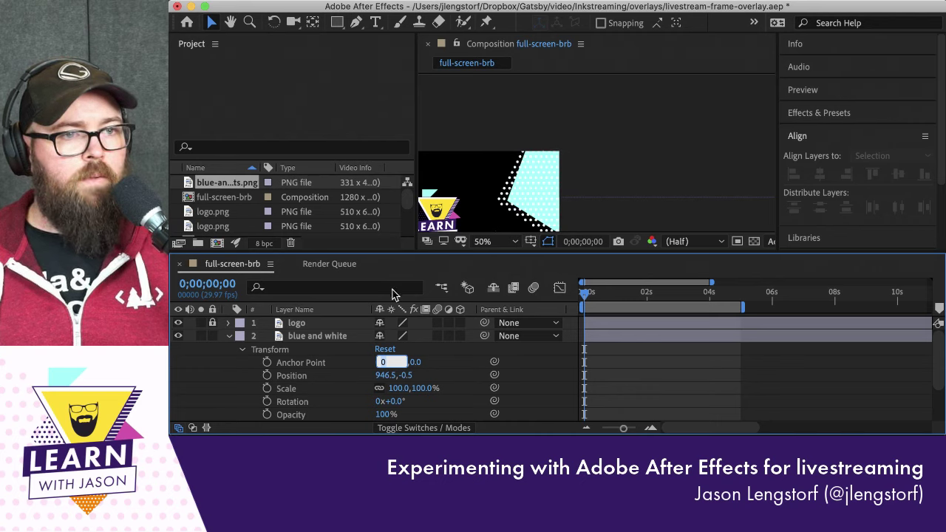
pyautogui.write('331')
pyautogui.press('Tab')
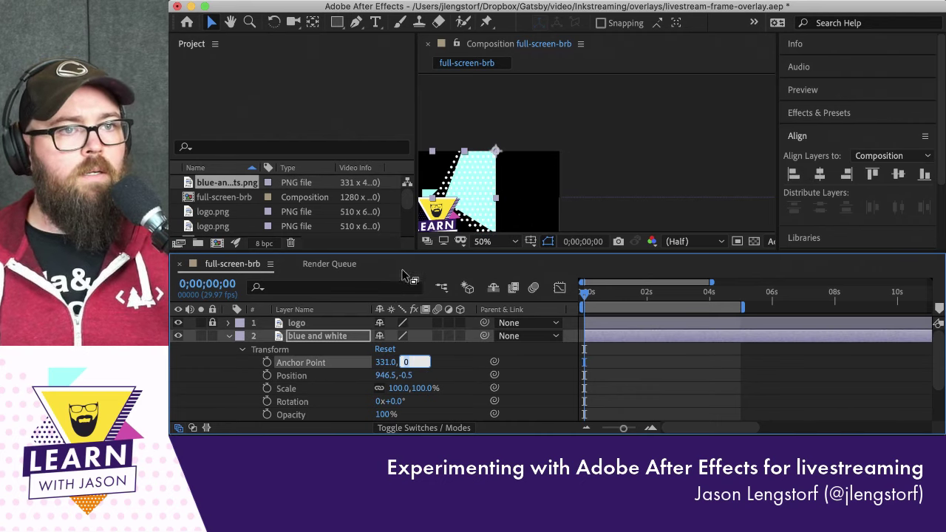
pyautogui.moveTo(487, 185); pyautogui.dragTo(549, 185)
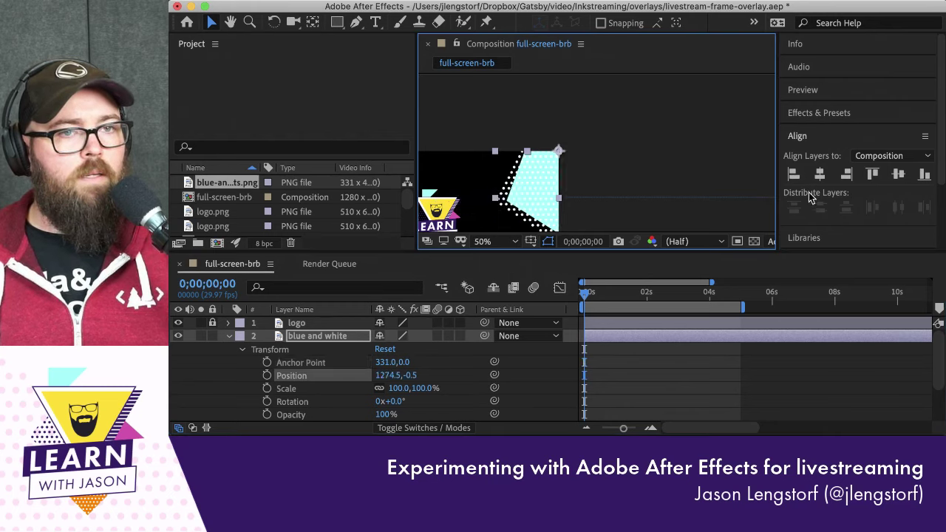
pyautogui.click(847, 173)
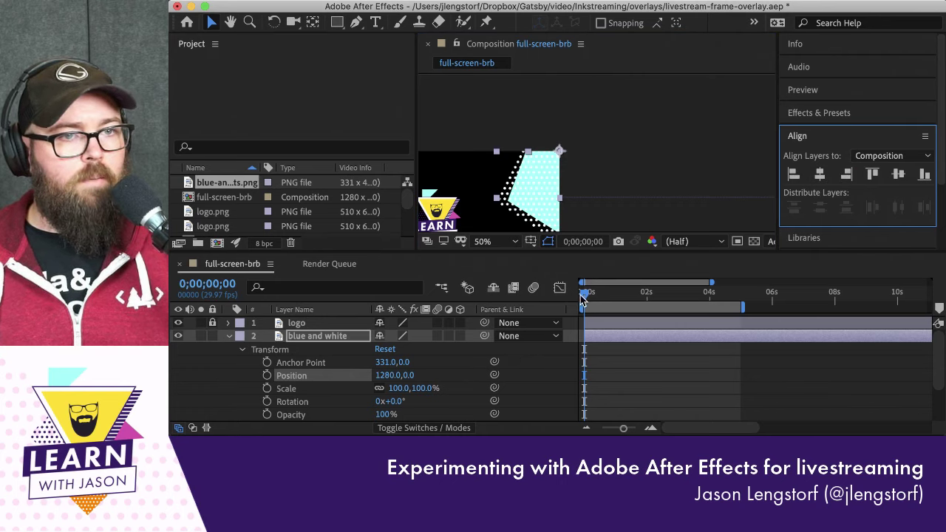
pyautogui.moveTo(585, 293); pyautogui.dragTo(660, 296)
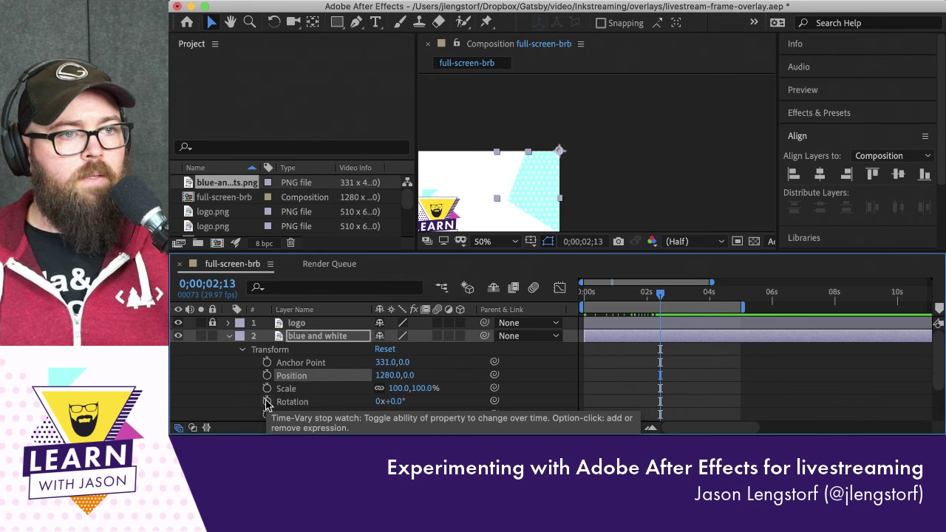
pyautogui.click(267, 403)
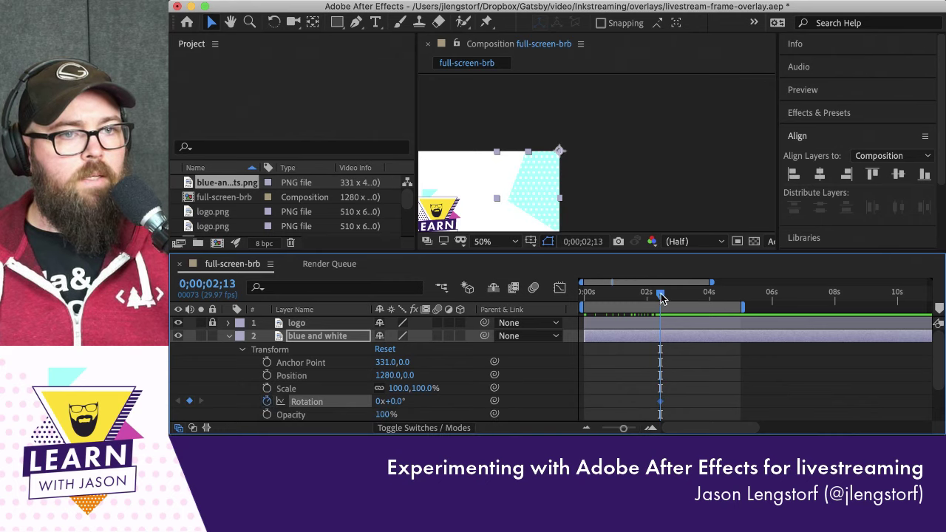
pyautogui.moveTo(662, 297); pyautogui.dragTo(619, 302)
pyautogui.click(392, 402)
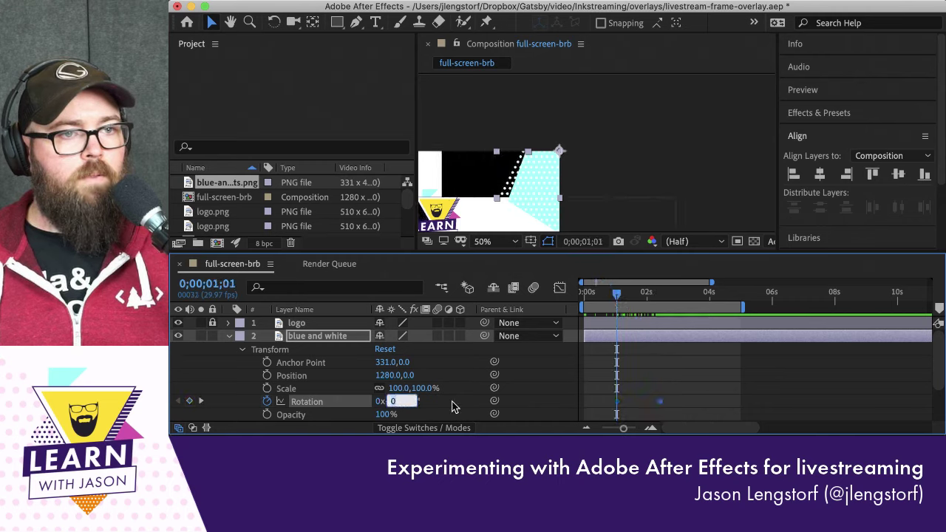
pyautogui.write('90')
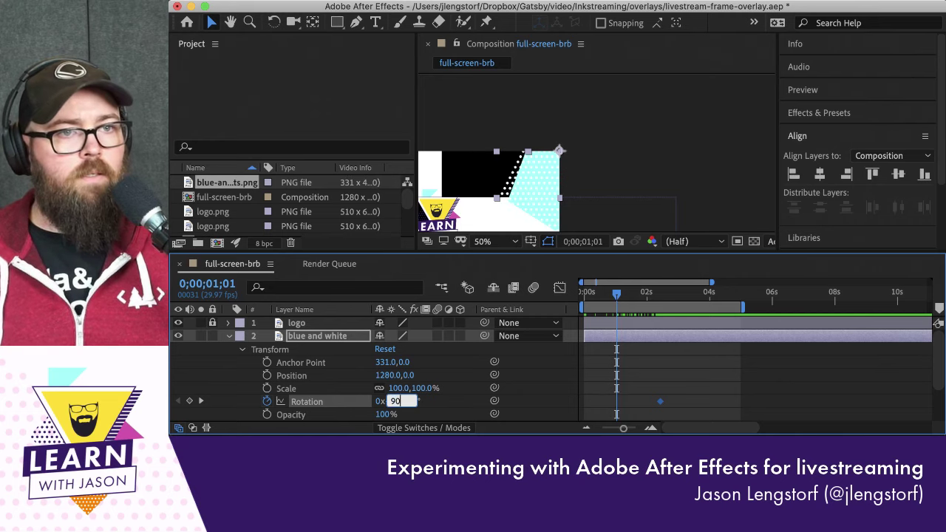
pyautogui.press('Tab')
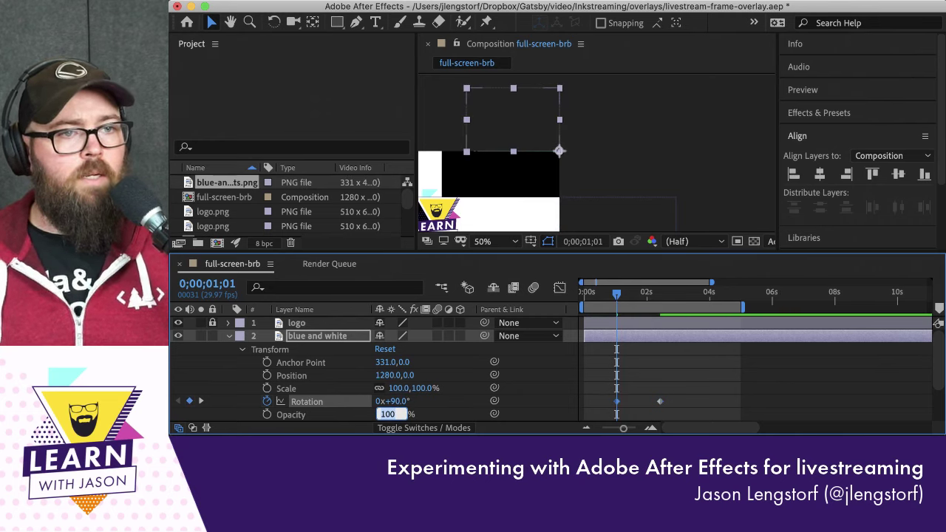
pyautogui.hotkey('shift', 'Tab')
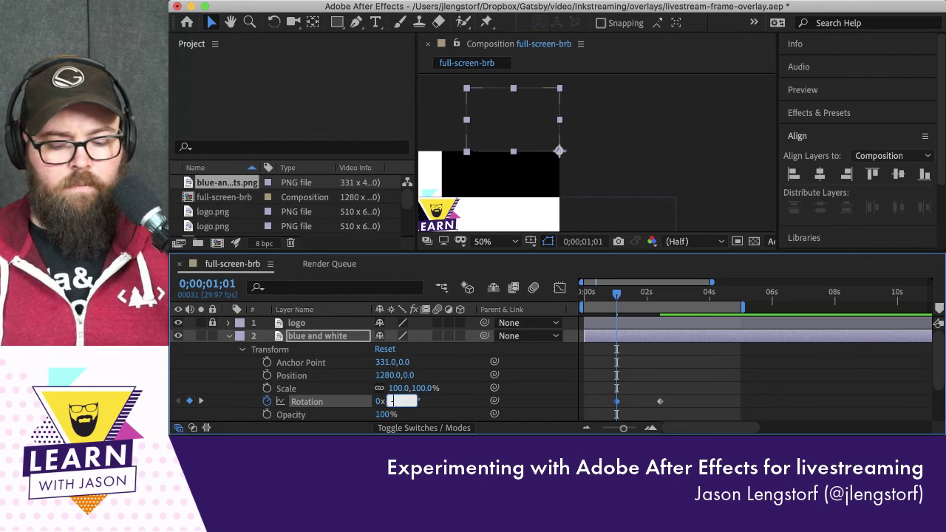
pyautogui.write('-100')
pyautogui.press('Tab')
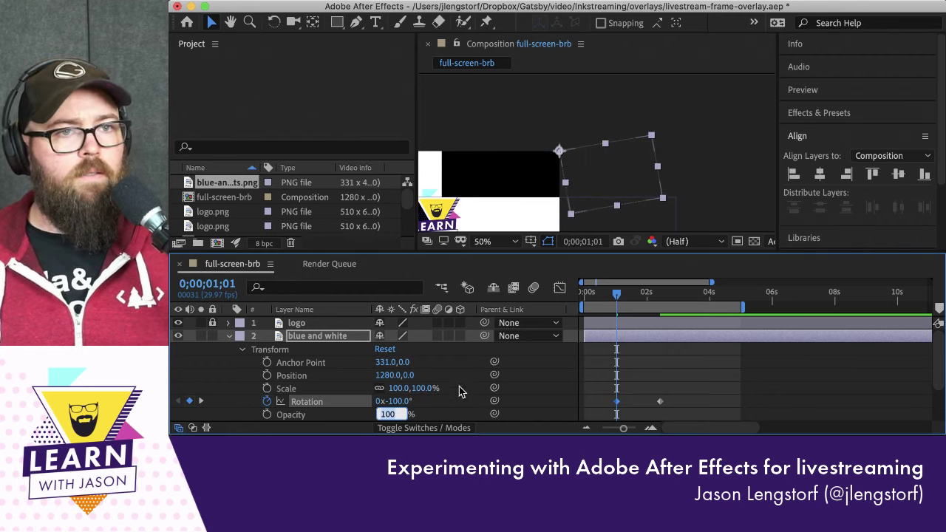
pyautogui.click(495, 110)
pyautogui.press('space')
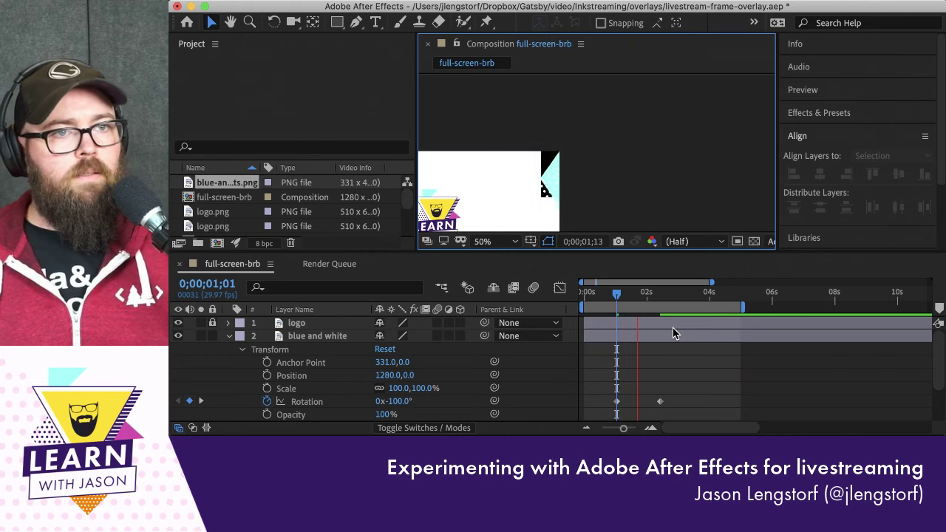
pyautogui.press('space')
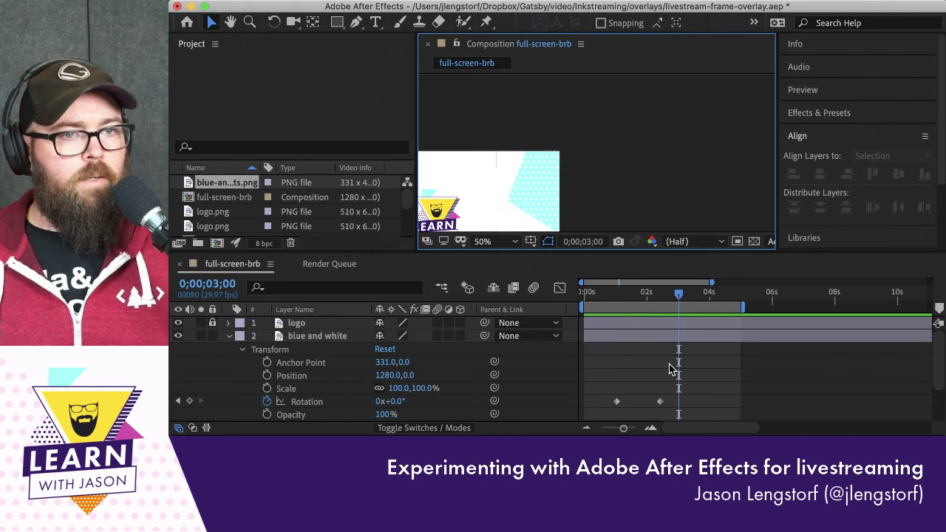
pyautogui.click(660, 400)
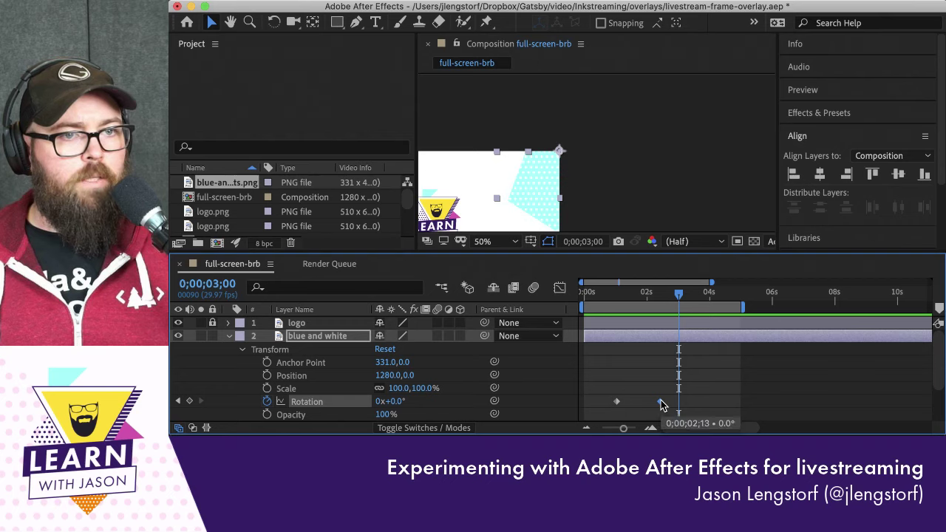
pyautogui.press('Delete')
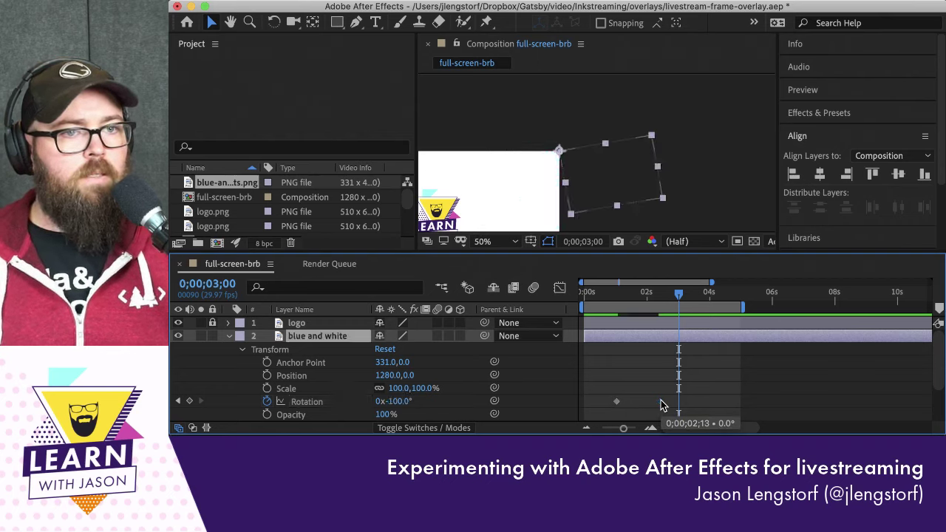
pyautogui.click(618, 402)
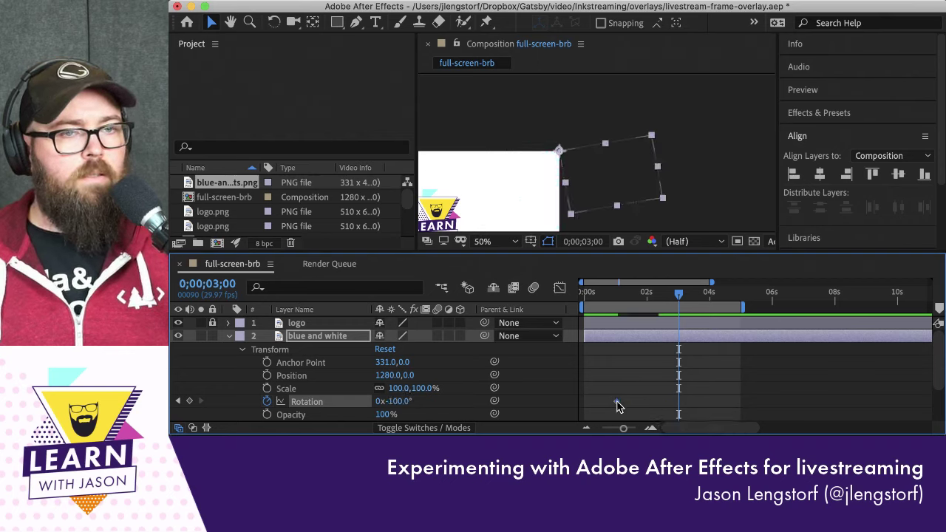
pyautogui.press('Delete')
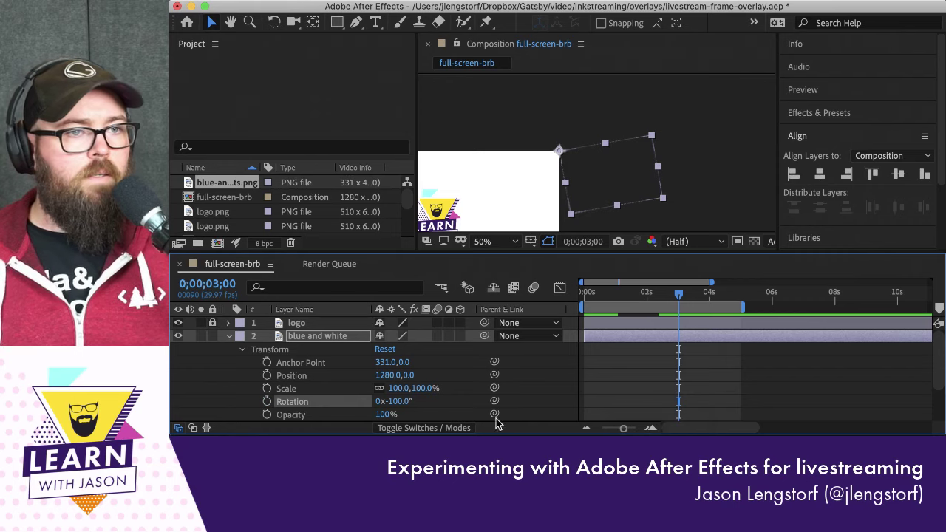
pyautogui.click(400, 403)
pyautogui.write('0')
pyautogui.press('Tab')
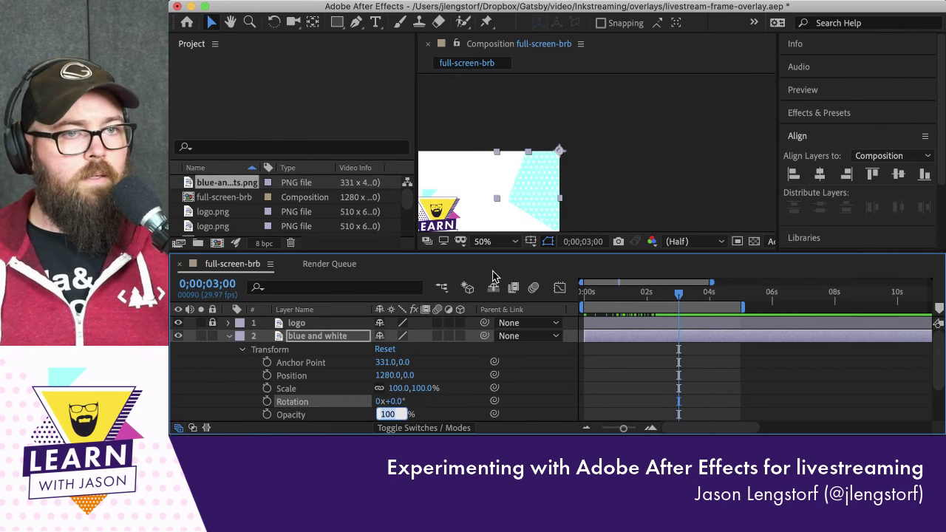
# Lower Anchor Point X to 156 and right-align the layer, giving Position 1105,0
pyautogui.click(383, 362)
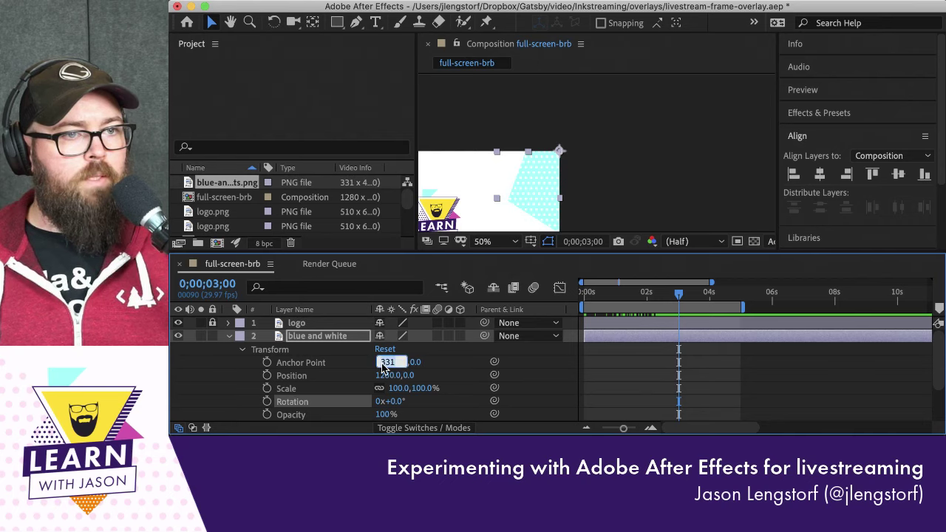
pyautogui.hotkey('shift', 'Down')
pyautogui.hotkey('shift', 'Down')
pyautogui.hotkey('shift', 'Down')
pyautogui.hotkey('shift', 'Down')
pyautogui.hotkey('shift', 'Down')
pyautogui.hotkey('shift', 'Down')
pyautogui.hotkey('shift', 'Down')
pyautogui.hotkey('shift', 'Down')
pyautogui.hotkey('shift', 'Down')
pyautogui.hotkey('shift', 'Down')
pyautogui.hotkey('shift', 'Down')
pyautogui.hotkey('shift', 'Down')
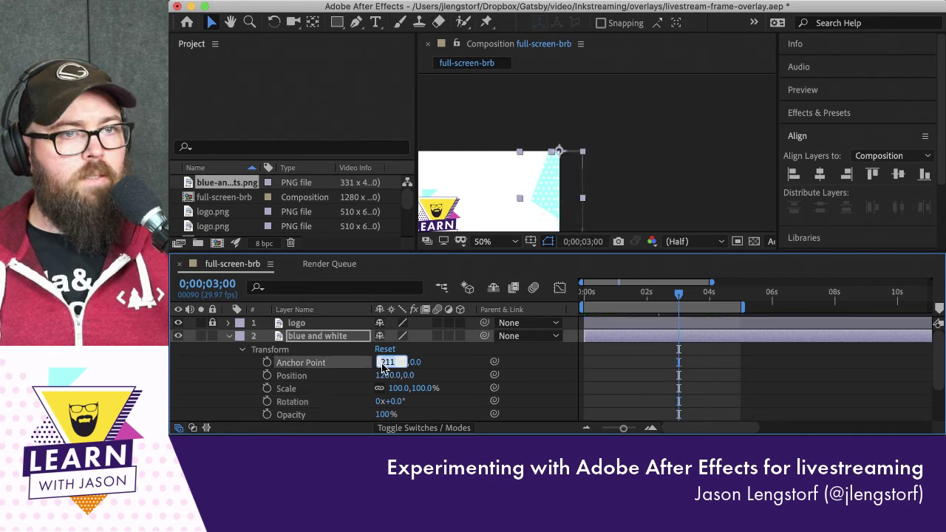
pyautogui.scroll(3, 551, 150)
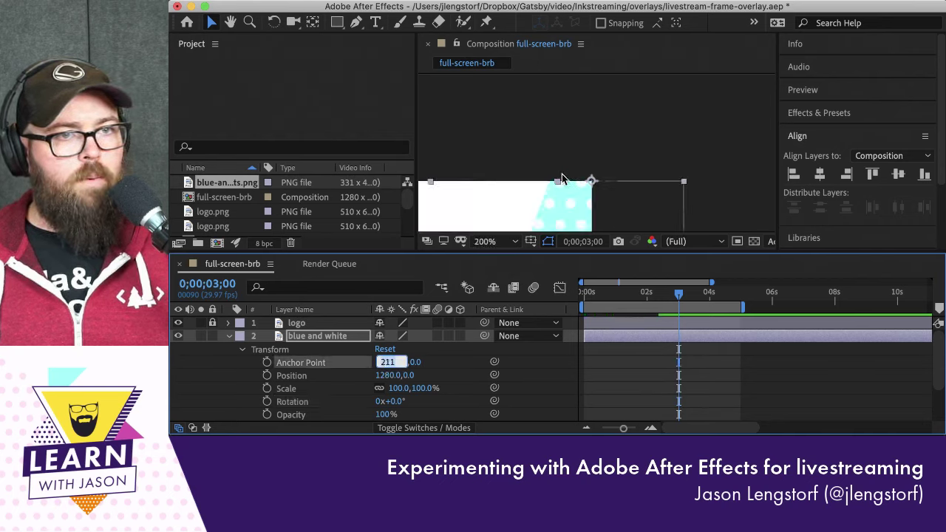
pyautogui.hotkey('shift', 'Down')
pyautogui.hotkey('shift', 'Down')
pyautogui.press('Down')
pyautogui.press('Down')
pyautogui.press('Down')
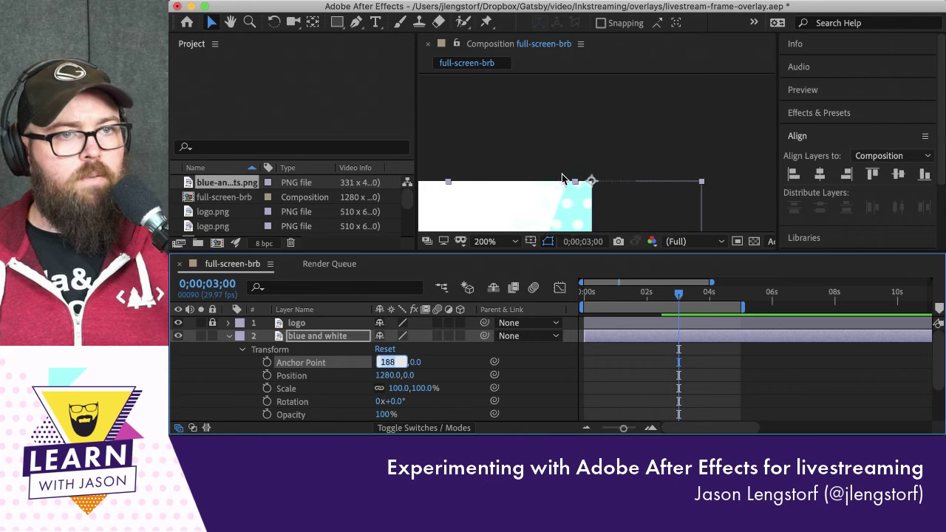
pyautogui.hotkey('shift', 'Down')
pyautogui.hotkey('shift', 'Down')
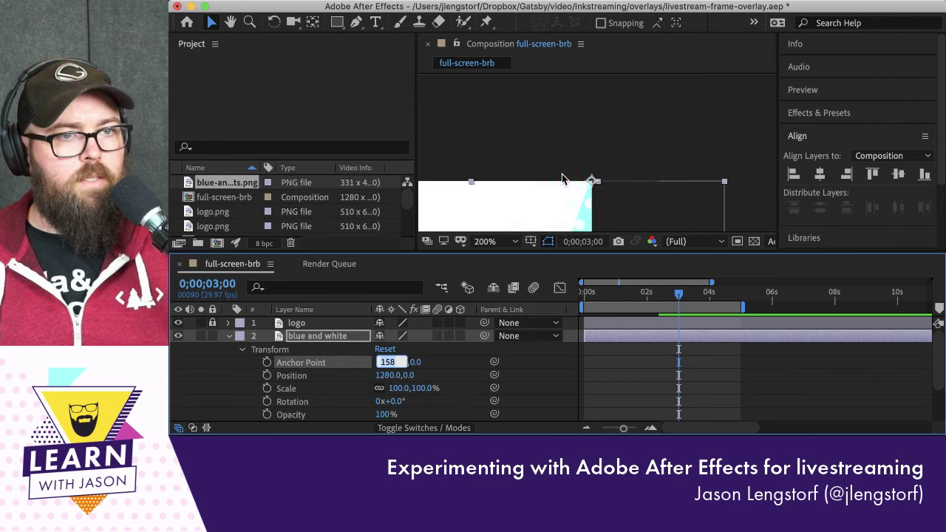
pyautogui.press('Down')
pyautogui.press('Down')
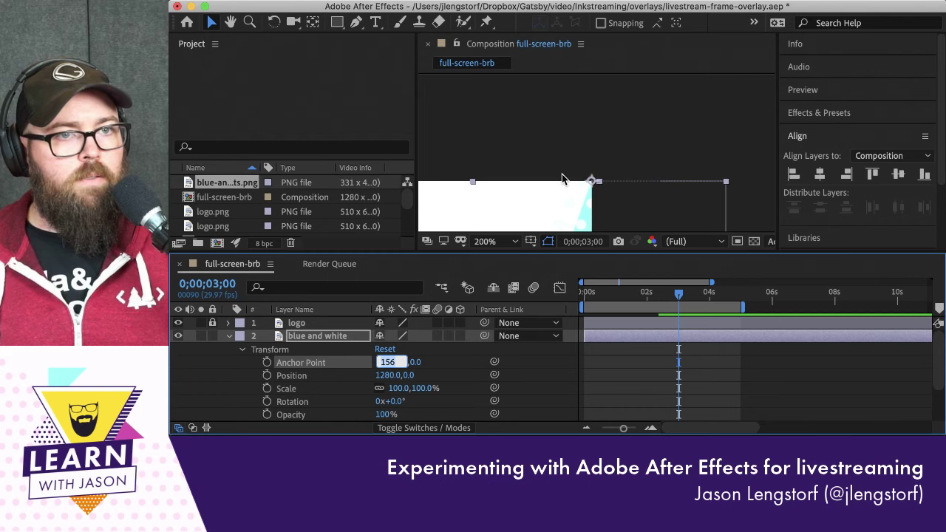
pyautogui.click(846, 174)
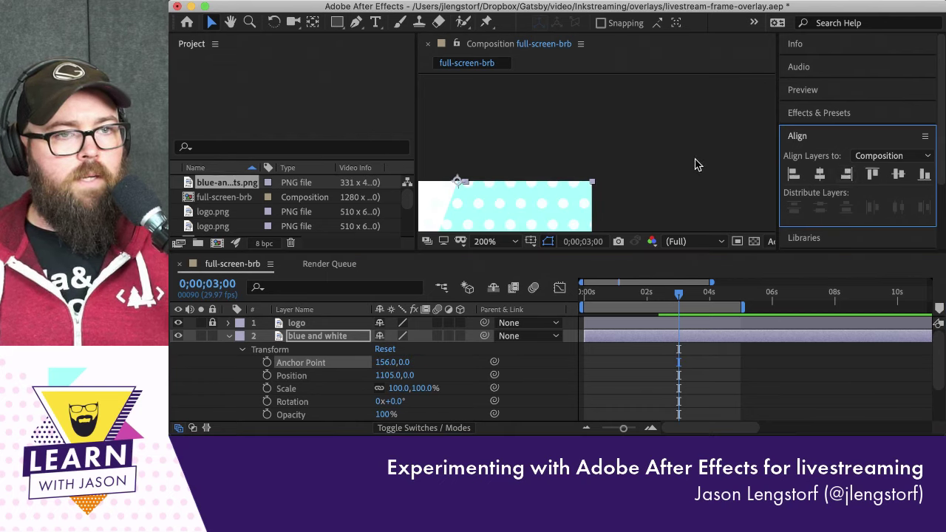
pyautogui.scroll(-4, 695, 165)
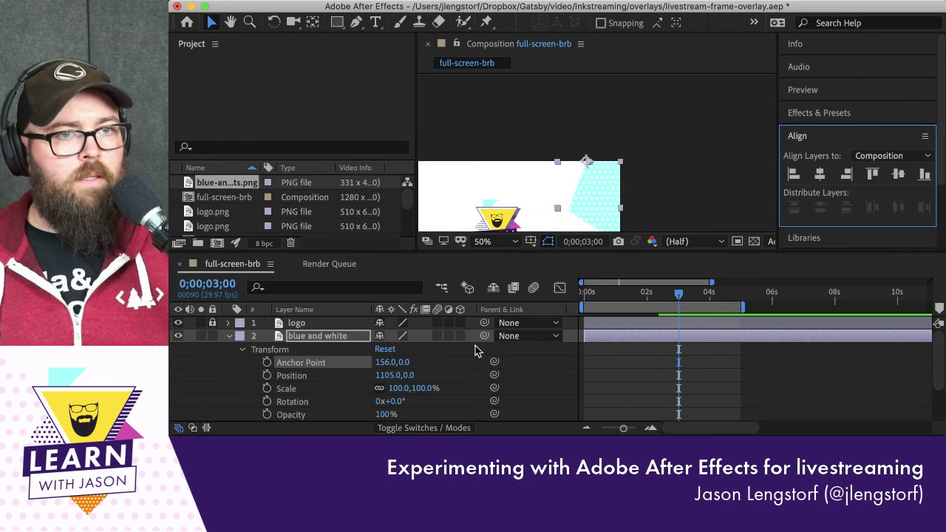
# Keyframe Position and Rotation at 3s, then at about 1;02 set Position 1289,0 and Rotation -100°
pyautogui.click(266, 375)
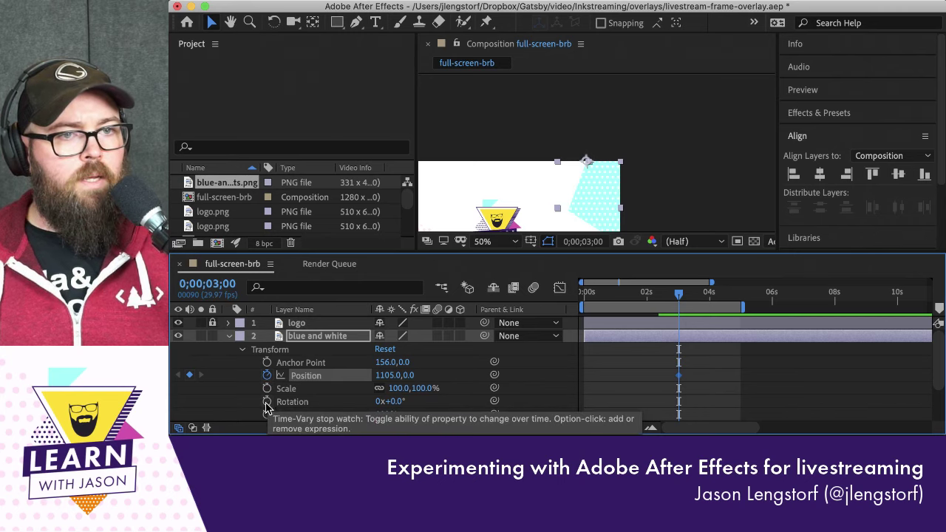
pyautogui.click(267, 401)
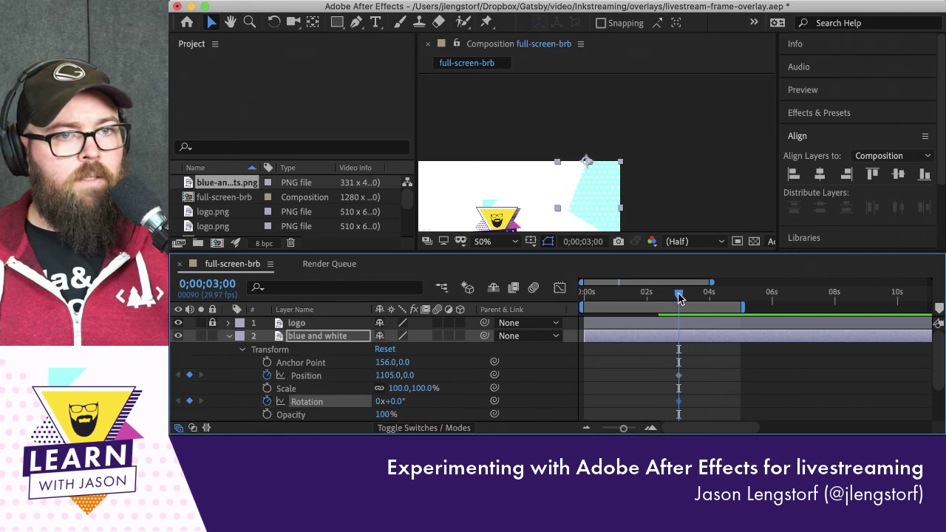
pyautogui.moveTo(678, 298); pyautogui.dragTo(617, 303)
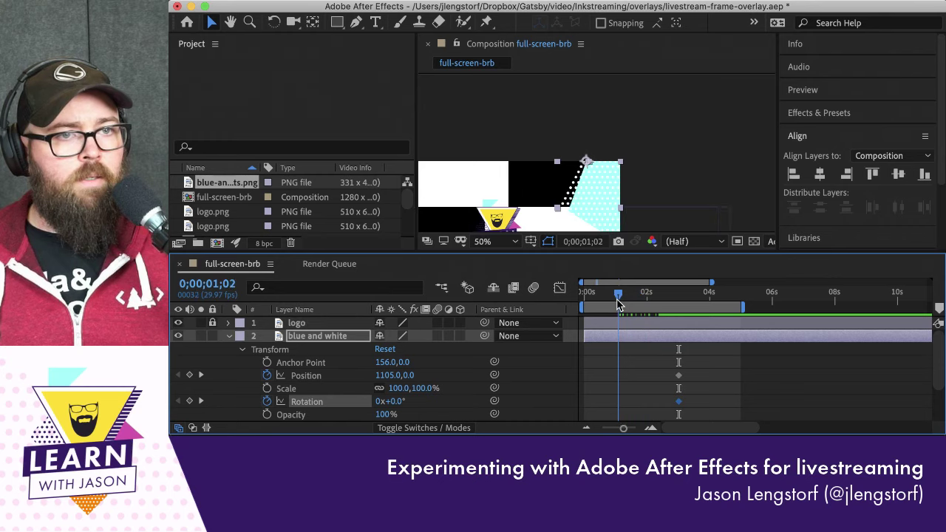
pyautogui.click(305, 376)
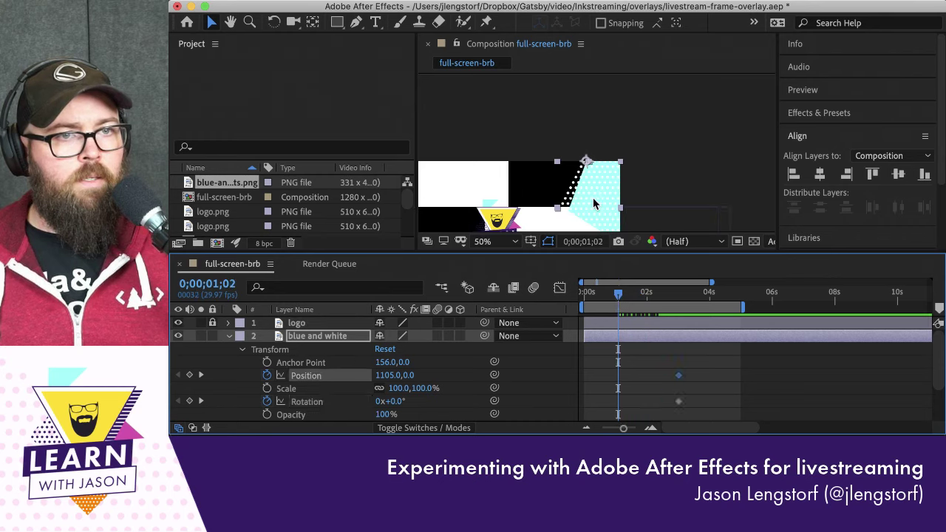
pyautogui.moveTo(594, 203); pyautogui.dragTo(630, 206)
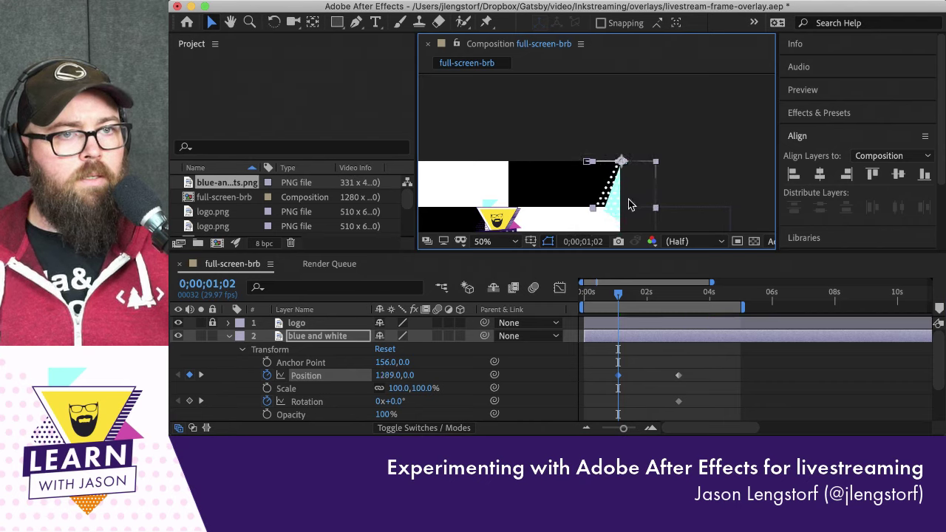
pyautogui.click(392, 401)
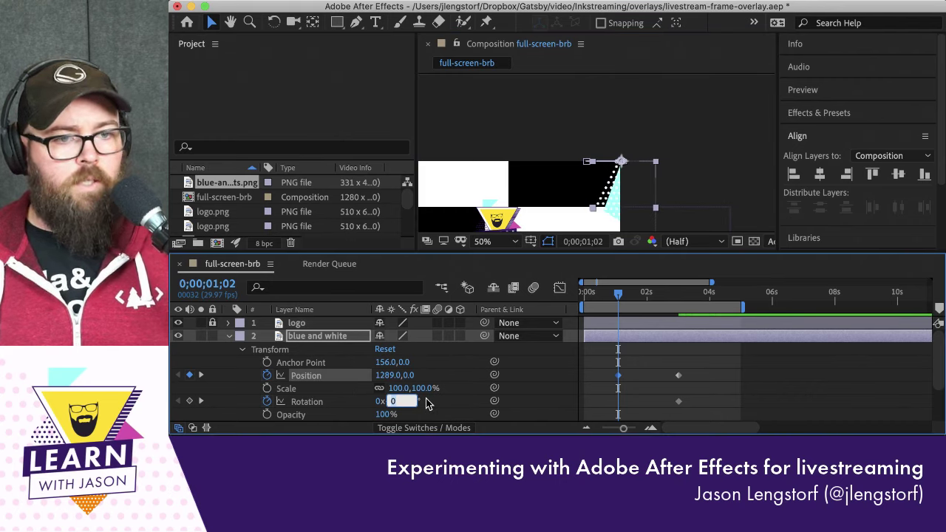
pyautogui.write('-100')
pyautogui.press('Tab')
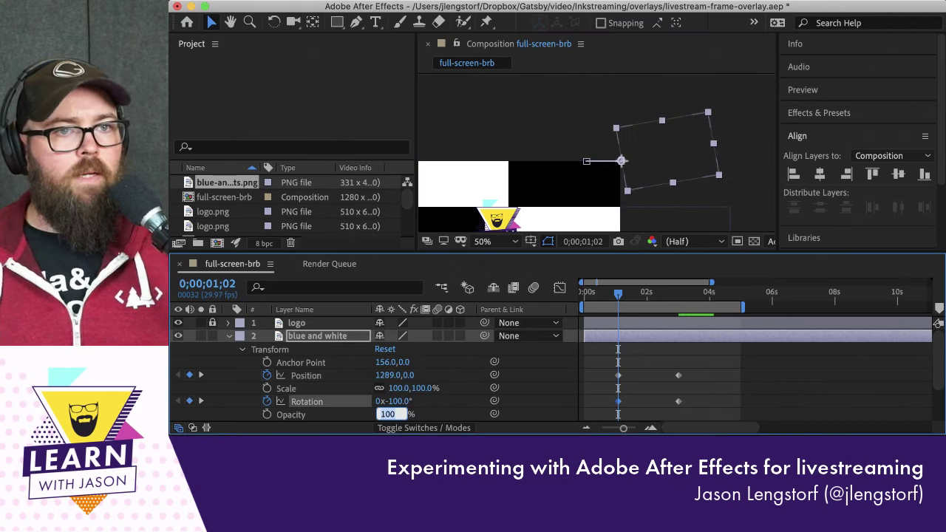
# Preview the swing-in and select the Position and Rotation keyframes
pyautogui.click(515, 134)
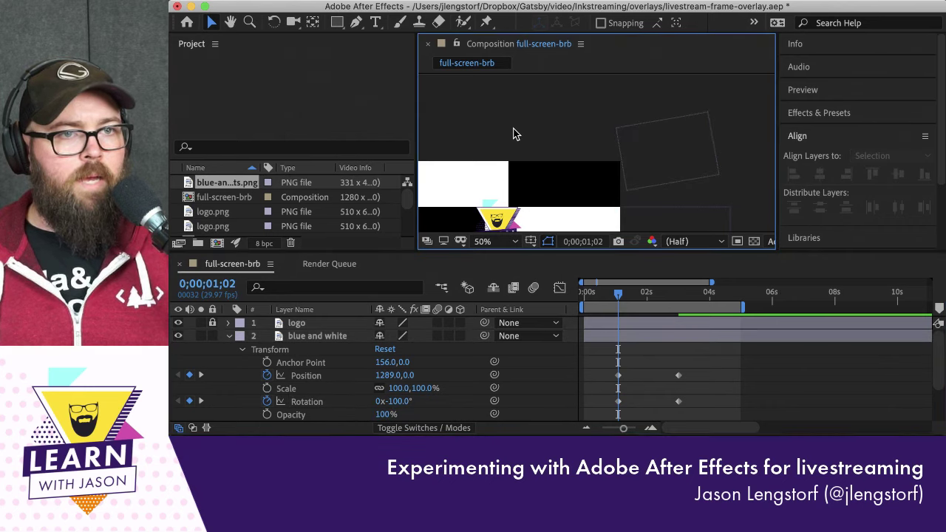
pyautogui.press('space')
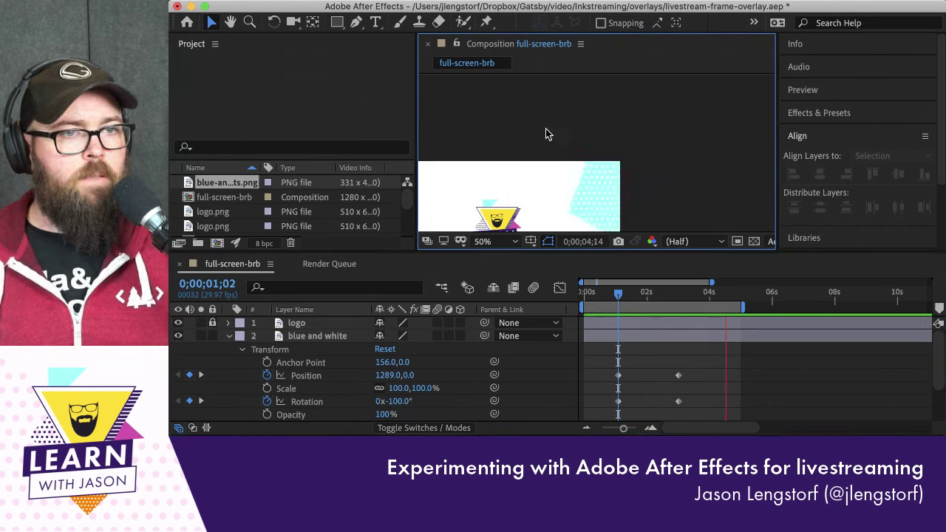
pyautogui.click(306, 375)
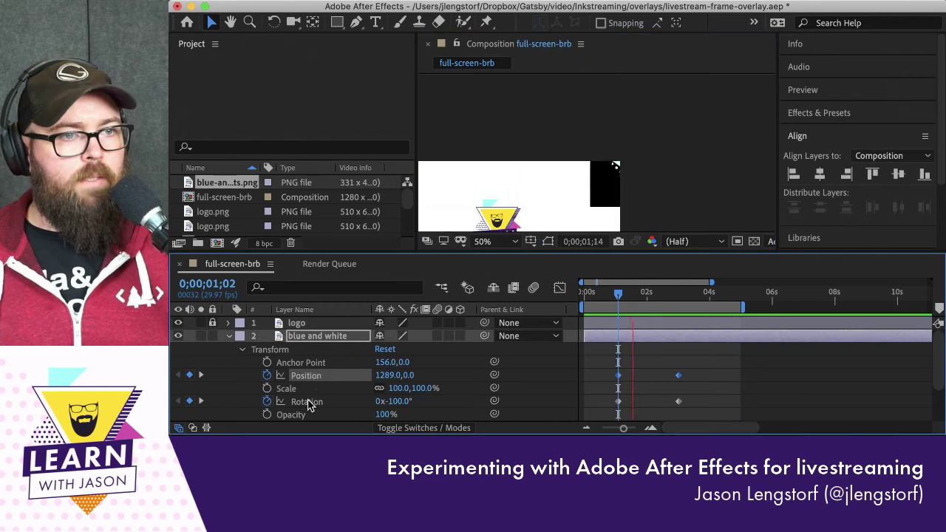
pyautogui.keyDown('shift'); pyautogui.click(307, 403); pyautogui.keyUp('shift')
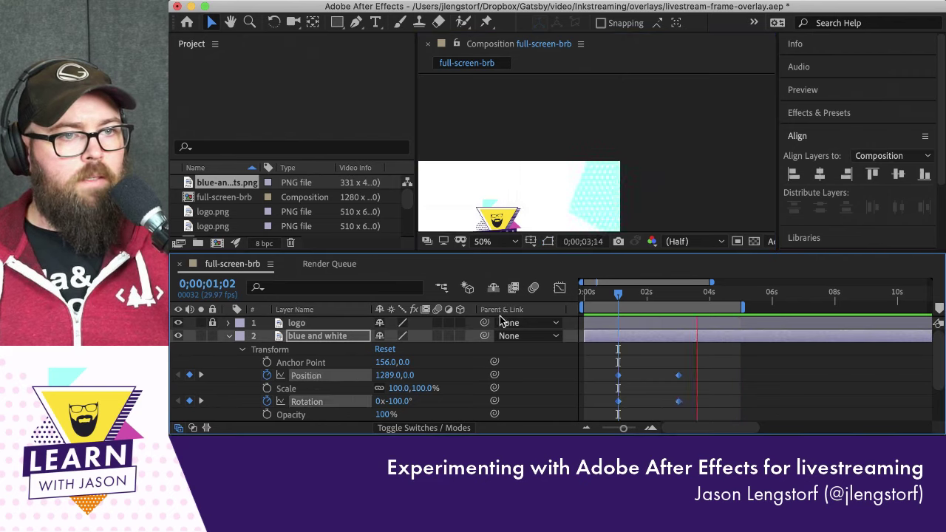
# In the Graph Editor, apply Easy Ease to both Rotation keyframes for an S-curve
pyautogui.click(322, 379)
pyautogui.click(559, 286)
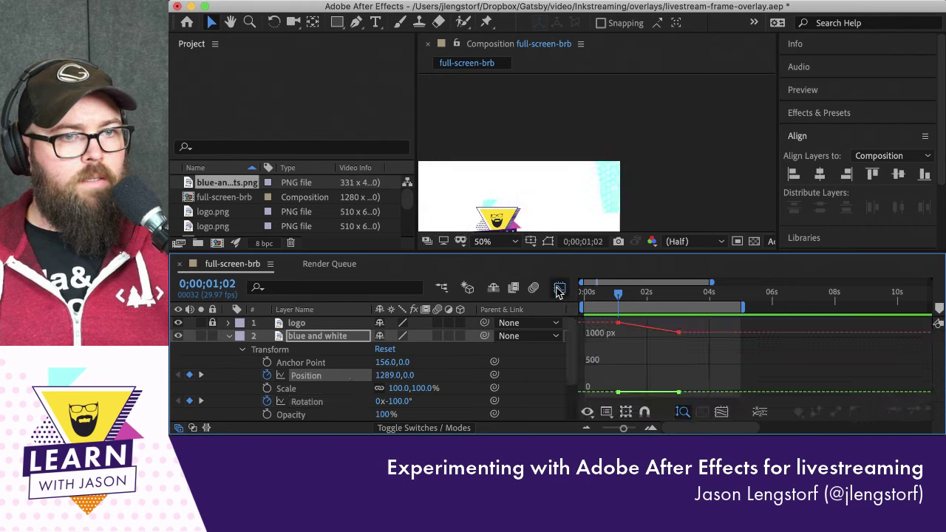
pyautogui.click(679, 333)
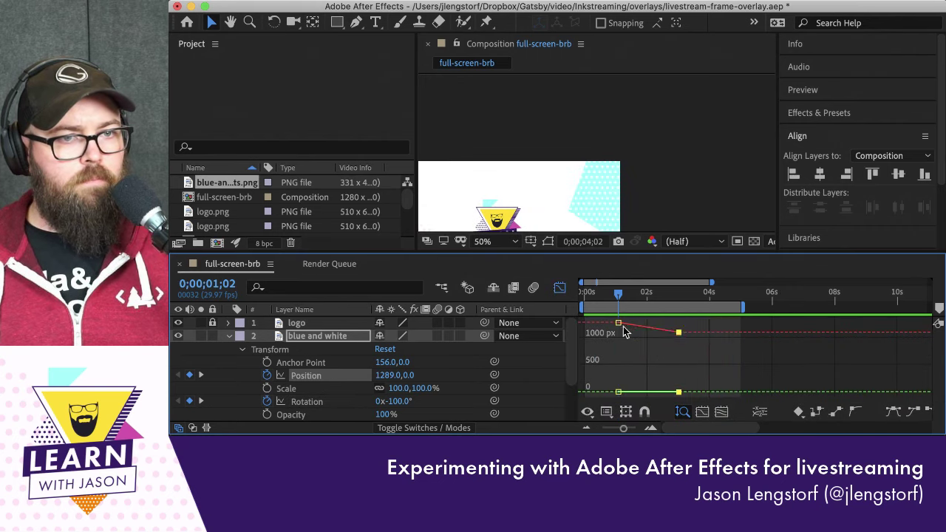
pyautogui.keyDown('shift'); pyautogui.click(618, 323); pyautogui.keyUp('shift')
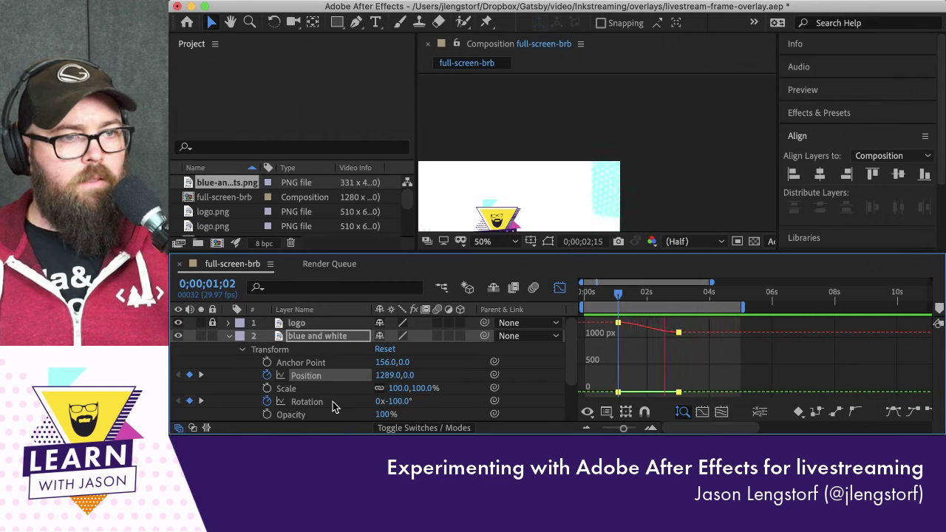
pyautogui.click(307, 401)
pyautogui.click(678, 324)
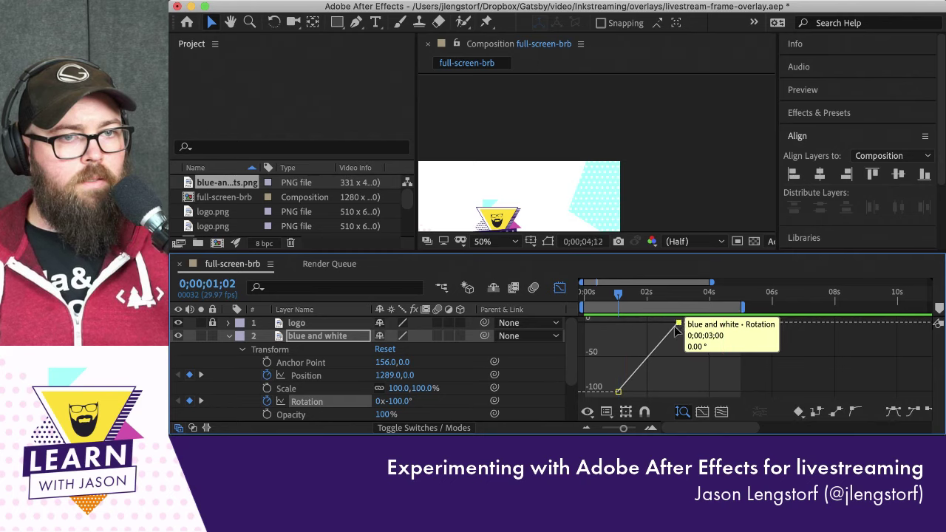
pyautogui.keyDown('shift'); pyautogui.click(619, 392); pyautogui.keyUp('shift')
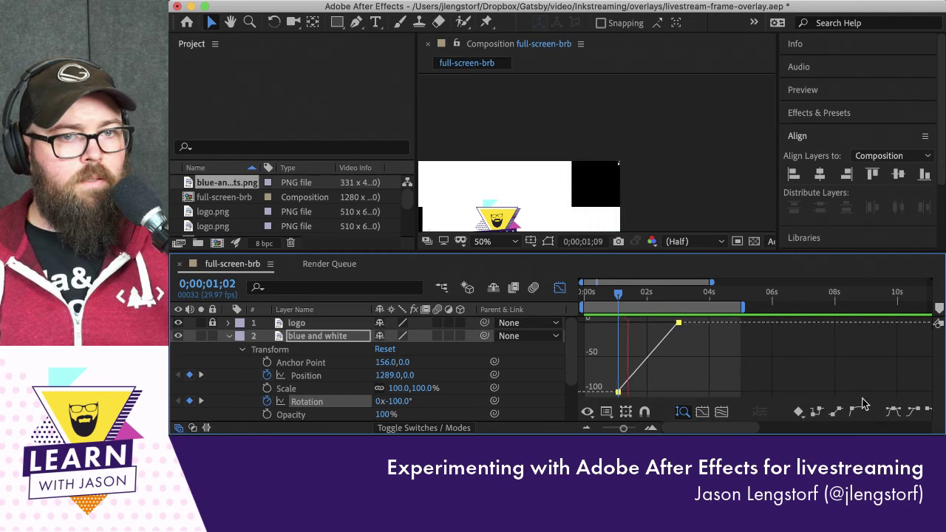
pyautogui.click(892, 411)
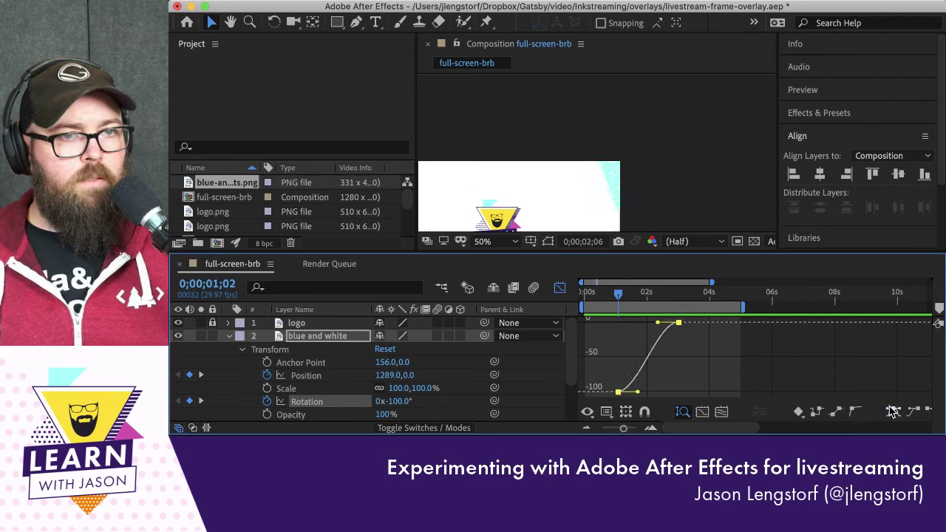
# Restart the animation preview and switch to the Hand tool for panning
pyautogui.click(745, 192)
pyautogui.press('h')
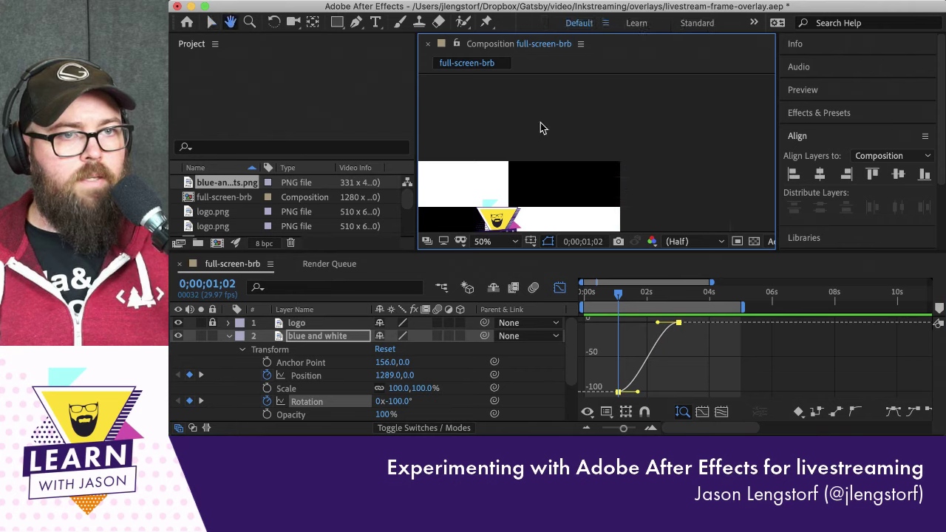
pyautogui.press('space')
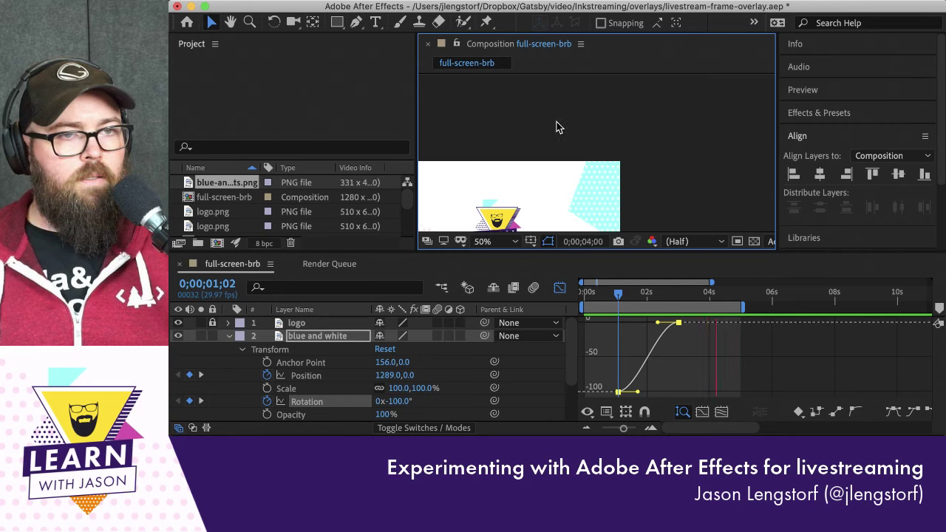
pyautogui.press('h')
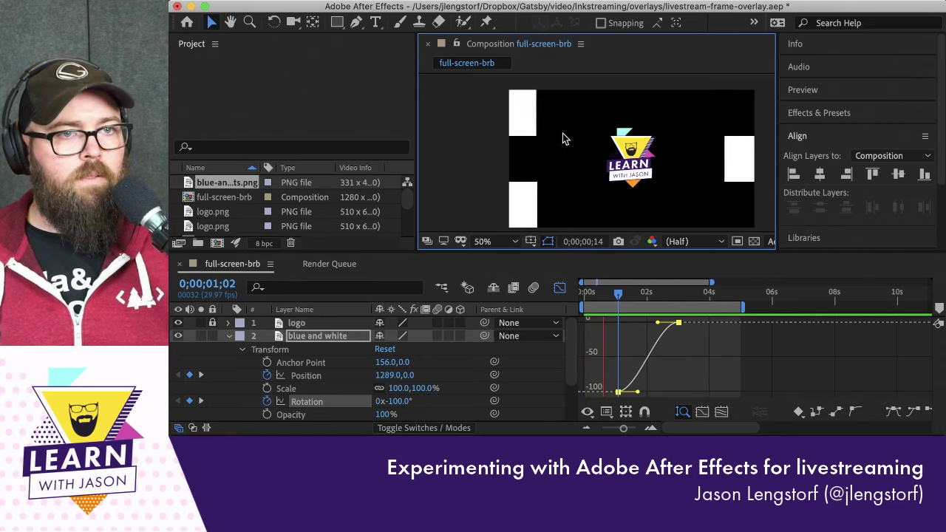
# Pan the composition view, return to the Selection tool, and collapse layer 2's Transform properties
pyautogui.moveTo(493, 159); pyautogui.dragTo(451, 155)
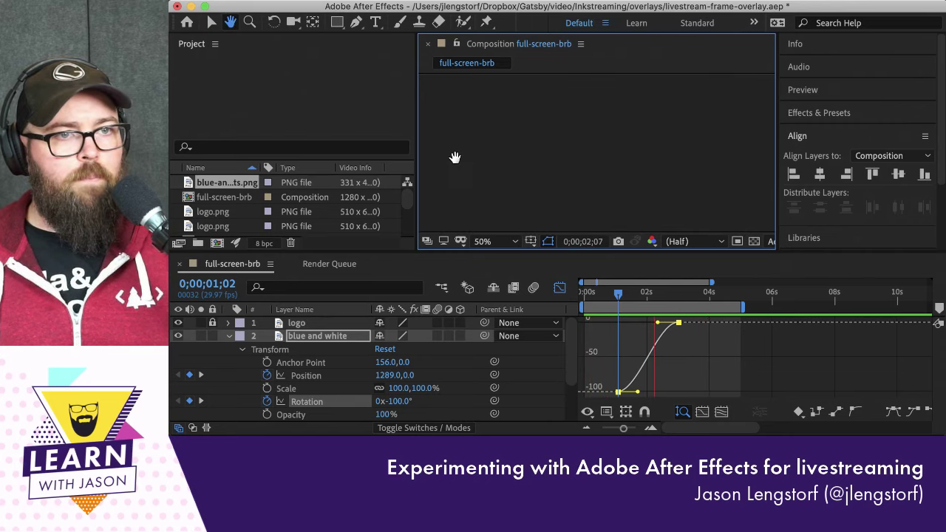
pyautogui.press('v')
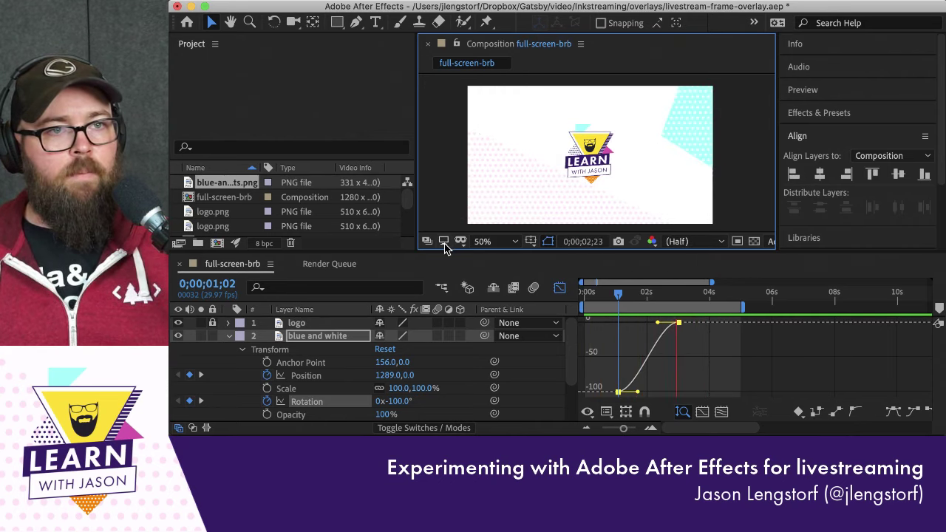
pyautogui.click(229, 337)
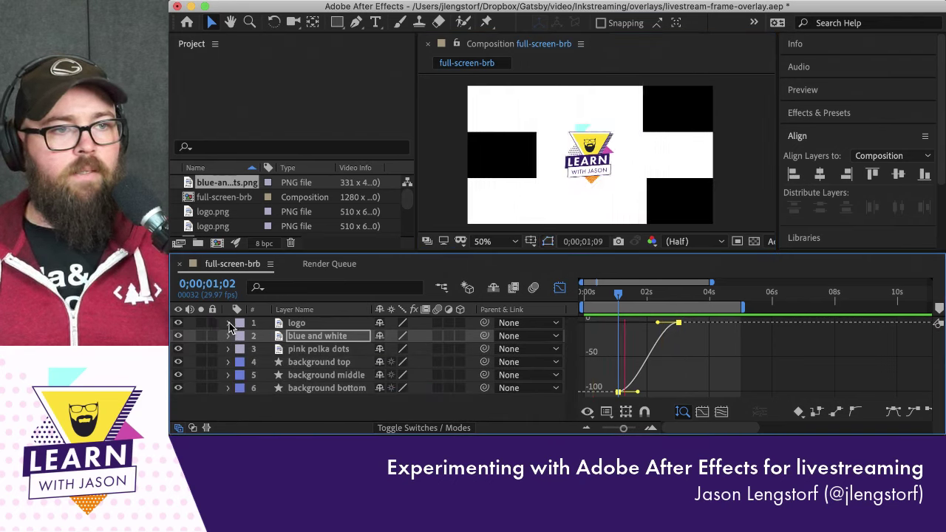
# Keyframe the logo's Scale from 0% at 1;02 to 54.5% at 3;21, plus a Rotation keyframe at 3;17
pyautogui.click(229, 323)
pyautogui.click(243, 337)
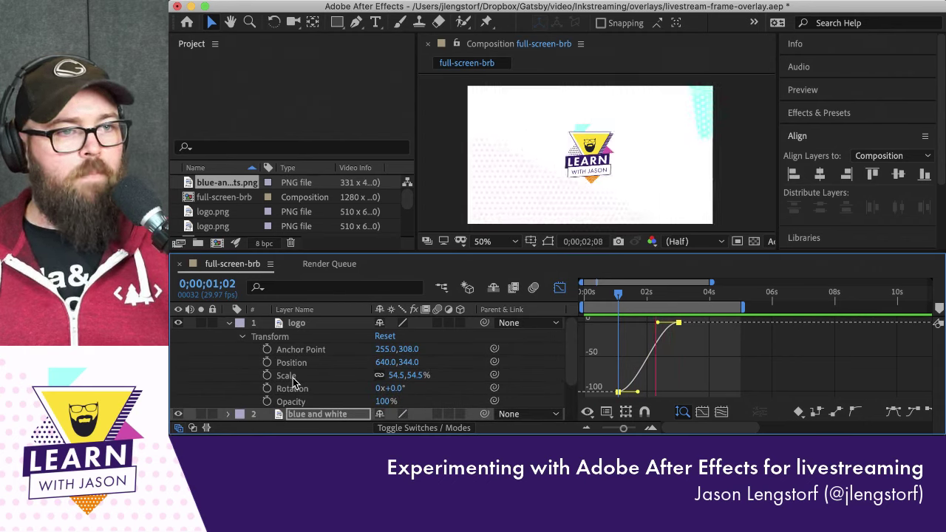
pyautogui.press('space')
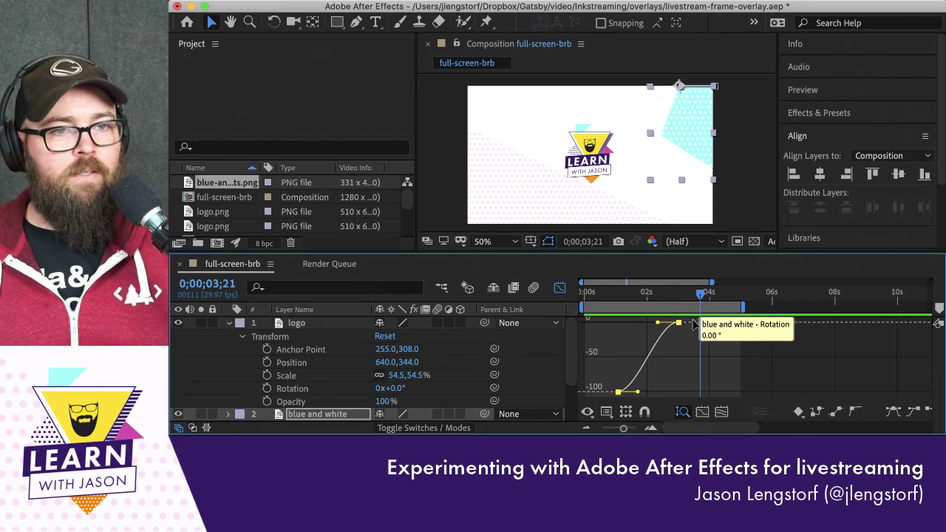
pyautogui.click(558, 292)
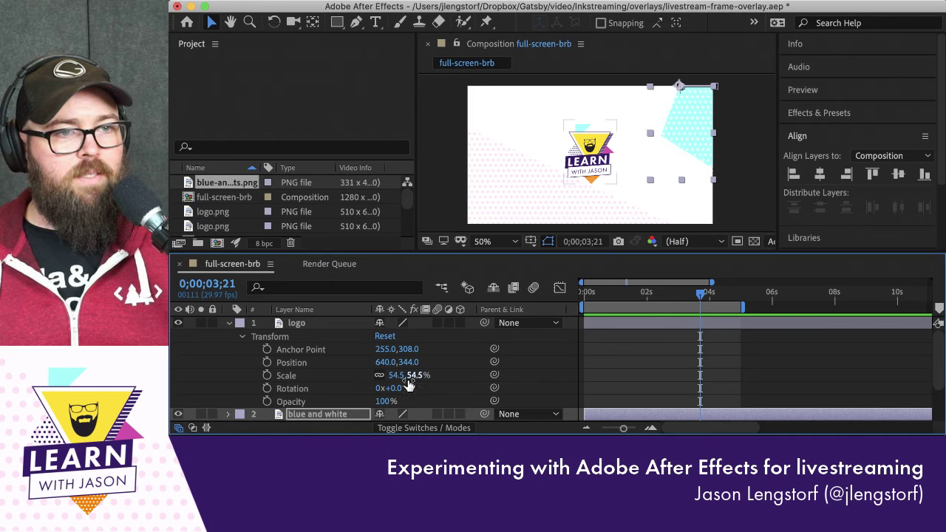
pyautogui.click(267, 375)
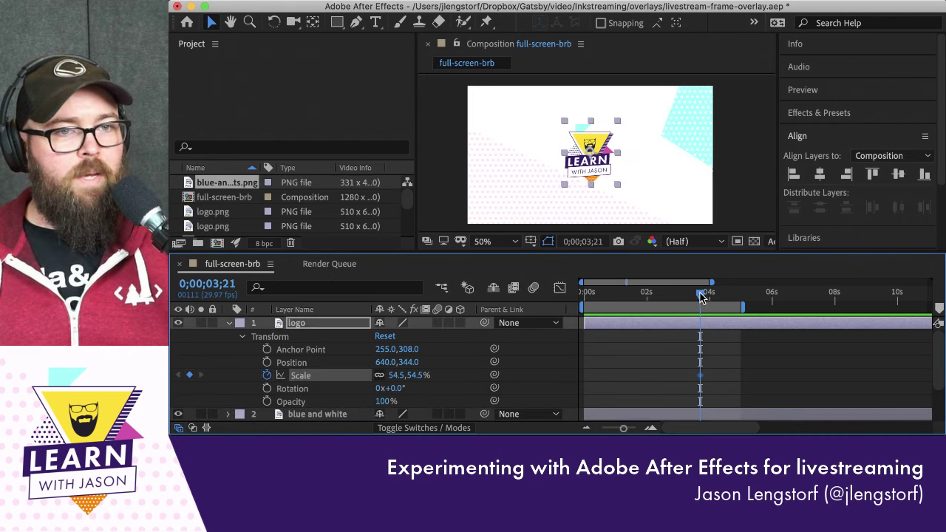
pyautogui.moveTo(674, 297); pyautogui.dragTo(619, 297)
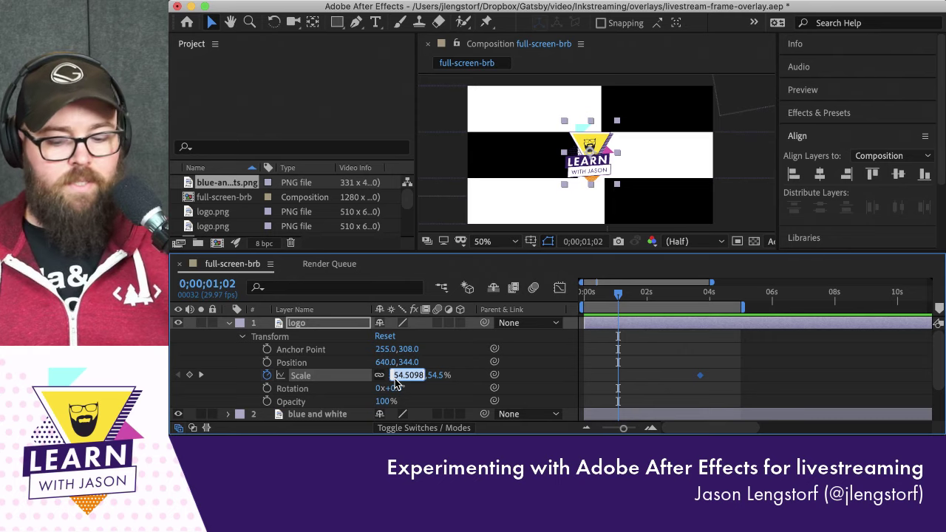
pyautogui.press('Tab')
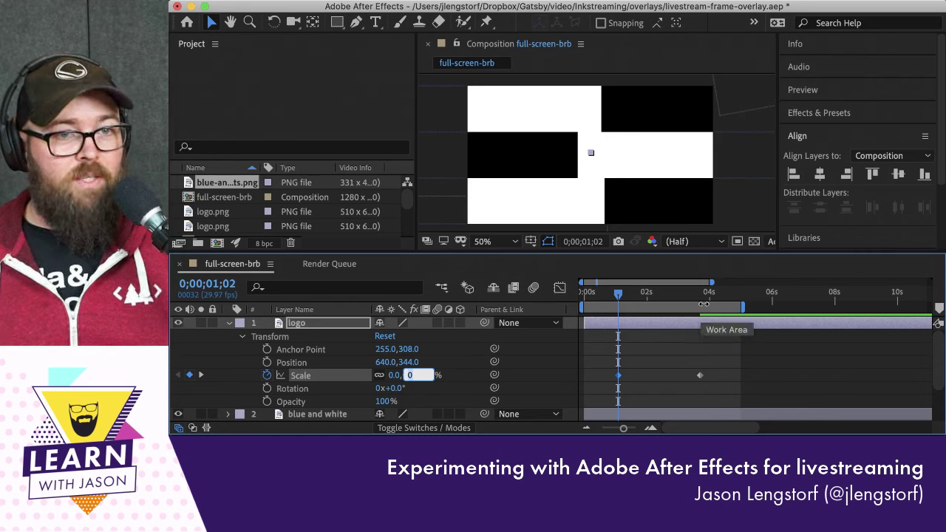
pyautogui.moveTo(706, 298); pyautogui.dragTo(696, 297)
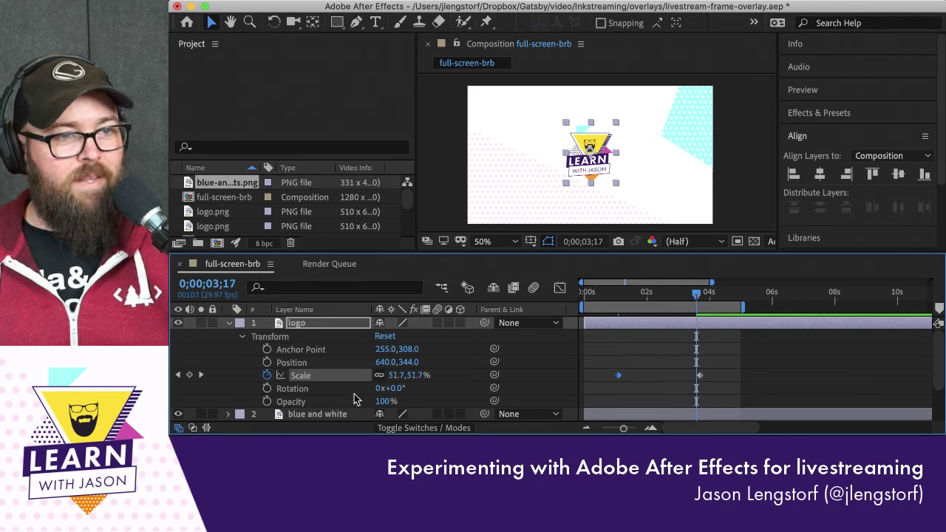
pyautogui.click(267, 388)
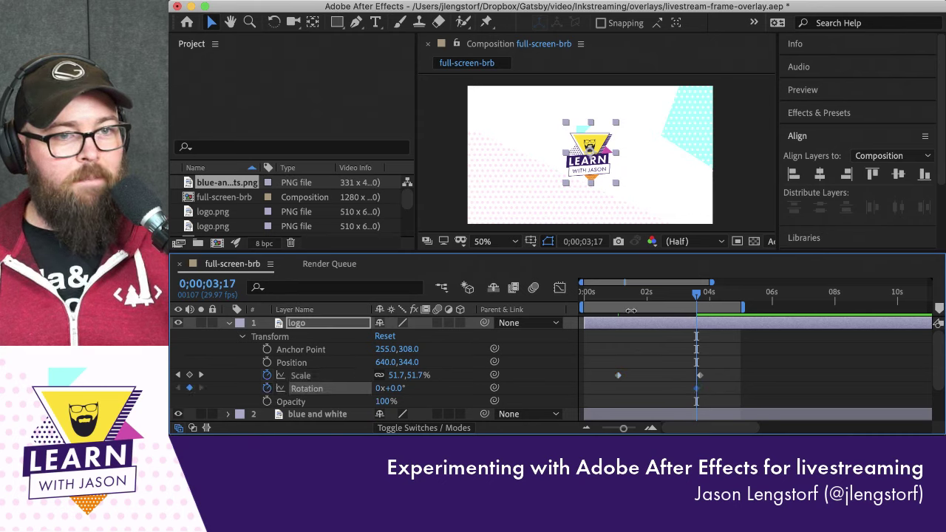
# At 0;29, enter 360*9.5 as the logo's starting Rotation and preview the spin
pyautogui.moveTo(697, 300); pyautogui.dragTo(615, 309)
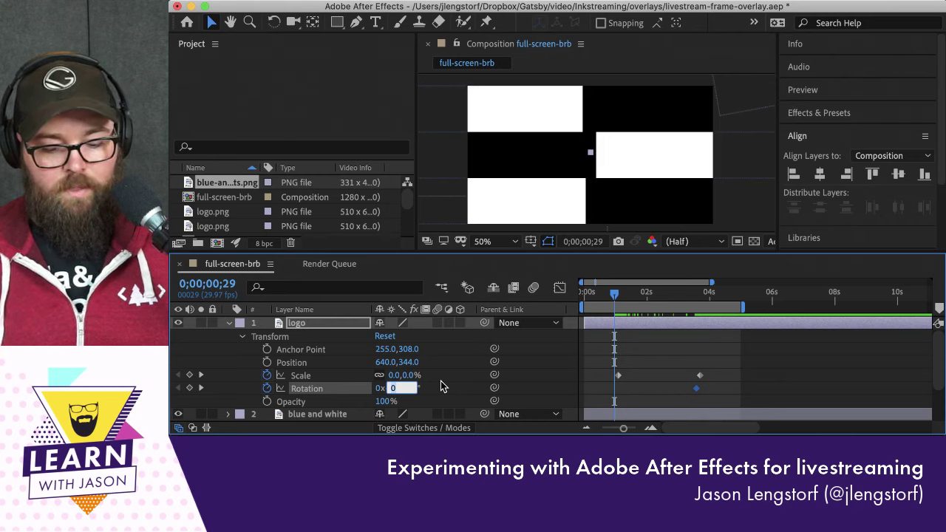
pyautogui.write('36')
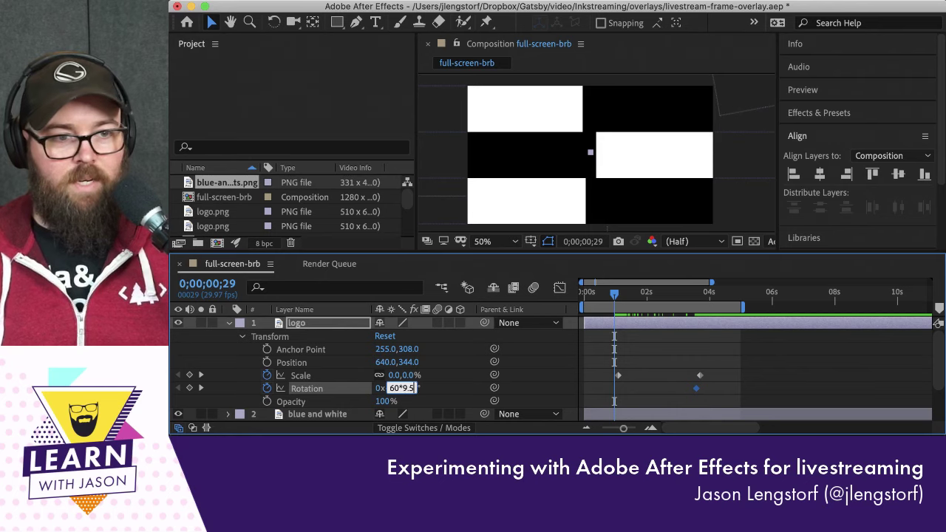
pyautogui.write('0*9.5')
pyautogui.press('Tab')
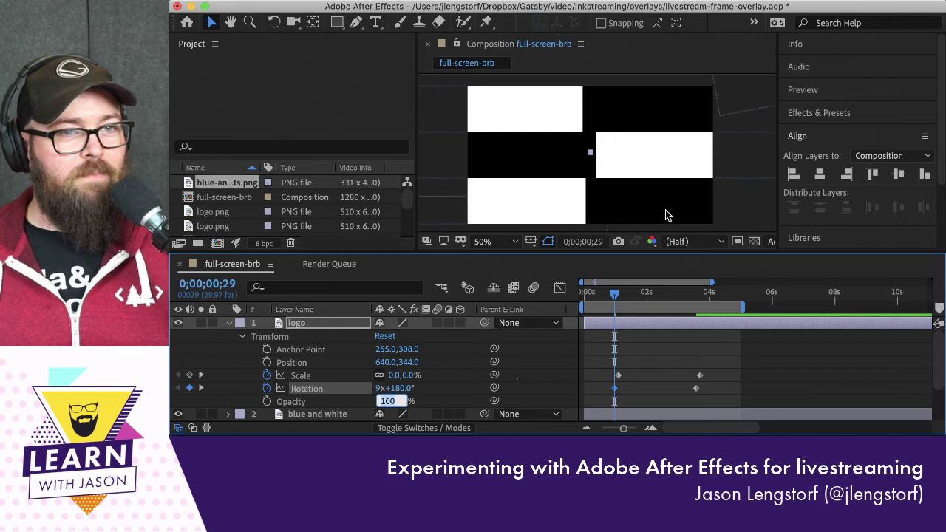
pyautogui.click(614, 86)
pyautogui.press('space')
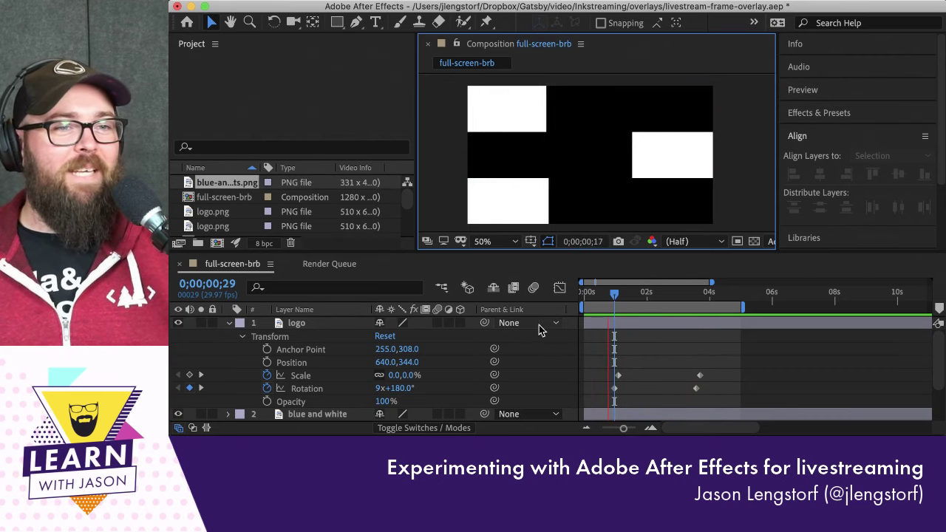
# Reduce the rotation to 5 revolutions, keeping 180°, so it reads 5x+180°
pyautogui.click(381, 390)
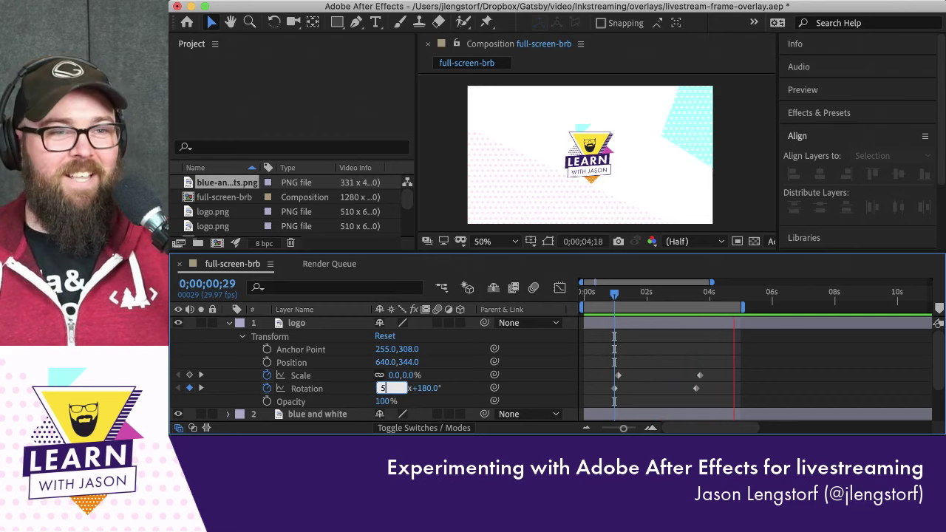
pyautogui.write('5')
pyautogui.press('Tab')
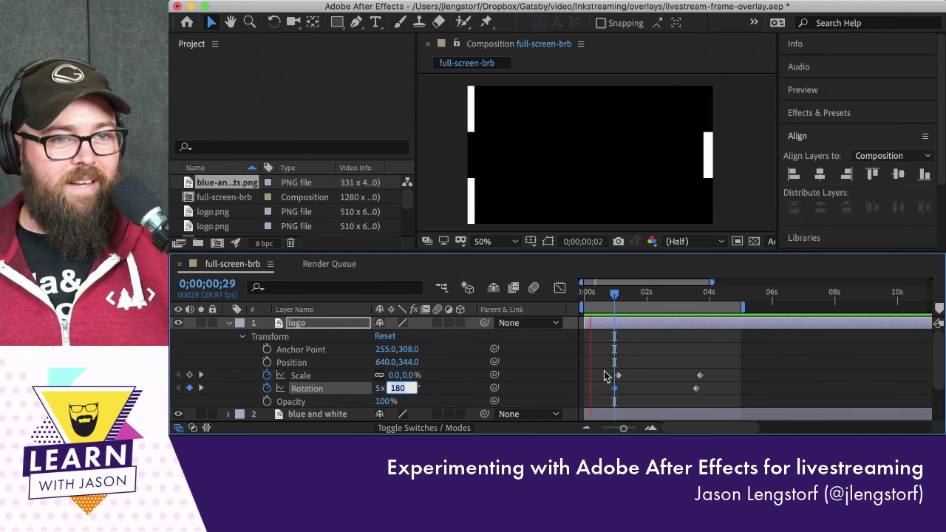
pyautogui.click(322, 392)
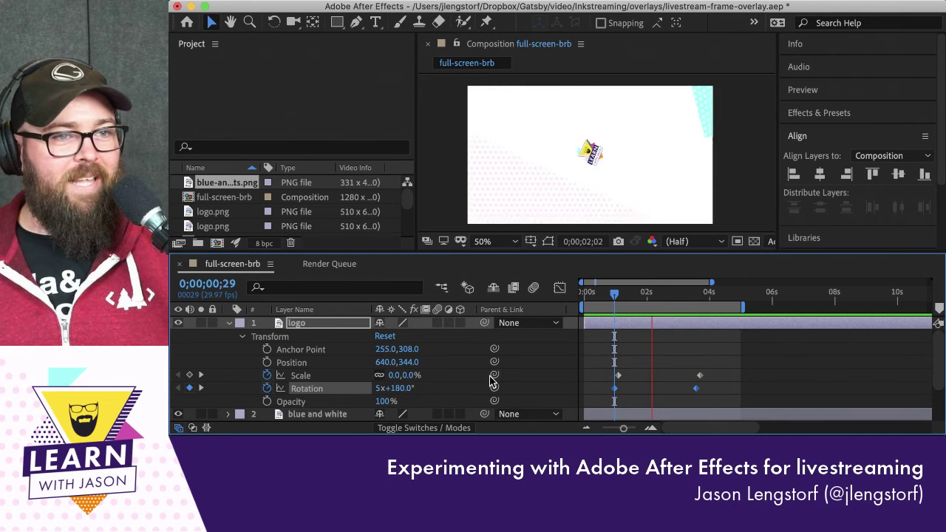
# Apply Easy Ease to the logo's Rotation keyframes and lengthen the ease into the final keyframe
pyautogui.click(560, 289)
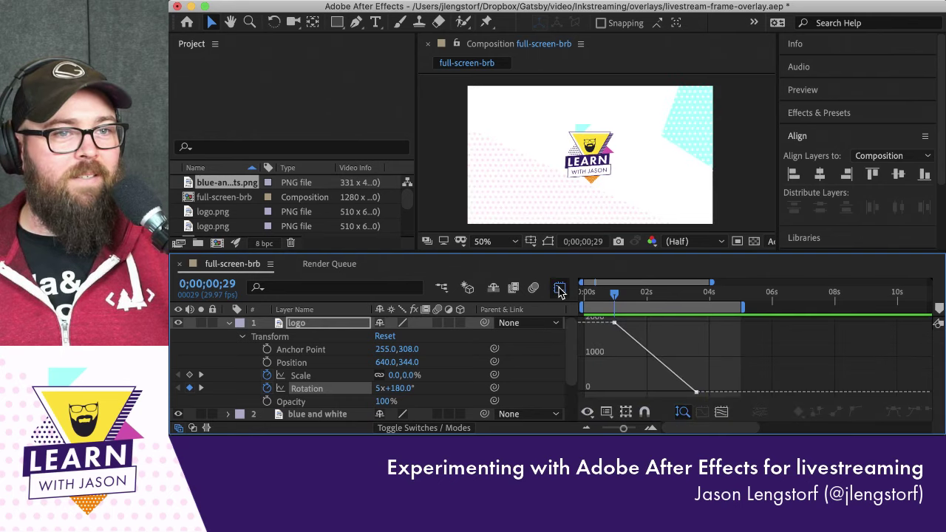
pyautogui.moveTo(613, 325)
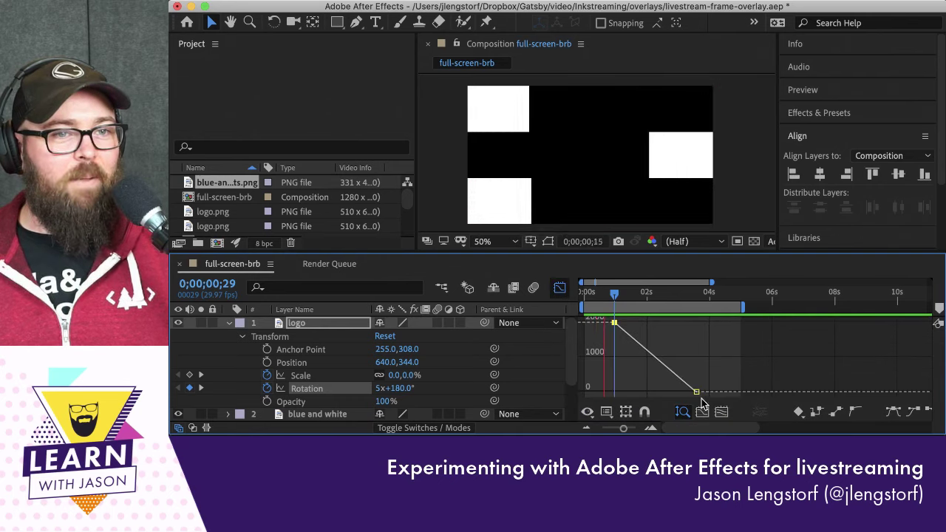
pyautogui.click(899, 414)
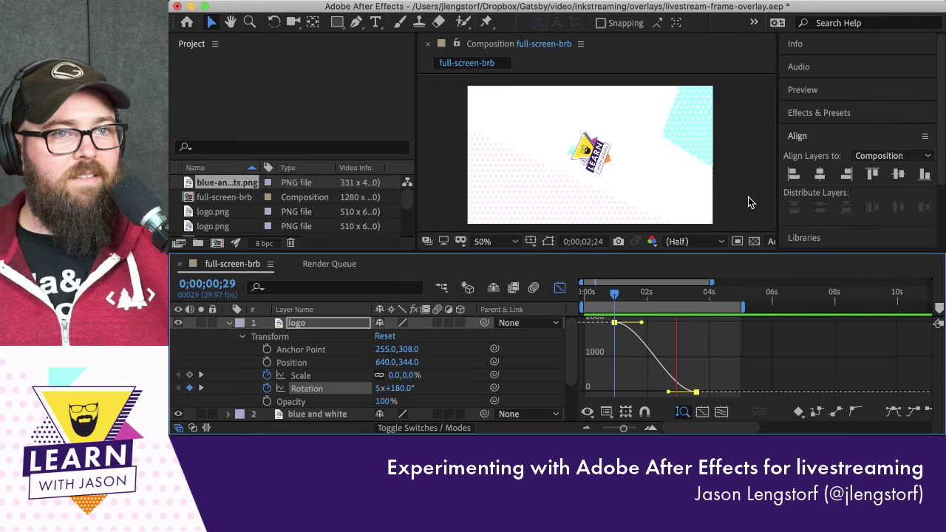
pyautogui.press('space')
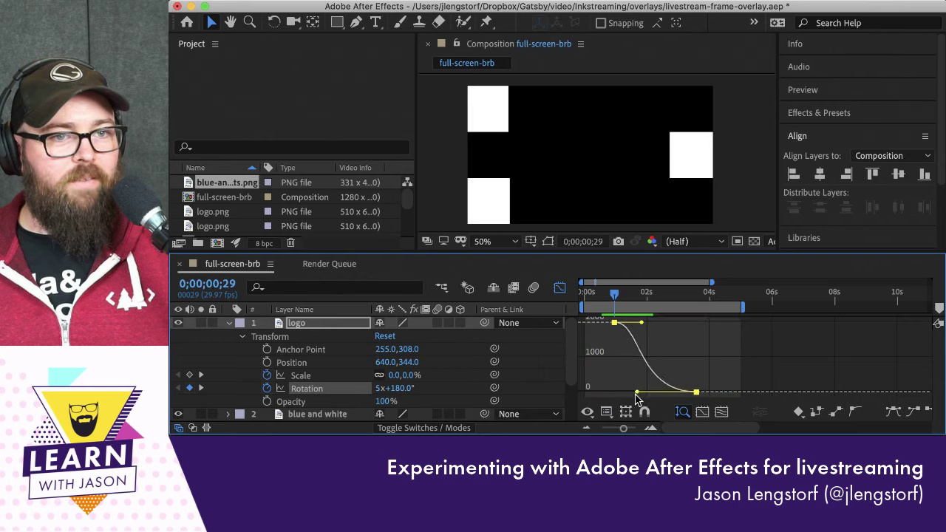
pyautogui.moveTo(636, 396); pyautogui.dragTo(628, 396)
pyautogui.press('space')
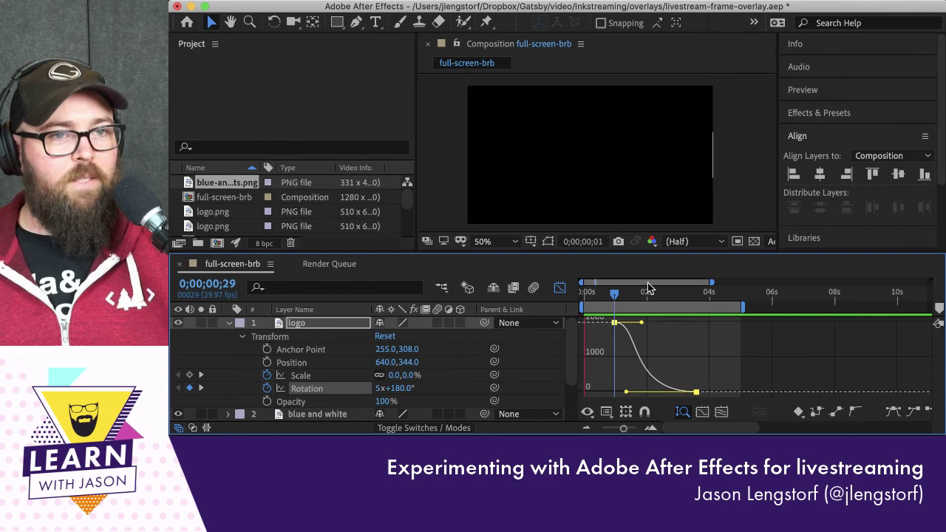
pyautogui.click(560, 288)
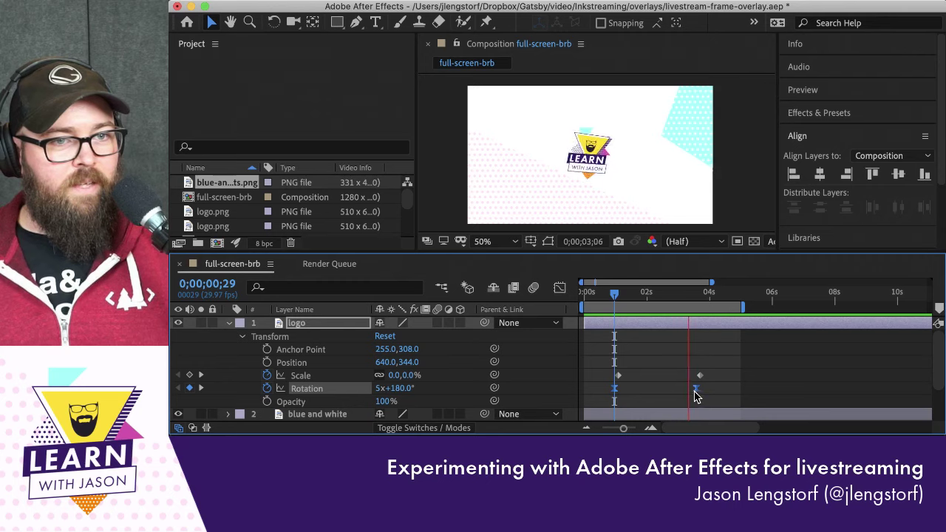
# Shift the Rotation keyframes slightly later and apply Easy Ease to the logo's Scale keyframes
pyautogui.moveTo(697, 394); pyautogui.dragTo(701, 395)
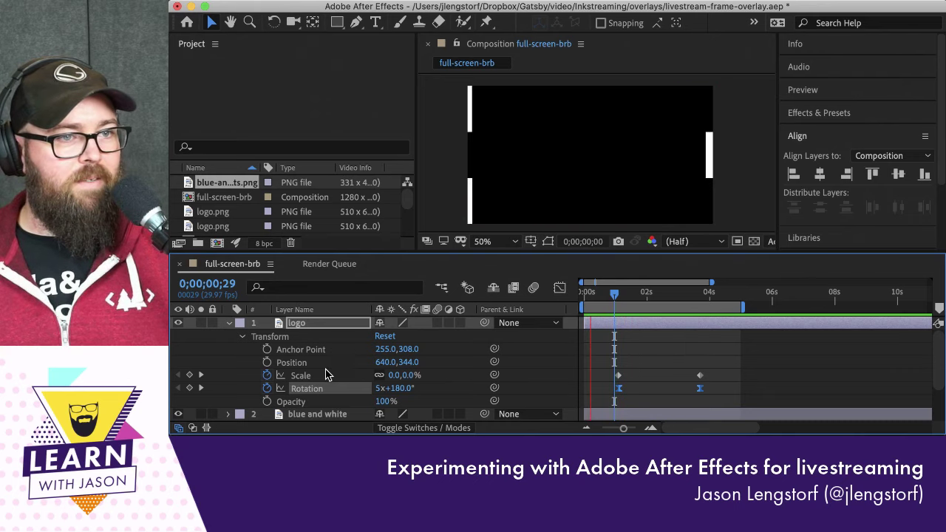
pyautogui.click(300, 376)
pyautogui.click(560, 289)
pyautogui.press('space')
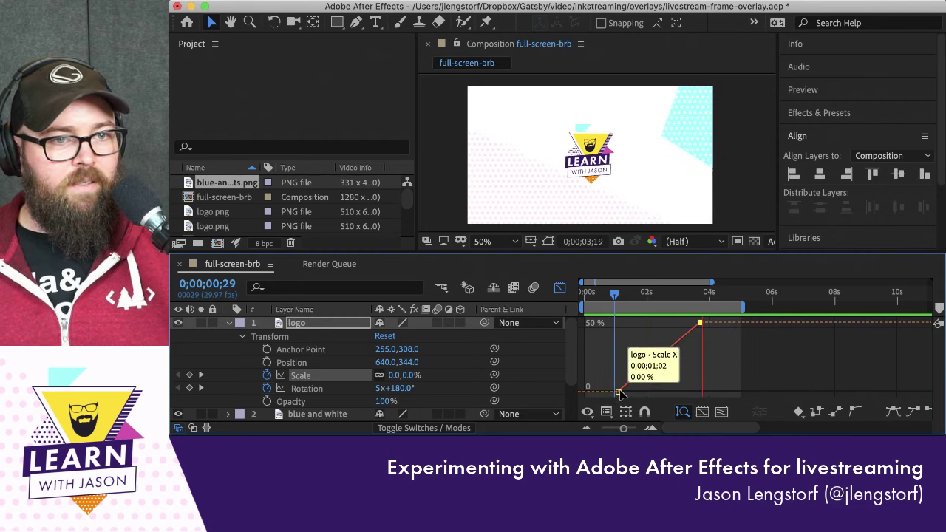
pyautogui.click(893, 412)
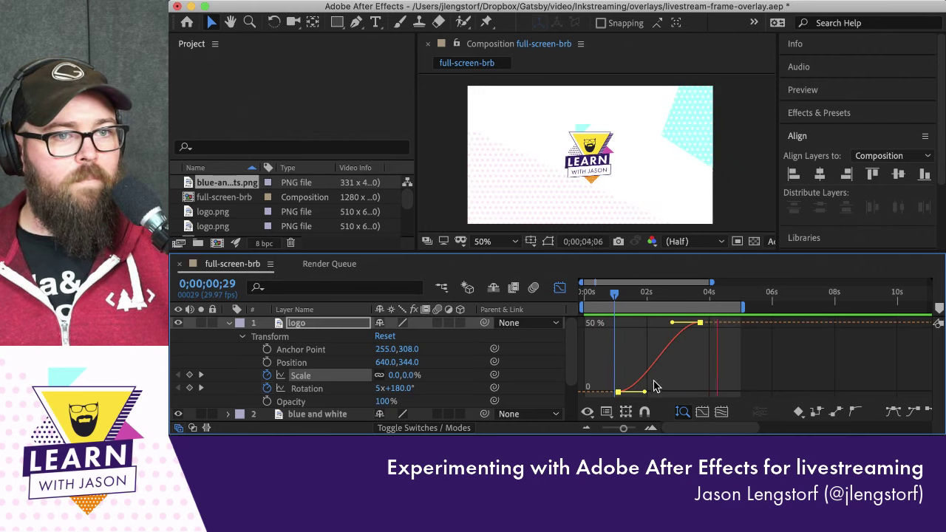
pyautogui.moveTo(645, 396); pyautogui.dragTo(680, 397)
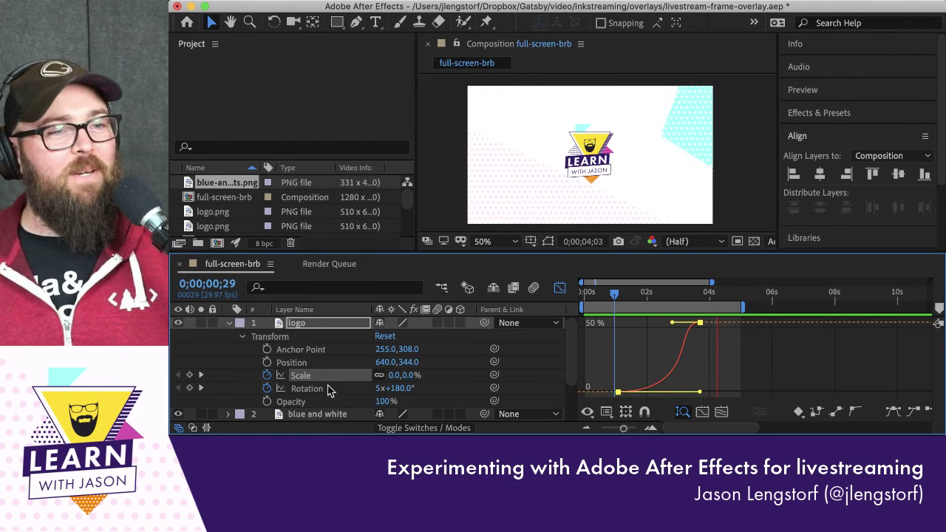
pyautogui.click(560, 287)
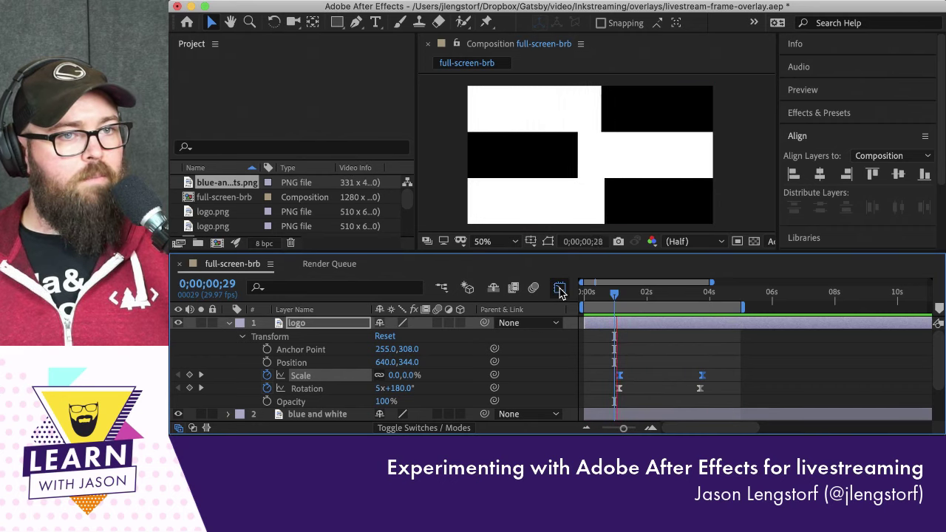
# Reshape the final Scale keyframe's handle so the curve shoots up steeply to 54.51% at 3;23
pyautogui.click(560, 288)
pyautogui.click(702, 323)
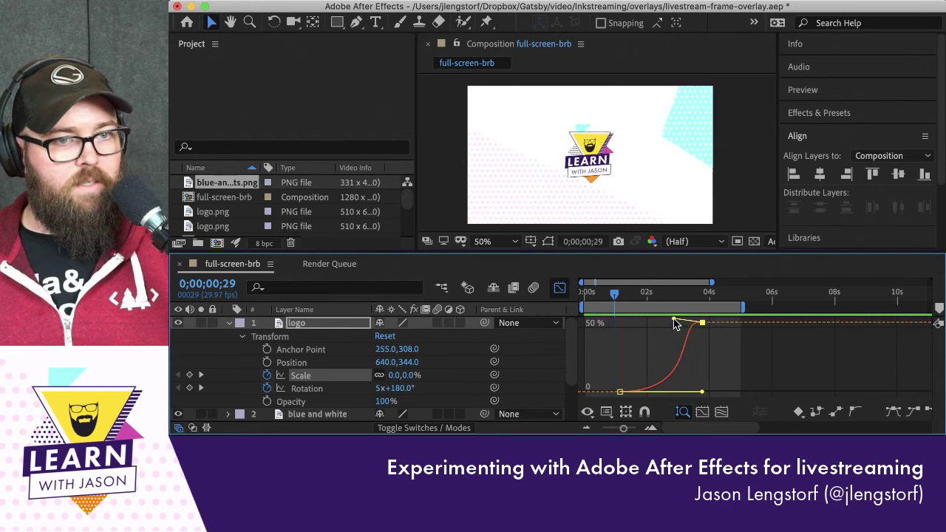
pyautogui.moveTo(673, 321); pyautogui.dragTo(699, 351)
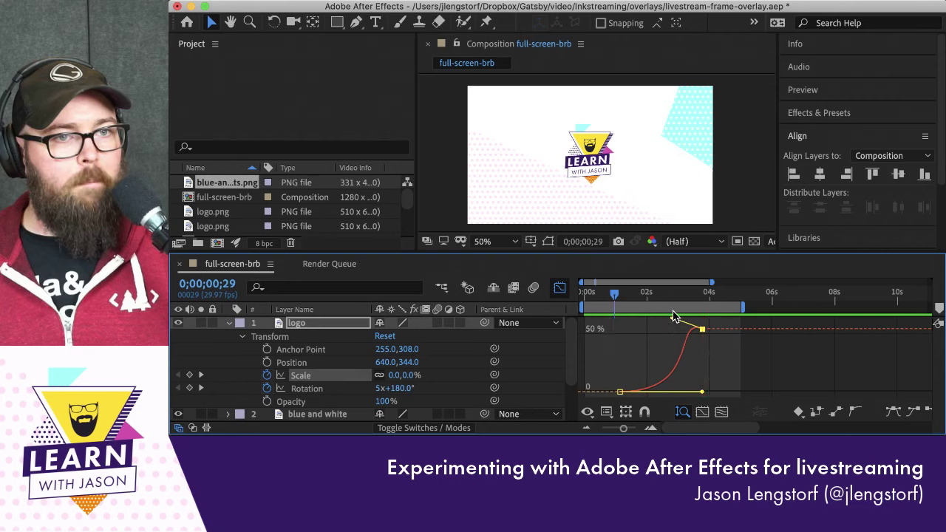
pyautogui.moveTo(674, 317); pyautogui.dragTo(682, 344)
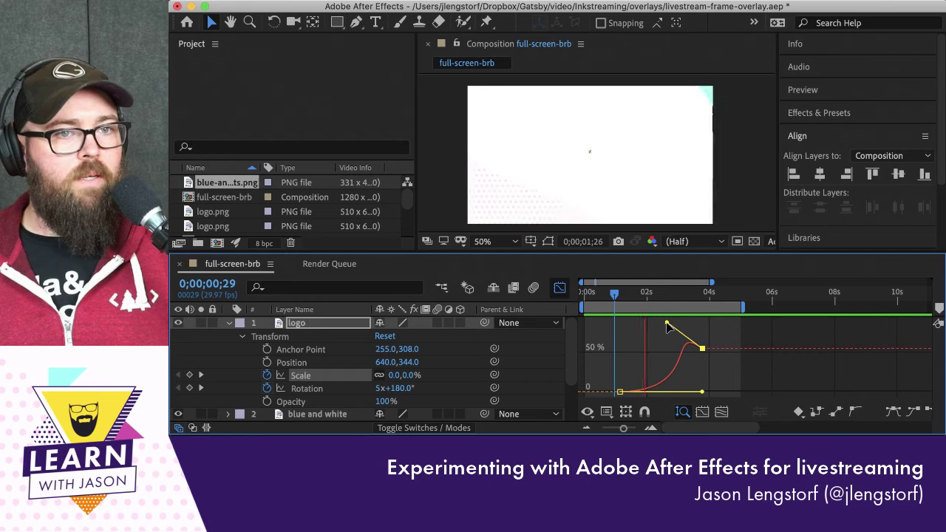
# Drag the final Rotation keyframe's Bezier handle for a longer ease into the upright landing, previewing the spin
pyautogui.click(318, 391)
pyautogui.moveTo(699, 398)
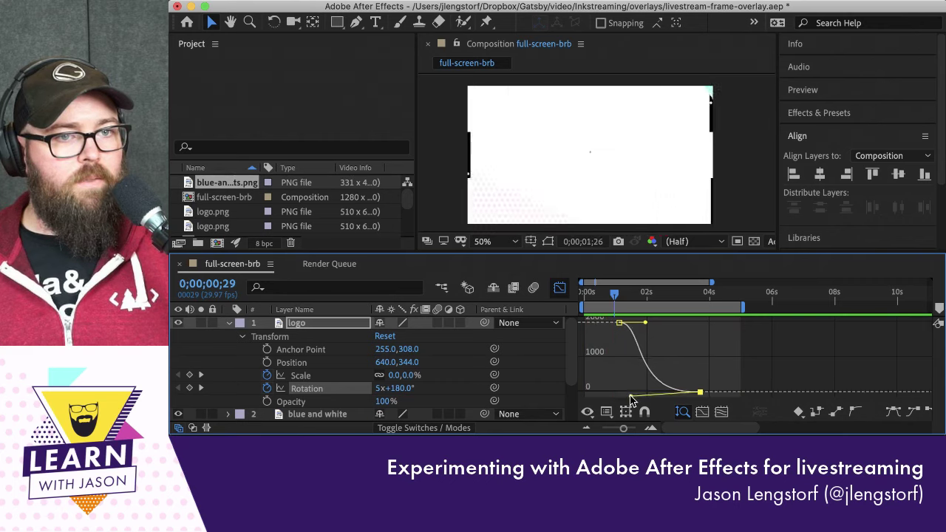
pyautogui.moveTo(631, 397); pyautogui.dragTo(658, 402)
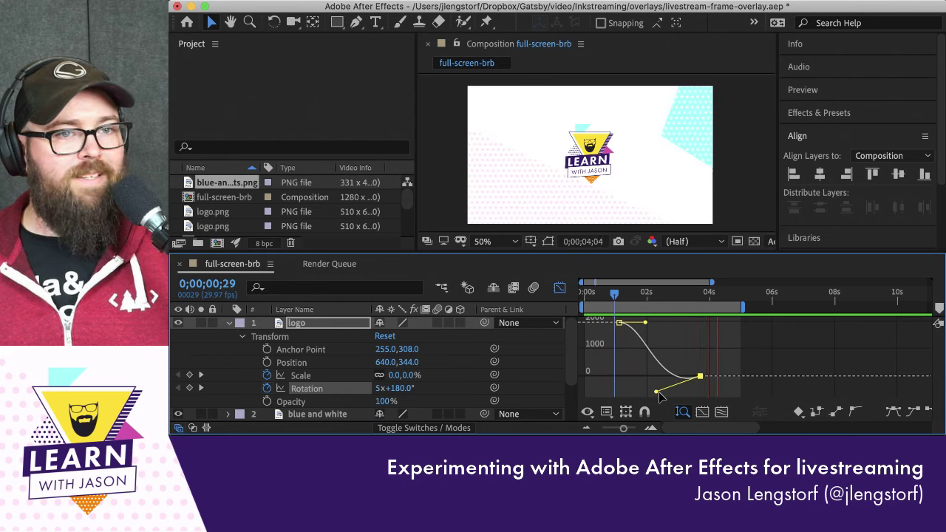
pyautogui.press('space')
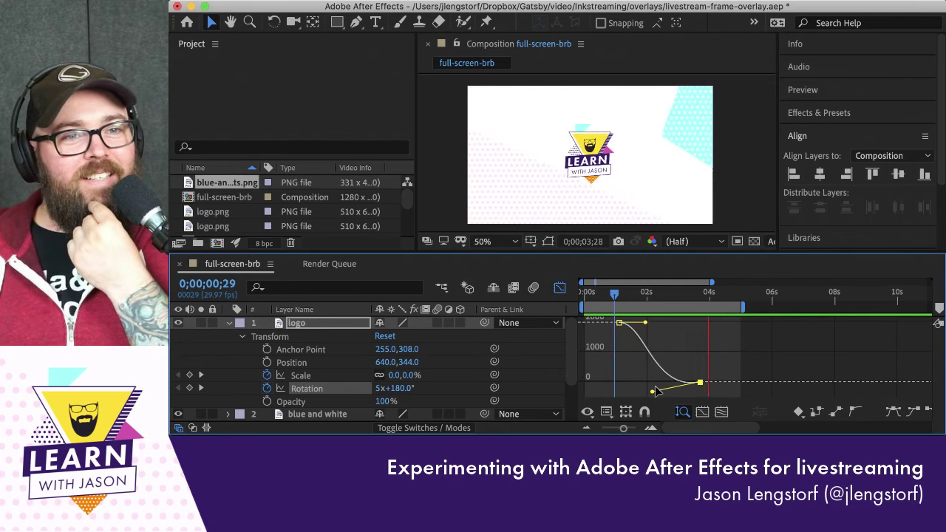
pyautogui.click(701, 380)
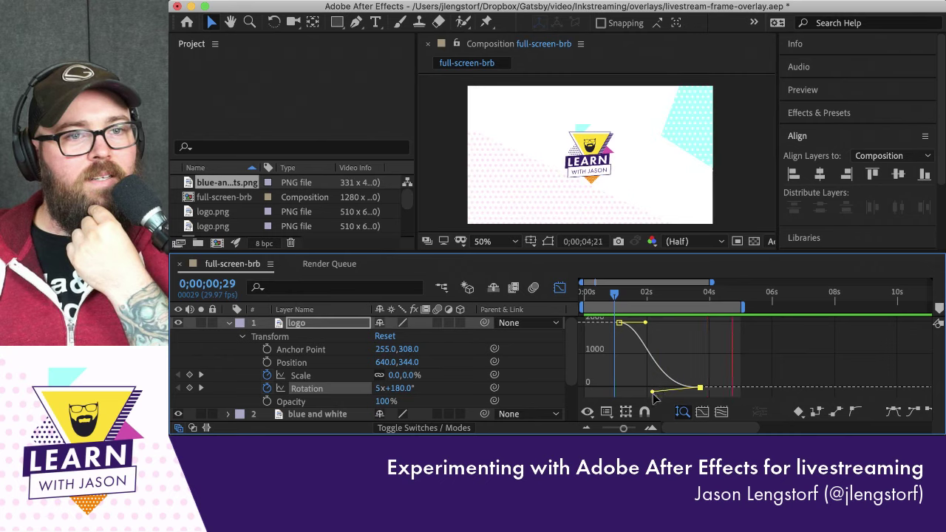
pyautogui.press('space')
pyautogui.press('space')
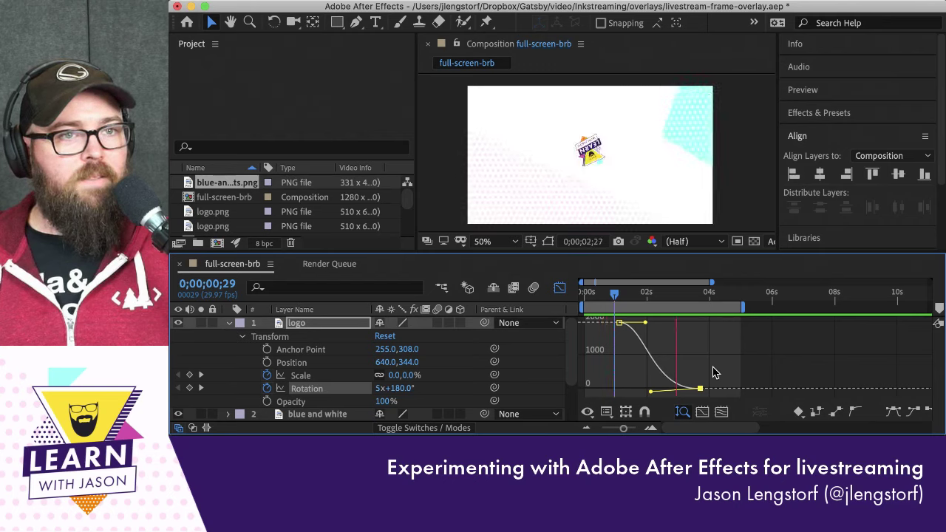
# Reshape the logo's Scale overshoot curve in the Graph Editor and preview it
pyautogui.click(303, 376)
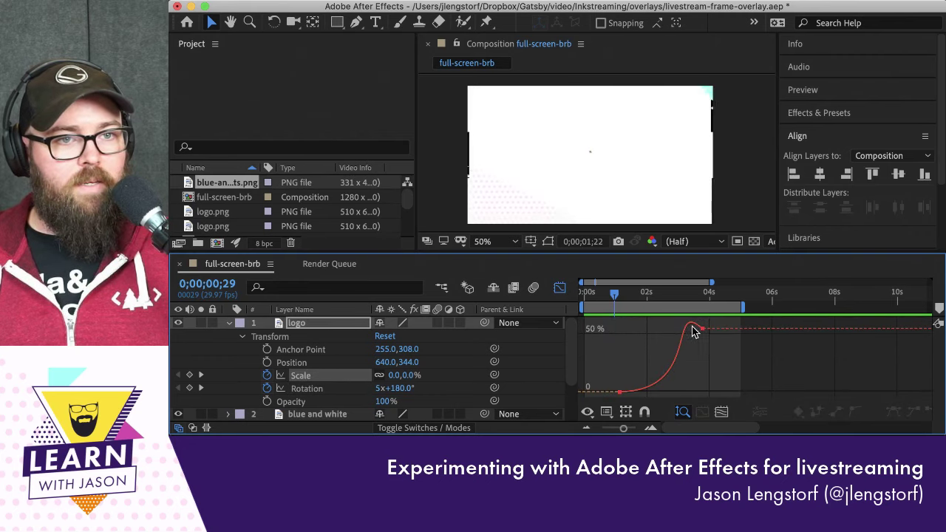
pyautogui.moveTo(694, 331); pyautogui.dragTo(687, 348)
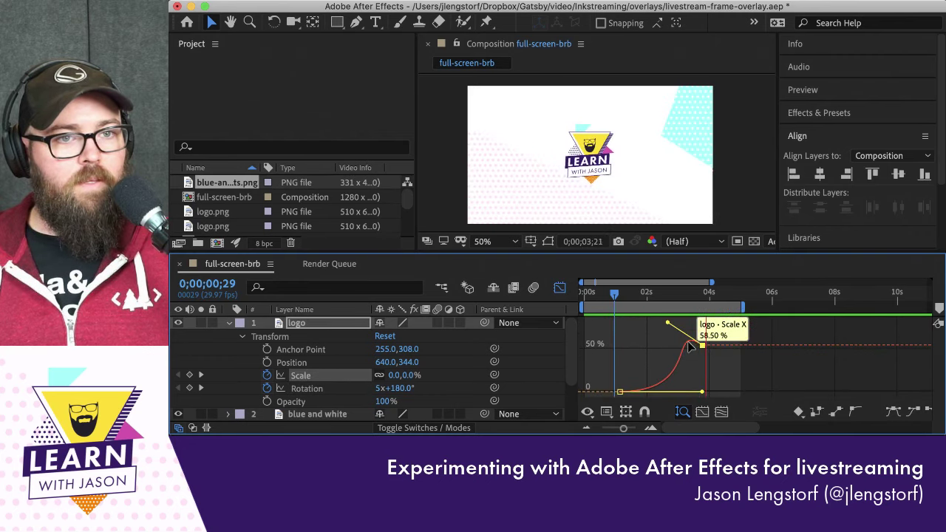
pyautogui.press('space')
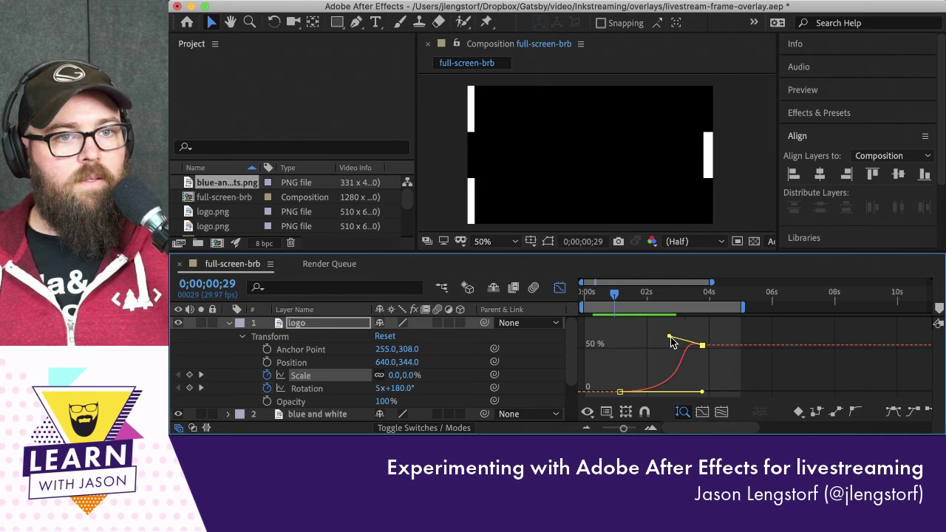
pyautogui.press('space')
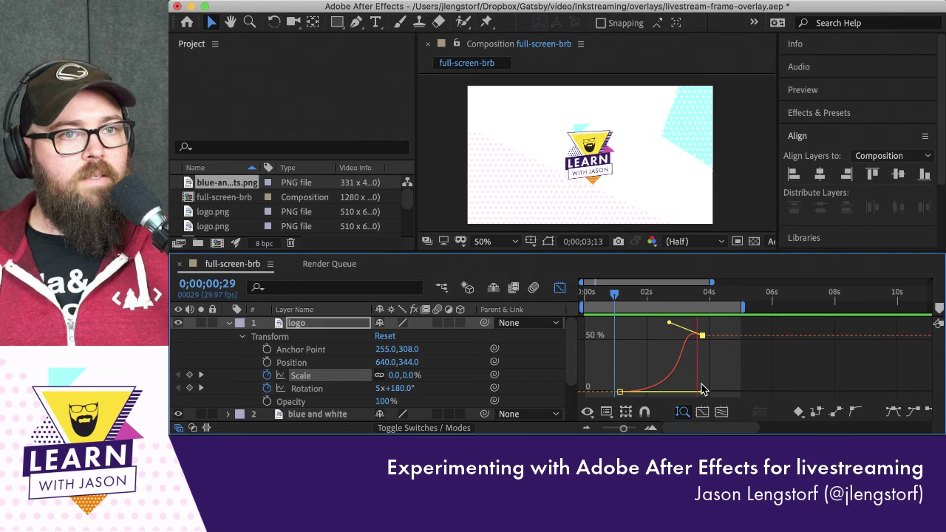
# Move the Scale peak keyframe earlier, then nudge it 4 frames later, rechecking playback
pyautogui.moveTo(699, 344); pyautogui.dragTo(690, 338)
pyautogui.press('space')
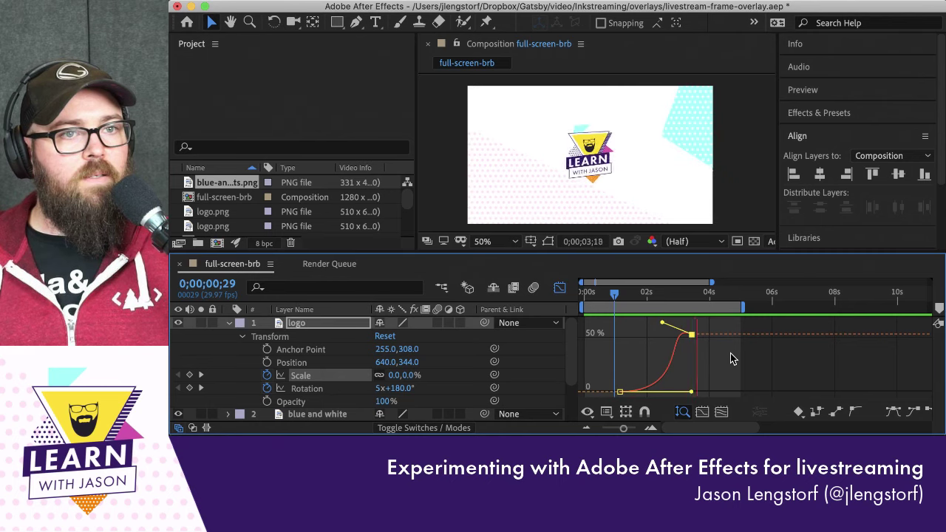
pyautogui.moveTo(691, 335); pyautogui.dragTo(696, 336)
pyautogui.press('space')
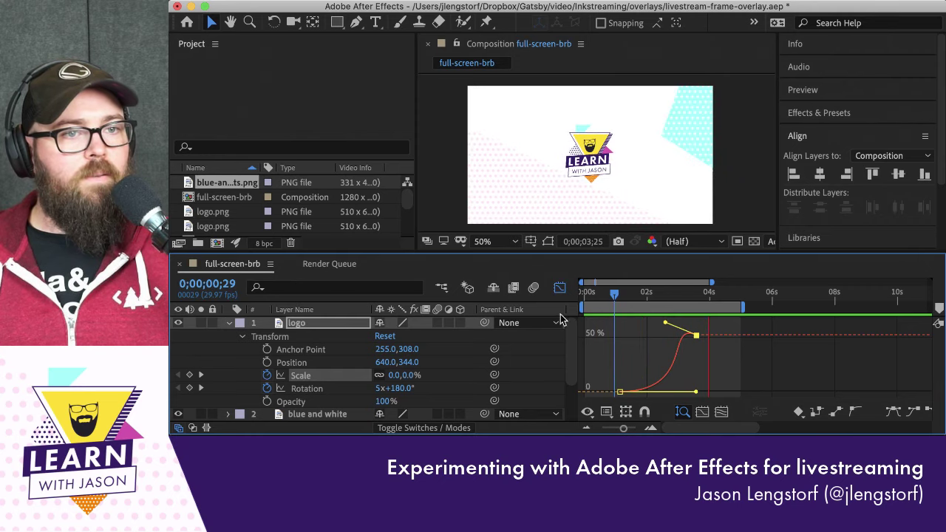
# Inspect the blue and white layer's Position curve, then collapse and deselect it in the normal timeline
pyautogui.click(229, 323)
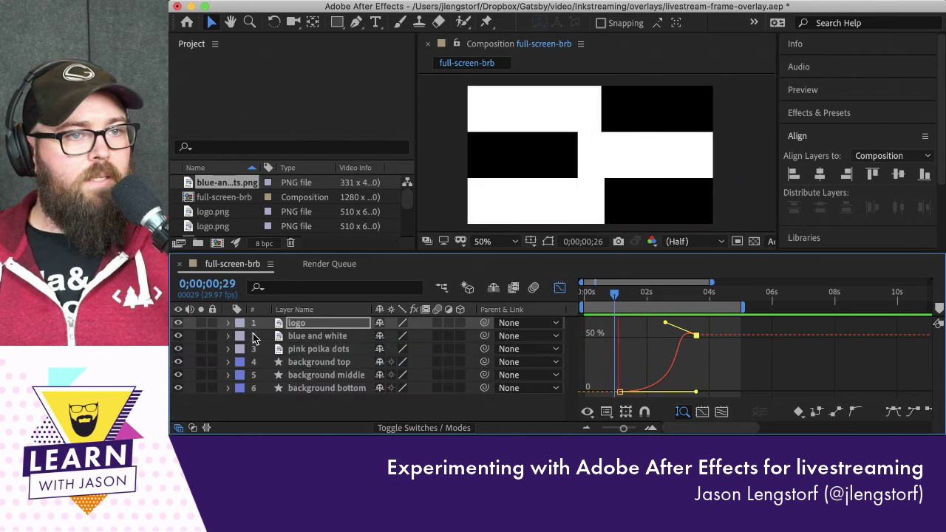
pyautogui.click(228, 335)
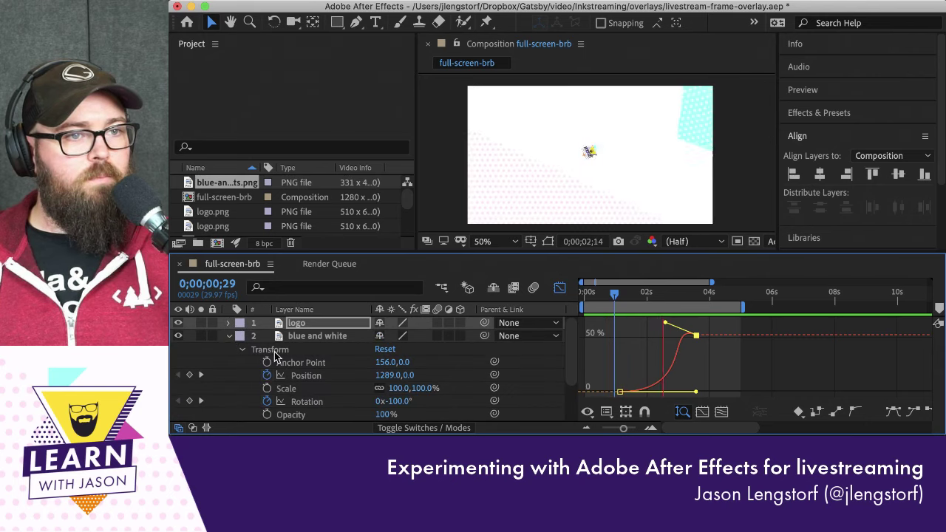
pyautogui.click(306, 376)
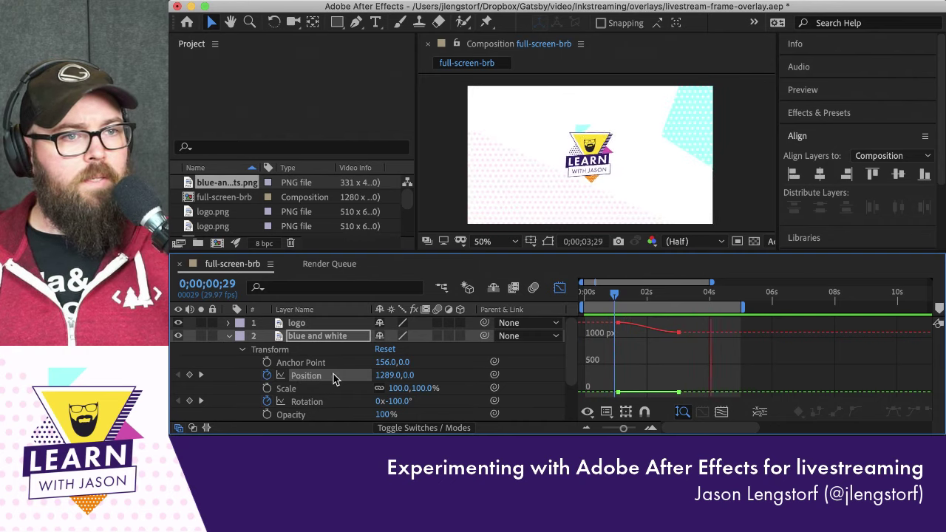
pyautogui.click(560, 290)
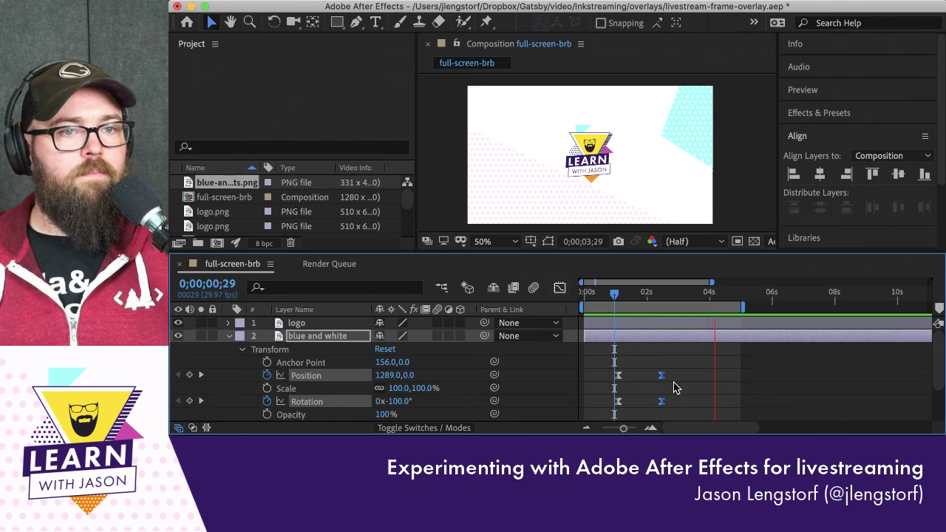
pyautogui.click(229, 335)
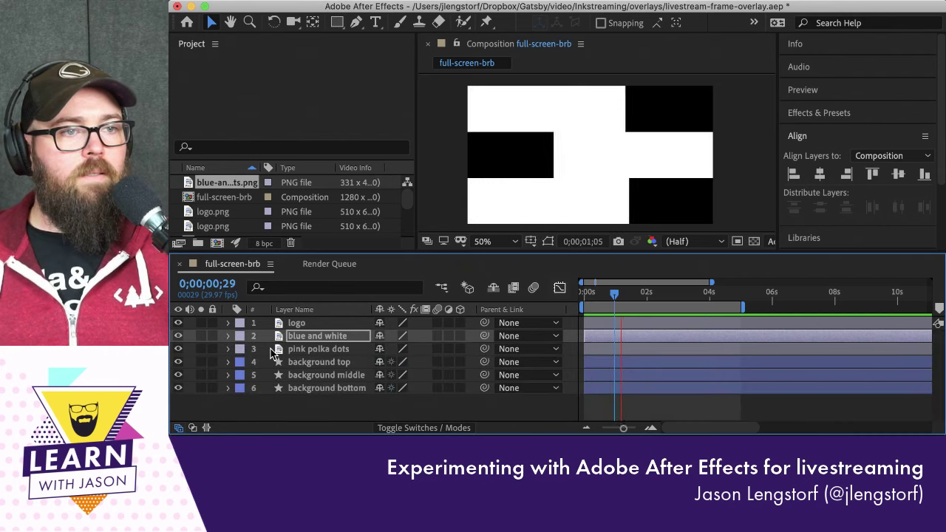
pyautogui.click(310, 407)
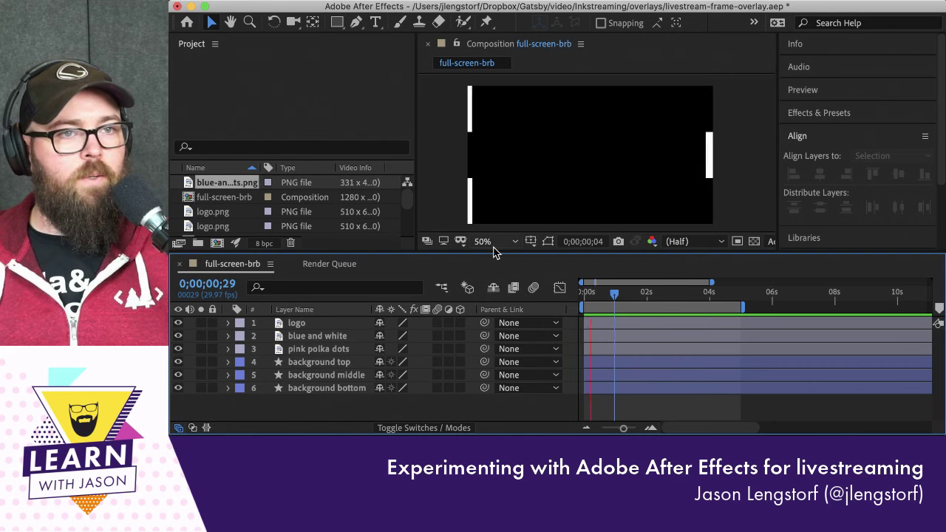
# Save the After Effects project with Cmd+S and open the File menu
pyautogui.press('super+s')
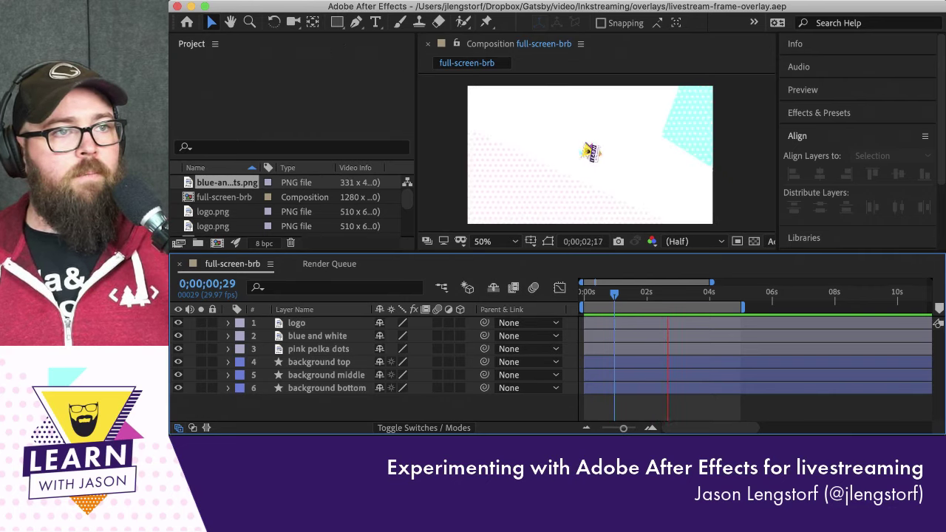
pyautogui.click(178, 0)
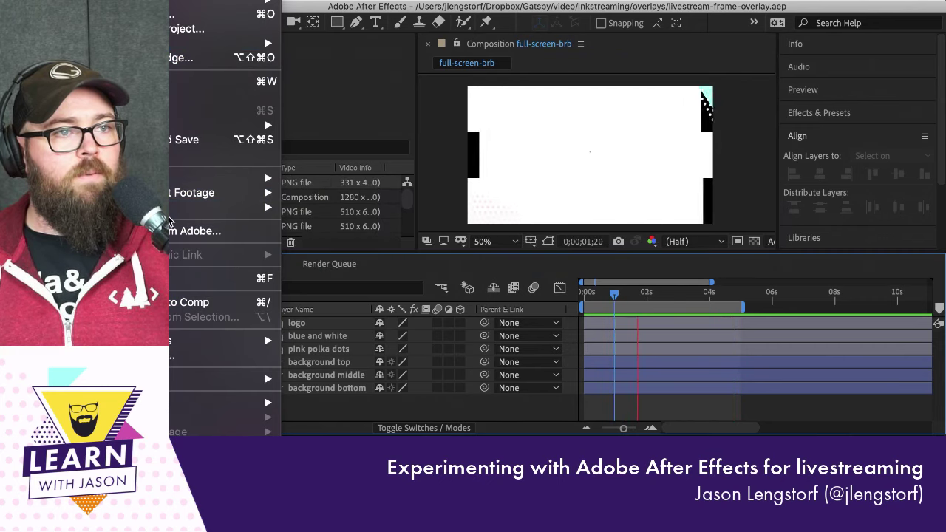
# Add full-screen-brb to the Render Queue, enlarge the panel, and open its Lossless output module
pyautogui.moveTo(180, 209)
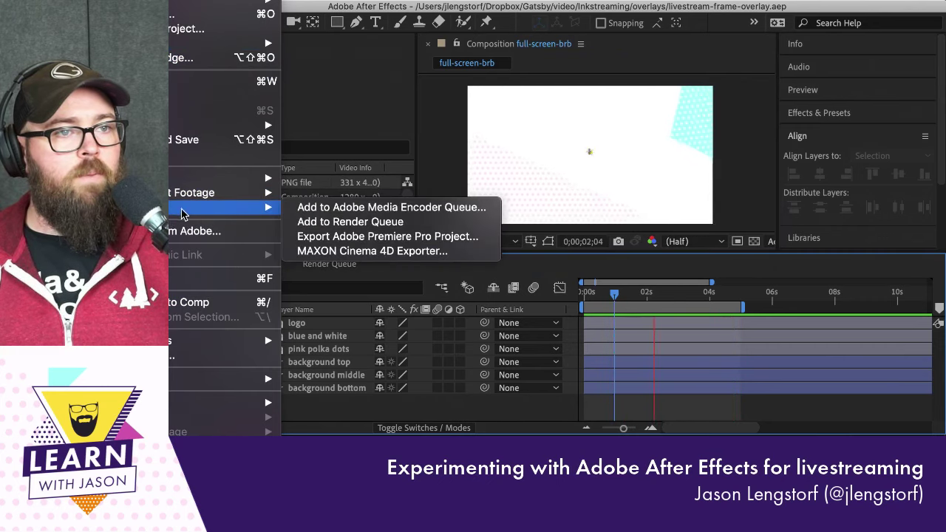
pyautogui.click(328, 221)
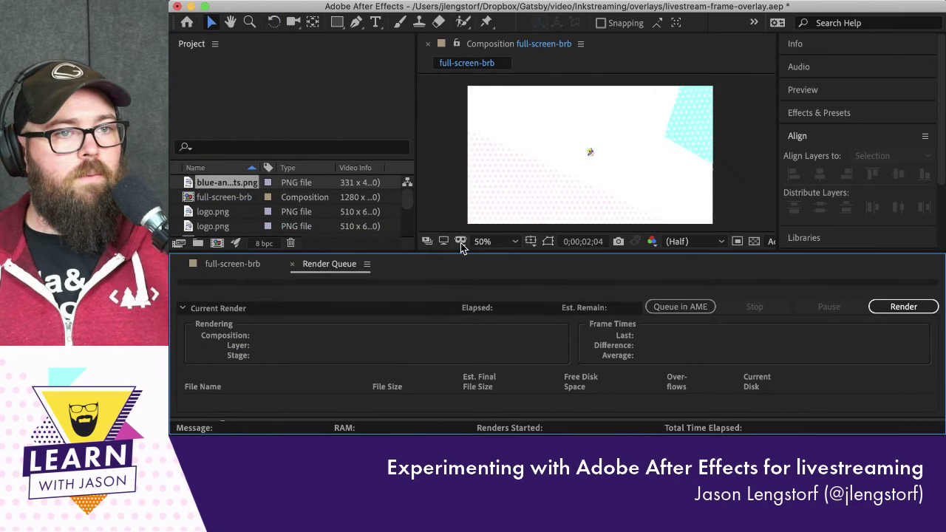
pyautogui.moveTo(459, 253); pyautogui.dragTo(459, 179)
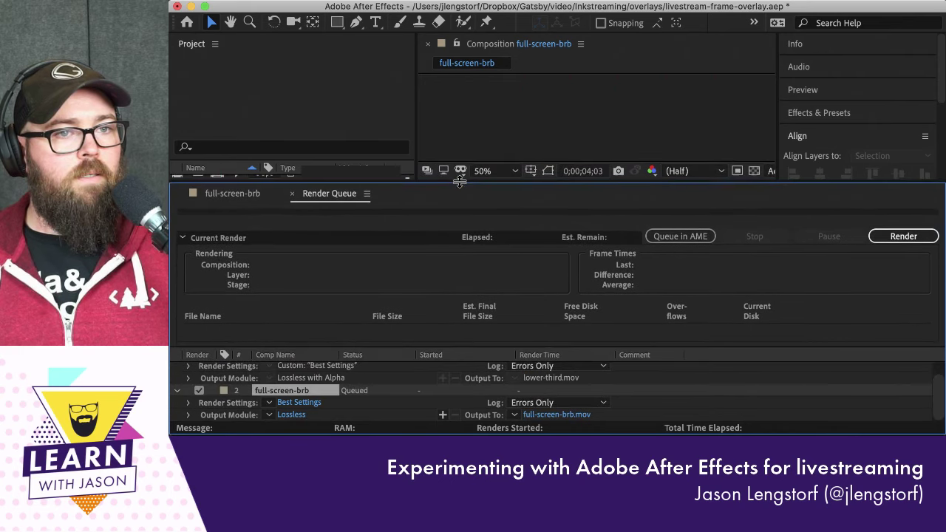
pyautogui.click(182, 239)
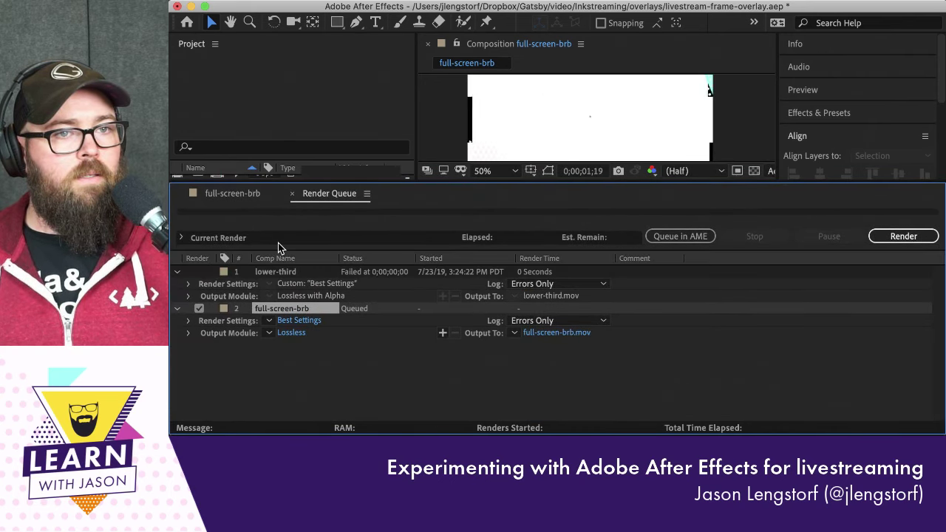
pyautogui.click(292, 334)
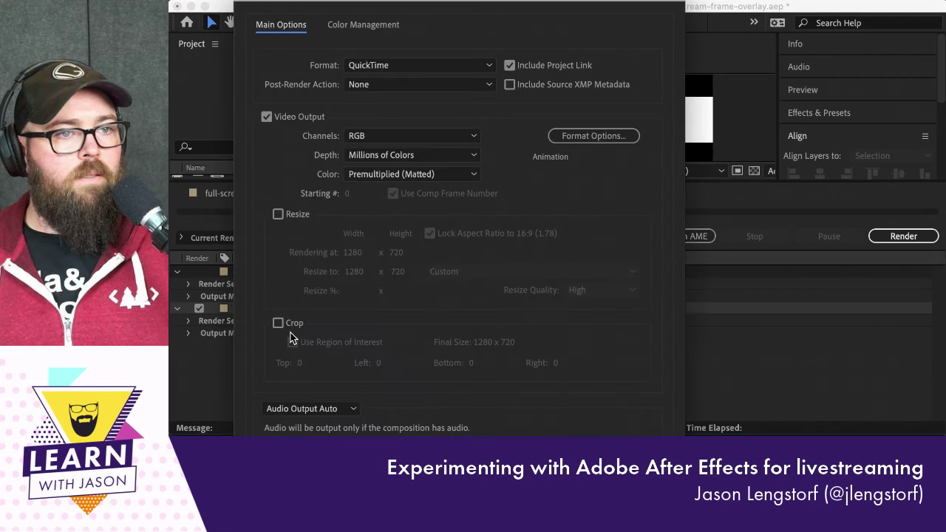
# Set the output module to QuickTime, RGB + Alpha, Millions of Colors+ depth, with audio off
pyautogui.click(420, 66)
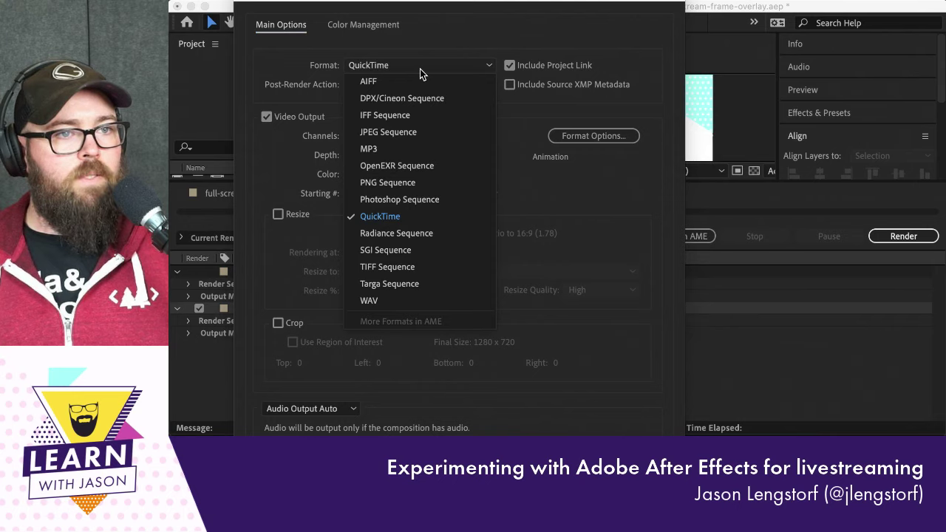
pyautogui.click(420, 69)
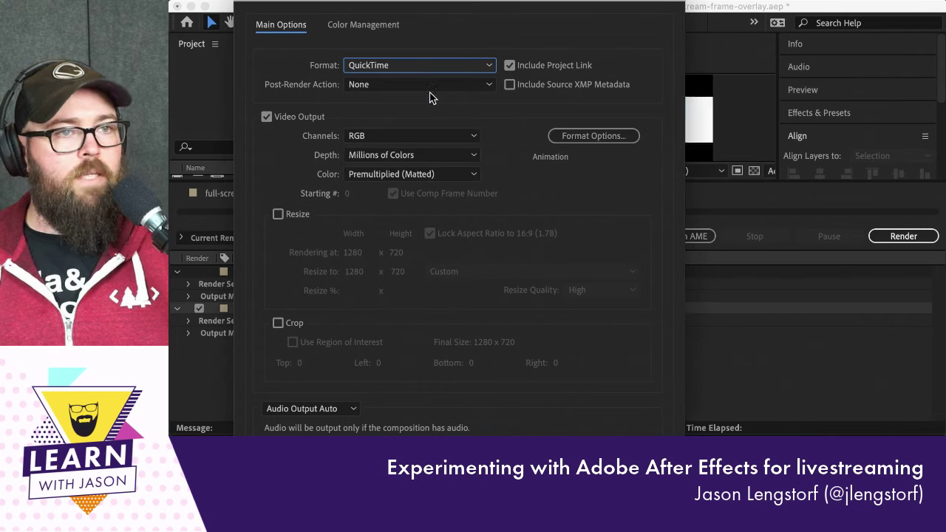
pyautogui.click(412, 141)
pyautogui.click(394, 187)
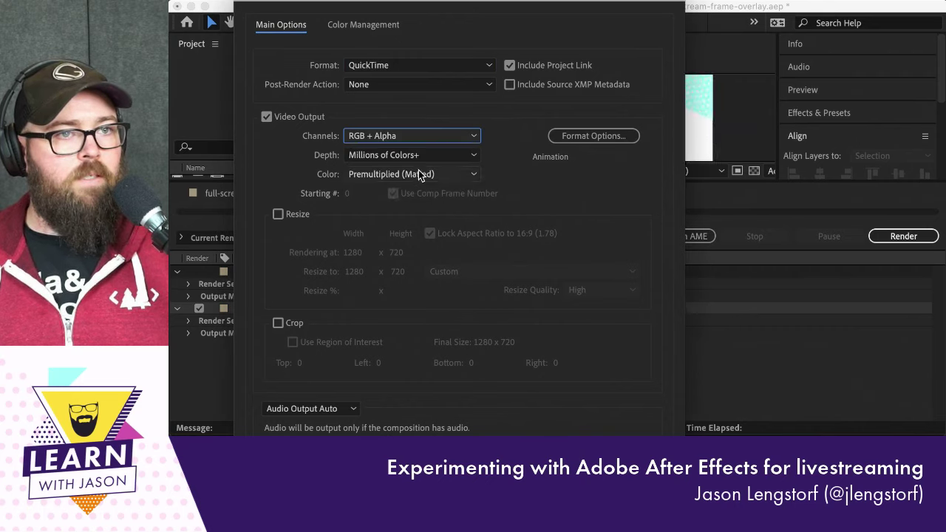
pyautogui.click(418, 156)
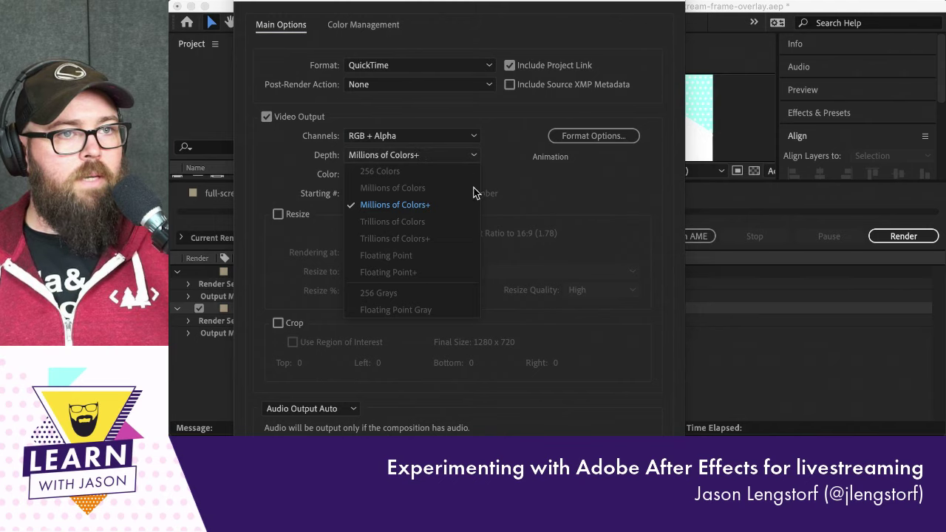
pyautogui.click(509, 222)
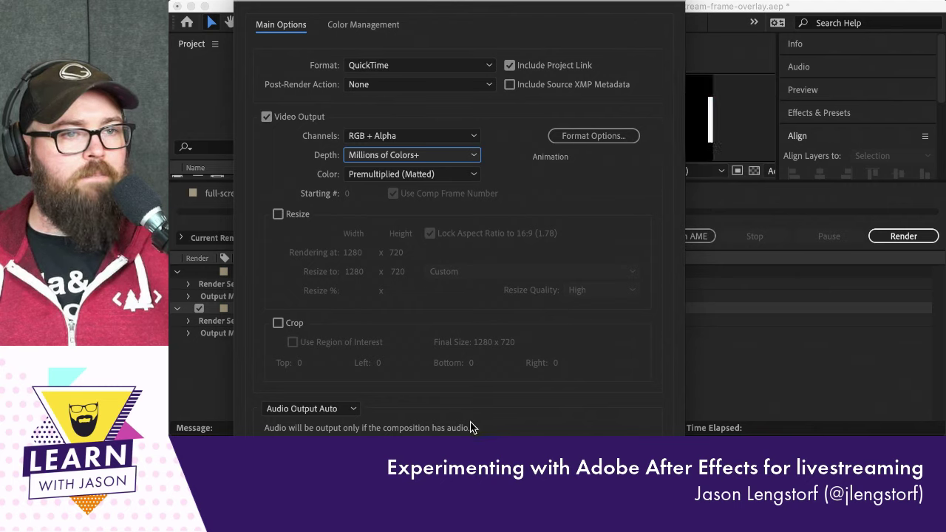
pyautogui.click(338, 409)
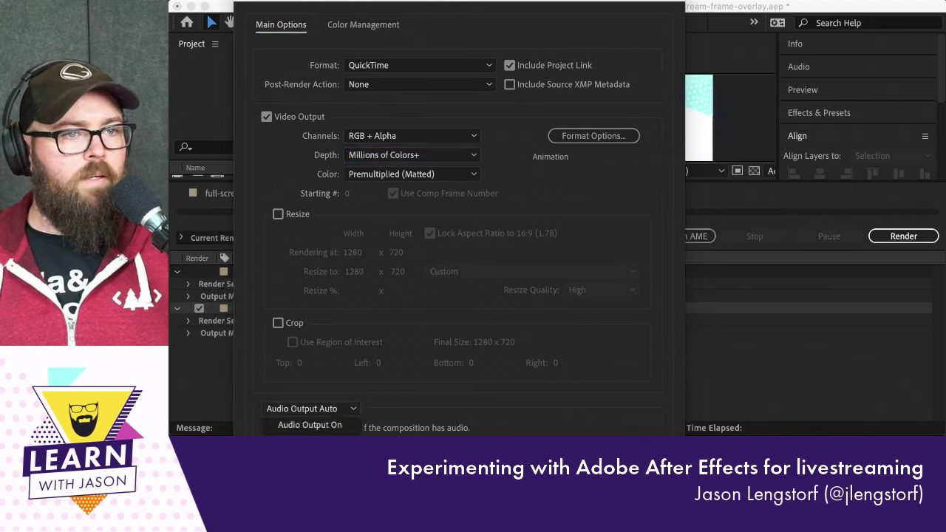
pyautogui.click(311, 442)
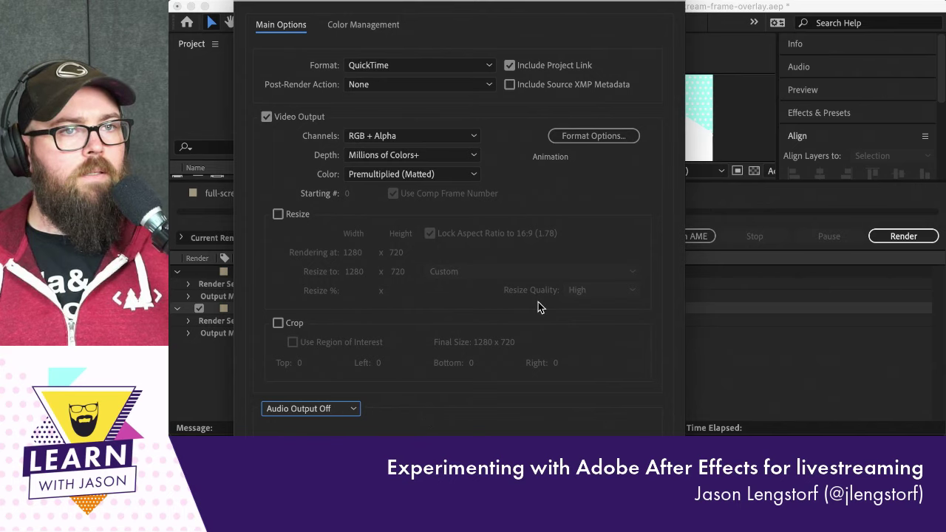
pyautogui.press('Return')
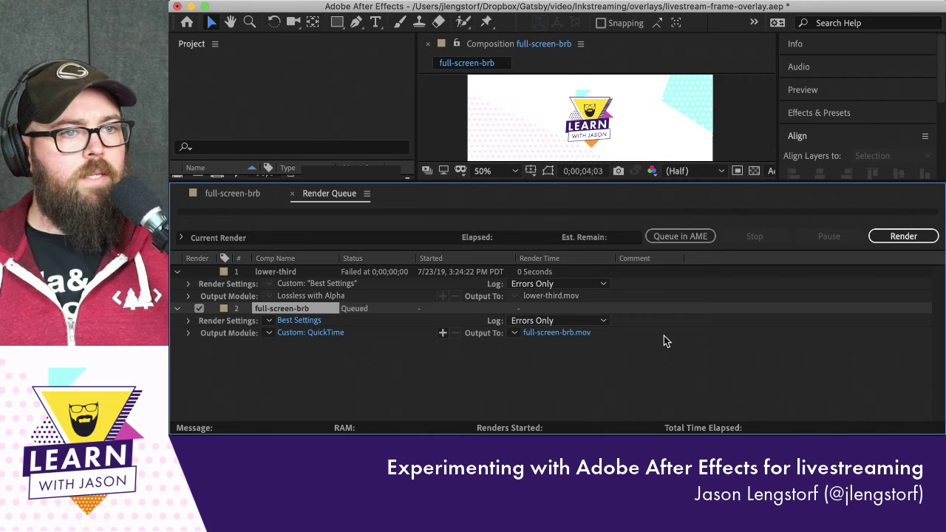
# Render full-screen-brb to full-screen-brb.mov, then switch to Finder
pyautogui.click(903, 235)
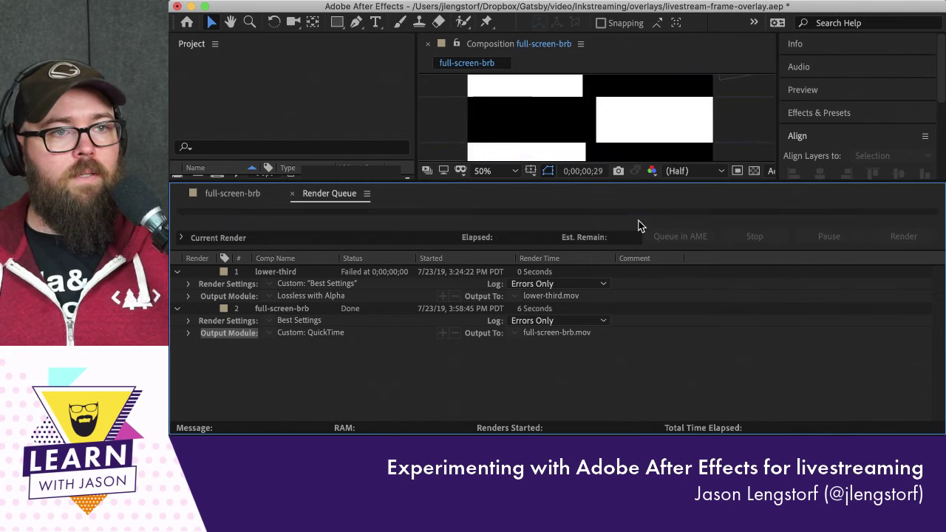
pyautogui.press('super+Tab')
pyautogui.press('super+Tab')
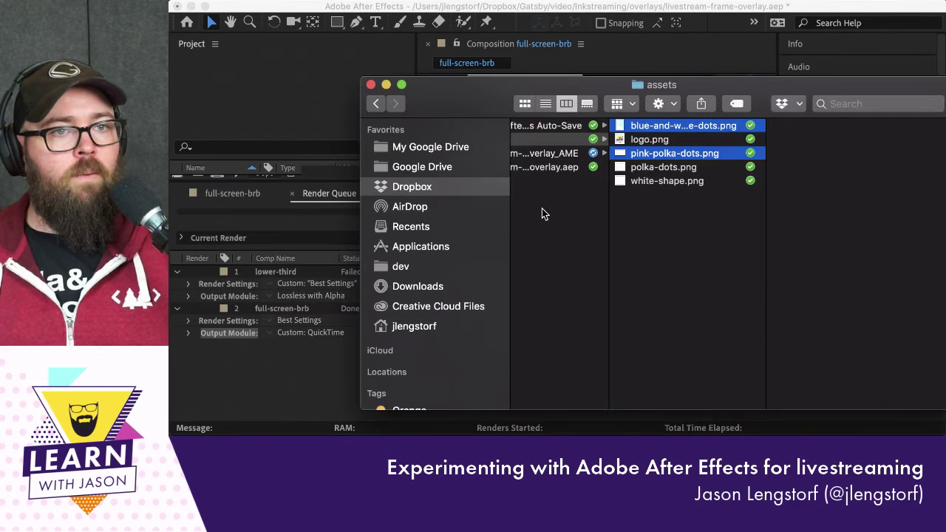
# Quick Look the rendered full-screen-brb.mov in livestream-frame-overlay_AME, then switch to OBS Studio
pyautogui.click(547, 129)
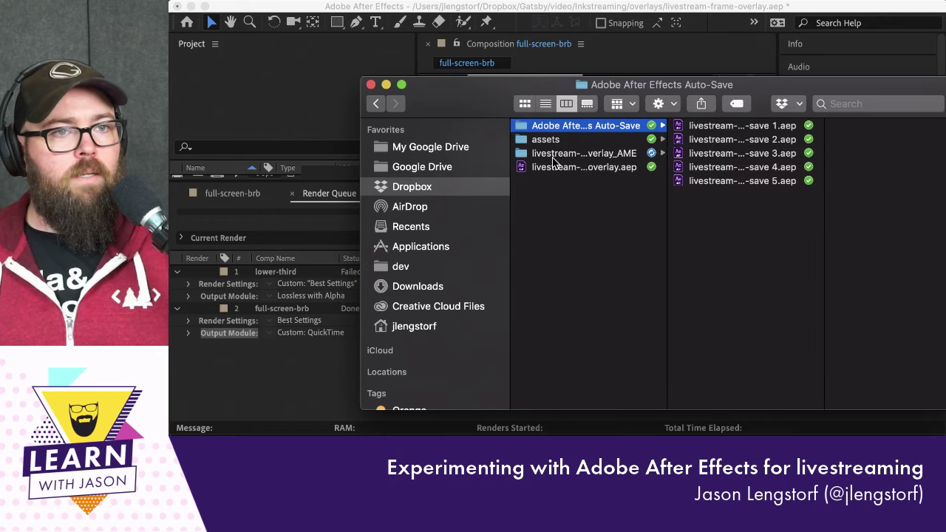
pyautogui.click(554, 154)
pyautogui.click(715, 130)
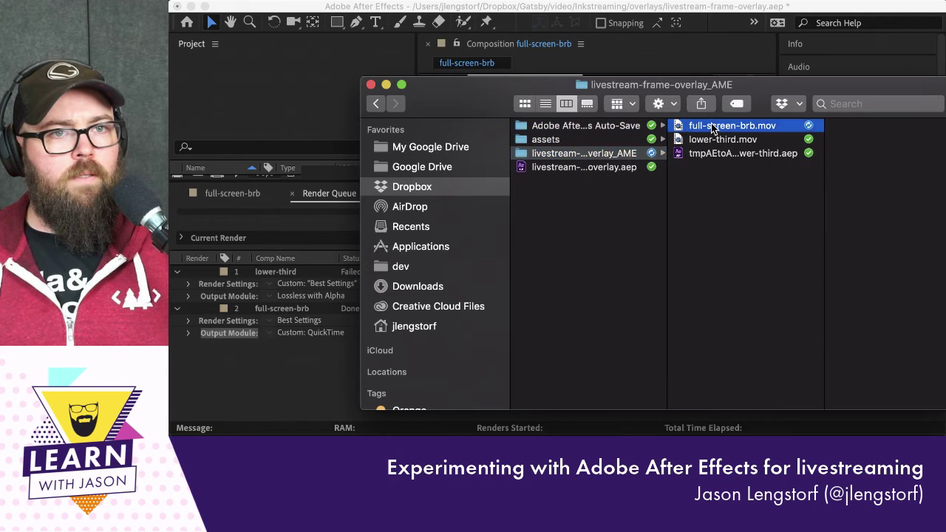
pyautogui.press('space')
pyautogui.press('space')
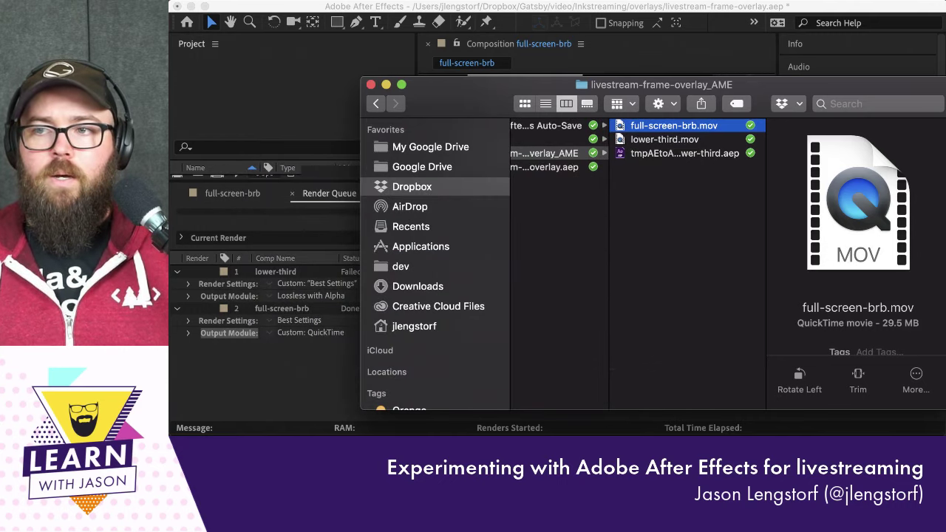
pyautogui.press('super+Tab')
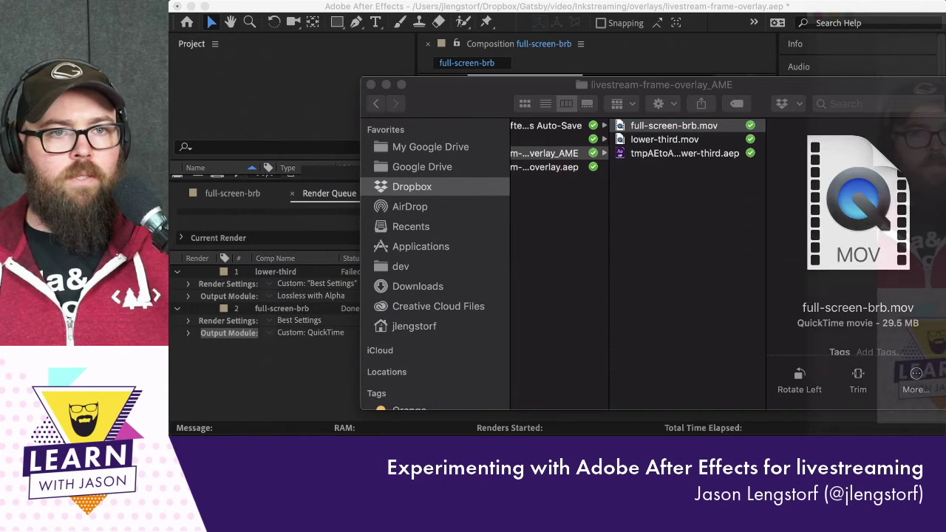
pyautogui.press('super+Tab')
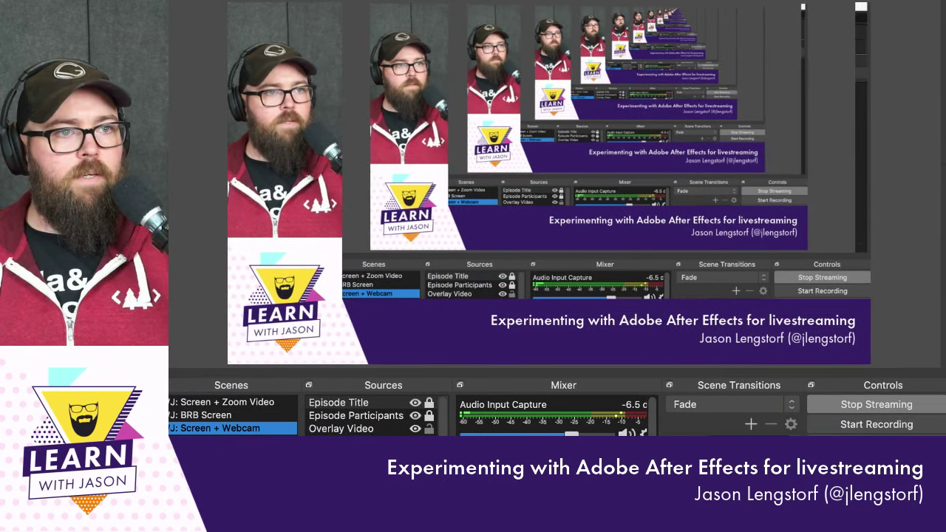
# Exit OBS full screen and resize the window from its top-left corner and right edge
pyautogui.press('ctrl+super+f')
pyautogui.moveTo(201, 77); pyautogui.dragTo(207, 14)
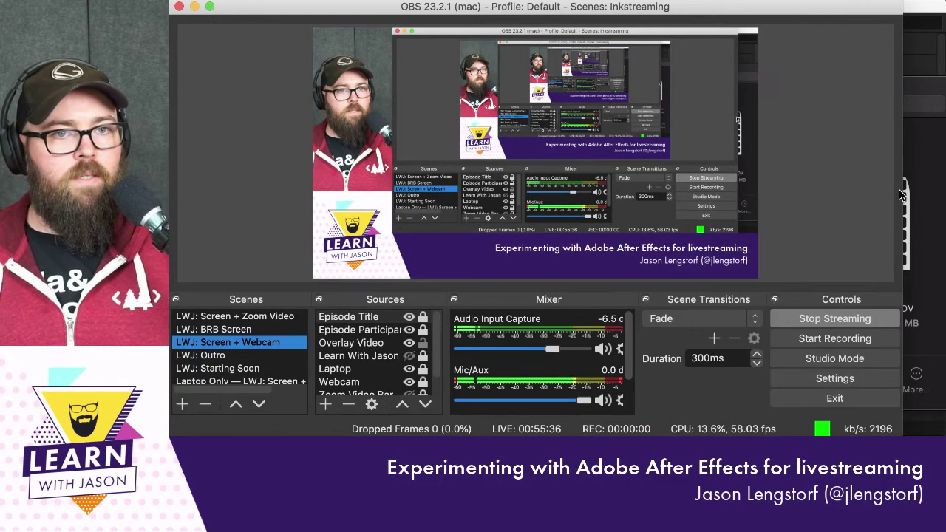
pyautogui.moveTo(904, 191); pyautogui.dragTo(943, 196)
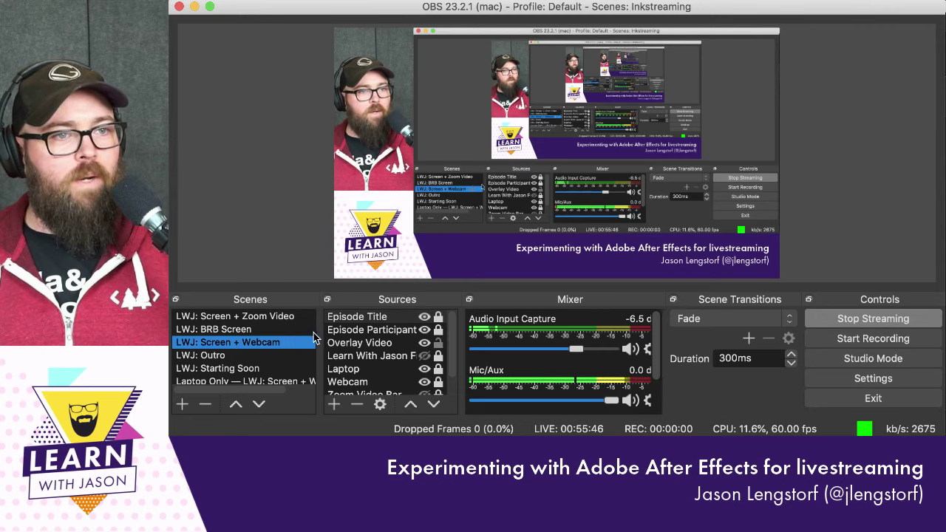
# Add a new Media Source named 'Overlay Wipe' to the scene's sources
pyautogui.click(365, 322)
pyautogui.click(333, 404)
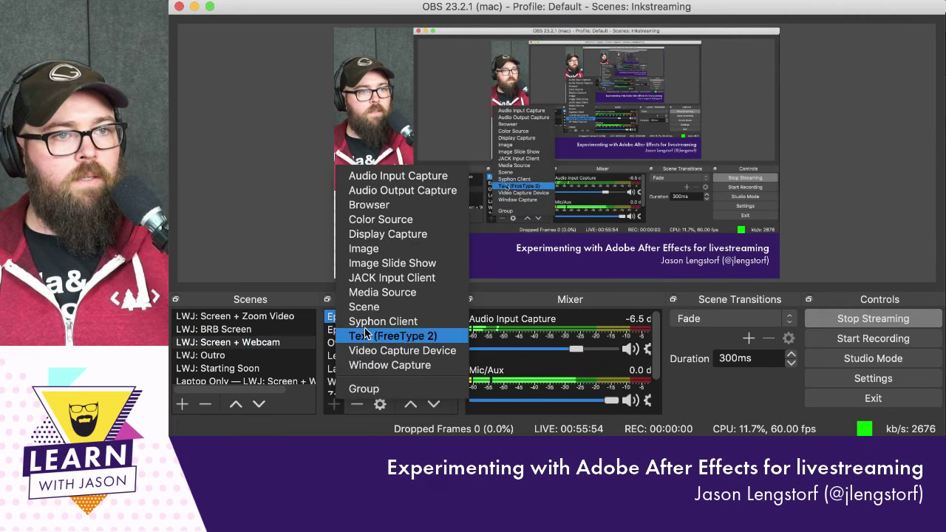
pyautogui.click(383, 292)
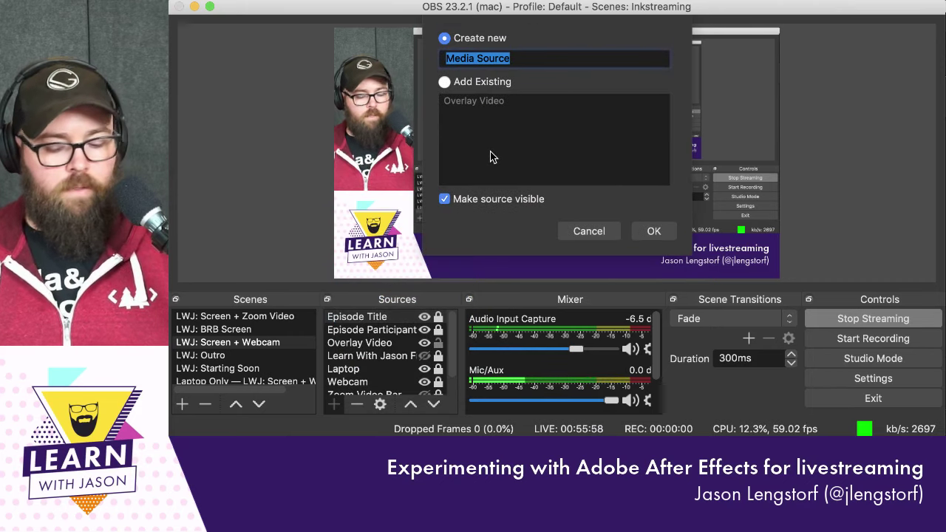
pyautogui.write('Ove')
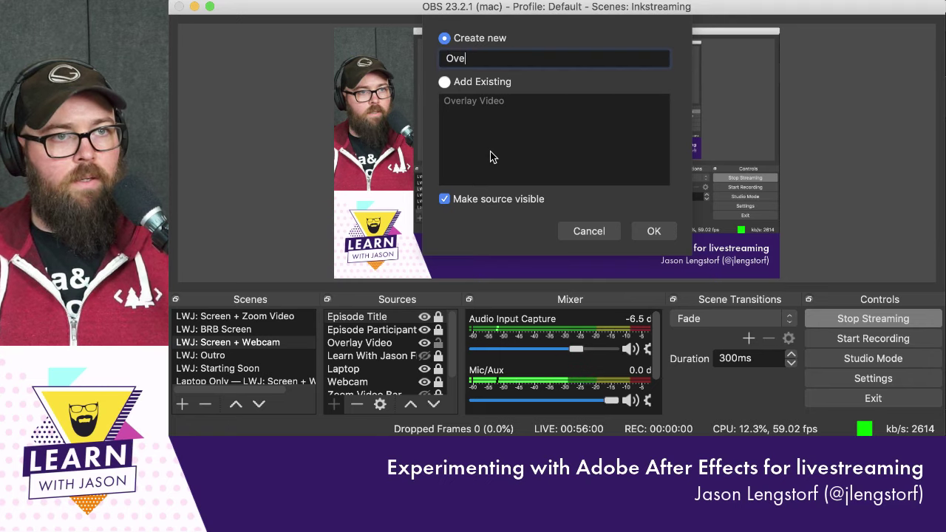
pyautogui.write('rlay Wipe')
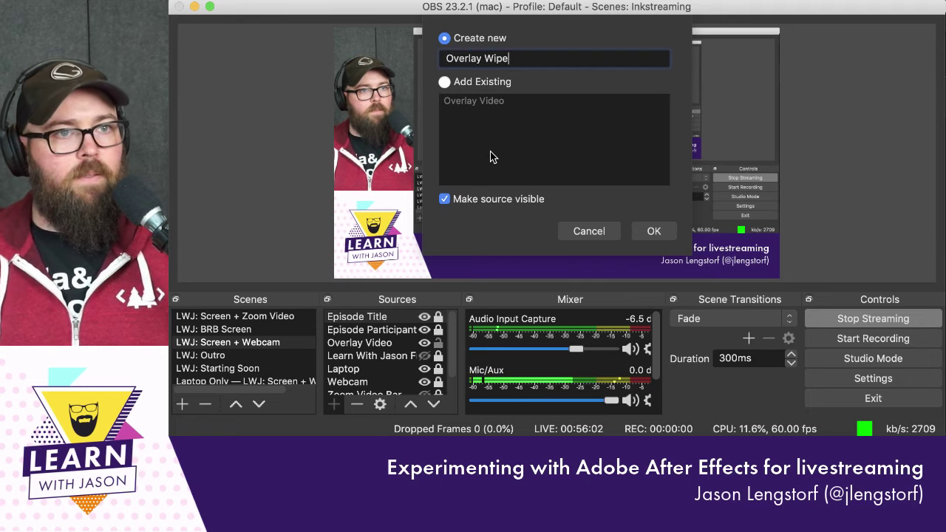
pyautogui.click(653, 232)
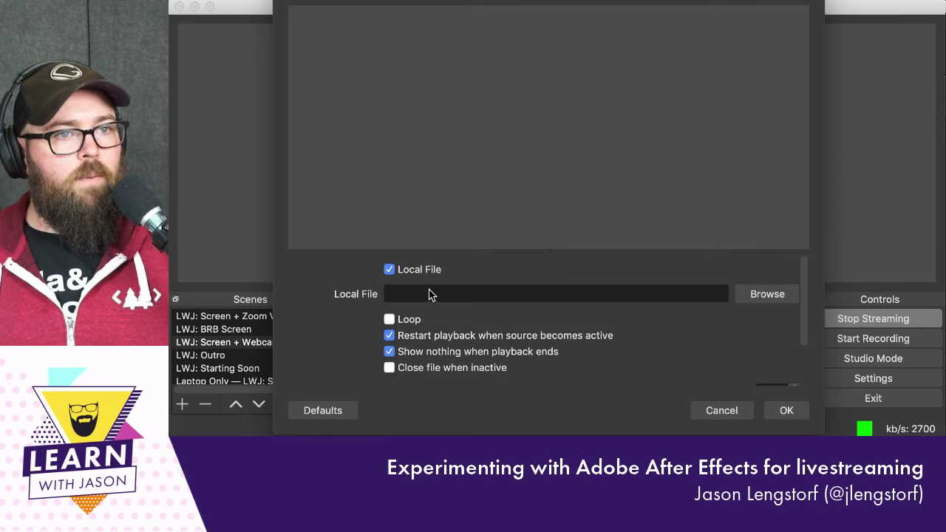
# Browse to the livestream-frame-overlay_AME folder and load full-screen-brb.mov as the source's file
pyautogui.click(754, 294)
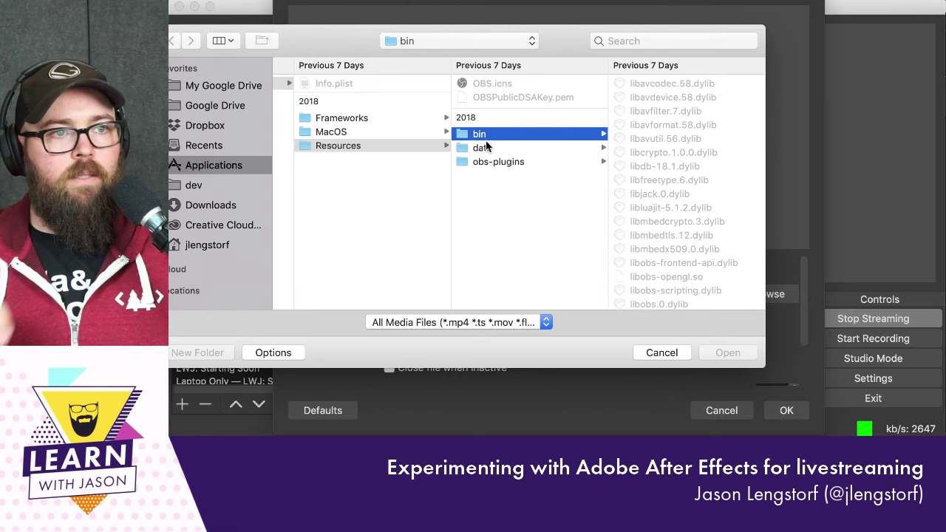
pyautogui.click(214, 125)
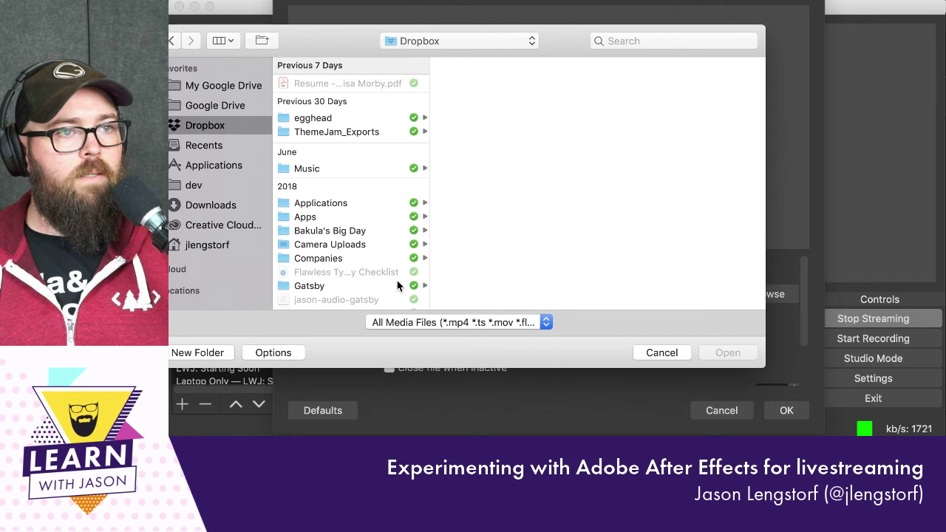
pyautogui.click(367, 286)
pyautogui.click(462, 140)
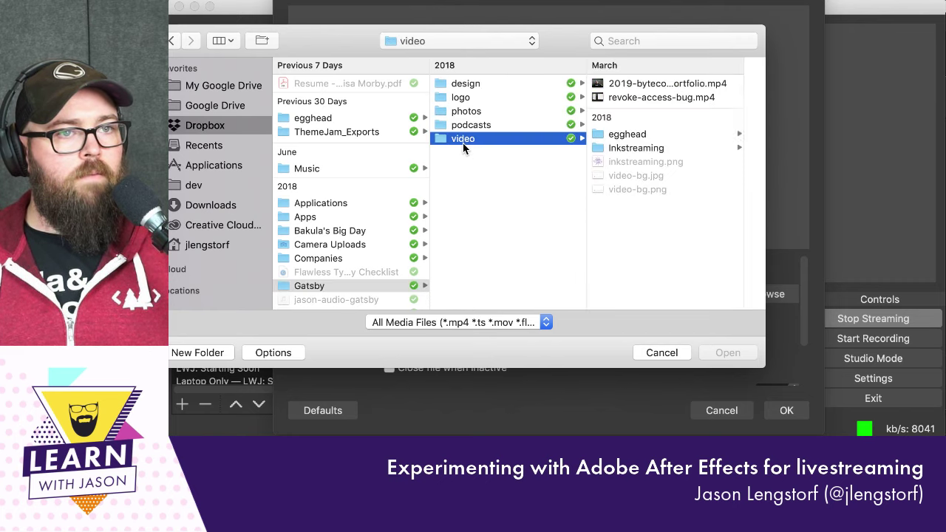
pyautogui.click(637, 150)
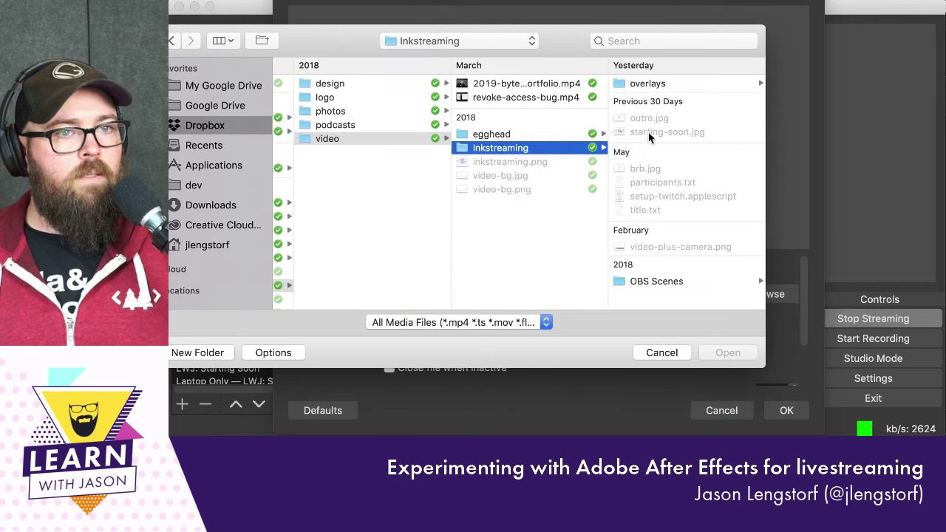
pyautogui.click(651, 84)
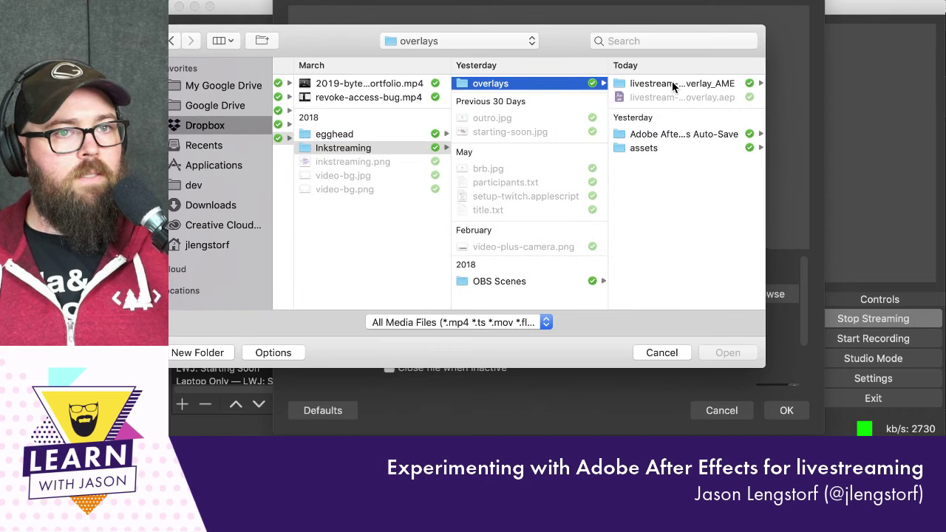
pyautogui.click(674, 85)
pyautogui.click(670, 84)
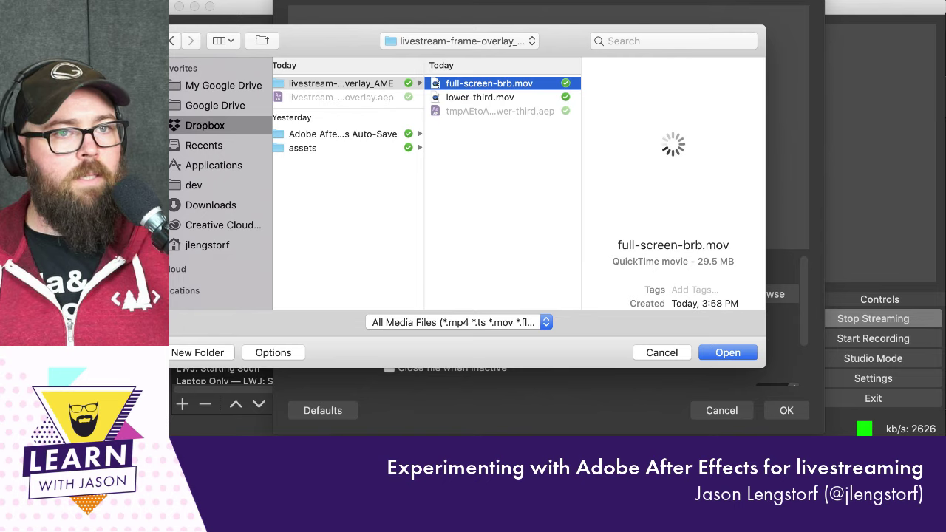
pyautogui.click(721, 355)
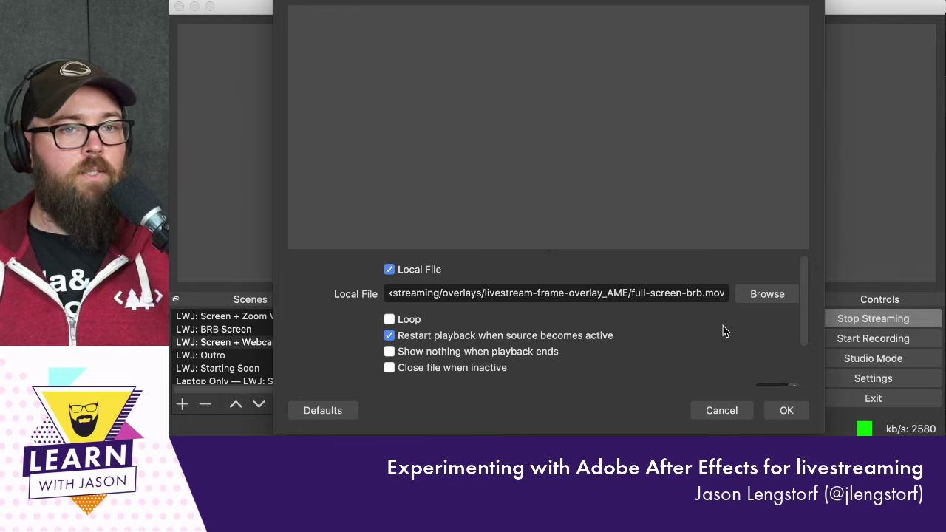
# Confirm the Overlay Wipe media source settings and turn on its visibility to play the white wipe
pyautogui.click(785, 411)
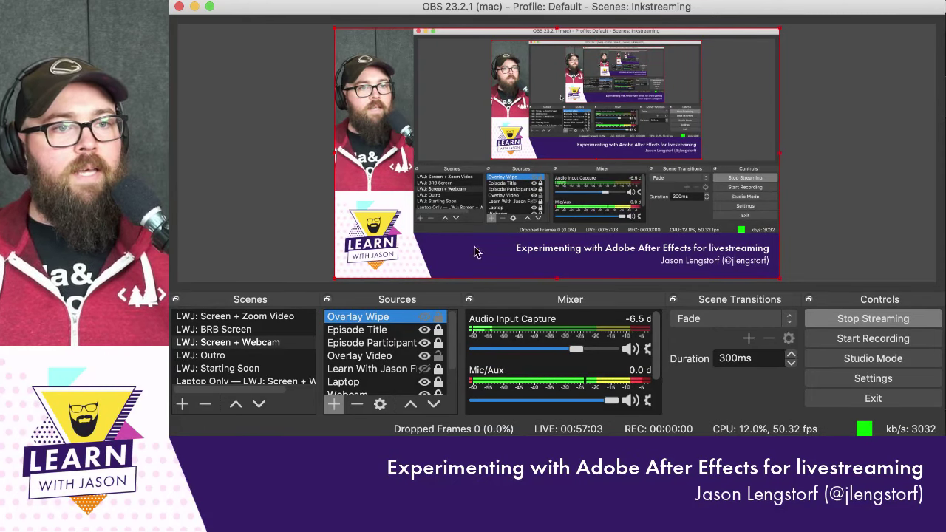
pyautogui.click(425, 318)
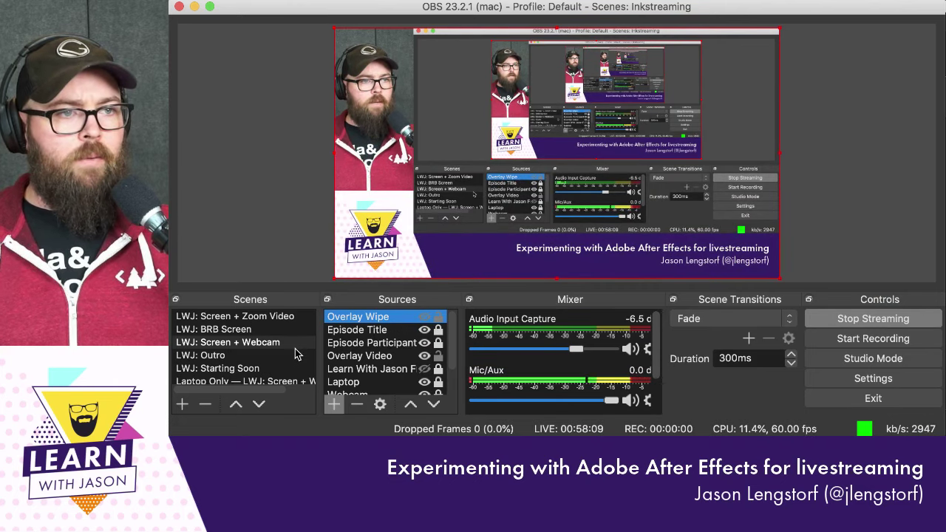
pyautogui.click(249, 332)
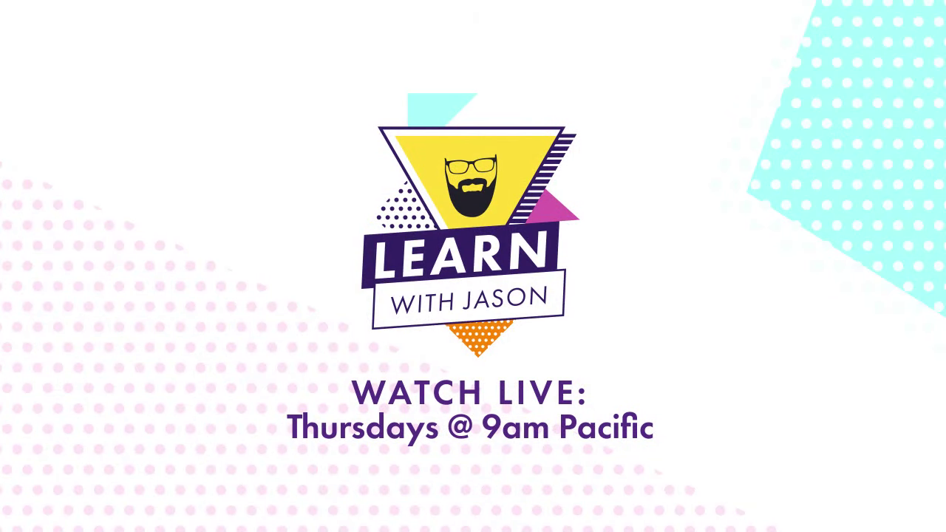
pyautogui.click(228, 343)
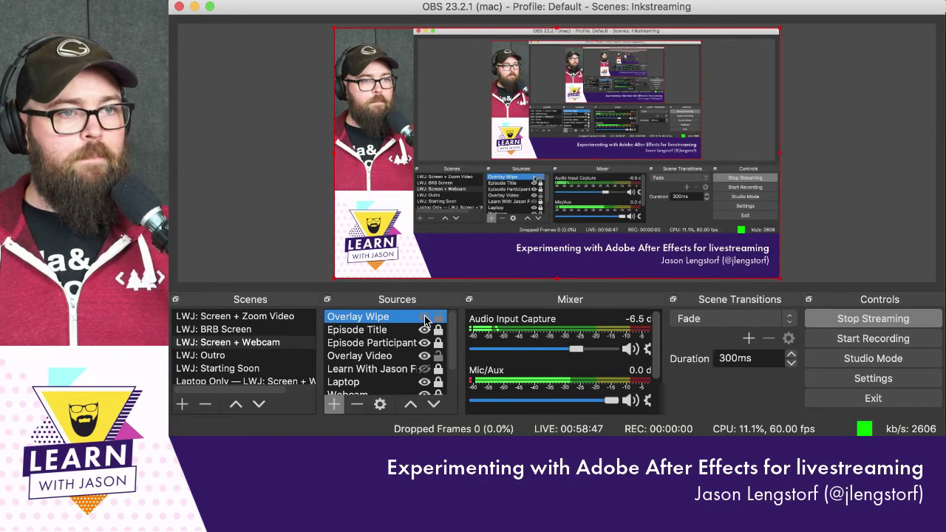
# Toggle Overlay Wipe off and on, reselect LWJ: Screen + Webcam, then show Overlay Wipe again
pyautogui.click(425, 319)
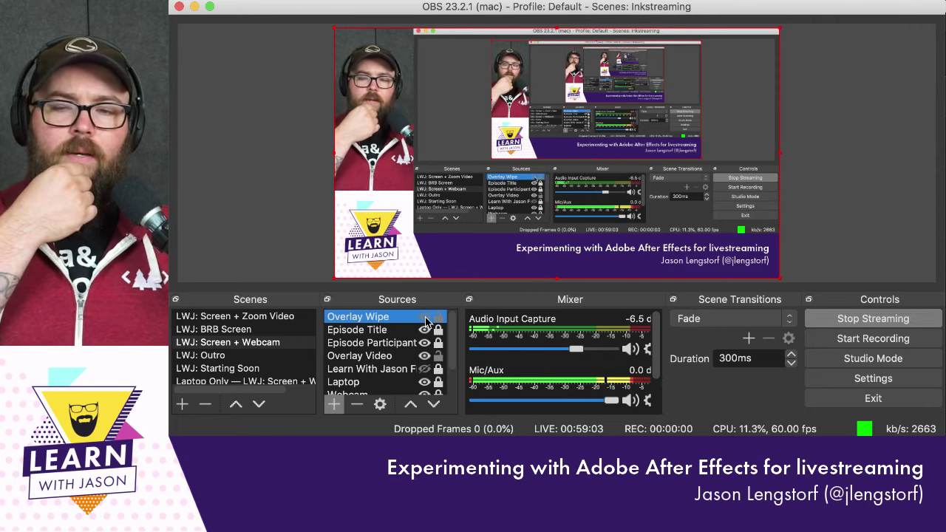
pyautogui.click(424, 318)
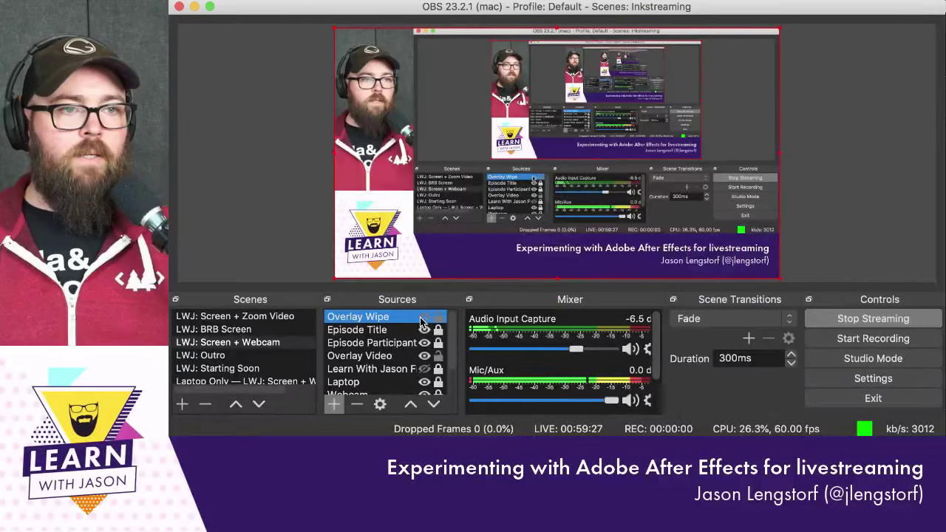
pyautogui.click(423, 318)
pyautogui.click(218, 343)
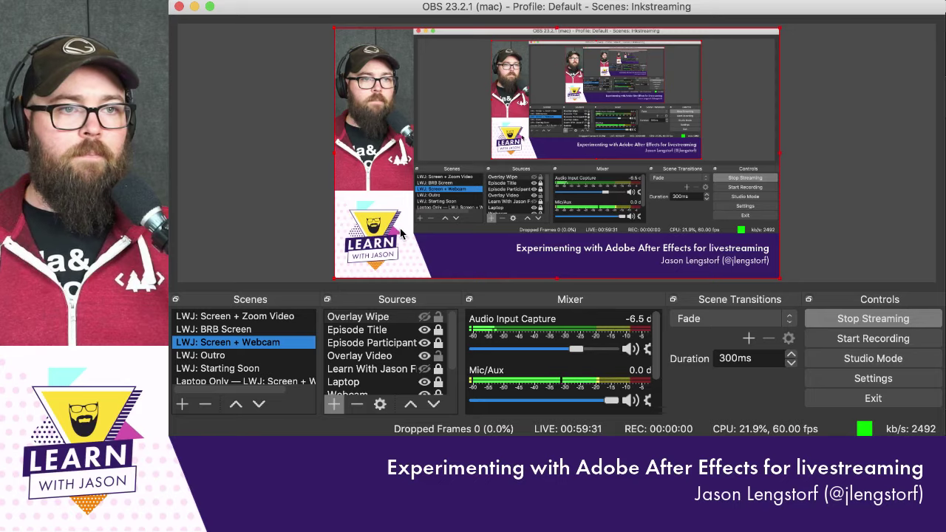
pyautogui.click(236, 345)
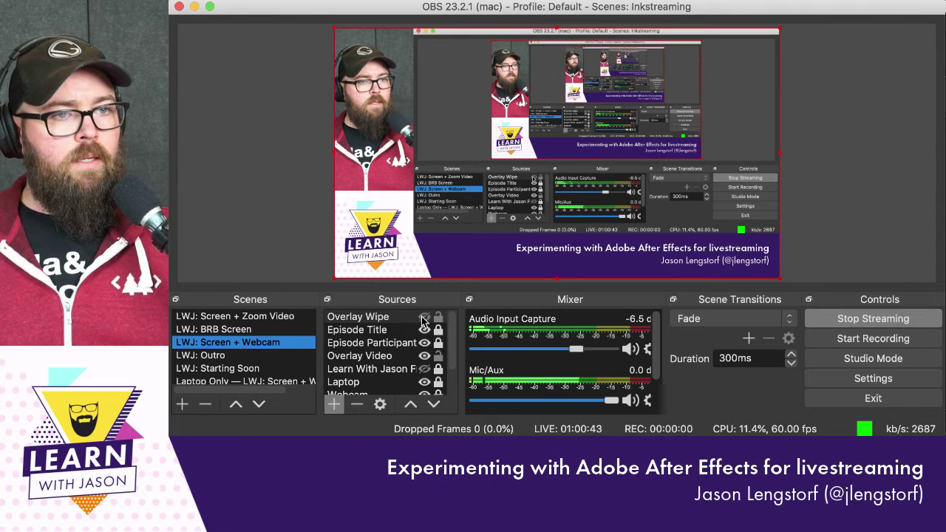
pyautogui.click(424, 317)
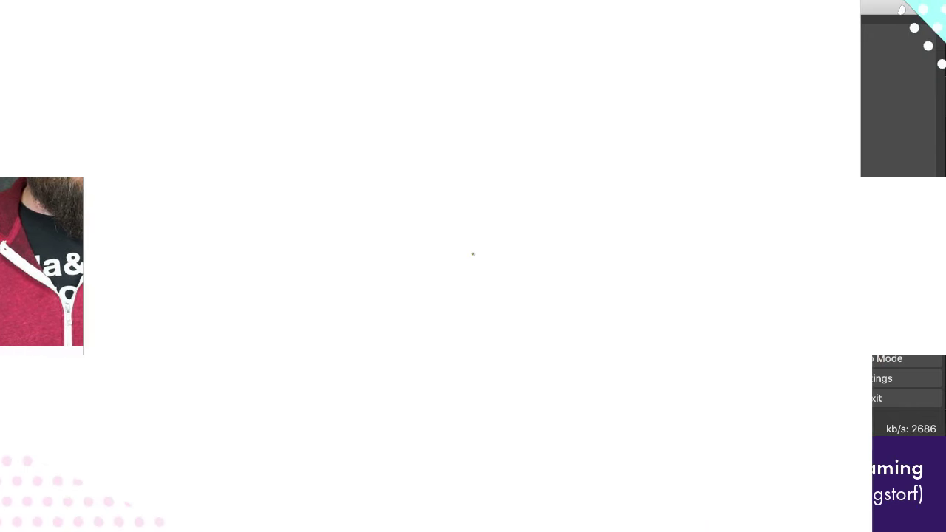
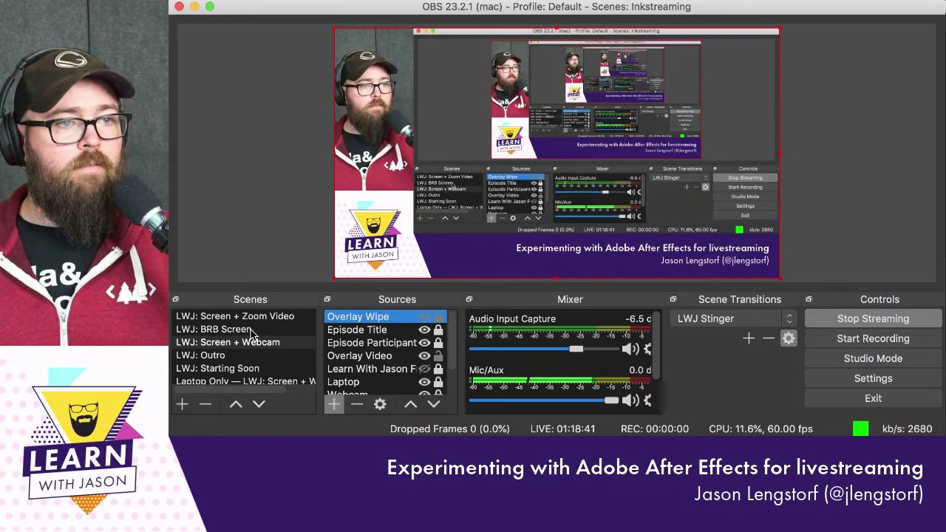
# Test the LWJ Stinger by cutting to LWJ: BRB Screen, hiding Overlay Video, and returning to Screen + Webcam
pyautogui.click(221, 329)
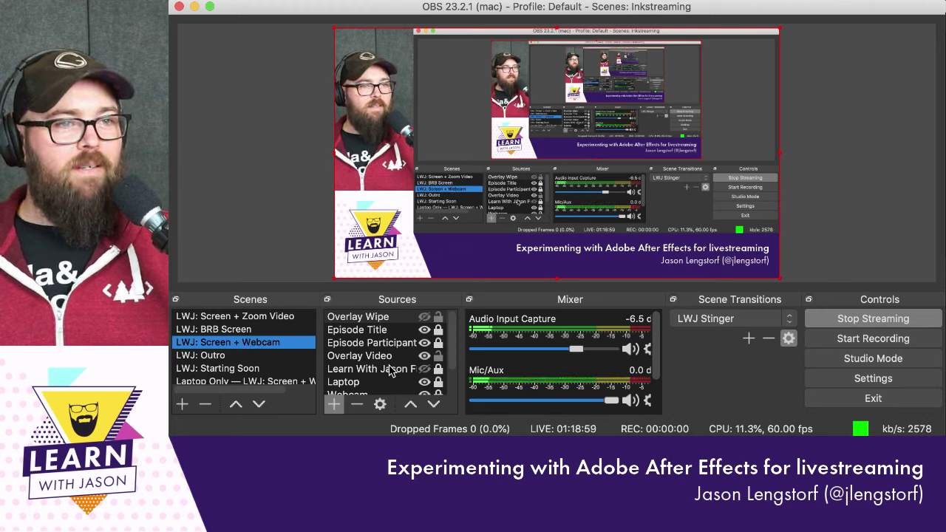
pyautogui.click(420, 358)
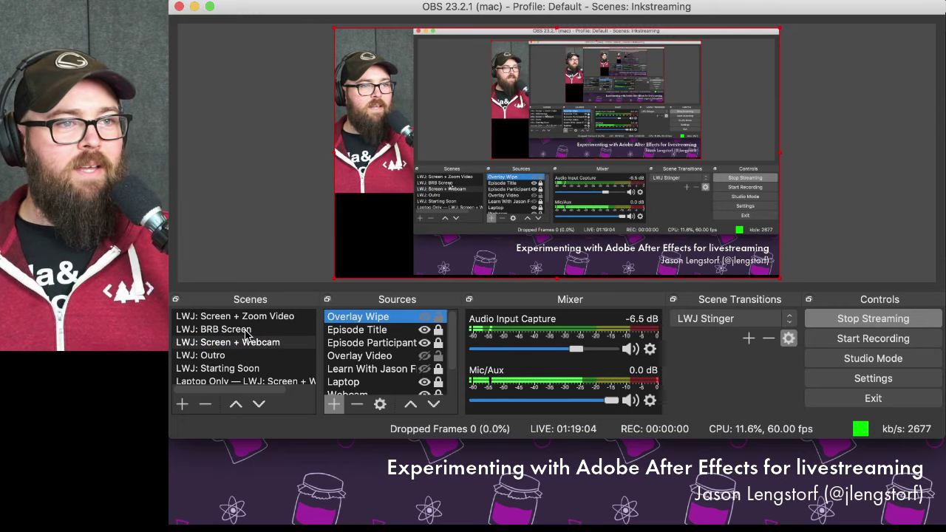
pyautogui.click(247, 332)
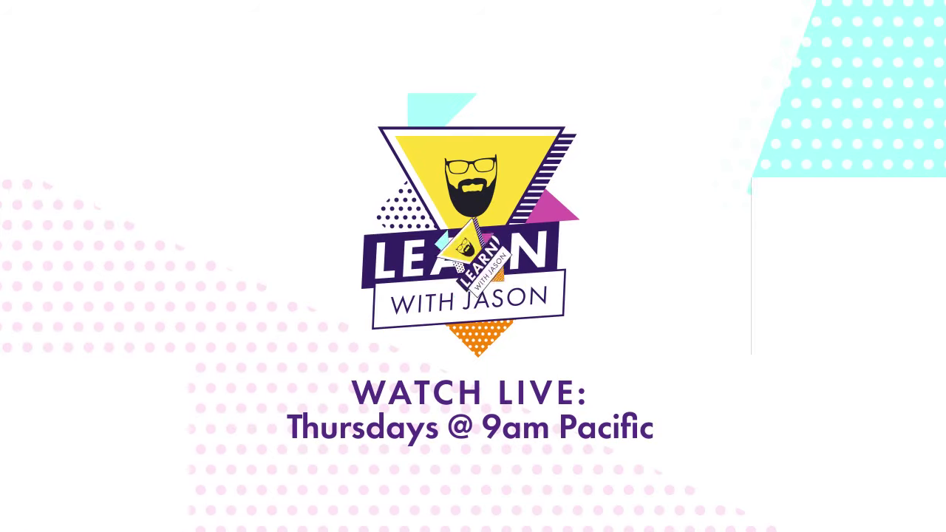
pyautogui.click(228, 342)
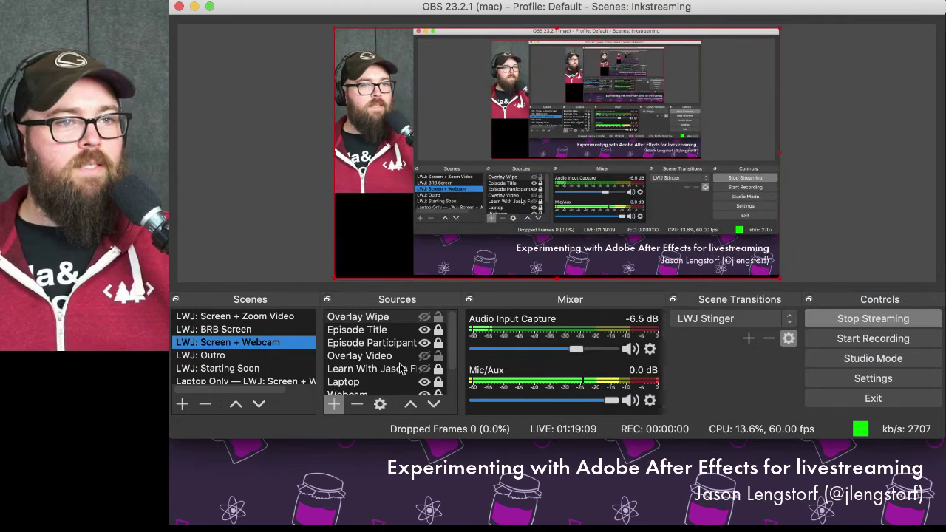
pyautogui.click(425, 357)
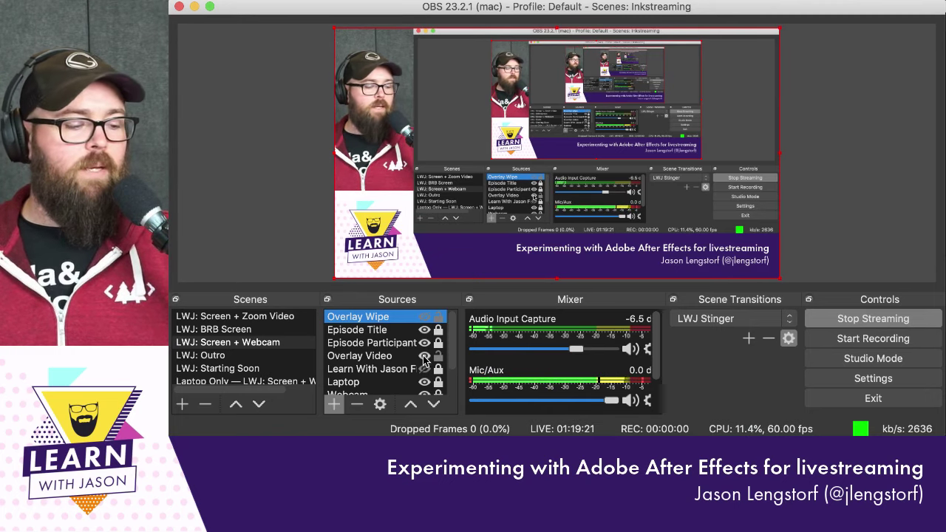
# Search 'stream deck' in a new Chrome tab and open Elgato's Stream Deck page
pyautogui.press('super+Tab')
pyautogui.press('super+Tab')
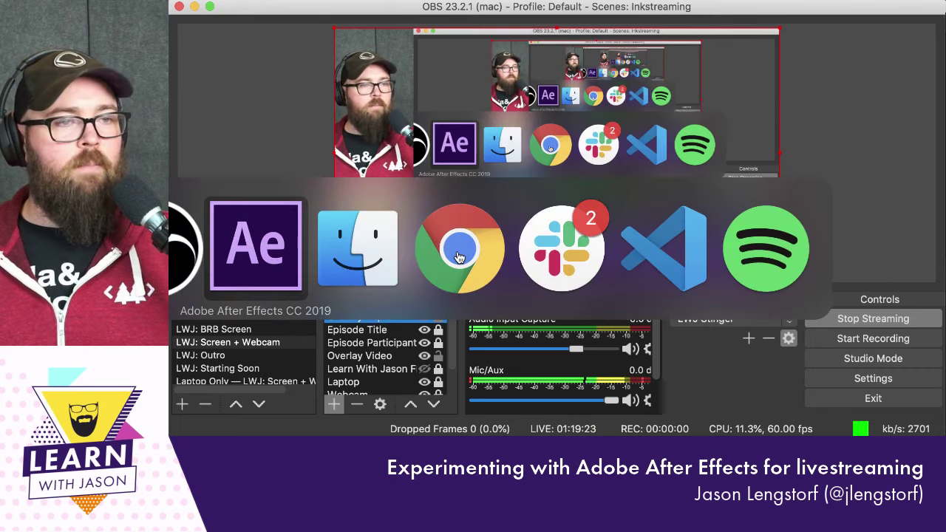
pyautogui.hotkey('ctrl', 't')
pyautogui.write('stream deck')
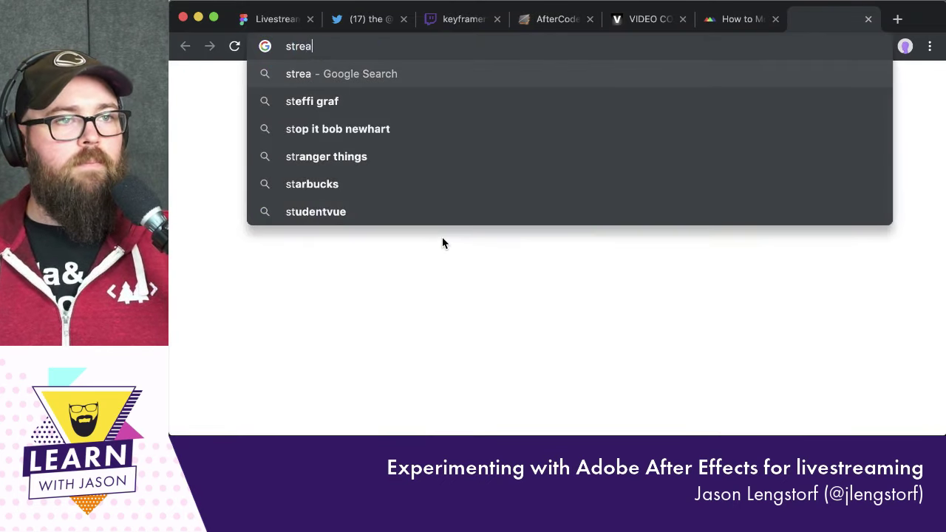
pyautogui.press('Return')
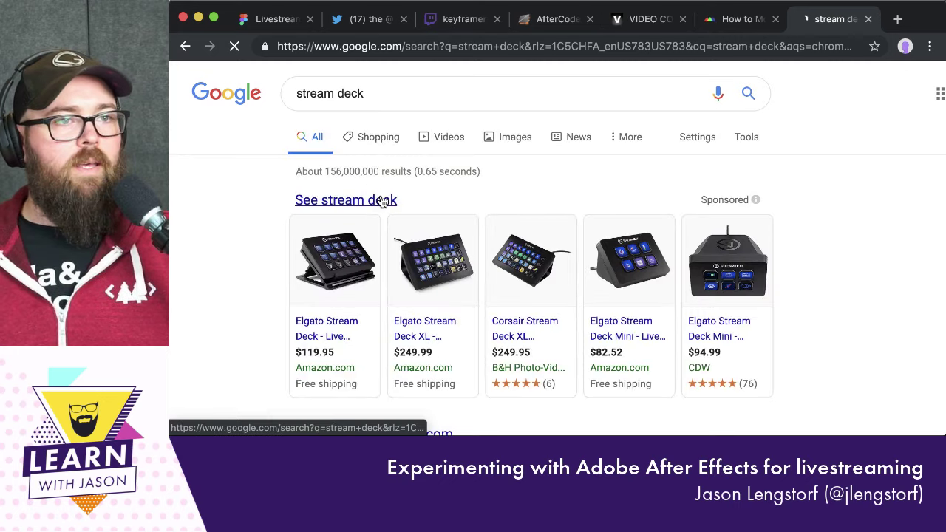
pyautogui.scroll(-3, 363, 266)
pyautogui.click(425, 318)
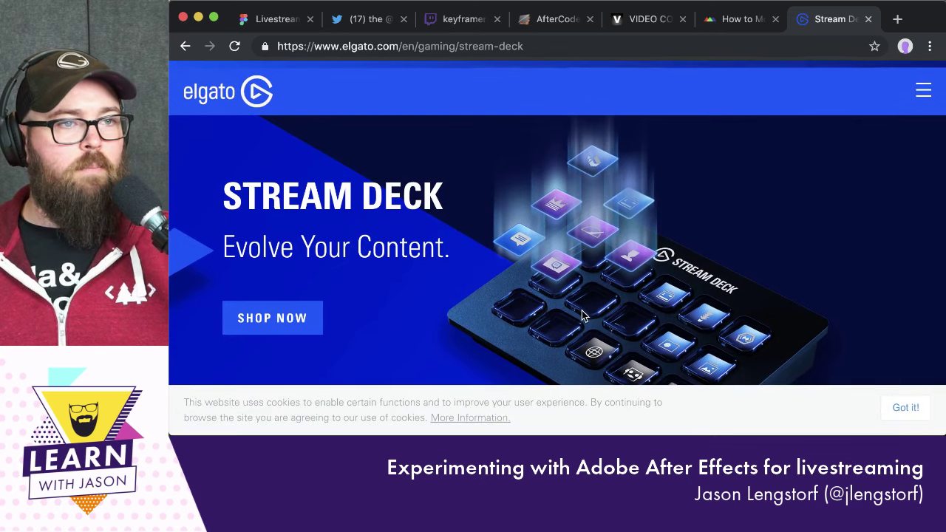
# Scroll through the Stream Deck product page, then close and reopen its tab
pyautogui.scroll(-3, 582, 316)
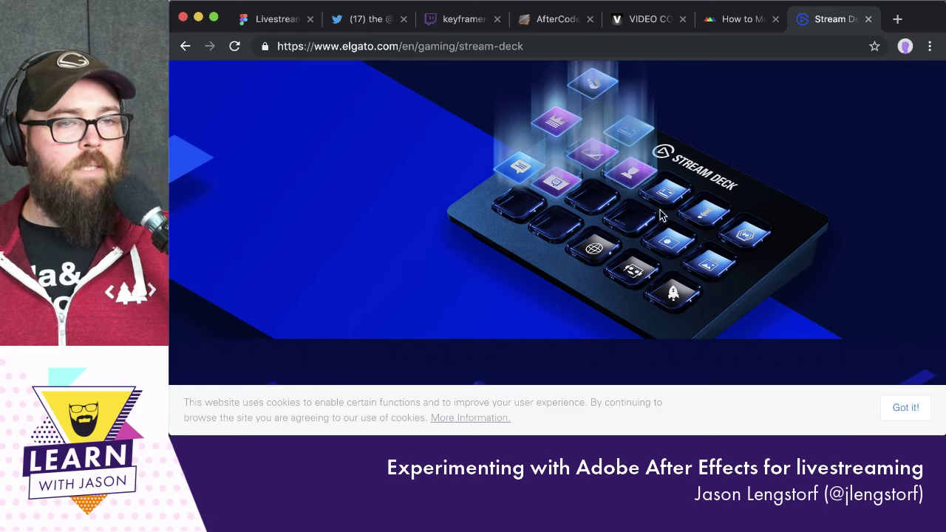
pyautogui.scroll(-4, 672, 264)
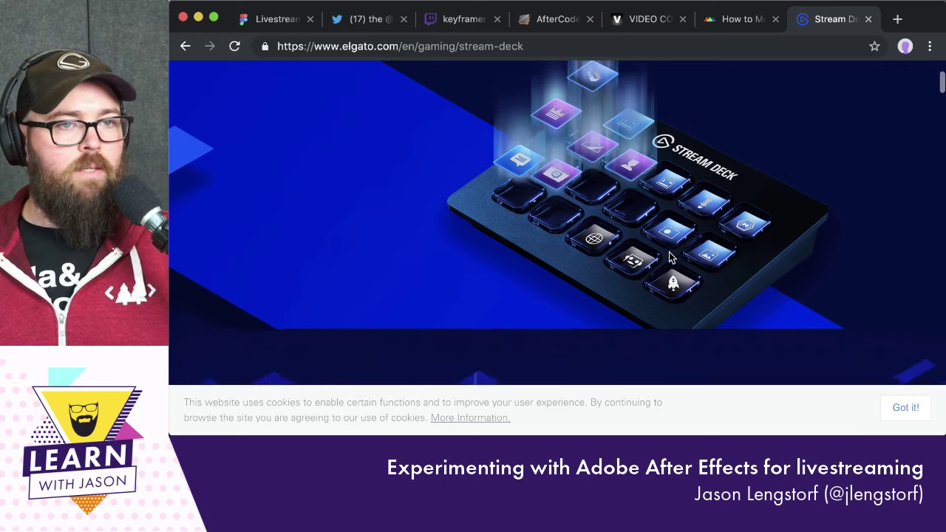
pyautogui.scroll(-4, 850, 333)
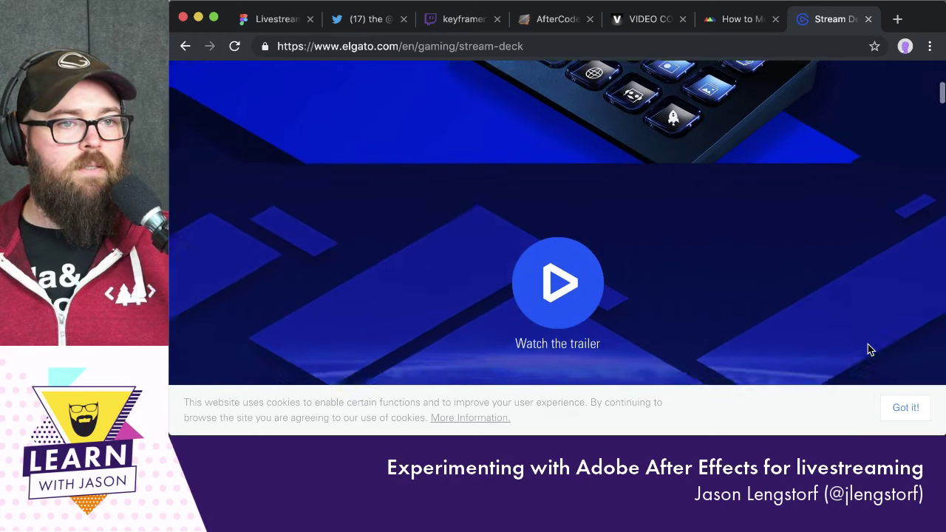
pyautogui.scroll(8, 817, 215)
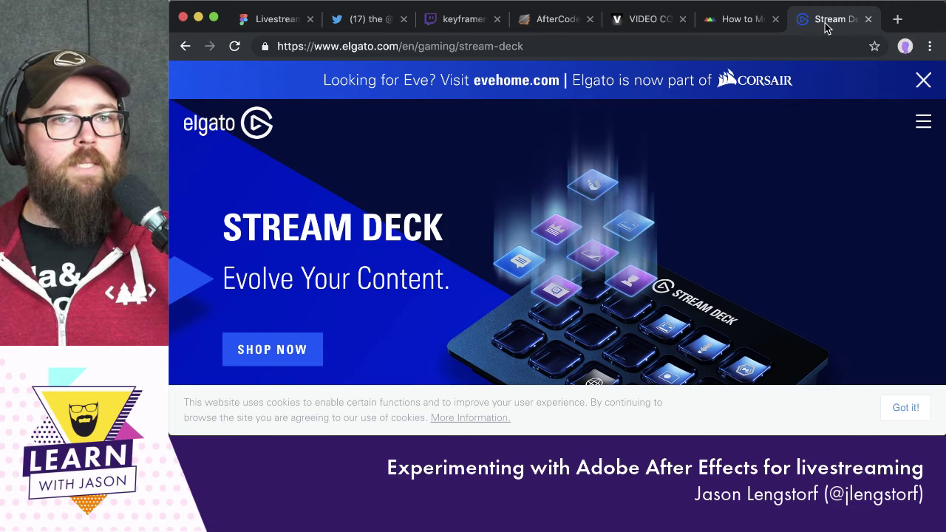
pyautogui.press('super+w')
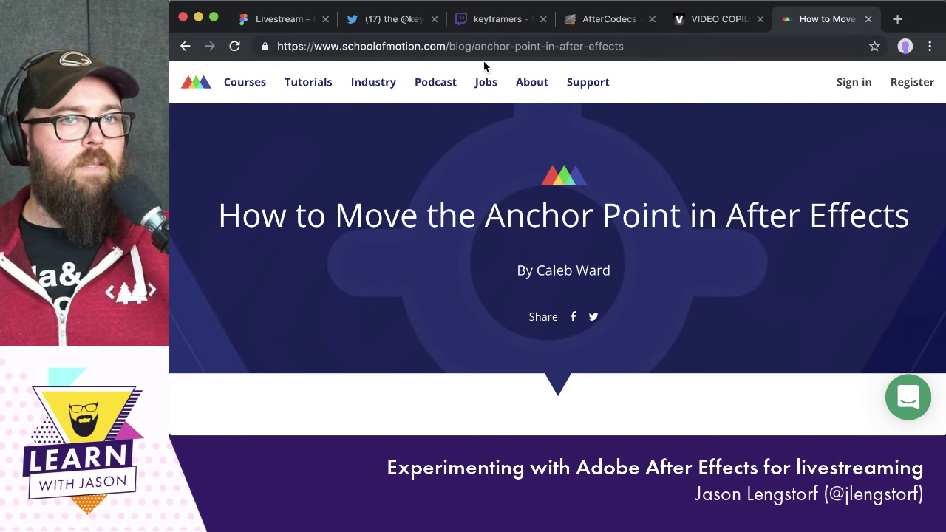
pyautogui.press('super+shift+t')
# Select the Stream Deck page address, move to the Livestream design tab, then return to After Effects
pyautogui.click(525, 46)
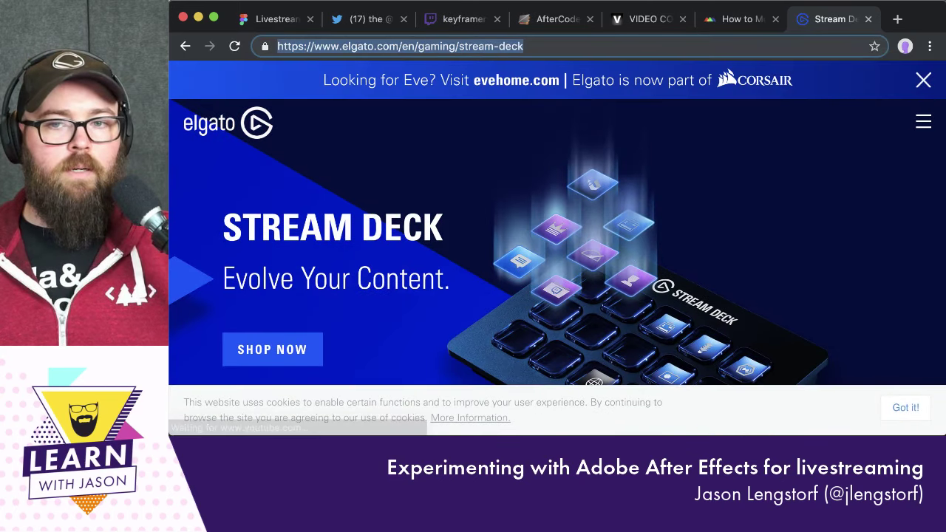
pyautogui.press('super+Tab')
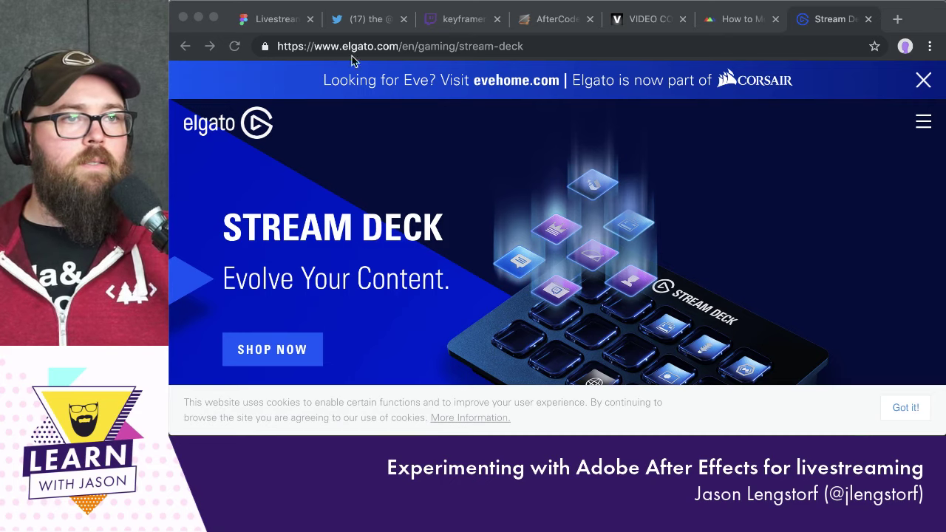
pyautogui.click(275, 26)
pyautogui.click(275, 26)
pyautogui.press('super+Tab')
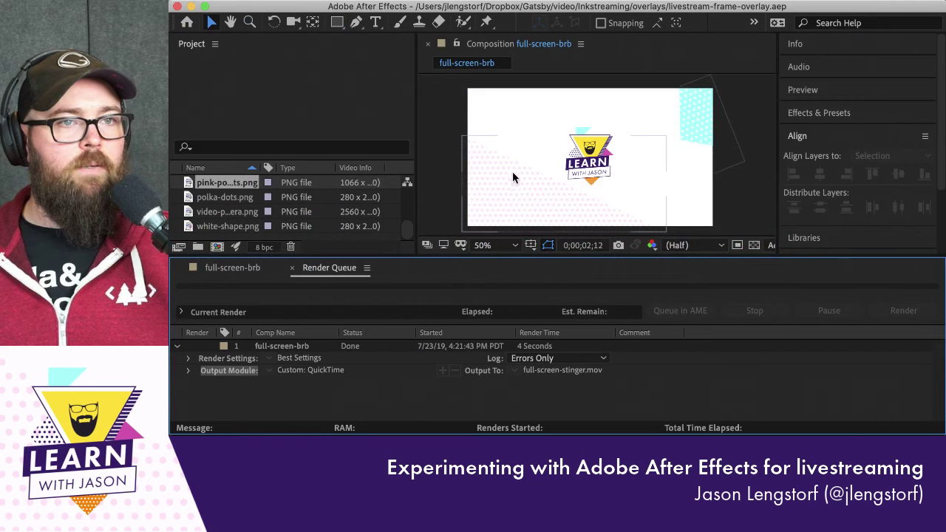
# Bring up the full-screen-brb composition timeline, then switch through Chrome to OBS Studio
pyautogui.click(747, 202)
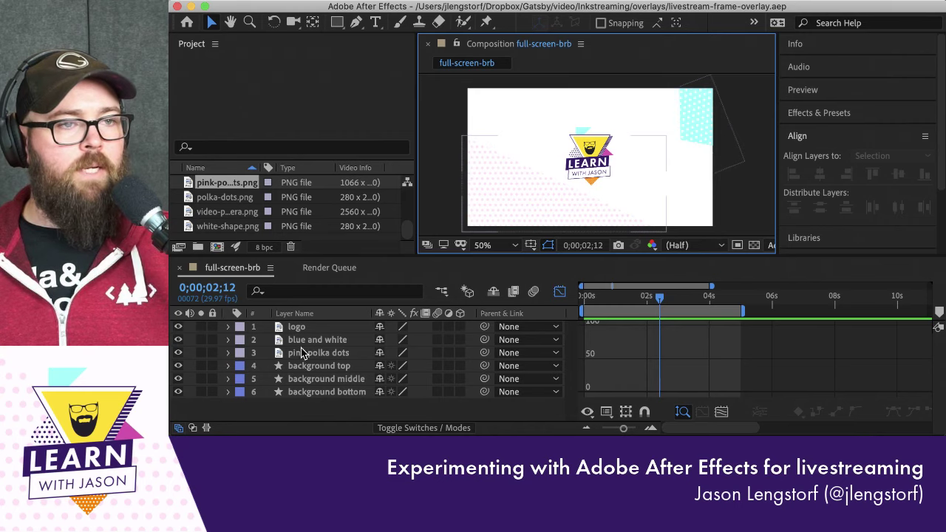
pyautogui.press('super+Tab')
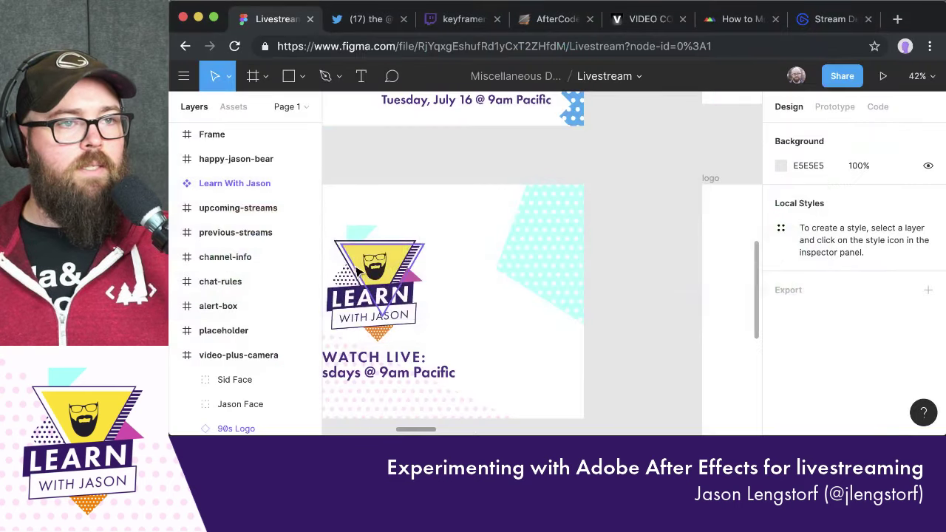
pyautogui.press('super+Tab')
pyautogui.press('super+Tab')
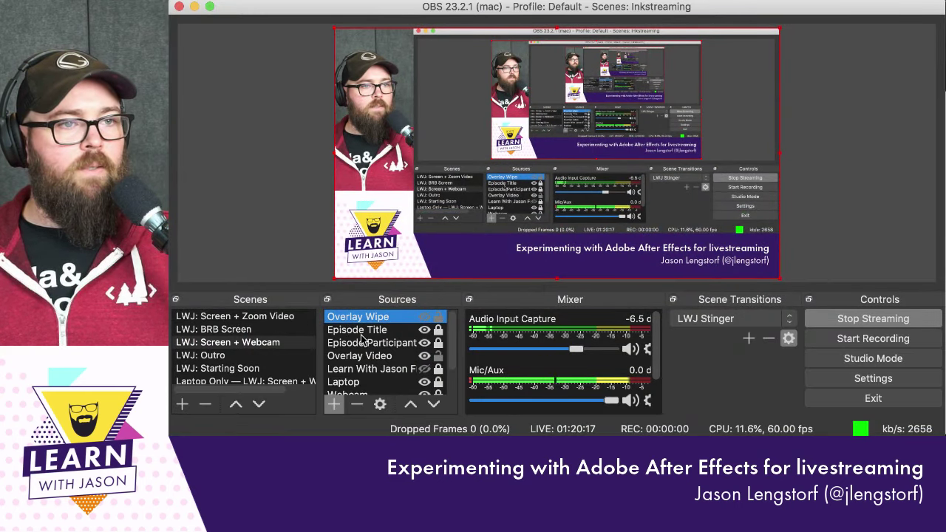
# Play the stinger into LWJ: BRB Screen twice and LWJ: Outro once, returning to Screen + Webcam each time
pyautogui.click(265, 330)
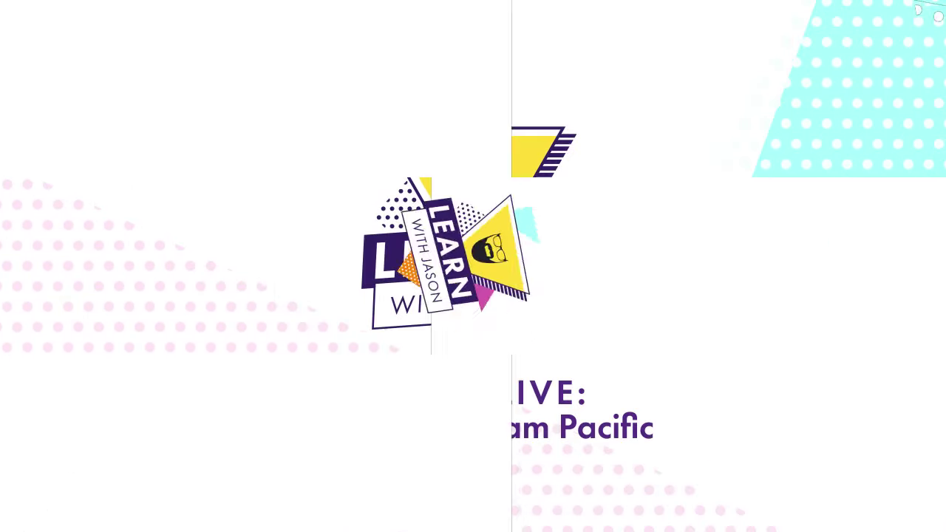
pyautogui.click(259, 342)
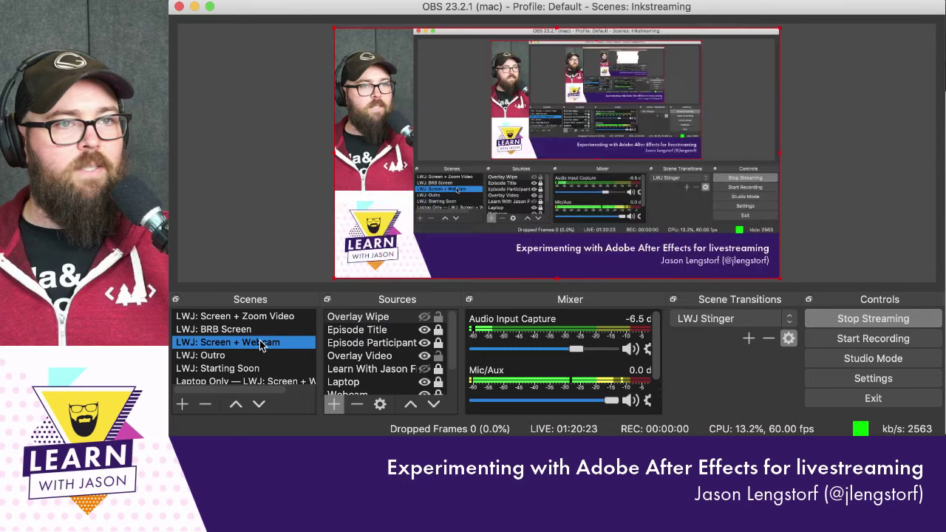
pyautogui.click(253, 331)
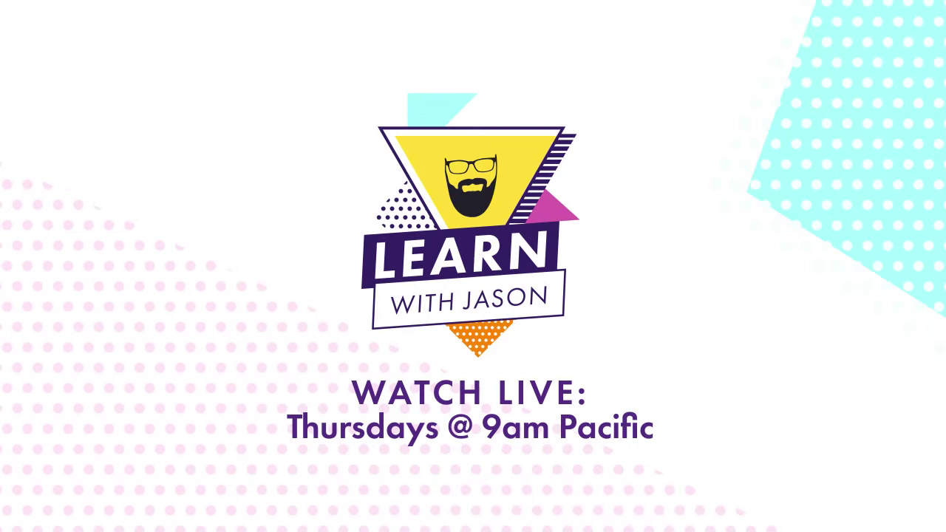
pyautogui.click(237, 342)
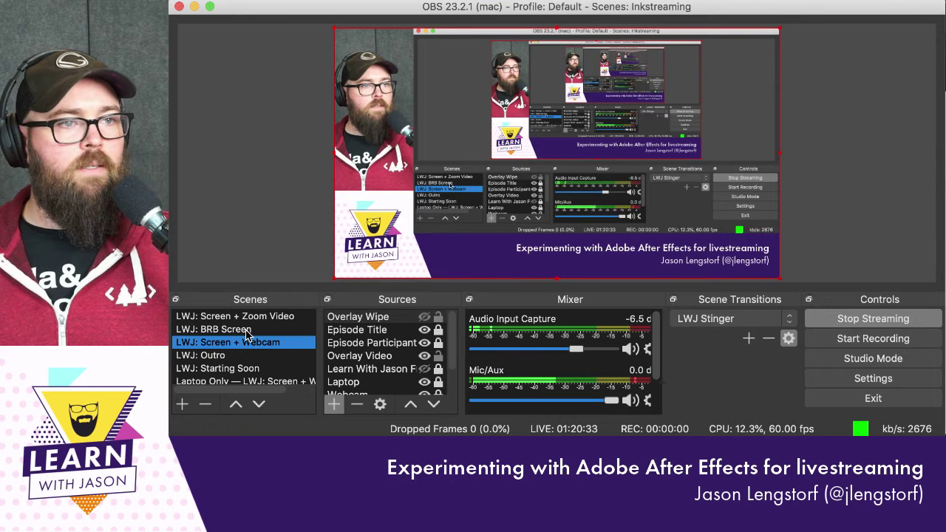
pyautogui.click(224, 357)
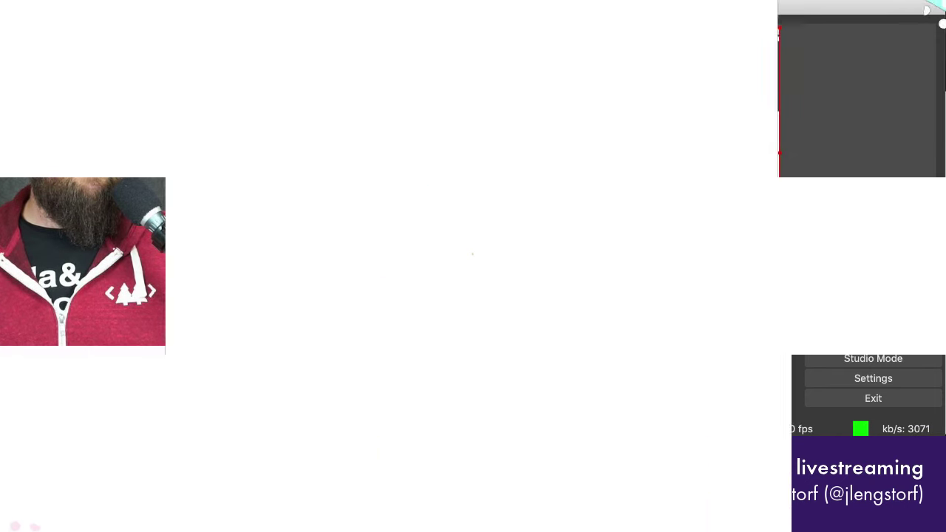
pyautogui.click(231, 342)
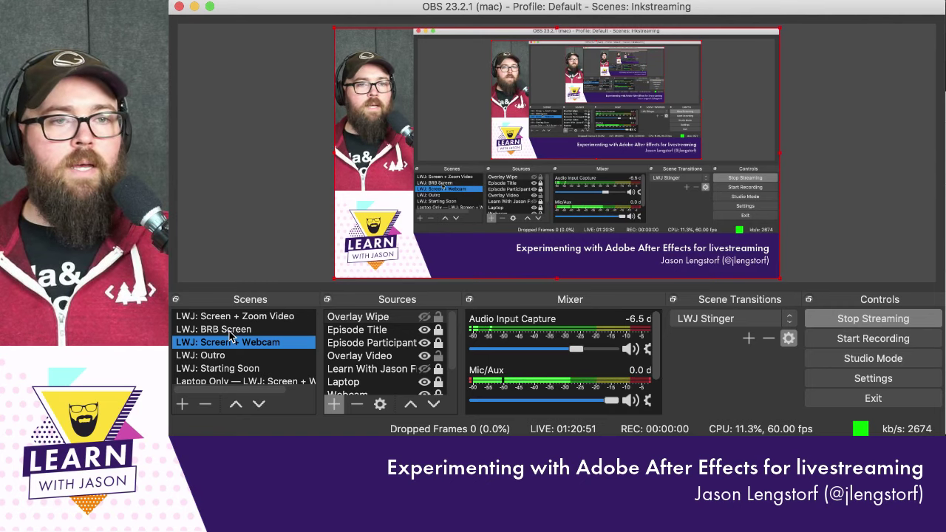
# In a new Chrome tab, load the suggested twitch.tv channel address with /events appended
pyautogui.press('super+Tab')
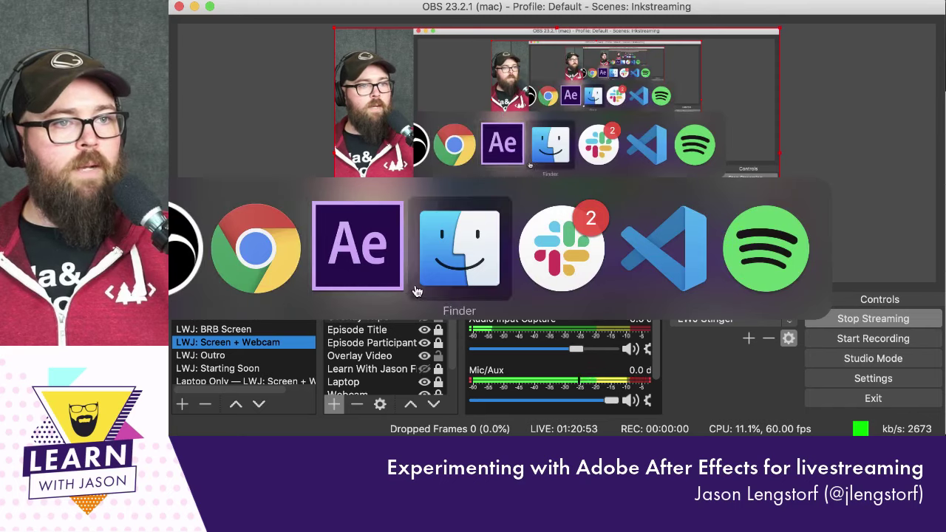
pyautogui.click(296, 273)
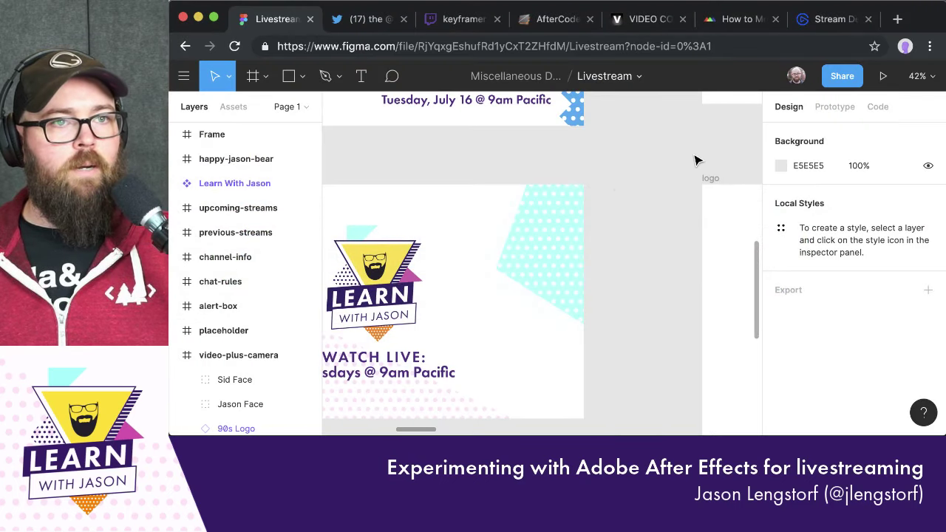
pyautogui.press('super+t')
pyautogui.write('tw')
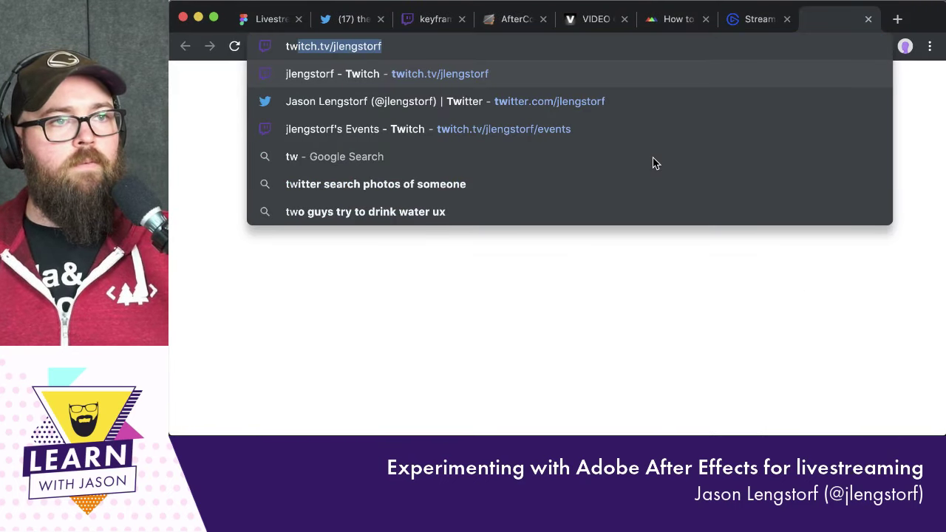
pyautogui.press('Right')
pyautogui.write('/e')
pyautogui.press('Return')
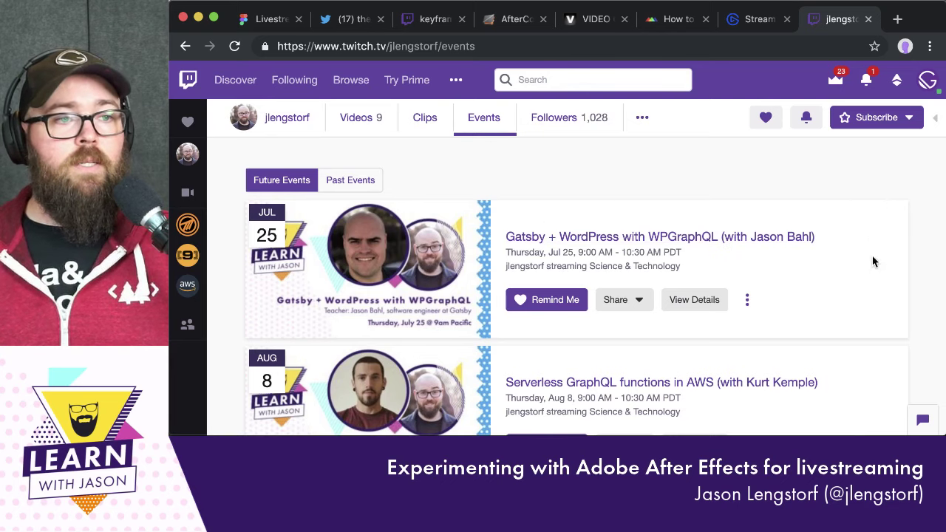
# Review the Twitch Future Events list, then put the OBS stream on the LWJ: BRB Screen scene
pyautogui.scroll(-2, 870, 287)
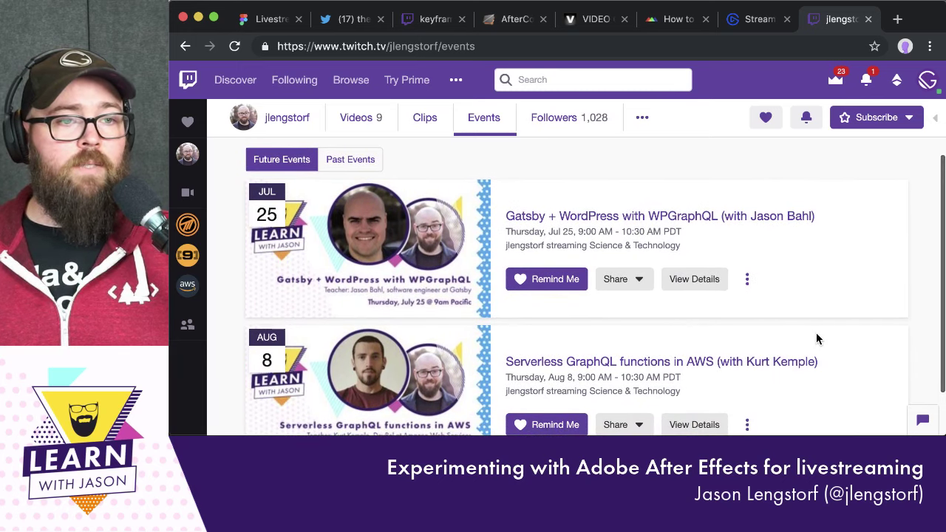
pyautogui.scroll(2, 816, 333)
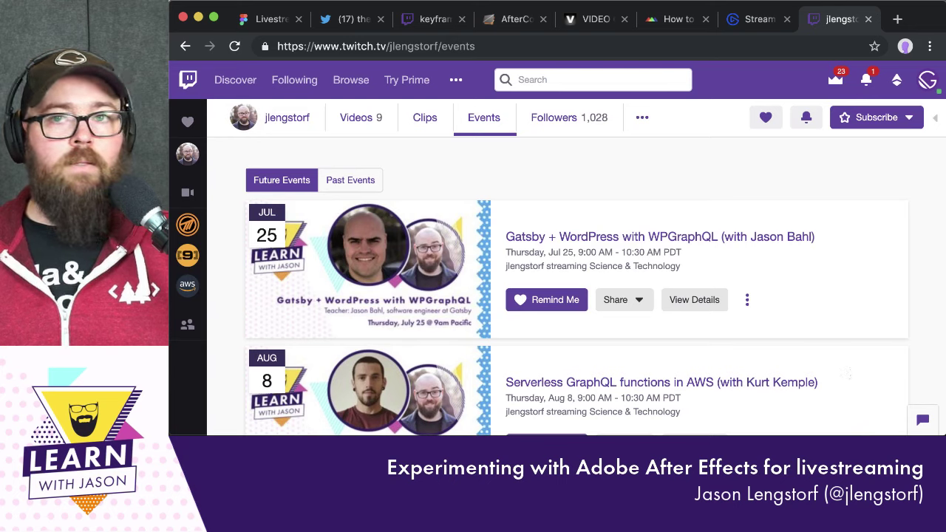
pyautogui.press('super+Tab')
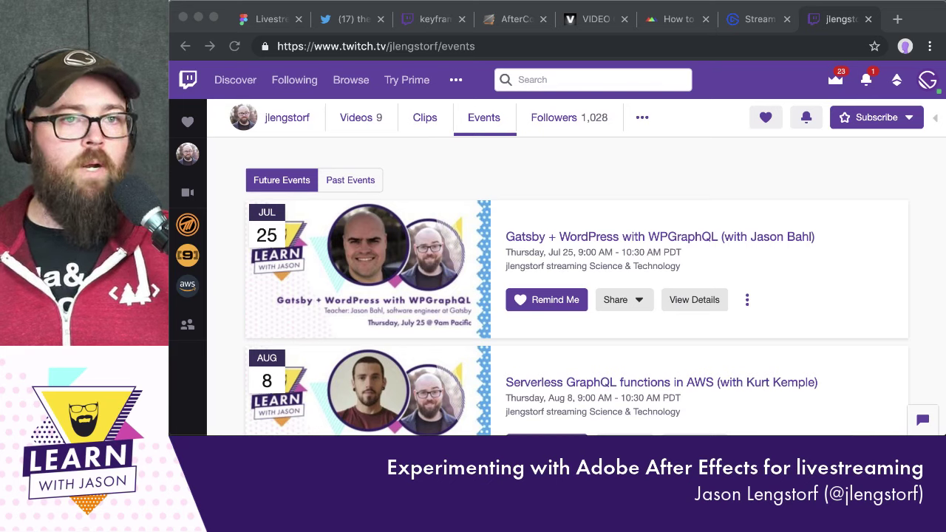
pyautogui.click(707, 179)
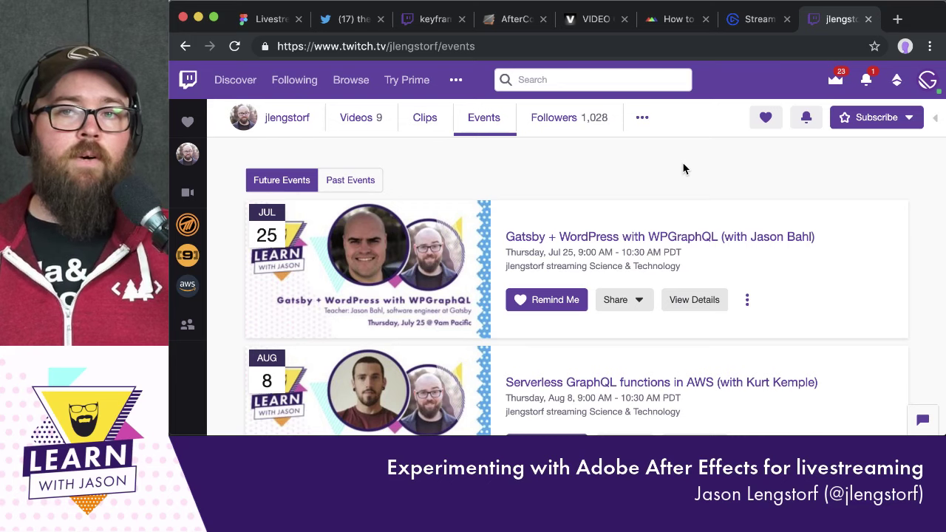
pyautogui.press('super+Tab')
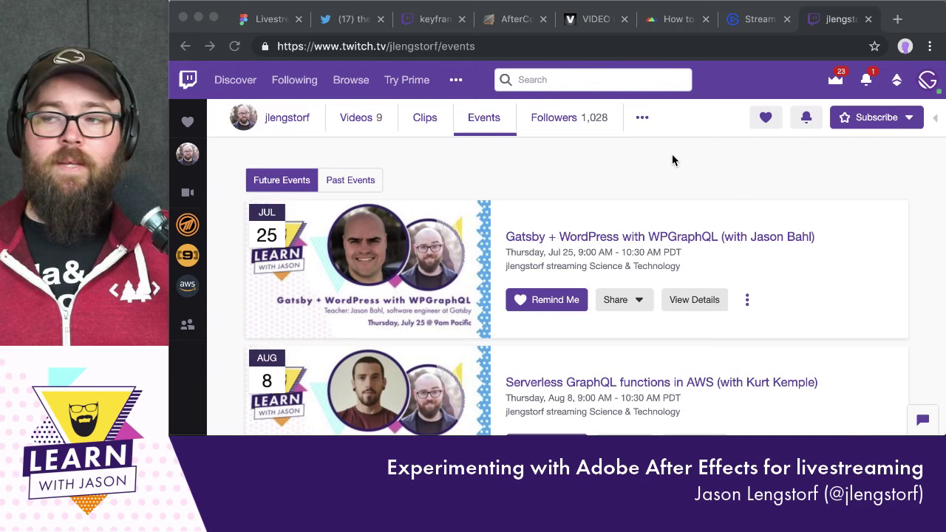
pyautogui.press('super+Tab')
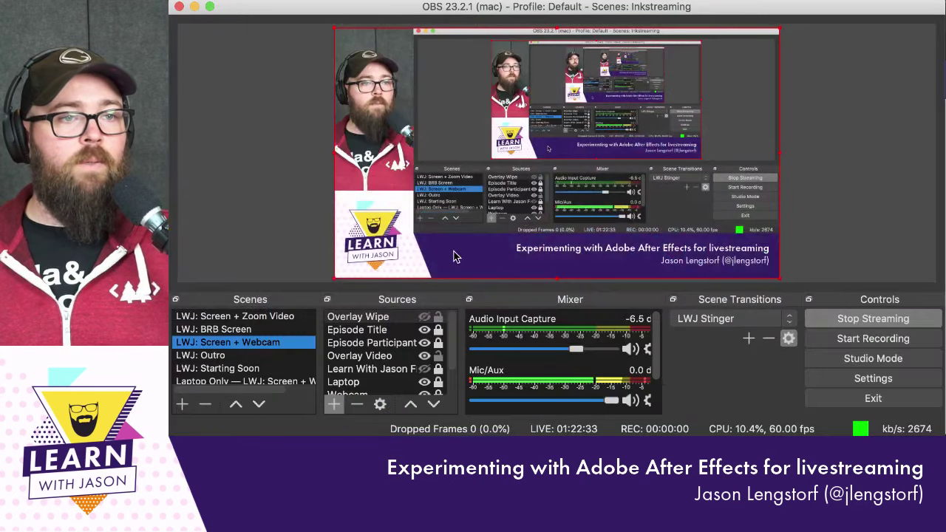
pyautogui.click(235, 330)
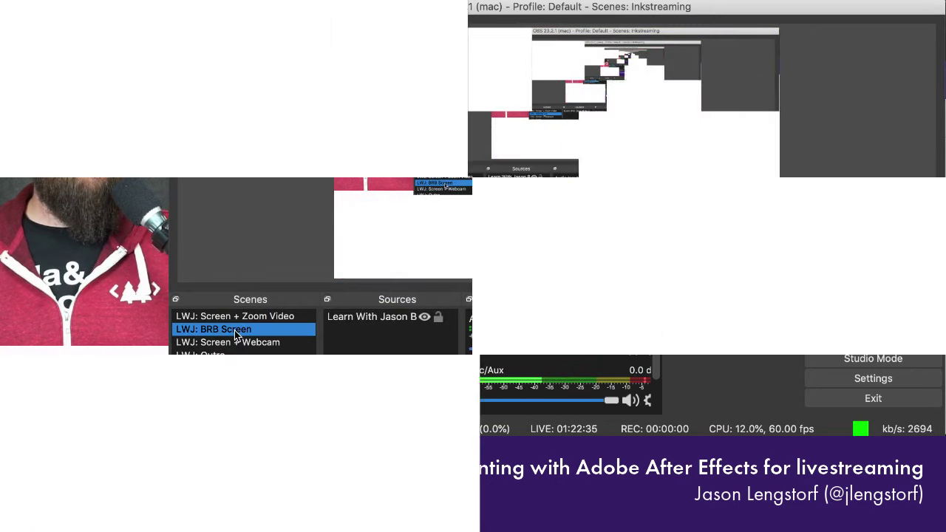